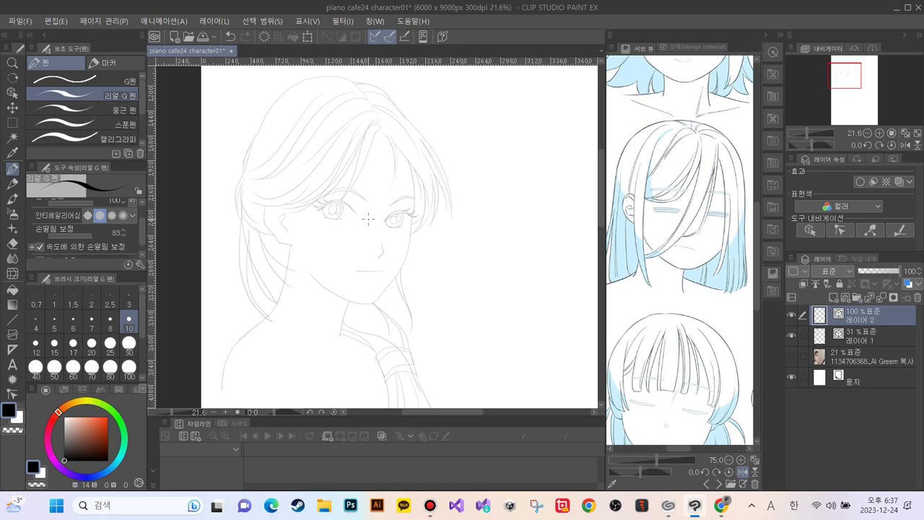
# Step: Set the pen size to 8 and ink the two curved lines of the short hair strand hanging over the forehead
pyautogui.moveTo(369, 218); pyautogui.dragTo(358, 331)
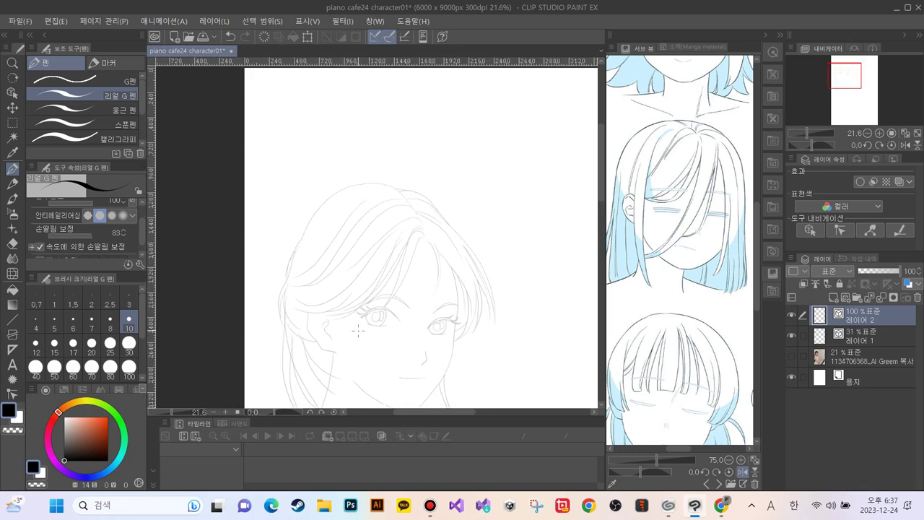
pyautogui.hotkey('ctrl', '+')
pyautogui.hotkey('ctrl', '+')
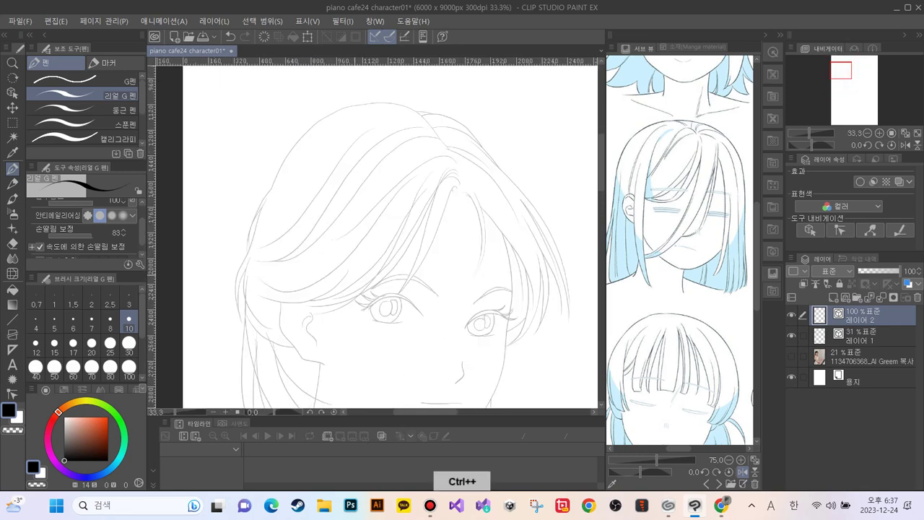
pyautogui.hotkey('ctrl', '+')
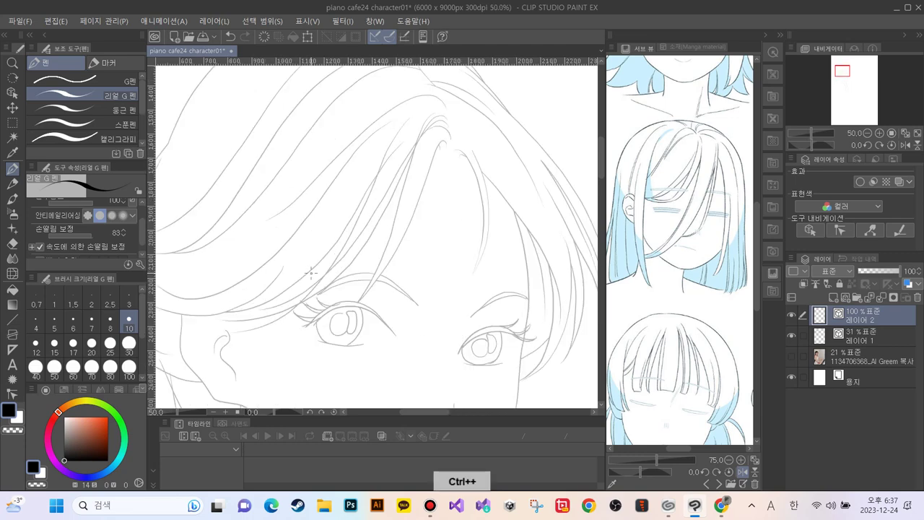
pyautogui.moveTo(393, 247); pyautogui.dragTo(335, 302)
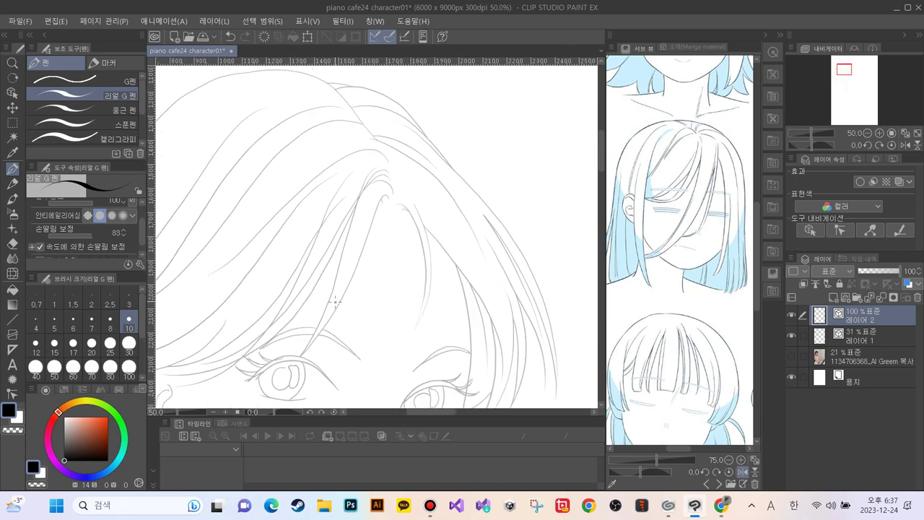
pyautogui.click(109, 321)
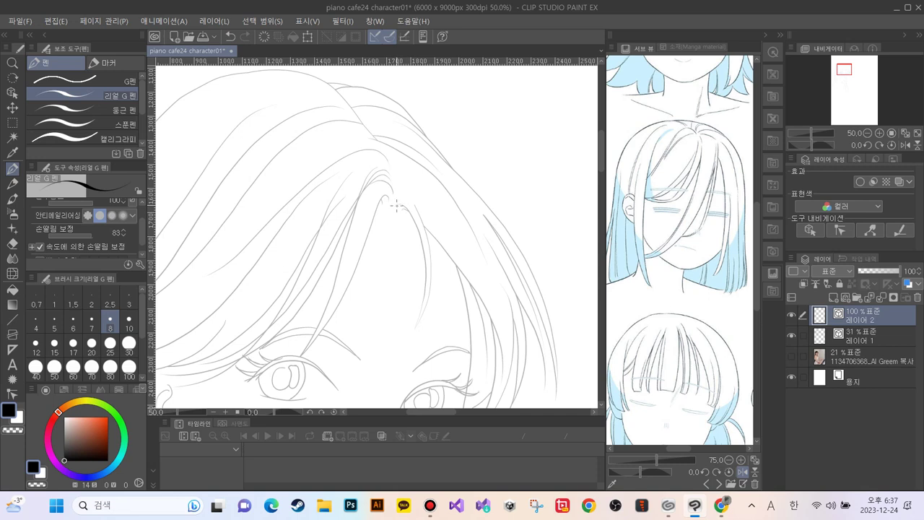
pyautogui.moveTo(397, 205)
pyautogui.mouseDown()
pyautogui.moveTo(419, 245)
pyautogui.moveTo(426, 328)
pyautogui.mouseUp()
pyautogui.moveTo(411, 199)
pyautogui.mouseDown()
pyautogui.moveTo(432, 264)
pyautogui.moveTo(433, 346)
pyautogui.mouseUp()
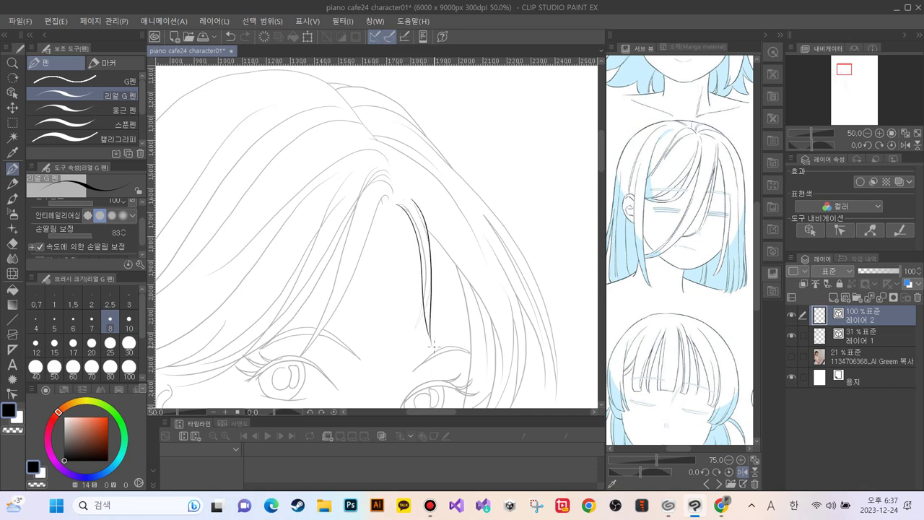
pyautogui.moveTo(415, 215)
pyautogui.mouseDown()
pyautogui.moveTo(459, 270)
pyautogui.moveTo(503, 353)
pyautogui.moveTo(507, 389)
pyautogui.mouseUp()
pyautogui.moveTo(471, 260)
pyautogui.mouseDown()
pyautogui.moveTo(442, 160)
pyautogui.moveTo(469, 187)
pyautogui.moveTo(479, 290)
pyautogui.mouseUp()
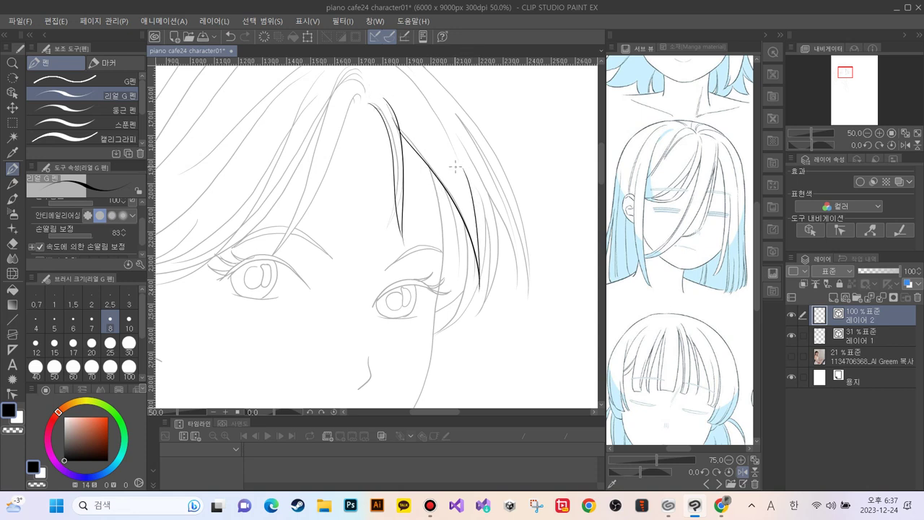
pyautogui.moveTo(453, 168)
pyautogui.mouseDown()
pyautogui.moveTo(489, 247)
pyautogui.moveTo(491, 307)
pyautogui.mouseUp()
pyautogui.moveTo(454, 131)
pyautogui.mouseDown()
pyautogui.moveTo(480, 185)
pyautogui.moveTo(494, 321)
pyautogui.mouseUp()
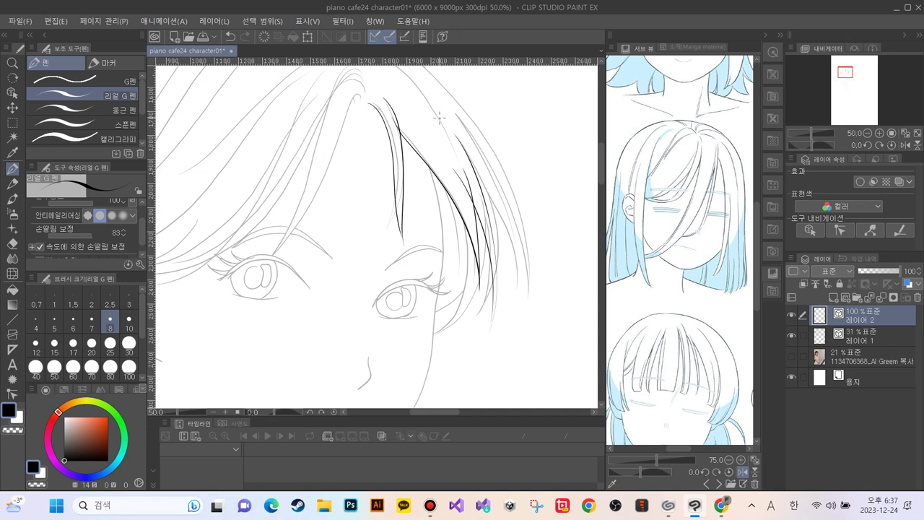
pyautogui.moveTo(439, 117)
pyautogui.mouseDown()
pyautogui.moveTo(481, 175)
pyautogui.moveTo(517, 289)
pyautogui.mouseUp()
pyautogui.moveTo(439, 86)
pyautogui.mouseDown()
pyautogui.moveTo(486, 151)
pyautogui.moveTo(509, 222)
pyautogui.moveTo(513, 305)
pyautogui.mouseUp()
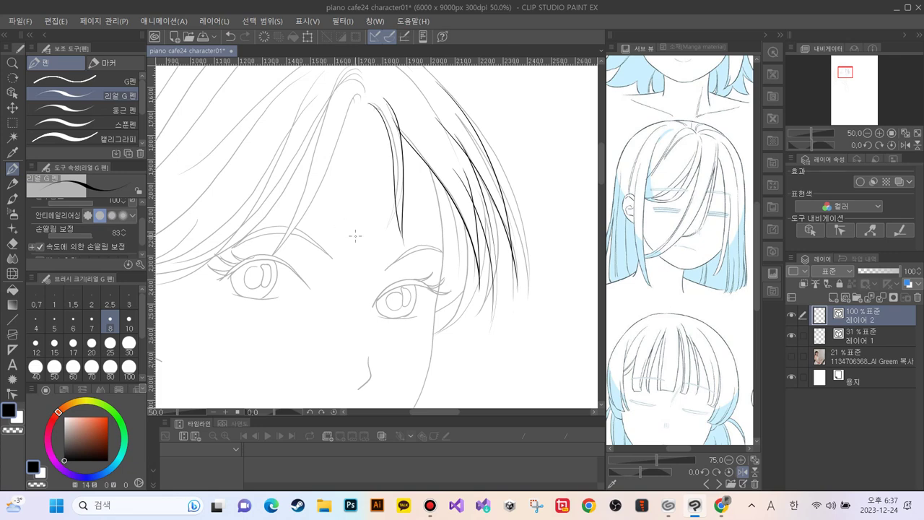
pyautogui.moveTo(357, 216); pyautogui.dragTo(373, 290)
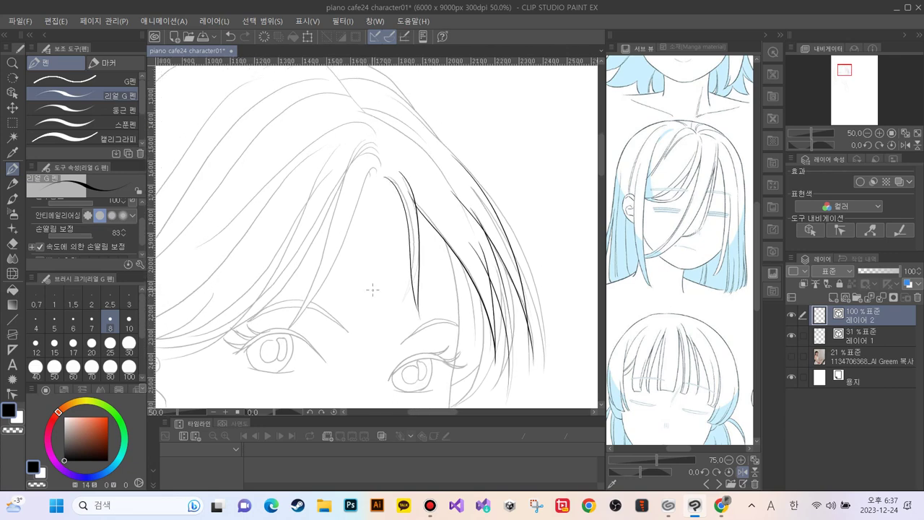
pyautogui.hotkey('ctrl', 'z')
pyautogui.hotkey('ctrl', 'z')
pyautogui.hotkey('ctrl', 'z')
pyautogui.hotkey('ctrl', 'z')
pyautogui.hotkey('ctrl', 'z')
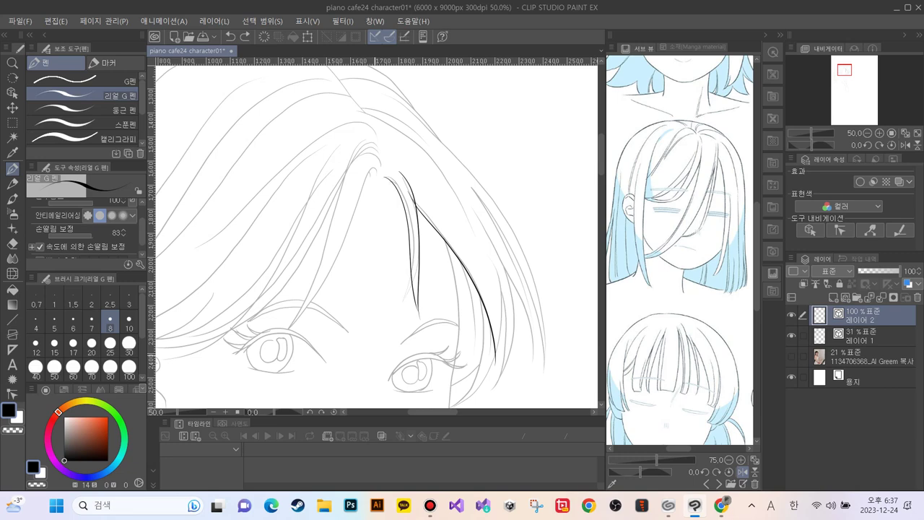
pyautogui.scroll(-3, 369, 278)
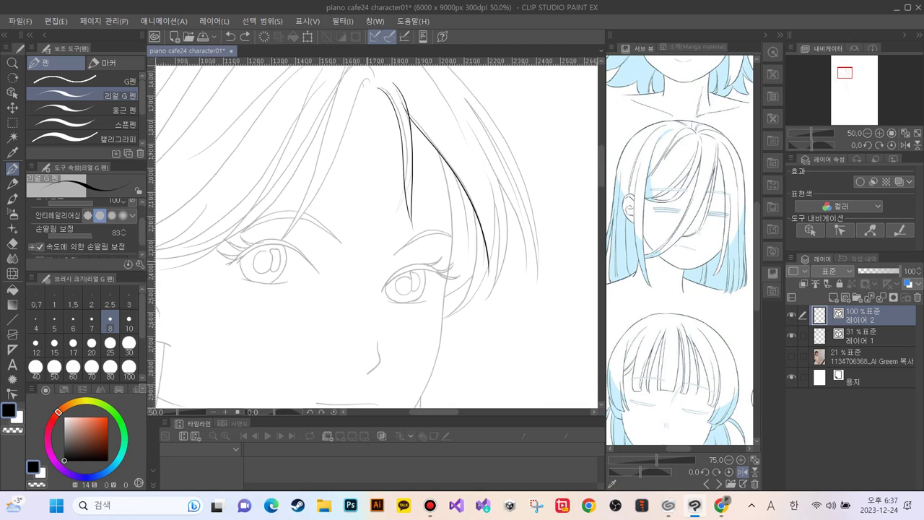
pyautogui.hotkey('ctrl', 'z')
# Step: Ink the long strand curving from the base of the forehead lock down past the character's right-hand-side eye in the drawing
pyautogui.moveTo(392, 85); pyautogui.dragTo(400, 96)
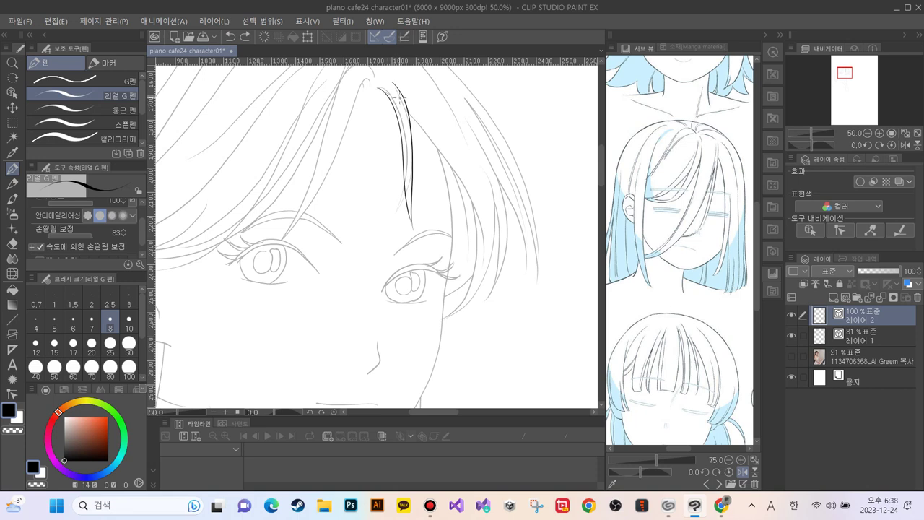
pyautogui.moveTo(406, 105)
pyautogui.mouseDown()
pyautogui.moveTo(466, 190)
pyautogui.moveTo(487, 321)
pyautogui.mouseUp()
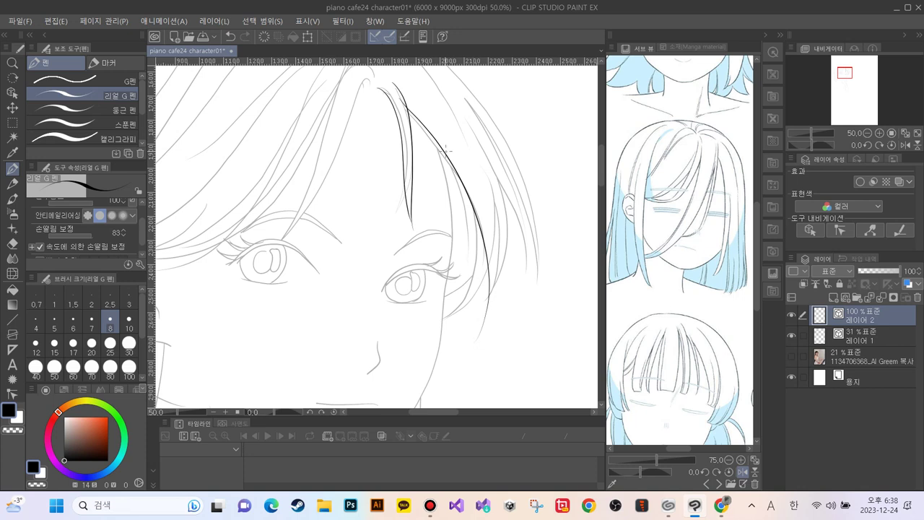
pyautogui.moveTo(470, 121)
pyautogui.mouseDown()
pyautogui.moveTo(504, 220)
pyautogui.moveTo(494, 305)
pyautogui.mouseUp()
pyautogui.moveTo(474, 335); pyautogui.dragTo(471, 338)
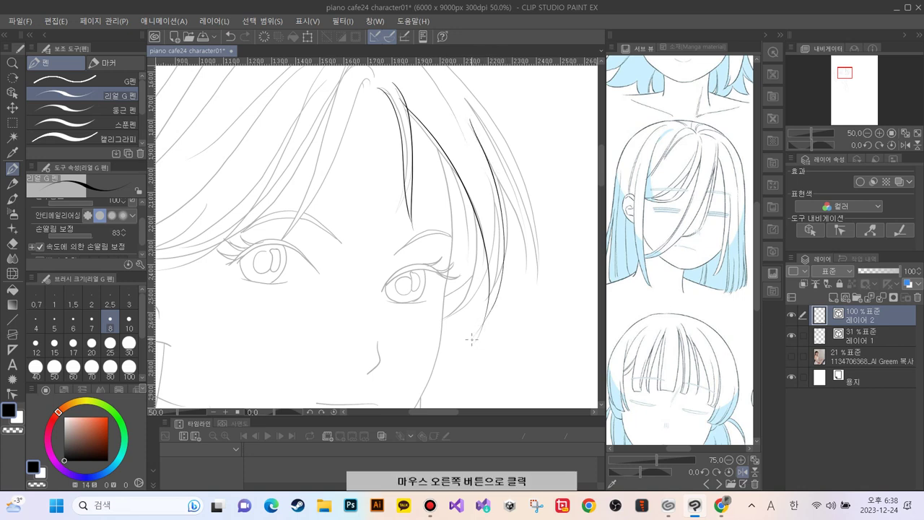
pyautogui.hotkey('ctrl', 'z')
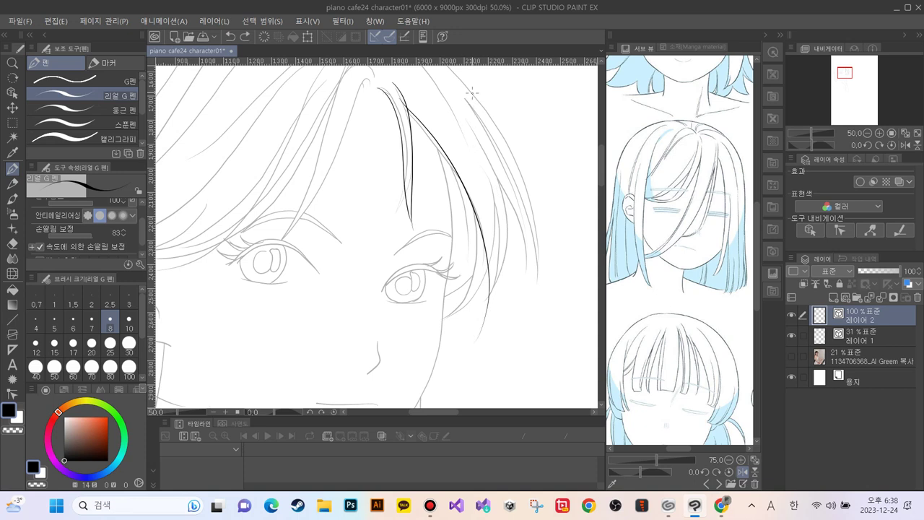
pyautogui.moveTo(464, 123)
pyautogui.mouseDown()
pyautogui.moveTo(497, 239)
pyautogui.moveTo(493, 290)
pyautogui.moveTo(475, 338)
pyautogui.mouseUp()
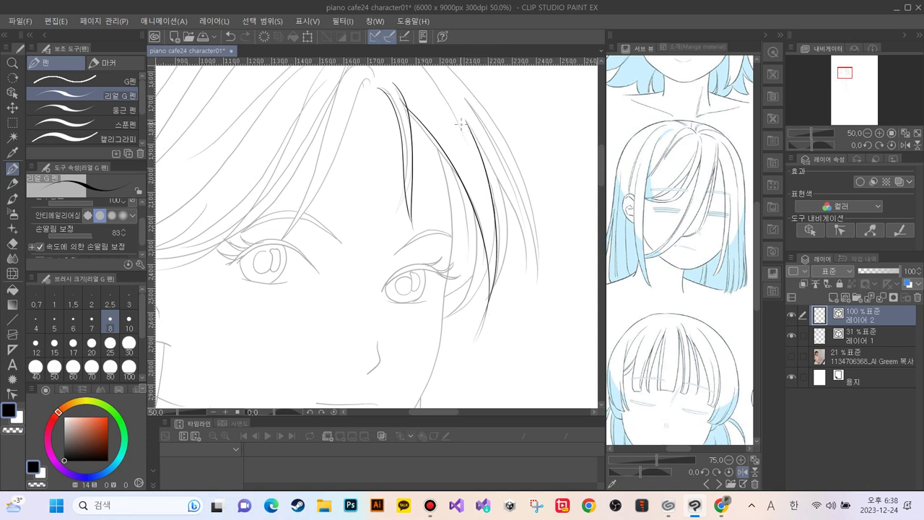
pyautogui.moveTo(464, 122)
pyautogui.mouseDown()
pyautogui.moveTo(519, 270)
pyautogui.moveTo(522, 308)
pyautogui.mouseUp()
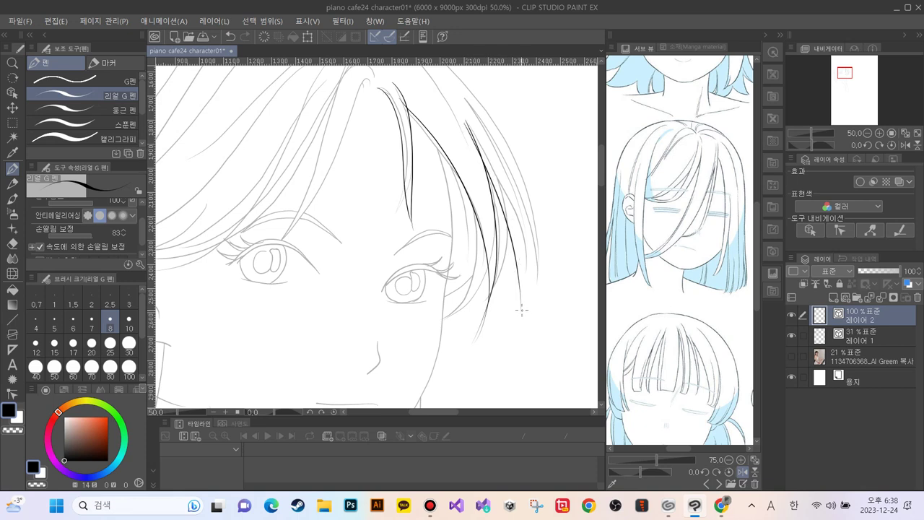
pyautogui.moveTo(451, 66)
pyautogui.mouseDown()
pyautogui.moveTo(504, 153)
pyautogui.moveTo(515, 196)
pyautogui.moveTo(520, 250)
pyautogui.moveTo(510, 323)
pyautogui.mouseUp()
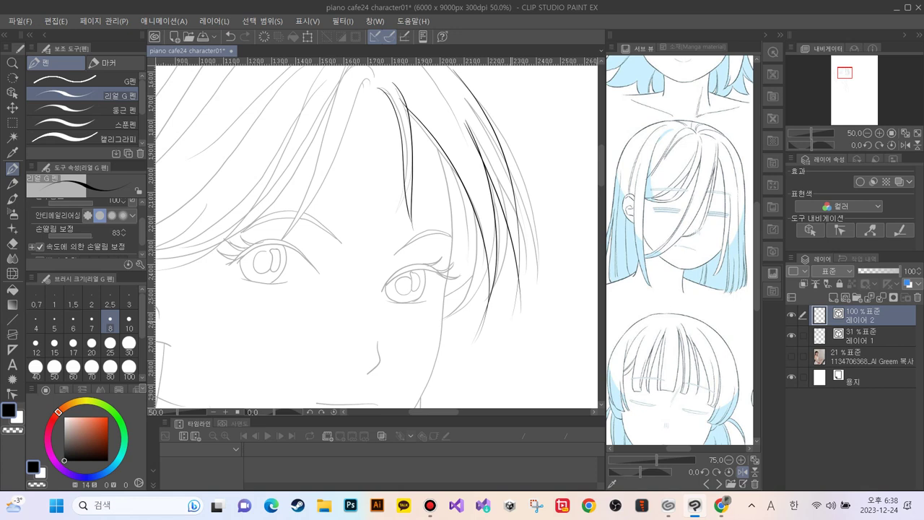
pyautogui.hotkey('ctrl', 'z')
pyautogui.hotkey('ctrl', 'z')
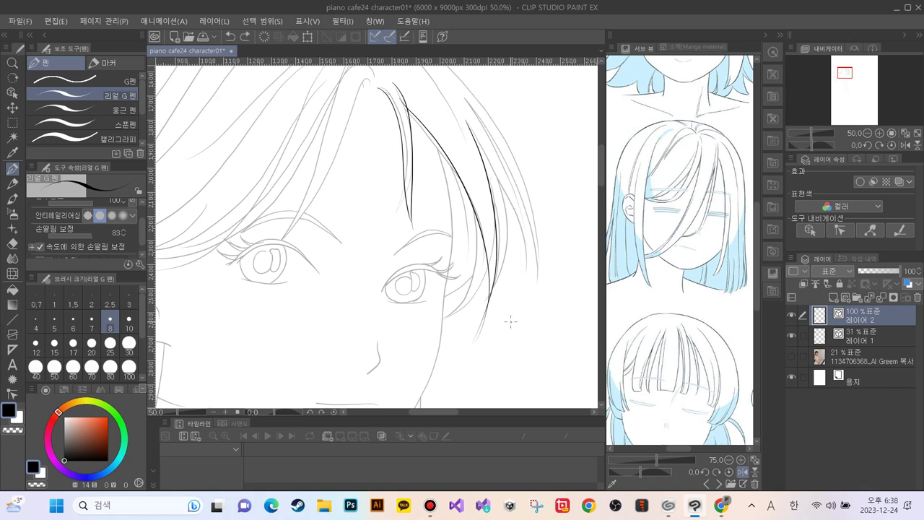
pyautogui.moveTo(356, 226)
pyautogui.mouseDown()
pyautogui.moveTo(384, 374)
pyautogui.moveTo(352, 295)
pyautogui.moveTo(336, 216)
pyautogui.moveTo(371, 294)
pyautogui.moveTo(353, 253)
pyautogui.moveTo(343, 251)
pyautogui.moveTo(366, 324)
pyautogui.mouseUp()
pyautogui.scroll(-2, 372, 233)
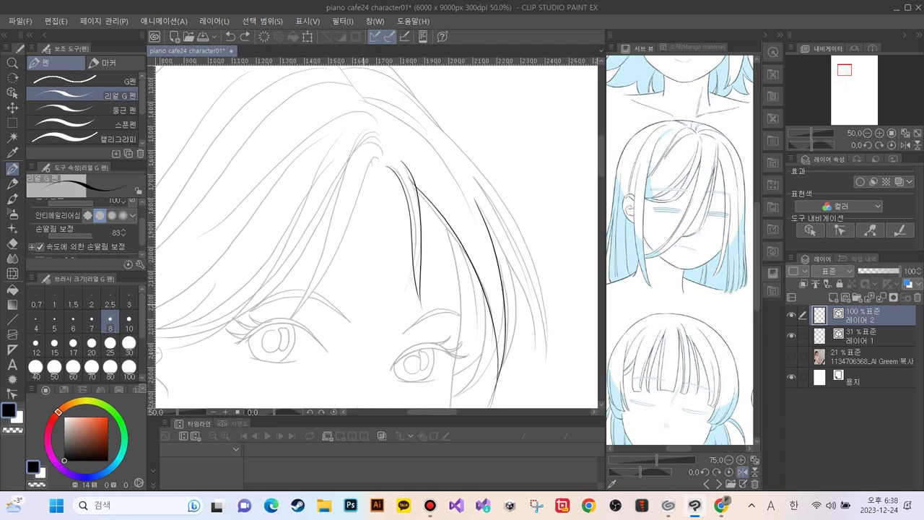
pyautogui.hotkey('ctrl', 'z')
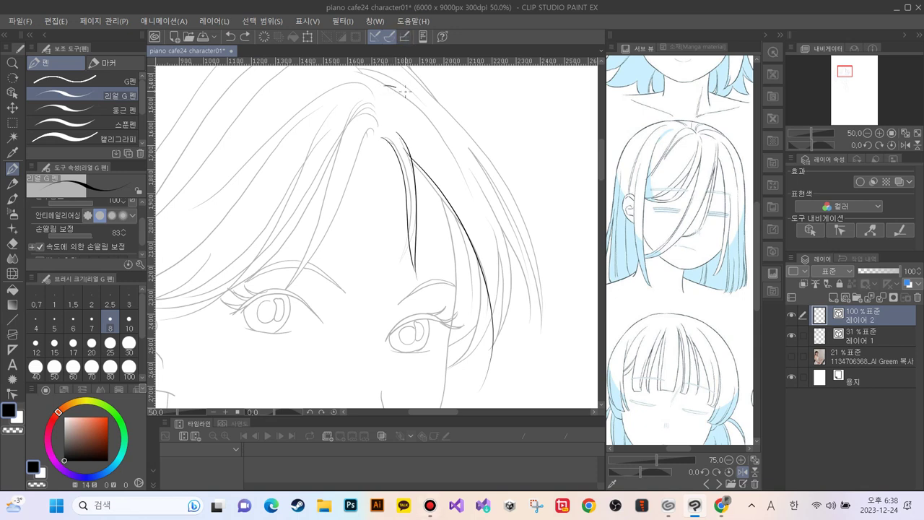
pyautogui.moveTo(404, 91)
pyautogui.mouseDown()
pyautogui.moveTo(441, 125)
pyautogui.moveTo(483, 197)
pyautogui.moveTo(501, 285)
pyautogui.moveTo(492, 346)
pyautogui.mouseUp()
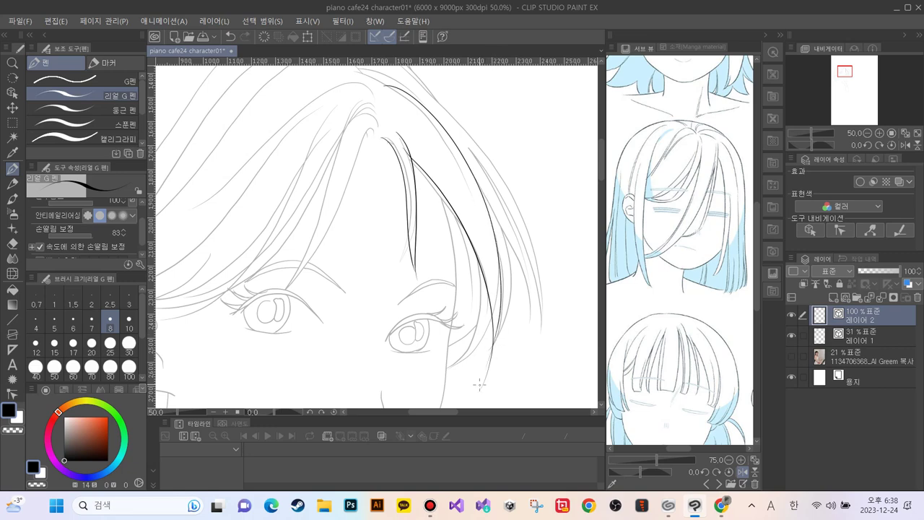
pyautogui.moveTo(362, 213)
pyautogui.mouseDown()
pyautogui.moveTo(333, 273)
pyautogui.moveTo(336, 213)
pyautogui.mouseUp()
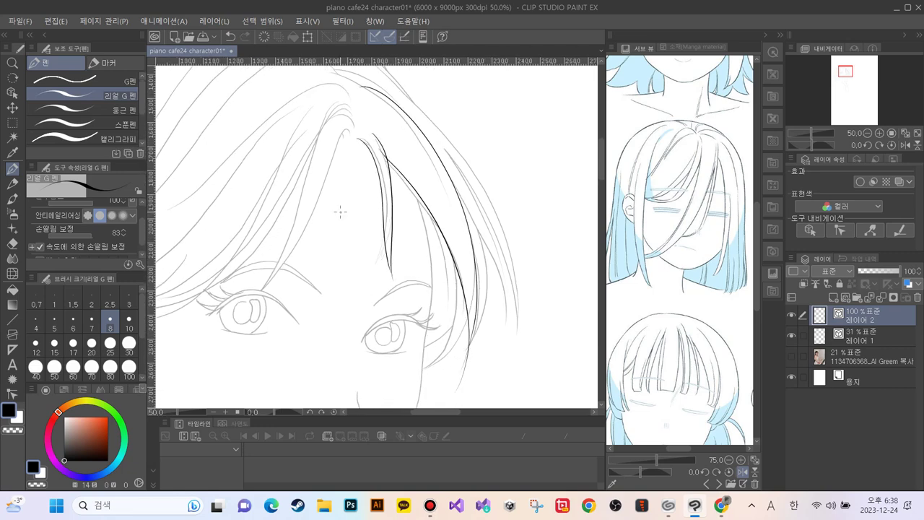
pyautogui.hotkey('ctrl', 'z')
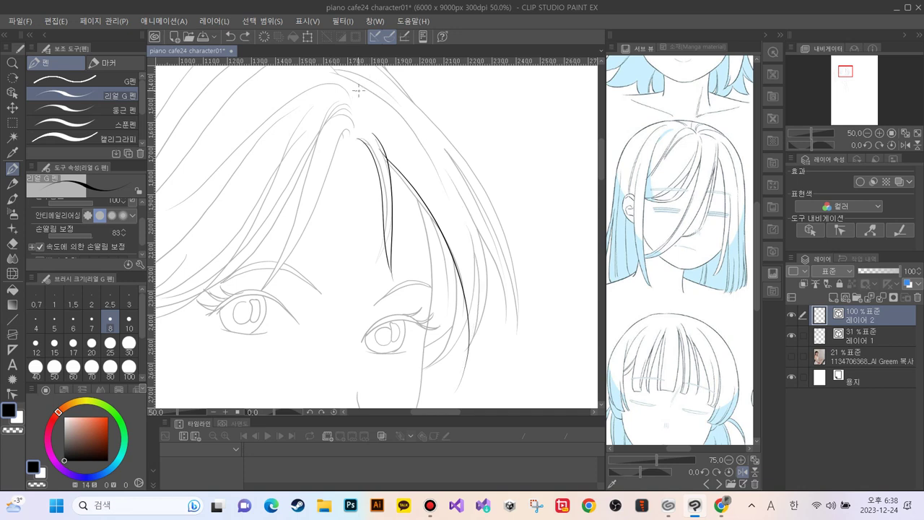
pyautogui.moveTo(357, 90)
pyautogui.mouseDown()
pyautogui.moveTo(400, 120)
pyautogui.moveTo(455, 204)
pyautogui.moveTo(475, 355)
pyautogui.mouseUp()
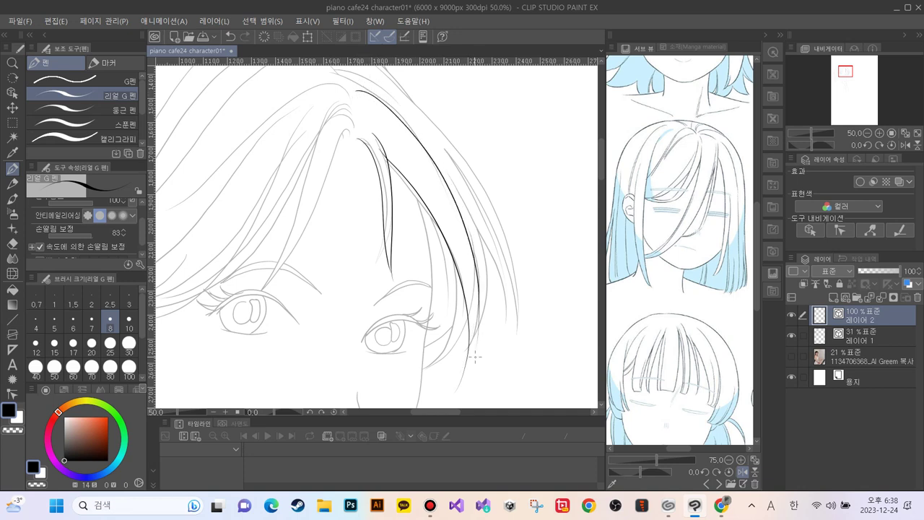
pyautogui.hotkey('ctrl', 'z')
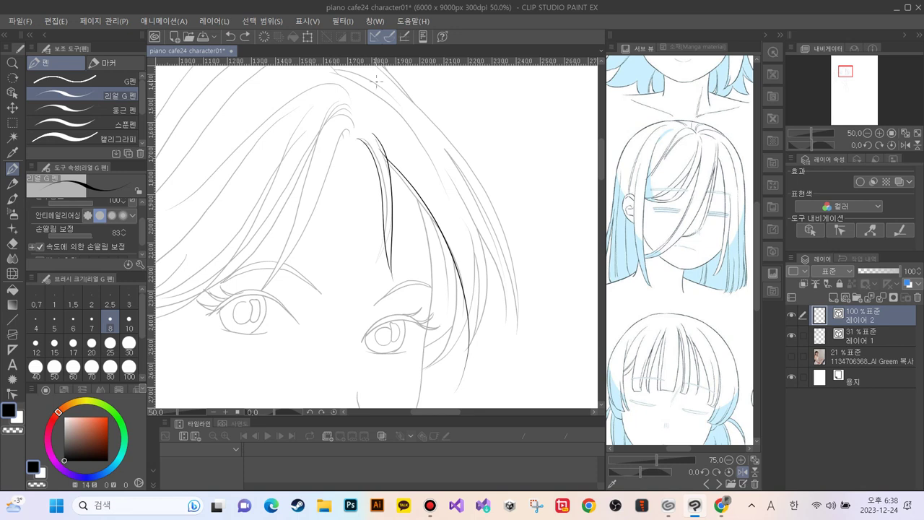
pyautogui.moveTo(355, 92)
pyautogui.mouseDown()
pyautogui.moveTo(384, 105)
pyautogui.moveTo(413, 136)
pyautogui.moveTo(444, 193)
pyautogui.moveTo(459, 257)
pyautogui.moveTo(464, 372)
pyautogui.mouseUp()
pyautogui.hotkey('ctrl', 'z')
pyautogui.moveTo(361, 96)
pyautogui.mouseDown()
pyautogui.moveTo(396, 114)
pyautogui.moveTo(451, 211)
pyautogui.moveTo(475, 344)
pyautogui.moveTo(469, 375)
pyautogui.mouseUp()
pyautogui.hotkey('ctrl', 'z')
pyautogui.moveTo(351, 89)
pyautogui.mouseDown()
pyautogui.moveTo(381, 92)
pyautogui.moveTo(412, 122)
pyautogui.moveTo(463, 216)
pyautogui.moveTo(476, 326)
pyautogui.moveTo(449, 401)
pyautogui.mouseUp()
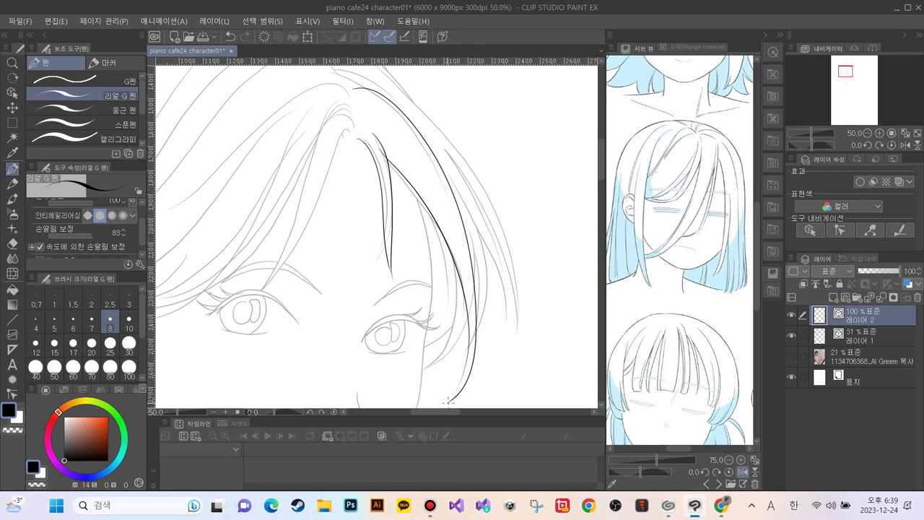
pyautogui.hotkey('ctrl', 'z')
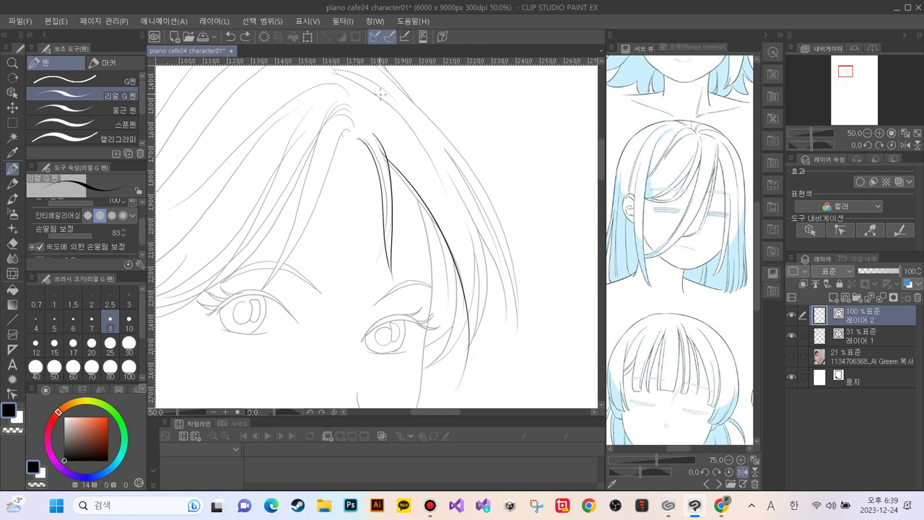
# Step: Ink the long strand from the hair parting down beside the face, plus the overlapping outer hair contour strokes on that side
pyautogui.moveTo(353, 91)
pyautogui.mouseDown()
pyautogui.moveTo(386, 99)
pyautogui.moveTo(431, 153)
pyautogui.moveTo(467, 233)
pyautogui.moveTo(473, 330)
pyautogui.moveTo(455, 390)
pyautogui.mouseUp()
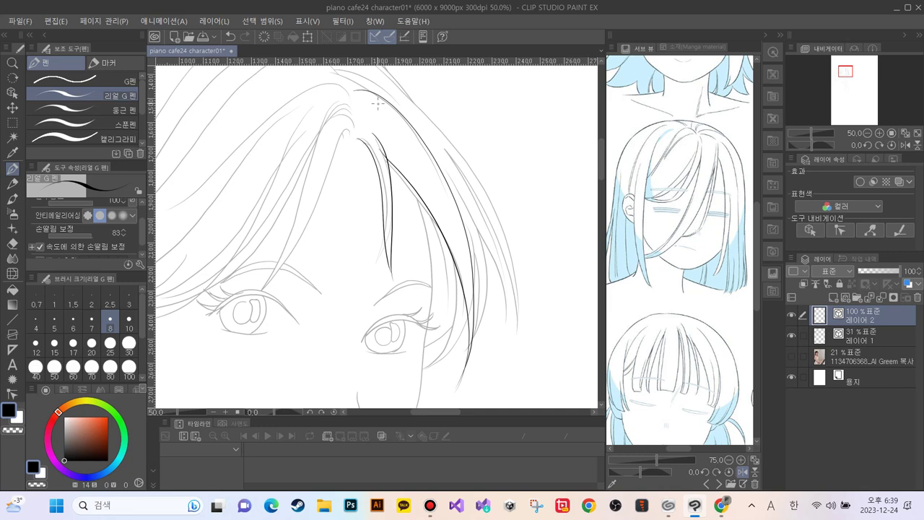
pyautogui.hotkey('ctrl', '-')
pyautogui.moveTo(344, 181); pyautogui.dragTo(369, 276)
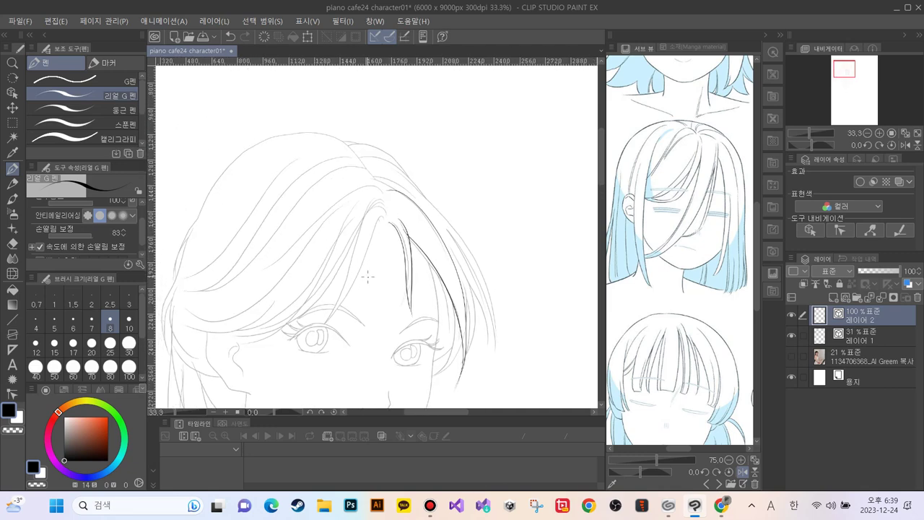
pyautogui.hotkey('ctrl', '+')
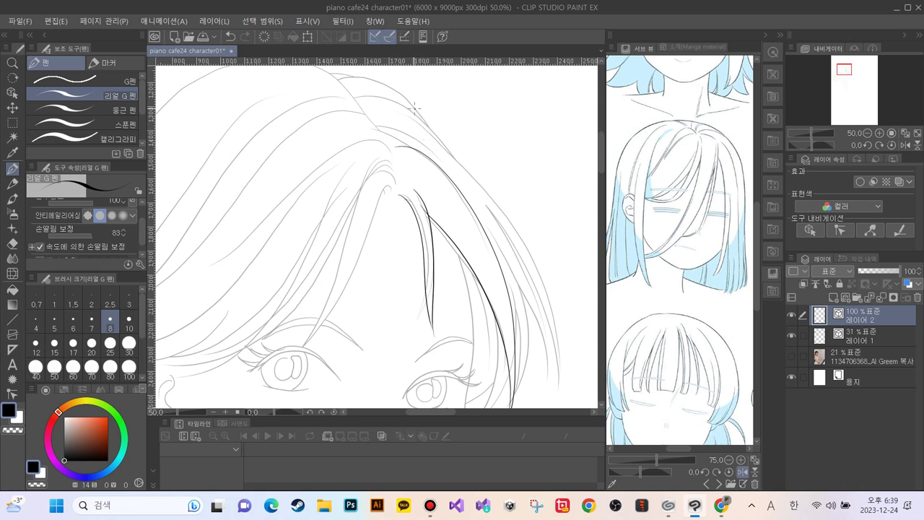
pyautogui.moveTo(387, 83); pyautogui.dragTo(469, 152)
pyautogui.moveTo(409, 105)
pyautogui.mouseDown()
pyautogui.moveTo(436, 135)
pyautogui.moveTo(483, 144)
pyautogui.mouseUp()
pyautogui.moveTo(422, 111)
pyautogui.mouseDown()
pyautogui.moveTo(530, 237)
pyautogui.moveTo(556, 329)
pyautogui.mouseUp()
pyautogui.moveTo(474, 190)
pyautogui.mouseDown()
pyautogui.moveTo(521, 243)
pyautogui.moveTo(566, 327)
pyautogui.mouseUp()
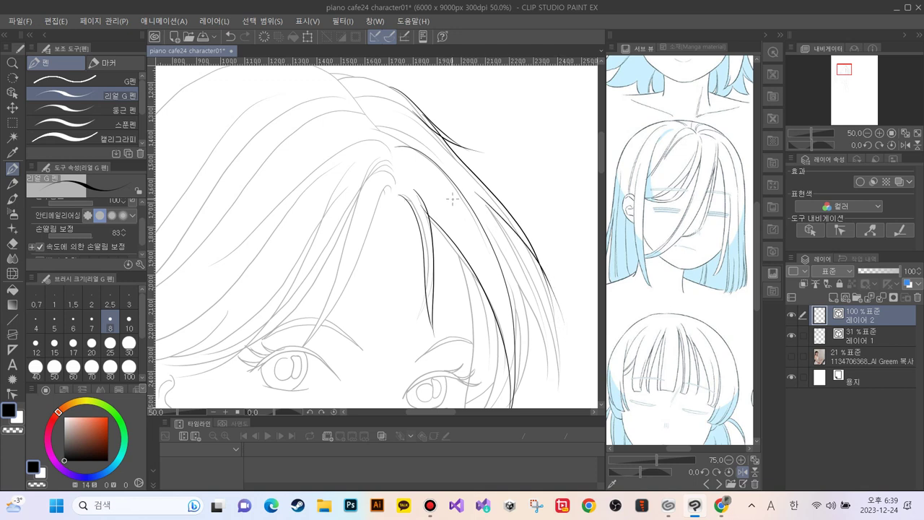
# Step: Fill the side hair between the outer contour and the face with several inked strand lines following the sketch
pyautogui.moveTo(470, 186)
pyautogui.mouseDown()
pyautogui.moveTo(518, 247)
pyautogui.moveTo(536, 310)
pyautogui.moveTo(525, 351)
pyautogui.mouseUp()
pyautogui.moveTo(473, 220)
pyautogui.mouseDown()
pyautogui.moveTo(519, 296)
pyautogui.moveTo(542, 369)
pyautogui.mouseUp()
pyautogui.moveTo(487, 221)
pyautogui.mouseDown()
pyautogui.moveTo(469, 121)
pyautogui.moveTo(498, 181)
pyautogui.moveTo(492, 265)
pyautogui.mouseUp()
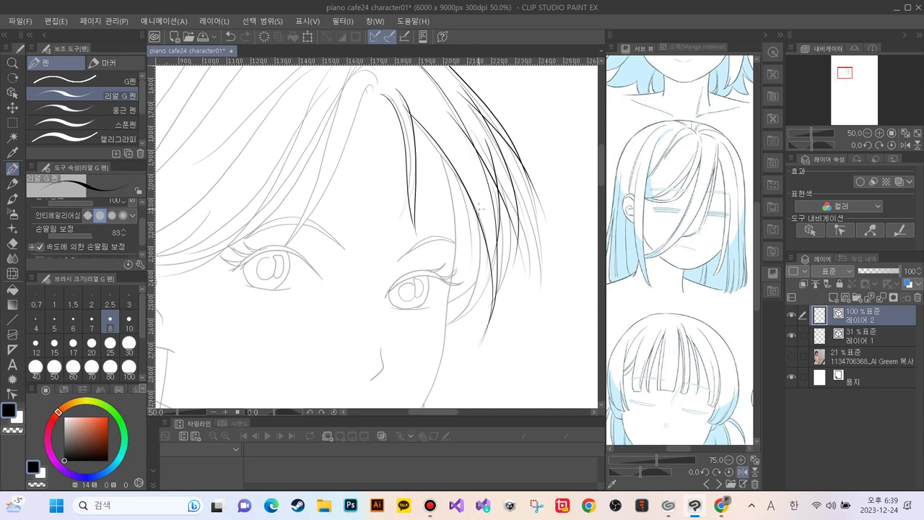
pyautogui.moveTo(478, 208)
pyautogui.mouseDown()
pyautogui.moveTo(475, 271)
pyautogui.moveTo(431, 325)
pyautogui.mouseUp()
pyautogui.moveTo(314, 141)
pyautogui.mouseDown()
pyautogui.moveTo(317, 228)
pyautogui.moveTo(406, 321)
pyautogui.mouseUp()
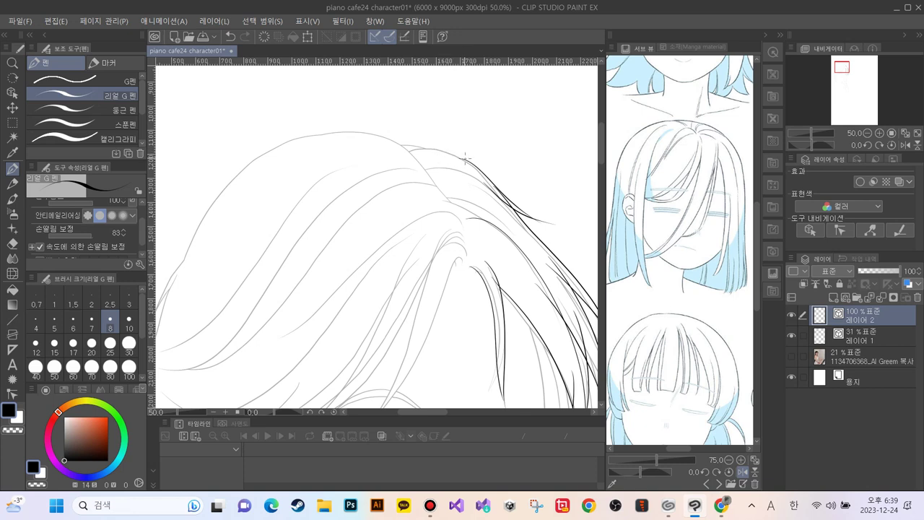
# Step: Ink the outer hair contour from the existing side line up over the head to the parting at the crown
pyautogui.moveTo(438, 151); pyautogui.dragTo(408, 148)
pyautogui.hotkey('ctrl', 'z')
pyautogui.hotkey('ctrl', '+')
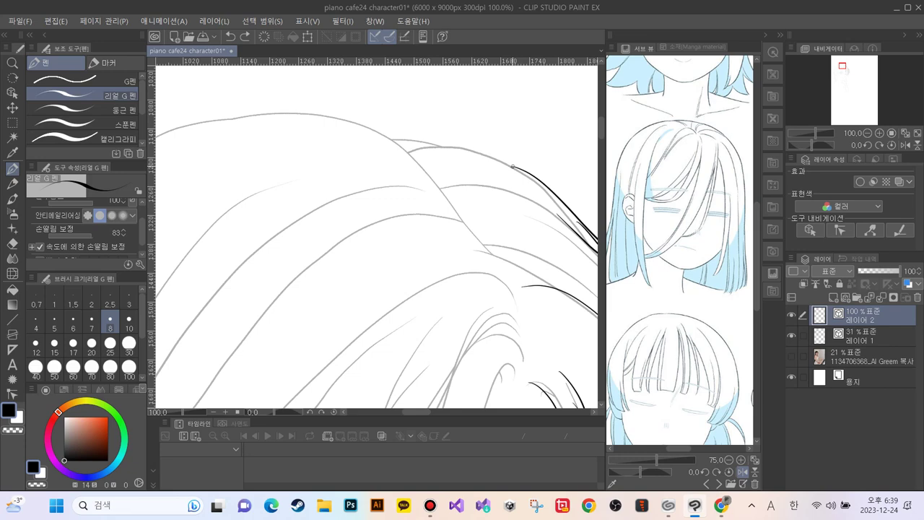
pyautogui.moveTo(512, 166)
pyautogui.mouseDown()
pyautogui.moveTo(425, 138)
pyautogui.moveTo(389, 140)
pyautogui.mouseUp()
# Step: Ink the lines of the front lock falling from the forehead peak of the hair toward the left-hand eye in the drawing
pyautogui.hotkey('ctrl', '-')
pyautogui.hotkey('ctrl', '-')
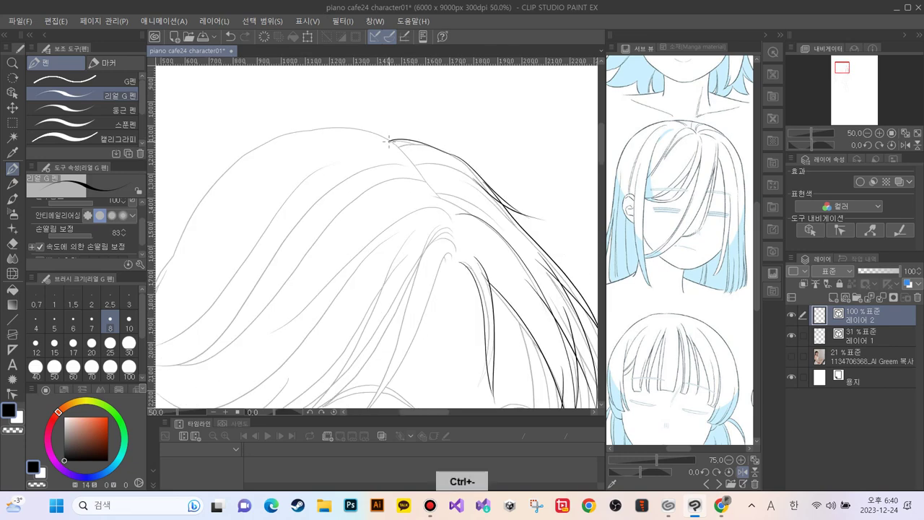
pyautogui.hotkey('ctrl', '-')
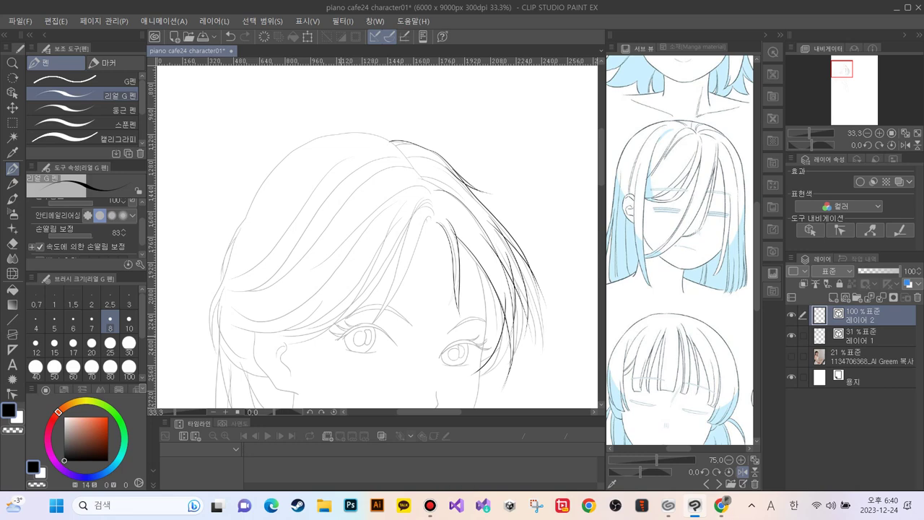
pyautogui.scroll(-3, 346, 238)
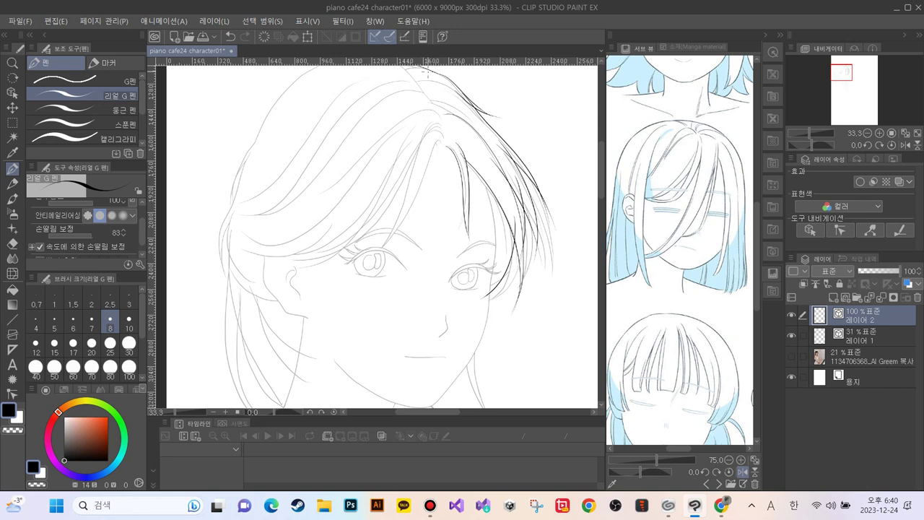
pyautogui.moveTo(437, 143); pyautogui.dragTo(396, 220)
pyautogui.moveTo(436, 133)
pyautogui.mouseDown()
pyautogui.moveTo(414, 140)
pyautogui.moveTo(391, 236)
pyautogui.moveTo(348, 287)
pyautogui.mouseUp()
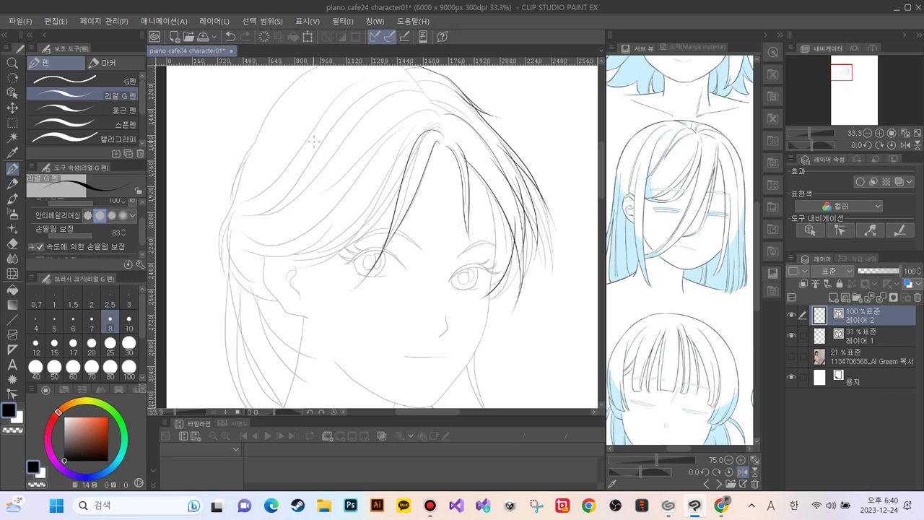
pyautogui.hotkey('ctrl', 'z')
pyautogui.moveTo(438, 131)
pyautogui.mouseDown()
pyautogui.moveTo(425, 137)
pyautogui.moveTo(369, 275)
pyautogui.mouseUp()
pyautogui.moveTo(432, 127)
pyautogui.mouseDown()
pyautogui.moveTo(384, 228)
pyautogui.moveTo(349, 273)
pyautogui.moveTo(326, 275)
pyautogui.mouseUp()
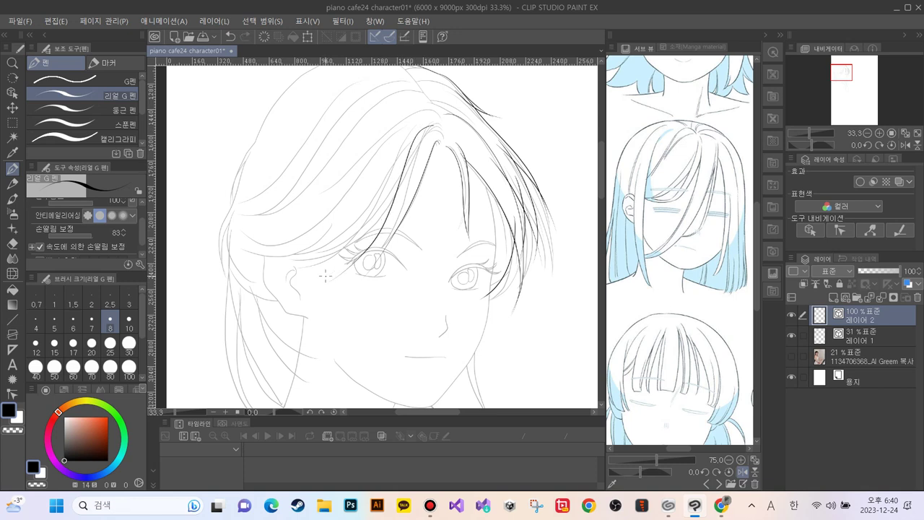
# Step: Add inked strand lines sweeping from the front lock across the left-hand eye toward the ear, following the sketch
pyautogui.moveTo(429, 143)
pyautogui.mouseDown()
pyautogui.moveTo(393, 247)
pyautogui.moveTo(354, 282)
pyautogui.moveTo(298, 285)
pyautogui.mouseUp()
pyautogui.moveTo(392, 176)
pyautogui.mouseDown()
pyautogui.moveTo(352, 271)
pyautogui.moveTo(284, 297)
pyautogui.mouseUp()
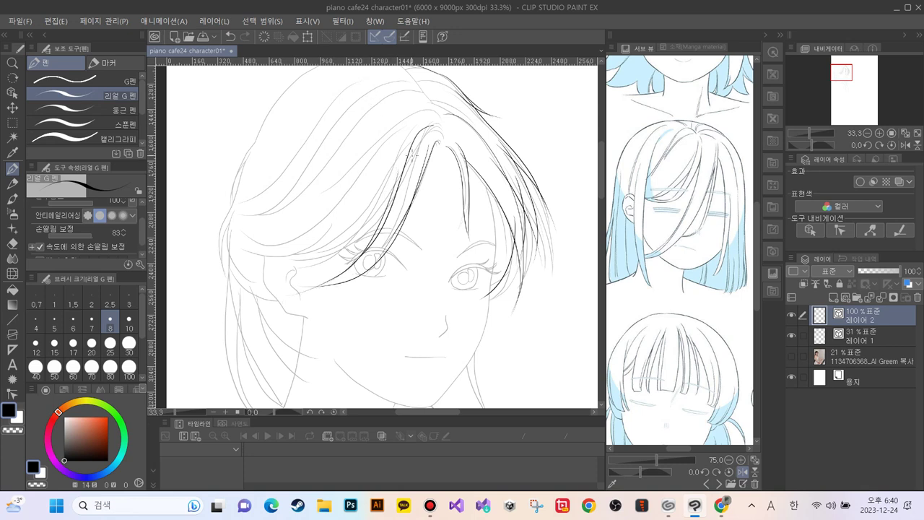
pyautogui.moveTo(412, 180)
pyautogui.mouseDown()
pyautogui.moveTo(365, 233)
pyautogui.moveTo(280, 262)
pyautogui.mouseUp()
pyautogui.moveTo(411, 152)
pyautogui.mouseDown()
pyautogui.moveTo(401, 175)
pyautogui.moveTo(363, 220)
pyautogui.moveTo(265, 257)
pyautogui.mouseUp()
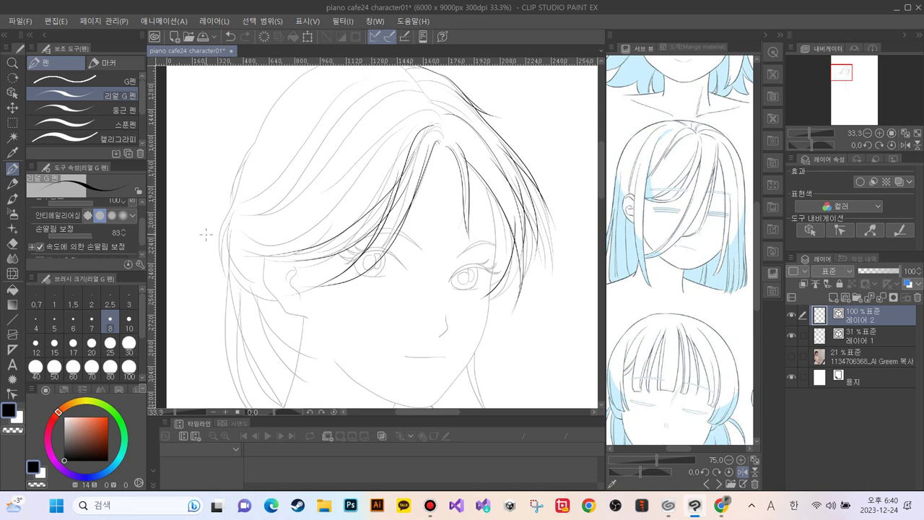
pyautogui.moveTo(423, 100)
pyautogui.mouseDown()
pyautogui.moveTo(342, 194)
pyautogui.moveTo(262, 243)
pyautogui.moveTo(238, 240)
pyautogui.mouseUp()
pyautogui.moveTo(415, 90)
pyautogui.mouseDown()
pyautogui.moveTo(335, 175)
pyautogui.moveTo(271, 228)
pyautogui.moveTo(230, 211)
pyautogui.mouseUp()
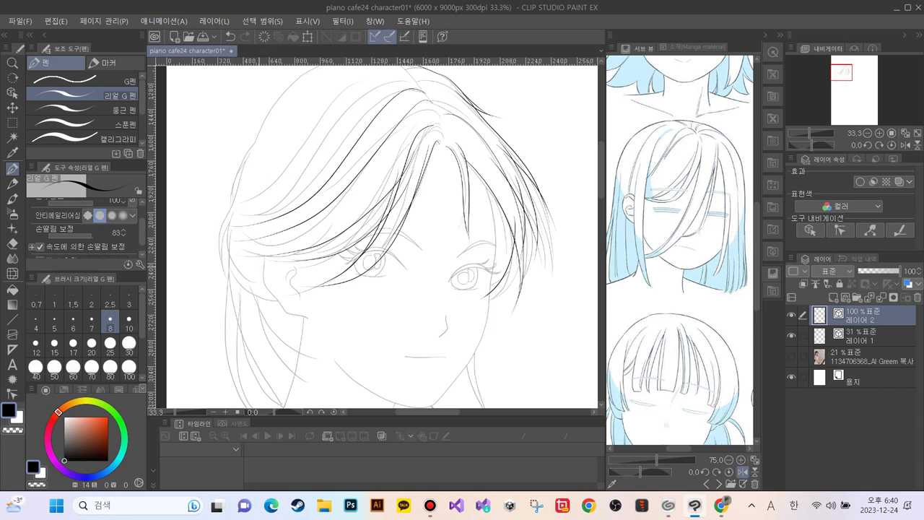
pyautogui.moveTo(268, 273); pyautogui.dragTo(279, 333)
pyautogui.hotkey('ctrl', 'z')
pyautogui.hotkey('ctrl', 'z')
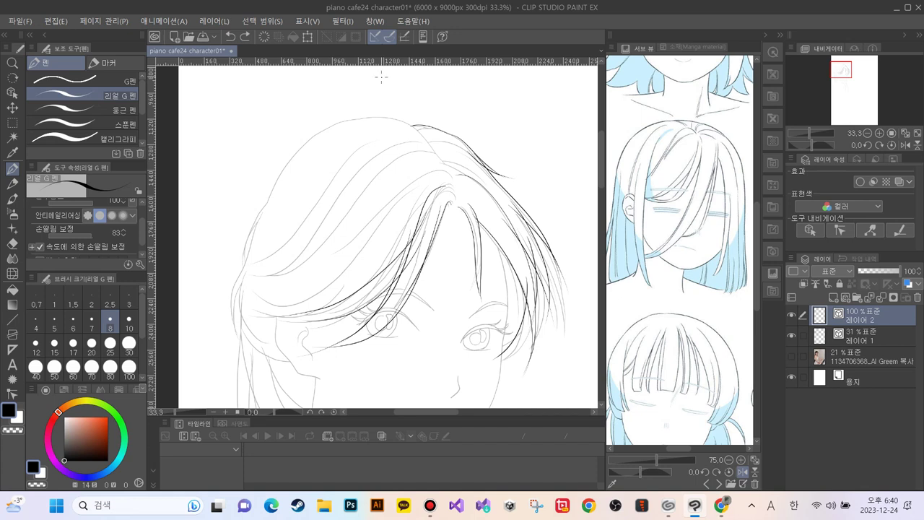
# Step: Ink long hair strands curving from the parting down across the left side of the head toward the ear
pyautogui.moveTo(444, 169)
pyautogui.mouseDown()
pyautogui.moveTo(426, 166)
pyautogui.moveTo(327, 269)
pyautogui.moveTo(290, 283)
pyautogui.mouseUp()
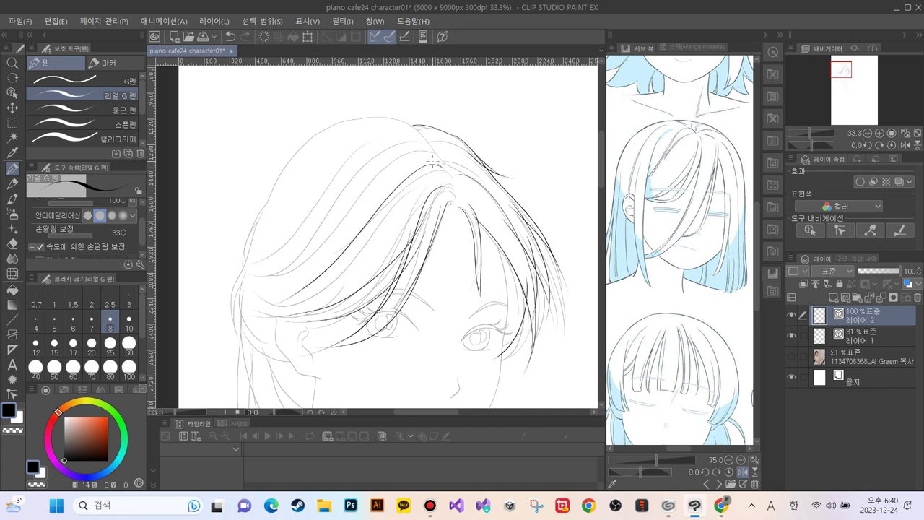
pyautogui.moveTo(433, 161)
pyautogui.mouseDown()
pyautogui.moveTo(401, 172)
pyautogui.moveTo(353, 235)
pyautogui.moveTo(247, 296)
pyautogui.mouseUp()
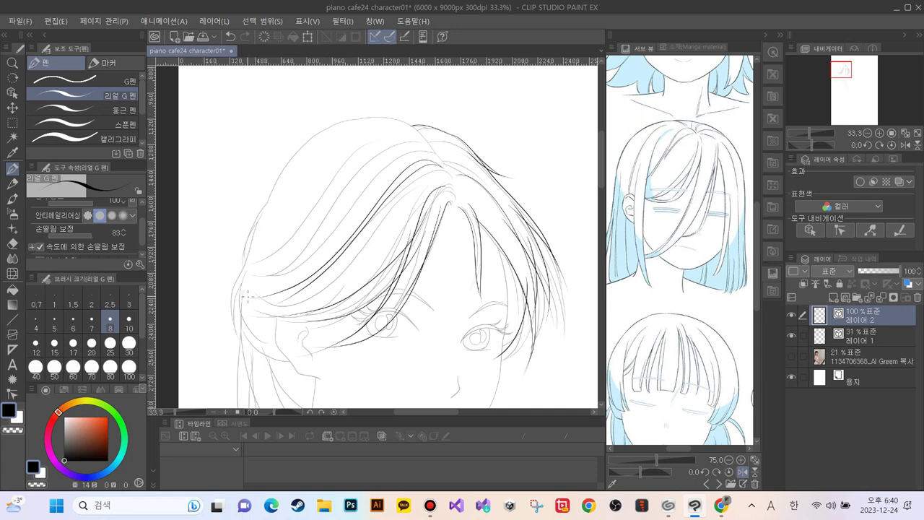
pyautogui.hotkey('ctrl', 'z')
pyautogui.moveTo(443, 165)
pyautogui.mouseDown()
pyautogui.moveTo(404, 165)
pyautogui.moveTo(370, 193)
pyautogui.moveTo(304, 290)
pyautogui.moveTo(247, 298)
pyautogui.mouseUp()
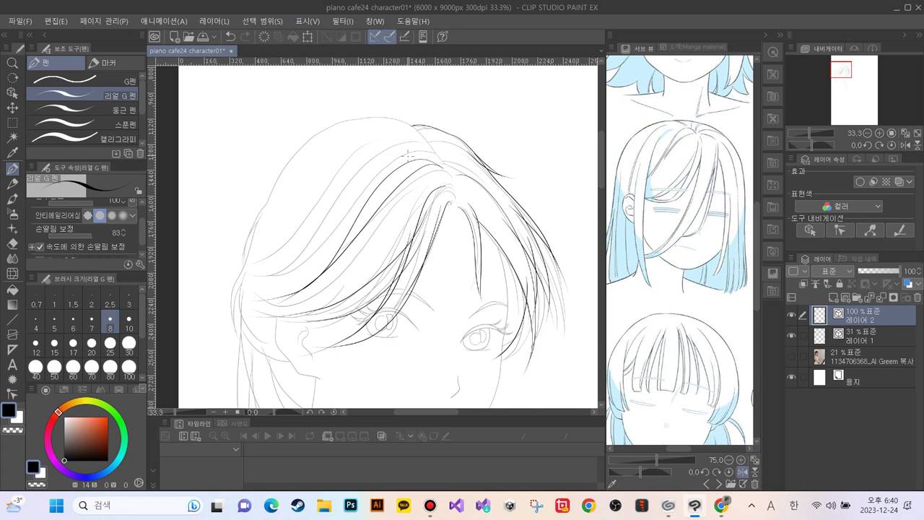
pyautogui.moveTo(392, 164)
pyautogui.mouseDown()
pyautogui.moveTo(297, 286)
pyautogui.moveTo(262, 299)
pyautogui.mouseUp()
# Step: Ink the topmost strand and the outer head contour from the crown down the left side of the hair
pyautogui.moveTo(422, 128)
pyautogui.mouseDown()
pyautogui.moveTo(387, 127)
pyautogui.moveTo(345, 147)
pyautogui.moveTo(307, 191)
pyautogui.moveTo(276, 257)
pyautogui.moveTo(245, 287)
pyautogui.mouseUp()
pyautogui.moveTo(413, 124)
pyautogui.mouseDown()
pyautogui.moveTo(387, 114)
pyautogui.moveTo(350, 118)
pyautogui.moveTo(307, 145)
pyautogui.moveTo(246, 211)
pyautogui.moveTo(237, 268)
pyautogui.mouseUp()
pyautogui.moveTo(244, 319); pyautogui.dragTo(245, 322)
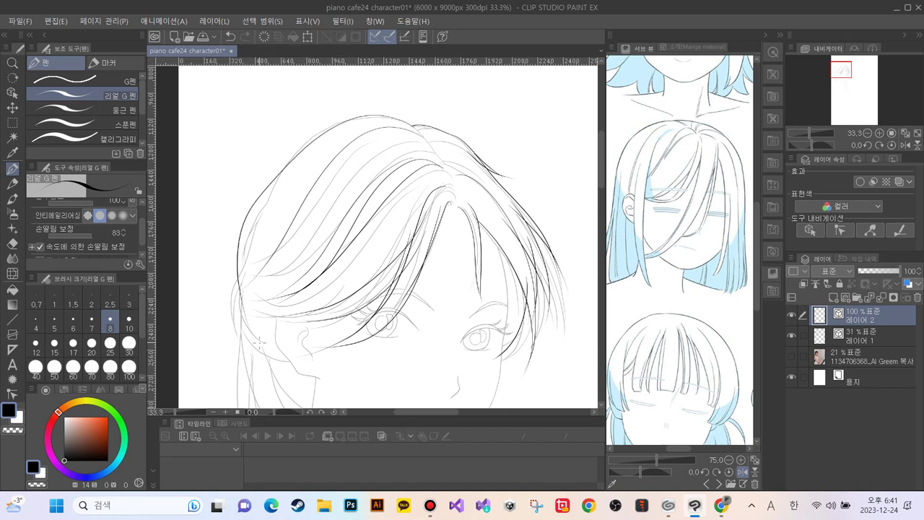
# Step: Ink the face outline from beside the right-hand eye down around the chin and up the opposite jaw
pyautogui.moveTo(256, 242); pyautogui.dragTo(245, 177)
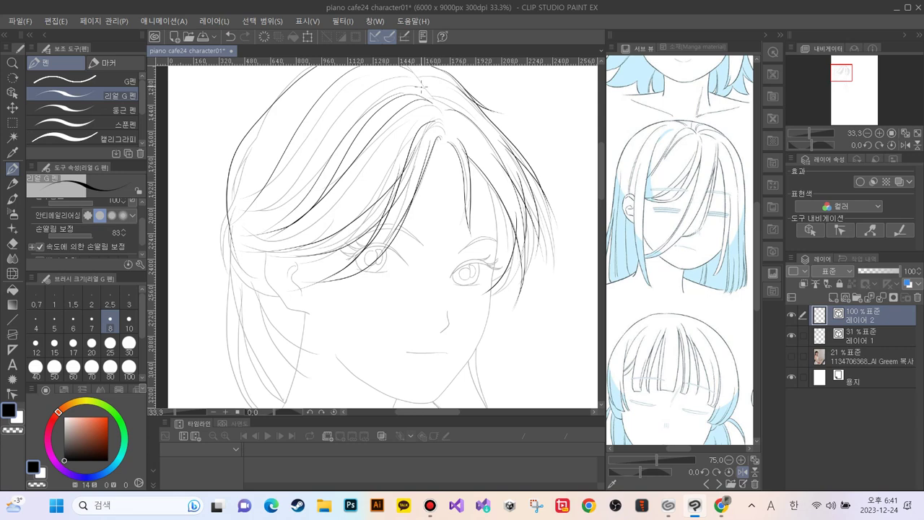
pyautogui.moveTo(286, 246); pyautogui.dragTo(270, 220)
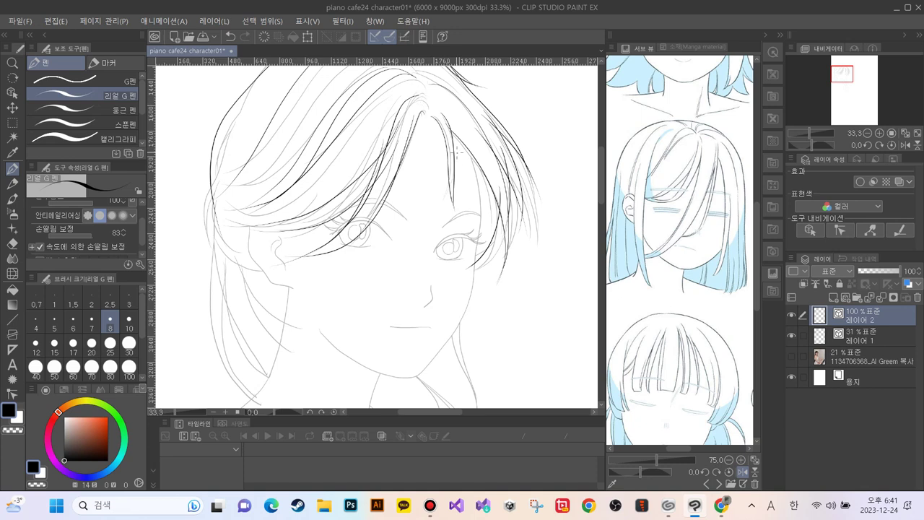
pyautogui.moveTo(468, 146); pyautogui.dragTo(477, 240)
pyautogui.moveTo(473, 272)
pyautogui.mouseDown()
pyautogui.moveTo(434, 358)
pyautogui.moveTo(410, 381)
pyautogui.moveTo(393, 381)
pyautogui.moveTo(290, 321)
pyautogui.moveTo(278, 289)
pyautogui.mouseUp()
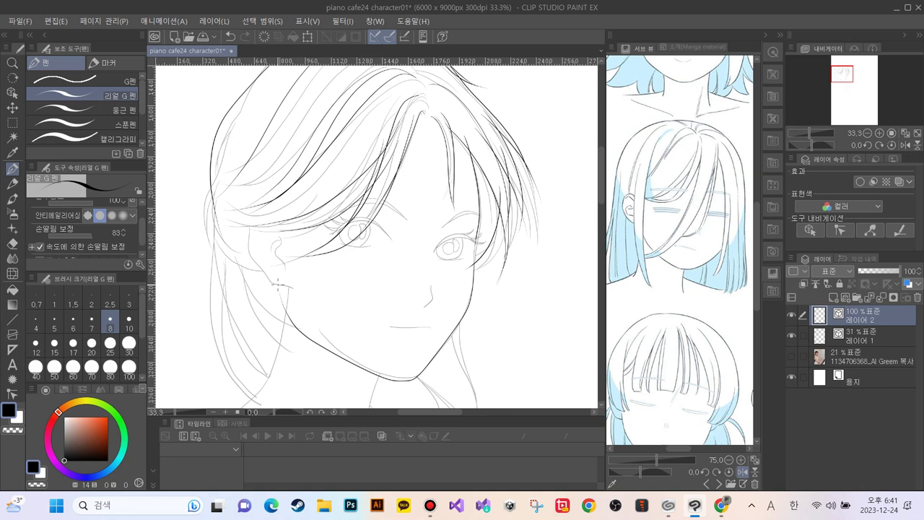
pyautogui.hotkey('ctrl', 'z')
pyautogui.hotkey('ctrl', 'z')
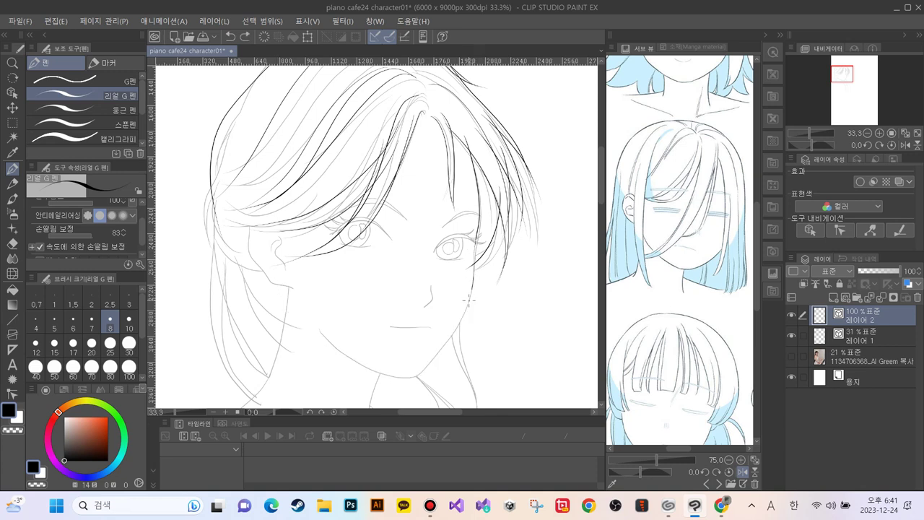
pyautogui.moveTo(468, 298)
pyautogui.mouseDown()
pyautogui.moveTo(420, 374)
pyautogui.moveTo(398, 382)
pyautogui.moveTo(326, 346)
pyautogui.moveTo(298, 298)
pyautogui.mouseUp()
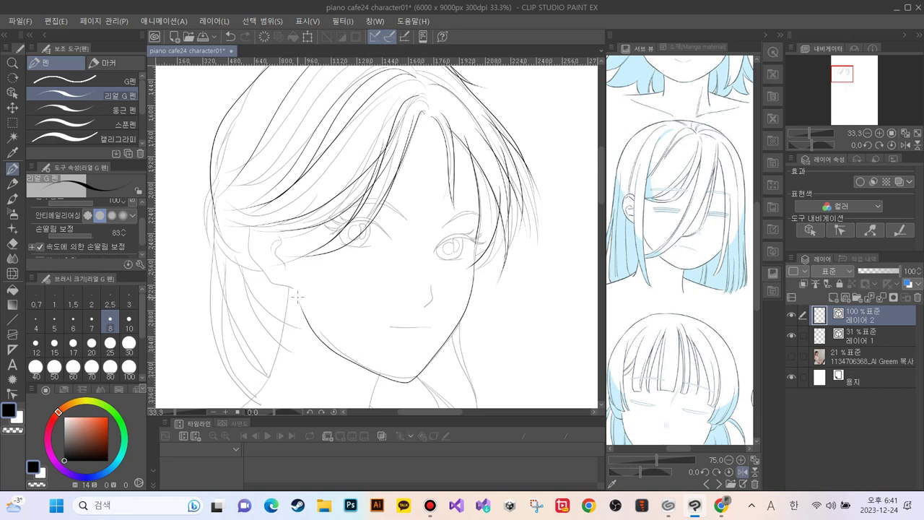
# Step: Ink the eyebrow above the right-hand eye in the drawing with two overlapping curved lines
pyautogui.hotkey('ctrl', '+')
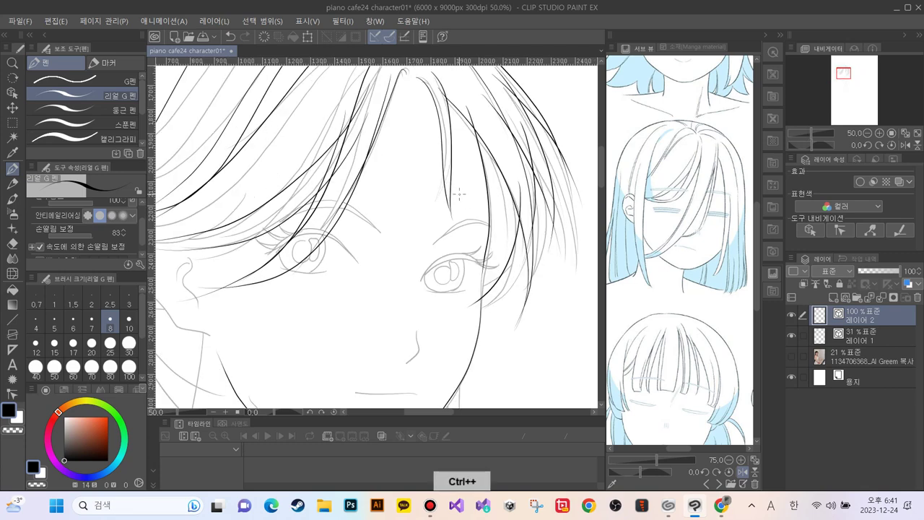
pyautogui.hotkey('ctrl', '+')
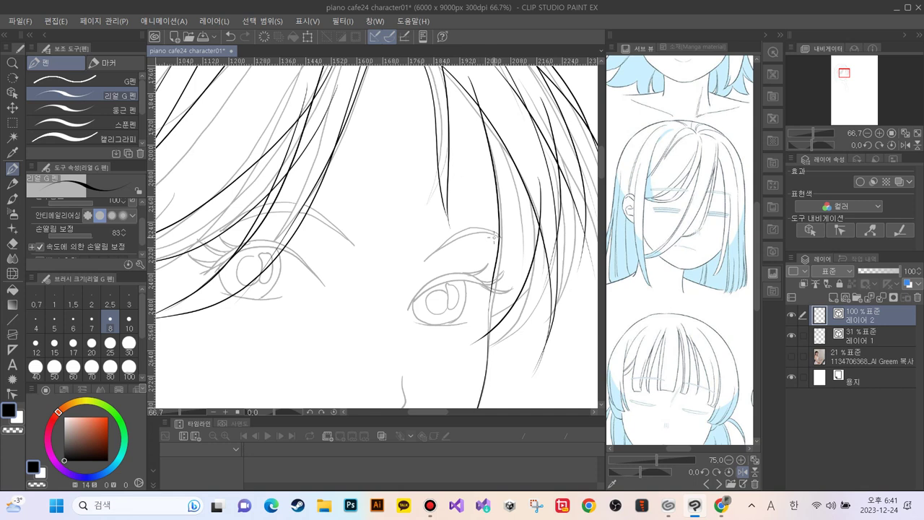
pyautogui.moveTo(497, 240)
pyautogui.mouseDown()
pyautogui.moveTo(459, 240)
pyautogui.moveTo(413, 279)
pyautogui.mouseUp()
pyautogui.moveTo(490, 232)
pyautogui.mouseDown()
pyautogui.moveTo(469, 228)
pyautogui.moveTo(412, 282)
pyautogui.mouseUp()
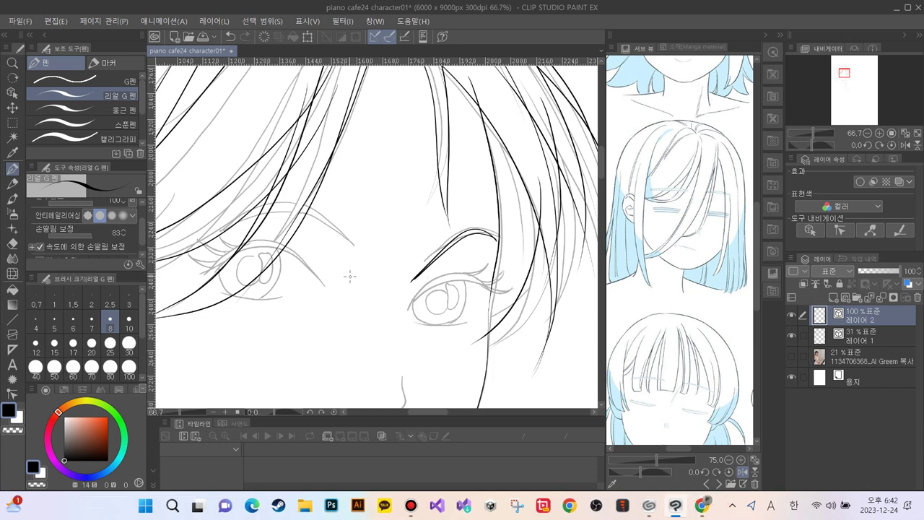
pyautogui.moveTo(351, 275)
pyautogui.mouseDown()
pyautogui.moveTo(278, 235)
pyautogui.moveTo(215, 265)
pyautogui.mouseUp()
pyautogui.moveTo(349, 273)
pyautogui.mouseDown()
pyautogui.moveTo(300, 234)
pyautogui.moveTo(271, 230)
pyautogui.moveTo(230, 242)
pyautogui.moveTo(199, 269)
pyautogui.mouseUp()
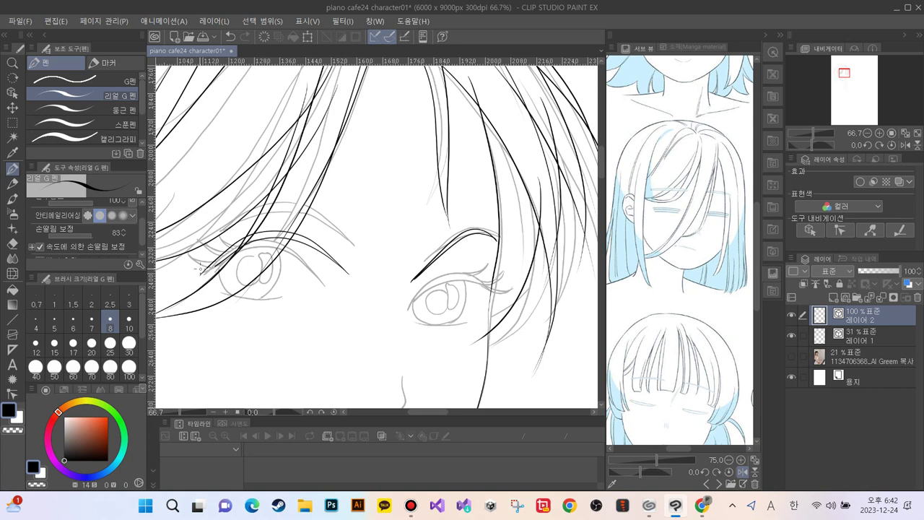
pyautogui.hotkey('ctrl', 'z')
pyautogui.hotkey('ctrl', 'z')
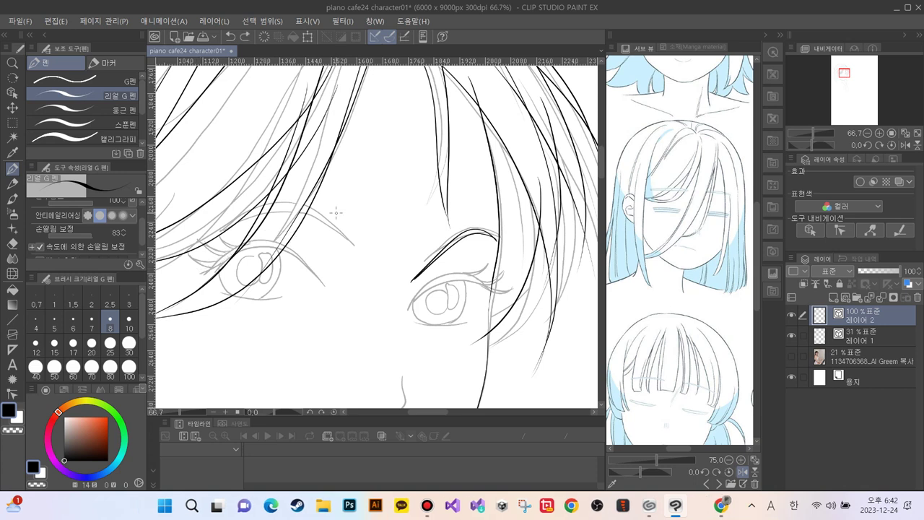
# Step: Ink the eyebrow above the left-hand eye with two curved lines, arching slightly below the sketched brow
pyautogui.moveTo(349, 269)
pyautogui.mouseDown()
pyautogui.moveTo(287, 228)
pyautogui.moveTo(242, 234)
pyautogui.moveTo(209, 264)
pyautogui.mouseUp()
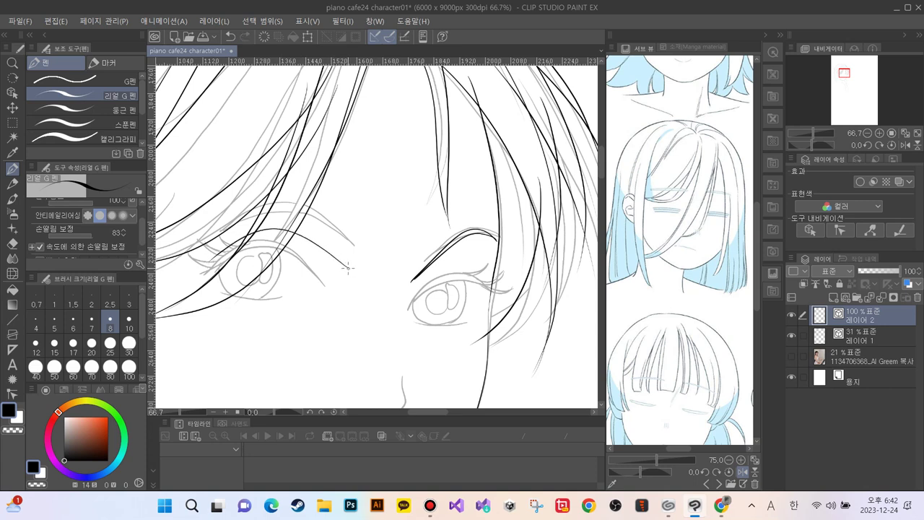
pyautogui.moveTo(333, 254)
pyautogui.mouseDown()
pyautogui.moveTo(280, 221)
pyautogui.moveTo(234, 235)
pyautogui.moveTo(200, 264)
pyautogui.mouseUp()
# Step: Ink the upper eyelid lines, creases and eyelashes of both eyes over the sketch
pyautogui.moveTo(515, 292)
pyautogui.mouseDown()
pyautogui.moveTo(441, 281)
pyautogui.moveTo(401, 312)
pyautogui.mouseUp()
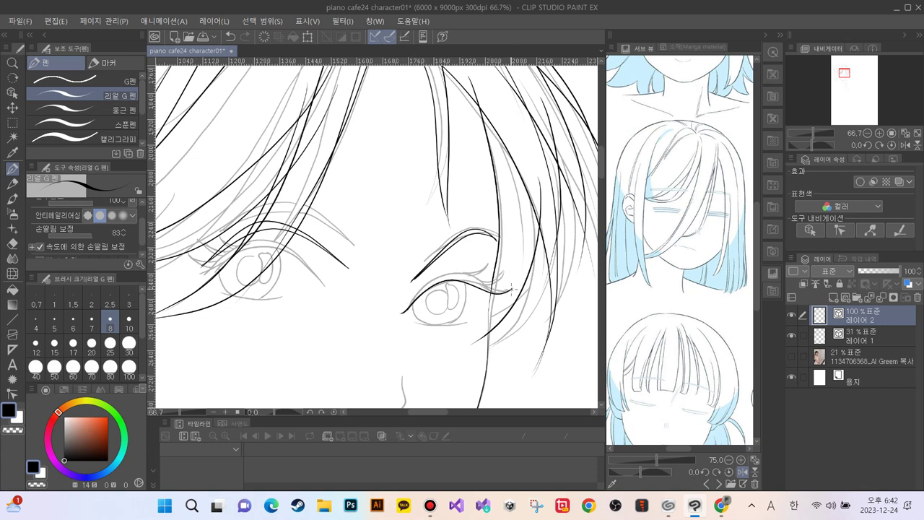
pyautogui.moveTo(512, 289)
pyautogui.mouseDown()
pyautogui.moveTo(480, 284)
pyautogui.moveTo(475, 273)
pyautogui.moveTo(479, 283)
pyautogui.moveTo(471, 275)
pyautogui.moveTo(502, 276)
pyautogui.moveTo(472, 273)
pyautogui.moveTo(487, 265)
pyautogui.moveTo(441, 269)
pyautogui.moveTo(402, 312)
pyautogui.mouseUp()
pyautogui.hotkey('ctrl', 'z')
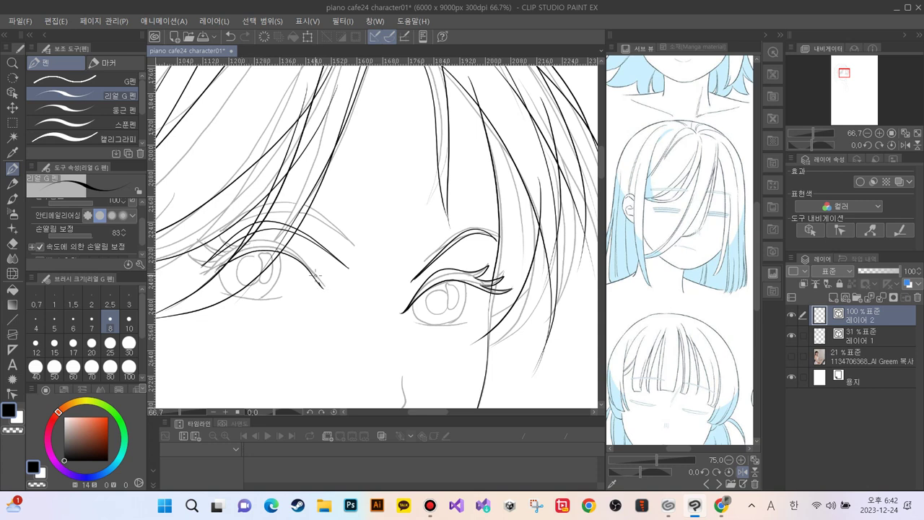
pyautogui.moveTo(315, 274)
pyautogui.mouseDown()
pyautogui.moveTo(303, 253)
pyautogui.moveTo(264, 239)
pyautogui.moveTo(213, 233)
pyautogui.mouseUp()
pyautogui.moveTo(213, 233)
pyautogui.mouseDown()
pyautogui.moveTo(235, 251)
pyautogui.moveTo(229, 260)
pyautogui.moveTo(205, 257)
pyautogui.moveTo(196, 238)
pyautogui.moveTo(224, 265)
pyautogui.moveTo(188, 253)
pyautogui.moveTo(218, 270)
pyautogui.moveTo(228, 262)
pyautogui.moveTo(196, 283)
pyautogui.moveTo(209, 278)
pyautogui.mouseUp()
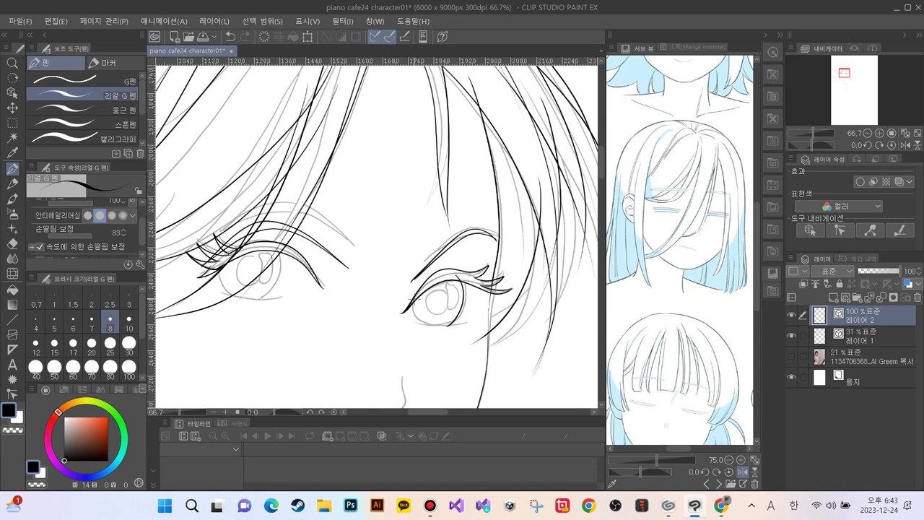
# Step: Ink the iris, pupil, highlight and lower lid line of the right-hand eye
pyautogui.moveTo(413, 298)
pyautogui.mouseDown()
pyautogui.moveTo(418, 320)
pyautogui.moveTo(442, 329)
pyautogui.moveTo(453, 322)
pyautogui.moveTo(418, 329)
pyautogui.mouseUp()
pyautogui.moveTo(456, 285)
pyautogui.mouseDown()
pyautogui.moveTo(452, 304)
pyautogui.moveTo(461, 290)
pyautogui.moveTo(449, 292)
pyautogui.mouseUp()
pyautogui.moveTo(448, 297)
pyautogui.mouseDown()
pyautogui.moveTo(437, 287)
pyautogui.moveTo(426, 307)
pyautogui.moveTo(452, 307)
pyautogui.moveTo(446, 291)
pyautogui.mouseUp()
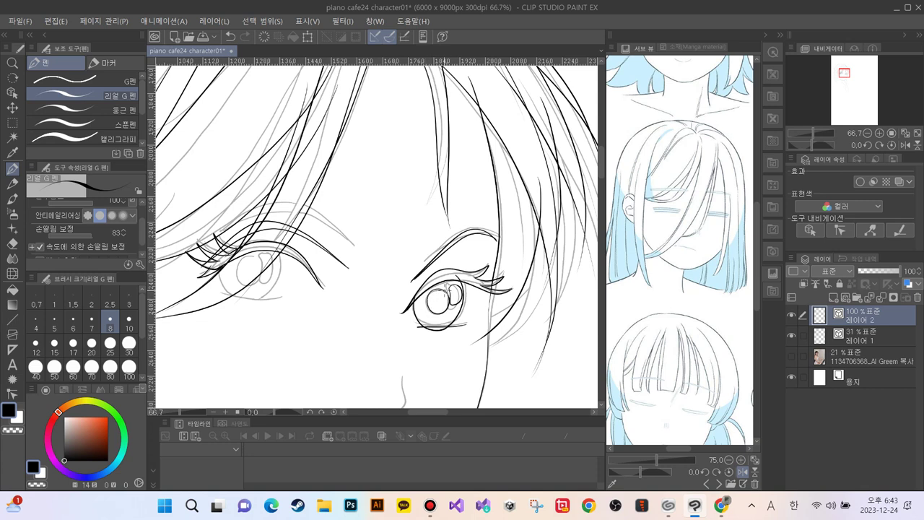
# Step: Ink the iris, lower lid line, highlight and pupil of the left-hand eye
pyautogui.moveTo(276, 246)
pyautogui.mouseDown()
pyautogui.moveTo(278, 290)
pyautogui.moveTo(236, 300)
pyautogui.moveTo(267, 306)
pyautogui.moveTo(277, 297)
pyautogui.moveTo(224, 303)
pyautogui.mouseUp()
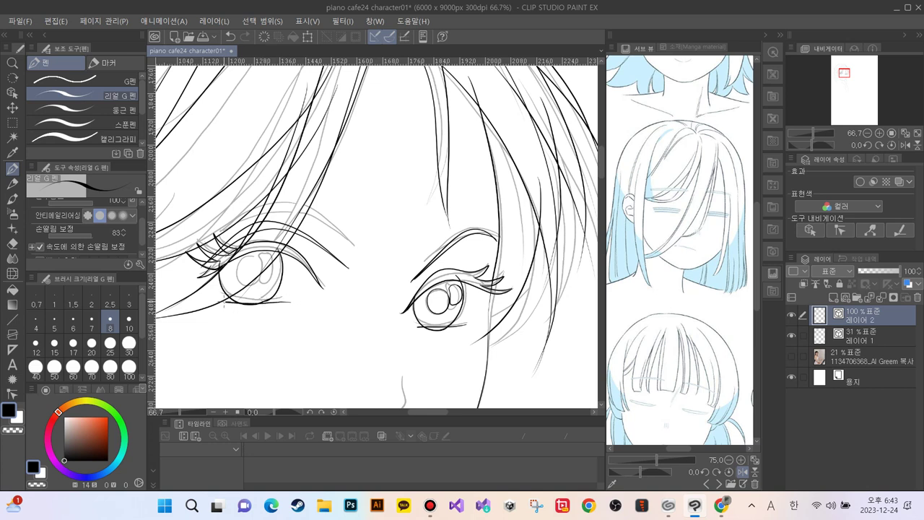
pyautogui.moveTo(267, 255)
pyautogui.mouseDown()
pyautogui.moveTo(275, 277)
pyautogui.moveTo(260, 271)
pyautogui.moveTo(265, 251)
pyautogui.mouseUp()
pyautogui.moveTo(244, 288); pyautogui.dragTo(262, 278)
# Step: Ink the nose line from the bridge around the tip, following the sketch
pyautogui.hotkey('ctrl', '-')
pyautogui.hotkey('ctrl', '-')
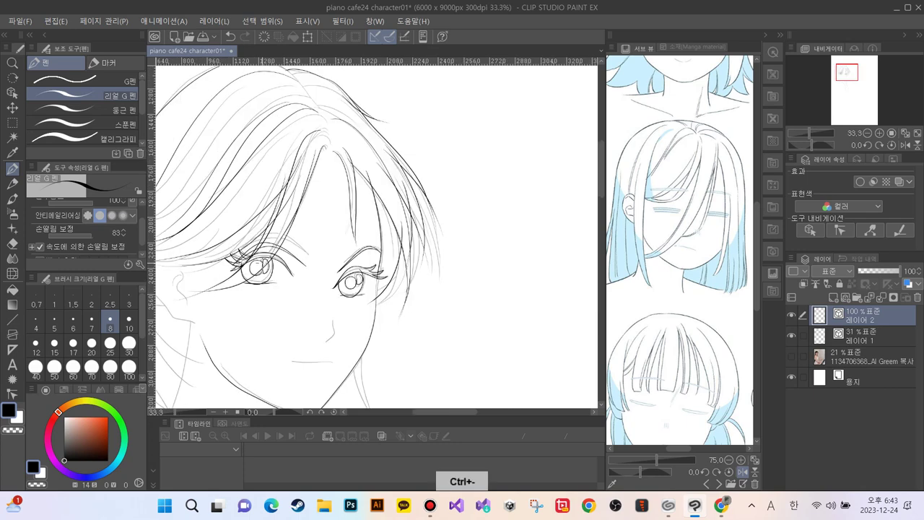
pyautogui.hotkey('ctrl', '+')
pyautogui.hotkey('ctrl', '+')
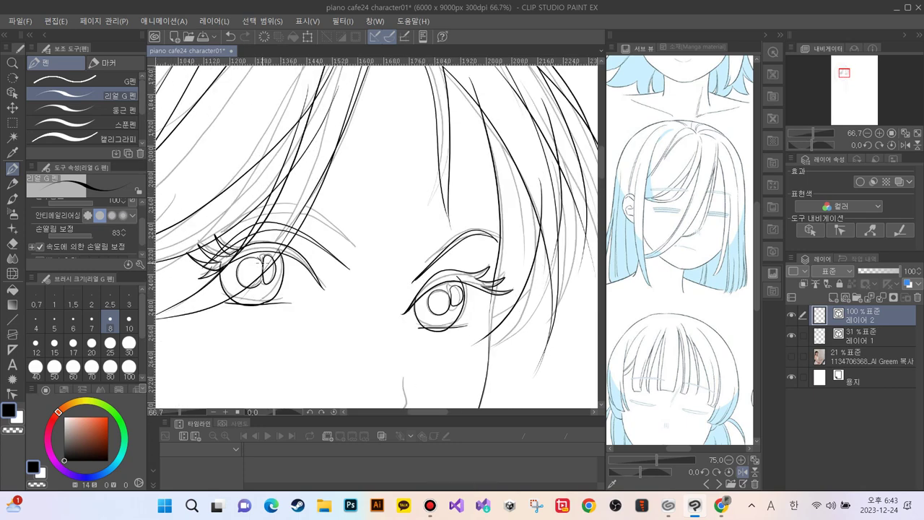
pyautogui.moveTo(373, 322); pyautogui.dragTo(348, 183)
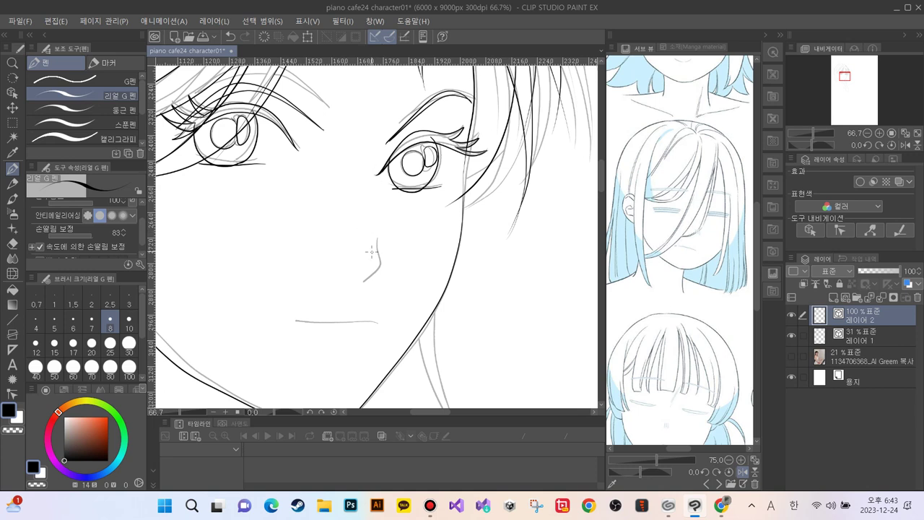
pyautogui.moveTo(368, 228)
pyautogui.mouseDown()
pyautogui.moveTo(383, 270)
pyautogui.moveTo(364, 286)
pyautogui.mouseUp()
# Step: Ink the mouth as a single, nearly straight line over the sketched lips
pyautogui.hotkey('ctrl', '-')
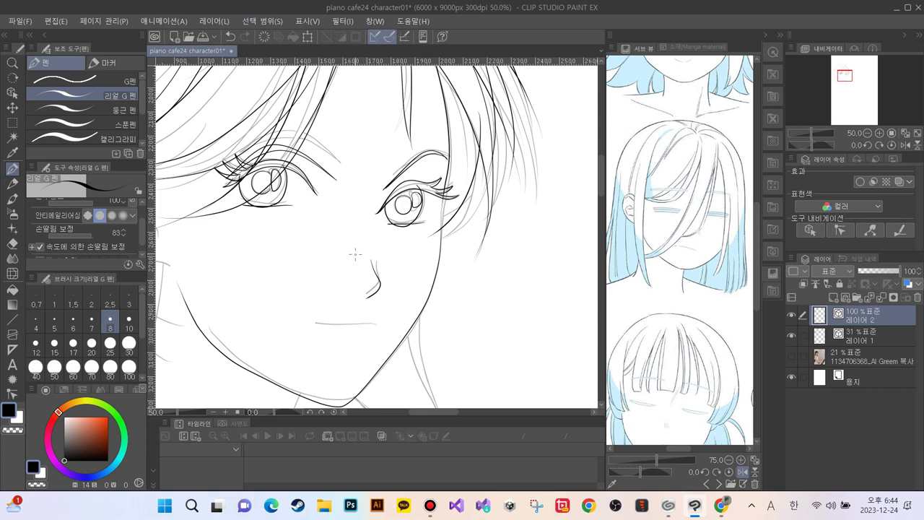
pyautogui.moveTo(376, 326); pyautogui.dragTo(315, 329)
pyautogui.hotkey('ctrl', 'z')
pyautogui.moveTo(383, 330); pyautogui.dragTo(312, 324)
pyautogui.hotkey('ctrl', '-')
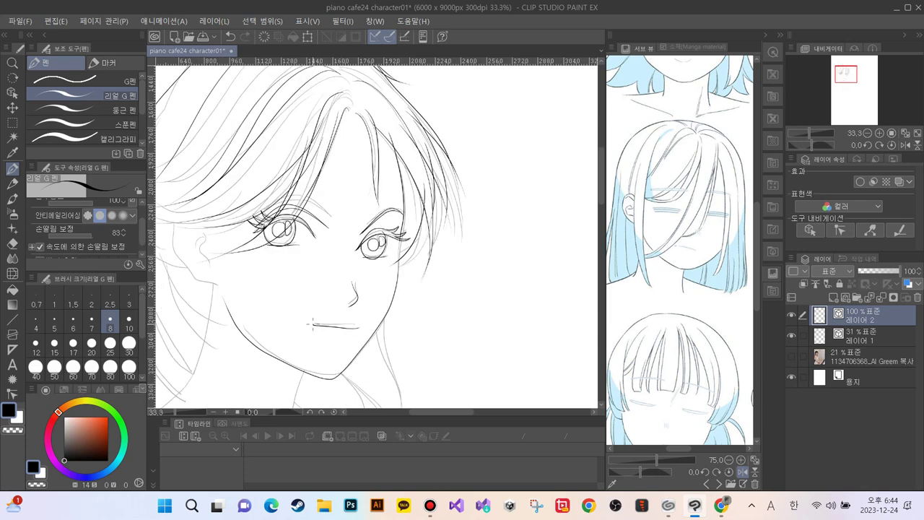
pyautogui.moveTo(245, 353); pyautogui.dragTo(282, 272)
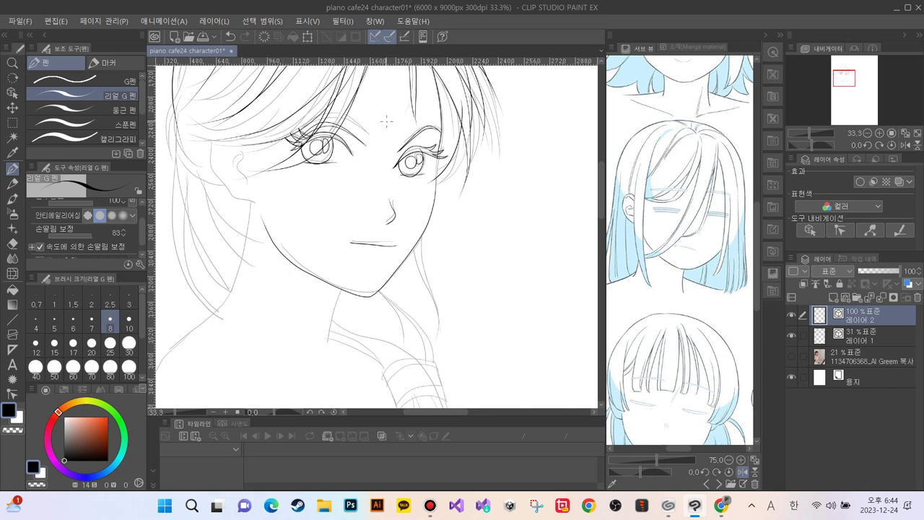
pyautogui.moveTo(416, 240)
pyautogui.mouseDown()
pyautogui.moveTo(453, 330)
pyautogui.moveTo(408, 252)
pyautogui.moveTo(456, 355)
pyautogui.mouseUp()
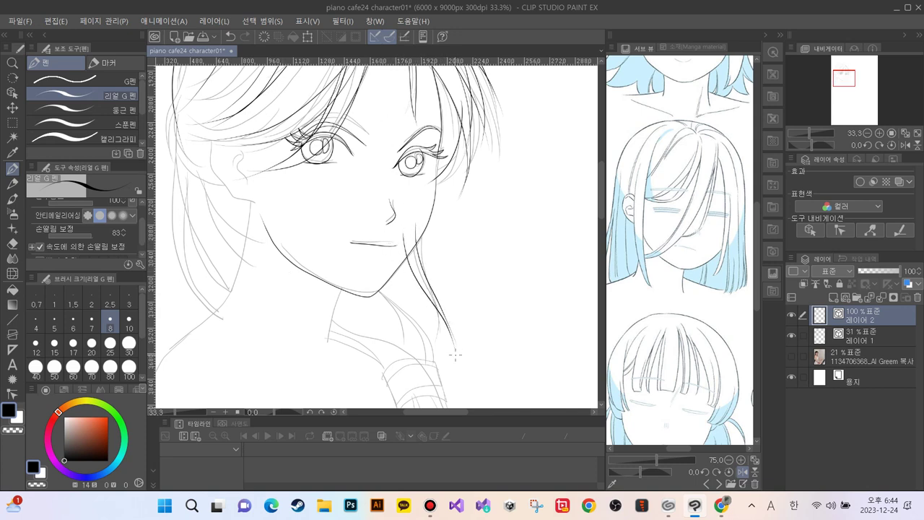
pyautogui.hotkey('ctrl', 'z')
pyautogui.hotkey('ctrl', 'z')
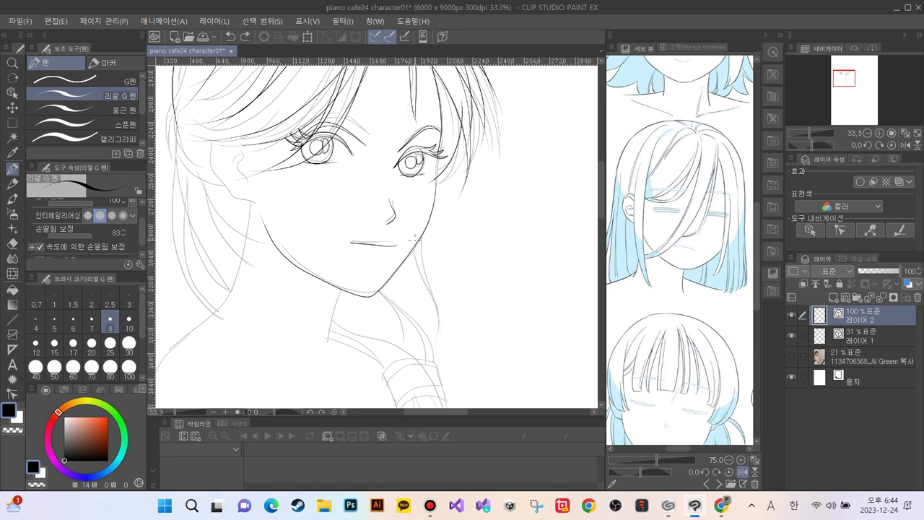
pyautogui.moveTo(416, 238)
pyautogui.mouseDown()
pyautogui.moveTo(442, 337)
pyautogui.moveTo(409, 262)
pyautogui.moveTo(441, 355)
pyautogui.mouseUp()
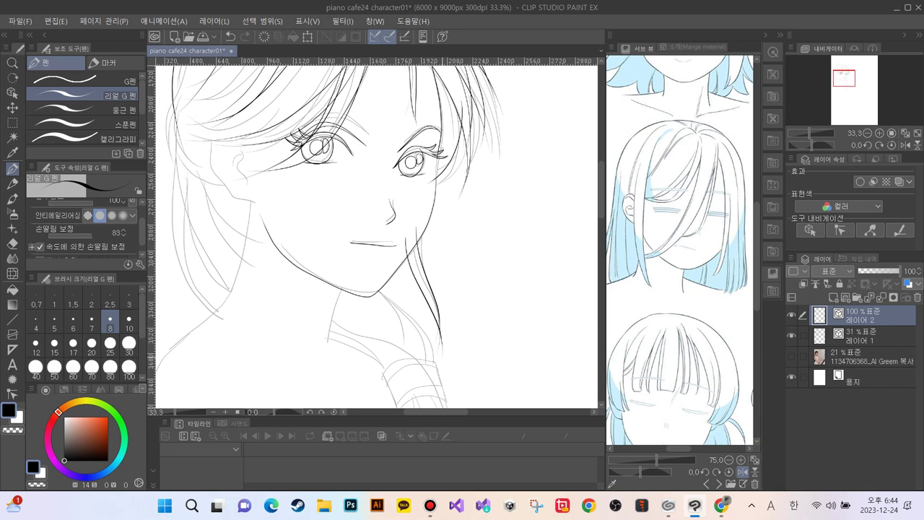
pyautogui.hotkey('ctrl', 'z')
pyautogui.hotkey('ctrl', 'z')
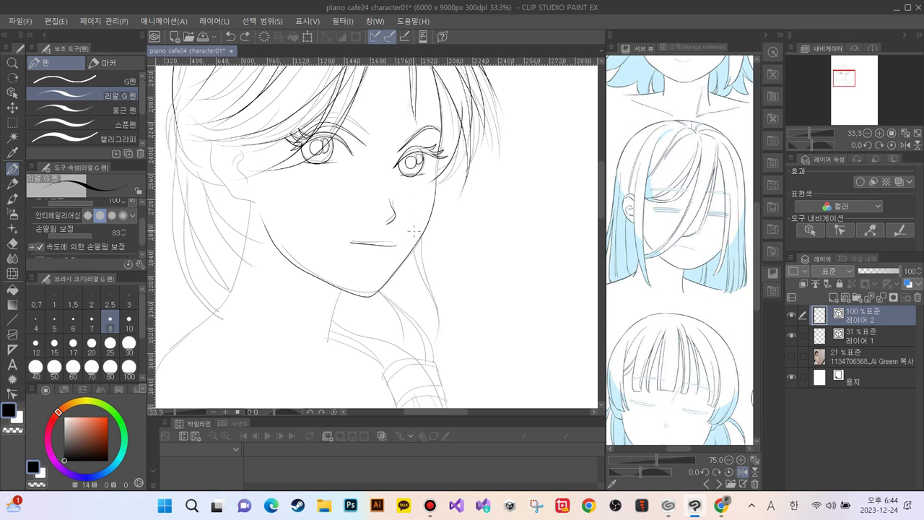
# Step: Ink the loose hair strand falling beside the right-hand edge of the jaw with two tapering lines
pyautogui.moveTo(414, 231); pyautogui.dragTo(438, 340)
pyautogui.moveTo(402, 247)
pyautogui.mouseDown()
pyautogui.moveTo(442, 328)
pyautogui.moveTo(444, 359)
pyautogui.mouseUp()
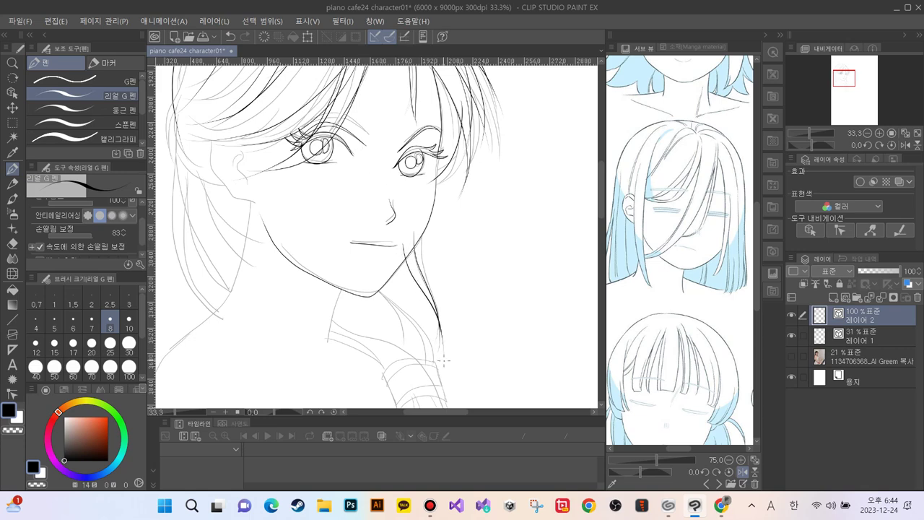
# Step: Ink the neck line below the chin and the outer contour of the ear, following the sketch
pyautogui.moveTo(272, 235)
pyautogui.mouseDown()
pyautogui.moveTo(356, 315)
pyautogui.moveTo(368, 343)
pyautogui.moveTo(338, 338)
pyautogui.moveTo(313, 282)
pyautogui.mouseUp()
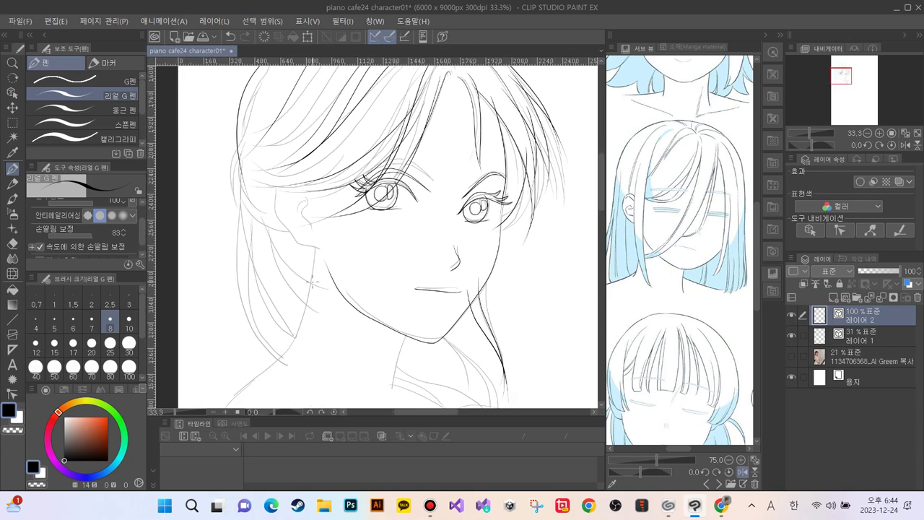
pyautogui.moveTo(405, 332); pyautogui.dragTo(393, 386)
pyautogui.moveTo(283, 179)
pyautogui.mouseDown()
pyautogui.moveTo(302, 245)
pyautogui.moveTo(322, 254)
pyautogui.mouseUp()
# Step: Sample black from the inked ear line as the drawing colour and ink the ear's inner folds
pyautogui.rightClick(292, 170)
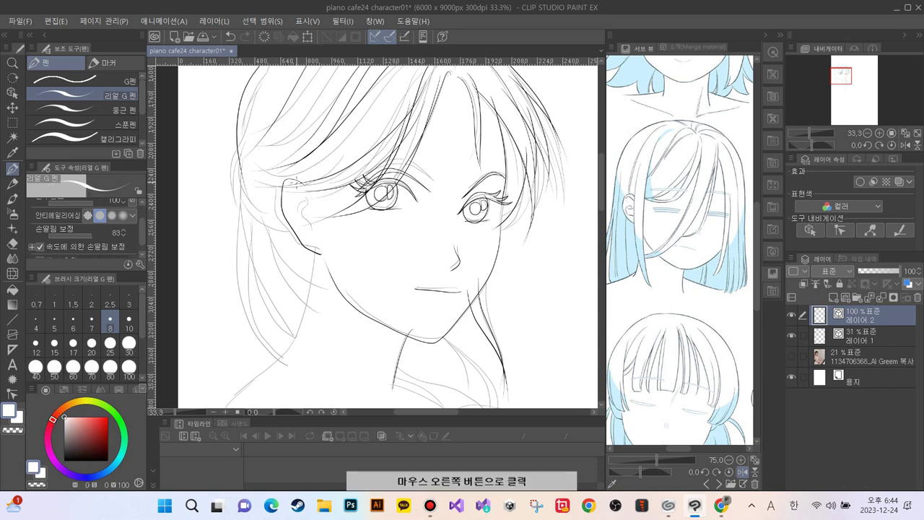
pyautogui.rightClick(277, 168)
pyautogui.rightClick(283, 183)
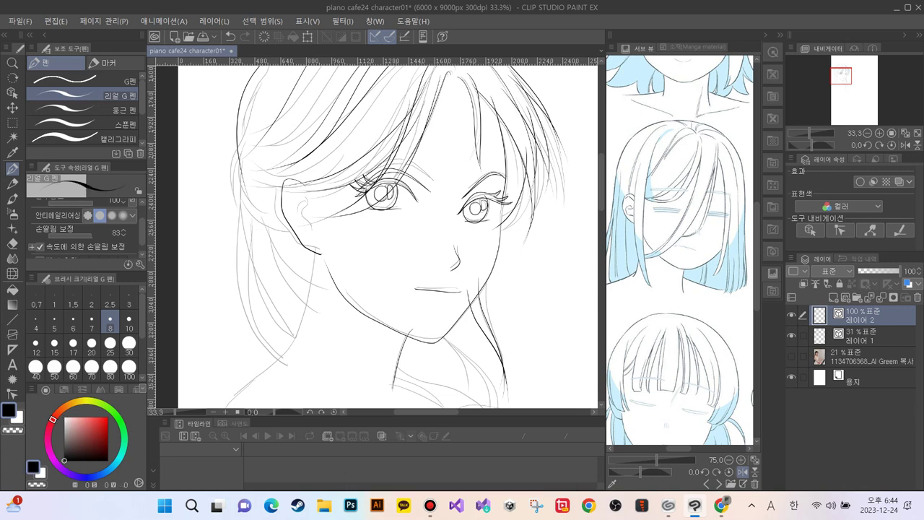
pyautogui.moveTo(304, 187)
pyautogui.mouseDown()
pyautogui.moveTo(290, 202)
pyautogui.moveTo(311, 226)
pyautogui.mouseUp()
pyautogui.moveTo(304, 204); pyautogui.dragTo(296, 215)
# Step: Ink the outer hair strands falling behind the ear and the short strands hanging under the earlobe
pyautogui.moveTo(265, 104); pyautogui.dragTo(226, 230)
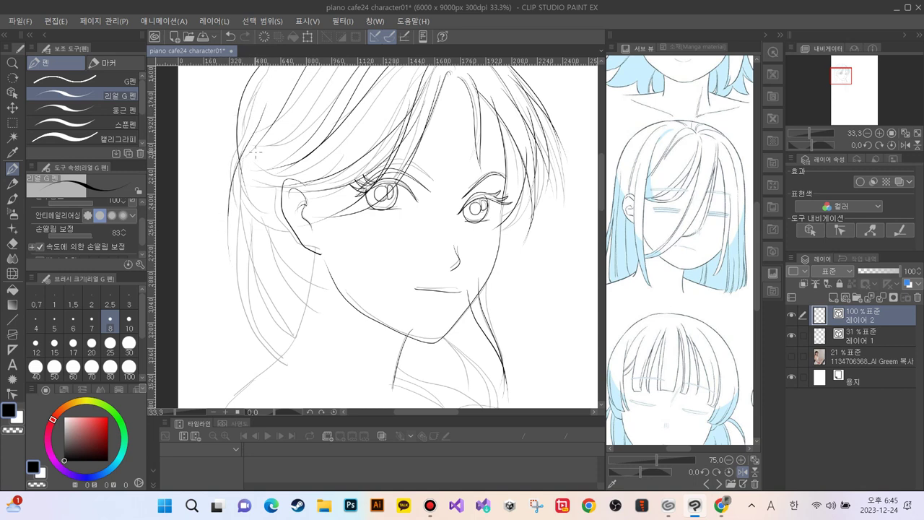
pyautogui.moveTo(251, 159); pyautogui.dragTo(225, 278)
pyautogui.moveTo(268, 154)
pyautogui.mouseDown()
pyautogui.moveTo(249, 172)
pyautogui.moveTo(230, 299)
pyautogui.mouseUp()
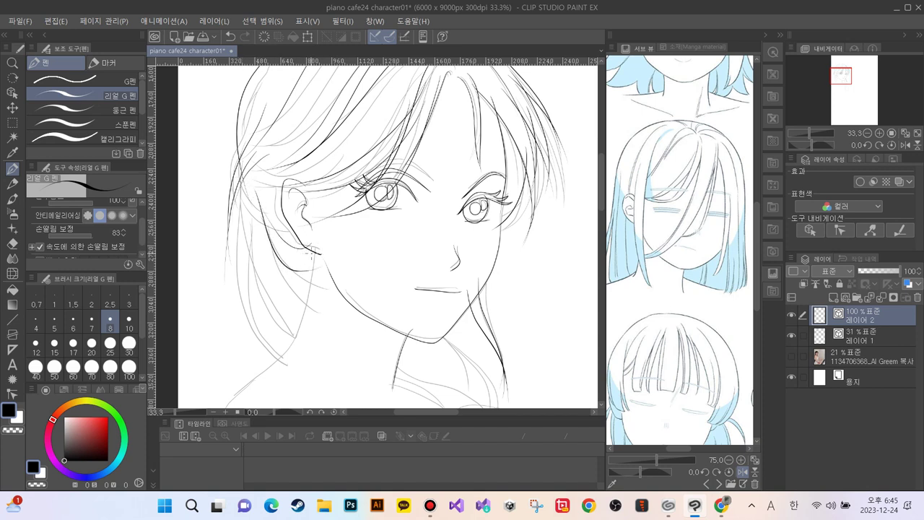
pyautogui.moveTo(315, 253); pyautogui.dragTo(321, 294)
pyautogui.moveTo(314, 256); pyautogui.dragTo(314, 297)
# Step: Ink the long hair strands behind the ear, tapering them together to a point above the shoulder
pyautogui.moveTo(241, 178); pyautogui.dragTo(261, 316)
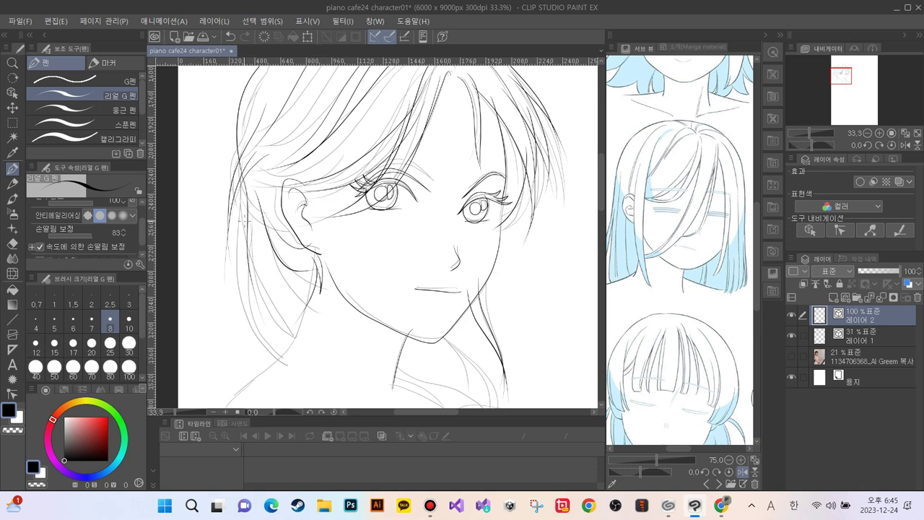
pyautogui.moveTo(257, 204); pyautogui.dragTo(264, 352)
pyautogui.moveTo(246, 228); pyautogui.dragTo(276, 375)
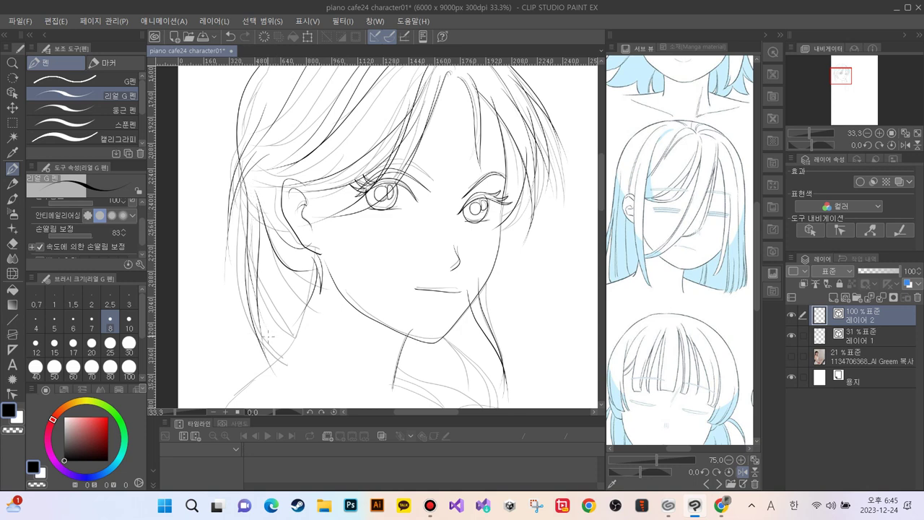
pyautogui.moveTo(252, 244); pyautogui.dragTo(291, 370)
pyautogui.moveTo(265, 229)
pyautogui.mouseDown()
pyautogui.moveTo(269, 334)
pyautogui.moveTo(289, 372)
pyautogui.mouseUp()
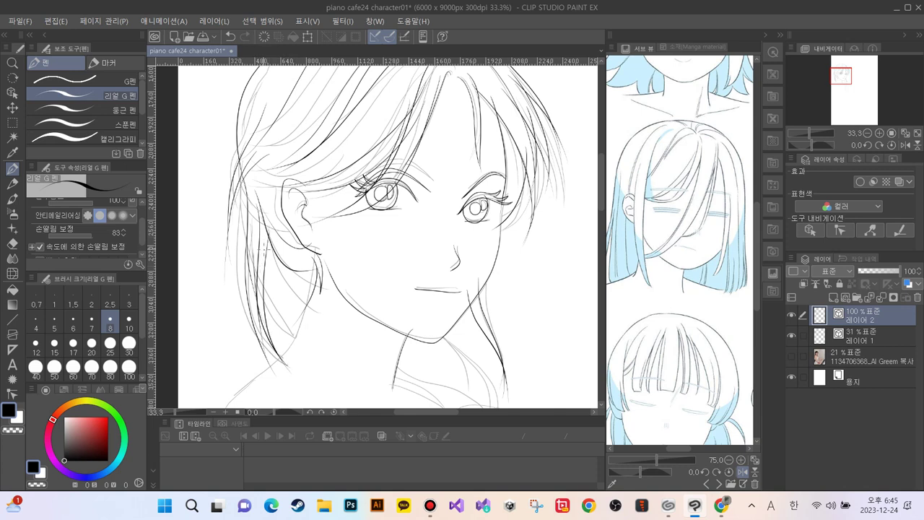
pyautogui.moveTo(264, 254); pyautogui.dragTo(296, 346)
pyautogui.moveTo(312, 254); pyautogui.dragTo(286, 356)
pyautogui.moveTo(273, 248); pyautogui.dragTo(300, 322)
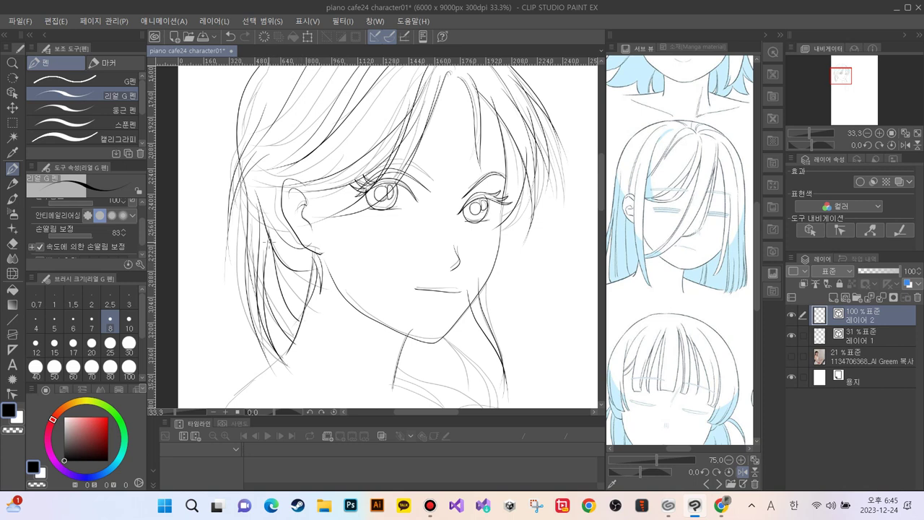
pyautogui.moveTo(271, 235); pyautogui.dragTo(304, 304)
pyautogui.hotkey('ctrl', 'z')
pyautogui.hotkey('ctrl', 'z')
# Step: Ink the hair sweeping from behind the ear across the neck and under the chin down to the hair tie
pyautogui.moveTo(274, 375); pyautogui.dragTo(221, 283)
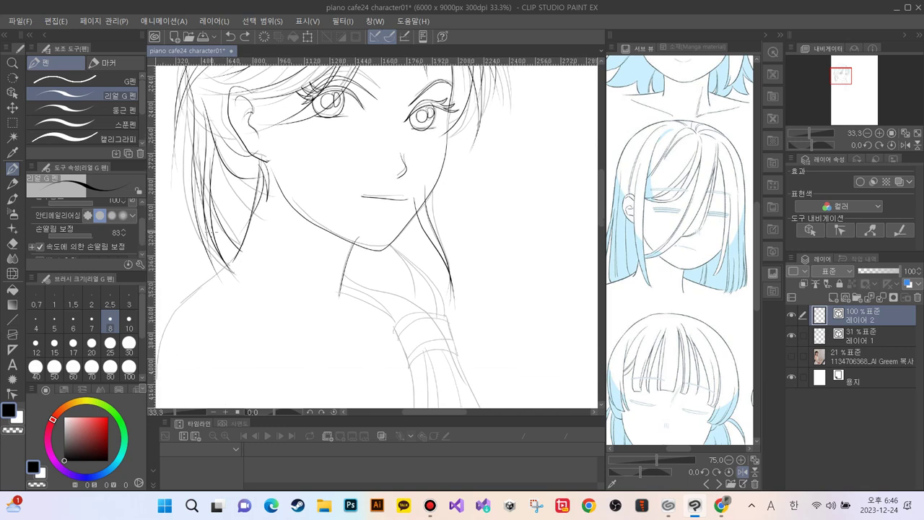
pyautogui.moveTo(214, 132)
pyautogui.mouseDown()
pyautogui.moveTo(275, 249)
pyautogui.moveTo(217, 152)
pyautogui.moveTo(303, 242)
pyautogui.mouseUp()
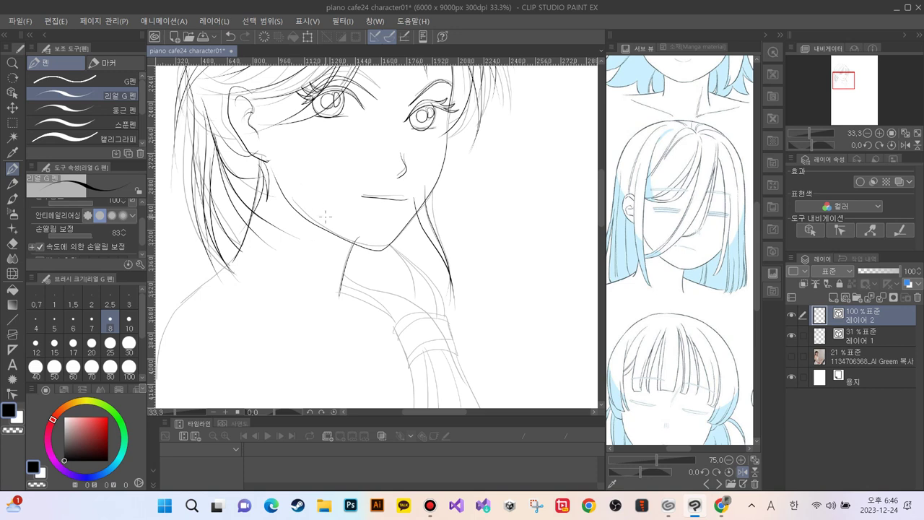
pyautogui.moveTo(380, 235)
pyautogui.mouseDown()
pyautogui.moveTo(427, 272)
pyautogui.moveTo(460, 311)
pyautogui.mouseUp()
pyautogui.moveTo(381, 244); pyautogui.dragTo(455, 298)
pyautogui.moveTo(374, 243); pyautogui.dragTo(443, 299)
pyautogui.moveTo(358, 236); pyautogui.dragTo(426, 315)
pyautogui.moveTo(339, 228); pyautogui.dragTo(426, 322)
pyautogui.moveTo(299, 258)
pyautogui.mouseDown()
pyautogui.moveTo(370, 304)
pyautogui.moveTo(397, 309)
pyautogui.mouseUp()
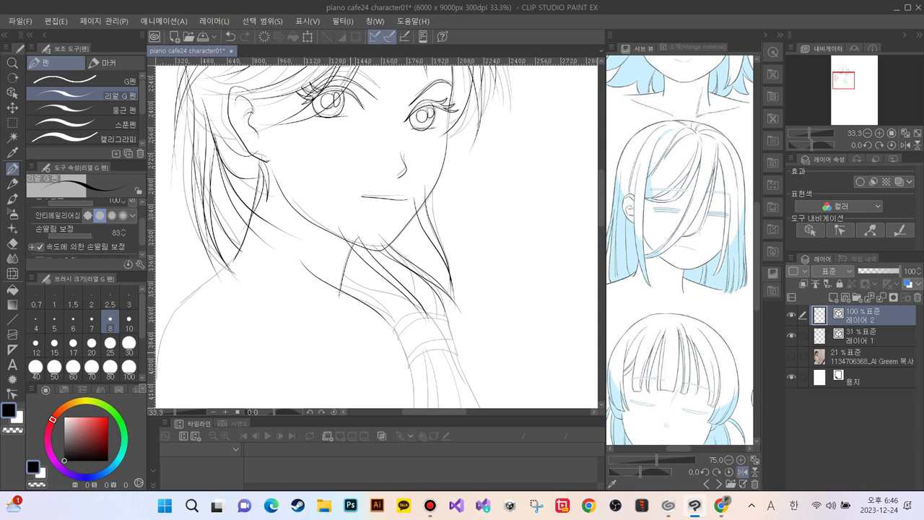
# Step: Ink the stacked curved bands of the hair tie and their side edges around the gathered hair
pyautogui.moveTo(359, 225); pyautogui.dragTo(342, 167)
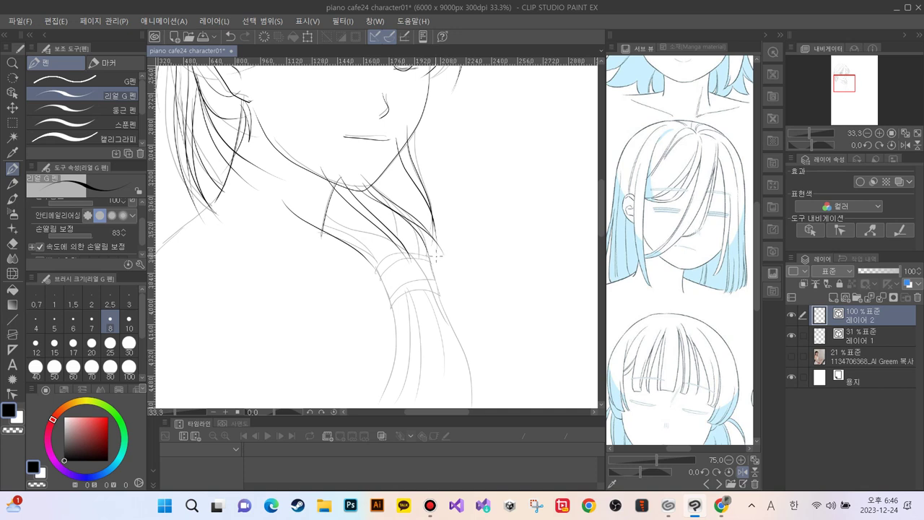
pyautogui.moveTo(404, 249)
pyautogui.mouseDown()
pyautogui.moveTo(383, 259)
pyautogui.moveTo(374, 276)
pyautogui.mouseUp()
pyautogui.moveTo(431, 250)
pyautogui.mouseDown()
pyautogui.moveTo(435, 267)
pyautogui.moveTo(413, 269)
pyautogui.moveTo(387, 293)
pyautogui.moveTo(374, 275)
pyautogui.mouseUp()
pyautogui.moveTo(435, 271); pyautogui.dragTo(388, 296)
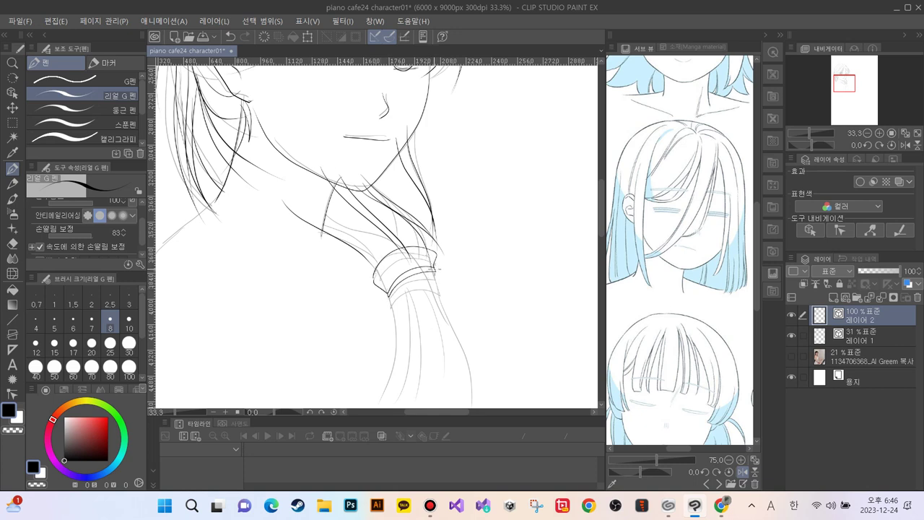
pyautogui.moveTo(437, 268)
pyautogui.mouseDown()
pyautogui.moveTo(451, 309)
pyautogui.moveTo(432, 304)
pyautogui.moveTo(393, 332)
pyautogui.moveTo(389, 294)
pyautogui.mouseUp()
pyautogui.moveTo(448, 299)
pyautogui.mouseDown()
pyautogui.moveTo(419, 295)
pyautogui.moveTo(398, 311)
pyautogui.mouseUp()
pyautogui.moveTo(446, 290)
pyautogui.mouseDown()
pyautogui.moveTo(417, 289)
pyautogui.moveTo(392, 318)
pyautogui.mouseUp()
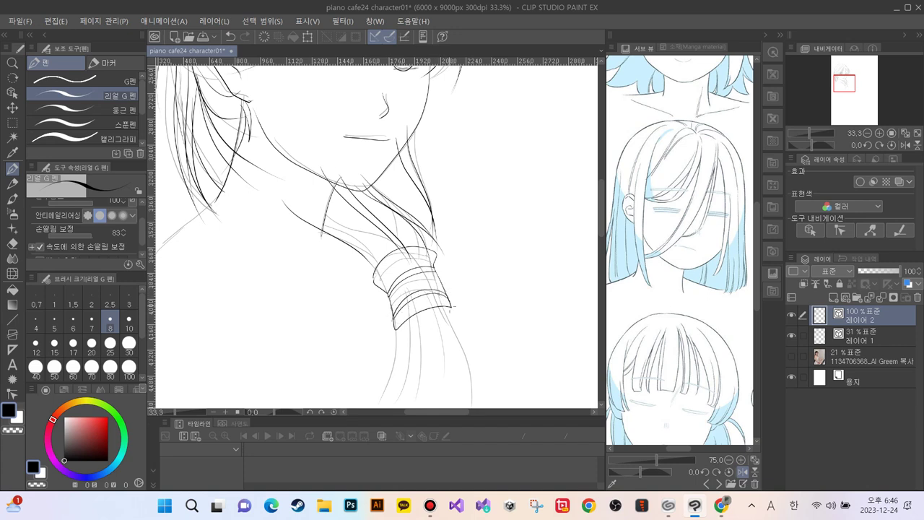
pyautogui.moveTo(451, 306)
pyautogui.mouseDown()
pyautogui.moveTo(456, 344)
pyautogui.moveTo(461, 332)
pyautogui.moveTo(444, 327)
pyautogui.moveTo(389, 352)
pyautogui.moveTo(405, 326)
pyautogui.moveTo(393, 307)
pyautogui.moveTo(394, 344)
pyautogui.mouseUp()
pyautogui.moveTo(371, 262); pyautogui.dragTo(374, 278)
# Step: Ink the loose end of the ponytail as tapering strands fanning out below the hair tie
pyautogui.moveTo(370, 333); pyautogui.dragTo(341, 237)
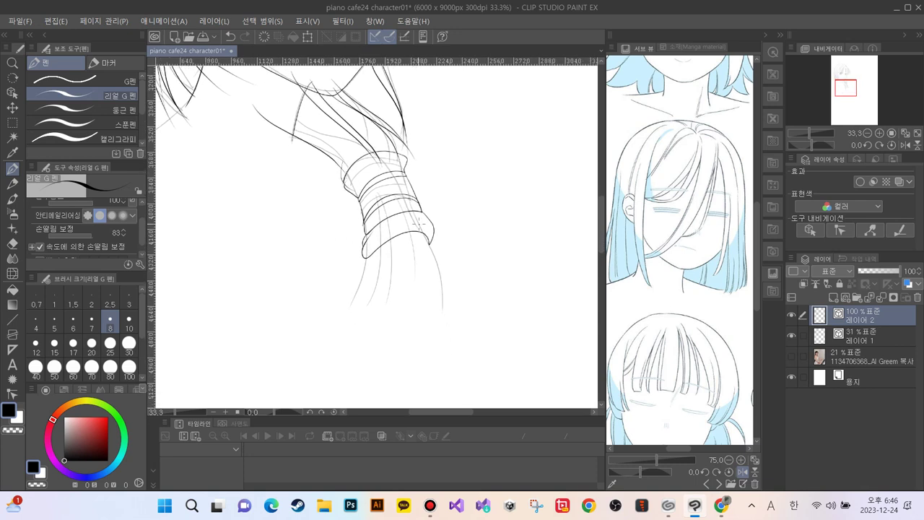
pyautogui.moveTo(420, 223)
pyautogui.mouseDown()
pyautogui.moveTo(438, 267)
pyautogui.moveTo(443, 324)
pyautogui.mouseUp()
pyautogui.moveTo(413, 233)
pyautogui.mouseDown()
pyautogui.moveTo(420, 316)
pyautogui.moveTo(408, 315)
pyautogui.moveTo(388, 244)
pyautogui.moveTo(374, 319)
pyautogui.mouseUp()
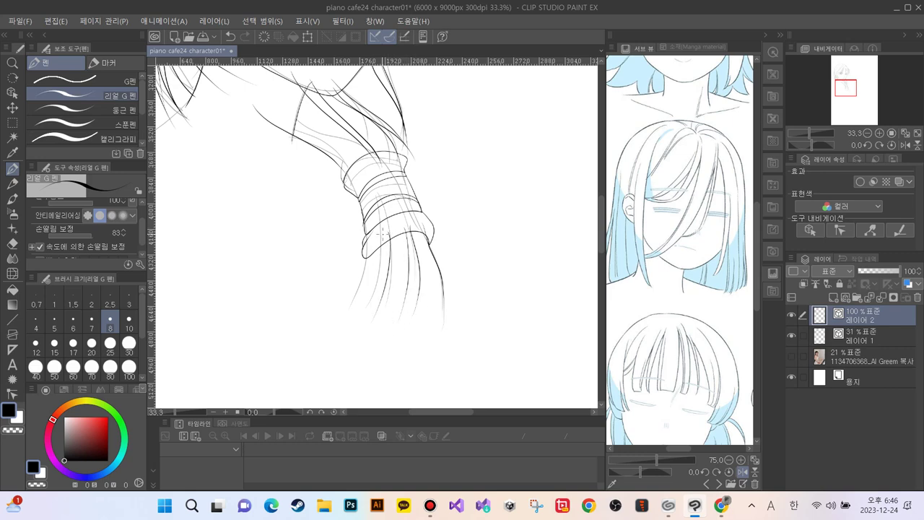
pyautogui.moveTo(384, 236)
pyautogui.mouseDown()
pyautogui.moveTo(366, 315)
pyautogui.moveTo(336, 315)
pyautogui.mouseUp()
pyautogui.moveTo(370, 253); pyautogui.dragTo(324, 314)
# Step: Examine the inked head, face and hair up close and at a reduced zoom
pyautogui.moveTo(266, 159); pyautogui.dragTo(332, 361)
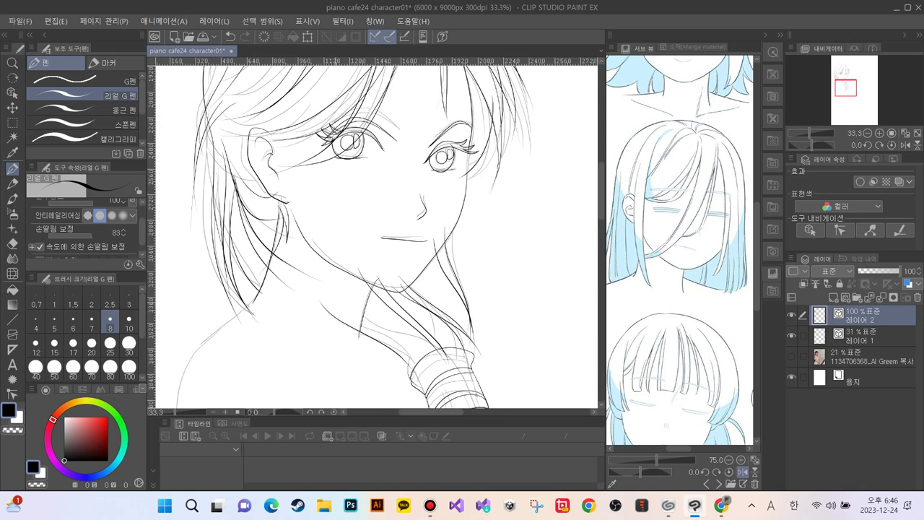
pyautogui.moveTo(325, 212); pyautogui.dragTo(328, 241)
pyautogui.scroll(4, 376, 233)
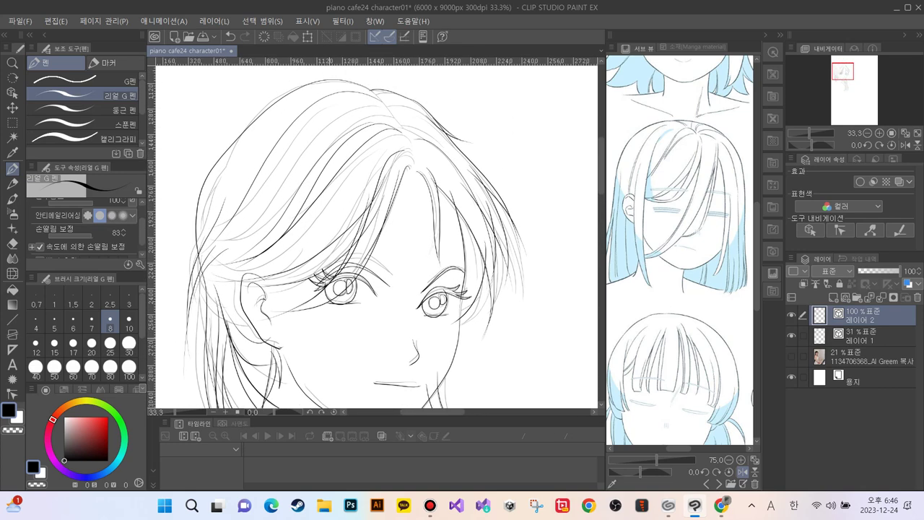
pyautogui.moveTo(324, 340)
pyautogui.mouseDown()
pyautogui.moveTo(319, 263)
pyautogui.moveTo(322, 332)
pyautogui.mouseUp()
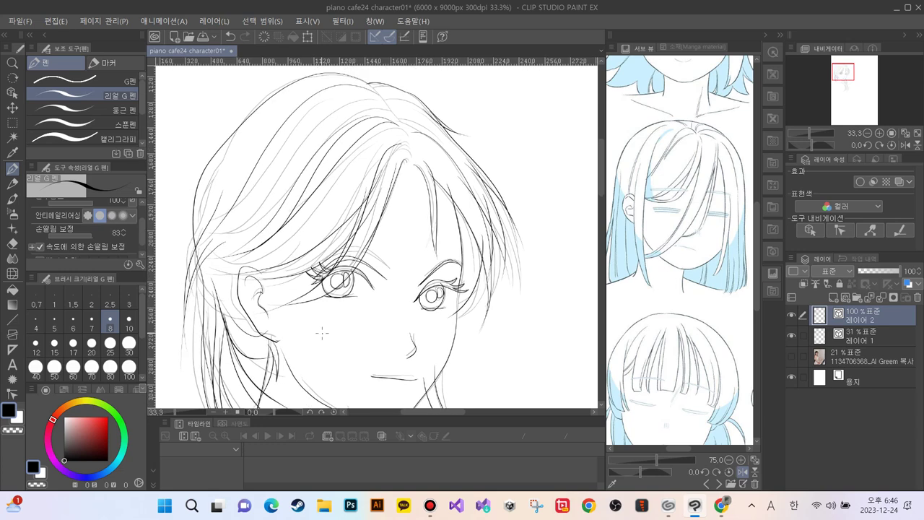
pyautogui.hotkey('ctrl', '-')
pyautogui.hotkey('ctrl', '-')
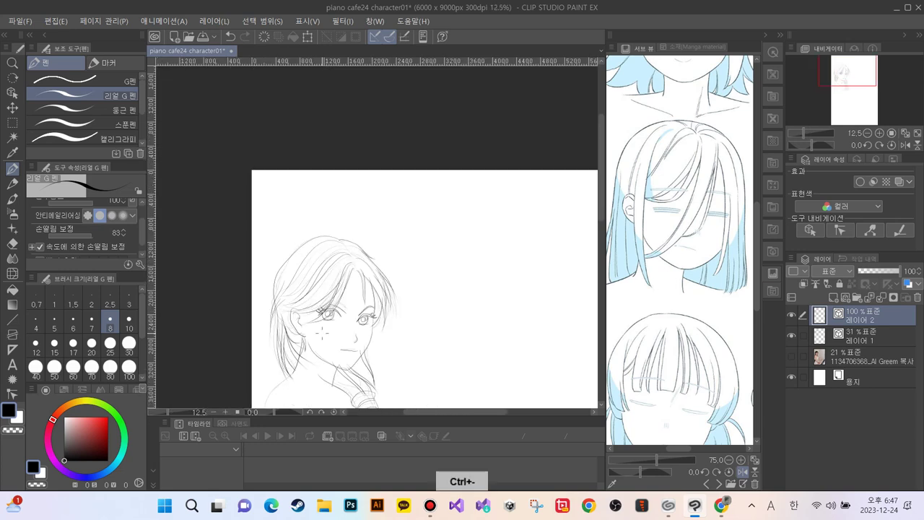
pyautogui.hotkey('ctrl', '+')
pyautogui.hotkey('ctrl', '+')
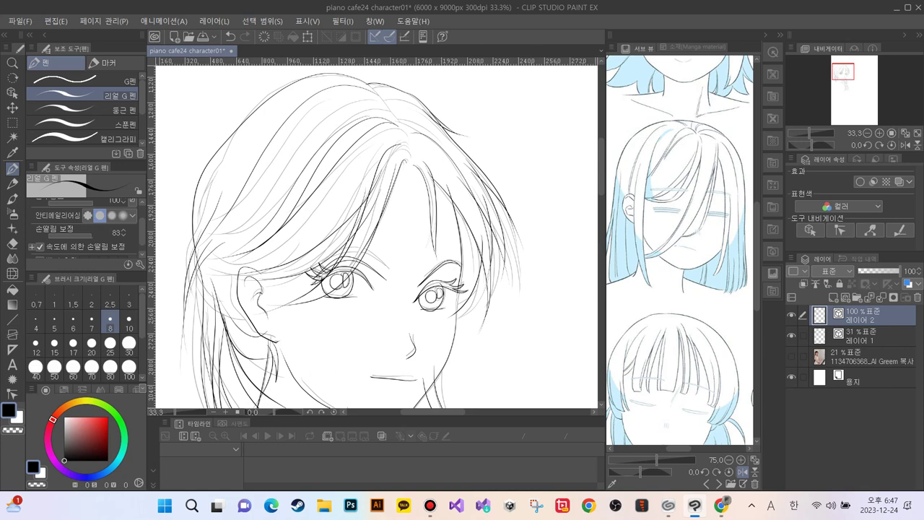
# Step: Hide the sketch layer 레이어 1 and flip the canvas view horizontally
pyautogui.click(791, 336)
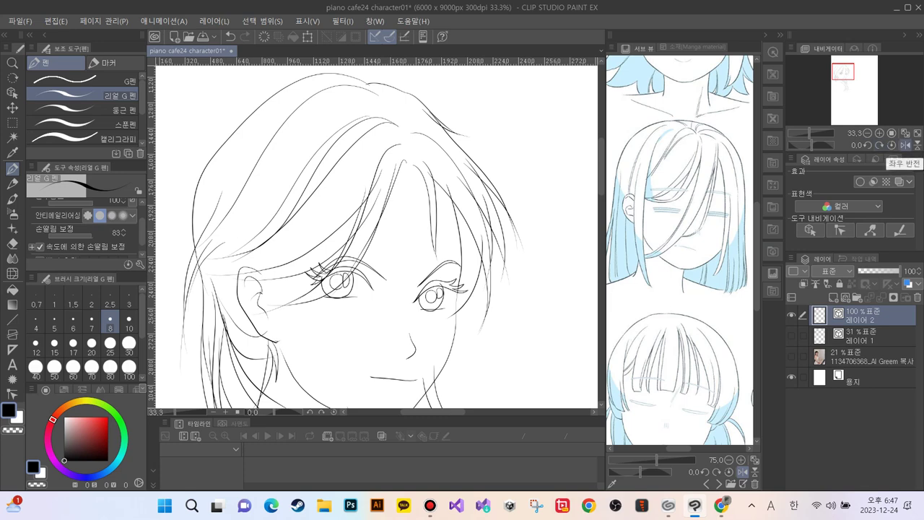
pyautogui.click(905, 145)
# Step: Examine the mirrored line art at several zoom levels, checking the overall proportions and the eyes
pyautogui.scroll(-2, 553, 199)
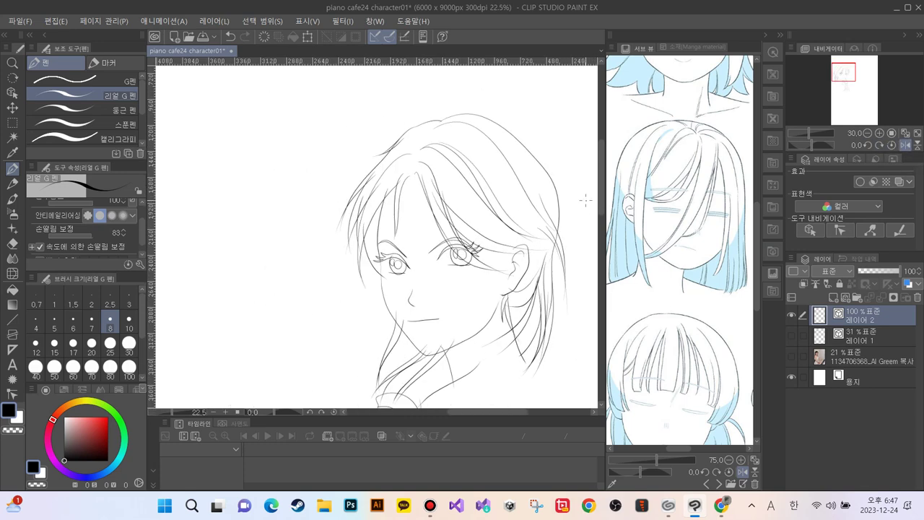
pyautogui.scroll(-1, 615, 200)
pyautogui.scroll(3, 685, 219)
pyautogui.scroll(-3, 686, 219)
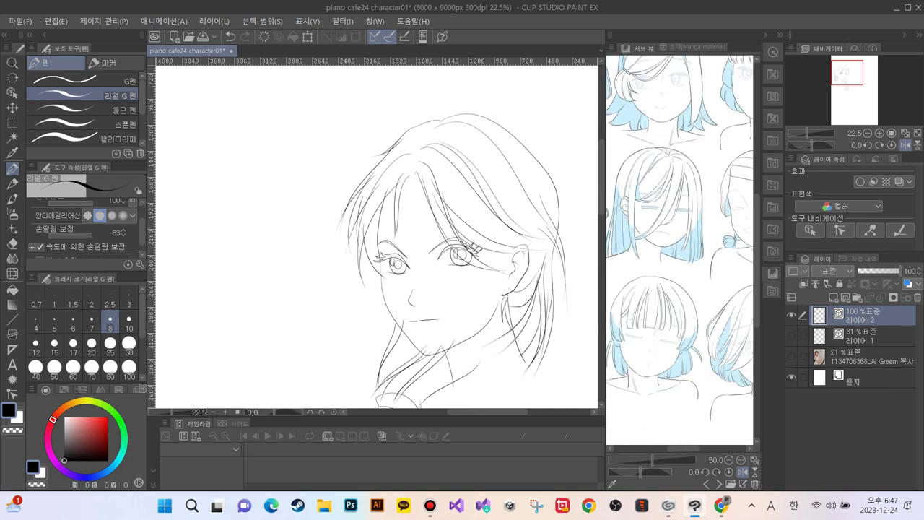
pyautogui.scroll(2, 530, 268)
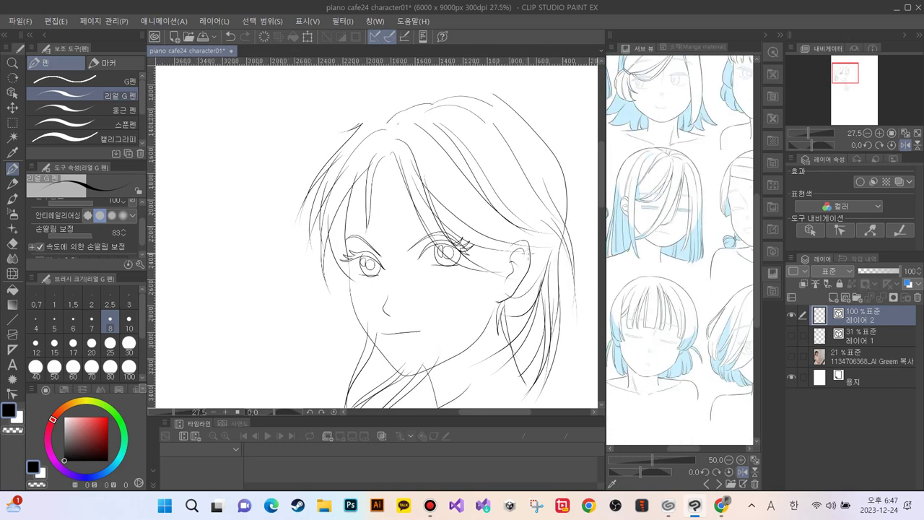
pyautogui.scroll(-3, 530, 267)
pyautogui.scroll(2, 520, 264)
pyautogui.scroll(1, 508, 254)
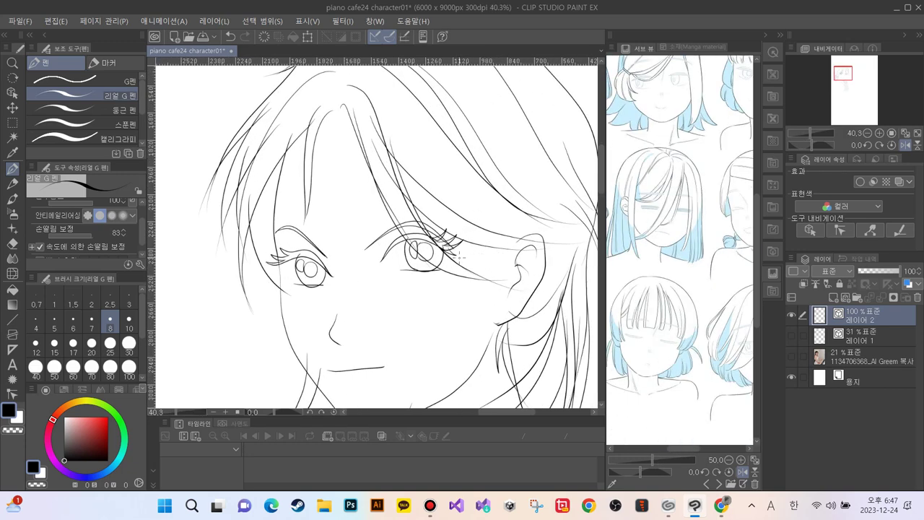
pyautogui.scroll(1, 476, 257)
pyautogui.scroll(1, 475, 257)
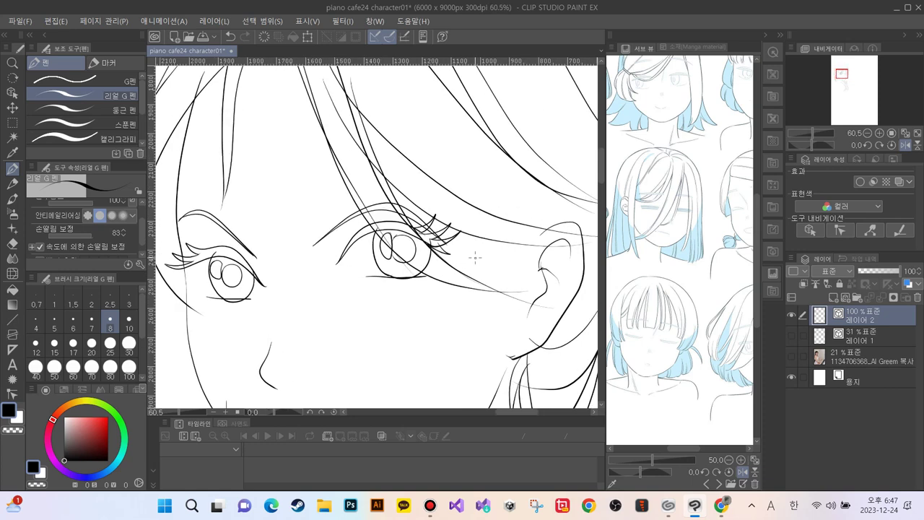
pyautogui.scroll(-4, 475, 257)
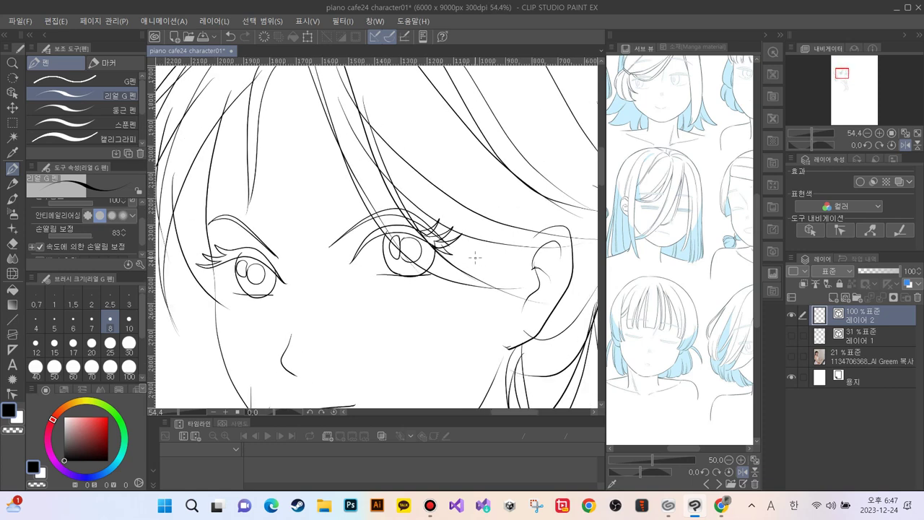
# Step: Select the lower lid line of the eye nearer the ear as a vector object, then enlarge, lower and tilt it slightly
pyautogui.scroll(4, 477, 257)
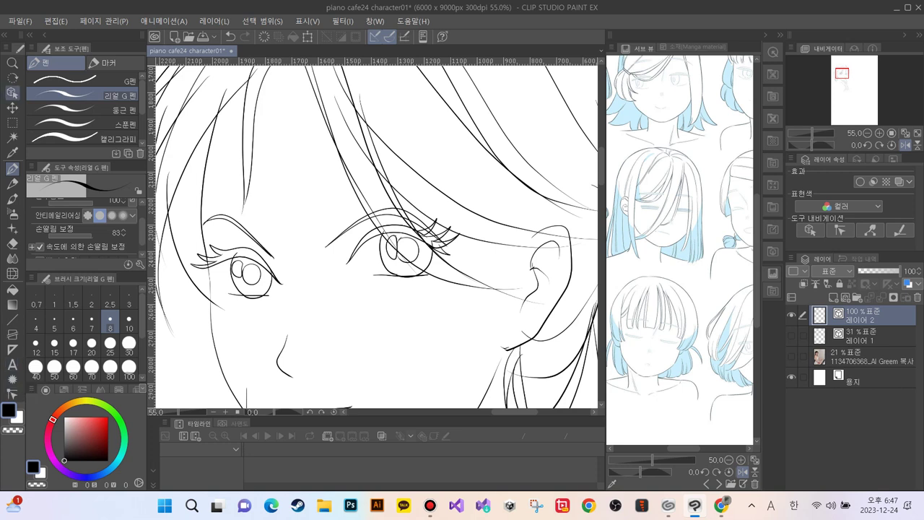
pyautogui.click(13, 93)
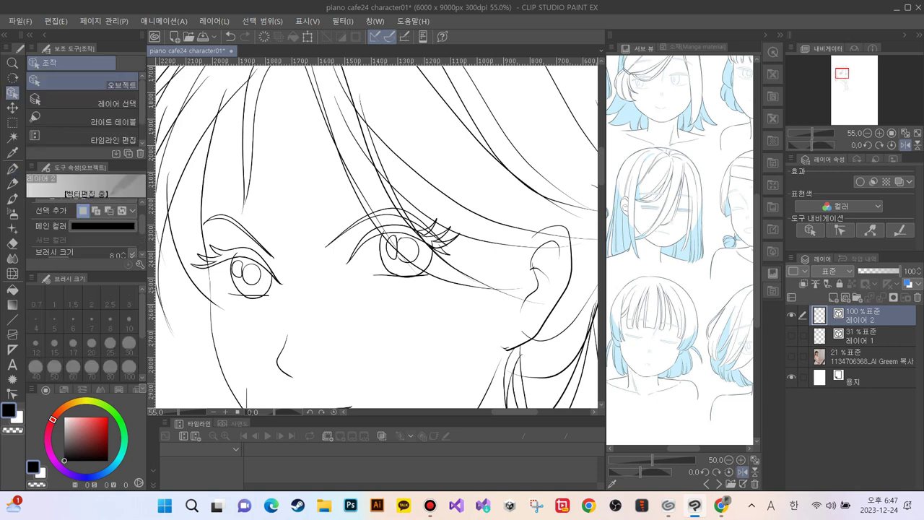
pyautogui.click(374, 275)
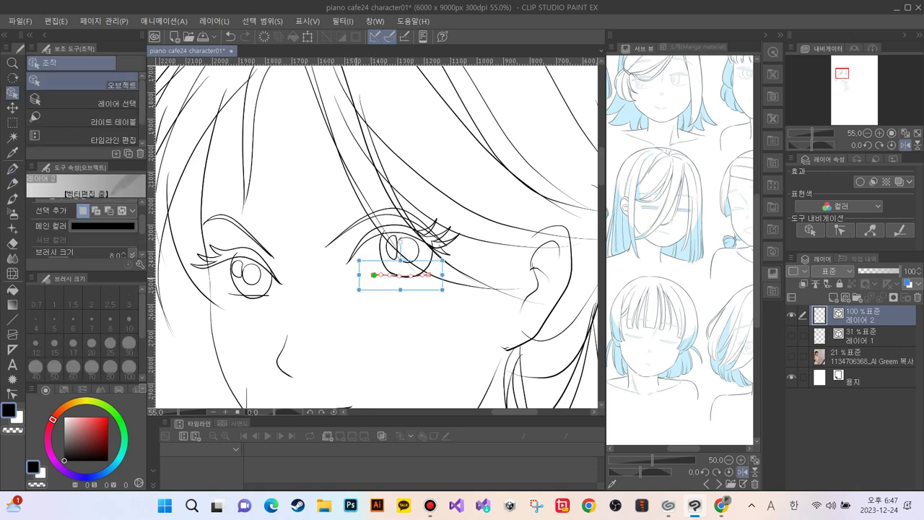
pyautogui.moveTo(359, 290)
pyautogui.mouseDown()
pyautogui.moveTo(351, 307)
pyautogui.moveTo(355, 297)
pyautogui.mouseUp()
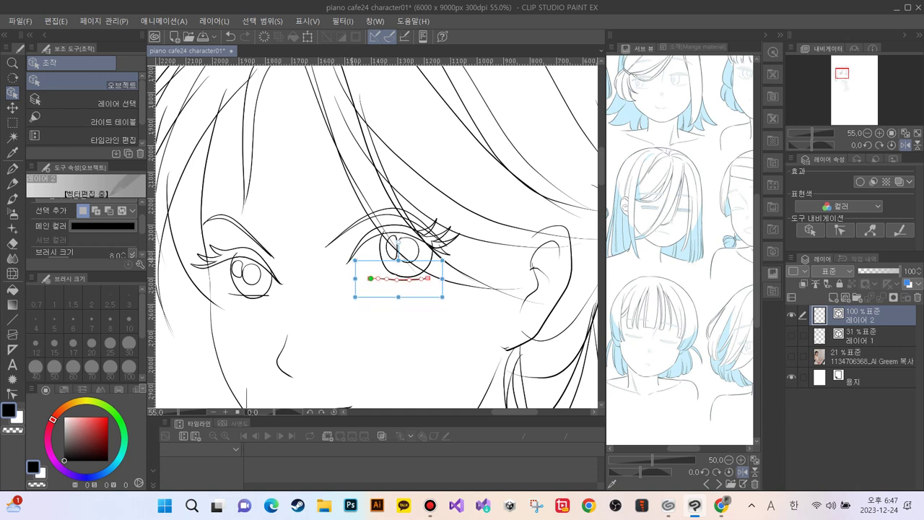
pyautogui.moveTo(355, 261); pyautogui.dragTo(352, 261)
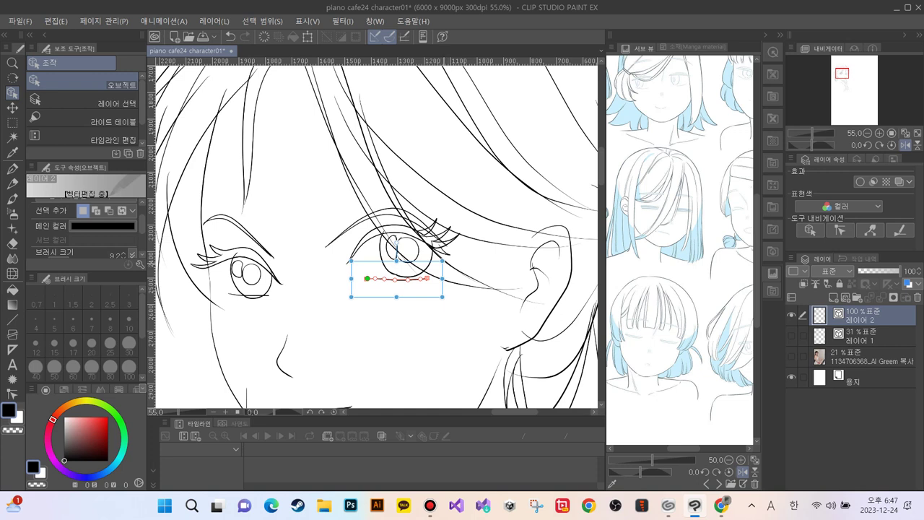
pyautogui.moveTo(396, 243); pyautogui.dragTo(394, 243)
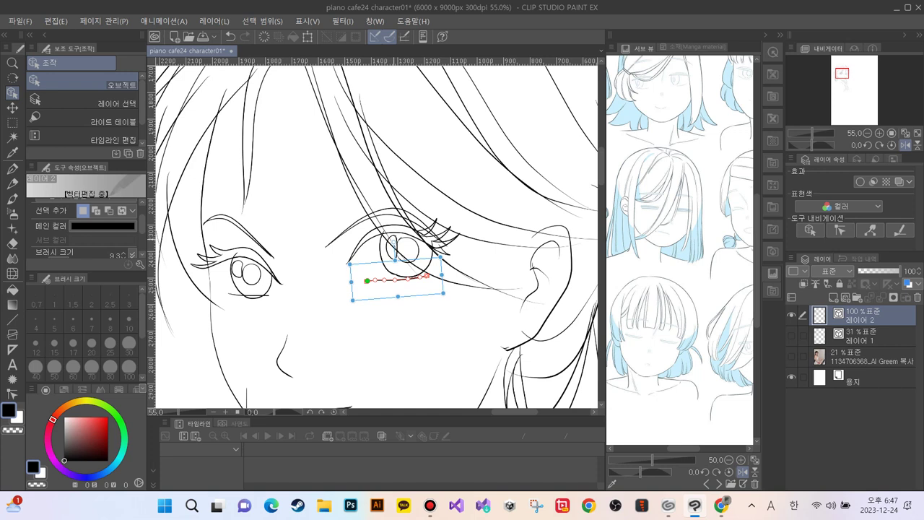
pyautogui.click(359, 334)
# Step: Select the lower lid line of the far eye, shift it slightly down and tilt it to match the other eye
pyautogui.click(238, 294)
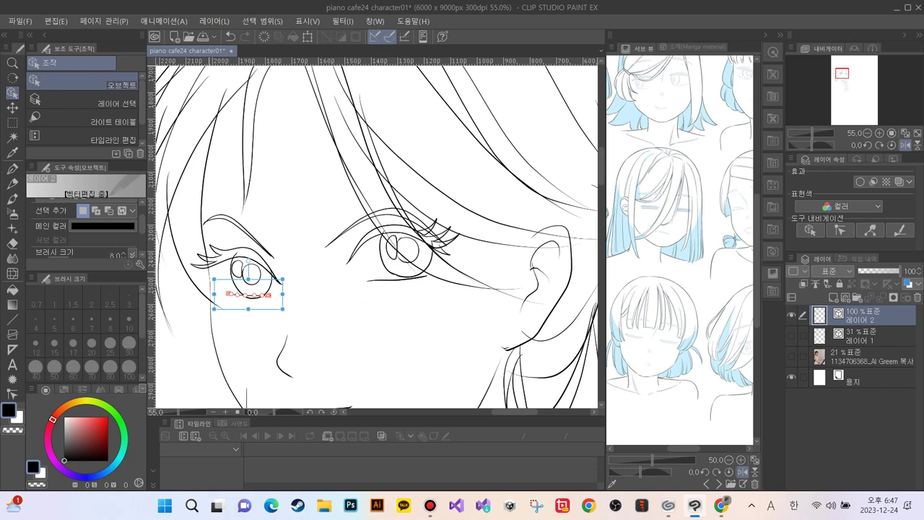
pyautogui.moveTo(209, 274); pyautogui.dragTo(251, 315)
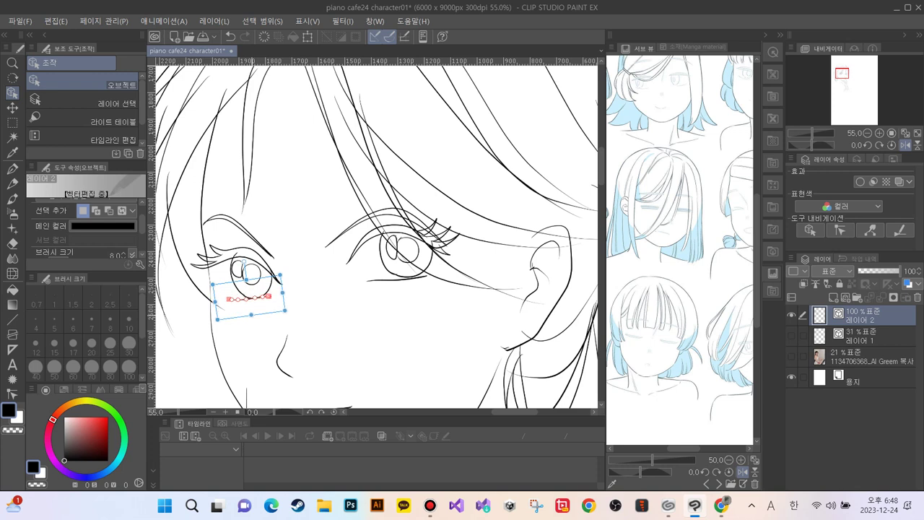
pyautogui.click(244, 344)
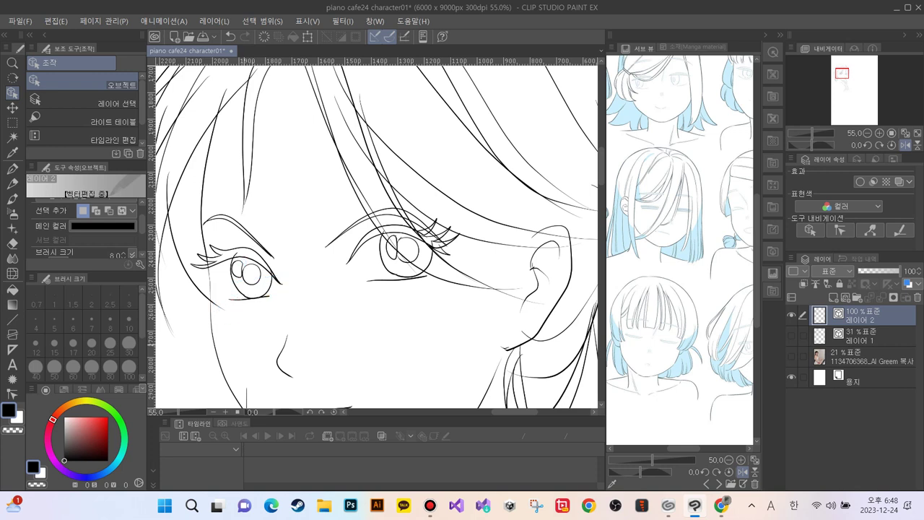
# Step: Stretch the long outline curve at the back of the head downward and slightly outward so the skull looks fuller
pyautogui.hotkey('ctrl', '-')
pyautogui.hotkey('ctrl', '-')
pyautogui.hotkey('ctrl', '-')
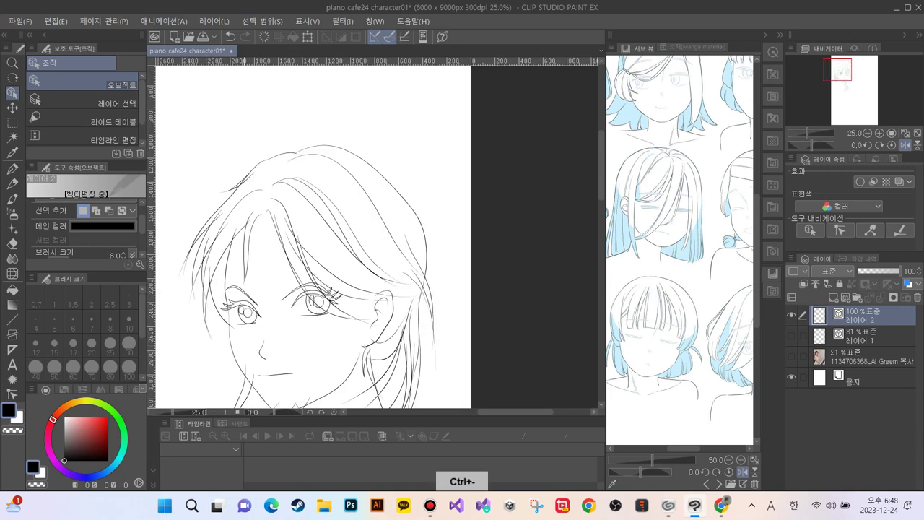
pyautogui.hotkey('ctrl', '+')
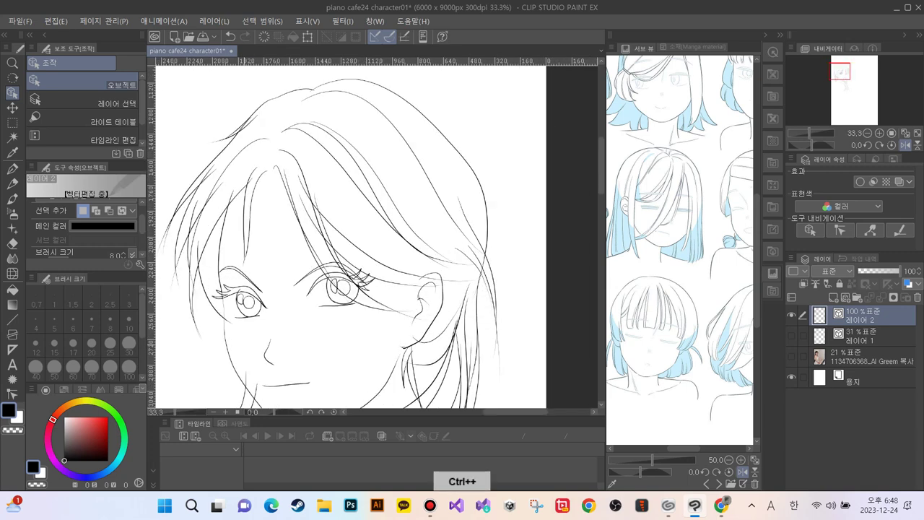
pyautogui.click(448, 140)
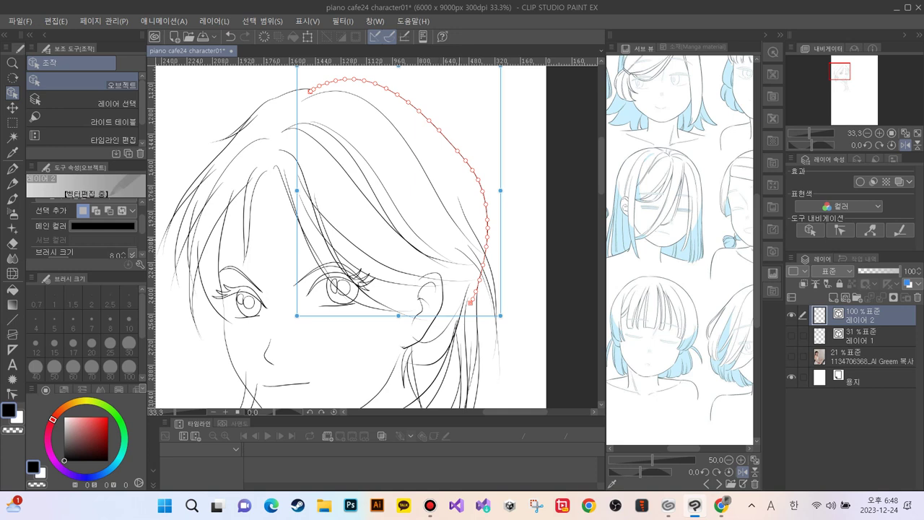
pyautogui.moveTo(399, 315); pyautogui.dragTo(398, 359)
pyautogui.moveTo(499, 359); pyautogui.dragTo(503, 361)
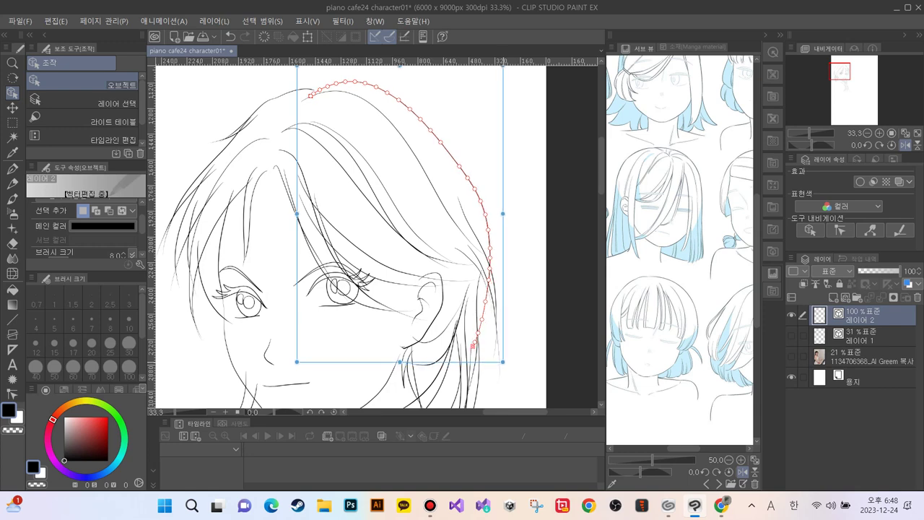
pyautogui.hotkey('ctrl', '-')
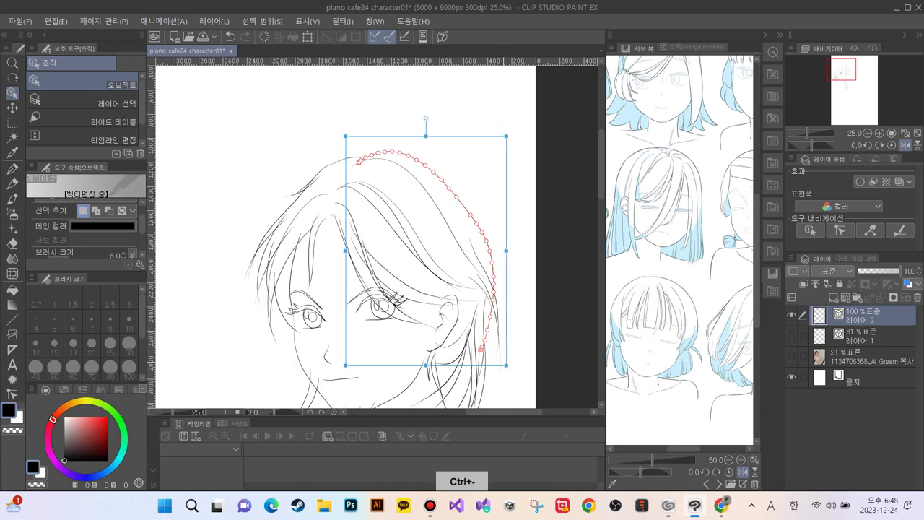
pyautogui.moveTo(426, 136); pyautogui.dragTo(431, 139)
pyautogui.moveTo(346, 139)
pyautogui.mouseDown()
pyautogui.moveTo(355, 138)
pyautogui.moveTo(347, 136)
pyautogui.mouseUp()
pyautogui.moveTo(506, 135); pyautogui.dragTo(507, 135)
pyautogui.moveTo(347, 135); pyautogui.dragTo(343, 134)
pyautogui.click(301, 143)
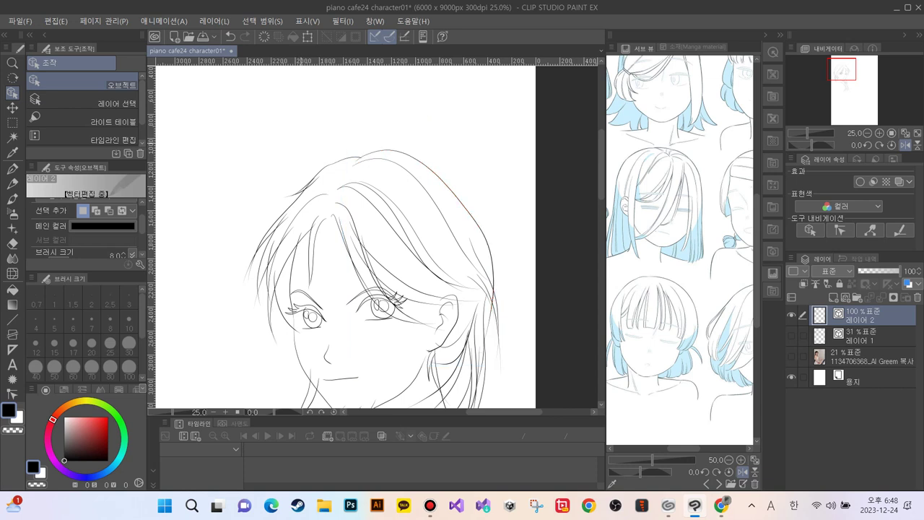
# Step: Choose the vector line pinch tool (벡터선 잡기) and return the canvas view to its unflipped orientation
pyautogui.press('y')
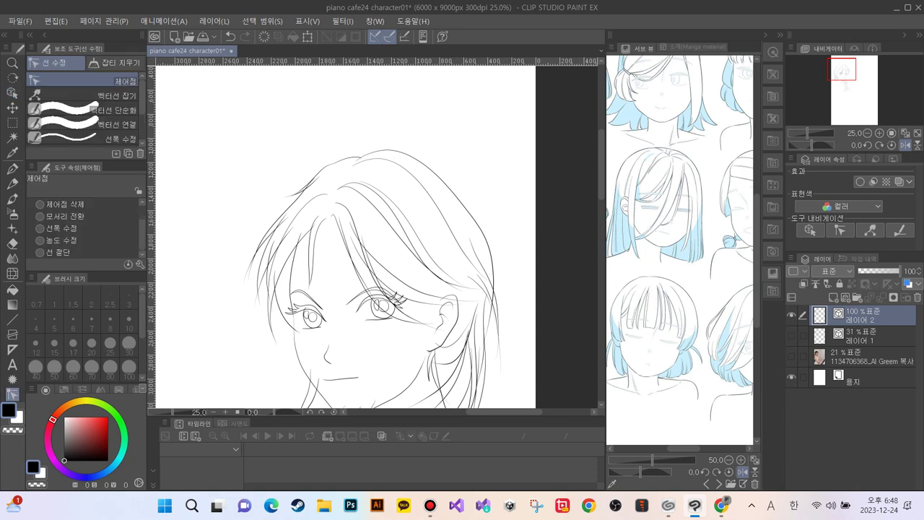
pyautogui.click(94, 95)
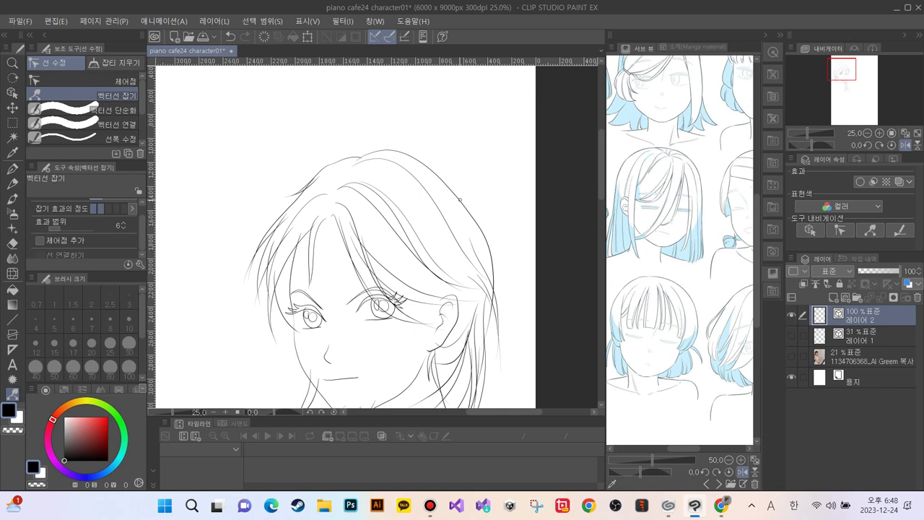
pyautogui.click(906, 145)
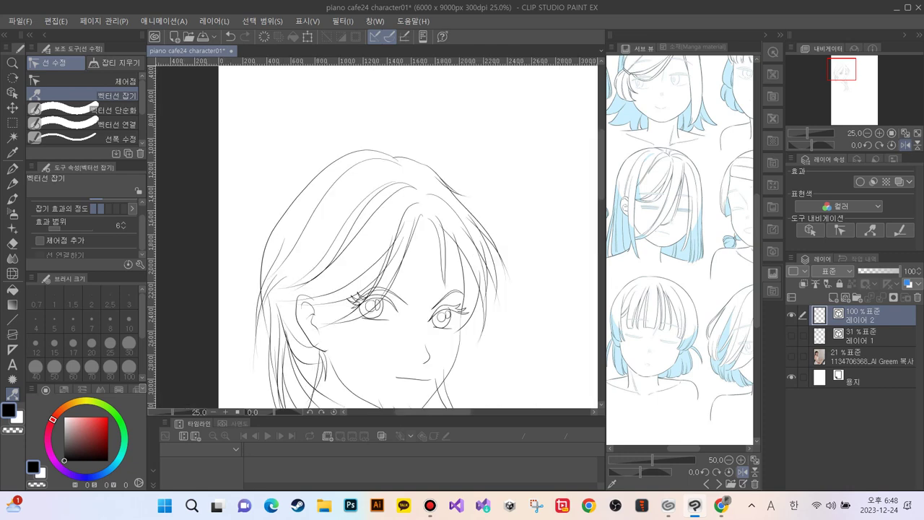
# Step: Trim the overshooting stroke ends along the hair outline beside the crown with the vector eraser at size 6
pyautogui.moveTo(344, 325)
pyautogui.mouseDown()
pyautogui.moveTo(322, 202)
pyautogui.moveTo(331, 263)
pyautogui.mouseUp()
pyautogui.hotkey('ctrl', '+')
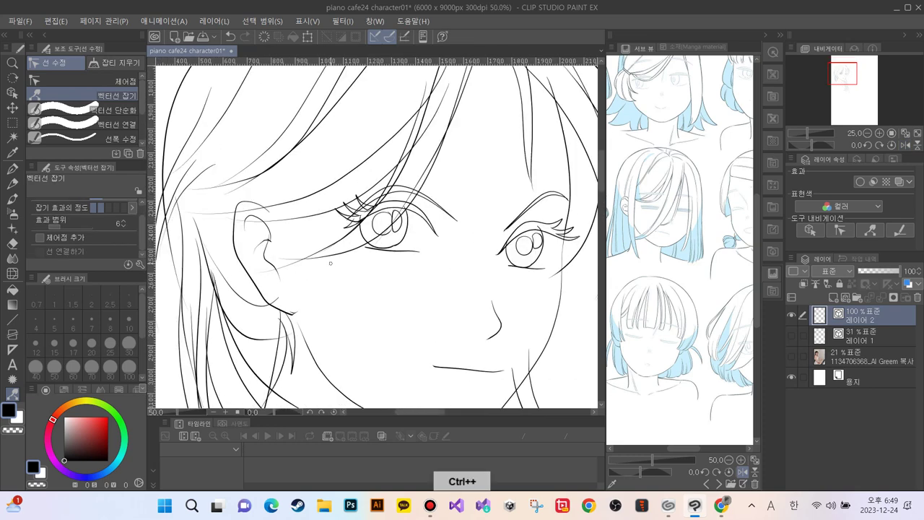
pyautogui.hotkey('ctrl', '+')
pyautogui.moveTo(379, 244); pyautogui.dragTo(410, 294)
pyautogui.press('e')
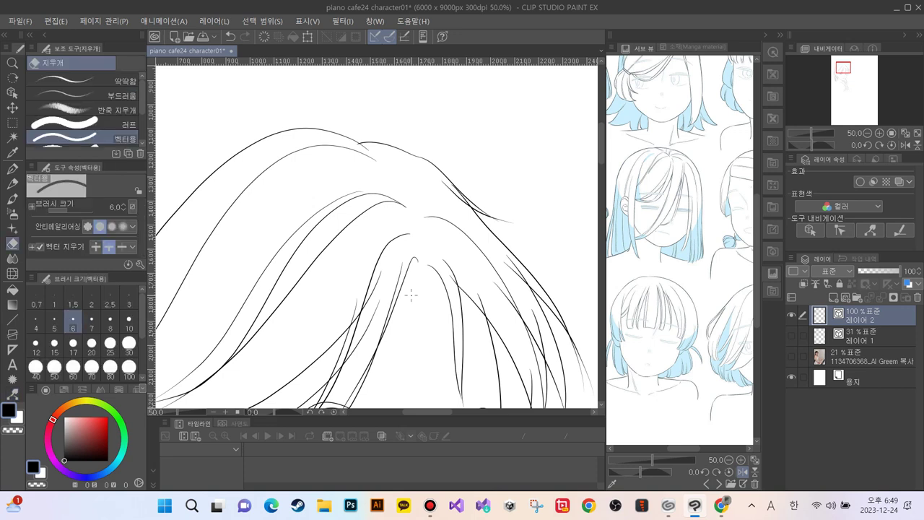
pyautogui.moveTo(450, 198); pyautogui.dragTo(449, 184)
pyautogui.click(454, 195)
pyautogui.click(508, 222)
pyautogui.click(511, 264)
pyautogui.moveTo(566, 364)
pyautogui.mouseDown()
pyautogui.moveTo(527, 311)
pyautogui.moveTo(460, 255)
pyautogui.moveTo(477, 263)
pyautogui.moveTo(470, 269)
pyautogui.mouseUp()
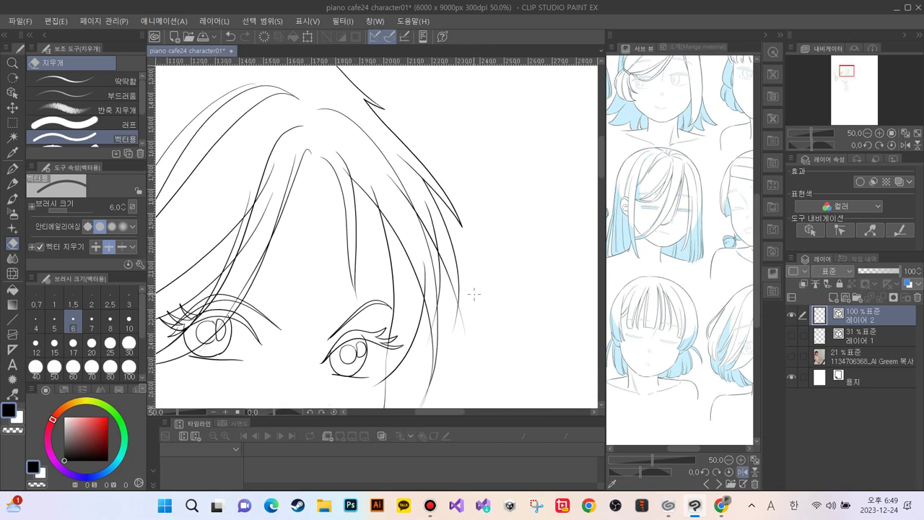
# Step: Erase the crossing and overshooting ends of the side bang strands beside the far eye
pyautogui.moveTo(465, 318); pyautogui.dragTo(431, 311)
pyautogui.moveTo(424, 204); pyautogui.dragTo(360, 165)
pyautogui.moveTo(423, 273); pyautogui.dragTo(419, 285)
pyautogui.moveTo(370, 186); pyautogui.dragTo(373, 192)
pyautogui.moveTo(422, 401)
pyautogui.mouseDown()
pyautogui.moveTo(424, 316)
pyautogui.moveTo(426, 354)
pyautogui.mouseUp()
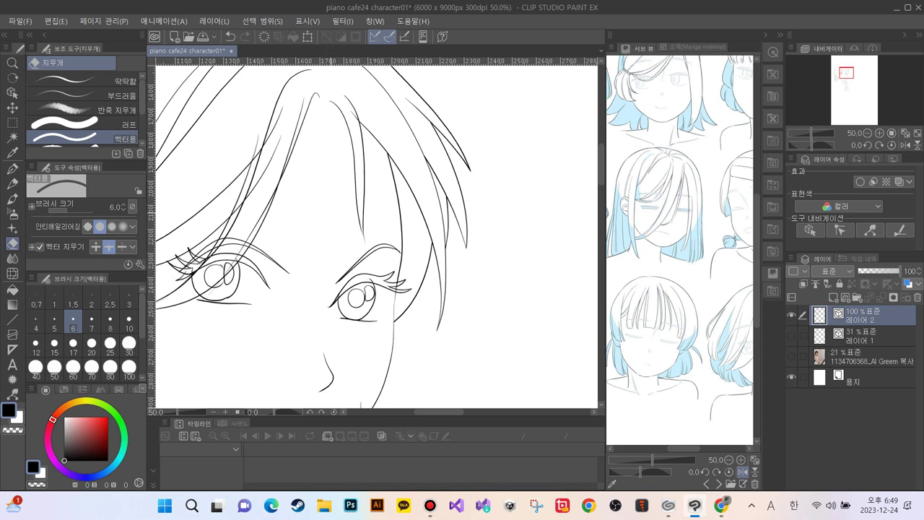
pyautogui.scroll(3, 388, 317)
pyautogui.moveTo(386, 333); pyautogui.dragTo(375, 335)
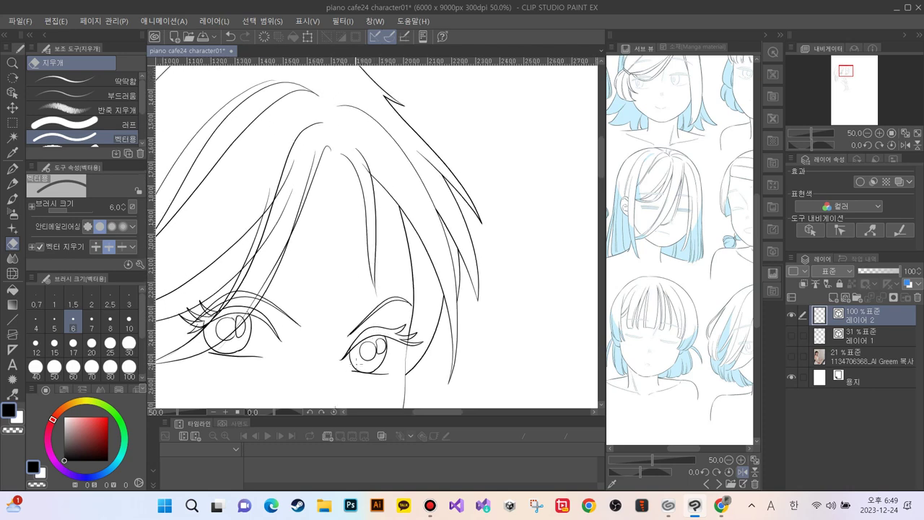
# Step: Set the vector eraser size to 5 and clean up the line overlaps at the far eye's outer lashes
pyautogui.hotkey('ctrl', '+')
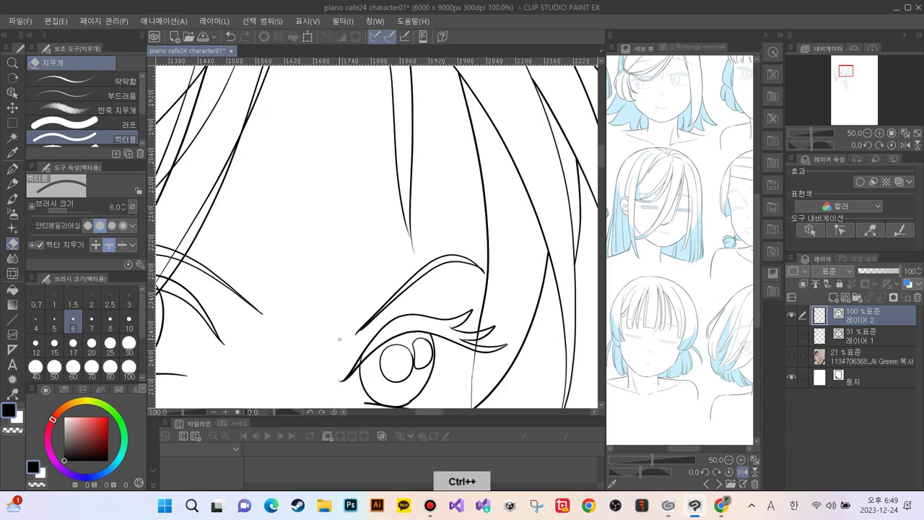
pyautogui.hotkey('ctrl', '+')
pyautogui.moveTo(334, 339); pyautogui.dragTo(296, 224)
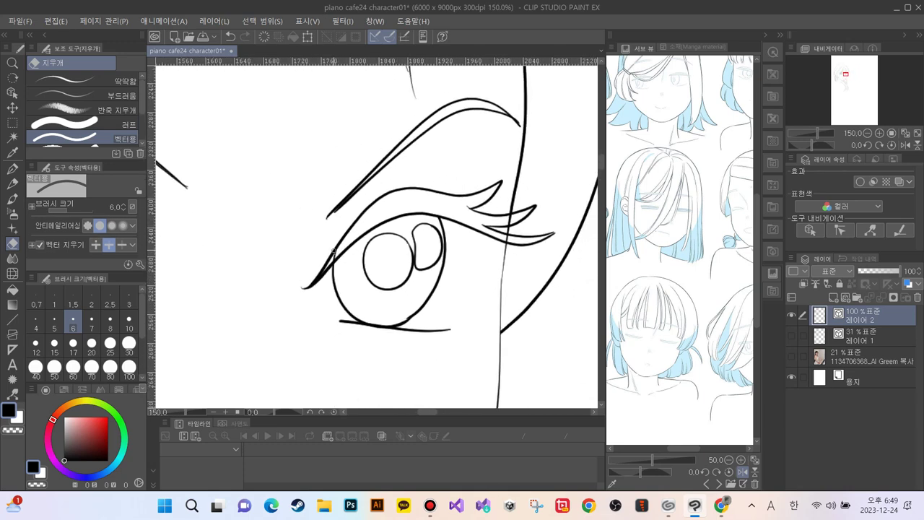
pyautogui.press('[')
pyautogui.press('[')
pyautogui.press('[')
pyautogui.press('[')
pyautogui.press('[')
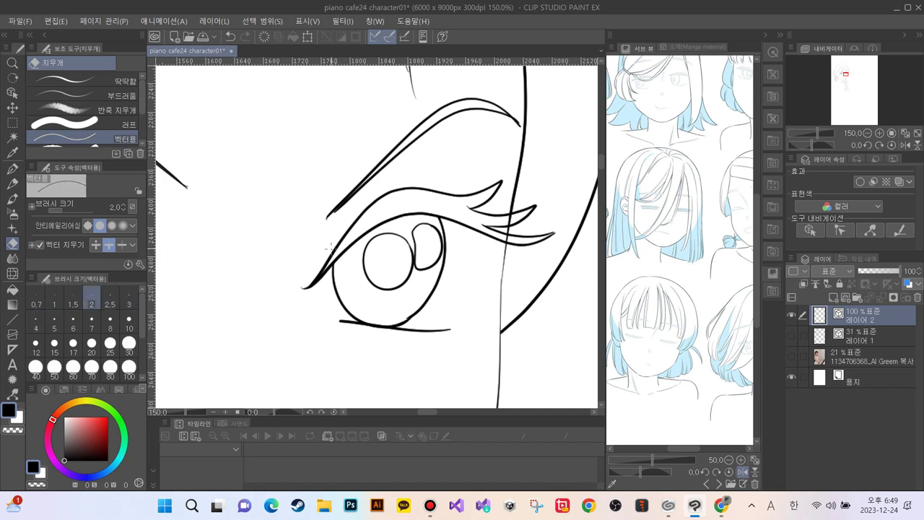
pyautogui.press(']')
pyautogui.press(']')
pyautogui.press(']')
pyautogui.press(']')
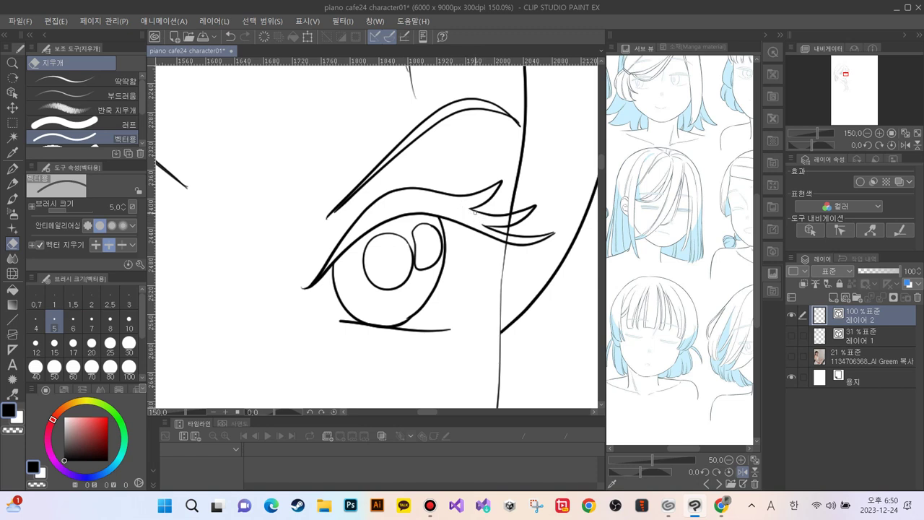
pyautogui.moveTo(510, 218)
pyautogui.mouseDown()
pyautogui.moveTo(496, 212)
pyautogui.moveTo(502, 233)
pyautogui.mouseUp()
# Step: Erase the thin stray hair stroke that crosses the eye nearer the ear
pyautogui.moveTo(269, 223); pyautogui.dragTo(507, 249)
pyautogui.moveTo(325, 216); pyautogui.dragTo(421, 259)
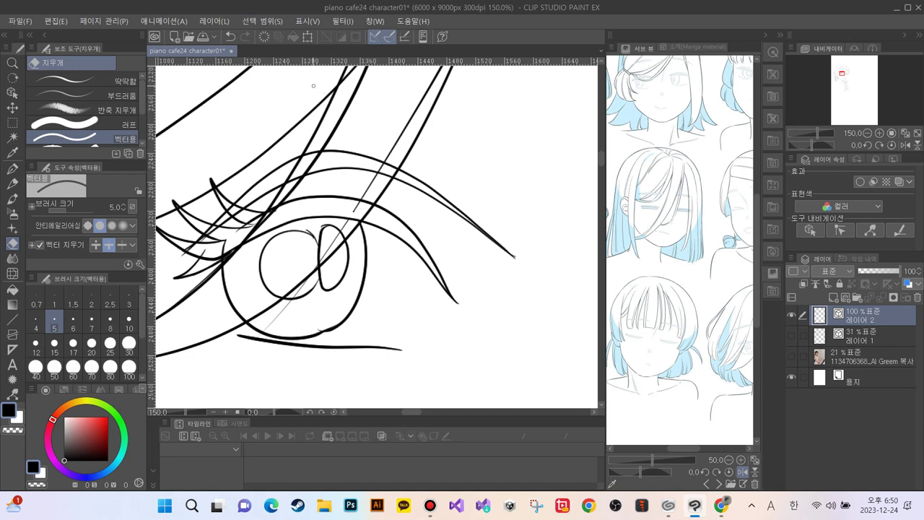
pyautogui.moveTo(306, 302); pyautogui.dragTo(271, 315)
pyautogui.moveTo(302, 286); pyautogui.dragTo(291, 278)
pyautogui.moveTo(416, 106); pyautogui.dragTo(411, 117)
pyautogui.moveTo(377, 168)
pyautogui.mouseDown()
pyautogui.moveTo(384, 166)
pyautogui.moveTo(353, 208)
pyautogui.mouseUp()
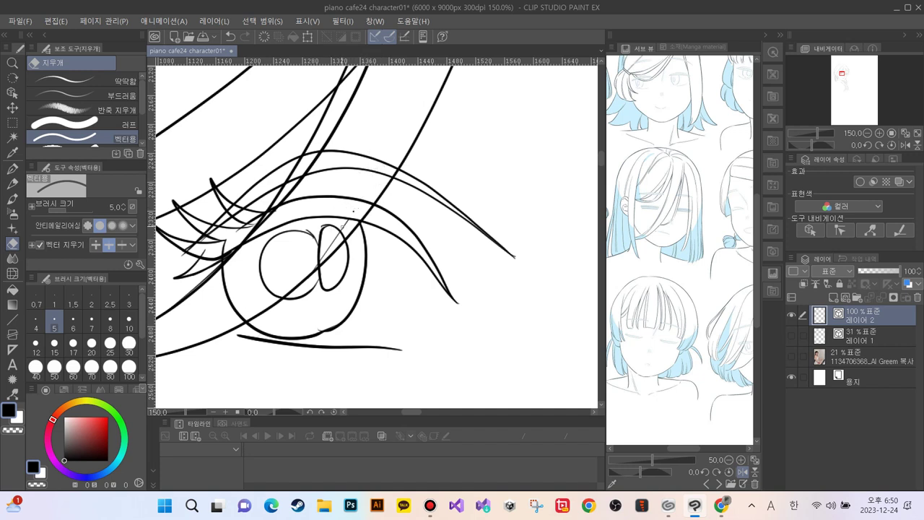
pyautogui.click(344, 225)
pyautogui.click(334, 237)
# Step: Erase the upper lid, pupil and highlight lines inside the wide bang strand covering the eye nearer the ear
pyautogui.click(329, 208)
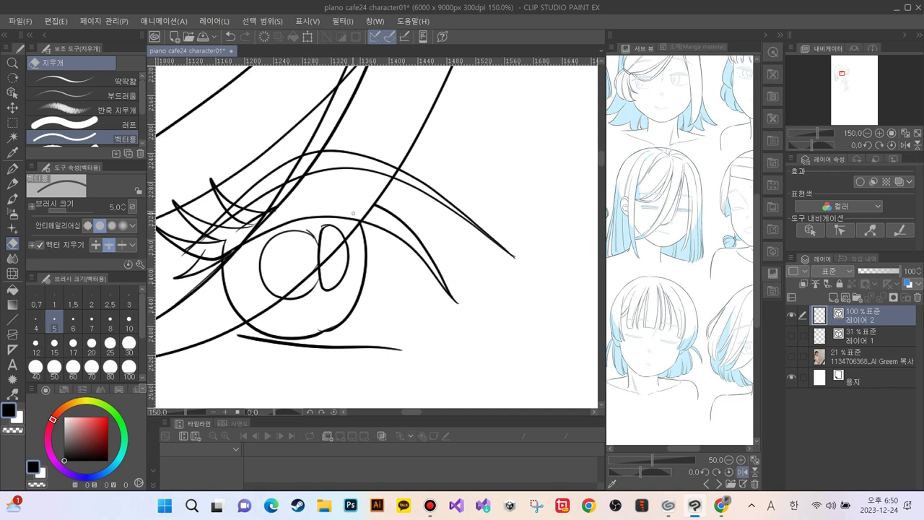
pyautogui.click(353, 214)
pyautogui.click(331, 226)
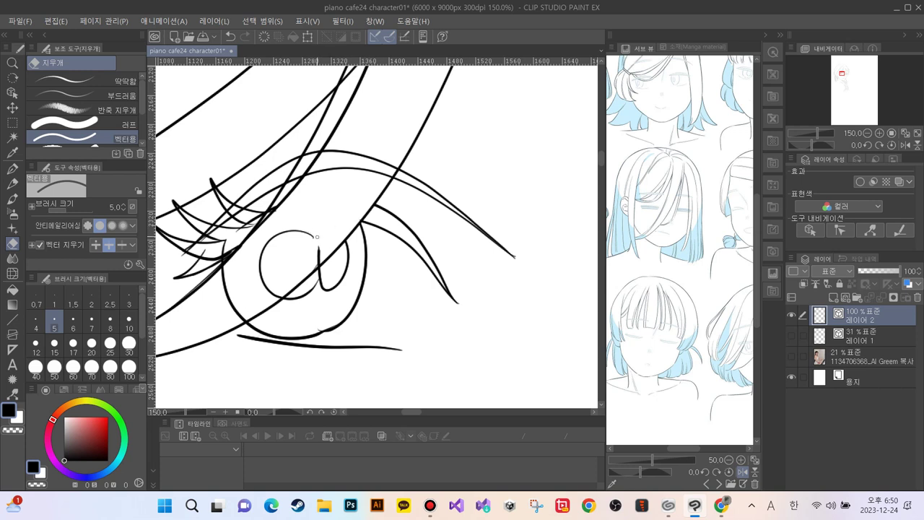
pyautogui.click(319, 245)
pyautogui.click(314, 264)
pyautogui.click(313, 236)
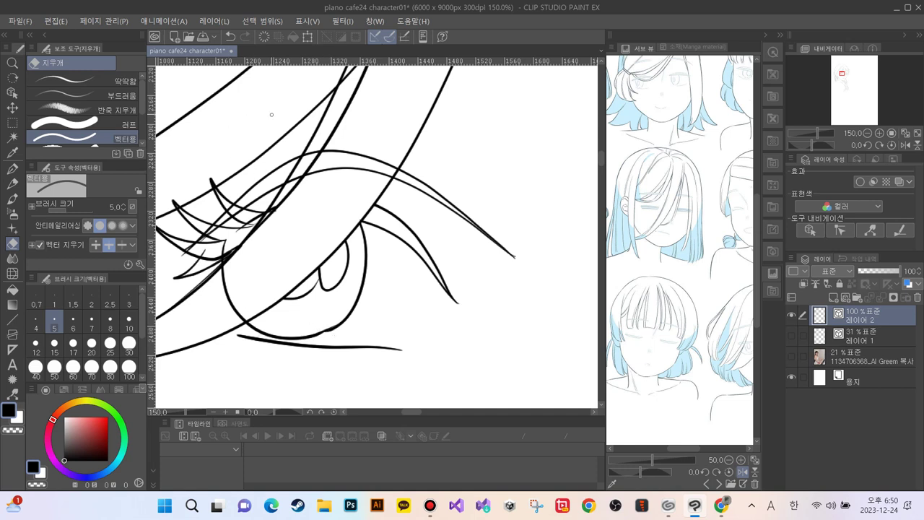
# Step: Erase the eyebrow lines inside the wide bang strand above the same eye
pyautogui.moveTo(271, 115); pyautogui.dragTo(334, 164)
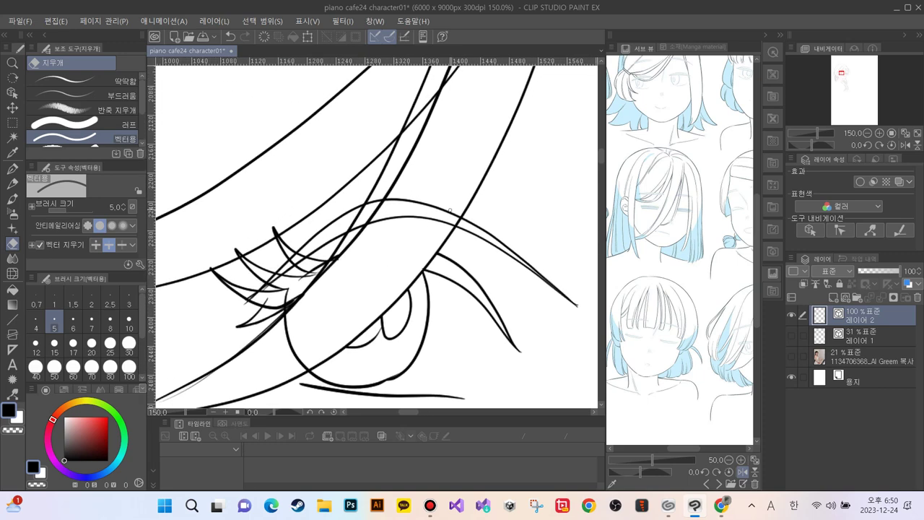
pyautogui.moveTo(405, 222); pyautogui.dragTo(394, 197)
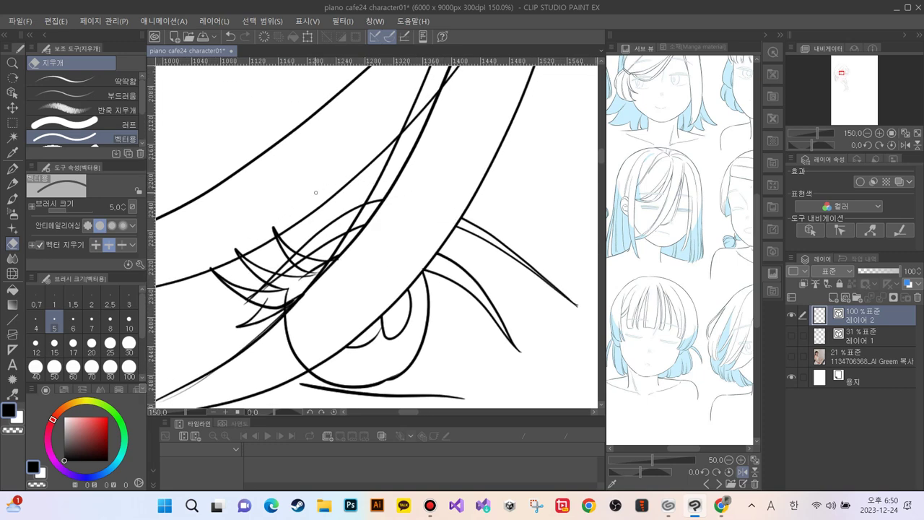
pyautogui.hotkey('ctrl', '-')
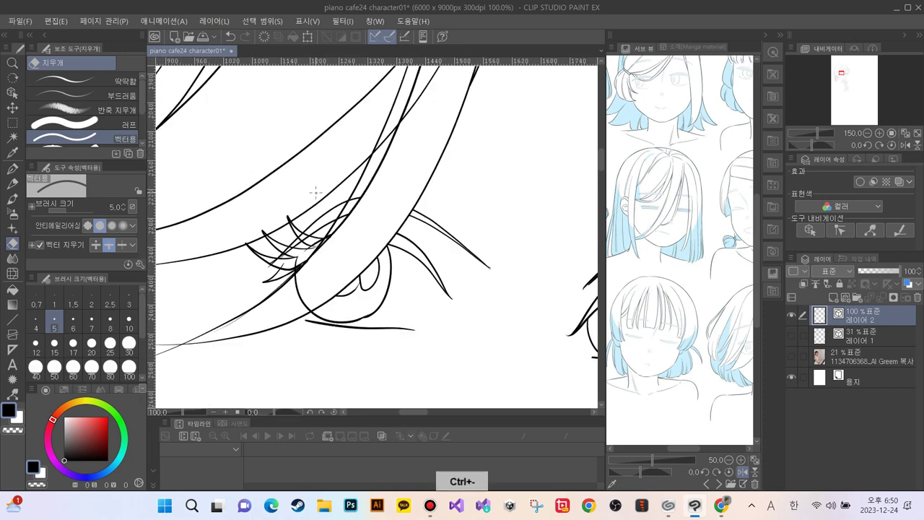
# Step: Erase the eye-outline and hair-line segments overlapping the bang strand beside the outer lashes of the eye nearer the ear
pyautogui.hotkey('ctrl', '-')
pyautogui.hotkey('ctrl', '-')
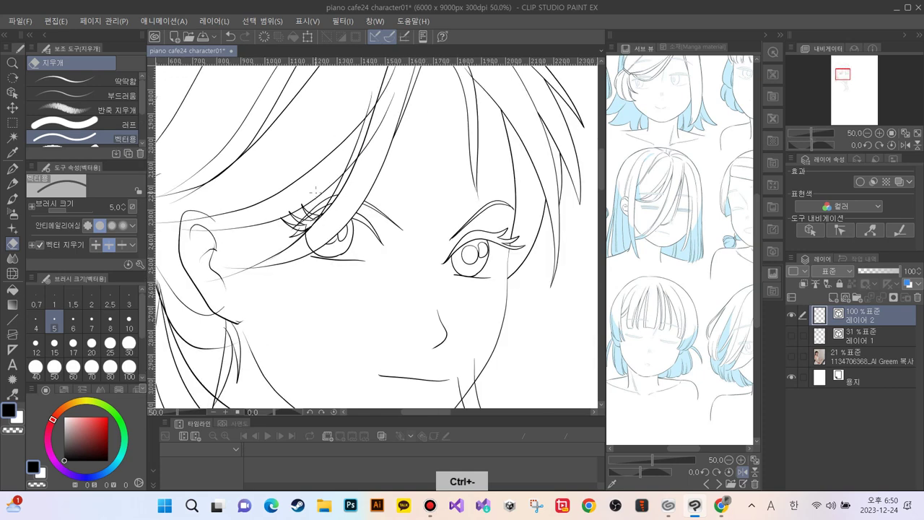
pyautogui.hotkey('ctrl', '+')
pyautogui.hotkey('ctrl', '+')
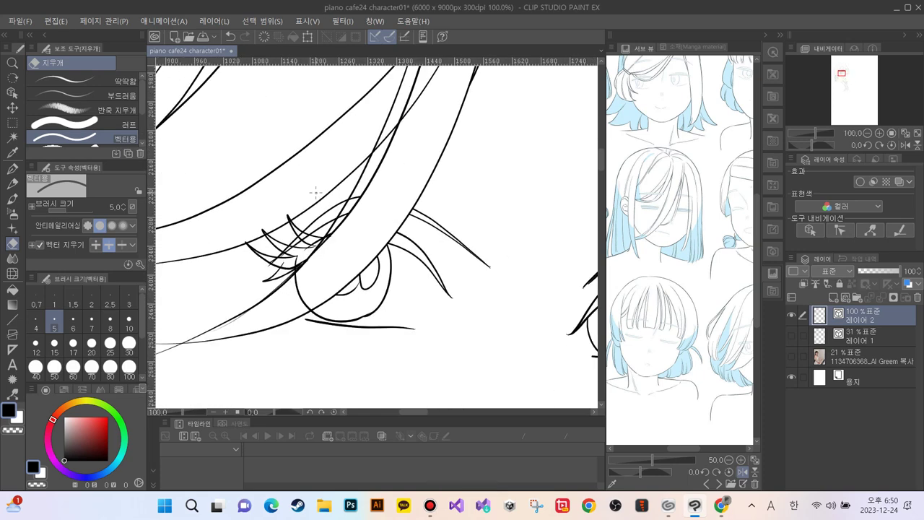
pyautogui.hotkey('ctrl', '+')
pyautogui.hotkey('ctrl', '+')
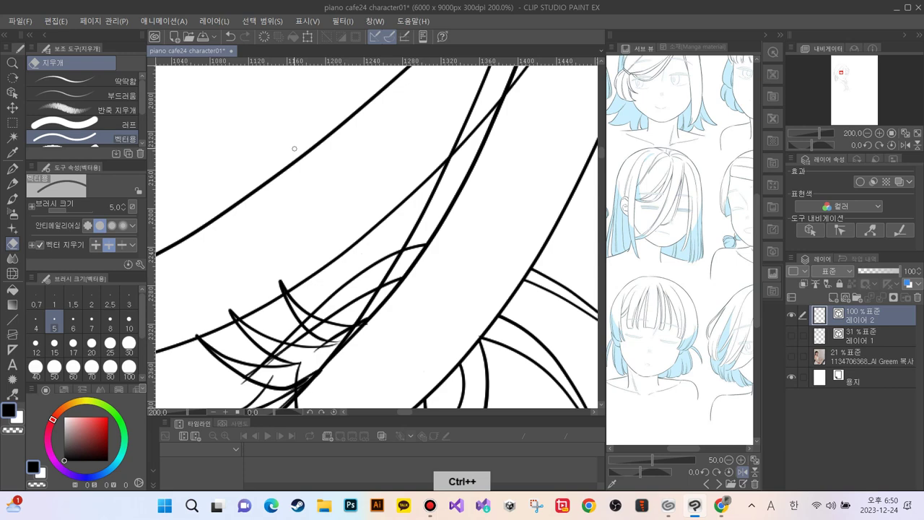
pyautogui.scroll(-3, 230, 225)
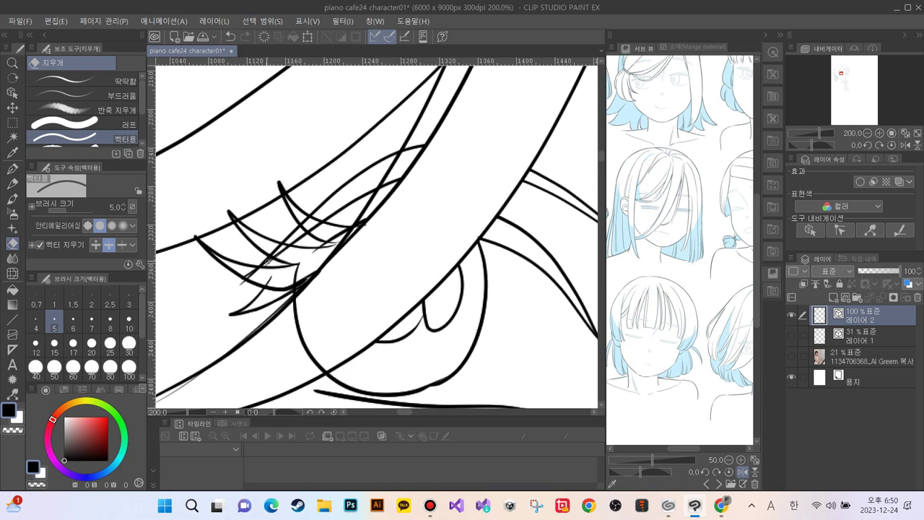
pyautogui.moveTo(283, 284)
pyautogui.mouseDown()
pyautogui.moveTo(275, 292)
pyautogui.moveTo(291, 277)
pyautogui.mouseUp()
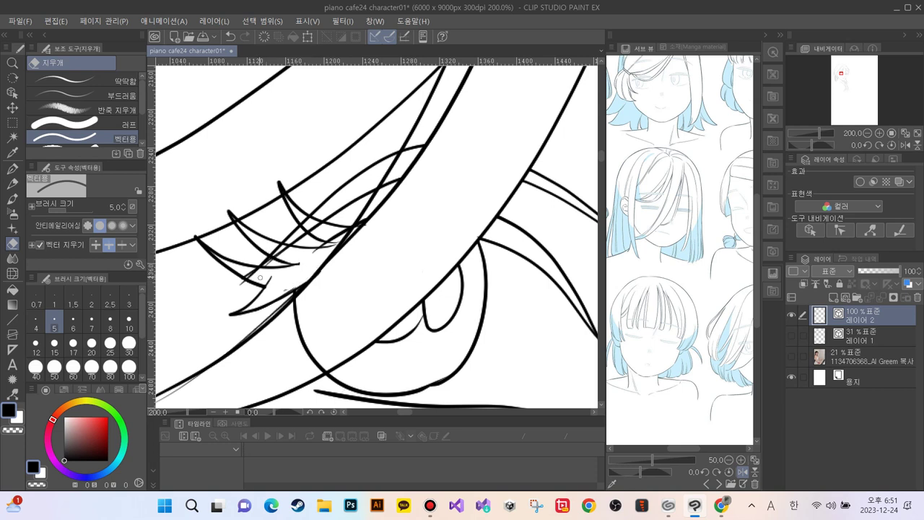
pyautogui.moveTo(284, 311); pyautogui.dragTo(264, 324)
pyautogui.moveTo(316, 285); pyautogui.dragTo(294, 307)
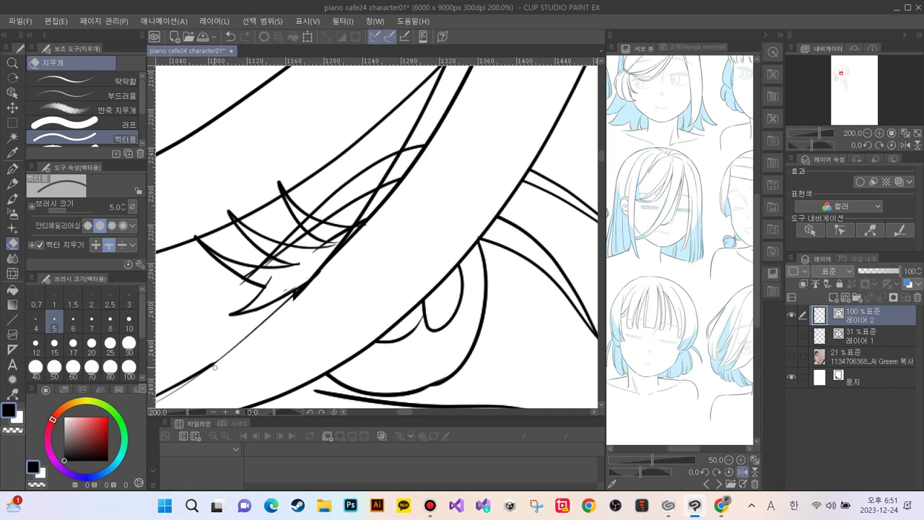
# Step: Erase the stray line fragments crossing between the outer lashes of the same eye
pyautogui.moveTo(264, 243)
pyautogui.mouseDown()
pyautogui.moveTo(260, 272)
pyautogui.moveTo(237, 264)
pyautogui.moveTo(241, 284)
pyautogui.moveTo(268, 281)
pyautogui.moveTo(260, 276)
pyautogui.moveTo(283, 291)
pyautogui.mouseUp()
pyautogui.moveTo(350, 228); pyautogui.dragTo(323, 233)
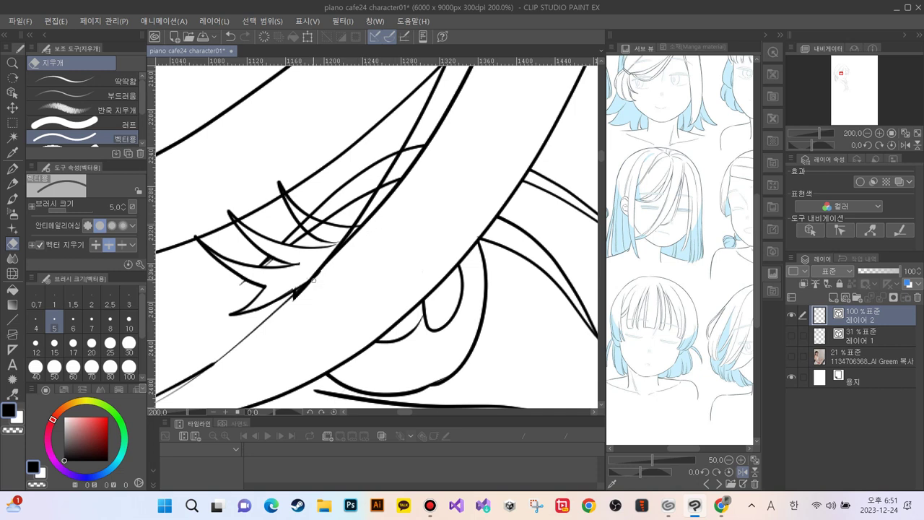
pyautogui.moveTo(312, 278); pyautogui.dragTo(294, 293)
pyautogui.hotkey('ctrl', 'z')
pyautogui.hotkey('ctrl', '-')
pyautogui.hotkey('ctrl', '-')
pyautogui.hotkey('ctrl', '-')
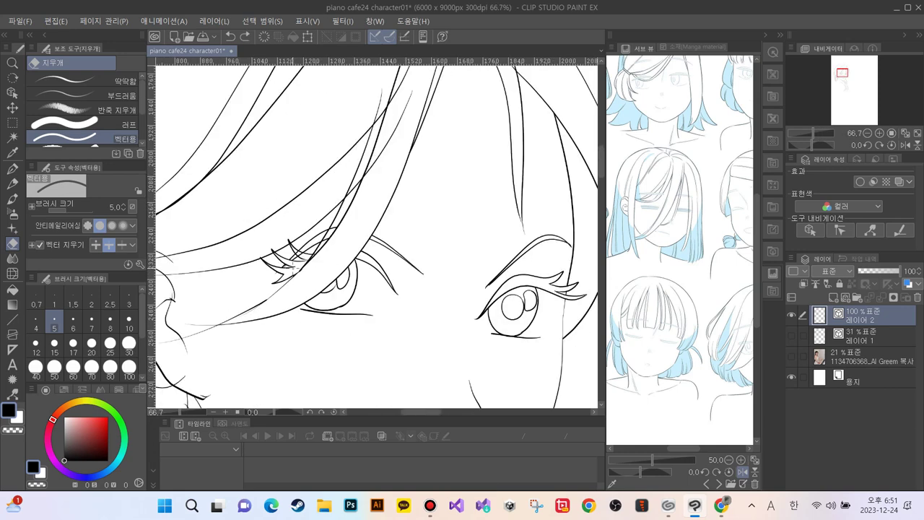
# Step: Erase the thin hair strand tip that crosses the ear toward the cheek
pyautogui.moveTo(297, 358); pyautogui.dragTo(389, 335)
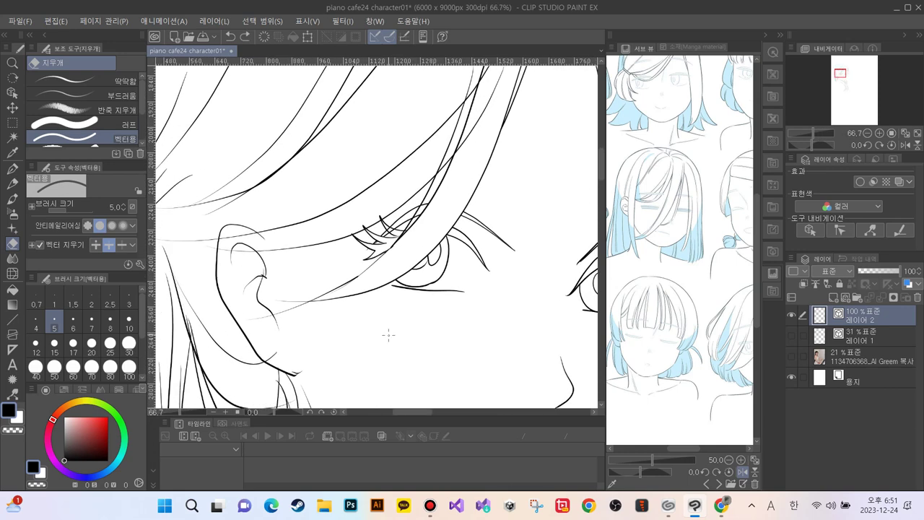
pyautogui.moveTo(338, 280)
pyautogui.mouseDown()
pyautogui.moveTo(320, 279)
pyautogui.moveTo(252, 315)
pyautogui.mouseUp()
pyautogui.moveTo(294, 376); pyautogui.dragTo(285, 367)
pyautogui.hotkey('ctrl', 'z')
pyautogui.moveTo(292, 367); pyautogui.dragTo(292, 367)
pyautogui.click(291, 366)
# Step: Erase the ear's upper outer and inner contours that lie above the bang line
pyautogui.click(261, 271)
pyautogui.click(262, 237)
pyautogui.click(218, 229)
pyautogui.click(233, 246)
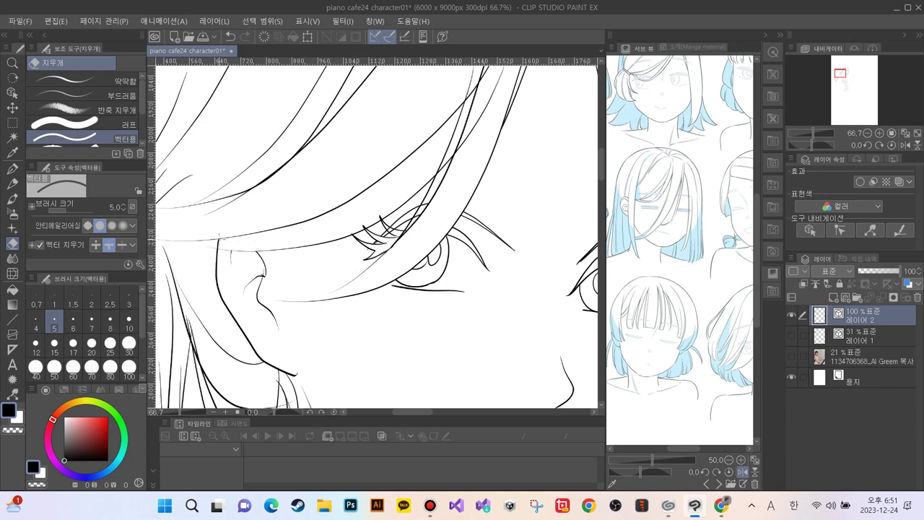
pyautogui.click(217, 243)
# Step: Erase the overlapping and overshooting hair lines inside and along both edges of the wide bang strand on the forehead
pyautogui.moveTo(377, 187)
pyautogui.mouseDown()
pyautogui.moveTo(339, 257)
pyautogui.moveTo(298, 306)
pyautogui.mouseUp()
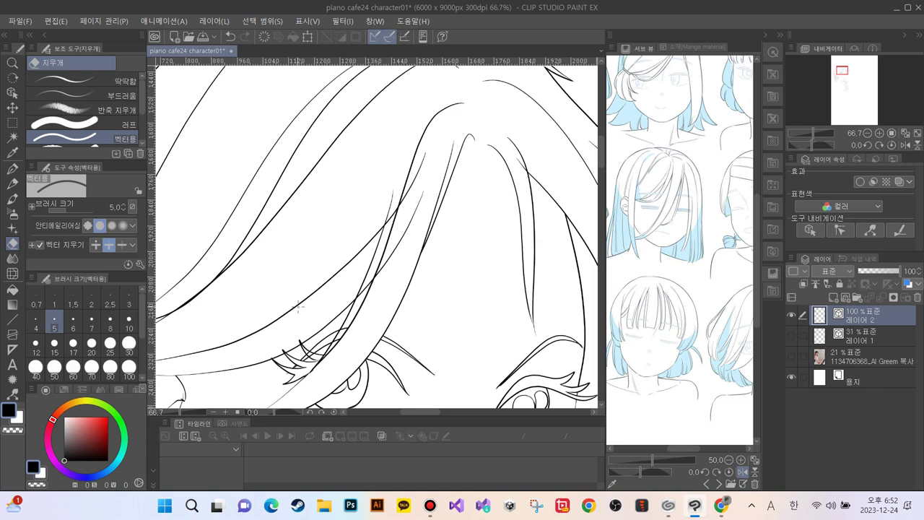
pyautogui.click(416, 177)
pyautogui.click(400, 241)
pyautogui.click(448, 154)
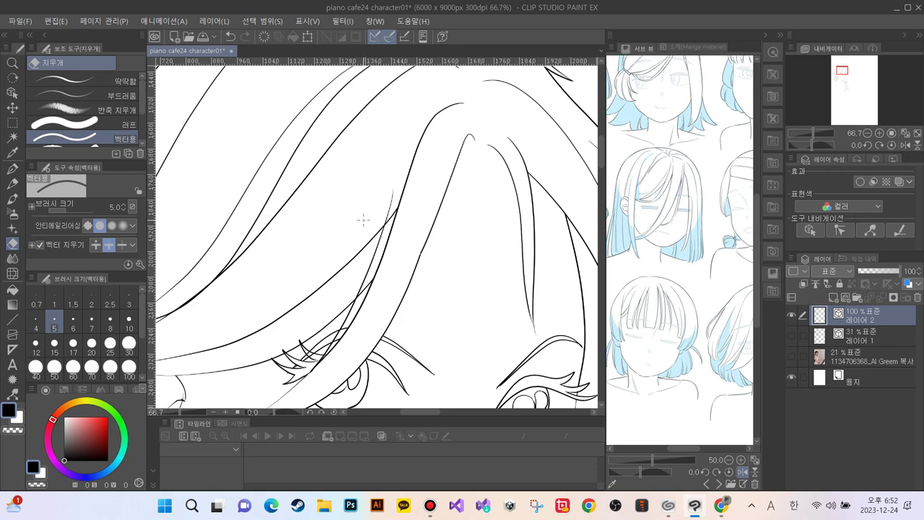
pyautogui.click(393, 195)
pyautogui.moveTo(381, 237); pyautogui.dragTo(354, 270)
pyautogui.click(351, 306)
# Step: Erase the doubled hair-line remnant where the outer lashes meet the edge of the bang strand
pyautogui.hotkey('ctrl', '+')
pyautogui.hotkey('ctrl', '+')
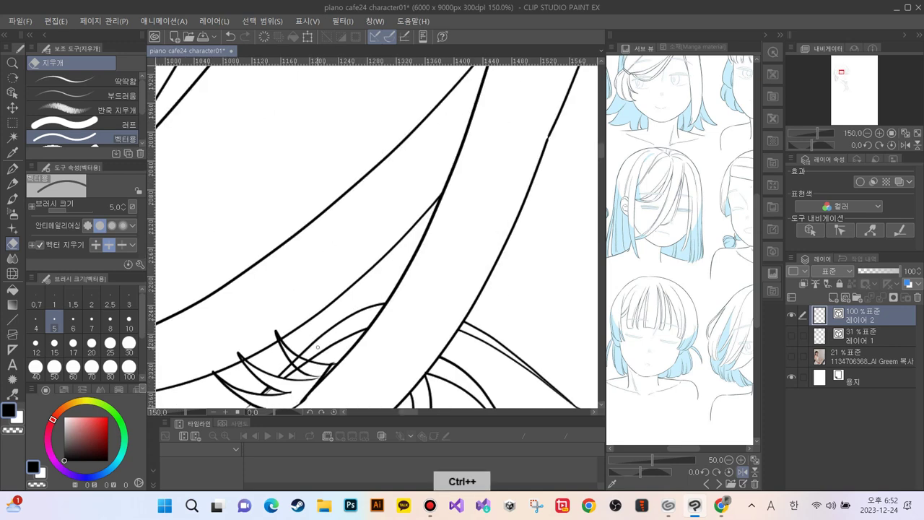
pyautogui.moveTo(317, 347); pyautogui.dragTo(346, 264)
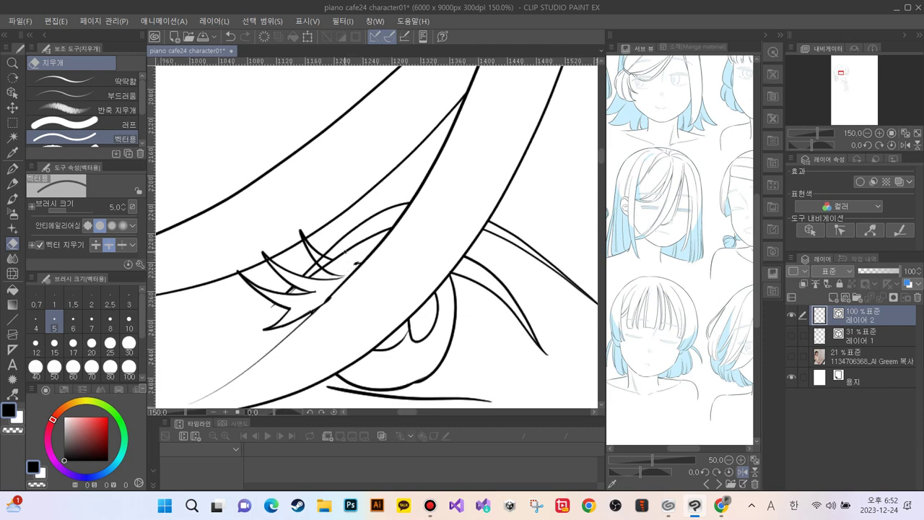
pyautogui.hotkey('ctrl', 'z')
pyautogui.hotkey('ctrl', '+')
pyautogui.hotkey('ctrl', '+')
pyautogui.hotkey('ctrl', '+')
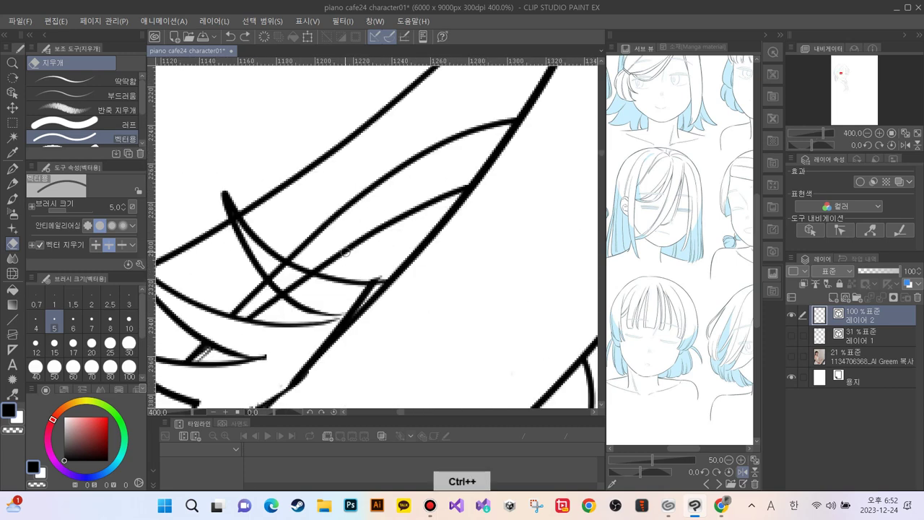
pyautogui.hotkey('ctrl', 'y')
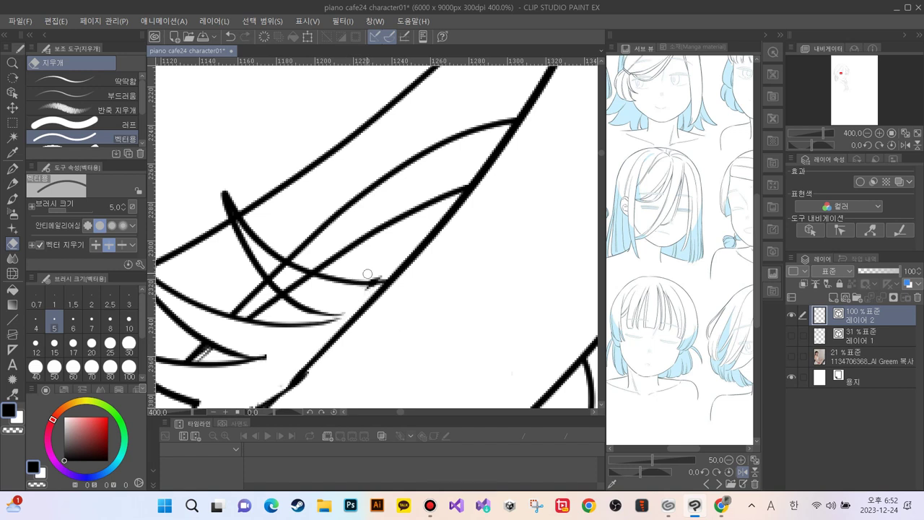
pyautogui.moveTo(379, 273); pyautogui.dragTo(367, 288)
pyautogui.hotkey('ctrl', 'z')
pyautogui.hotkey('ctrl', '-')
pyautogui.hotkey('ctrl', '-')
pyautogui.hotkey('ctrl', '-')
pyautogui.hotkey('ctrl', '-')
pyautogui.hotkey('ctrl', '-')
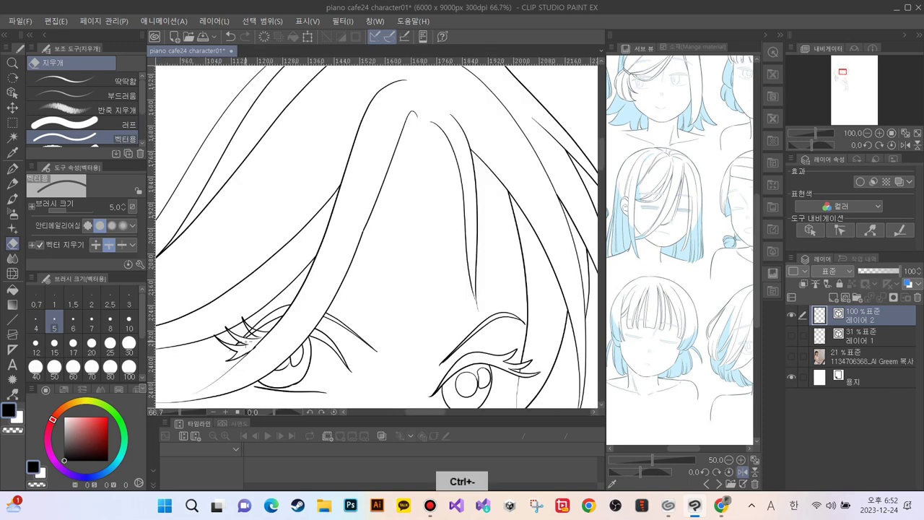
# Step: Erase the overlapping strand lines at the back of the head and the outermost strand's thin lower tail
pyautogui.moveTo(253, 195)
pyautogui.mouseDown()
pyautogui.moveTo(344, 356)
pyautogui.moveTo(417, 329)
pyautogui.moveTo(477, 273)
pyautogui.moveTo(464, 238)
pyautogui.moveTo(404, 186)
pyautogui.moveTo(566, 173)
pyautogui.moveTo(549, 142)
pyautogui.mouseUp()
pyautogui.moveTo(251, 275); pyautogui.dragTo(249, 278)
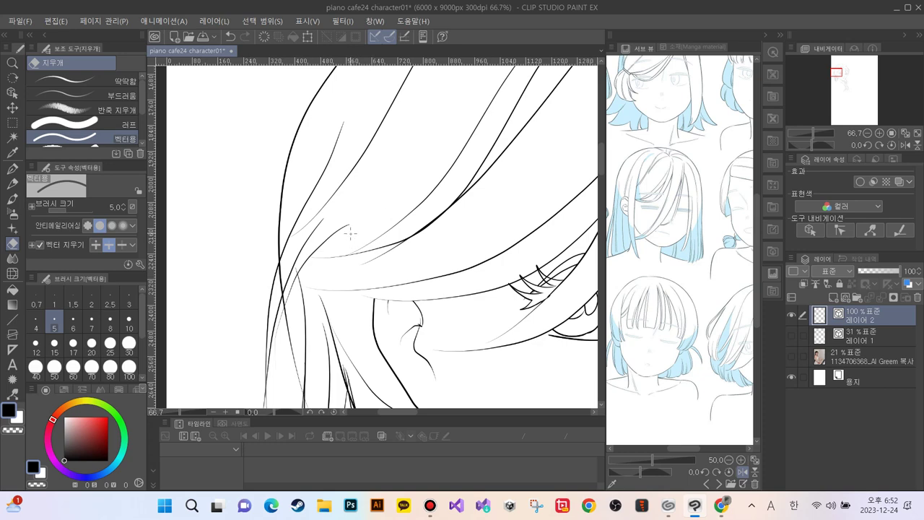
pyautogui.hotkey('ctrl', '-')
pyautogui.hotkey('ctrl', '-')
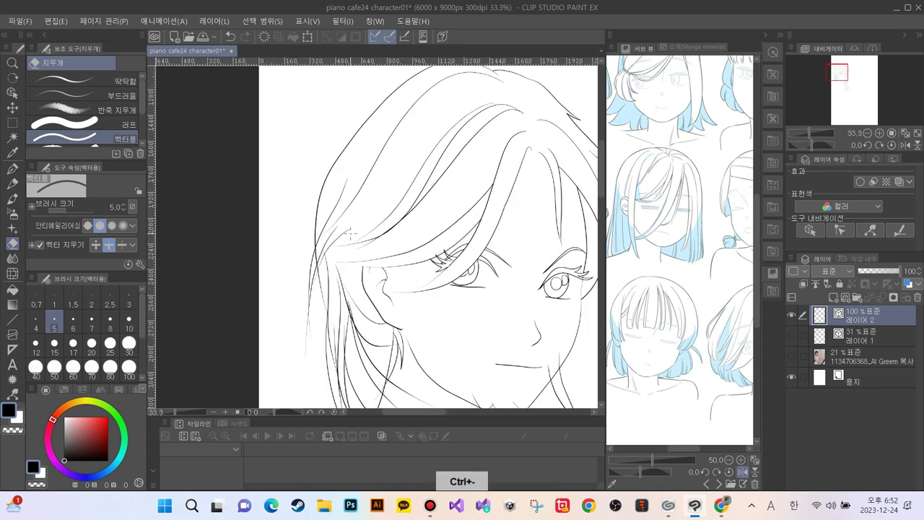
pyautogui.hotkey('ctrl', '+')
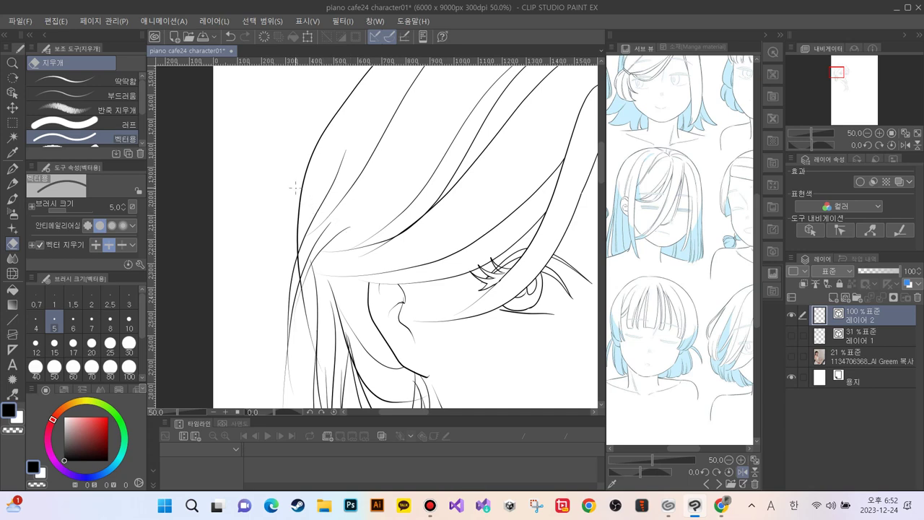
pyautogui.moveTo(343, 193); pyautogui.dragTo(336, 205)
pyautogui.hotkey('ctrl', '-')
pyautogui.hotkey('ctrl', '-')
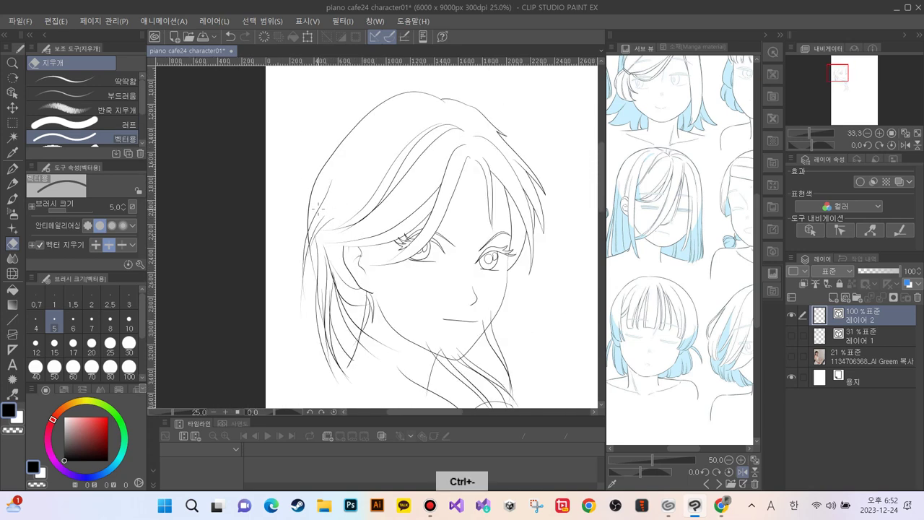
pyautogui.hotkey('ctrl', '+')
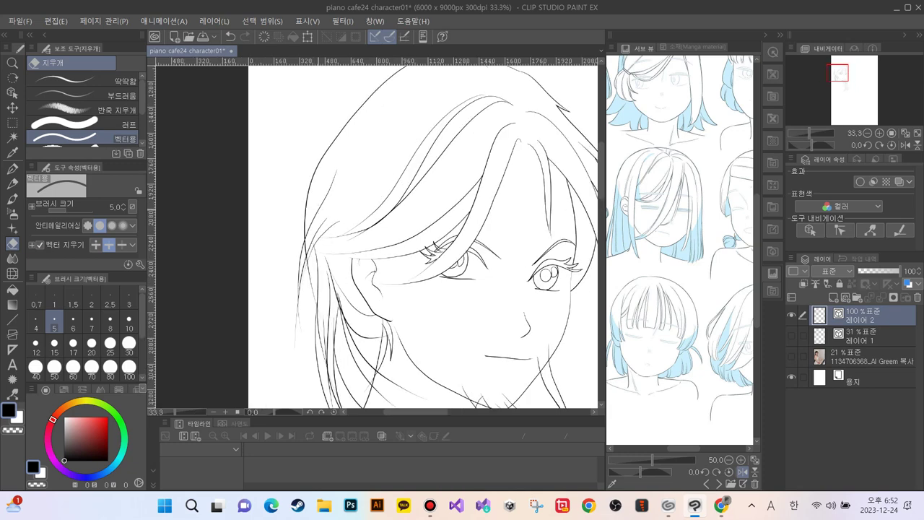
pyautogui.hotkey('ctrl', 'z')
pyautogui.click(302, 247)
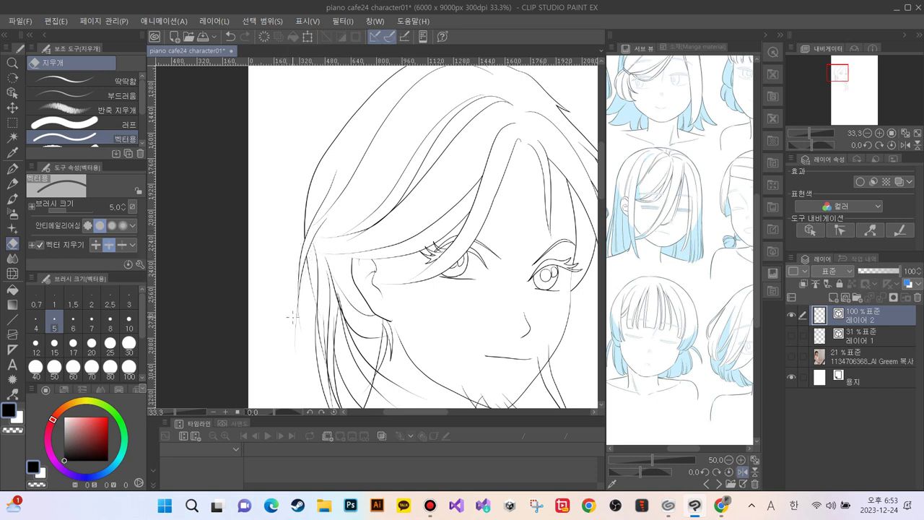
pyautogui.moveTo(303, 333)
pyautogui.mouseDown()
pyautogui.moveTo(289, 315)
pyautogui.moveTo(307, 333)
pyautogui.moveTo(307, 378)
pyautogui.moveTo(289, 245)
pyautogui.mouseUp()
# Step: Erase the crossing lines inside the back hair strands hanging below the ear
pyautogui.hotkey('ctrl', '+')
pyautogui.hotkey('ctrl', '+')
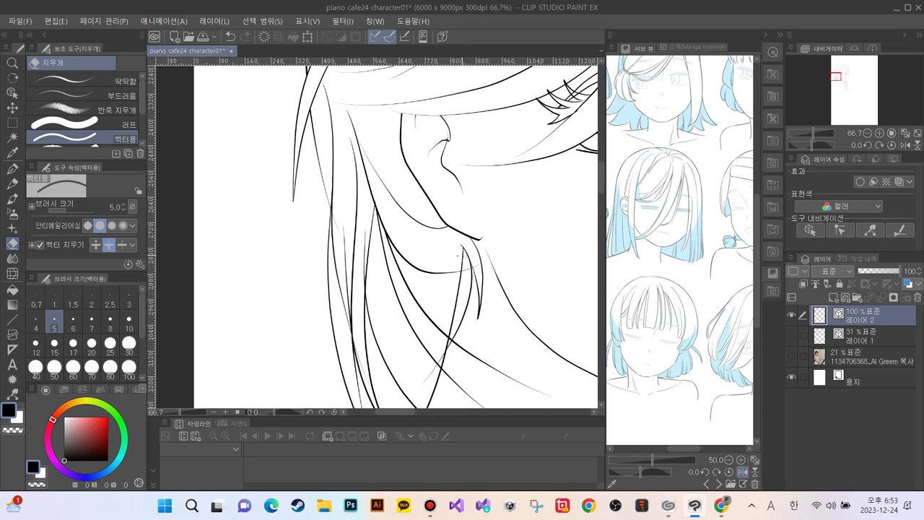
pyautogui.moveTo(458, 254); pyautogui.dragTo(455, 251)
pyautogui.moveTo(459, 279); pyautogui.dragTo(455, 299)
pyautogui.moveTo(368, 247); pyautogui.dragTo(344, 276)
pyautogui.moveTo(337, 230); pyautogui.dragTo(339, 236)
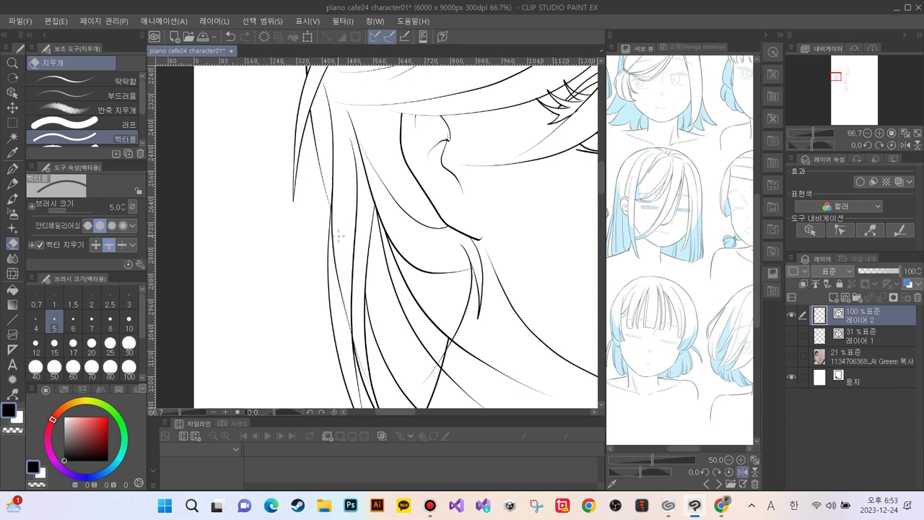
pyautogui.moveTo(307, 321); pyautogui.dragTo(272, 209)
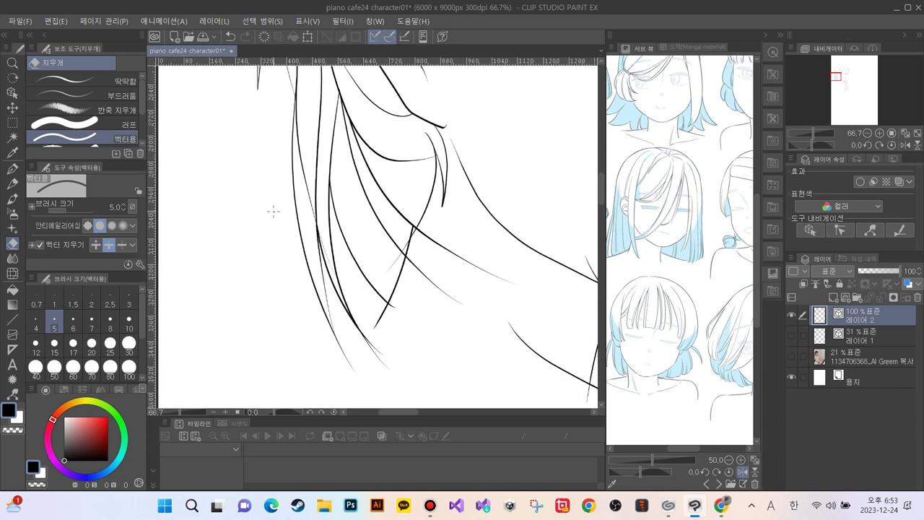
pyautogui.moveTo(328, 248); pyautogui.dragTo(324, 256)
pyautogui.moveTo(309, 215); pyautogui.dragTo(312, 218)
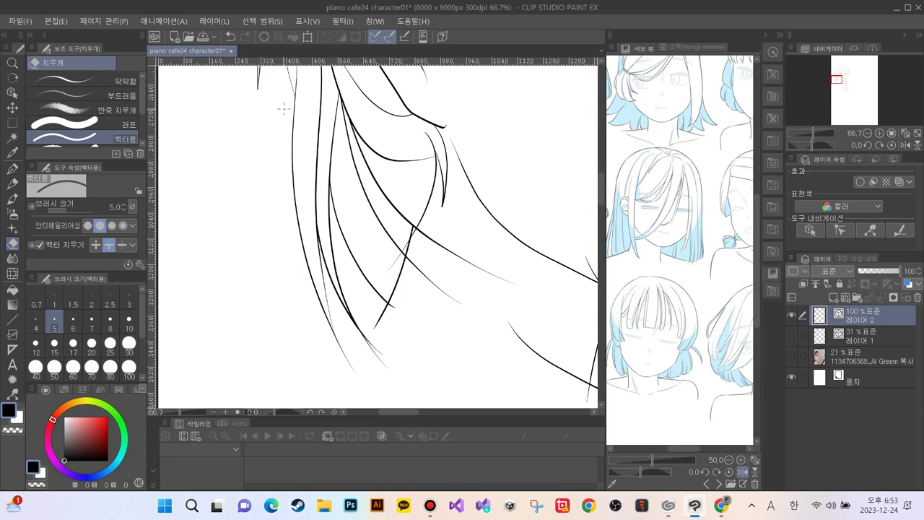
# Step: Erase the thin overshooting tips at the lower ends of the back hair strands
pyautogui.hotkey('ctrl', '-')
pyautogui.hotkey('ctrl', '-')
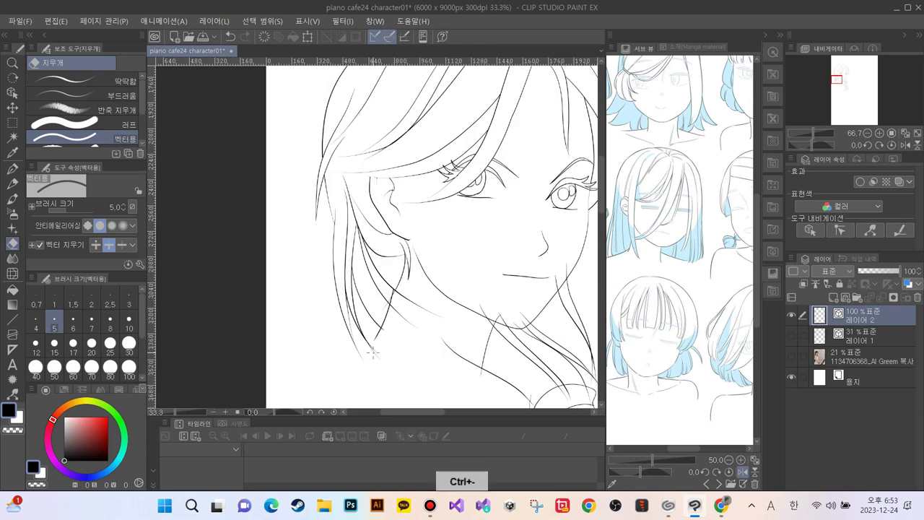
pyautogui.hotkey('ctrl', '+')
pyautogui.hotkey('ctrl', '+')
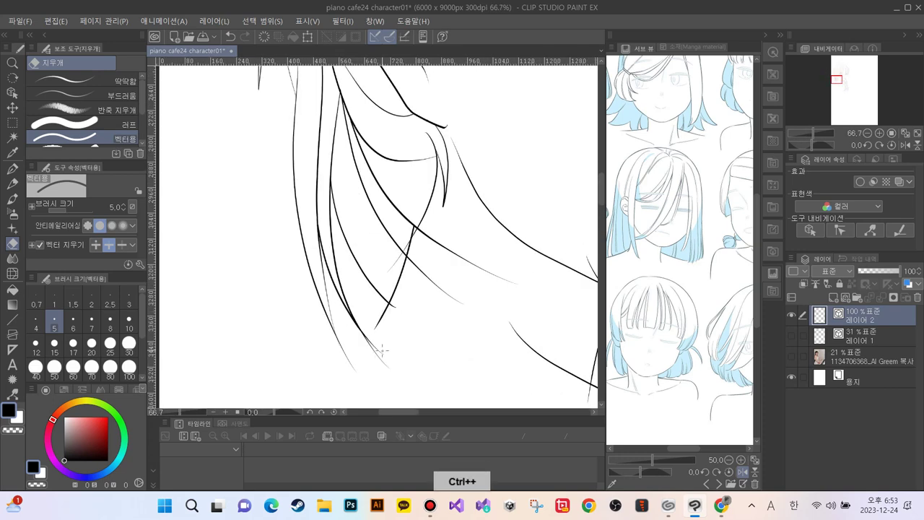
pyautogui.moveTo(383, 350); pyautogui.dragTo(362, 340)
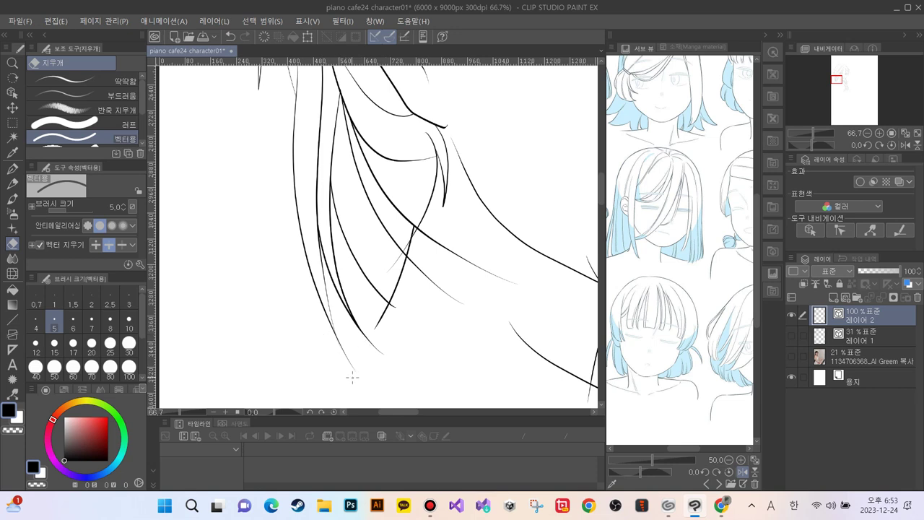
pyautogui.moveTo(345, 357); pyautogui.dragTo(333, 349)
pyautogui.moveTo(389, 359); pyautogui.dragTo(353, 331)
pyautogui.moveTo(430, 292); pyautogui.dragTo(421, 265)
pyautogui.moveTo(510, 284); pyautogui.dragTo(409, 226)
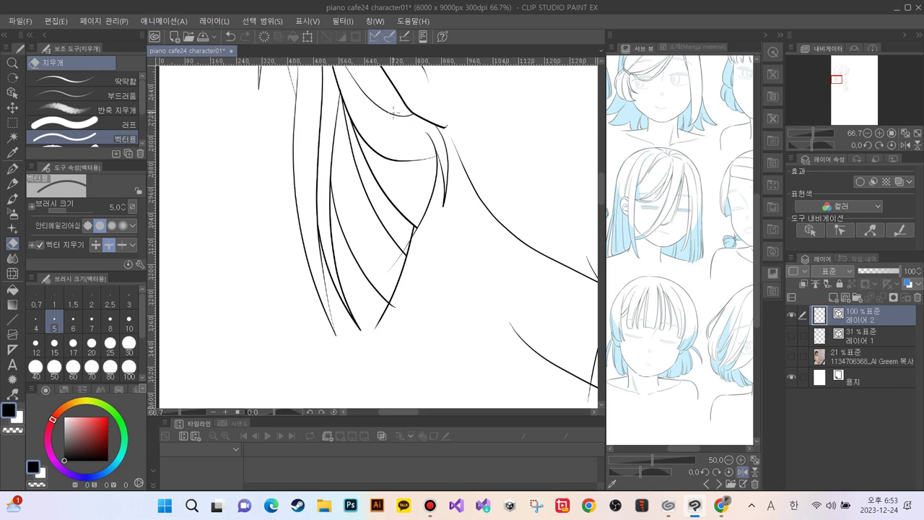
# Step: Erase the far-side hair lines crossing inside the jaw and the shoulder line extending past the neck
pyautogui.moveTo(323, 248); pyautogui.dragTo(309, 298)
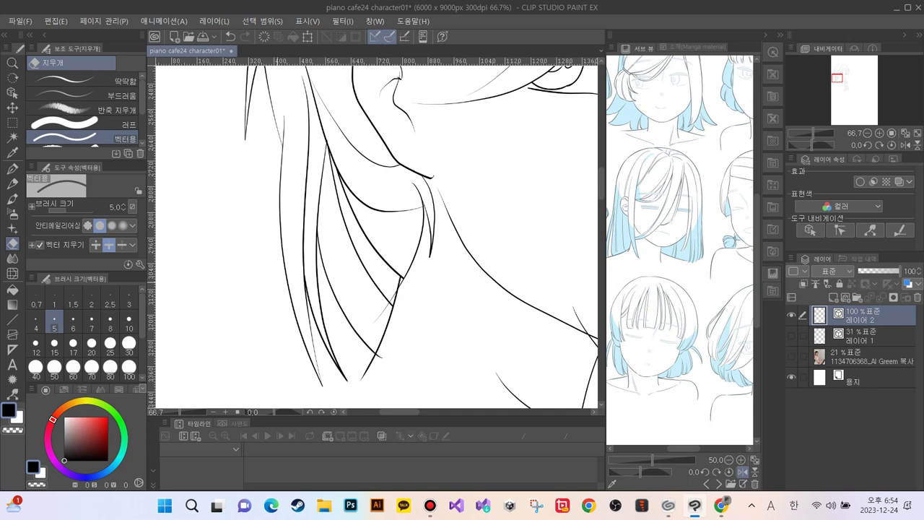
pyautogui.moveTo(357, 262); pyautogui.dragTo(359, 257)
pyautogui.moveTo(466, 337); pyautogui.dragTo(264, 242)
pyautogui.moveTo(462, 240)
pyautogui.mouseDown()
pyautogui.moveTo(417, 241)
pyautogui.moveTo(441, 245)
pyautogui.moveTo(390, 229)
pyautogui.moveTo(414, 225)
pyautogui.moveTo(374, 216)
pyautogui.moveTo(416, 224)
pyautogui.moveTo(345, 204)
pyautogui.moveTo(377, 211)
pyautogui.moveTo(360, 203)
pyautogui.moveTo(377, 241)
pyautogui.mouseUp()
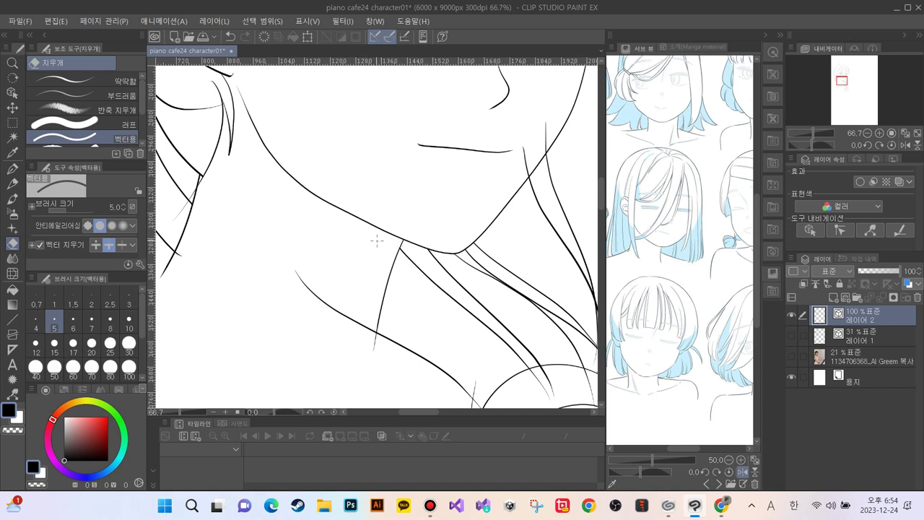
pyautogui.moveTo(530, 153); pyautogui.dragTo(520, 164)
pyautogui.moveTo(355, 326)
pyautogui.mouseDown()
pyautogui.moveTo(293, 281)
pyautogui.moveTo(252, 269)
pyautogui.mouseUp()
# Step: Erase the hair strand ends overlapping the banded collar shape below the chin and the crossing tips beside it
pyautogui.moveTo(473, 383); pyautogui.dragTo(353, 287)
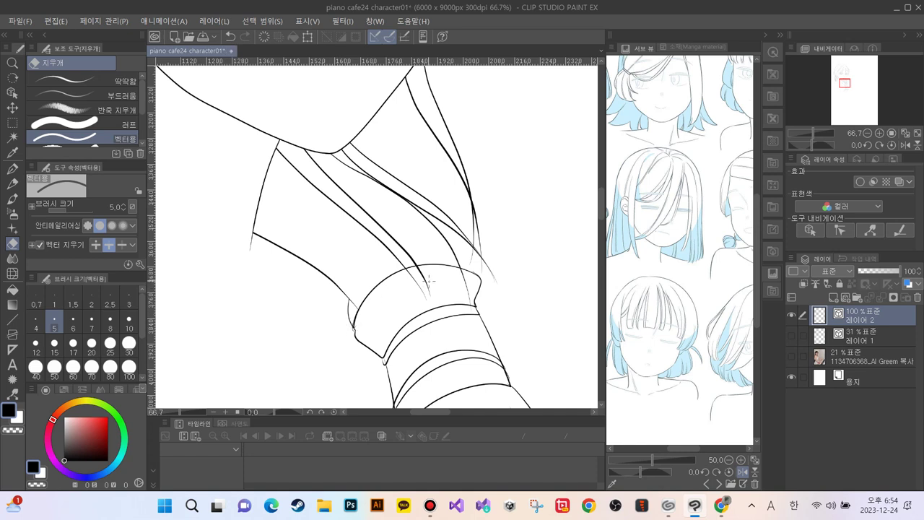
pyautogui.moveTo(429, 280)
pyautogui.mouseDown()
pyautogui.moveTo(417, 289)
pyautogui.moveTo(455, 290)
pyautogui.mouseUp()
pyautogui.moveTo(466, 255); pyautogui.dragTo(468, 254)
pyautogui.click(482, 267)
pyautogui.moveTo(467, 209); pyautogui.dragTo(472, 242)
pyautogui.moveTo(471, 206); pyautogui.dragTo(478, 253)
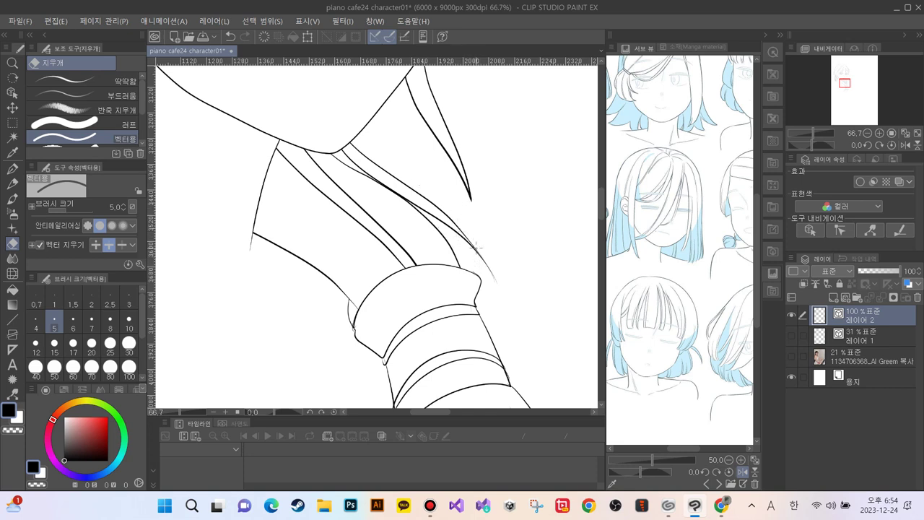
# Step: Erase the loose hair strand tip beside the collar and the strand ends overlapping the lower hair band
pyautogui.moveTo(494, 287); pyautogui.dragTo(466, 264)
pyautogui.moveTo(338, 342)
pyautogui.mouseDown()
pyautogui.moveTo(324, 280)
pyautogui.moveTo(283, 191)
pyautogui.mouseUp()
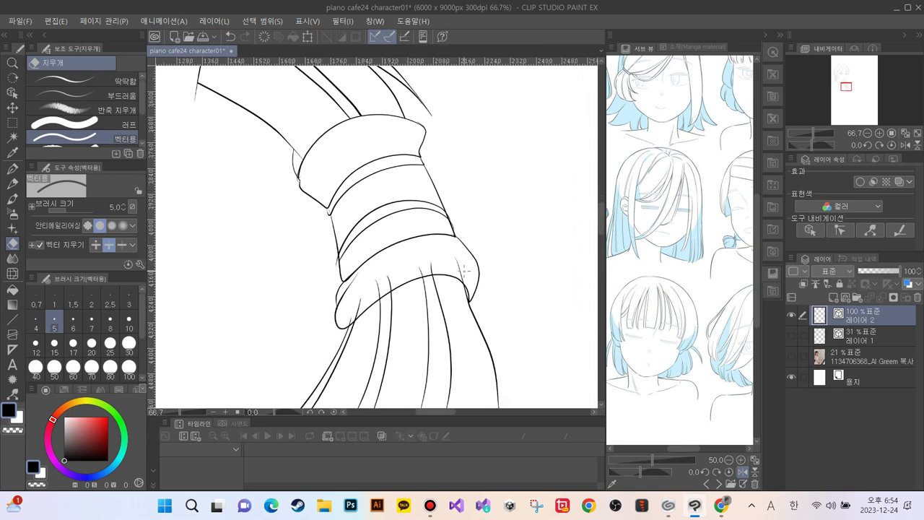
pyautogui.moveTo(465, 265); pyautogui.dragTo(451, 270)
pyautogui.moveTo(381, 285)
pyautogui.mouseDown()
pyautogui.moveTo(369, 281)
pyautogui.moveTo(348, 308)
pyautogui.mouseUp()
# Step: Examine the balance of the whole head drawing with the canvas flipped horizontally, and restore the normal orientation
pyautogui.moveTo(301, 344); pyautogui.dragTo(298, 180)
pyautogui.moveTo(333, 209); pyautogui.dragTo(331, 379)
pyautogui.scroll(12, 375, 235)
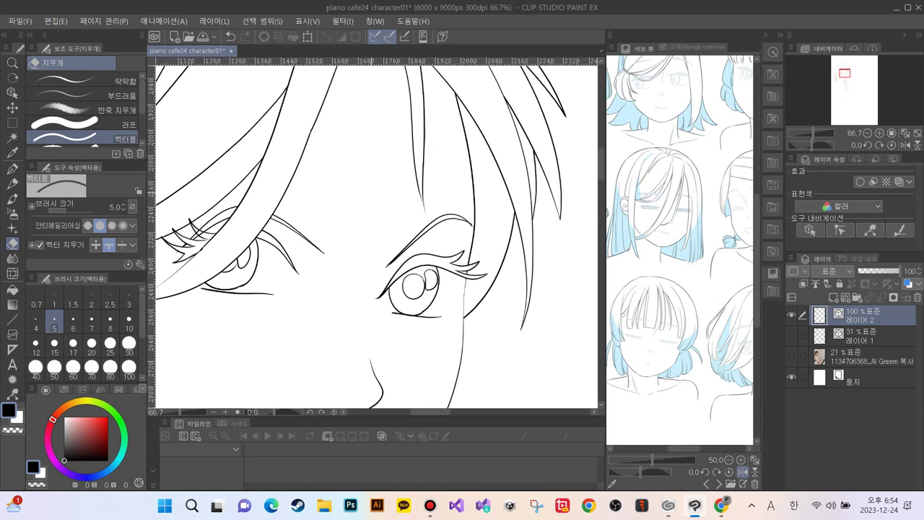
pyautogui.scroll(4, 375, 235)
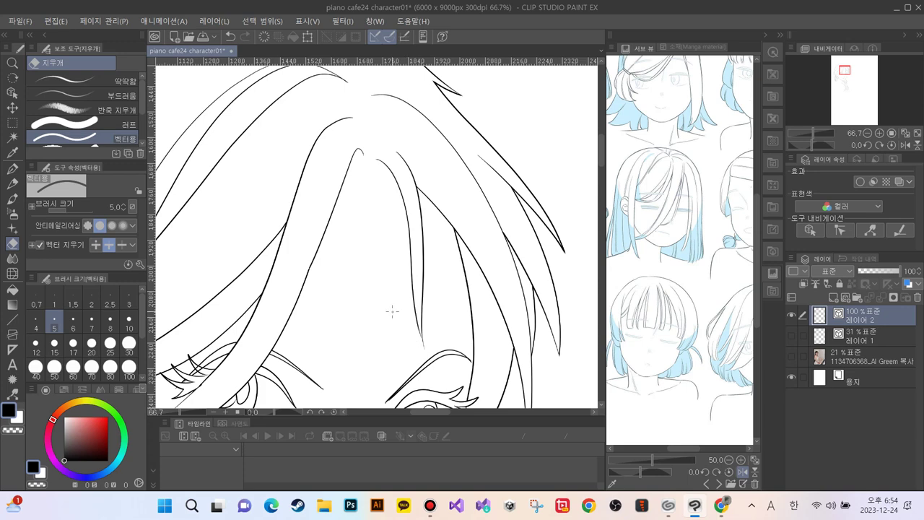
pyautogui.moveTo(370, 225); pyautogui.dragTo(386, 211)
pyautogui.hotkey('ctrl', '-')
pyautogui.hotkey('ctrl', '-')
pyautogui.hotkey('ctrl', '-')
pyautogui.hotkey('ctrl', '-')
pyautogui.hotkey('ctrl', '-')
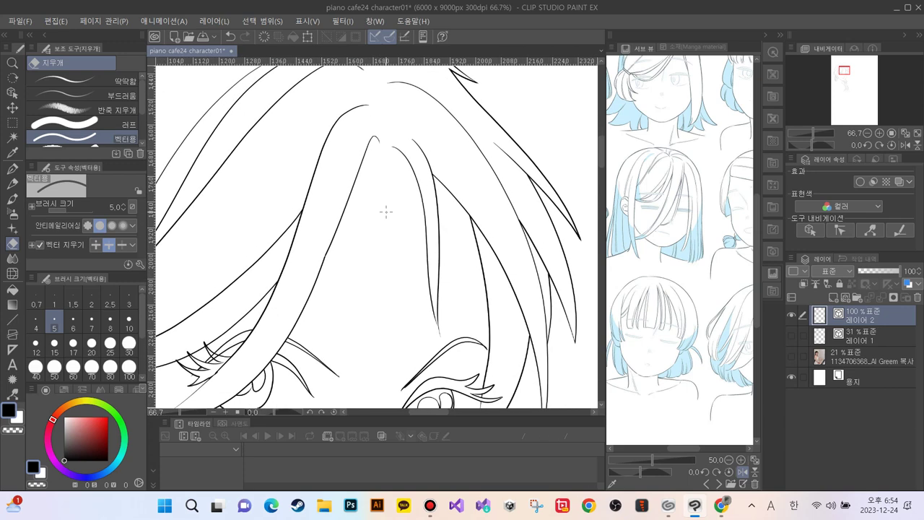
pyautogui.hotkey('ctrl', '+')
pyautogui.hotkey('ctrl', '+')
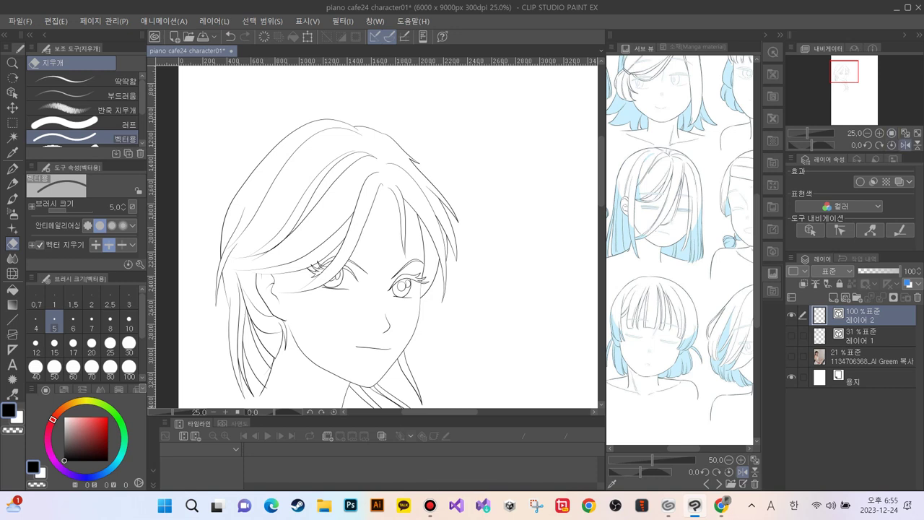
pyautogui.click(906, 144)
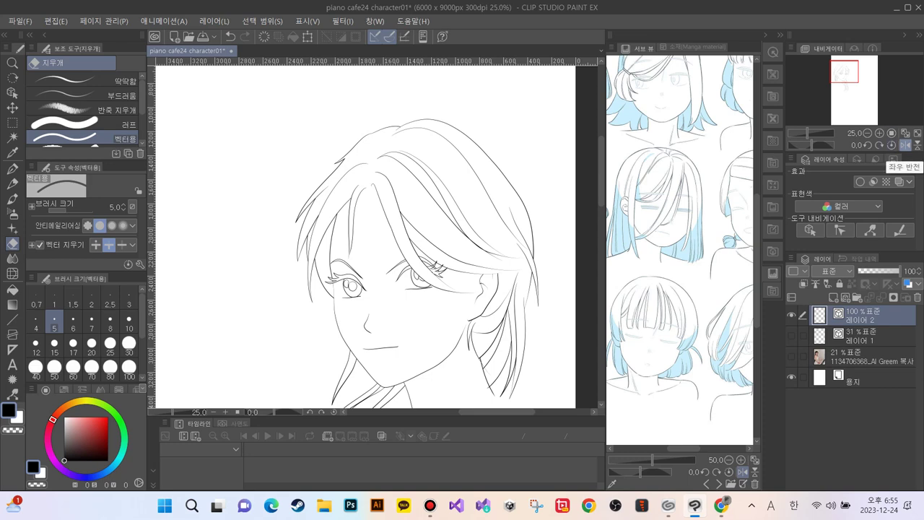
pyautogui.click(906, 144)
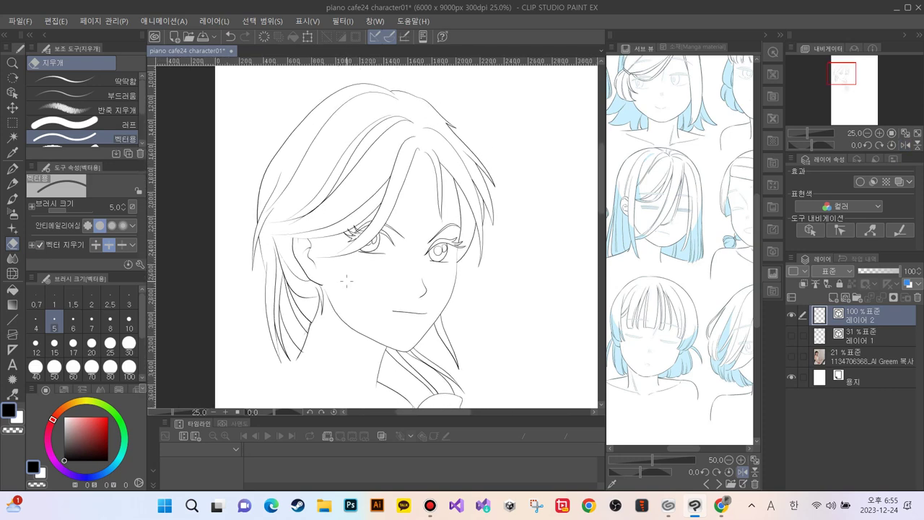
# Step: Simplify the left vector line of the thin bang strand hanging over the middle of the forehead
pyautogui.hotkey('ctrl', '+')
pyautogui.hotkey('ctrl', '+')
pyautogui.scroll(5, 375, 288)
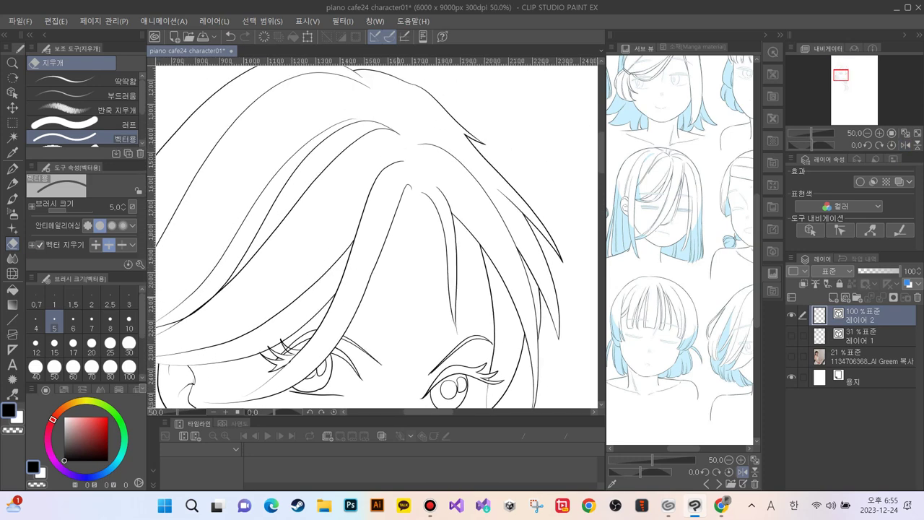
pyautogui.hotkey('ctrl', '+')
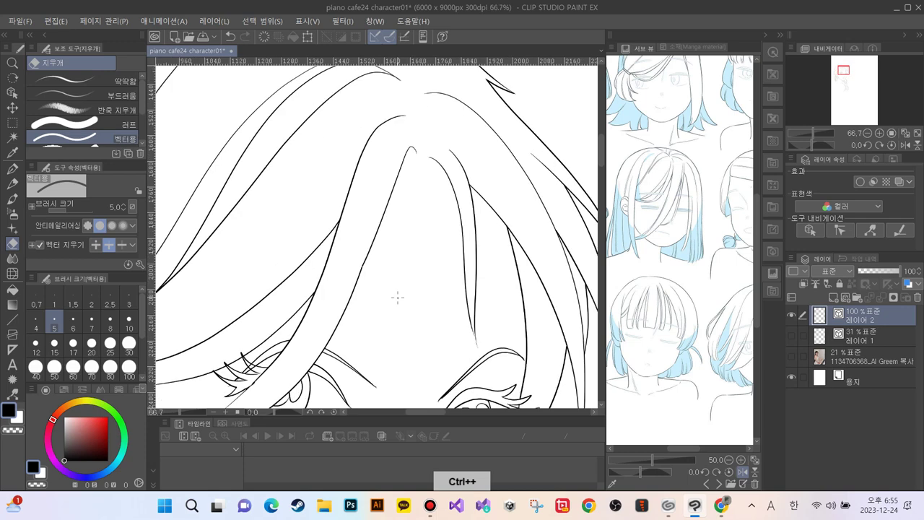
pyautogui.press('y')
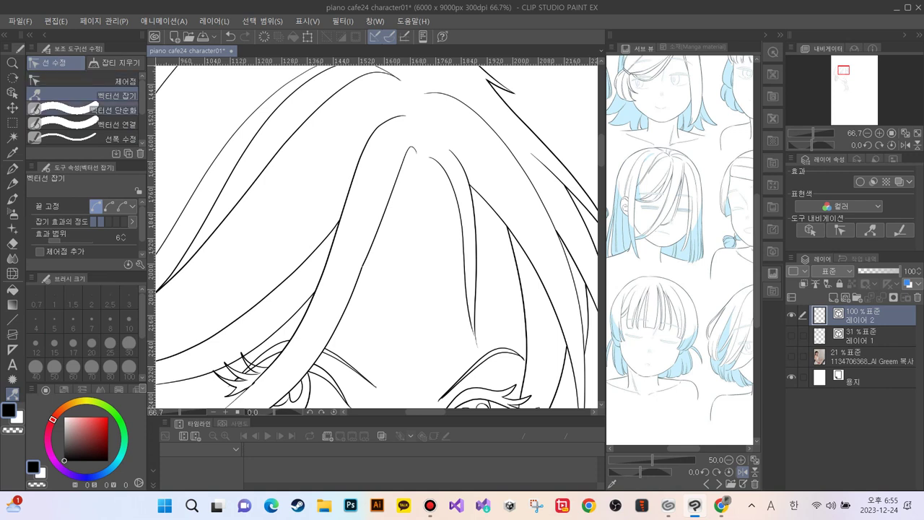
pyautogui.click(94, 108)
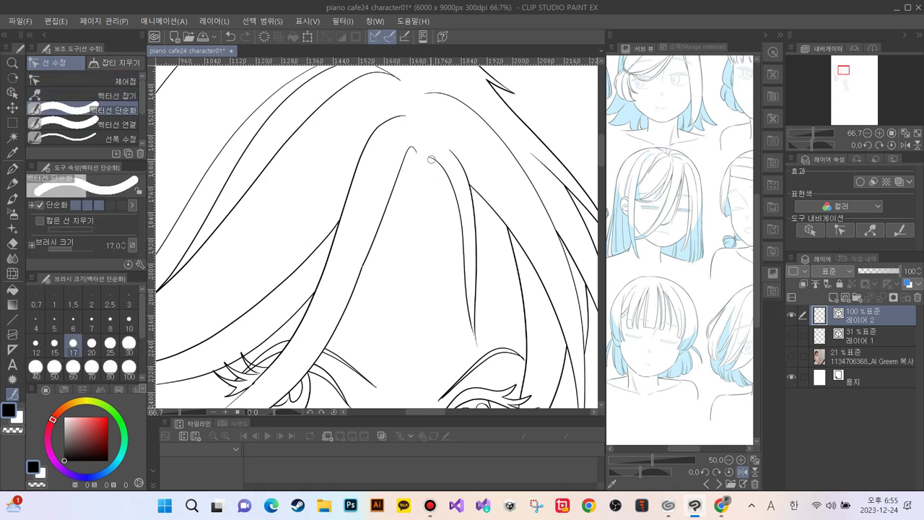
pyautogui.click(116, 80)
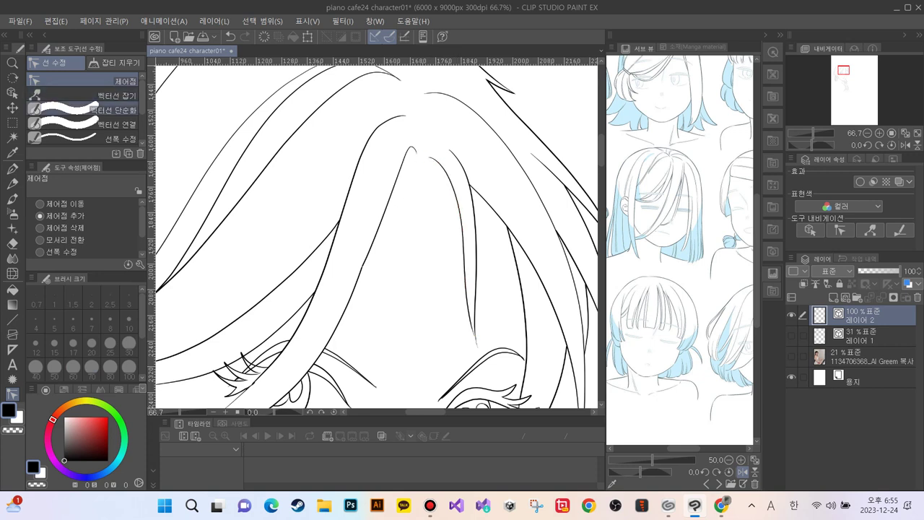
pyautogui.click(108, 110)
pyautogui.moveTo(425, 154)
pyautogui.mouseDown()
pyautogui.moveTo(452, 188)
pyautogui.moveTo(476, 339)
pyautogui.mouseUp()
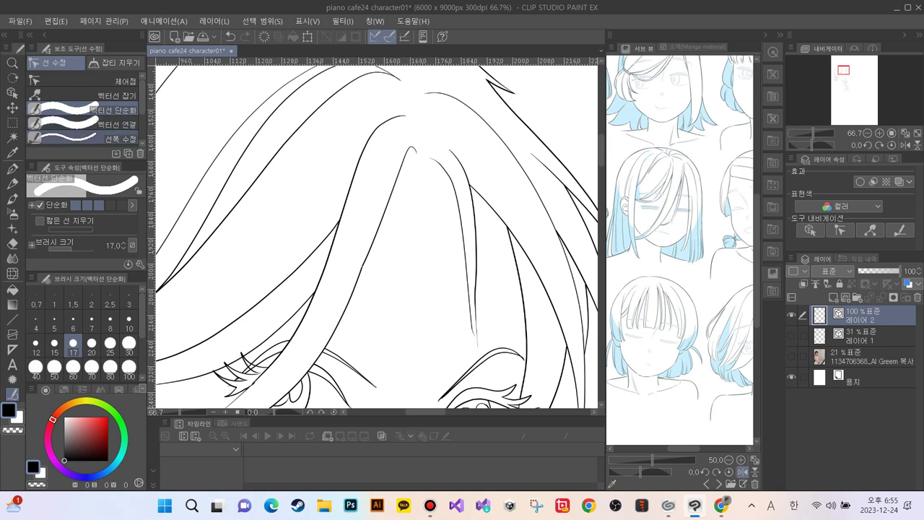
# Step: Move the lower control points of the bang strand's left line so its tip tapers into the right line
pyautogui.click(108, 81)
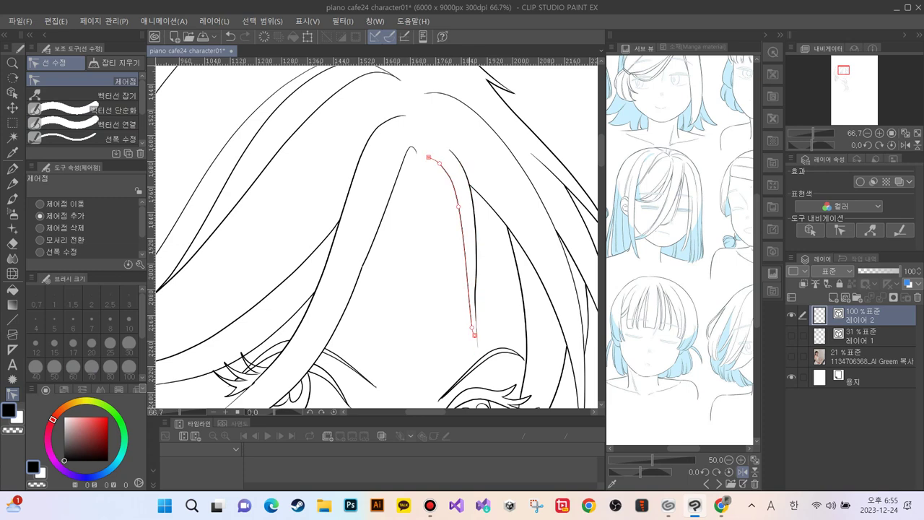
pyautogui.hotkey('ctrl', '+')
pyautogui.hotkey('ctrl', '+')
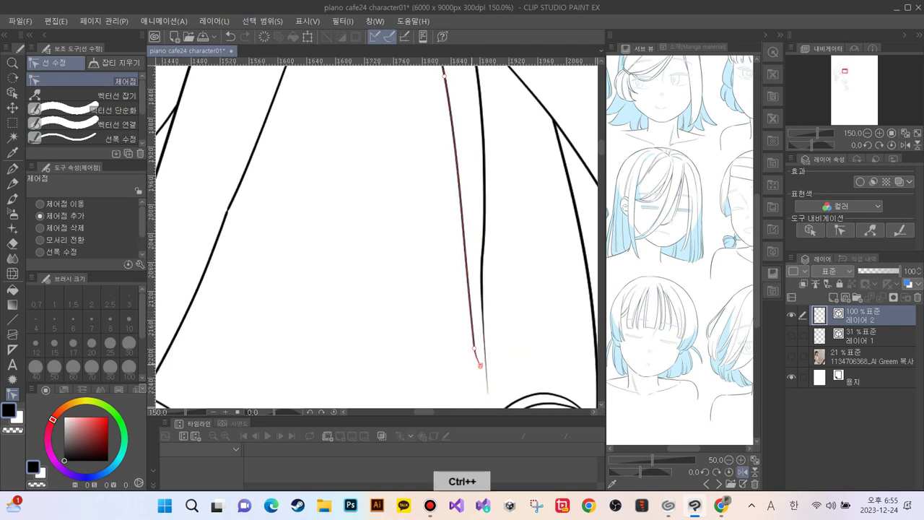
pyautogui.moveTo(481, 366)
pyautogui.mouseDown()
pyautogui.moveTo(489, 395)
pyautogui.moveTo(470, 315)
pyautogui.moveTo(477, 359)
pyautogui.mouseUp()
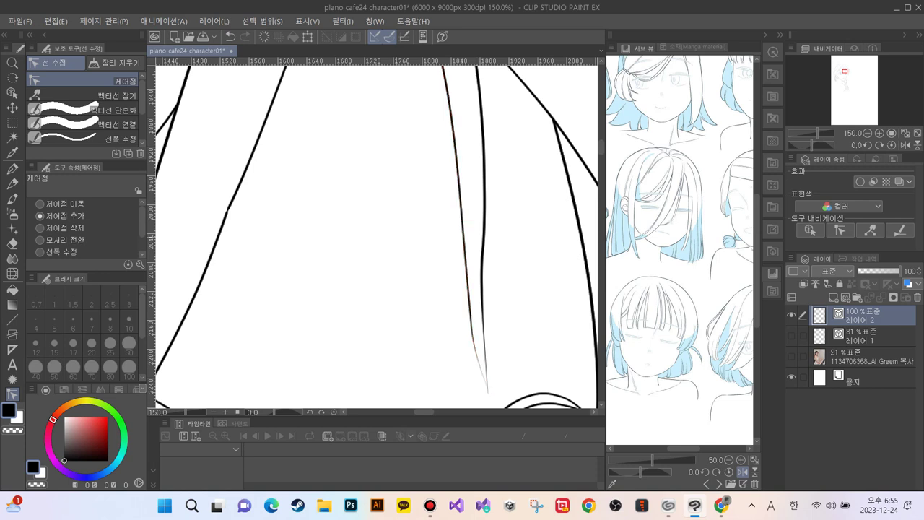
# Step: Reshape the upper end of the bang strand's left line into a smooth curve by adding and moving control points
pyautogui.scroll(5, 376, 231)
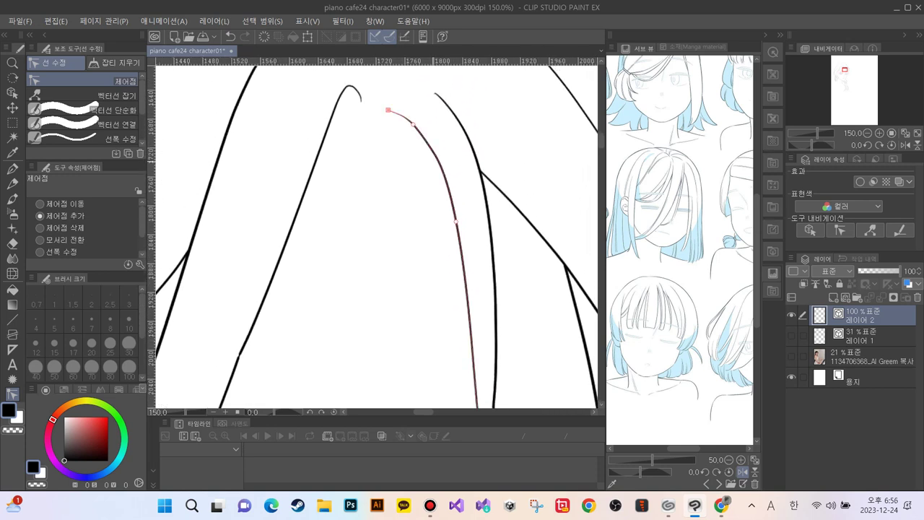
pyautogui.moveTo(413, 124); pyautogui.dragTo(422, 129)
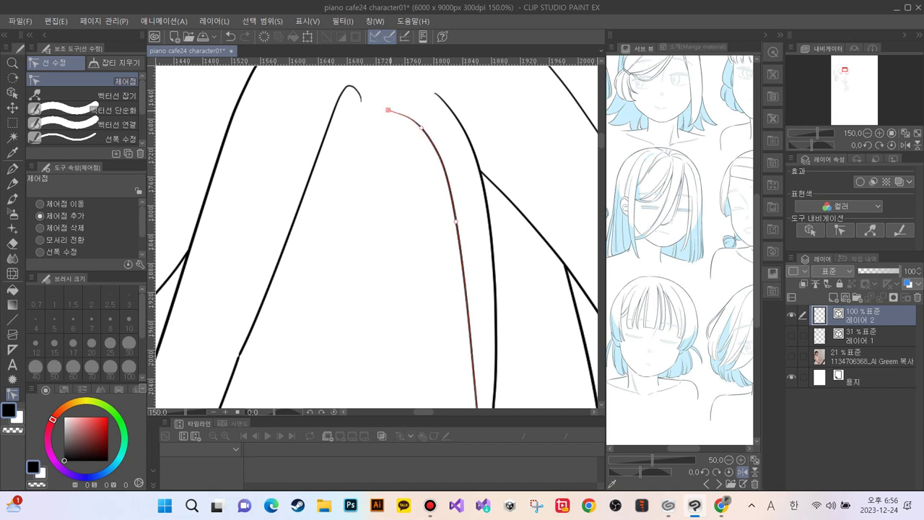
pyautogui.click(405, 113)
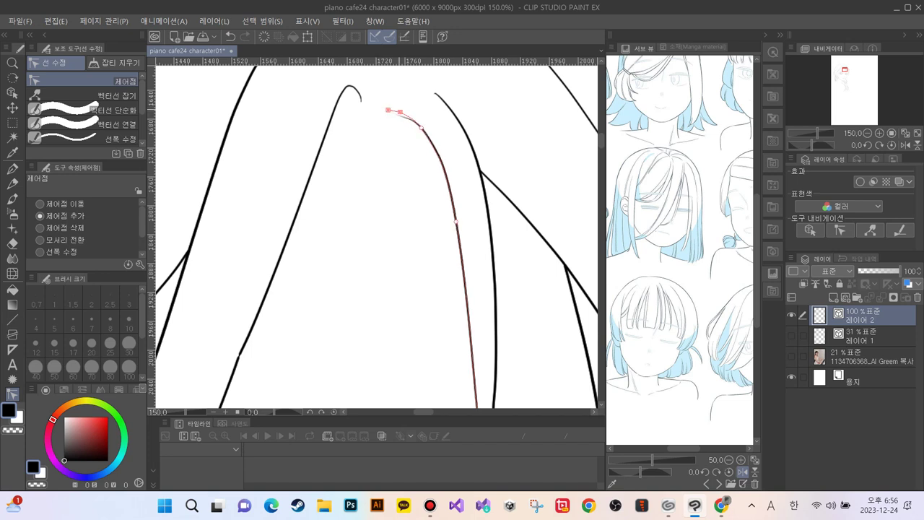
pyautogui.moveTo(405, 113); pyautogui.dragTo(391, 108)
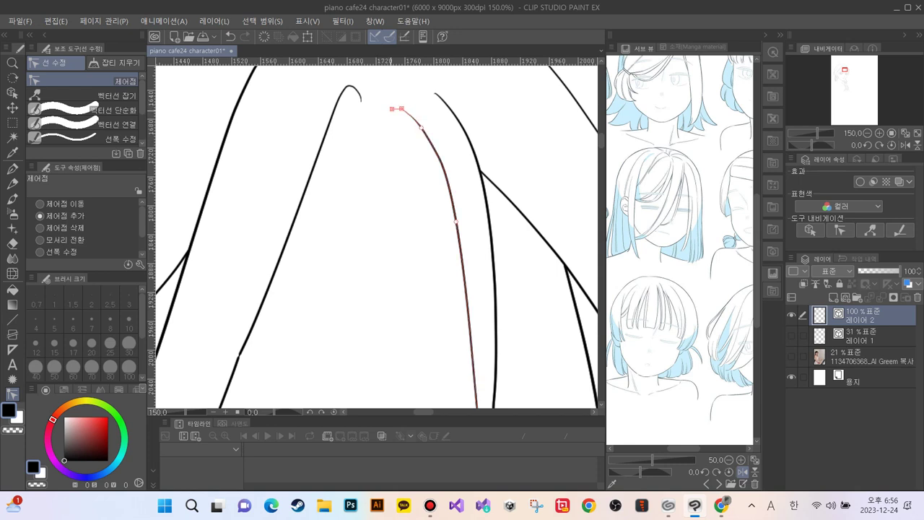
pyautogui.moveTo(422, 128); pyautogui.dragTo(442, 158)
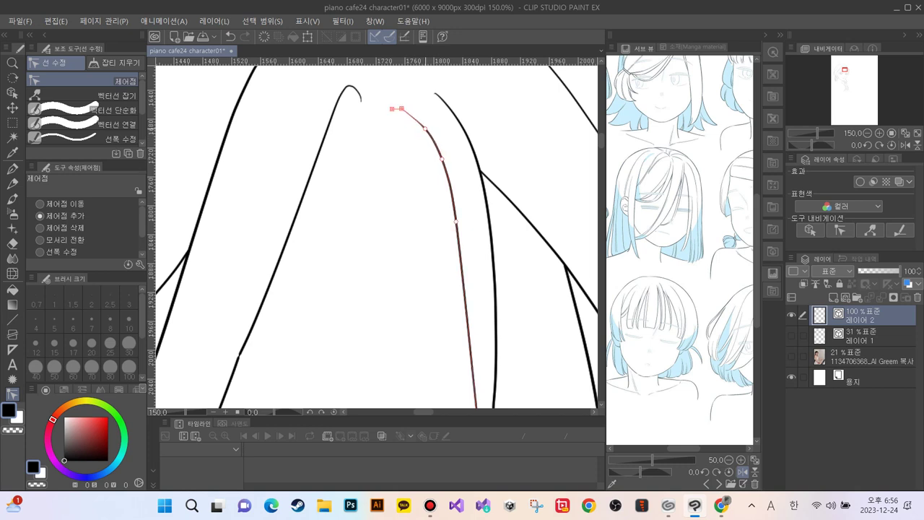
pyautogui.moveTo(402, 109); pyautogui.dragTo(408, 113)
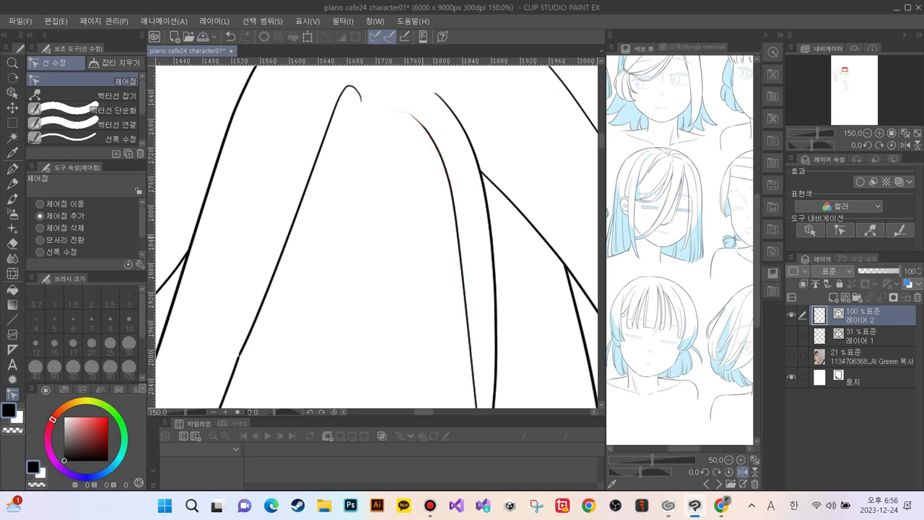
# Step: Adjust the control point near the lower end of the bang strand's right line to smooth its curve toward the tip
pyautogui.moveTo(465, 324); pyautogui.dragTo(394, 122)
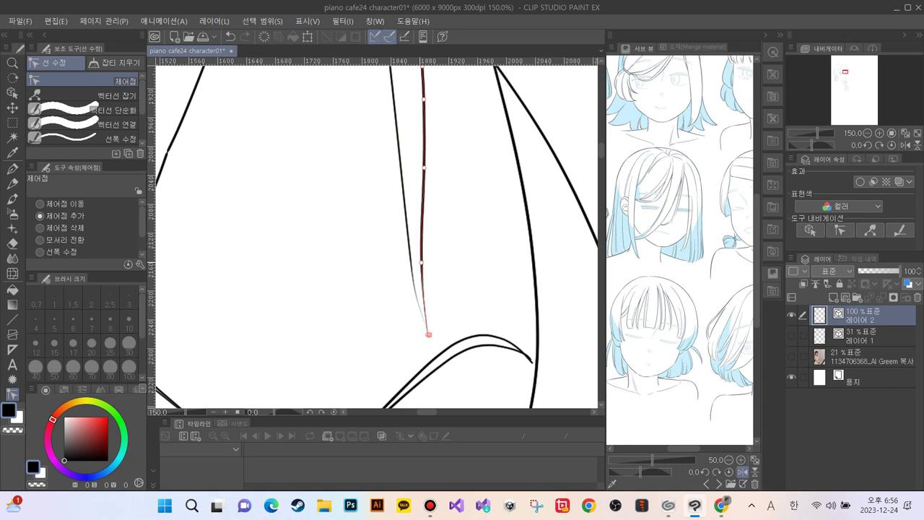
pyautogui.moveTo(422, 266); pyautogui.dragTo(420, 276)
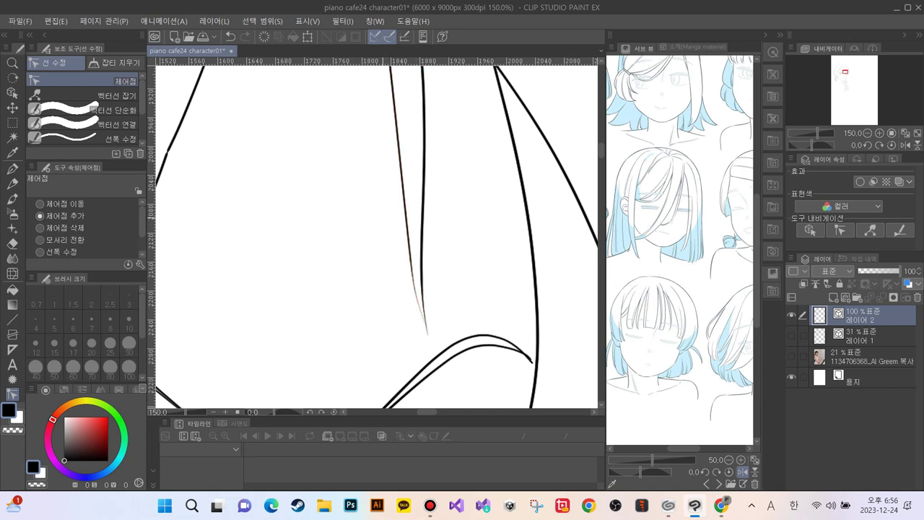
pyautogui.scroll(3, 430, 231)
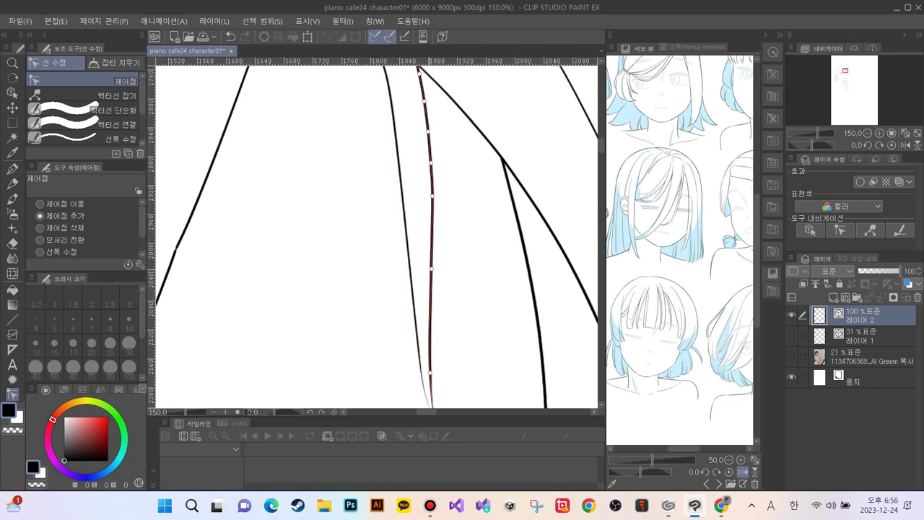
pyautogui.hotkey('ctrl', '-')
pyautogui.hotkey('ctrl', '-')
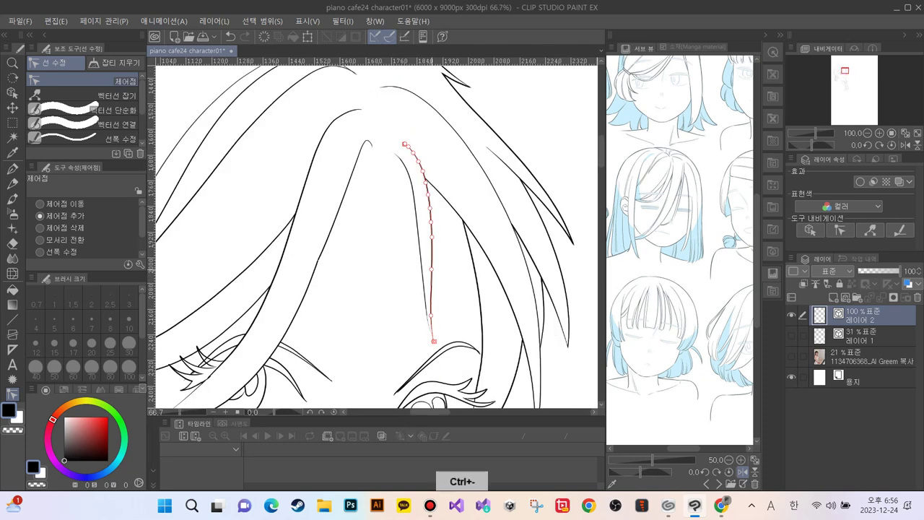
pyautogui.hotkey('ctrl', '+')
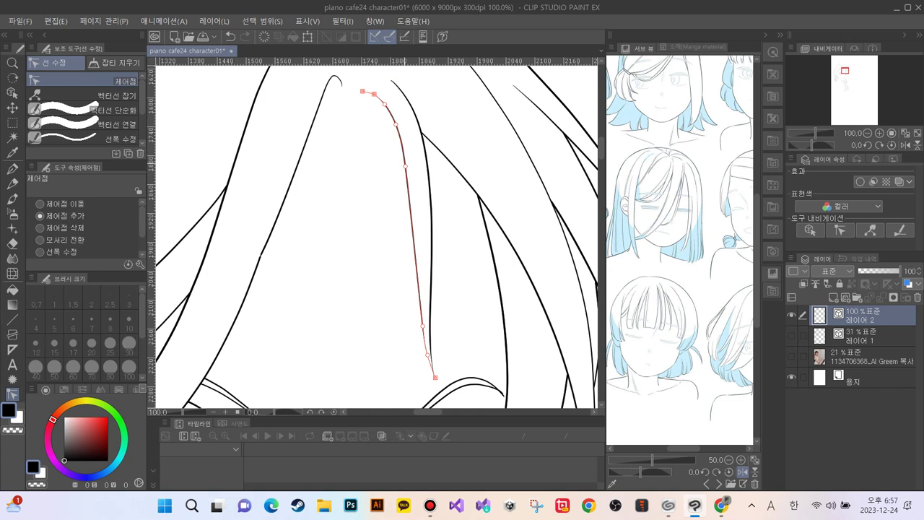
# Step: Refine the bend of the bang strand's left line by moving its middle, upper and near-tip control points
pyautogui.moveTo(405, 167); pyautogui.dragTo(410, 190)
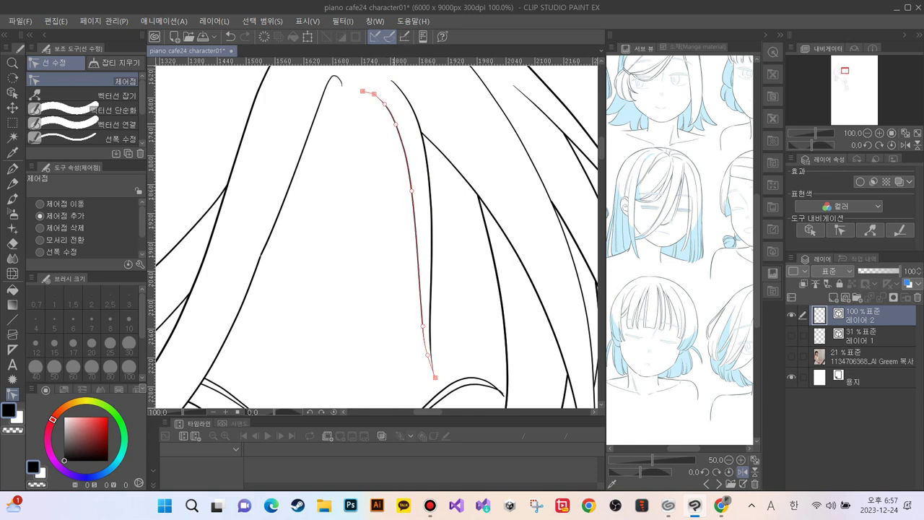
pyautogui.moveTo(395, 124); pyautogui.dragTo(398, 128)
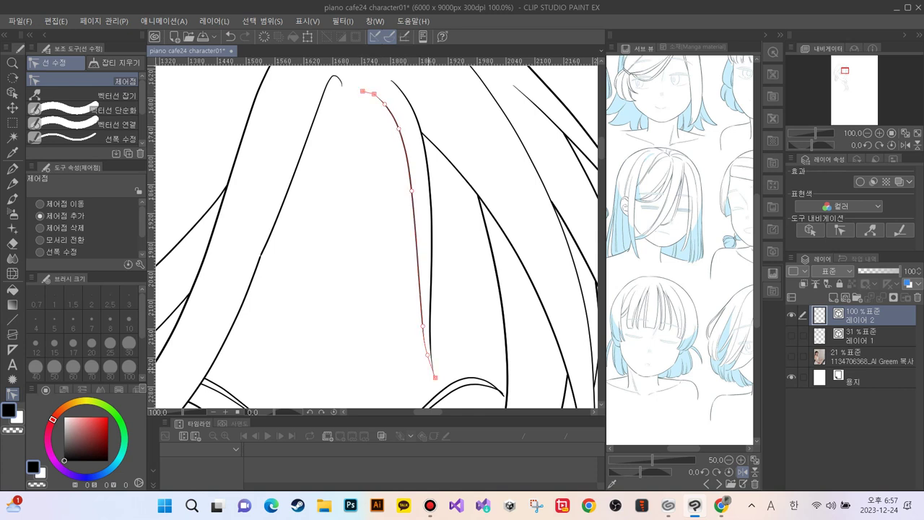
pyautogui.moveTo(428, 355); pyautogui.dragTo(428, 363)
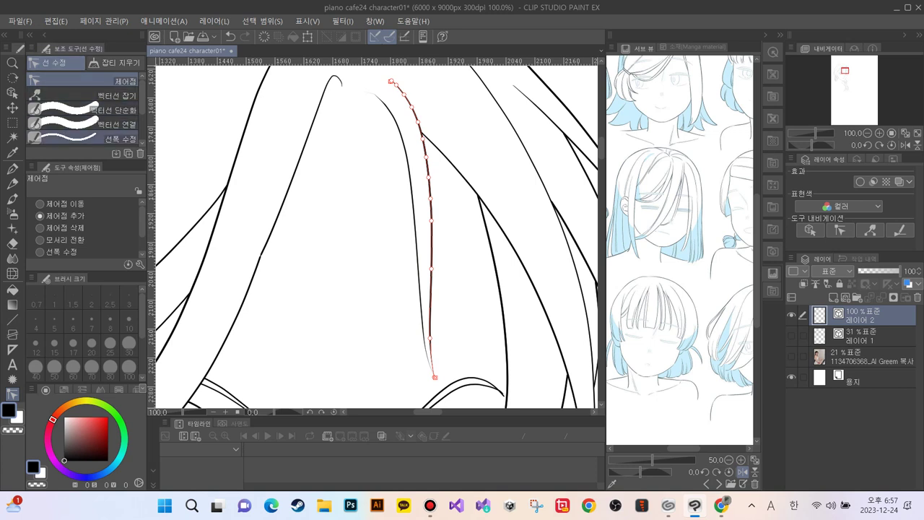
# Step: Thin the bang strand's right line along its whole length with the line width correction tool
pyautogui.click(109, 138)
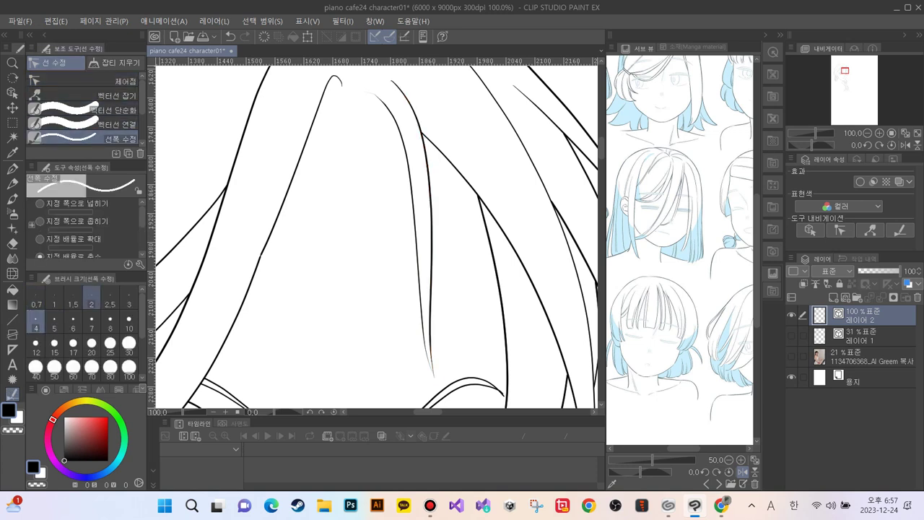
pyautogui.moveTo(425, 139); pyautogui.dragTo(431, 334)
pyautogui.moveTo(429, 183); pyautogui.dragTo(432, 303)
pyautogui.moveTo(424, 141); pyautogui.dragTo(432, 241)
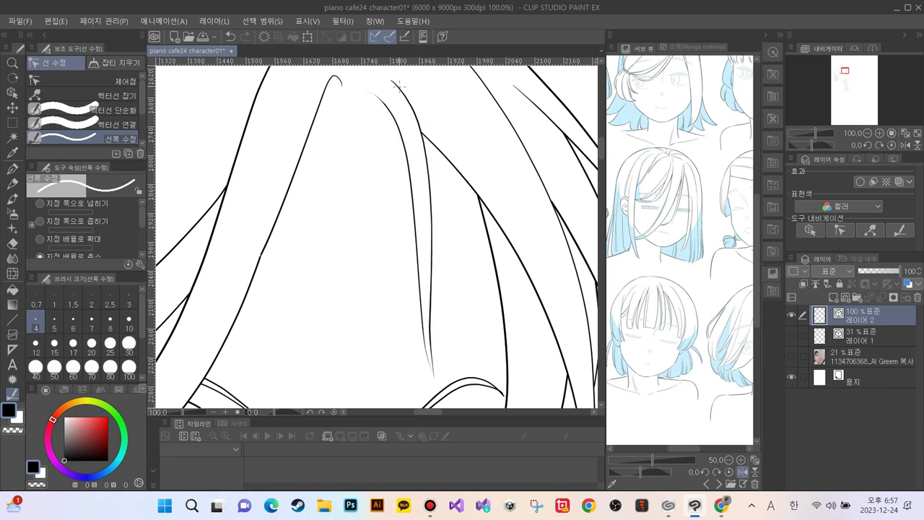
pyautogui.moveTo(399, 85); pyautogui.dragTo(424, 138)
pyautogui.moveTo(394, 85); pyautogui.dragTo(389, 79)
pyautogui.moveTo(431, 277); pyautogui.dragTo(432, 362)
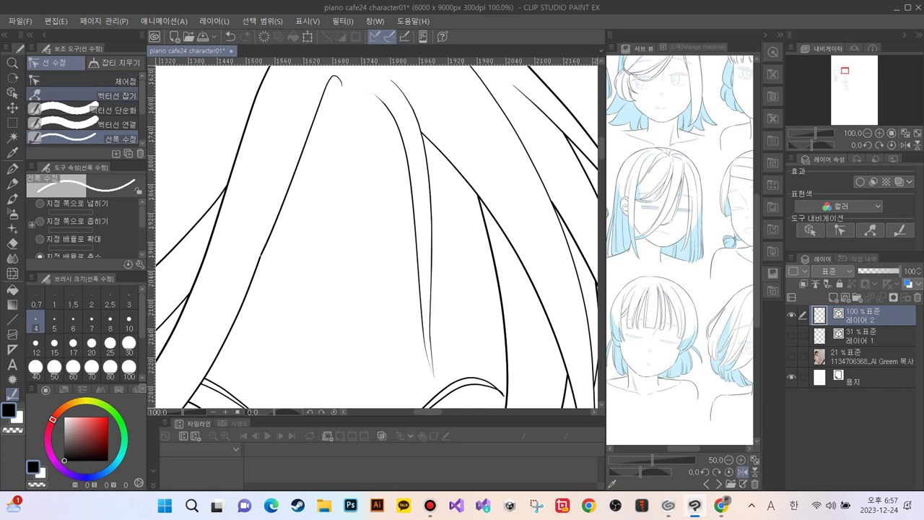
# Step: Simplify the lower part of the bang strand's right line down to its tip with the vector line simplification tool
pyautogui.click(87, 81)
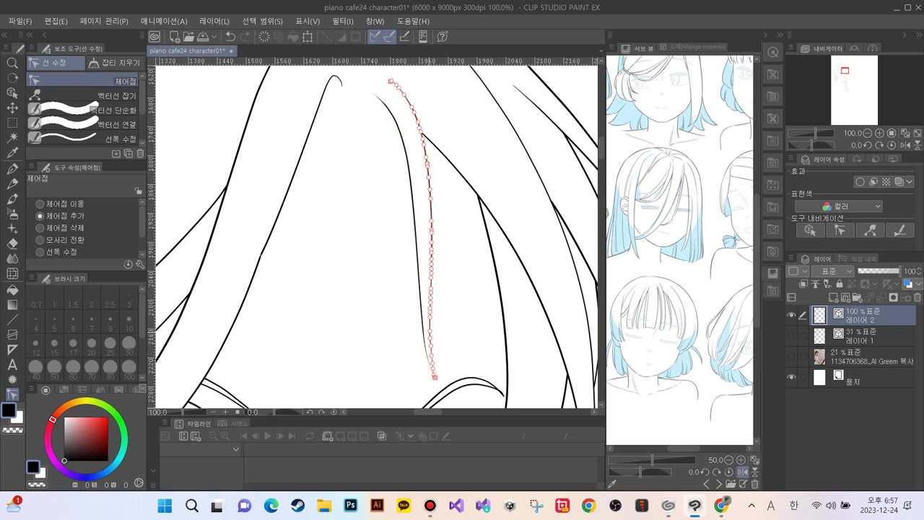
pyautogui.hotkey('ctrl', '+')
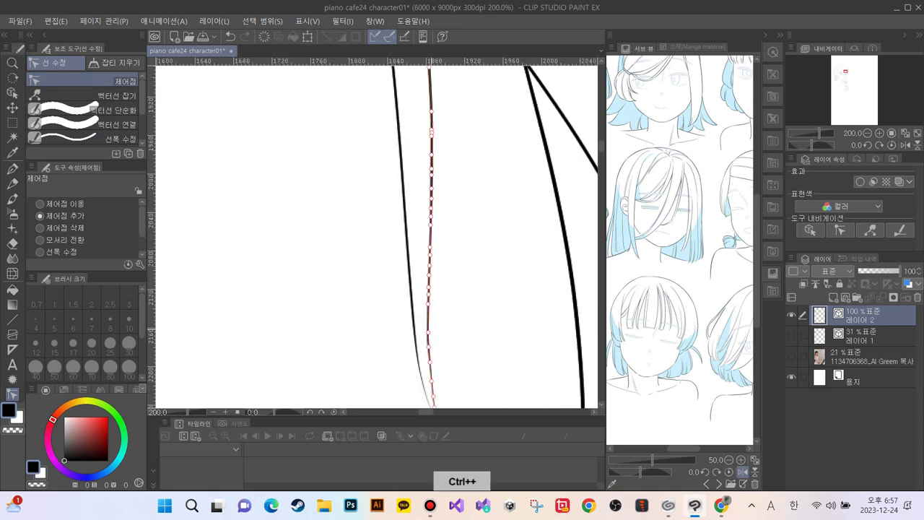
pyautogui.moveTo(430, 288); pyautogui.dragTo(428, 173)
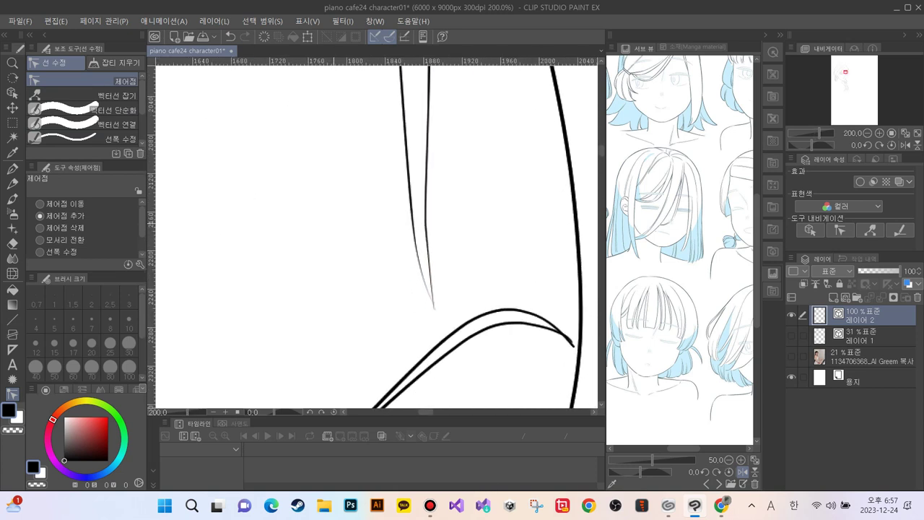
pyautogui.click(109, 110)
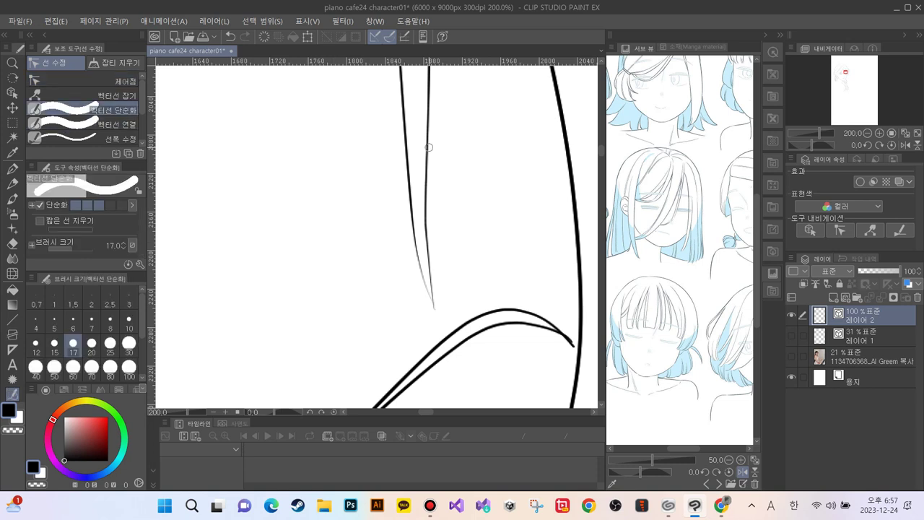
pyautogui.moveTo(427, 137); pyautogui.dragTo(436, 303)
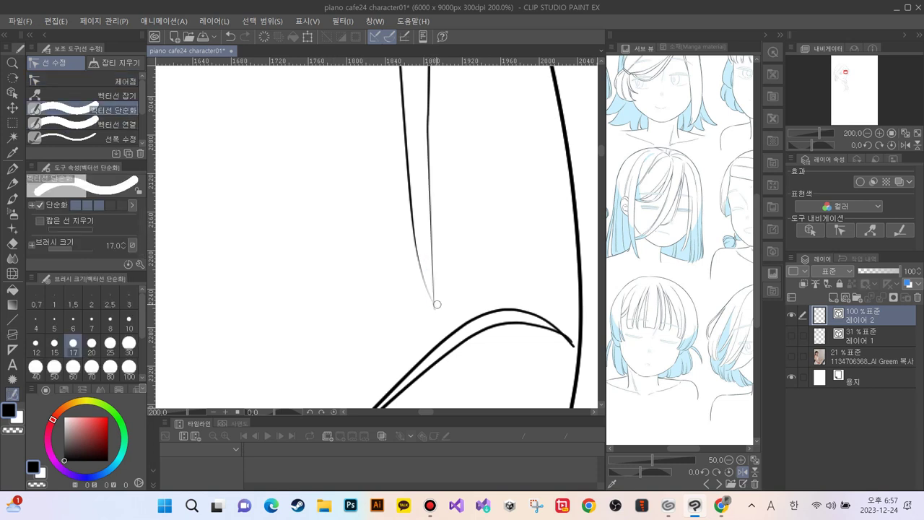
# Step: Smooth the lower part of the bang strand's right line by moving its remaining control points into an even curve
pyautogui.click(109, 81)
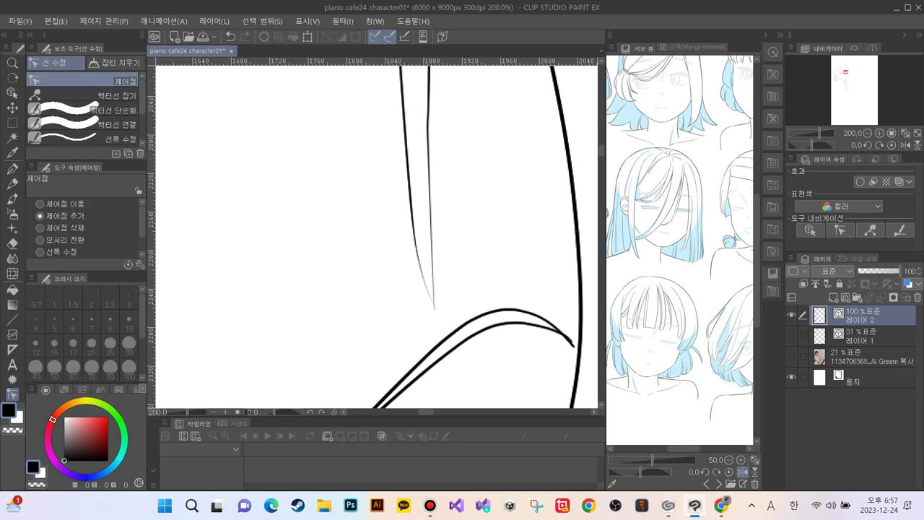
pyautogui.moveTo(427, 130); pyautogui.dragTo(429, 179)
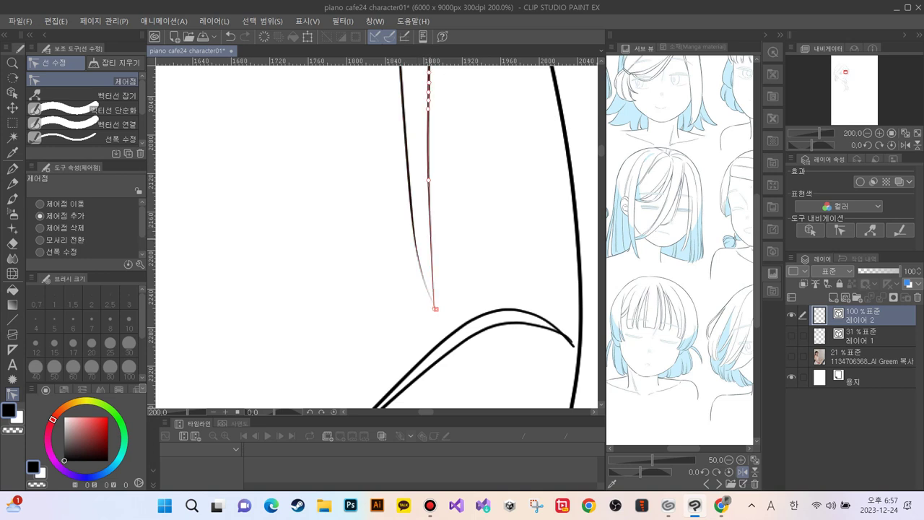
pyautogui.moveTo(429, 239); pyautogui.dragTo(429, 242)
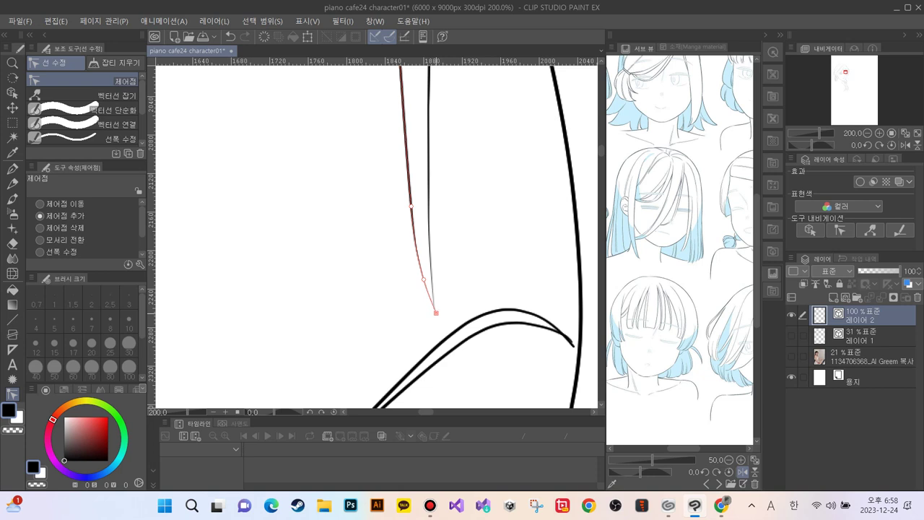
# Step: Adjust the lower end of the bang strand's left line and erase the excess line ends past the tip with the vector eraser
pyautogui.moveTo(436, 313); pyautogui.dragTo(444, 318)
pyautogui.hotkey('ctrl', 'z')
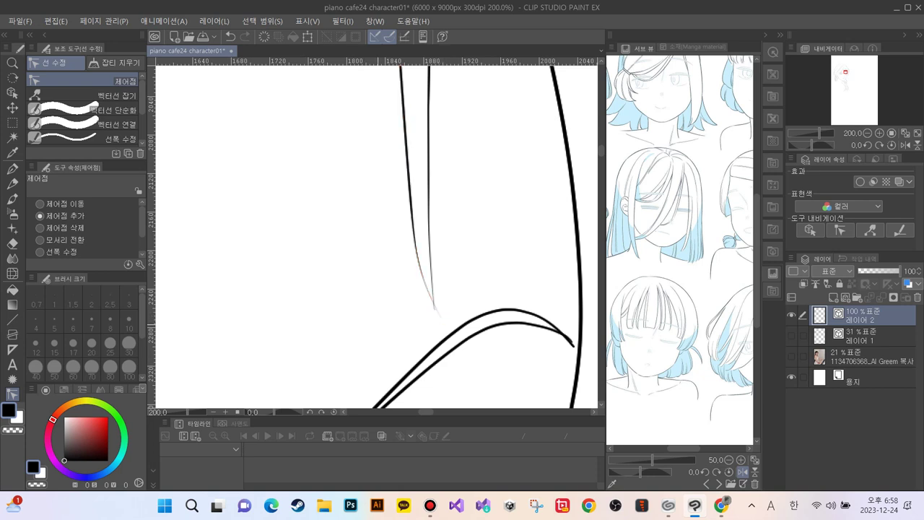
pyautogui.press('e')
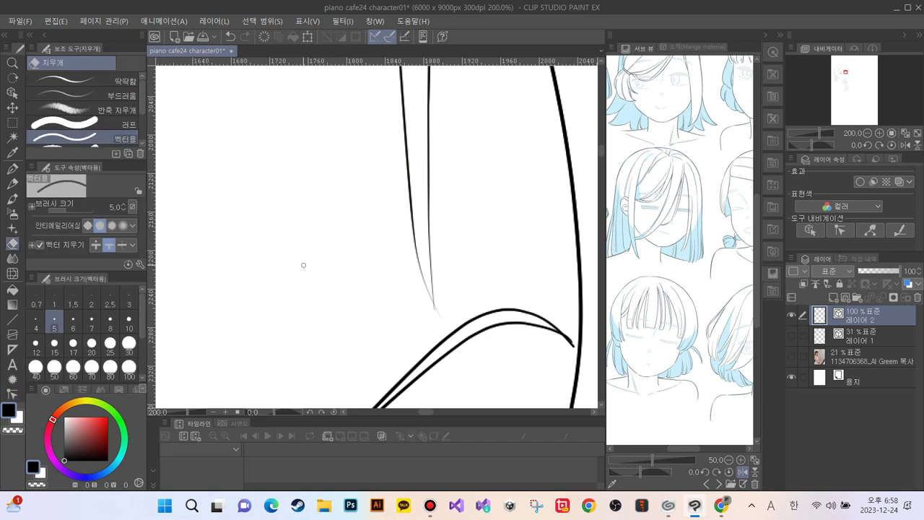
pyautogui.moveTo(441, 311)
pyautogui.mouseDown()
pyautogui.moveTo(427, 317)
pyautogui.moveTo(431, 310)
pyautogui.mouseUp()
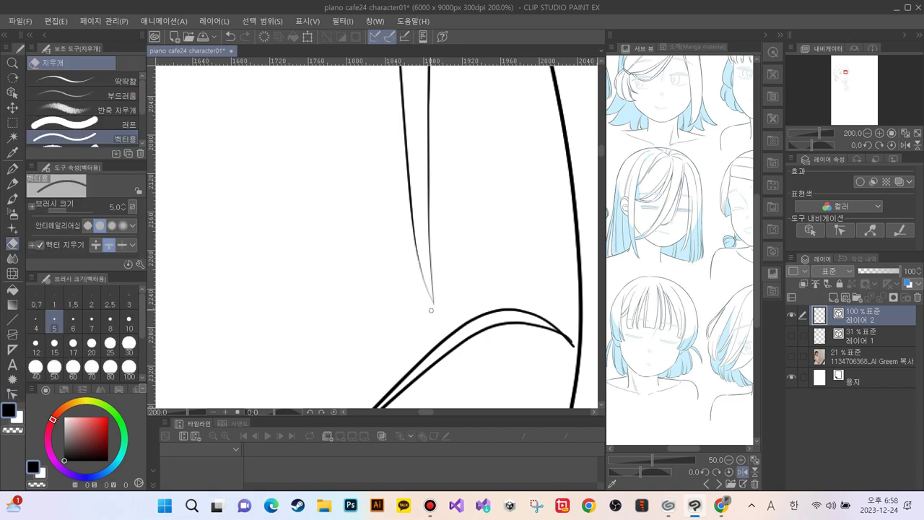
# Step: Reshape the hooked upper end of the long side-swept bang line beside the strand by pinching the vector line
pyautogui.press('y')
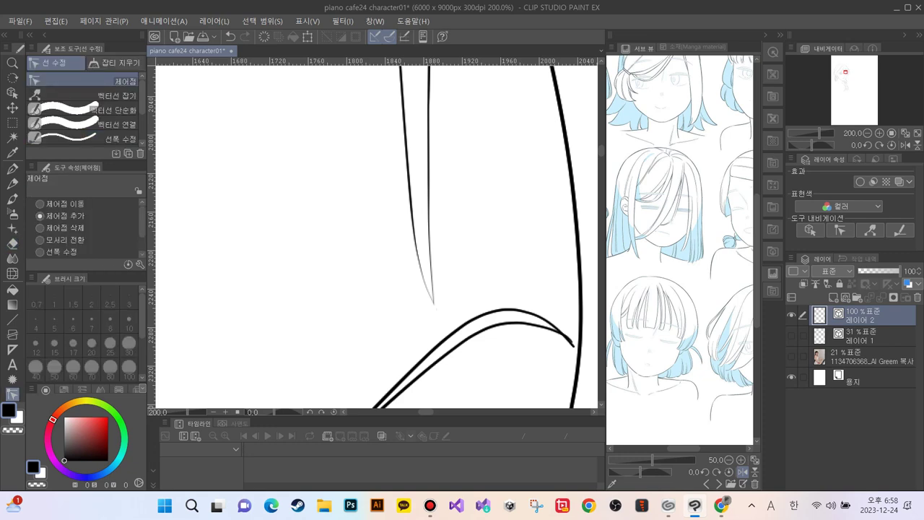
pyautogui.moveTo(433, 130); pyautogui.dragTo(432, 371)
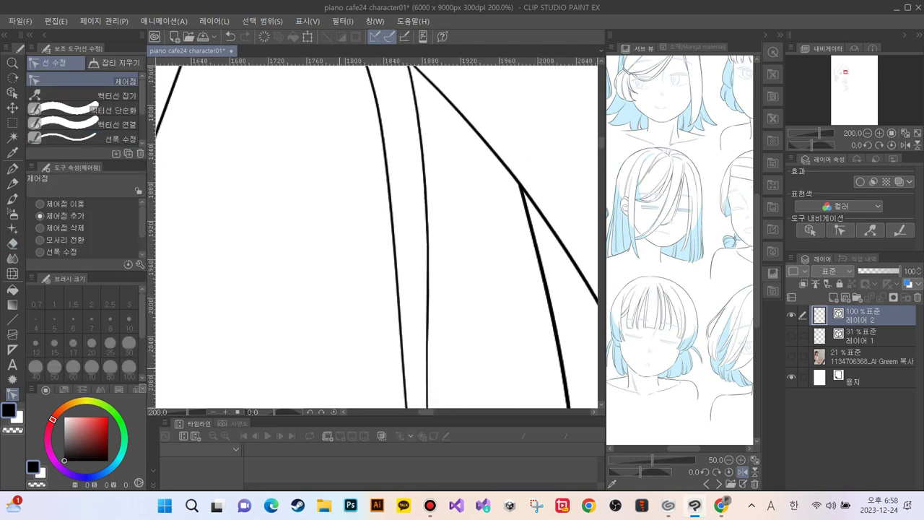
pyautogui.hotkey('ctrl', '-')
pyautogui.hotkey('ctrl', '-')
pyautogui.scroll(-2, 373, 233)
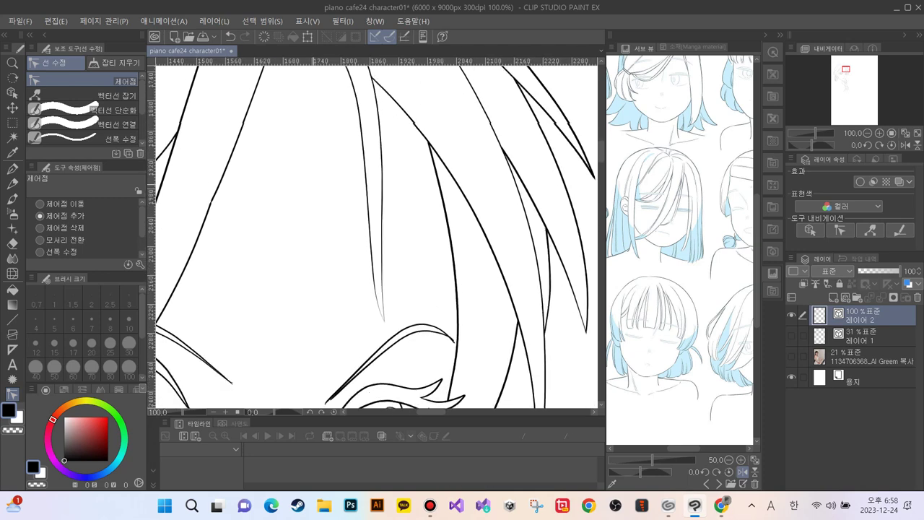
pyautogui.moveTo(375, 232)
pyautogui.mouseDown()
pyautogui.moveTo(371, 209)
pyautogui.moveTo(395, 351)
pyautogui.mouseUp()
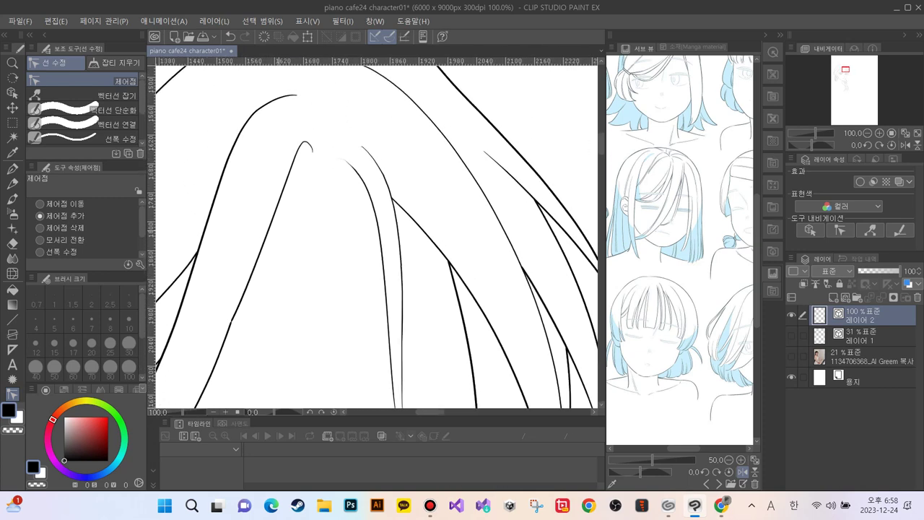
pyautogui.moveTo(305, 254); pyautogui.dragTo(377, 279)
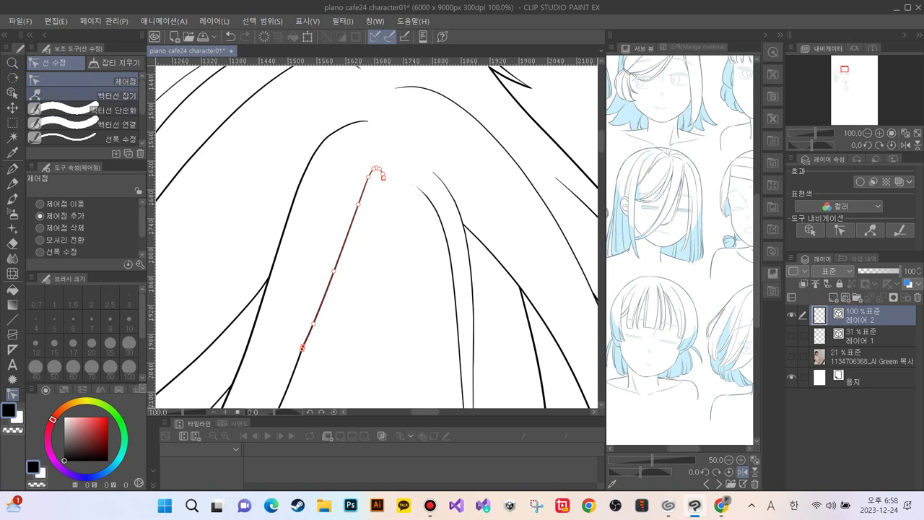
pyautogui.click(108, 94)
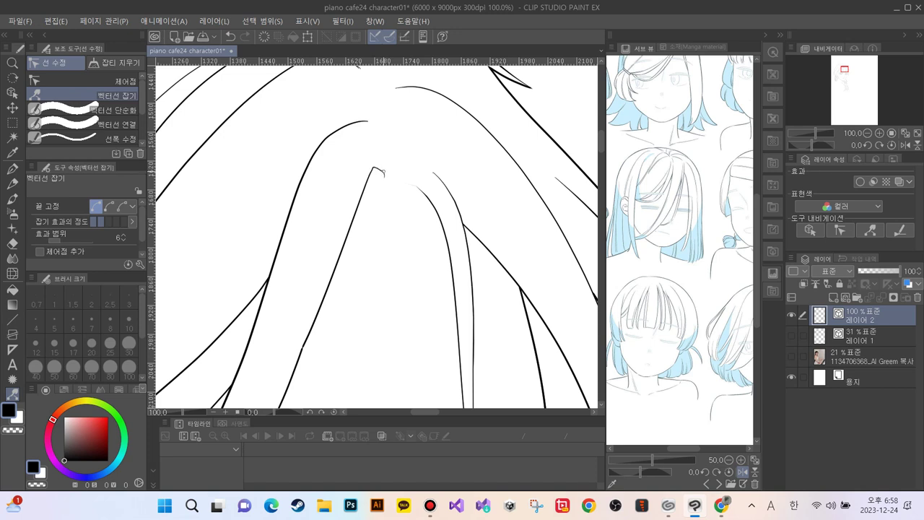
pyautogui.moveTo(373, 168); pyautogui.dragTo(375, 167)
# Step: Simplify the long side-swept bang line and lower its top control point to round the bend at the upper end
pyautogui.press('.')
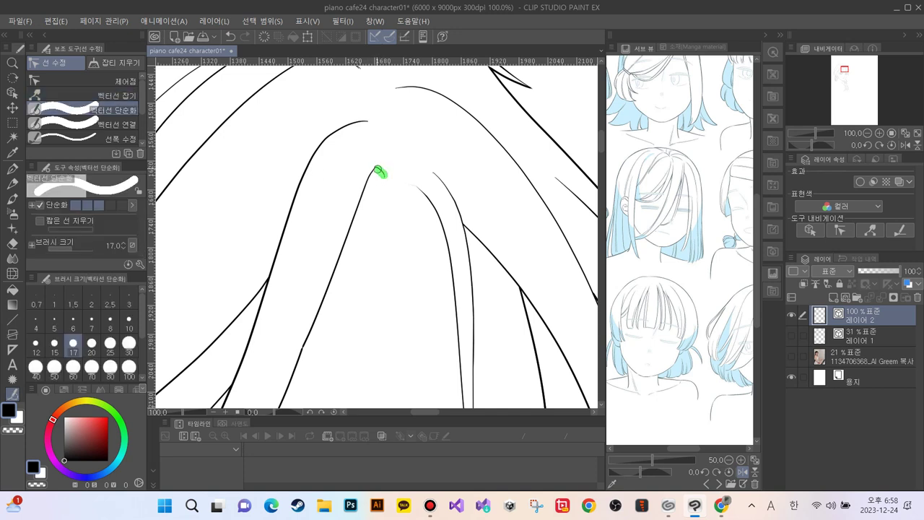
pyautogui.moveTo(377, 171); pyautogui.dragTo(281, 387)
pyautogui.click(87, 80)
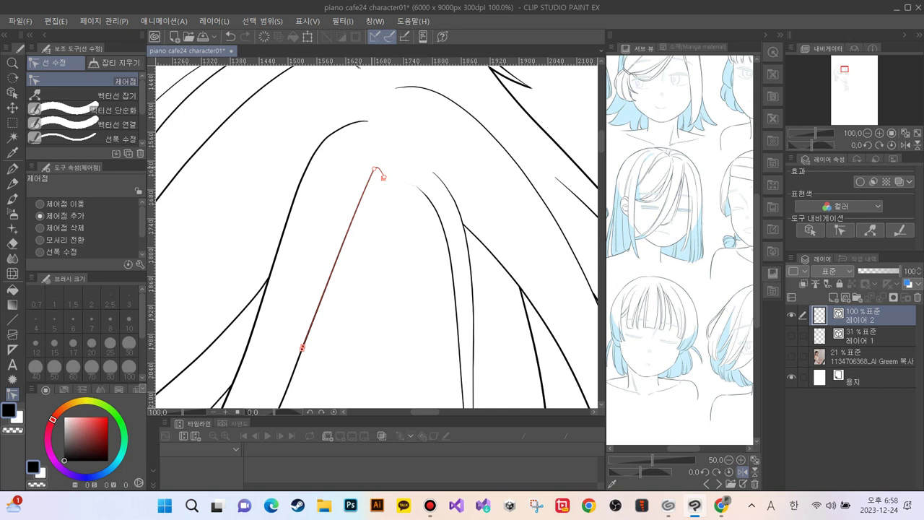
pyautogui.moveTo(373, 168)
pyautogui.mouseDown()
pyautogui.moveTo(361, 189)
pyautogui.moveTo(364, 181)
pyautogui.mouseUp()
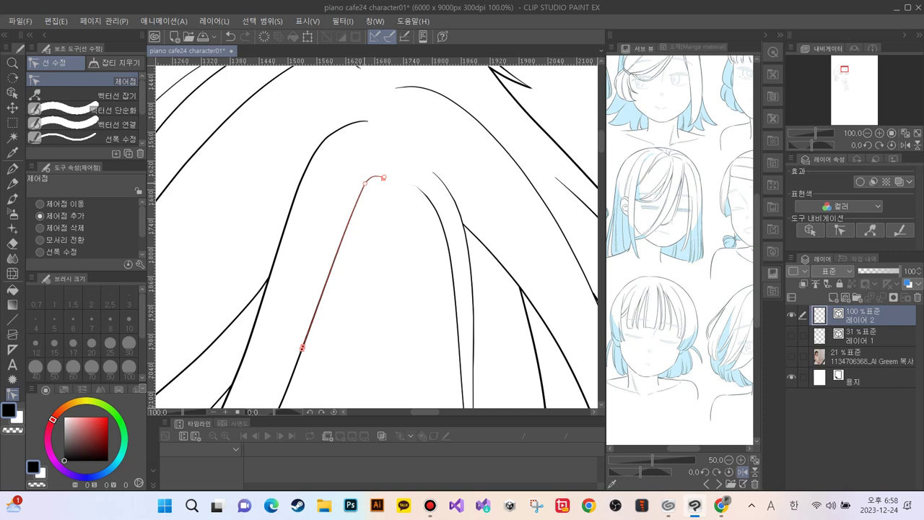
# Step: Extend the short hair line below the eyelashes past the swept bang's lower line by moving its end and control points into a curve
pyautogui.hotkey('ctrl', '-')
pyautogui.hotkey('ctrl', '-')
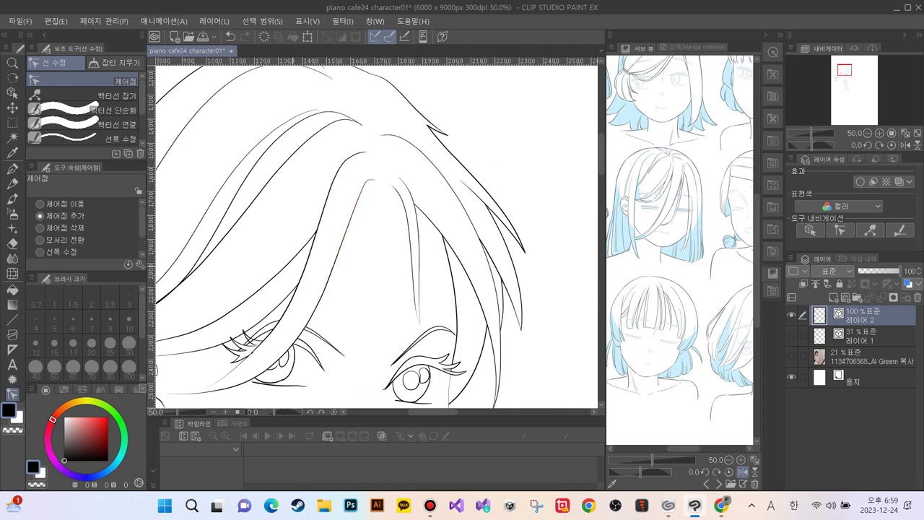
pyautogui.moveTo(340, 249); pyautogui.dragTo(363, 187)
pyautogui.hotkey('ctrl', '+')
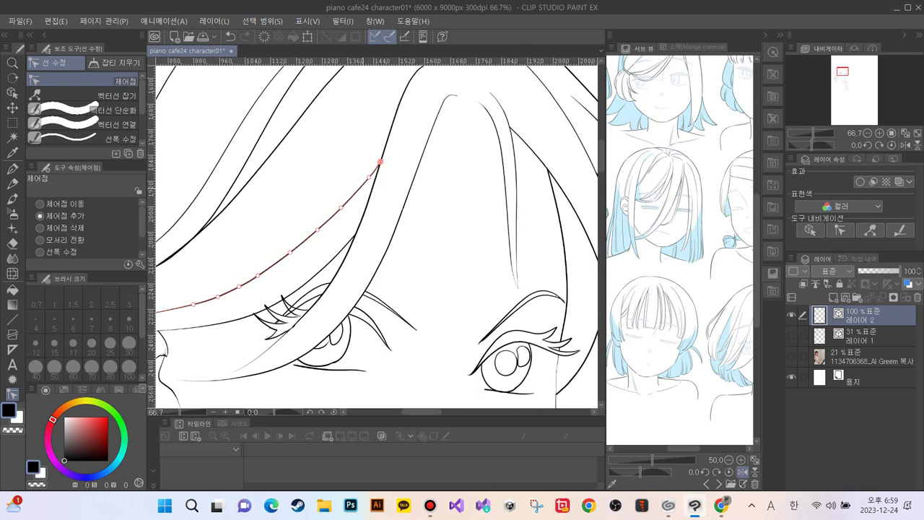
pyautogui.moveTo(259, 279); pyautogui.dragTo(327, 230)
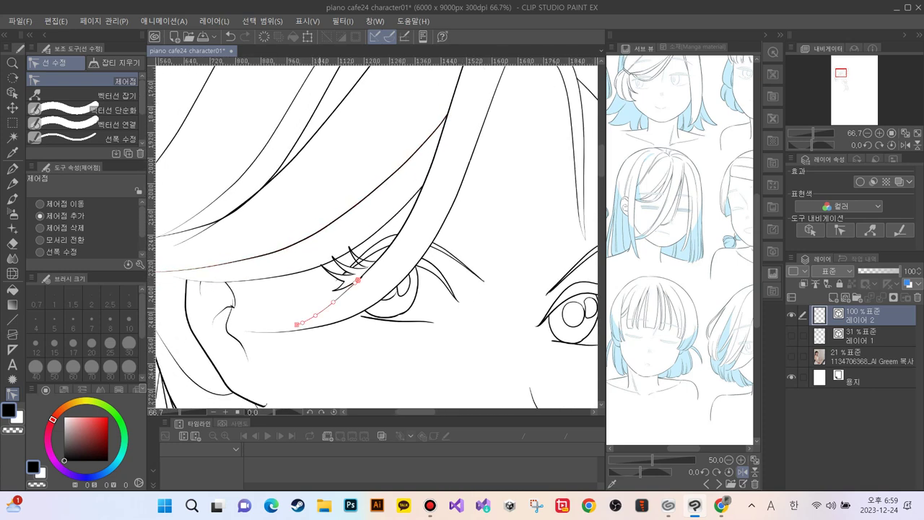
pyautogui.moveTo(297, 324); pyautogui.dragTo(248, 352)
pyautogui.moveTo(278, 322); pyautogui.dragTo(257, 339)
pyautogui.moveTo(315, 315); pyautogui.dragTo(303, 319)
pyautogui.moveTo(257, 338)
pyautogui.mouseDown()
pyautogui.moveTo(270, 330)
pyautogui.moveTo(223, 342)
pyautogui.moveTo(216, 331)
pyautogui.moveTo(249, 333)
pyautogui.mouseUp()
# Step: Erase the excess line ends beyond the swept bang's tip beside the ear with the vector eraser
pyautogui.hotkey('ctrl', '+')
pyautogui.hotkey('ctrl', '+')
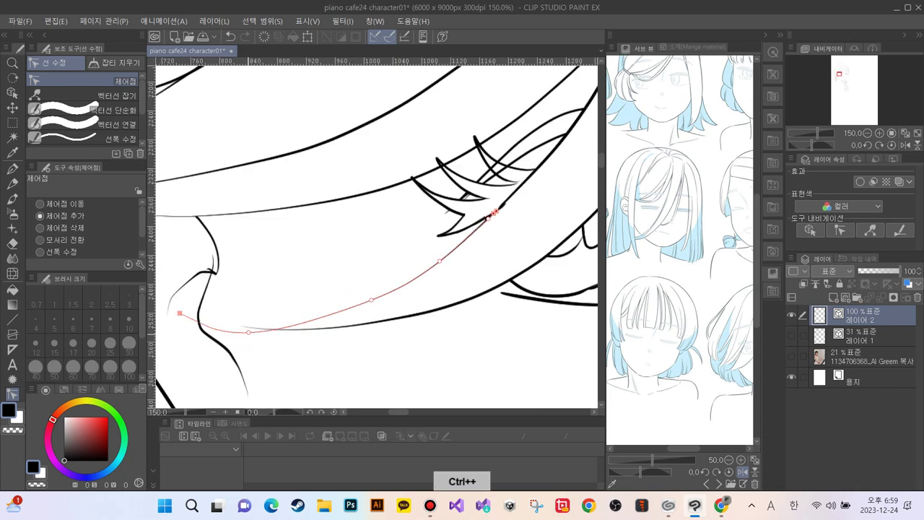
pyautogui.press('e')
pyautogui.click(224, 325)
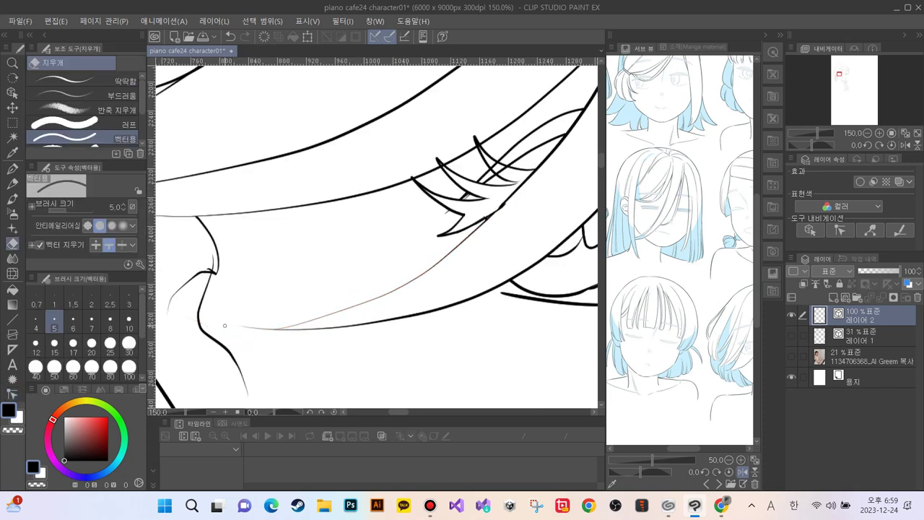
pyautogui.click(255, 330)
pyautogui.moveTo(395, 206); pyautogui.dragTo(288, 288)
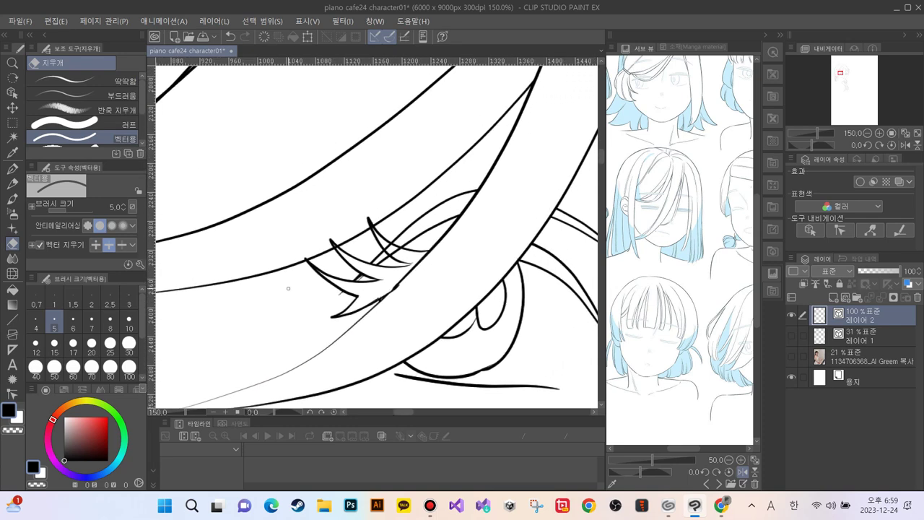
# Step: Examine the line art of the whole head, then the bangs and both eyes up close
pyautogui.hotkey('ctrl', '-')
pyautogui.hotkey('ctrl', '-')
pyautogui.hotkey('ctrl', '-')
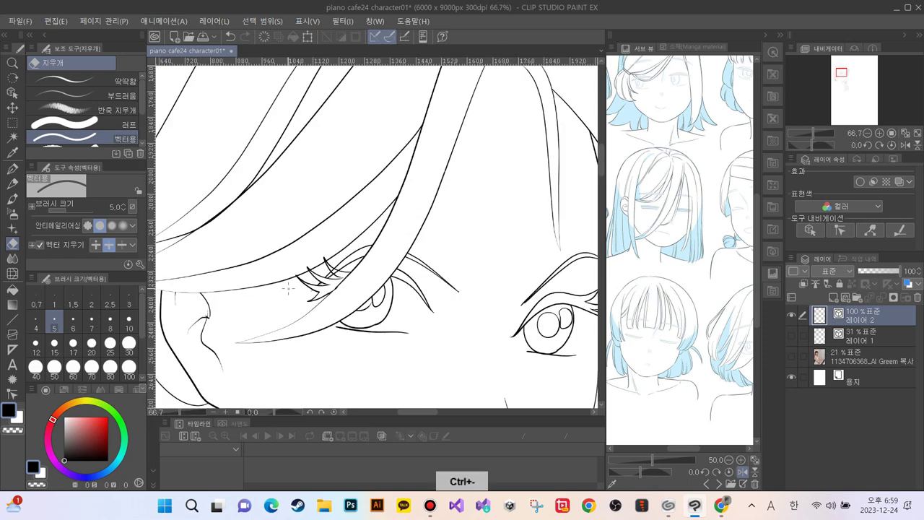
pyautogui.hotkey('ctrl', '-')
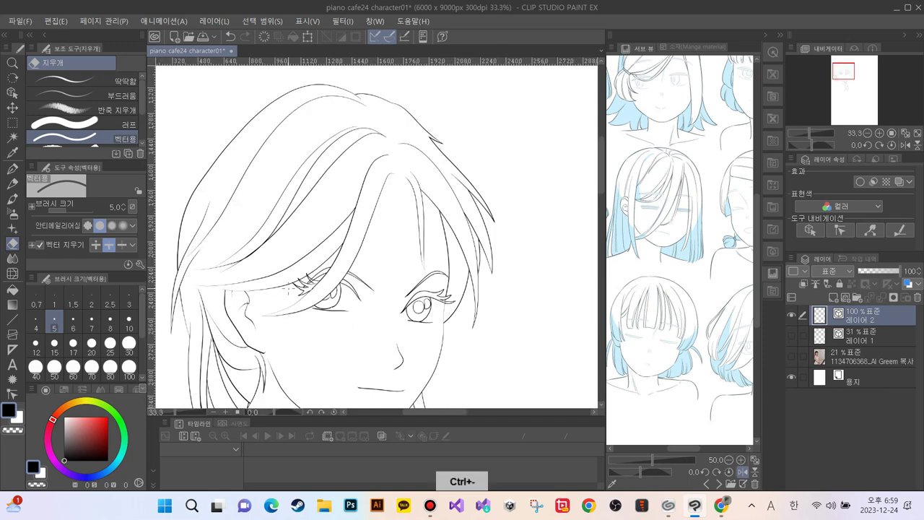
pyautogui.hotkey('ctrl', '+')
pyautogui.hotkey('ctrl', '-')
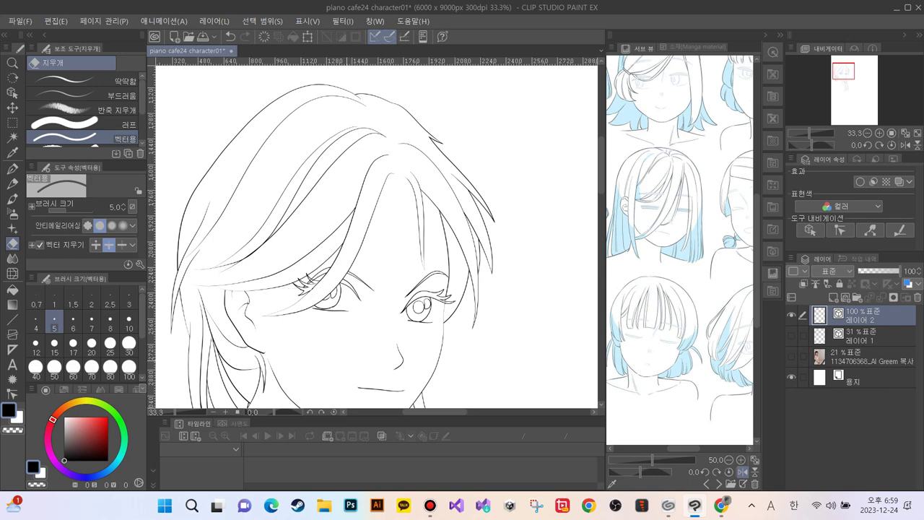
pyautogui.moveTo(343, 358); pyautogui.dragTo(309, 347)
pyautogui.hotkey('ctrl', '+')
pyautogui.hotkey('ctrl', '+')
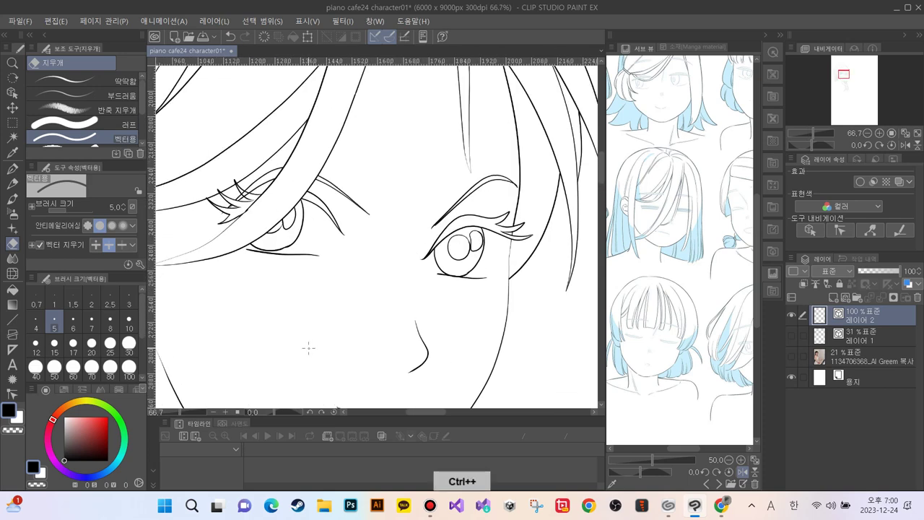
pyautogui.moveTo(389, 286); pyautogui.dragTo(341, 331)
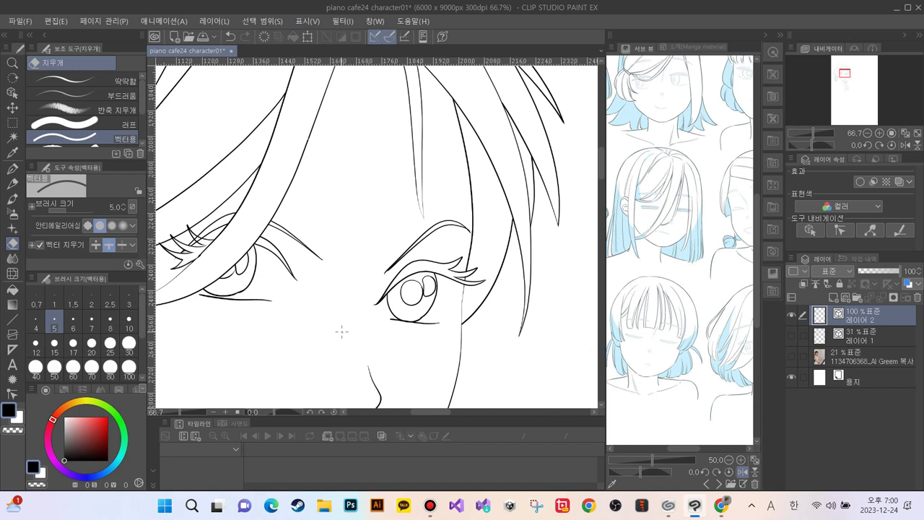
# Step: Try to extend the outer end of the fully visible eye's lower lid line by moving its control points
pyautogui.click(12, 393)
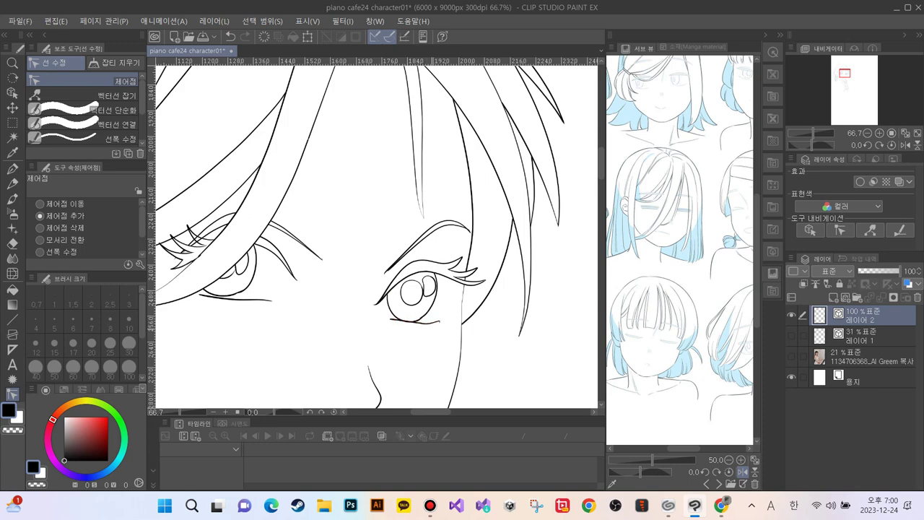
pyautogui.hotkey('ctrl', '+')
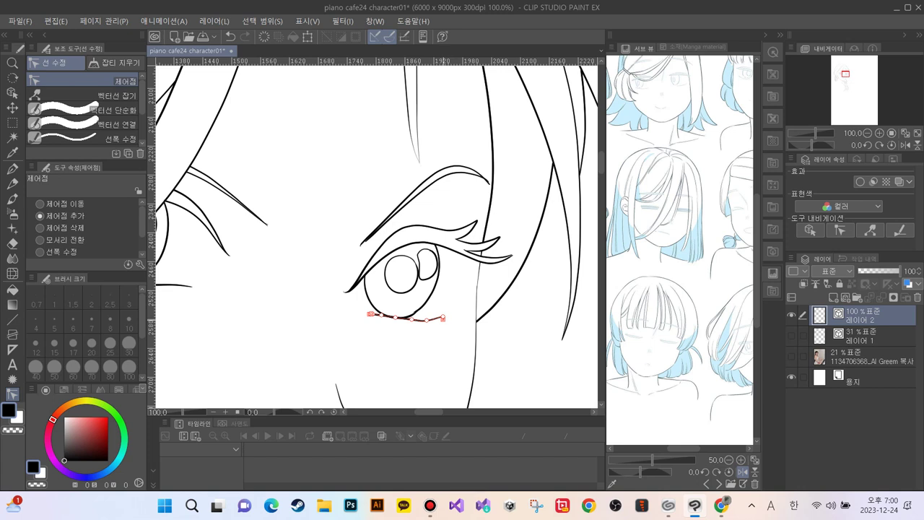
pyautogui.moveTo(442, 318)
pyautogui.mouseDown()
pyautogui.moveTo(462, 298)
pyautogui.moveTo(450, 315)
pyautogui.moveTo(472, 342)
pyautogui.moveTo(450, 317)
pyautogui.mouseUp()
pyautogui.moveTo(451, 314); pyautogui.dragTo(508, 330)
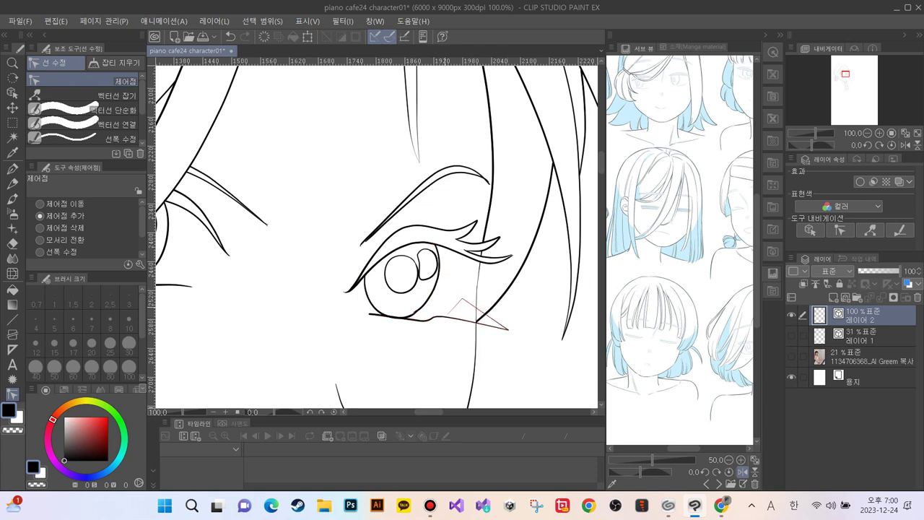
pyautogui.moveTo(463, 298)
pyautogui.mouseDown()
pyautogui.moveTo(486, 281)
pyautogui.moveTo(455, 280)
pyautogui.moveTo(455, 316)
pyautogui.moveTo(462, 297)
pyautogui.mouseUp()
pyautogui.hotkey('ctrl', 'z')
pyautogui.hotkey('ctrl', 'z')
# Step: Simplify the fully visible eye's lower lid line and reshape it into a shallow curve with its outer end raised
pyautogui.click(109, 110)
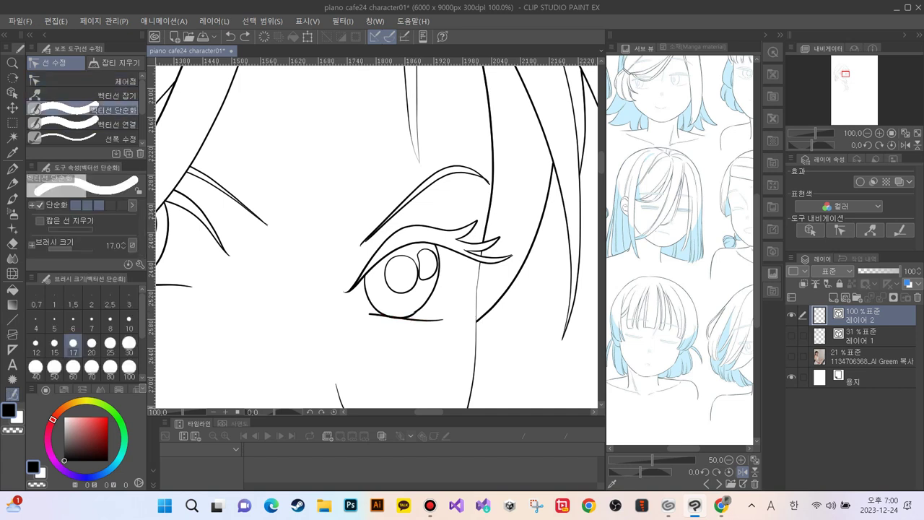
pyautogui.moveTo(447, 318); pyautogui.dragTo(364, 311)
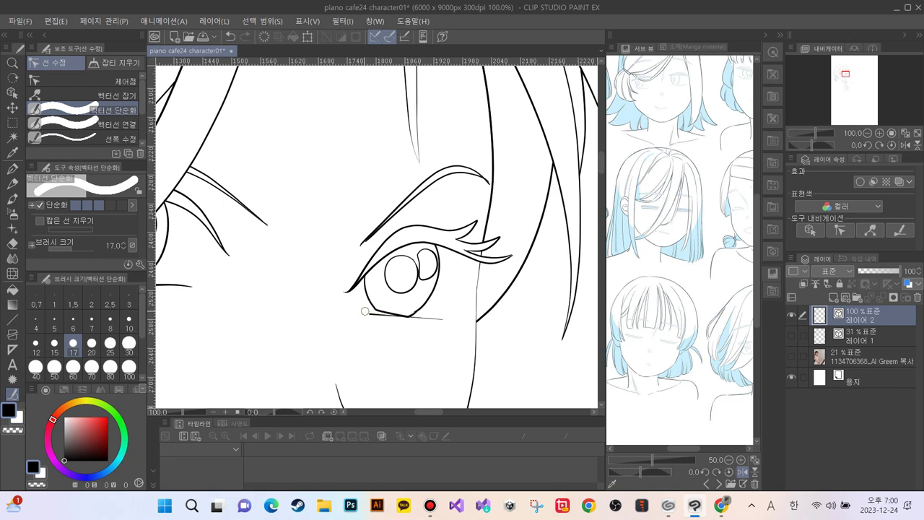
pyautogui.click(108, 80)
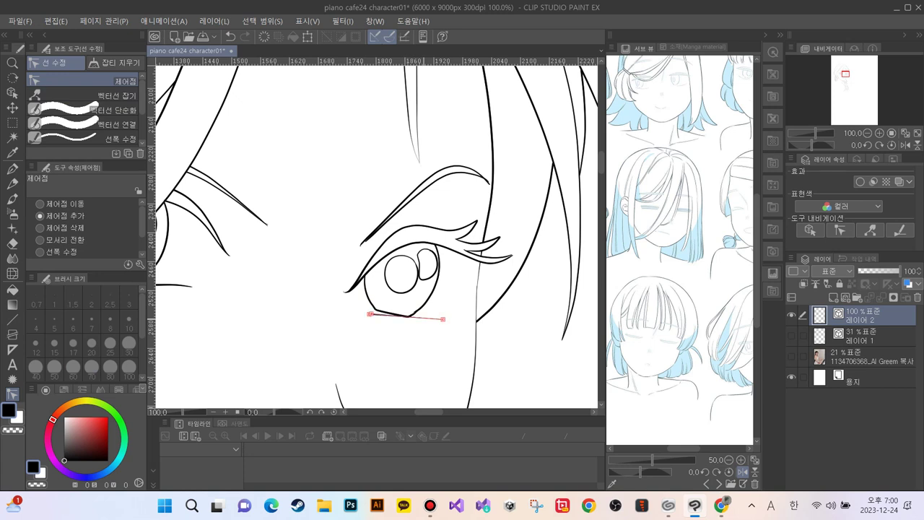
pyautogui.moveTo(416, 317)
pyautogui.mouseDown()
pyautogui.moveTo(416, 328)
pyautogui.moveTo(413, 321)
pyautogui.mouseUp()
pyautogui.moveTo(370, 314); pyautogui.dragTo(361, 317)
pyautogui.moveTo(443, 318); pyautogui.dragTo(443, 315)
pyautogui.hotkey('ctrl', '+')
pyautogui.hotkey('ctrl', '+')
pyautogui.moveTo(451, 316); pyautogui.dragTo(468, 301)
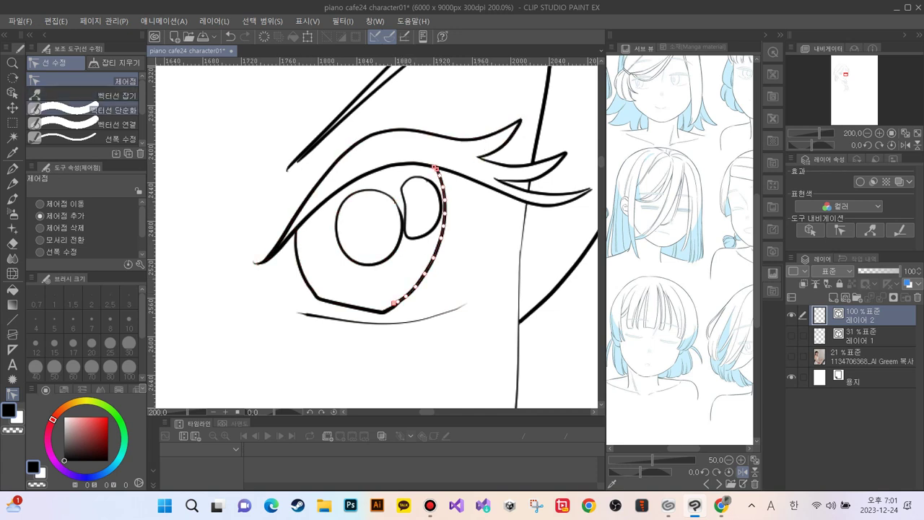
# Step: Simplify the vector lines of the fully visible eye's iris outline along its outer side and bottom
pyautogui.click(86, 109)
pyautogui.moveTo(444, 229)
pyautogui.mouseDown()
pyautogui.moveTo(427, 271)
pyautogui.moveTo(399, 304)
pyautogui.moveTo(354, 312)
pyautogui.moveTo(310, 276)
pyautogui.moveTo(296, 243)
pyautogui.moveTo(338, 303)
pyautogui.moveTo(381, 307)
pyautogui.moveTo(303, 276)
pyautogui.moveTo(314, 292)
pyautogui.mouseUp()
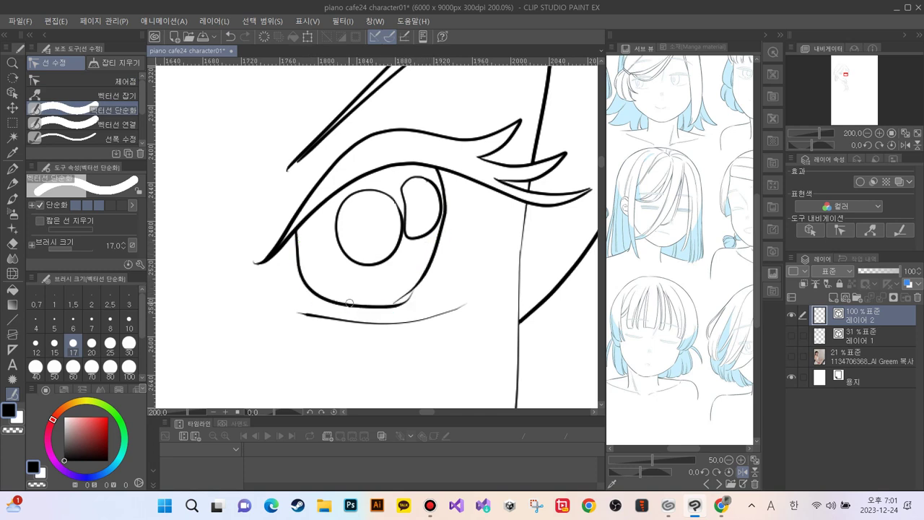
pyautogui.moveTo(438, 172)
pyautogui.mouseDown()
pyautogui.moveTo(435, 257)
pyautogui.moveTo(396, 308)
pyautogui.moveTo(359, 308)
pyautogui.moveTo(303, 287)
pyautogui.moveTo(299, 241)
pyautogui.mouseUp()
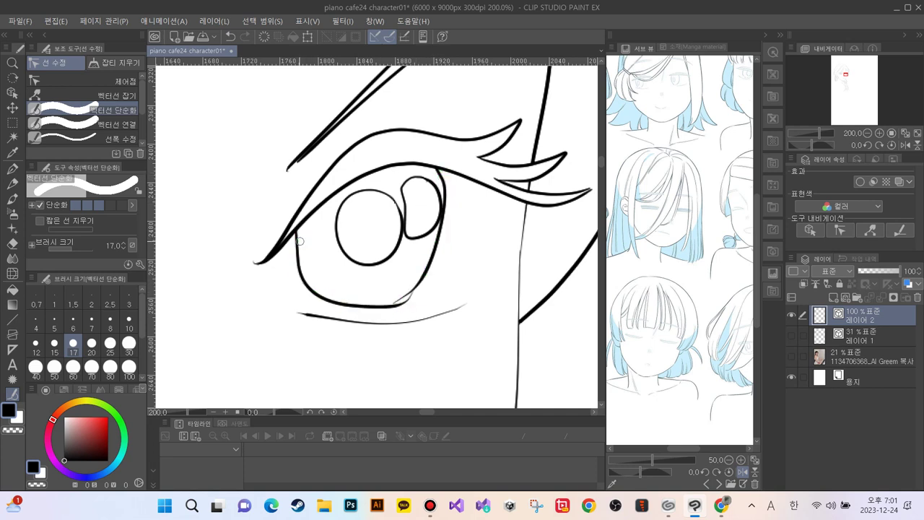
# Step: Round out the outer side of the iris outline by moving its control points and its lower end onto the bottom line
pyautogui.click(116, 81)
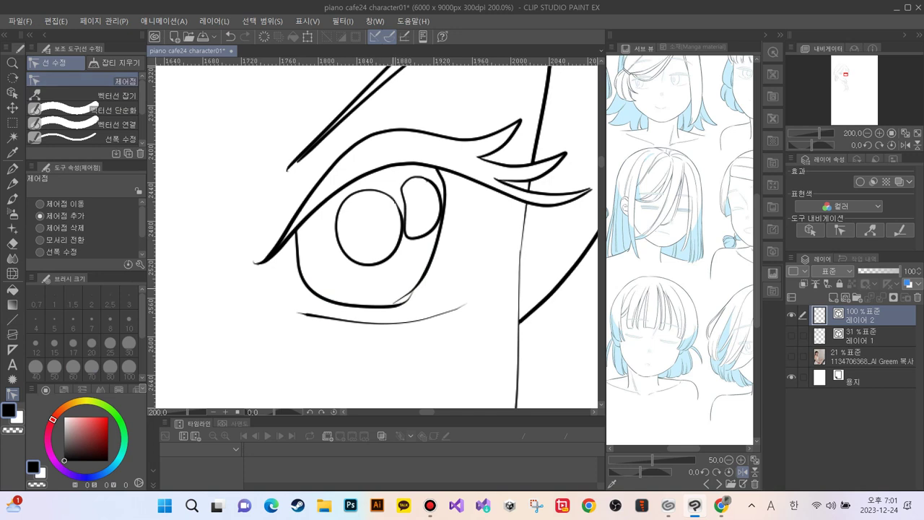
pyautogui.moveTo(436, 240)
pyautogui.mouseDown()
pyautogui.moveTo(447, 244)
pyautogui.moveTo(445, 237)
pyautogui.mouseUp()
pyautogui.moveTo(445, 199); pyautogui.dragTo(448, 203)
pyautogui.moveTo(424, 273); pyautogui.dragTo(428, 275)
pyautogui.moveTo(445, 237); pyautogui.dragTo(429, 279)
pyautogui.click(408, 298)
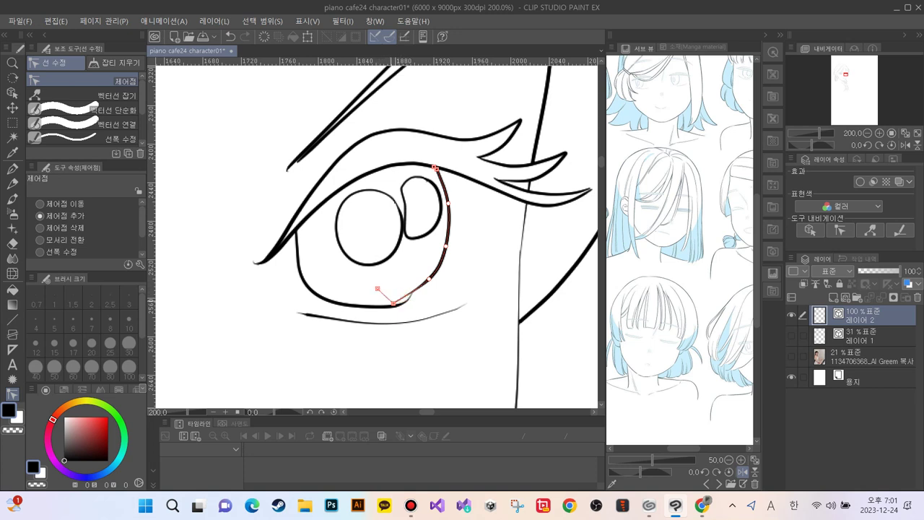
pyautogui.moveTo(394, 303); pyautogui.dragTo(413, 295)
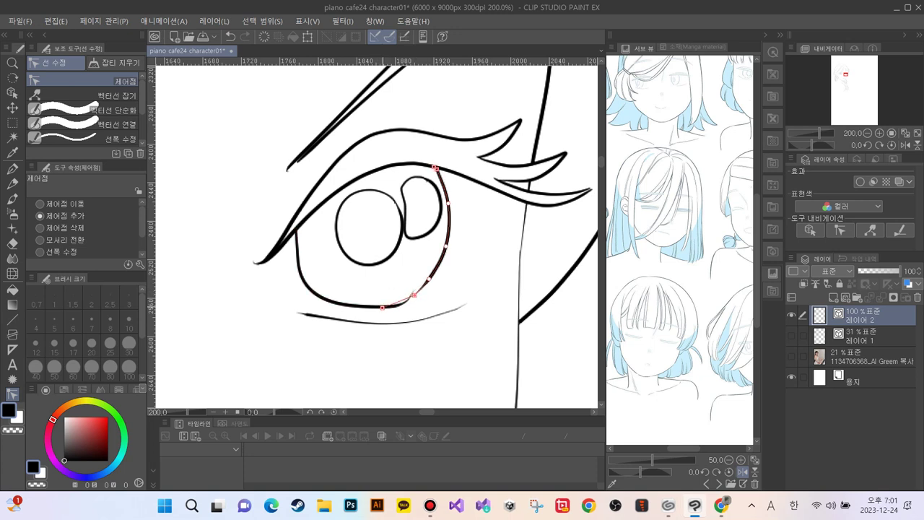
# Step: Extend the iris's bottom line up along the outer side line and adjust both lines' control points so they join smoothly
pyautogui.click(377, 306)
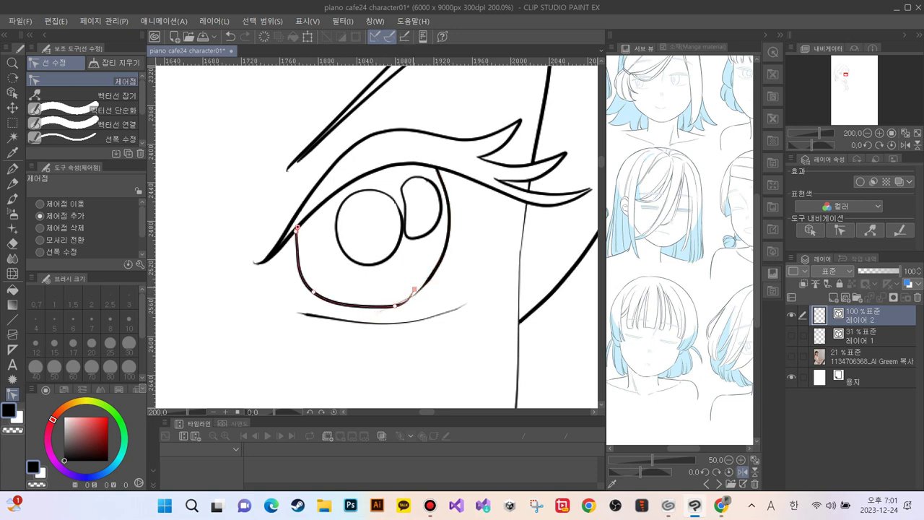
pyautogui.moveTo(414, 290)
pyautogui.mouseDown()
pyautogui.moveTo(432, 285)
pyautogui.moveTo(390, 304)
pyautogui.moveTo(427, 283)
pyautogui.mouseUp()
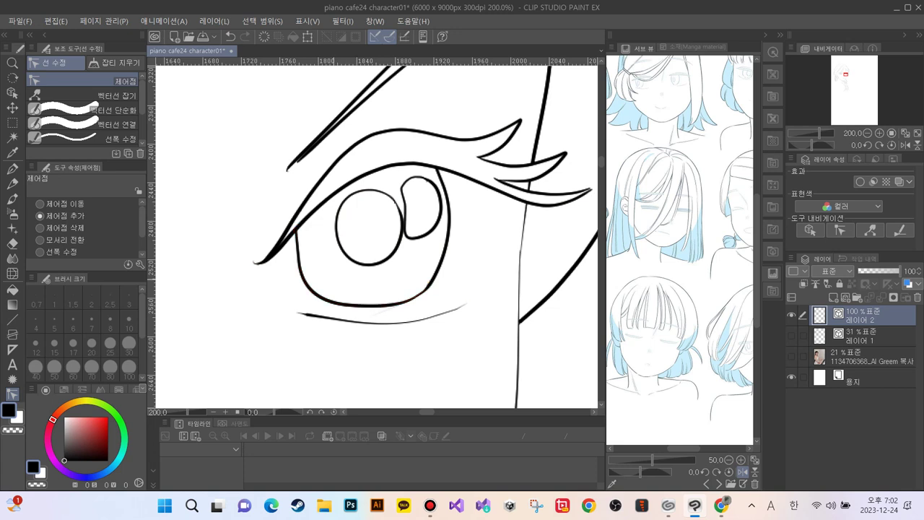
pyautogui.press('e')
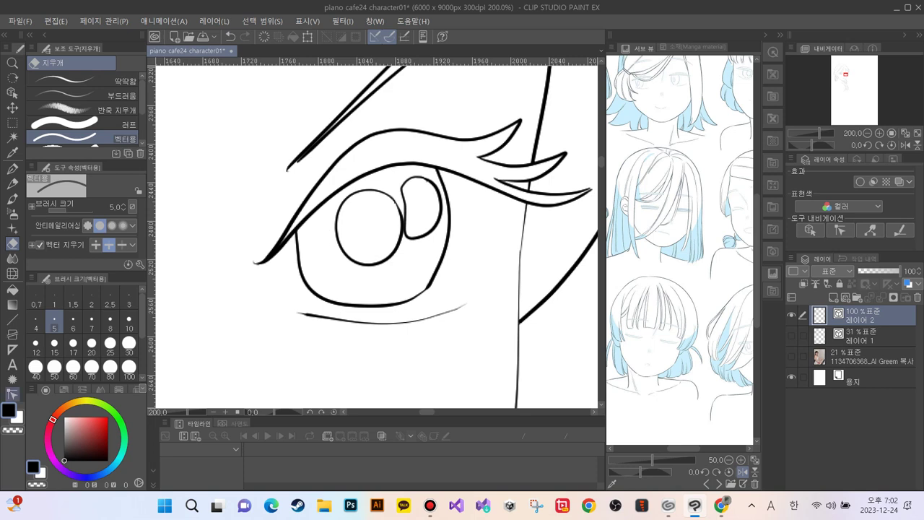
pyautogui.click(13, 394)
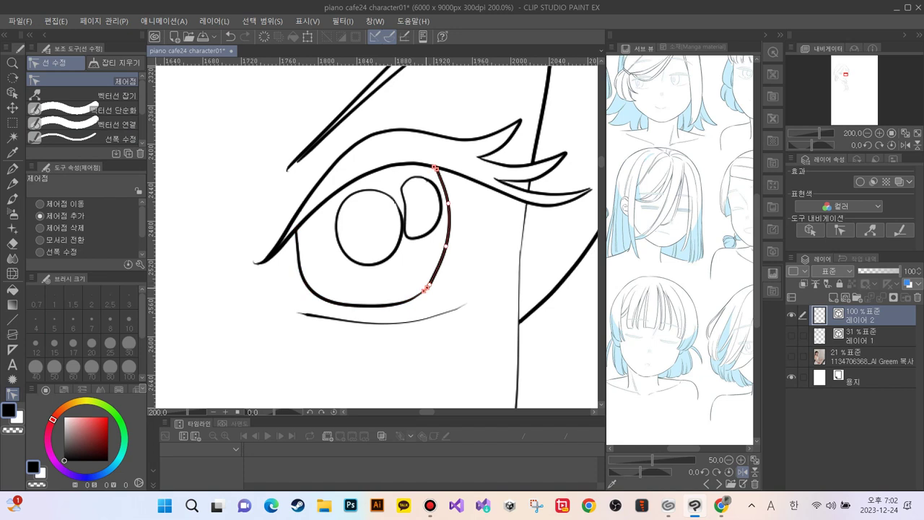
pyautogui.moveTo(426, 287); pyautogui.dragTo(411, 299)
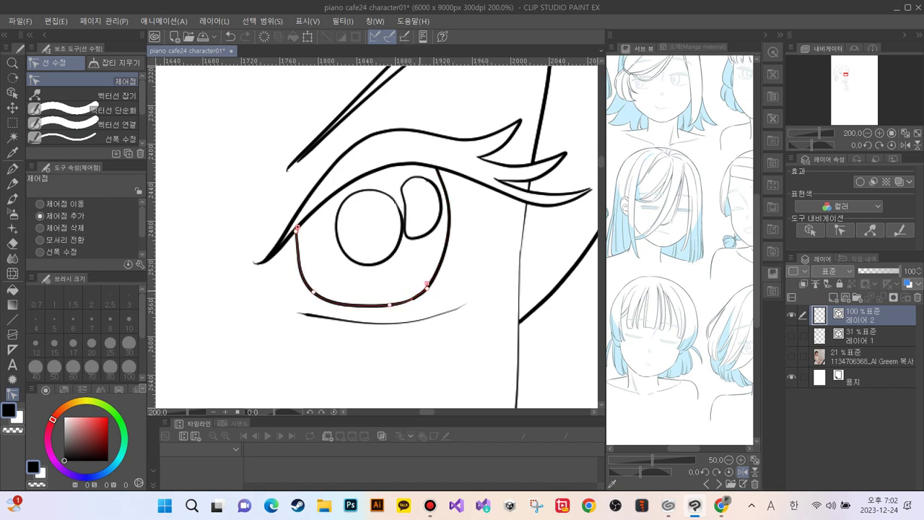
pyautogui.moveTo(412, 298); pyautogui.dragTo(413, 300)
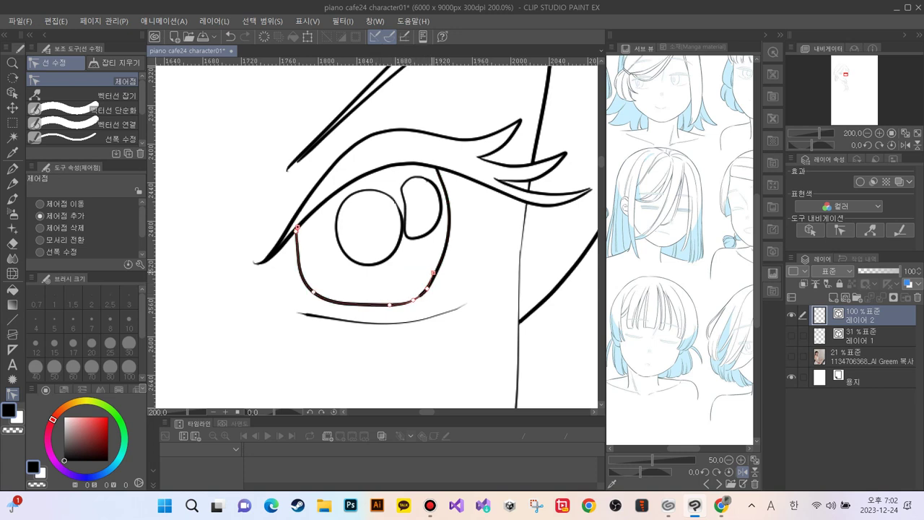
pyautogui.click(435, 275)
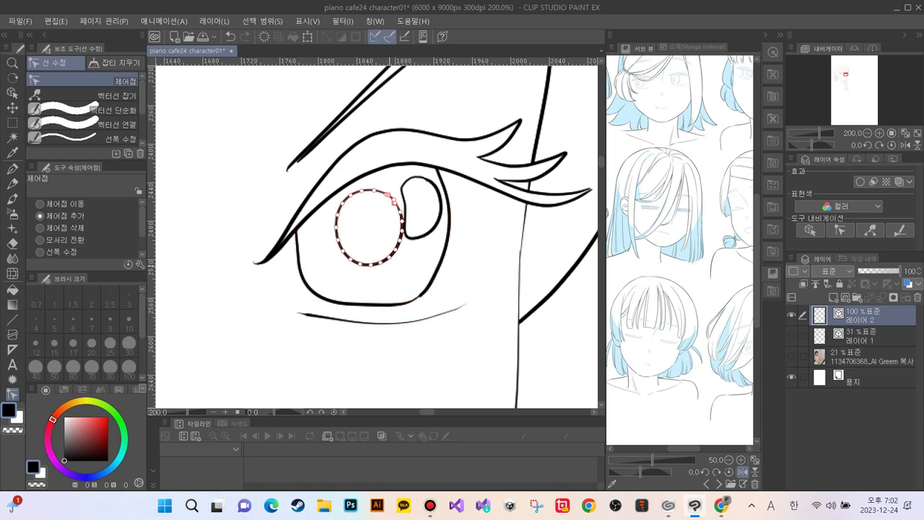
pyautogui.click(417, 296)
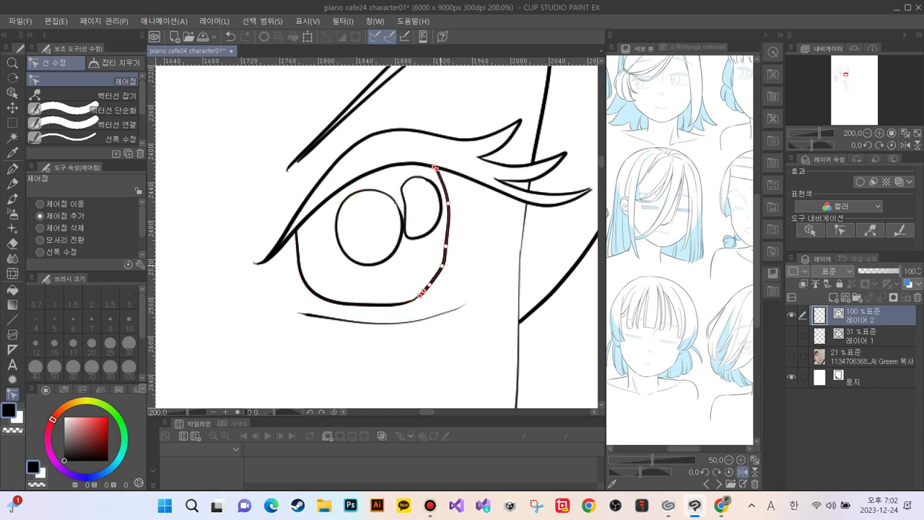
pyautogui.moveTo(446, 246); pyautogui.dragTo(449, 237)
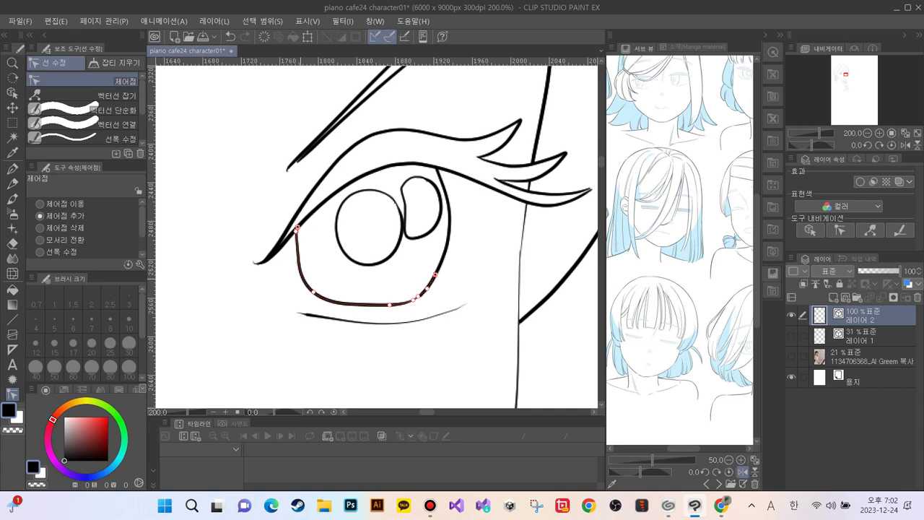
# Step: Round the bottom of the iris outline by adding a control point and repositioning the existing ones
pyautogui.moveTo(313, 292); pyautogui.dragTo(318, 289)
pyautogui.moveTo(390, 305); pyautogui.dragTo(384, 308)
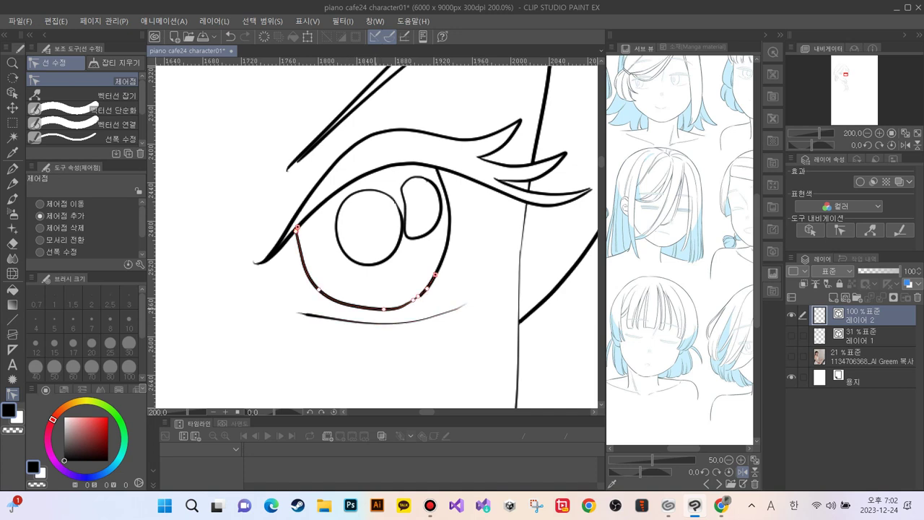
pyautogui.click(351, 307)
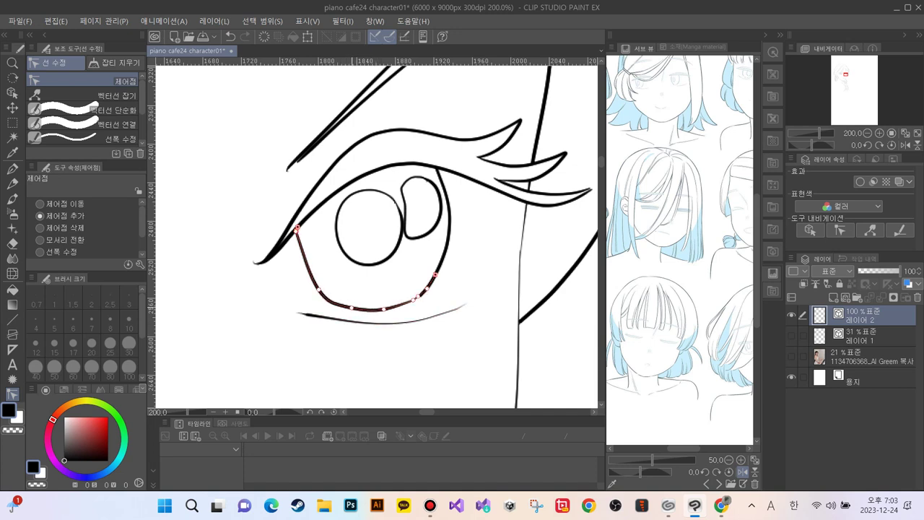
pyautogui.moveTo(318, 289); pyautogui.dragTo(314, 282)
pyautogui.hotkey('ctrl', '-')
pyautogui.hotkey('ctrl', '-')
pyautogui.hotkey('ctrl', '-')
pyautogui.hotkey('ctrl', '-')
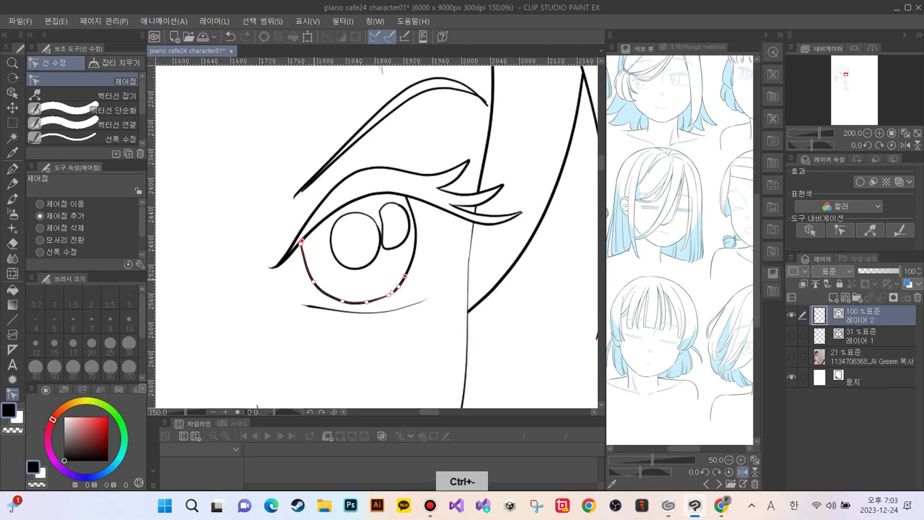
pyautogui.hotkey('ctrl', '+')
pyautogui.hotkey('ctrl', '+')
pyautogui.hotkey('ctrl', '+')
pyautogui.hotkey('ctrl', '+')
pyautogui.hotkey('ctrl', '+')
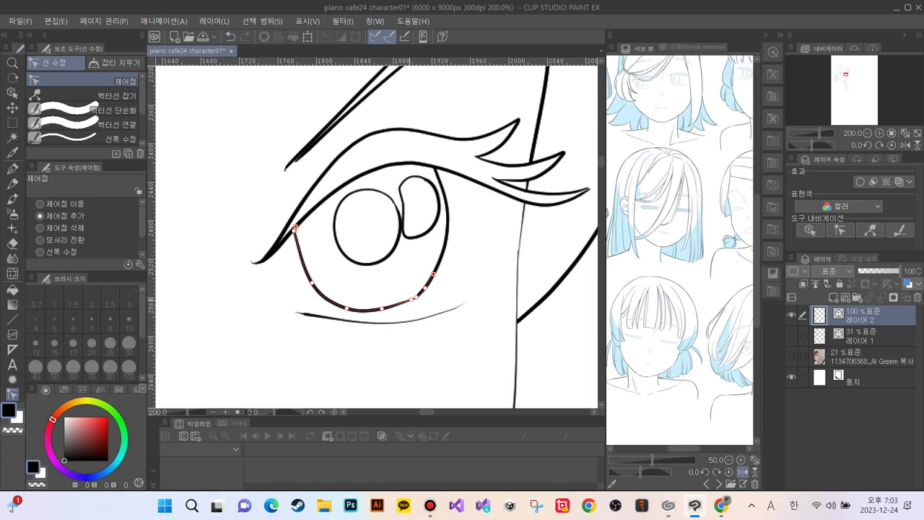
pyautogui.moveTo(412, 300)
pyautogui.mouseDown()
pyautogui.moveTo(419, 295)
pyautogui.moveTo(411, 300)
pyautogui.mouseUp()
# Step: Examine the reshaped eye up close, then compare both eyes within the whole face
pyautogui.hotkey('ctrl', '-')
pyautogui.hotkey('ctrl', '-')
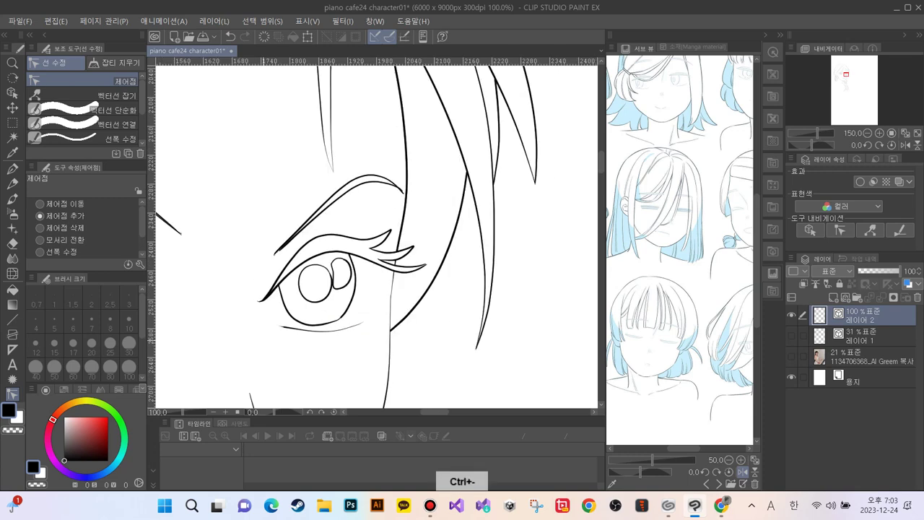
pyautogui.hotkey('ctrl', '+')
pyautogui.hotkey('ctrl', '+')
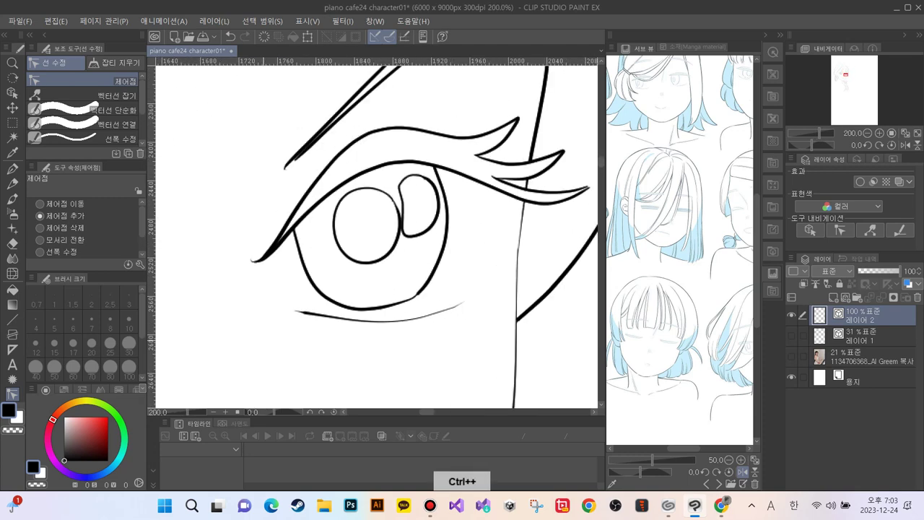
pyautogui.hotkey('ctrl', '-')
pyautogui.hotkey('ctrl', '-')
pyautogui.hotkey('ctrl', '-')
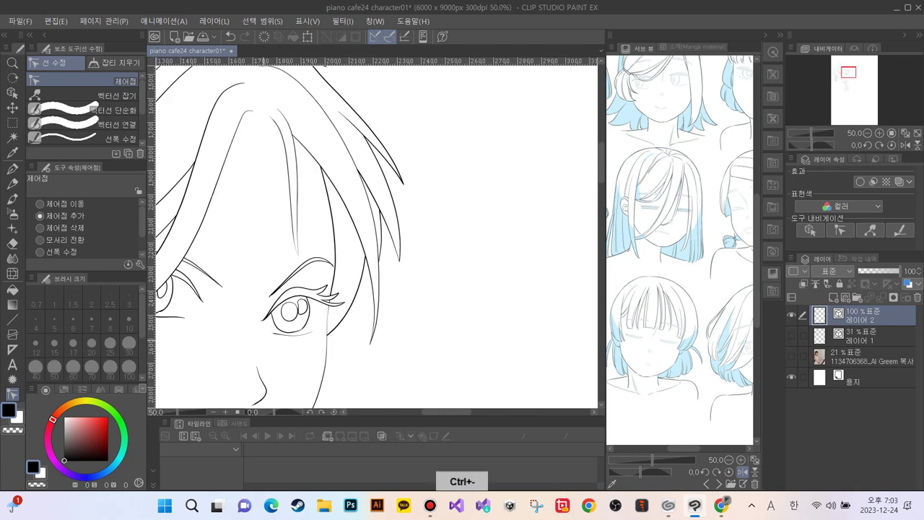
pyautogui.moveTo(240, 274); pyautogui.dragTo(361, 236)
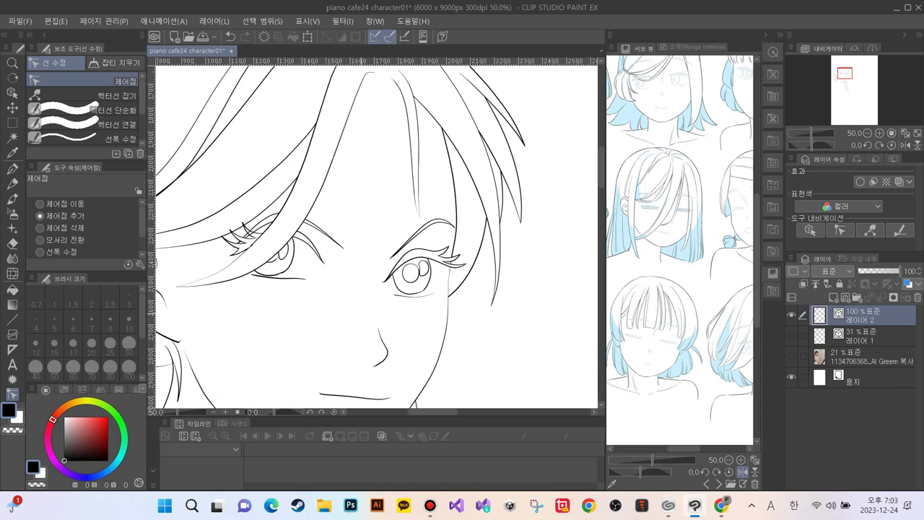
# Step: Simplify the lower lid line of the eye partly covered by the swept bang
pyautogui.hotkey('ctrl', '+')
pyautogui.hotkey('ctrl', '+')
pyautogui.hotkey('ctrl', '+')
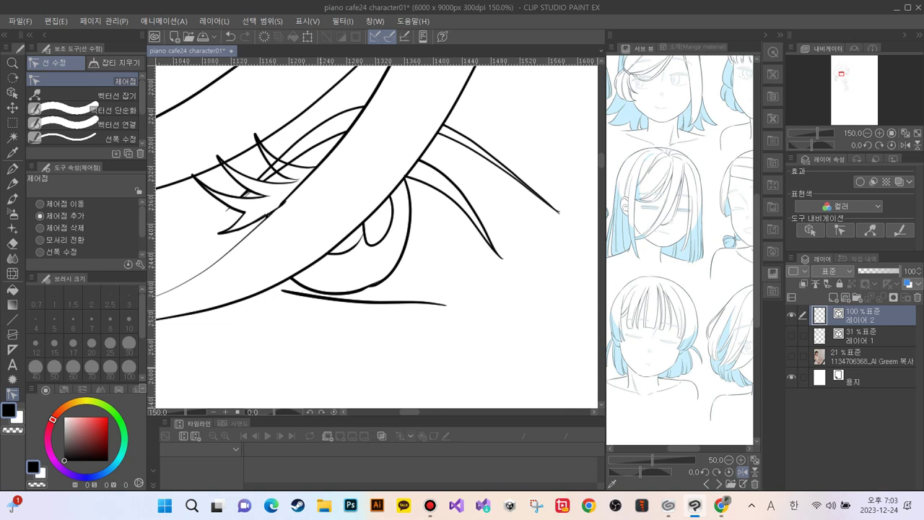
pyautogui.click(94, 109)
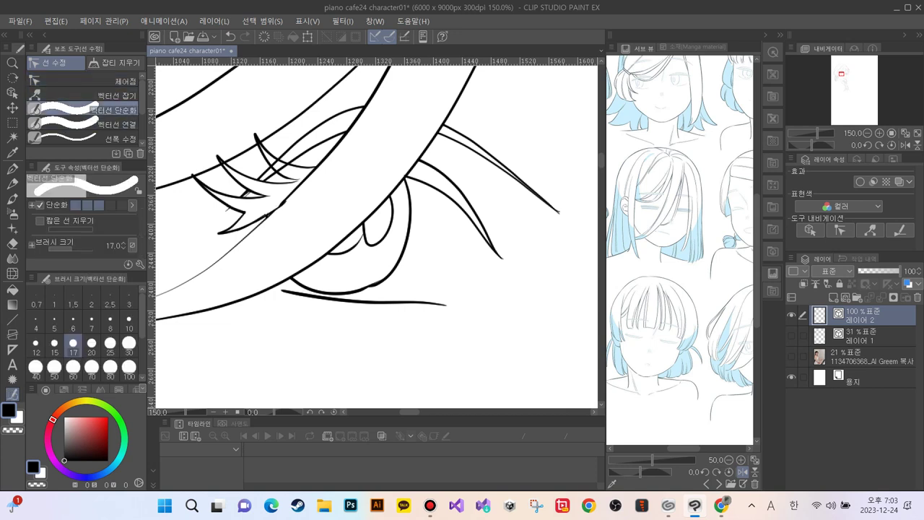
pyautogui.moveTo(449, 304); pyautogui.dragTo(299, 293)
pyautogui.moveTo(357, 298); pyautogui.dragTo(282, 291)
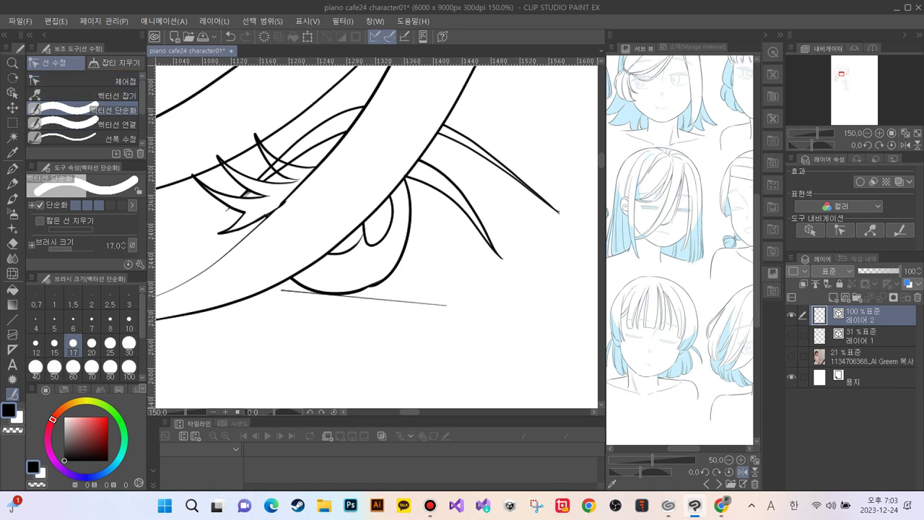
# Step: Bend the covered eye's lower lid line into a curve below the iris by adding control points and raising its inner end
pyautogui.click(123, 81)
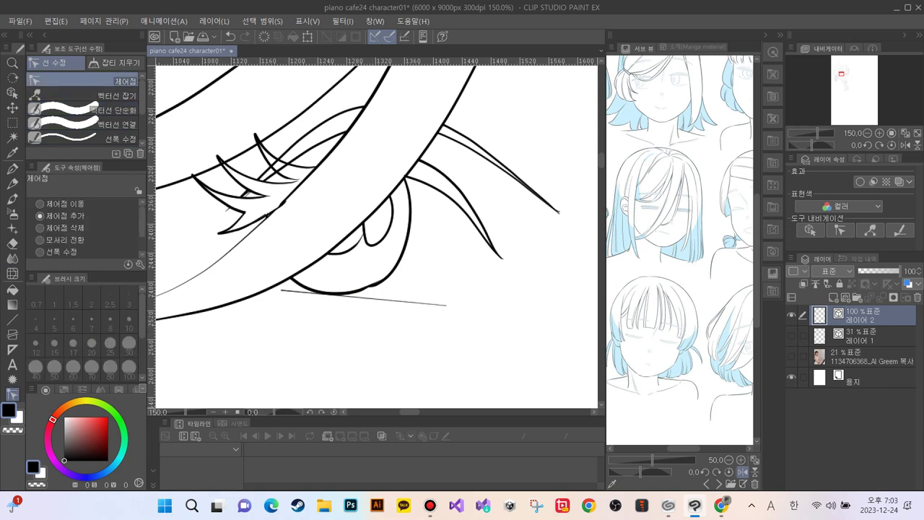
pyautogui.moveTo(359, 296); pyautogui.dragTo(342, 307)
pyautogui.moveTo(447, 305); pyautogui.dragTo(449, 298)
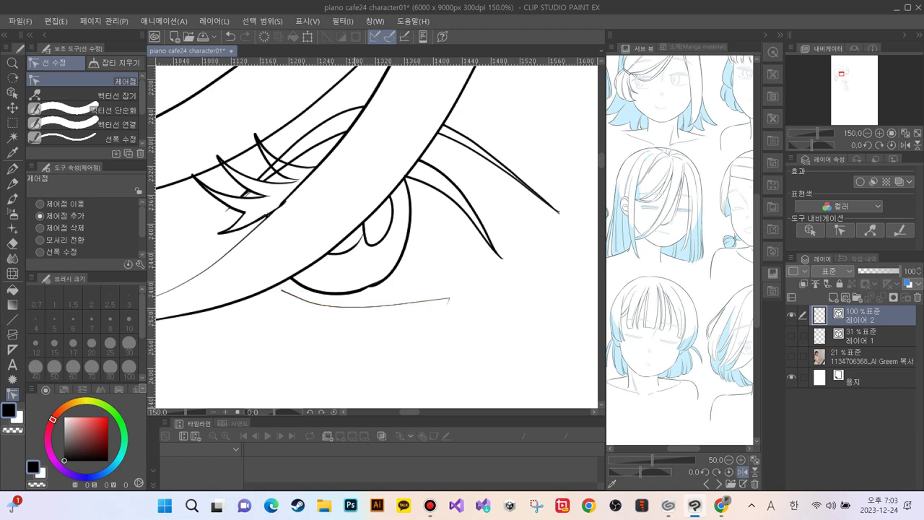
pyautogui.hotkey('ctrl', 'z')
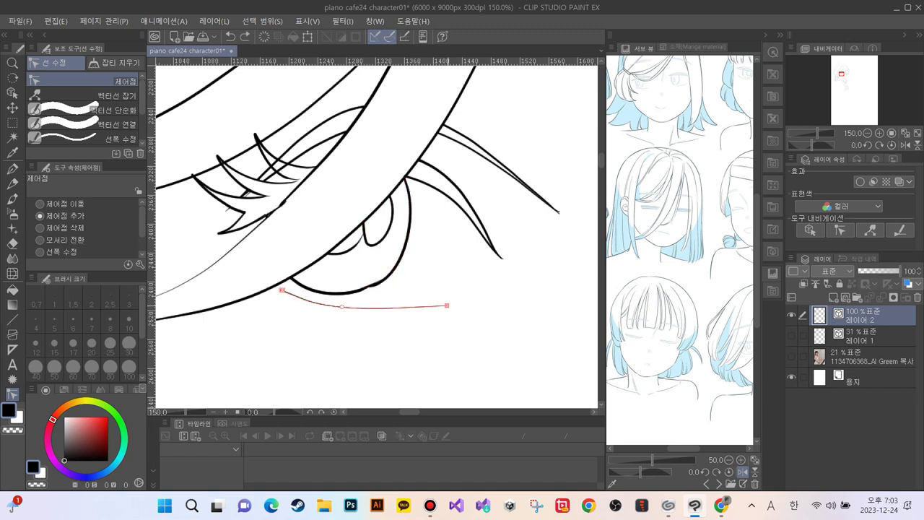
pyautogui.moveTo(439, 305); pyautogui.dragTo(450, 290)
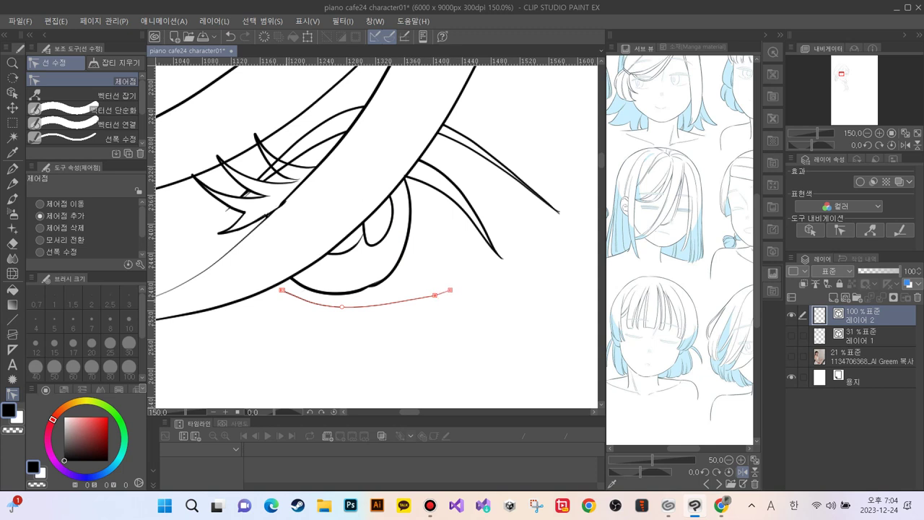
# Step: Reshape the lower eyelid line under the hair-covered eye by raising its middle and extending both ends outward
pyautogui.moveTo(341, 307); pyautogui.dragTo(337, 298)
pyautogui.moveTo(434, 295); pyautogui.dragTo(452, 293)
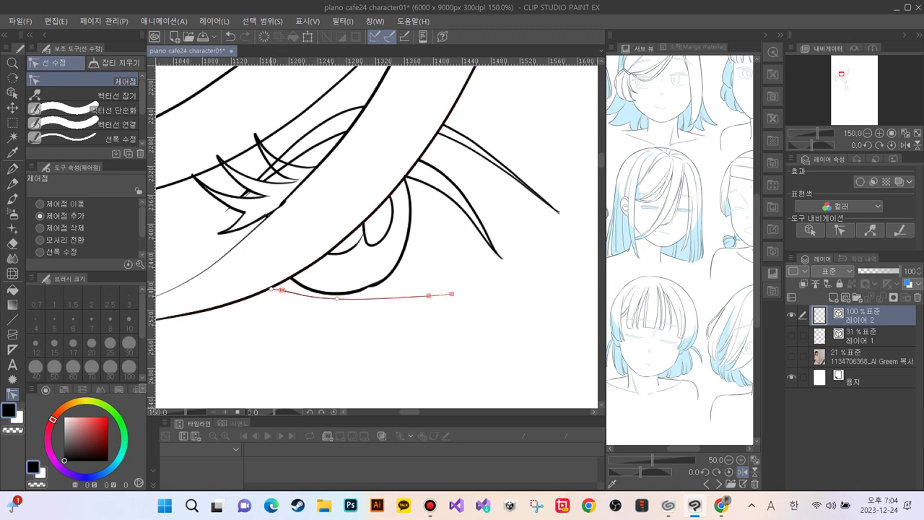
pyautogui.moveTo(282, 290)
pyautogui.mouseDown()
pyautogui.moveTo(267, 320)
pyautogui.moveTo(246, 273)
pyautogui.moveTo(228, 275)
pyautogui.mouseUp()
pyautogui.press('e')
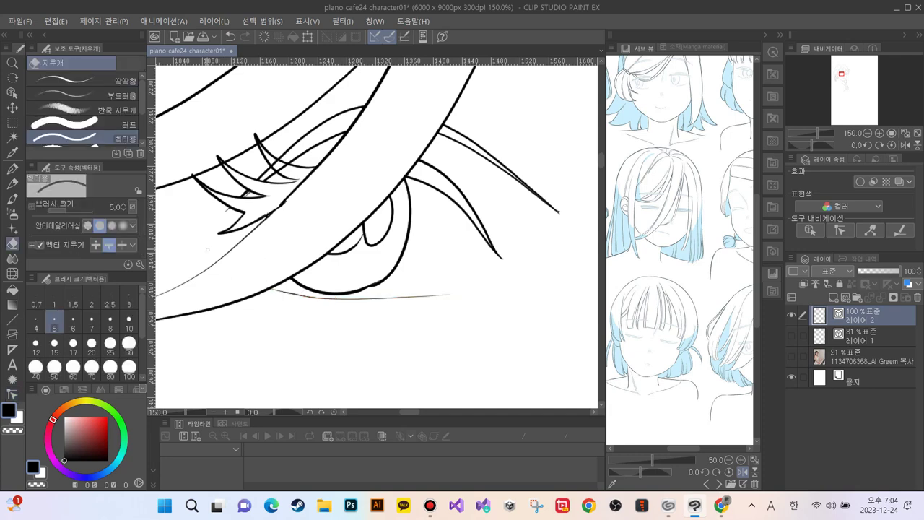
pyautogui.hotkey('ctrl', '-')
pyautogui.hotkey('ctrl', '-')
pyautogui.hotkey('ctrl', '+')
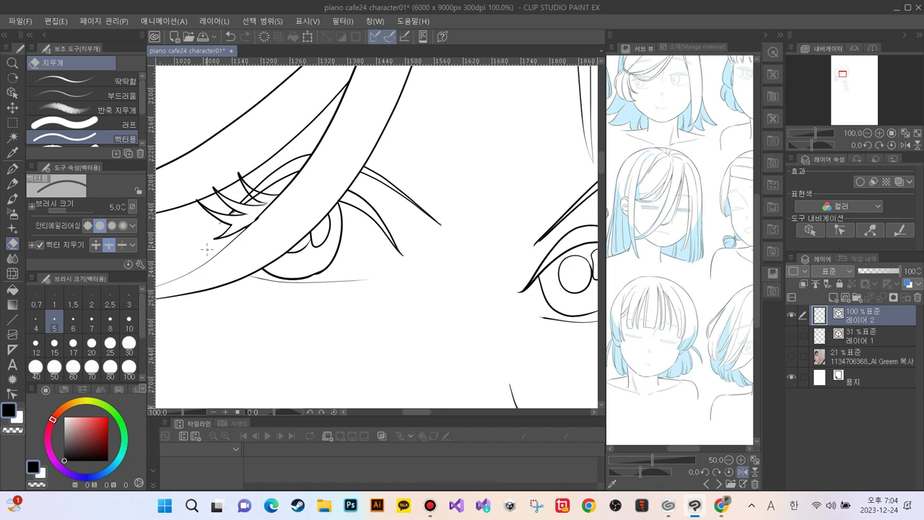
# Step: Smooth the lower eyelid line's curve by adjusting the control points near its two ends
pyautogui.press('y')
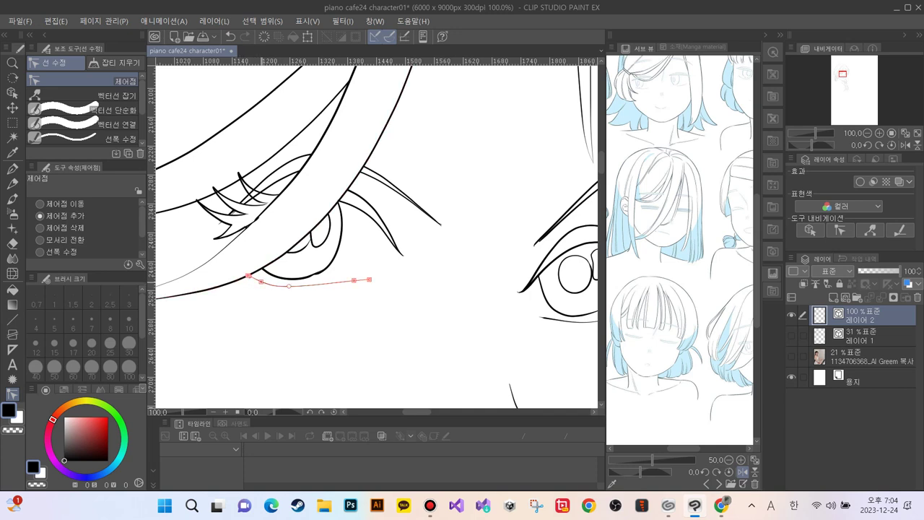
pyautogui.moveTo(261, 281); pyautogui.dragTo(266, 282)
pyautogui.moveTo(265, 282); pyautogui.dragTo(263, 282)
pyautogui.moveTo(354, 280); pyautogui.dragTo(347, 281)
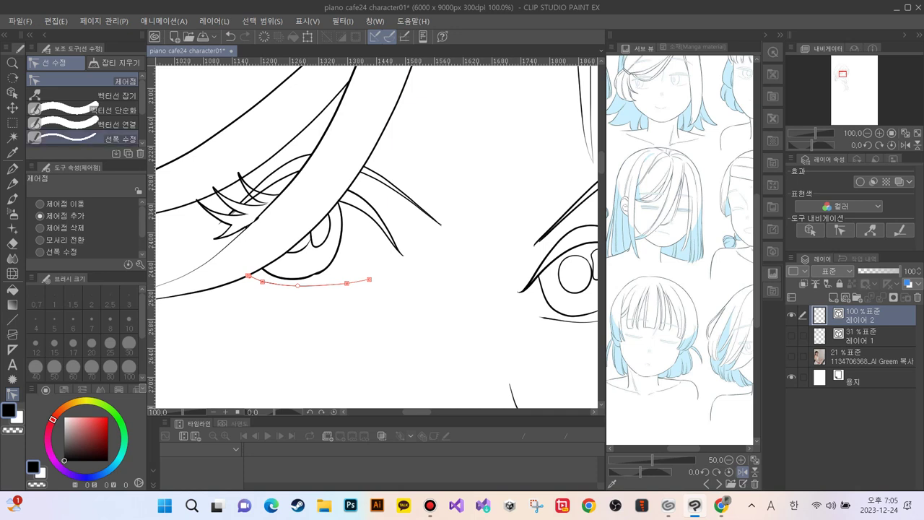
# Step: Try correcting the lower eyelid line's width with the line width correction tool at brush sizes 7 and 10
pyautogui.click(72, 138)
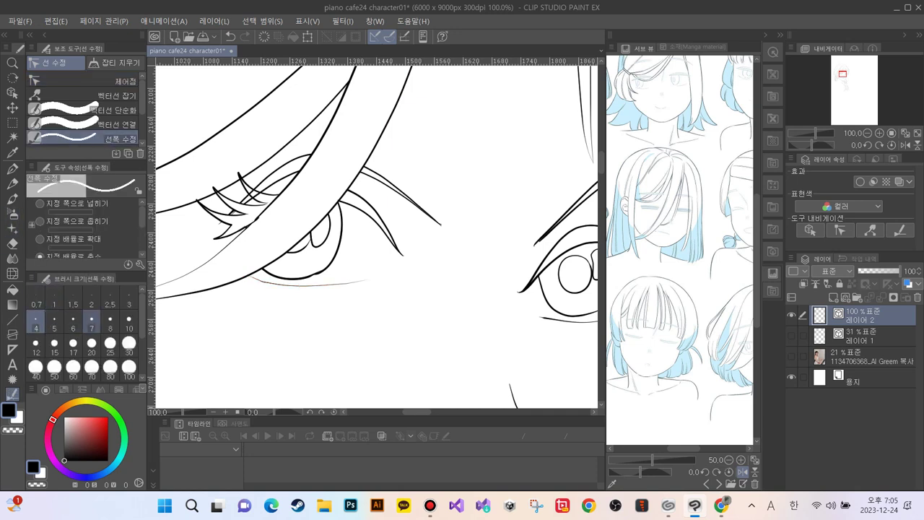
pyautogui.click(91, 322)
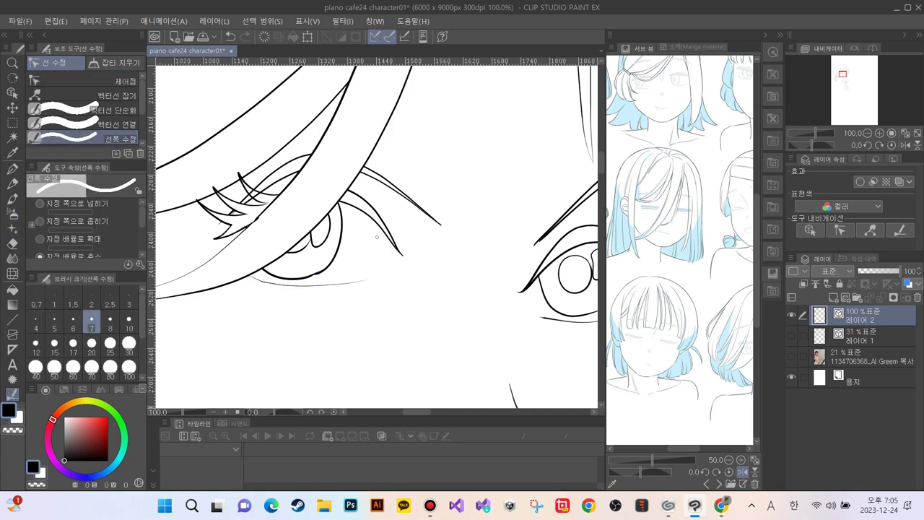
pyautogui.moveTo(353, 282); pyautogui.dragTo(263, 279)
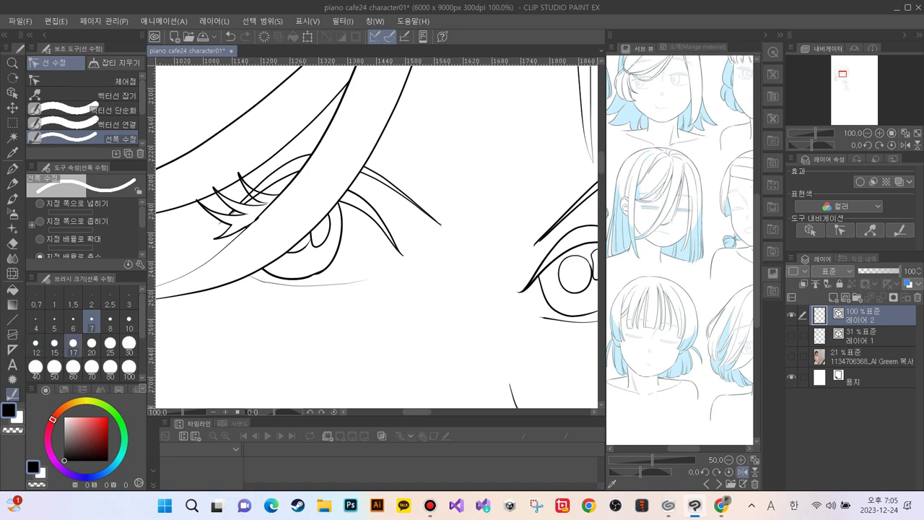
pyautogui.click(128, 320)
pyautogui.moveTo(346, 283); pyautogui.dragTo(260, 280)
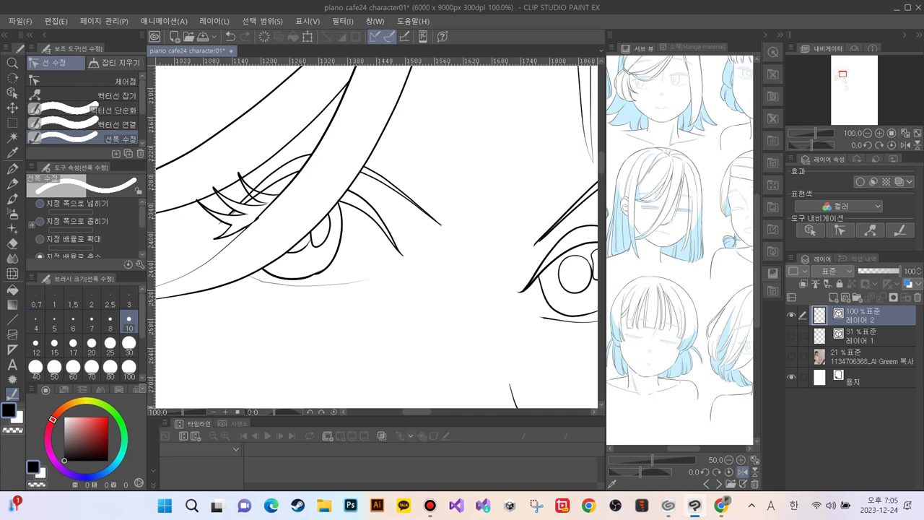
# Step: Thicken the lower eyelid line with line width correction set to widen by a specified width, using brush size 5
pyautogui.click(41, 203)
pyautogui.click(54, 322)
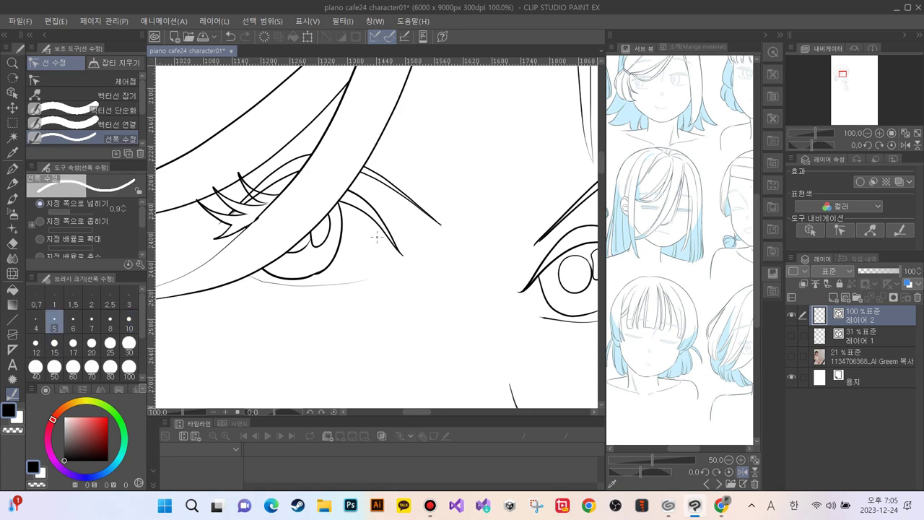
pyautogui.moveTo(362, 282); pyautogui.dragTo(249, 280)
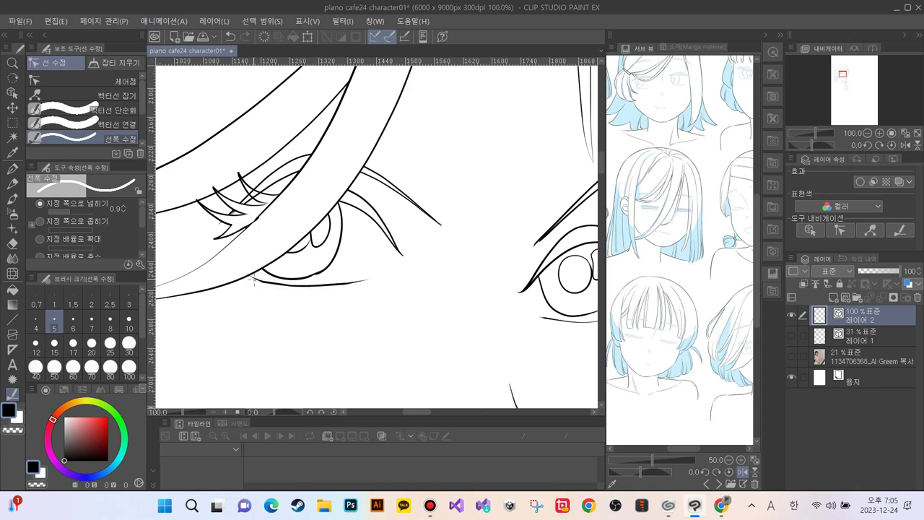
pyautogui.hotkey('ctrl', '-')
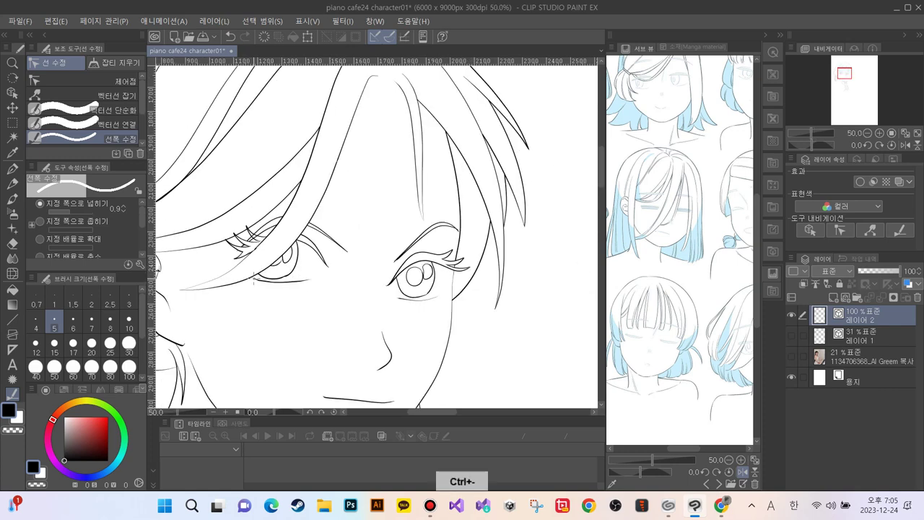
pyautogui.hotkey('ctrl', '-')
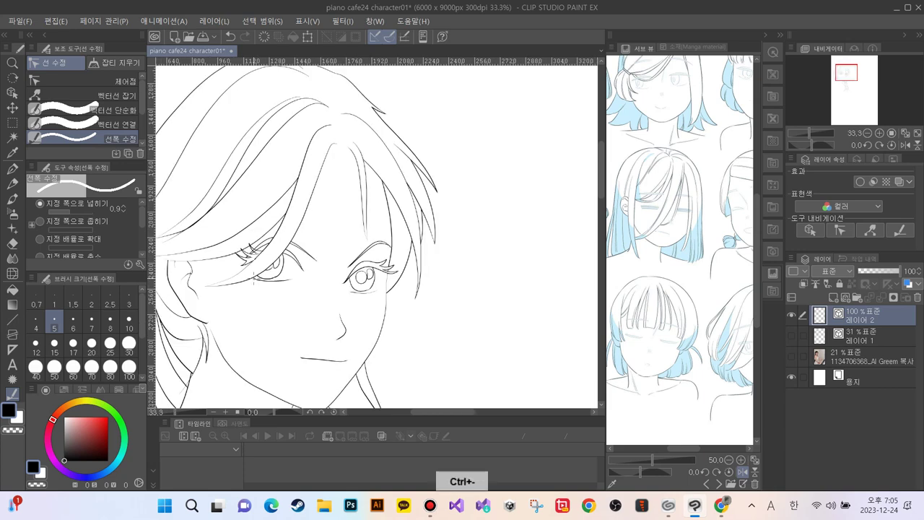
pyautogui.hotkey('ctrl', '+')
pyautogui.hotkey('ctrl', '+')
pyautogui.hotkey('ctrl', '+')
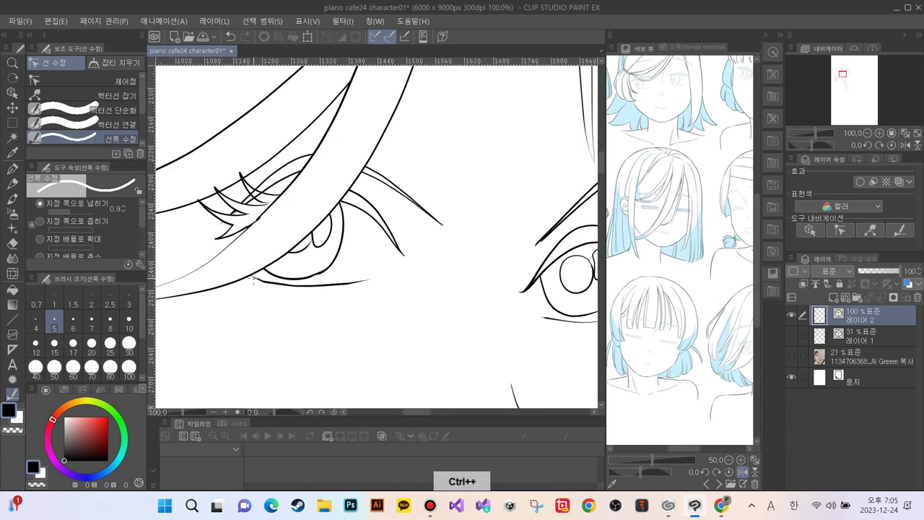
pyautogui.hotkey('ctrl', '-')
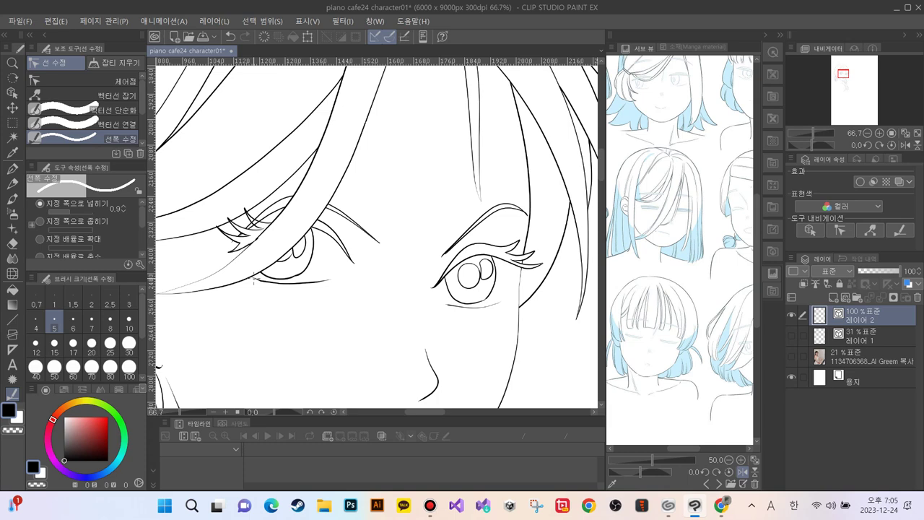
pyautogui.hotkey('ctrl', '+')
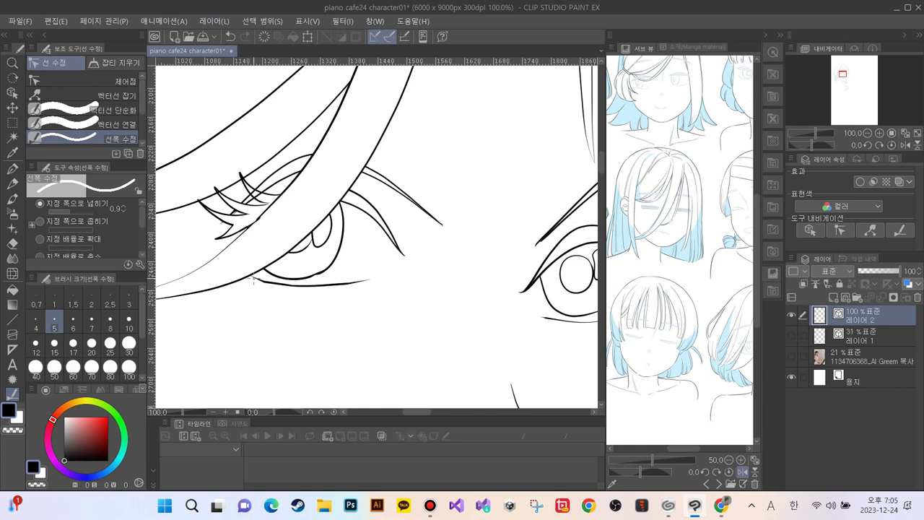
# Step: Trim the overlapping lines around the hair-covered eye's lashes with the vector eraser and undo the last edit
pyautogui.press('y')
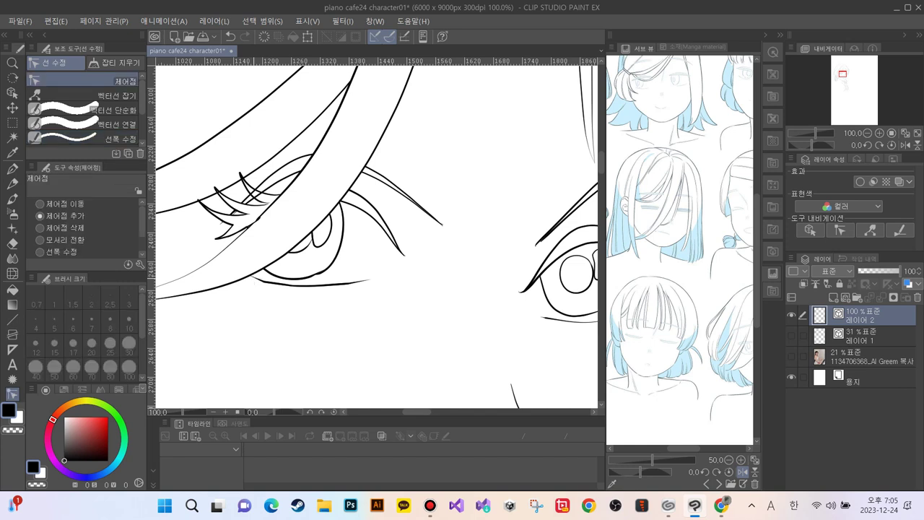
pyautogui.hotkey('ctrl', '+')
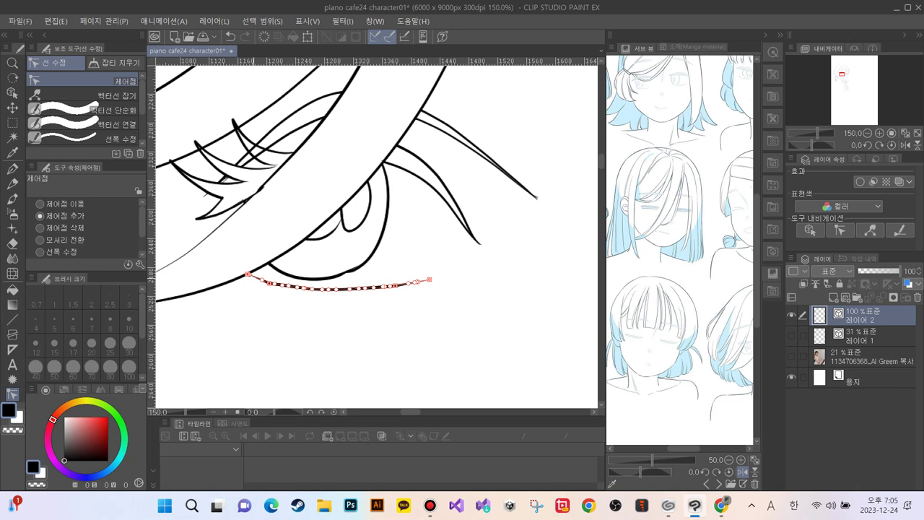
pyautogui.press('e')
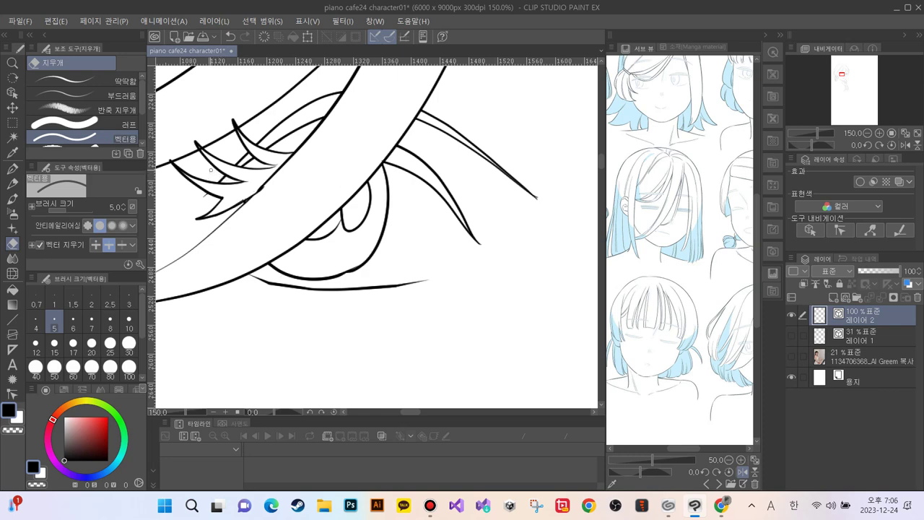
pyautogui.hotkey('ctrl', 'z')
pyautogui.hotkey('ctrl', '+')
pyautogui.hotkey('ctrl', '+')
pyautogui.hotkey('ctrl', '+')
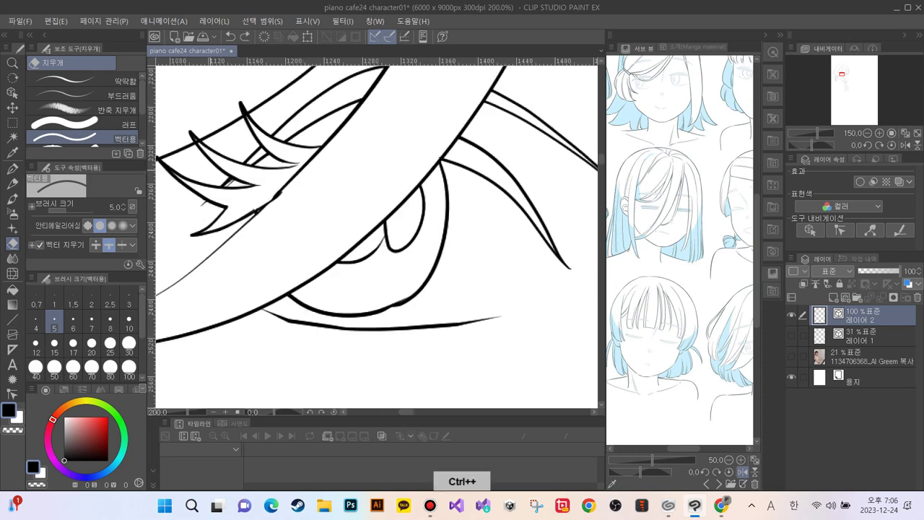
# Step: Examine the line art of the whole head, including the eyes, bangs, ear and side hair
pyautogui.hotkey('ctrl', '-')
pyautogui.hotkey('ctrl', '-')
pyautogui.hotkey('ctrl', '-')
pyautogui.hotkey('ctrl', '-')
pyautogui.hotkey('ctrl', '-')
pyautogui.hotkey('ctrl', '-')
pyautogui.hotkey('ctrl', '-')
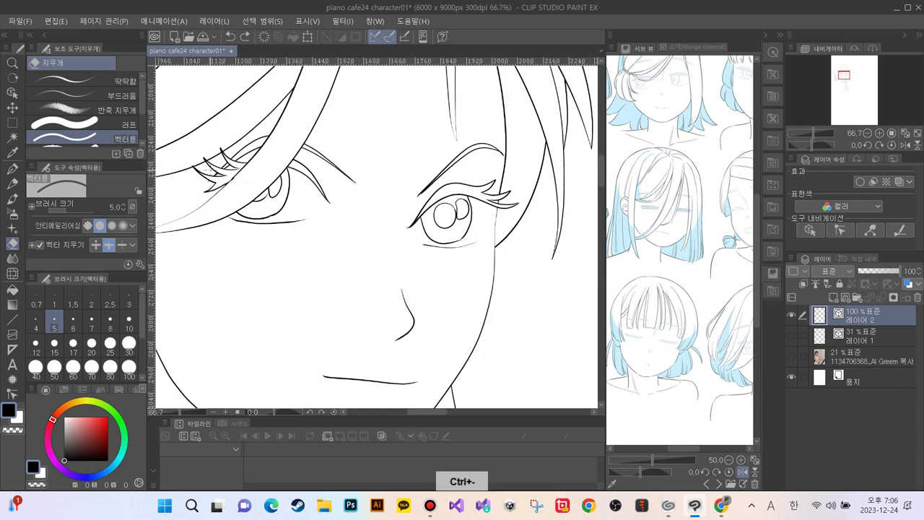
pyautogui.hotkey('ctrl', '-')
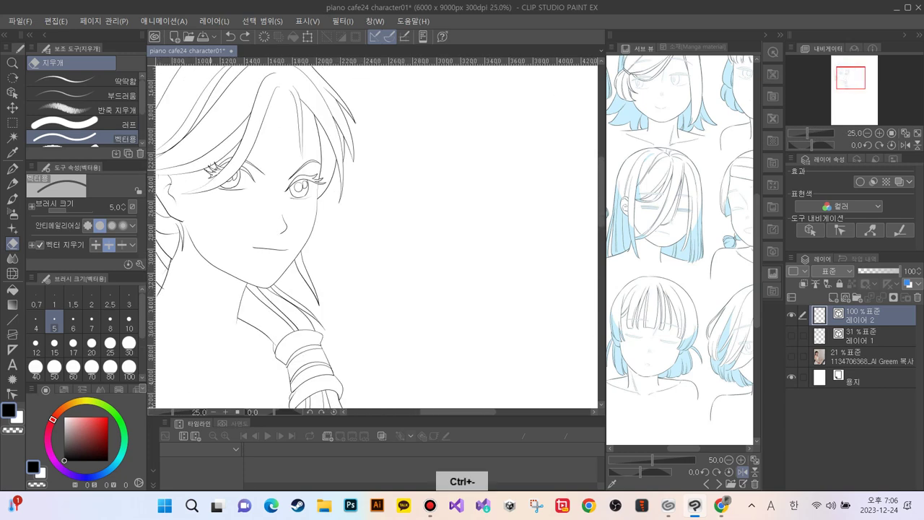
pyautogui.moveTo(272, 283); pyautogui.dragTo(359, 359)
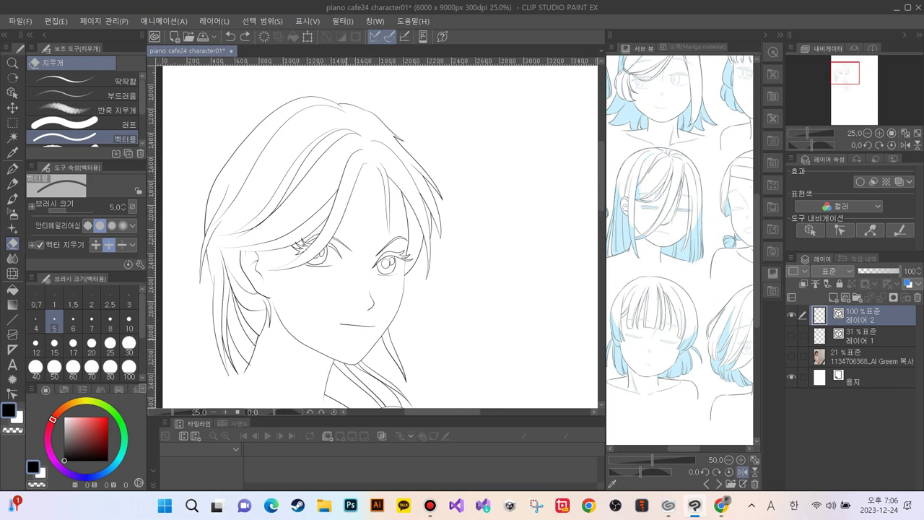
pyautogui.moveTo(280, 305); pyautogui.dragTo(289, 337)
pyautogui.hotkey('ctrl', '+')
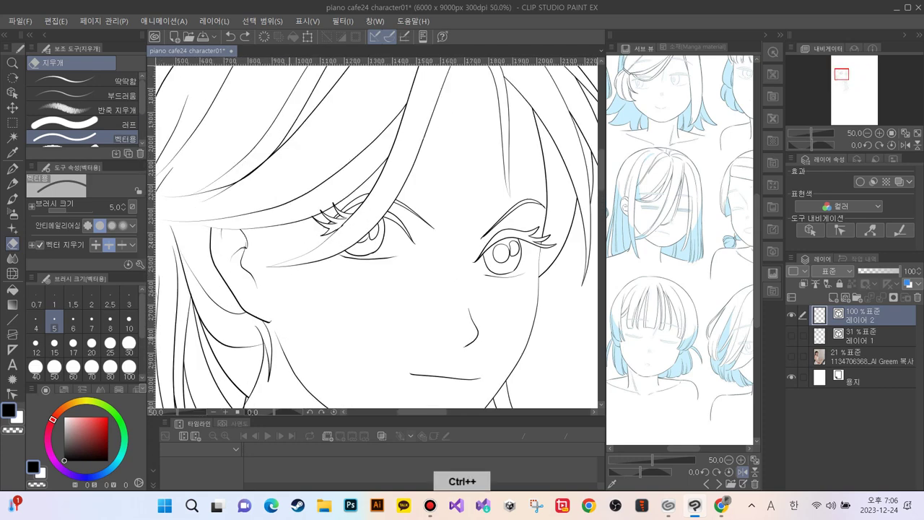
pyautogui.scroll(8, 372, 233)
pyautogui.hscroll(-3, 372, 233)
pyautogui.scroll(-6, 373, 233)
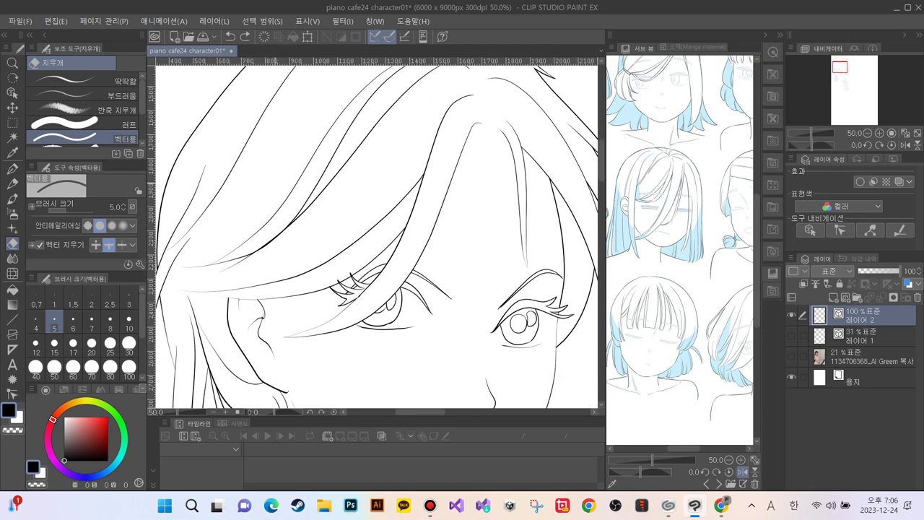
pyautogui.scroll(-1, 372, 234)
pyautogui.hscroll(-1, 373, 233)
pyautogui.scroll(3, 373, 233)
pyautogui.hscroll(-1, 373, 233)
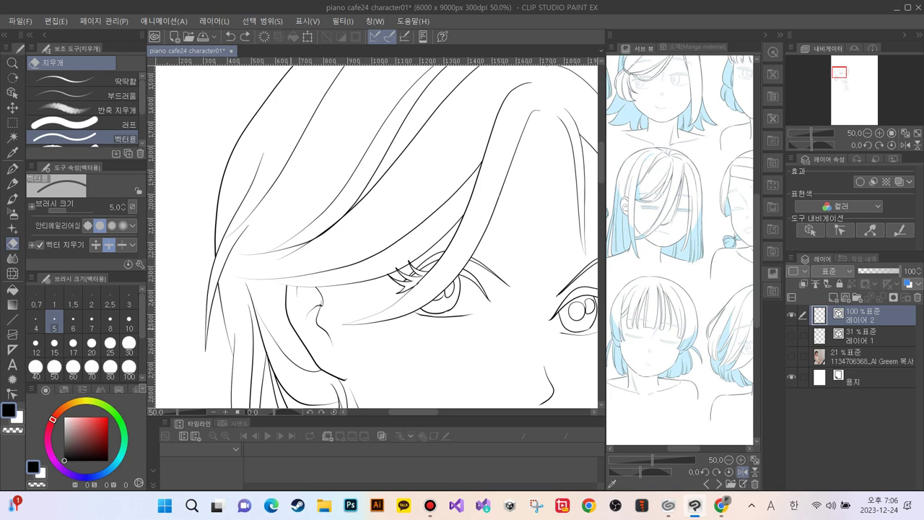
pyautogui.hscroll(2, 373, 233)
pyautogui.scroll(-6, 372, 233)
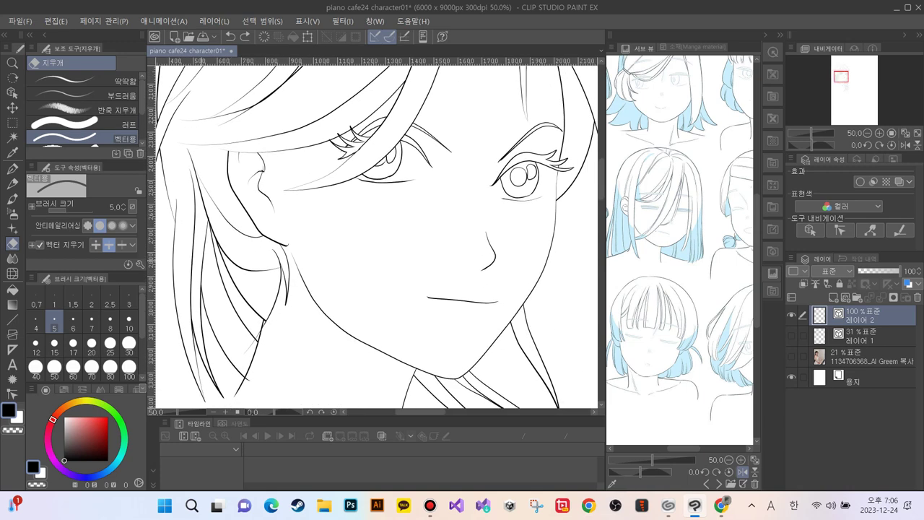
pyautogui.moveTo(223, 220); pyautogui.dragTo(295, 325)
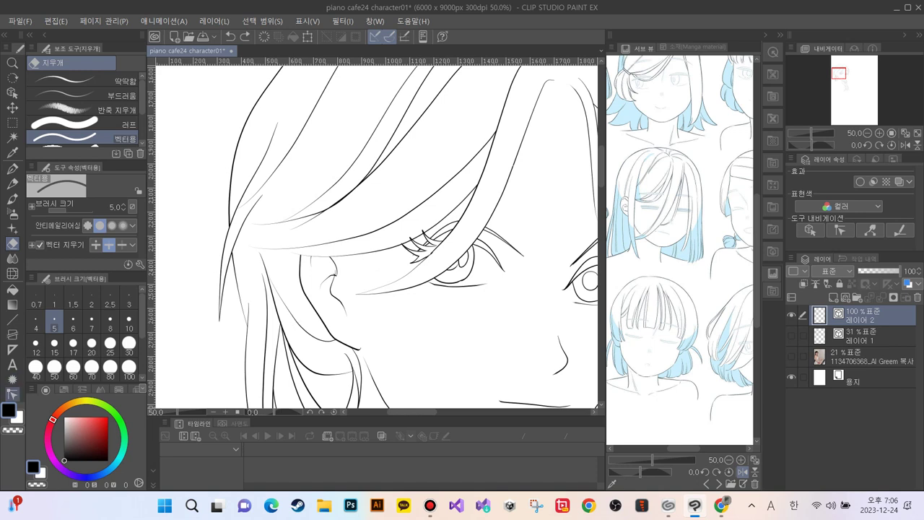
# Step: Thicken the faint tapering end of the bang line above the ear with the line width correction tool
pyautogui.click(13, 394)
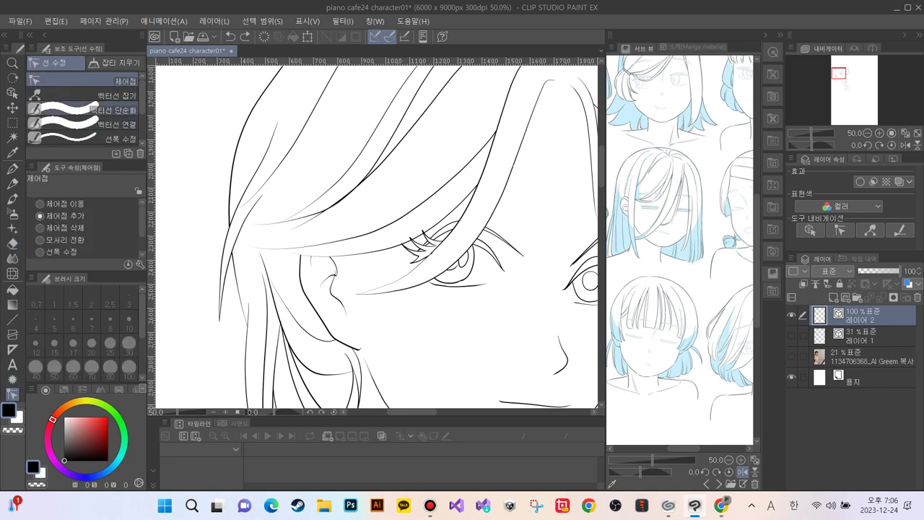
pyautogui.click(72, 137)
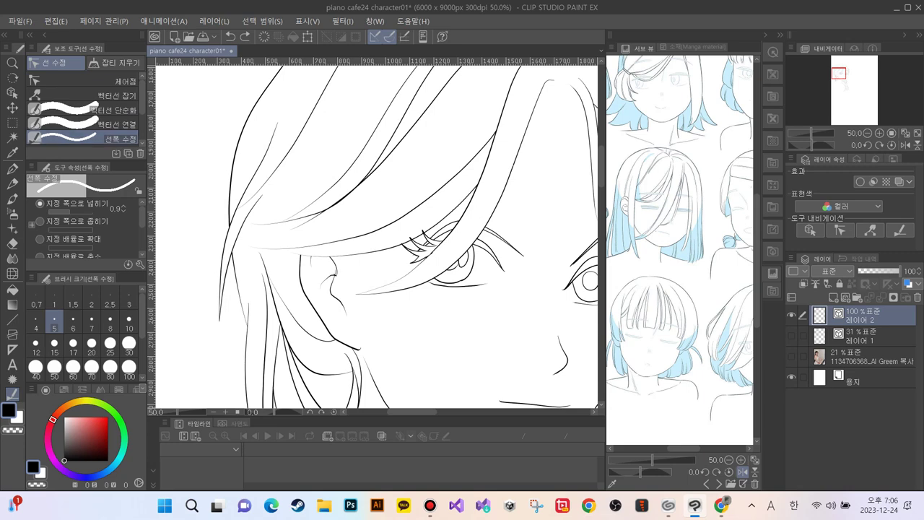
pyautogui.moveTo(358, 253); pyautogui.dragTo(318, 253)
pyautogui.hotkey('ctrl', '+')
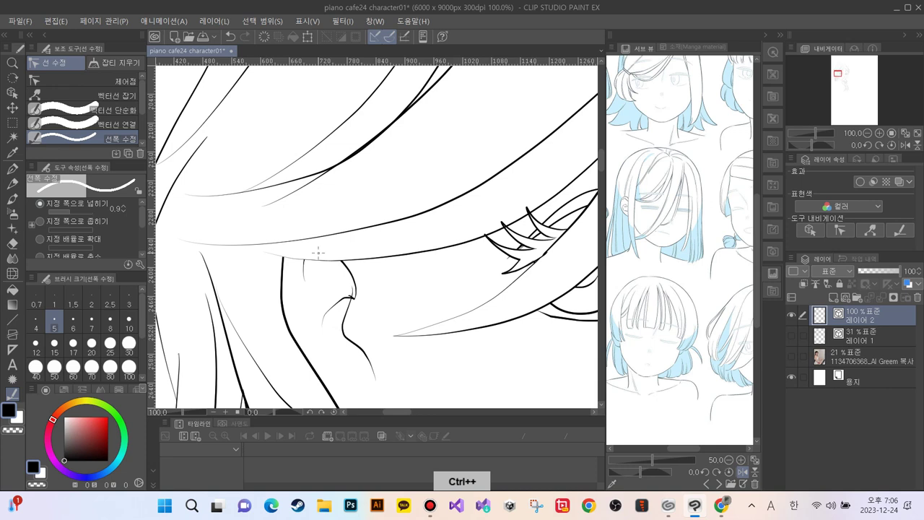
pyautogui.moveTo(397, 256); pyautogui.dragTo(254, 252)
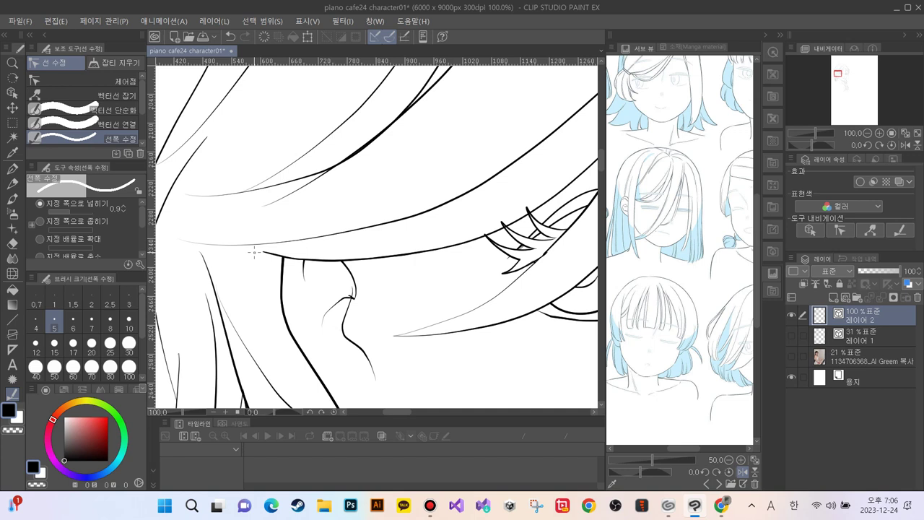
# Step: Simplify the dense control points at the end of the bang line above the ear
pyautogui.click(116, 80)
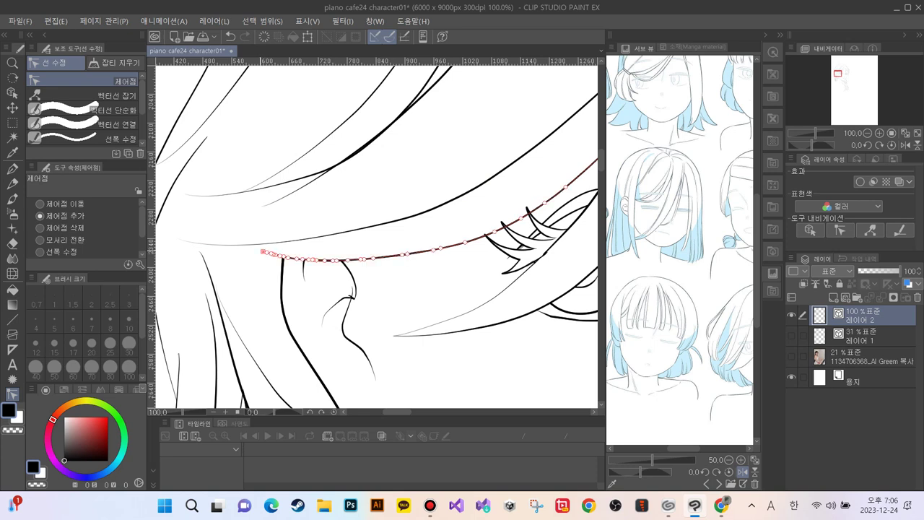
pyautogui.click(109, 110)
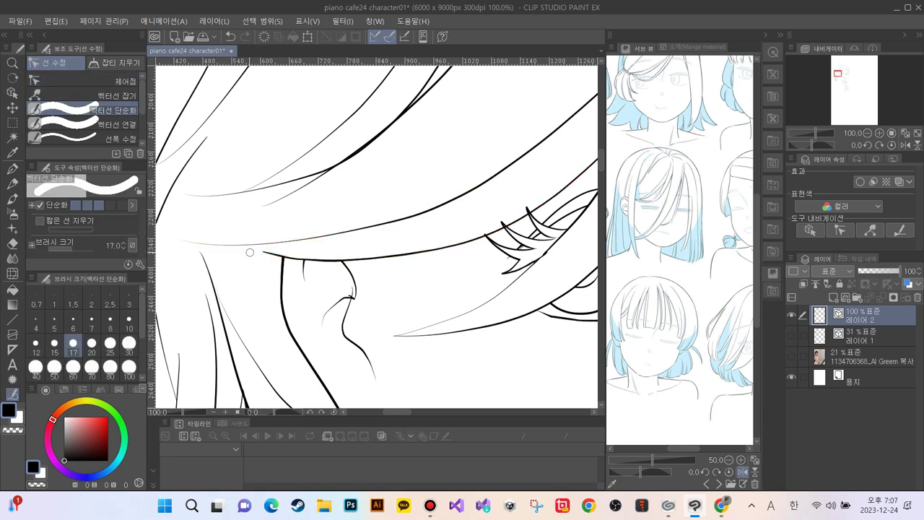
pyautogui.click(119, 80)
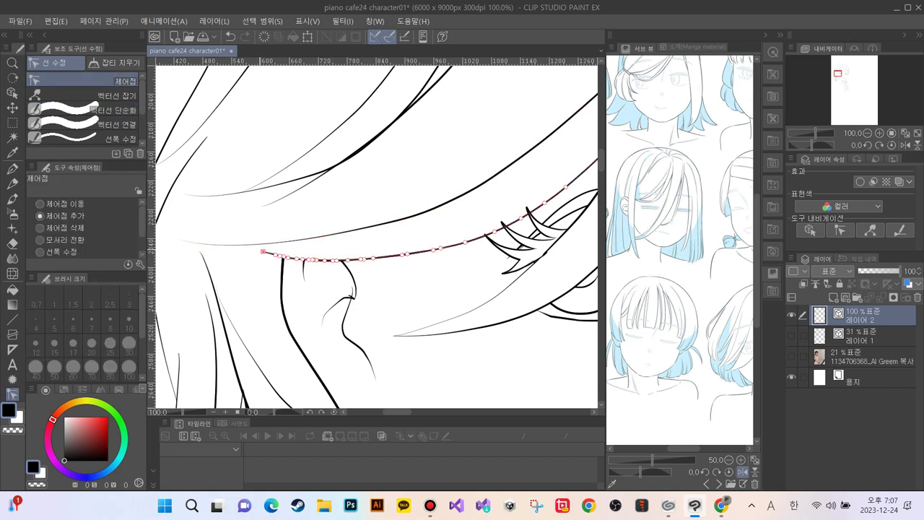
# Step: Extend the end of the bang line above the ear into a downward hook by adding and moving its control points
pyautogui.moveTo(263, 251)
pyautogui.mouseDown()
pyautogui.moveTo(248, 260)
pyautogui.moveTo(238, 294)
pyautogui.moveTo(255, 259)
pyautogui.mouseUp()
pyautogui.moveTo(247, 273); pyautogui.dragTo(269, 255)
pyautogui.hotkey('ctrl', '-')
pyautogui.hotkey('ctrl', '-')
pyautogui.hotkey('ctrl', '-')
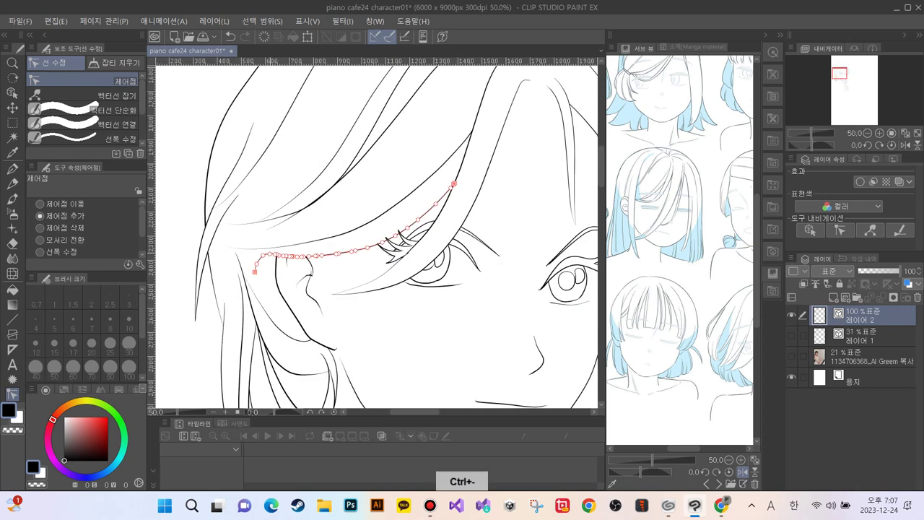
pyautogui.hotkey('ctrl', '+')
pyautogui.hotkey('ctrl', '+')
pyautogui.hotkey('ctrl', '+')
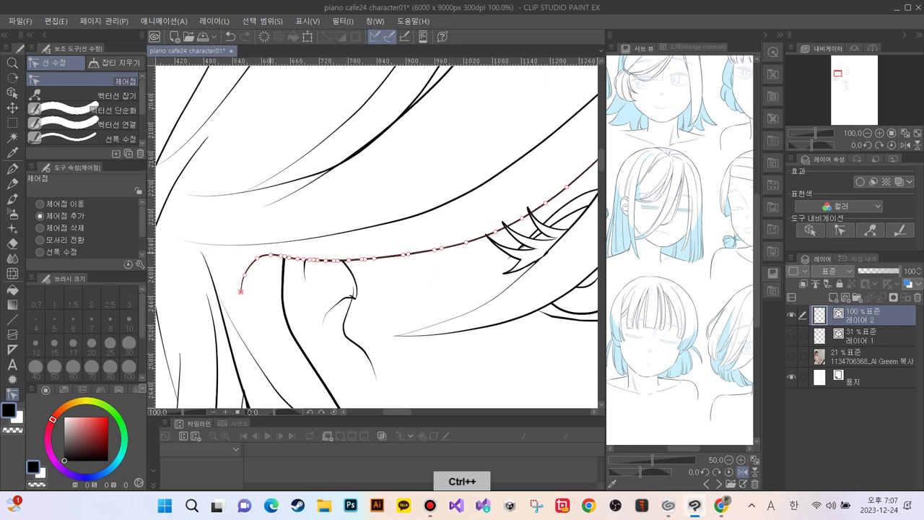
# Step: Draw a second curved line along the ear's back edge with the size 8 Real G-pen and trim its overshooting top with the vector eraser
pyautogui.press('p')
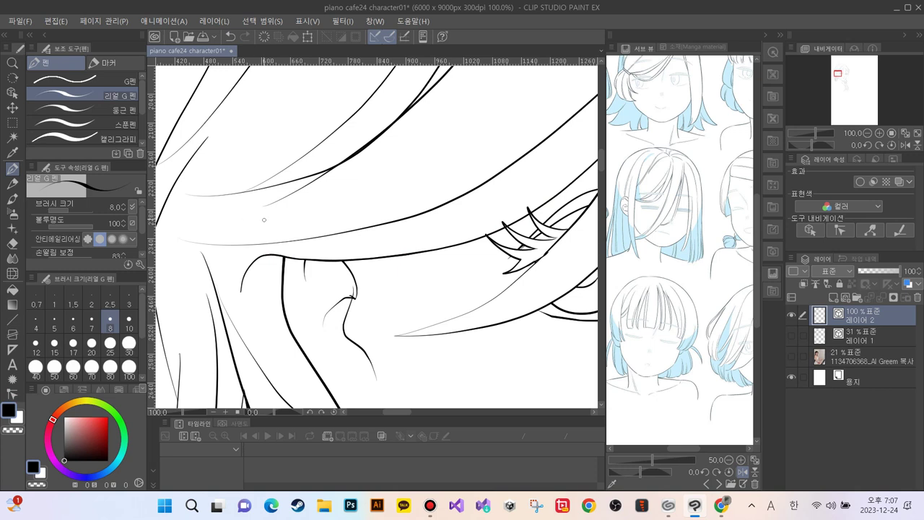
pyautogui.moveTo(302, 251)
pyautogui.mouseDown()
pyautogui.moveTo(284, 255)
pyautogui.moveTo(273, 364)
pyautogui.mouseUp()
pyautogui.hotkey('ctrl', 'z')
pyautogui.hotkey('ctrl', 'z')
pyautogui.moveTo(292, 250)
pyautogui.mouseDown()
pyautogui.moveTo(271, 295)
pyautogui.moveTo(299, 364)
pyautogui.moveTo(324, 387)
pyautogui.mouseUp()
pyautogui.press('e')
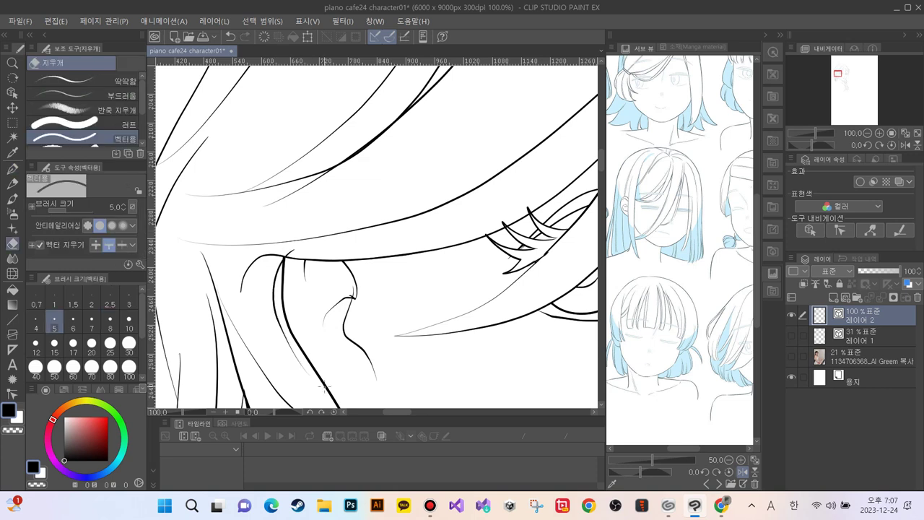
pyautogui.moveTo(295, 253); pyautogui.dragTo(283, 249)
pyautogui.hotkey('ctrl', '-')
pyautogui.hotkey('ctrl', '-')
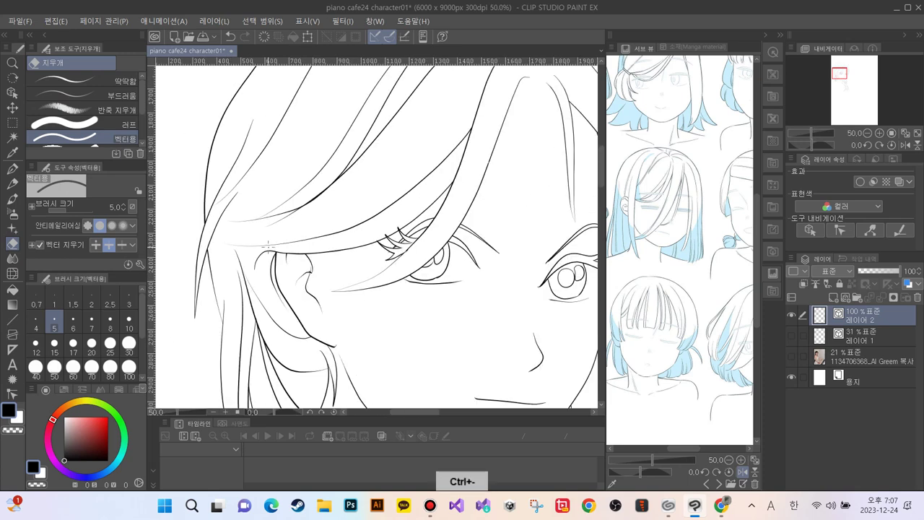
pyautogui.hotkey('ctrl', '-')
pyautogui.hotkey('ctrl', '+')
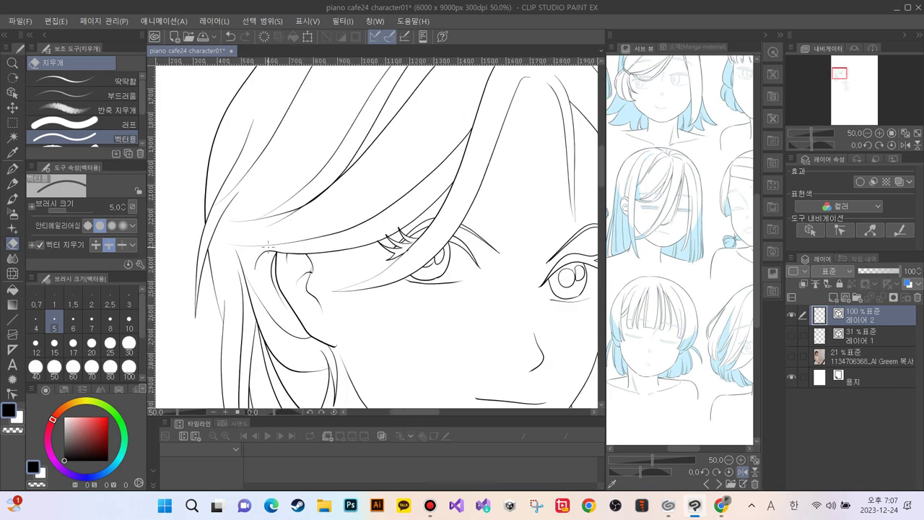
# Step: Adjust the control points of the hair line curving below the earlobe and thin out its dense points with vector line simplification
pyautogui.moveTo(268, 334); pyautogui.dragTo(274, 263)
pyautogui.hotkey('ctrl', '+')
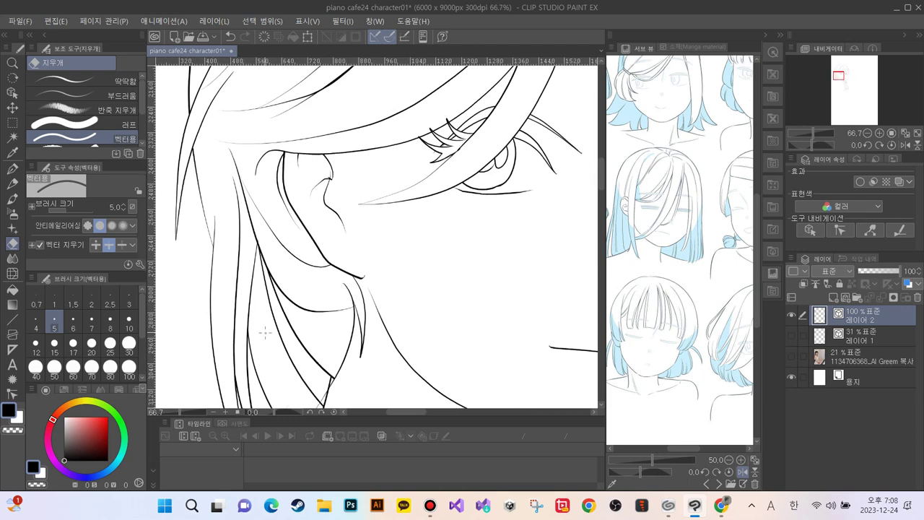
pyautogui.press('y')
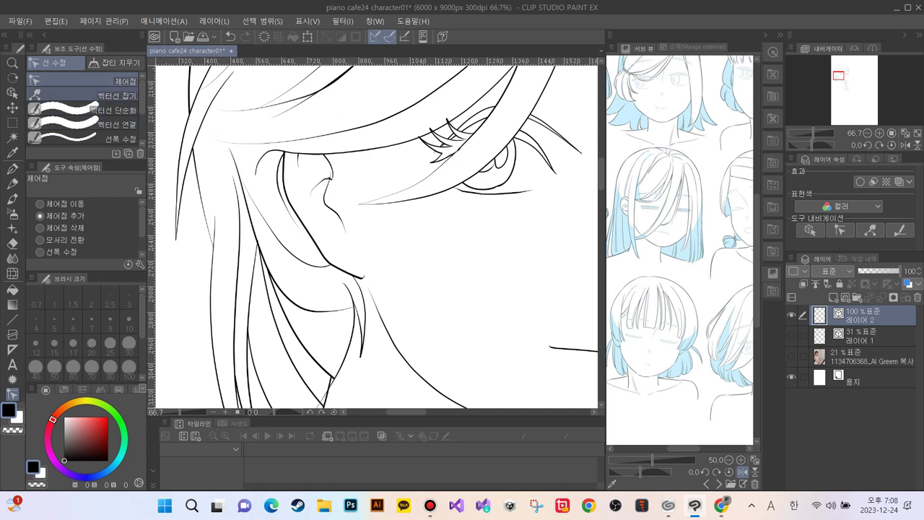
pyautogui.click(354, 306)
pyautogui.moveTo(334, 309); pyautogui.dragTo(296, 311)
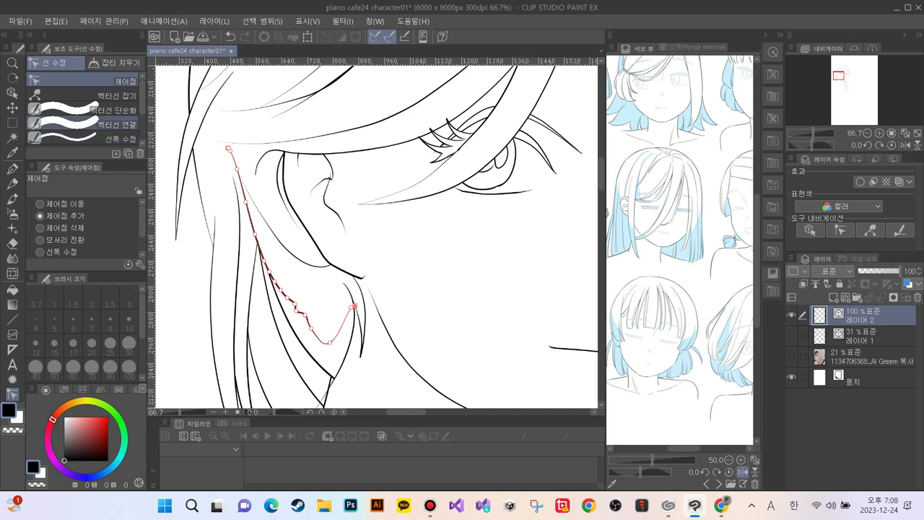
pyautogui.click(87, 110)
pyautogui.moveTo(278, 286); pyautogui.dragTo(325, 341)
pyautogui.moveTo(293, 304); pyautogui.dragTo(331, 340)
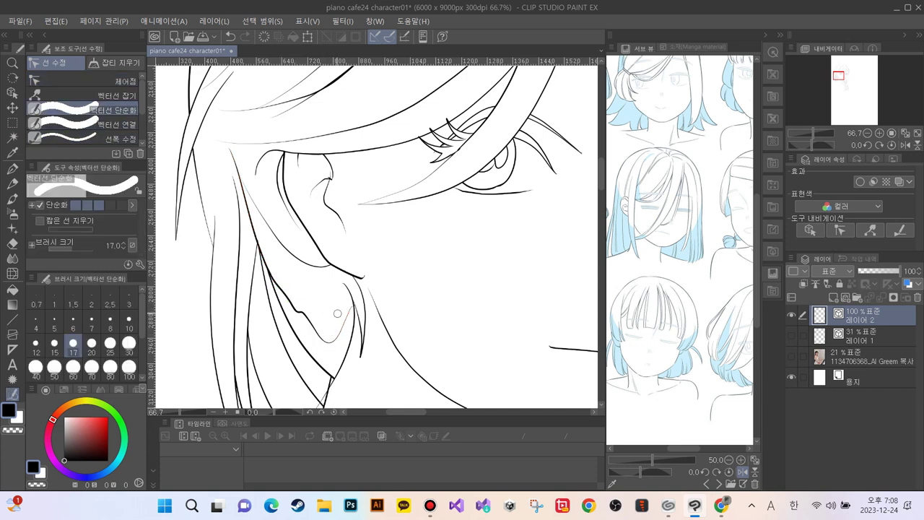
pyautogui.moveTo(348, 308)
pyautogui.mouseDown()
pyautogui.moveTo(327, 345)
pyautogui.moveTo(313, 327)
pyautogui.mouseUp()
# Step: Straighten the hair line below the earlobe past the outer strand with its control points and trim the excess with the vector eraser
pyautogui.click(108, 80)
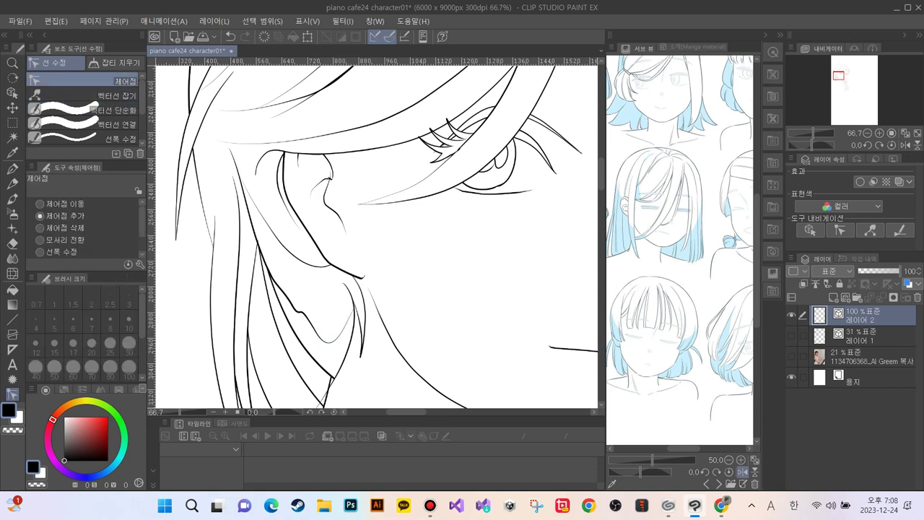
pyautogui.moveTo(304, 314); pyautogui.dragTo(283, 295)
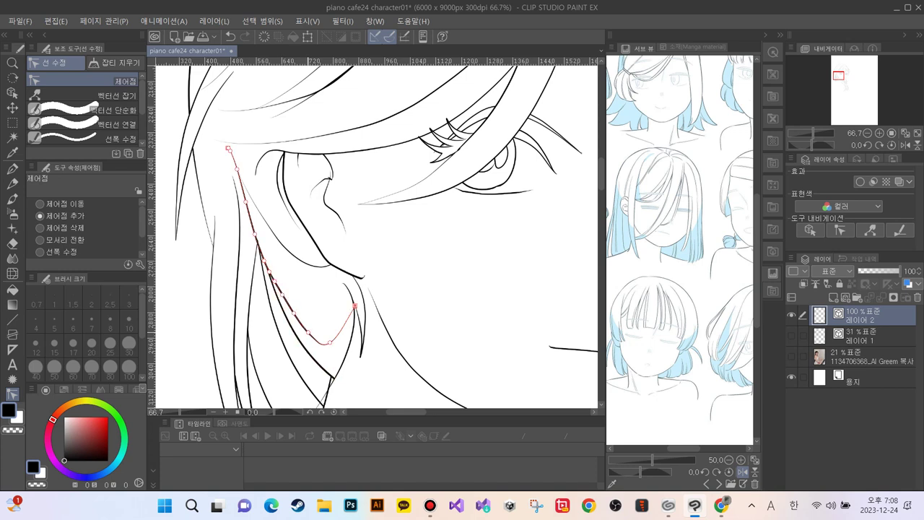
pyautogui.moveTo(330, 343); pyautogui.dragTo(332, 353)
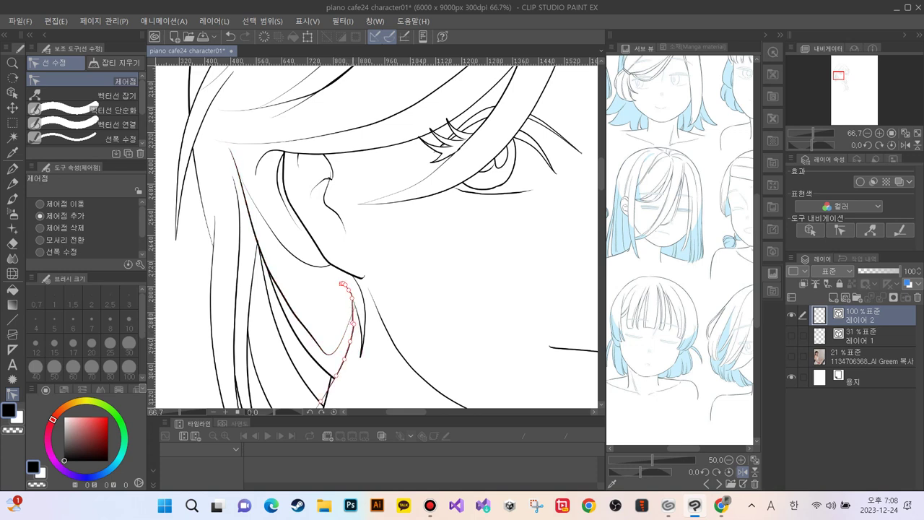
pyautogui.hotkey('ctrl', 'z')
pyautogui.moveTo(345, 335); pyautogui.dragTo(368, 376)
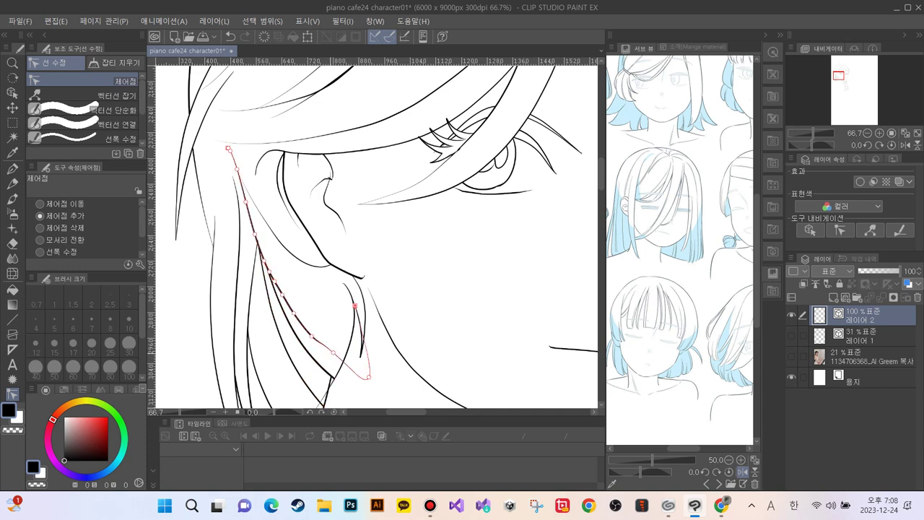
pyautogui.moveTo(333, 352); pyautogui.dragTo(332, 357)
pyautogui.press('e')
pyautogui.moveTo(379, 330)
pyautogui.mouseDown()
pyautogui.moveTo(368, 364)
pyautogui.moveTo(351, 375)
pyautogui.mouseUp()
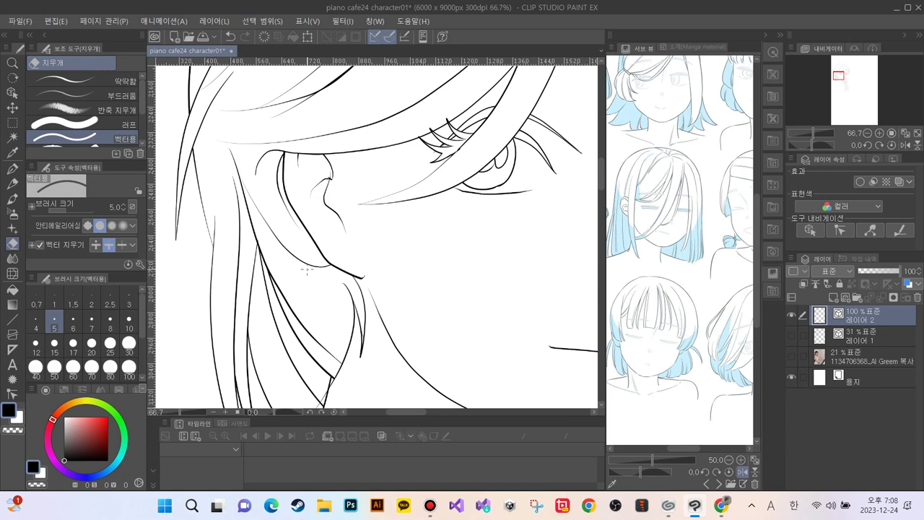
# Step: Draw two long lines forming a pointed hair strand hanging below the earlobe with the size 8 Real G-pen
pyautogui.scroll(-3, 307, 270)
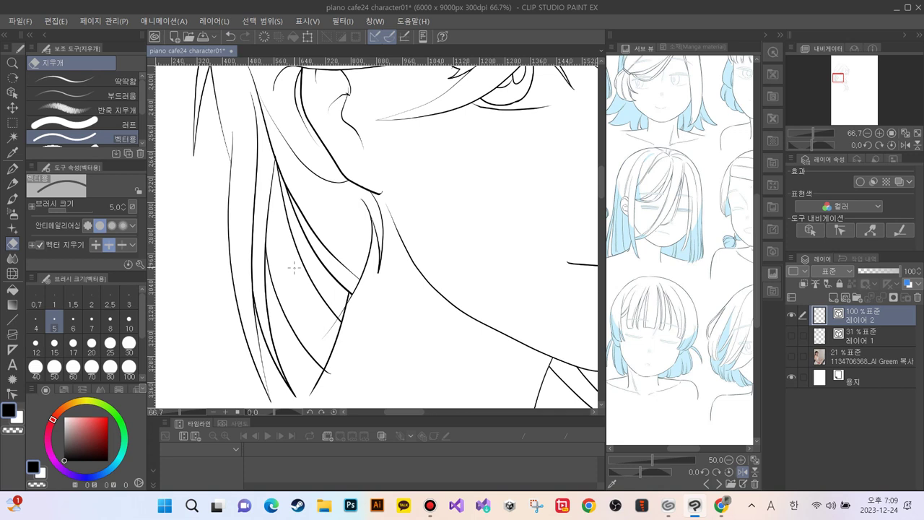
pyautogui.press('p')
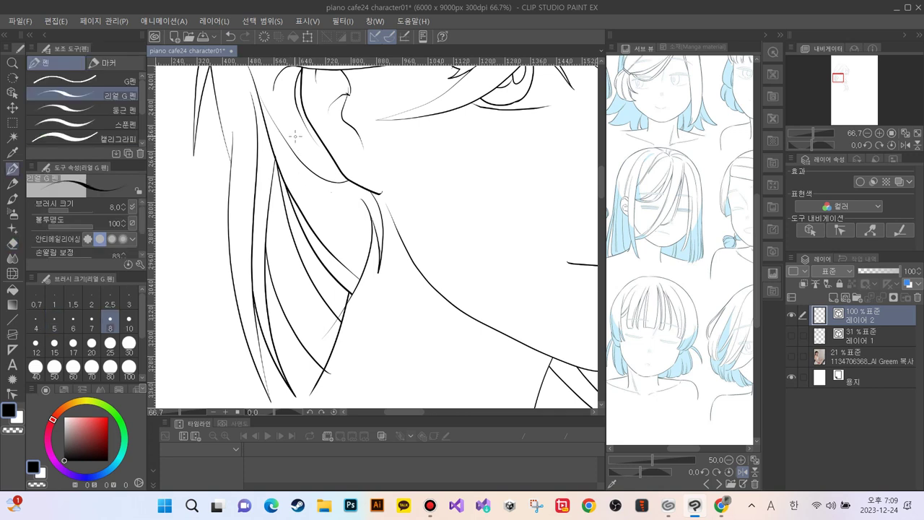
pyautogui.moveTo(369, 199)
pyautogui.mouseDown()
pyautogui.moveTo(370, 248)
pyautogui.moveTo(352, 336)
pyautogui.moveTo(357, 383)
pyautogui.mouseUp()
pyautogui.moveTo(323, 205)
pyautogui.mouseDown()
pyautogui.moveTo(335, 333)
pyautogui.moveTo(359, 379)
pyautogui.moveTo(385, 394)
pyautogui.mouseUp()
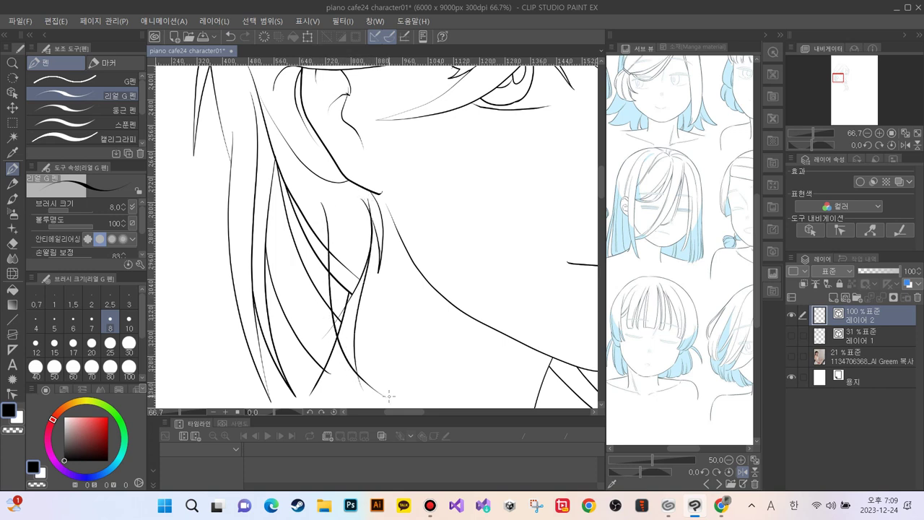
pyautogui.hotkey('ctrl', 'z')
pyautogui.hotkey('ctrl', 'z')
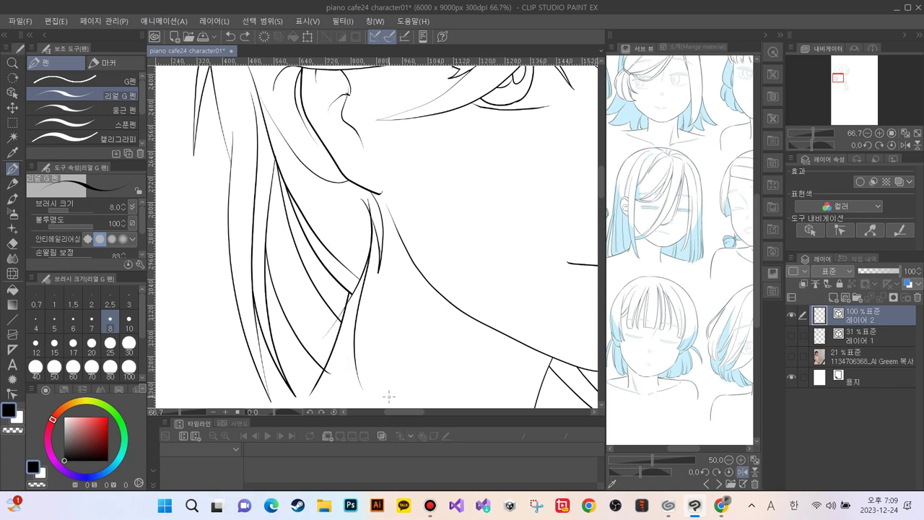
pyautogui.moveTo(346, 214)
pyautogui.mouseDown()
pyautogui.moveTo(342, 312)
pyautogui.moveTo(351, 359)
pyautogui.moveTo(386, 398)
pyautogui.mouseUp()
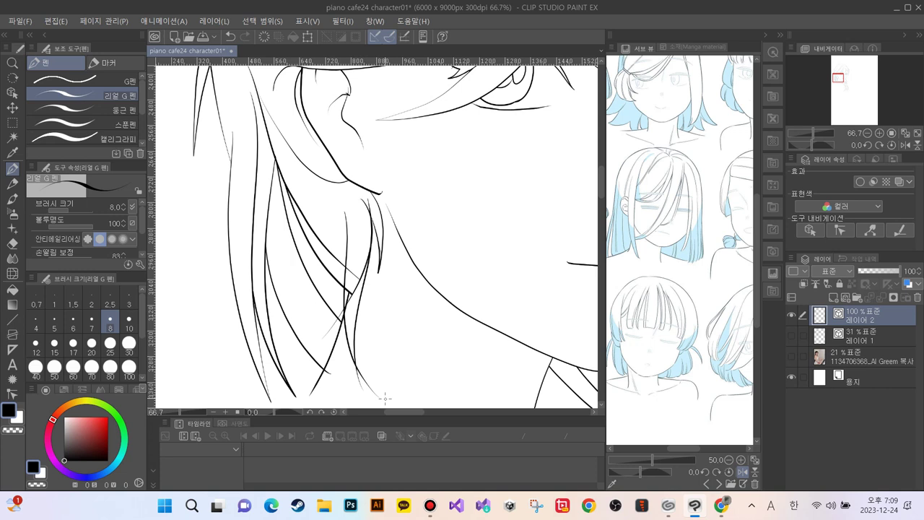
# Step: Trim the overlapping lines around the new strand below the earlobe with the vector eraser and save the document
pyautogui.press('e')
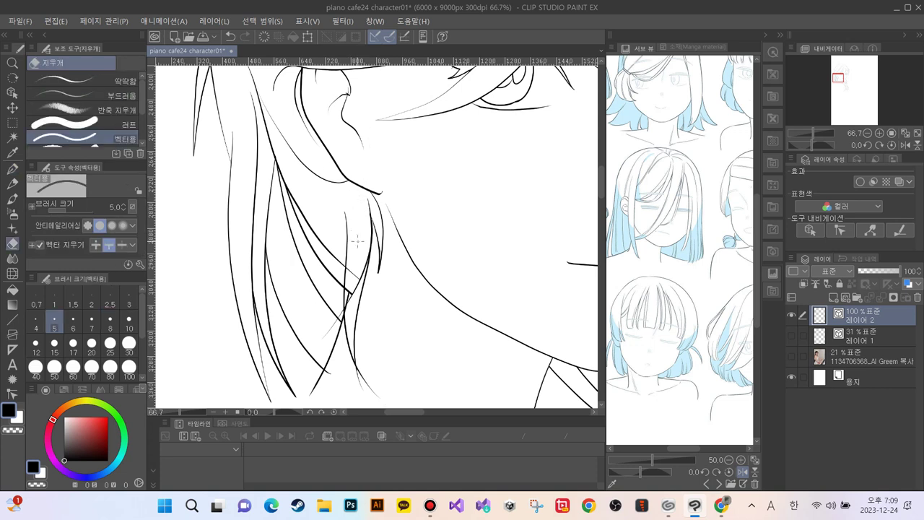
pyautogui.moveTo(363, 261); pyautogui.dragTo(348, 299)
pyautogui.hotkey('ctrl', 's')
pyautogui.moveTo(371, 375)
pyautogui.mouseDown()
pyautogui.moveTo(379, 399)
pyautogui.moveTo(355, 366)
pyautogui.moveTo(348, 371)
pyautogui.moveTo(363, 396)
pyautogui.moveTo(358, 370)
pyautogui.mouseUp()
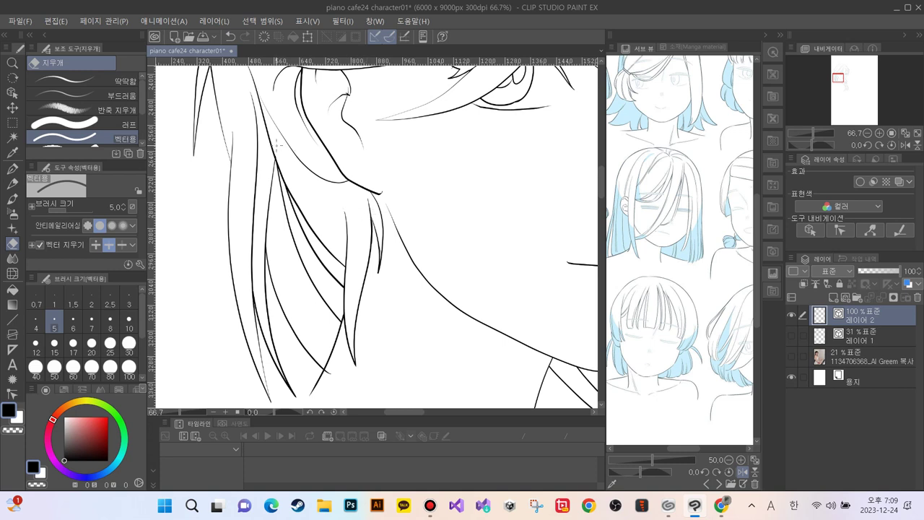
# Step: Draw a curved line from the ear's lower edge up to the side hair, just above the existing curve, with the Real G-pen
pyautogui.press('p')
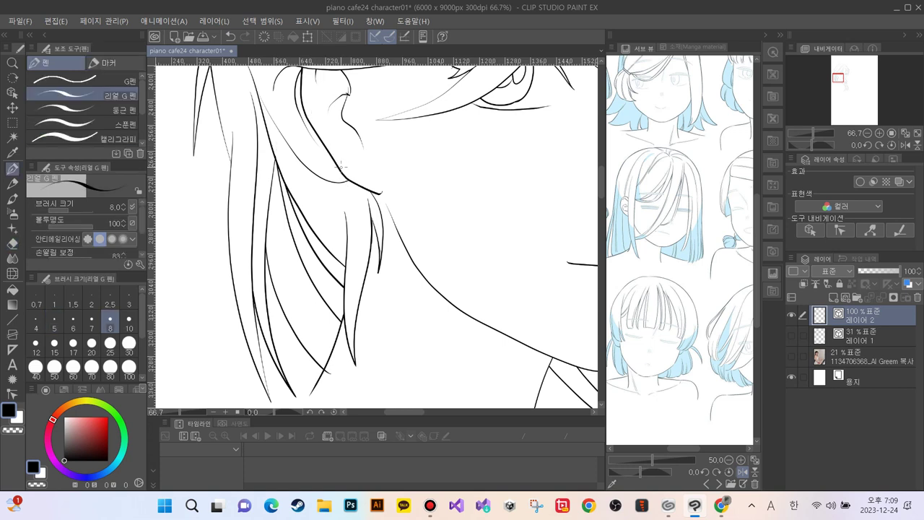
pyautogui.moveTo(351, 166)
pyautogui.mouseDown()
pyautogui.moveTo(311, 163)
pyautogui.moveTo(279, 117)
pyautogui.mouseUp()
pyautogui.hotkey('ctrl', 'z')
pyautogui.hotkey('ctrl', 'z')
pyautogui.moveTo(347, 167)
pyautogui.mouseDown()
pyautogui.moveTo(322, 172)
pyautogui.moveTo(297, 155)
pyautogui.moveTo(267, 106)
pyautogui.mouseUp()
pyautogui.press('e')
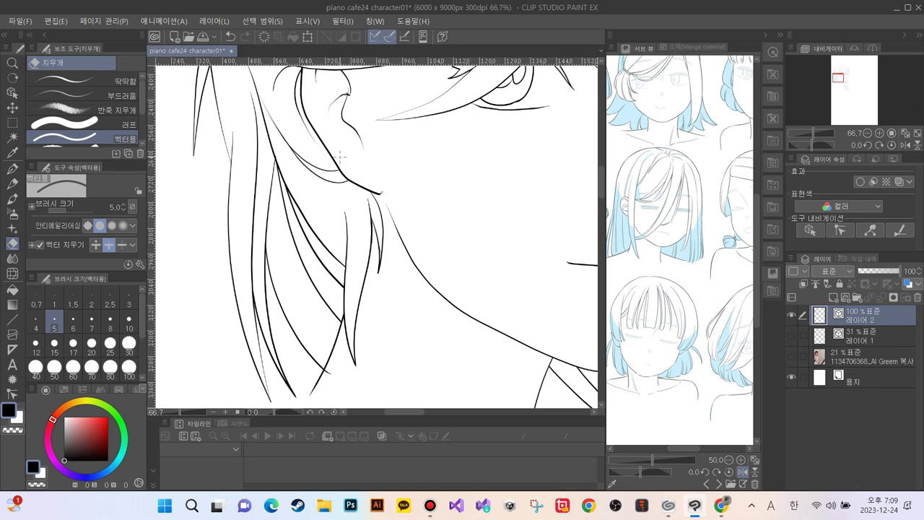
pyautogui.hotkey('ctrl', '-')
pyautogui.hotkey('ctrl', '-')
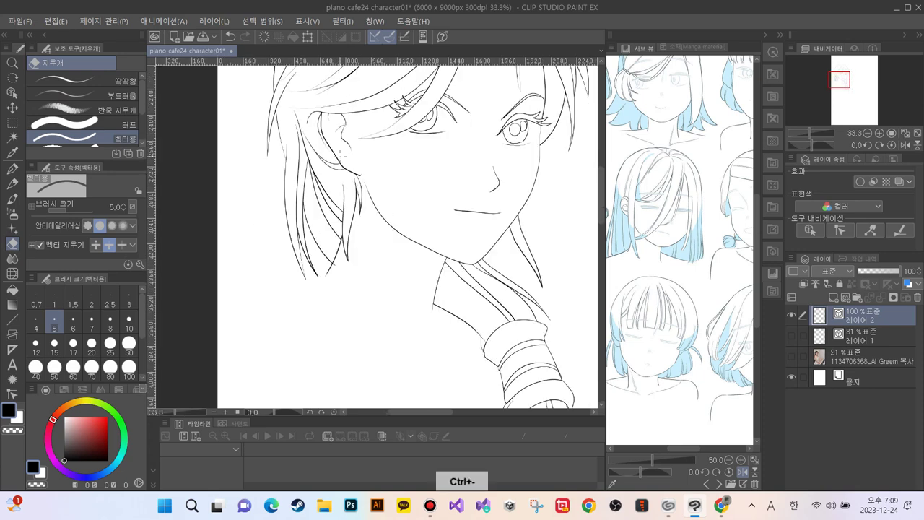
# Step: Trim the overshoot near the side hair's tip, draw another strand line down to the tip, and erase that line's excess ends
pyautogui.hotkey('ctrl', '+')
pyautogui.hotkey('ctrl', '+')
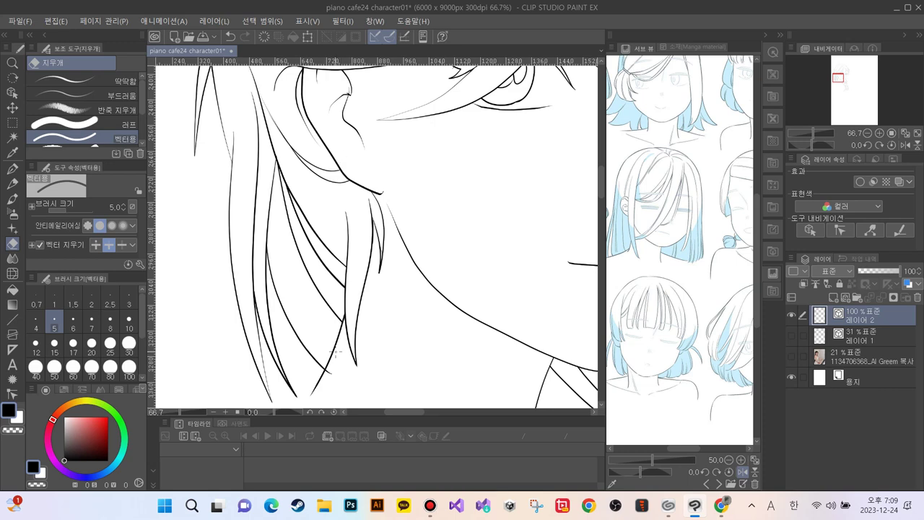
pyautogui.hotkey('ctrl', '-')
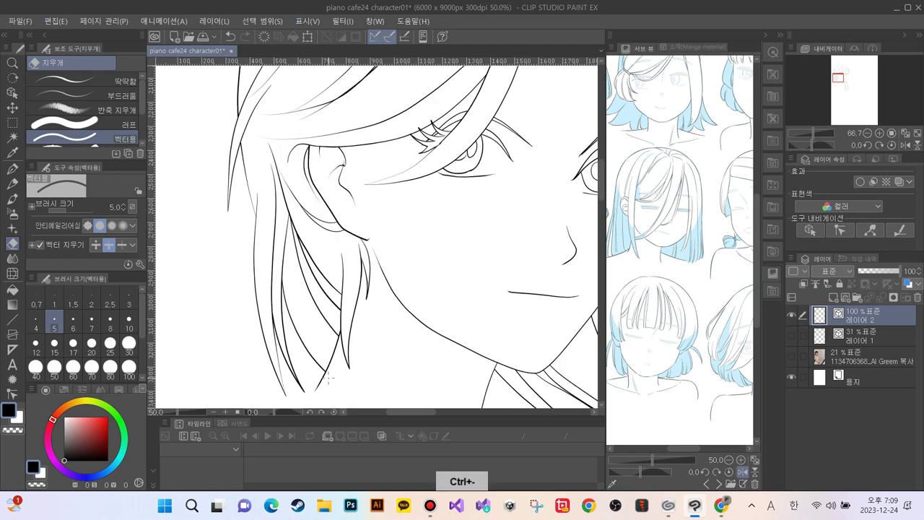
pyautogui.hotkey('ctrl', '-')
pyautogui.hotkey('ctrl', '+')
pyautogui.hotkey('ctrl', '+')
pyautogui.press('p')
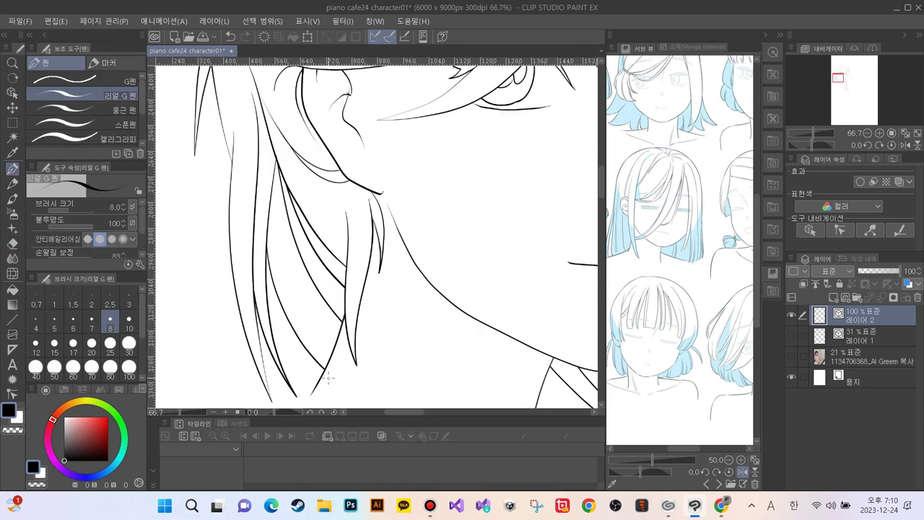
pyautogui.moveTo(263, 221)
pyautogui.mouseDown()
pyautogui.moveTo(264, 277)
pyautogui.moveTo(291, 349)
pyautogui.moveTo(326, 395)
pyautogui.mouseUp()
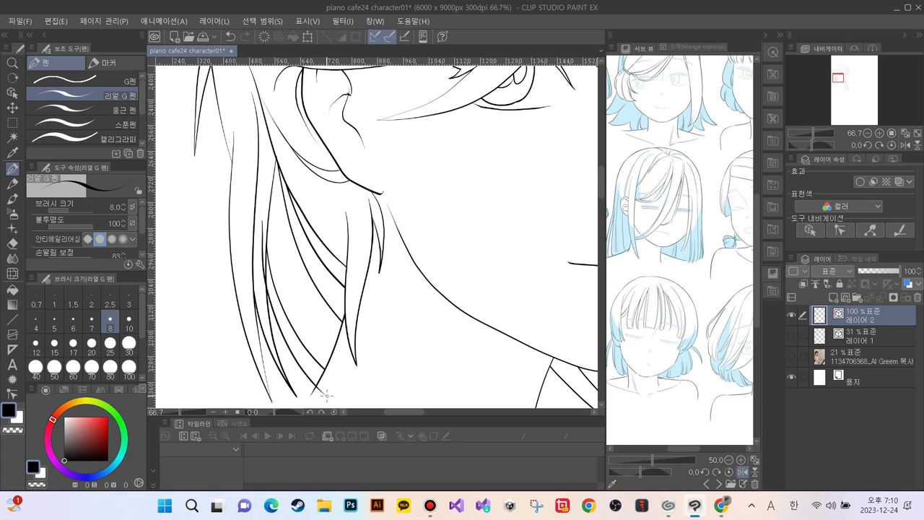
pyautogui.press('e')
pyautogui.moveTo(262, 222); pyautogui.dragTo(257, 257)
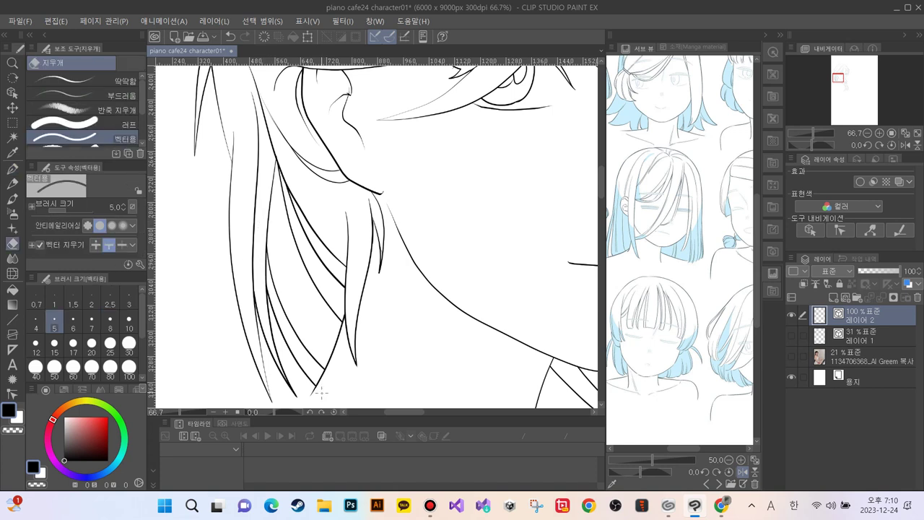
pyautogui.hotkey('ctrl', '-')
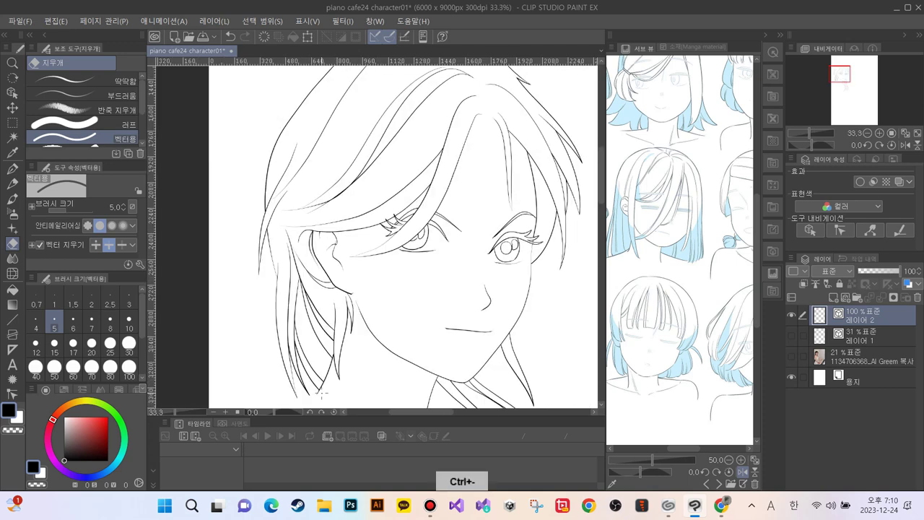
pyautogui.hotkey('ctrl', '+')
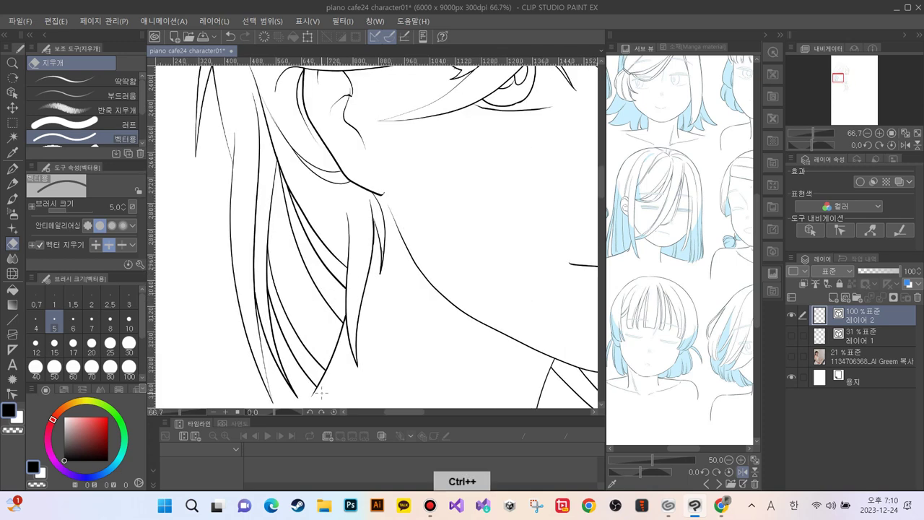
pyautogui.hotkey('ctrl', '-')
pyautogui.hotkey('ctrl', '-')
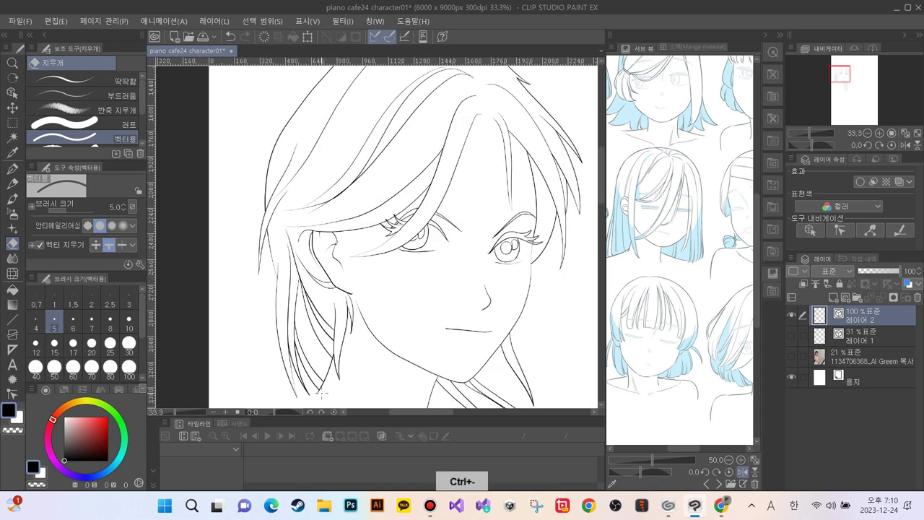
pyautogui.hotkey('ctrl', '+')
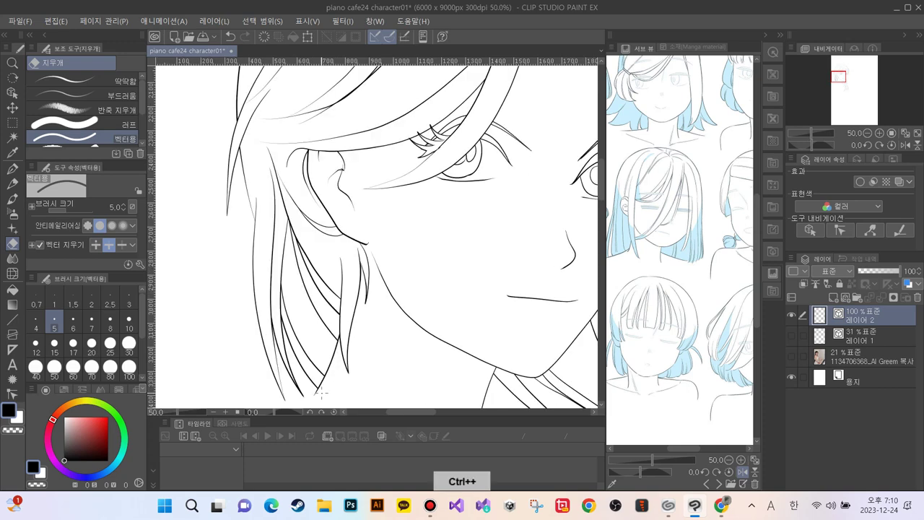
pyautogui.hotkey('ctrl', '-')
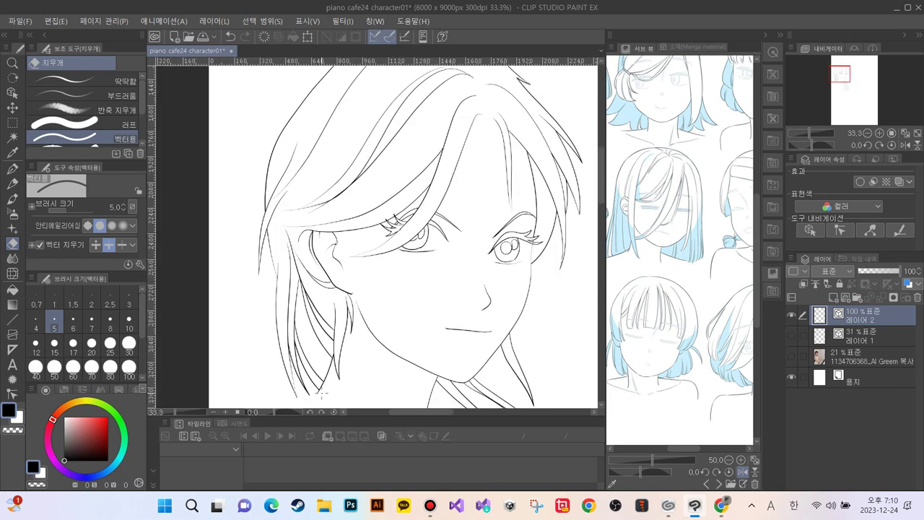
pyautogui.scroll(2, 375, 238)
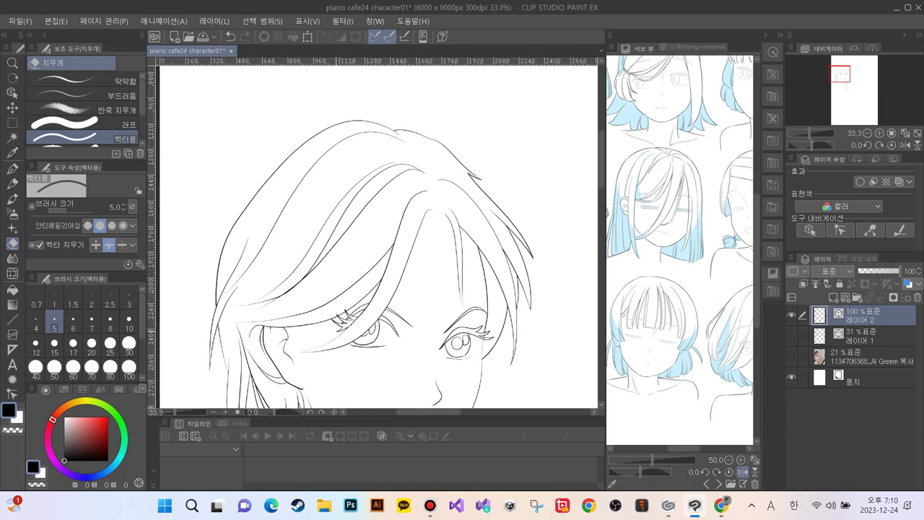
pyautogui.hotkey('ctrl', '+')
pyautogui.hotkey('ctrl', '+')
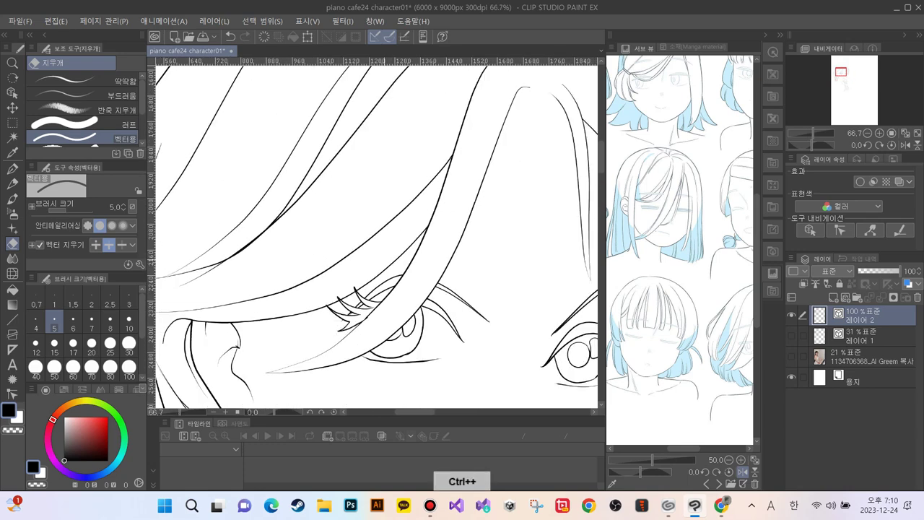
pyautogui.moveTo(384, 259); pyautogui.dragTo(313, 273)
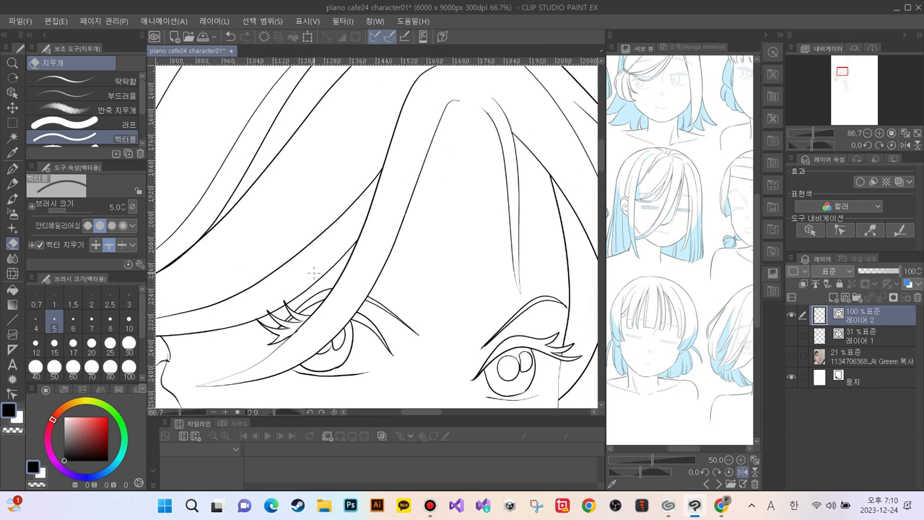
pyautogui.press('p')
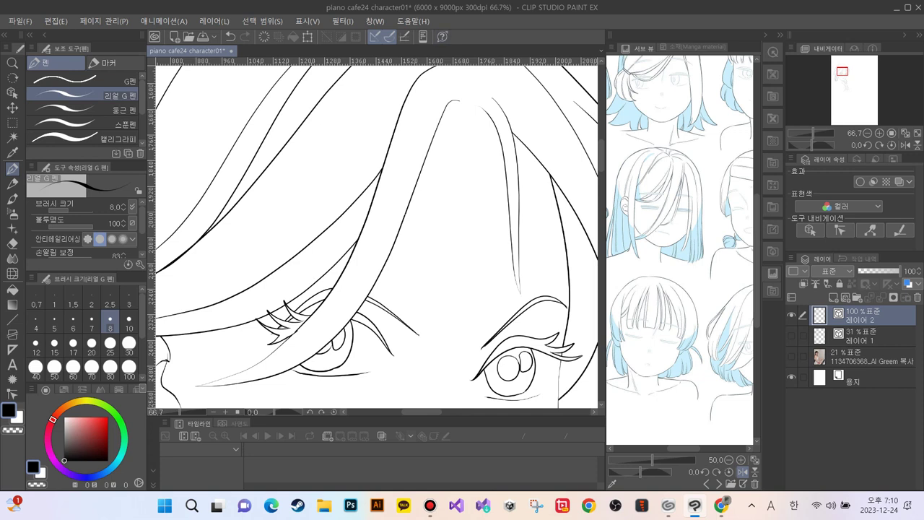
pyautogui.moveTo(457, 94); pyautogui.dragTo(402, 312)
pyautogui.moveTo(435, 99)
pyautogui.mouseDown()
pyautogui.moveTo(421, 153)
pyautogui.moveTo(410, 314)
pyautogui.moveTo(390, 348)
pyautogui.mouseUp()
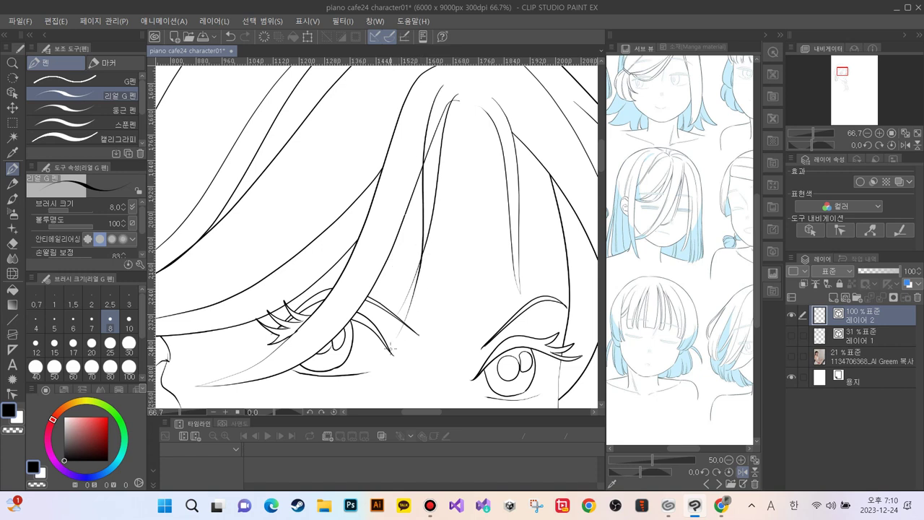
pyautogui.hotkey('ctrl', 'z')
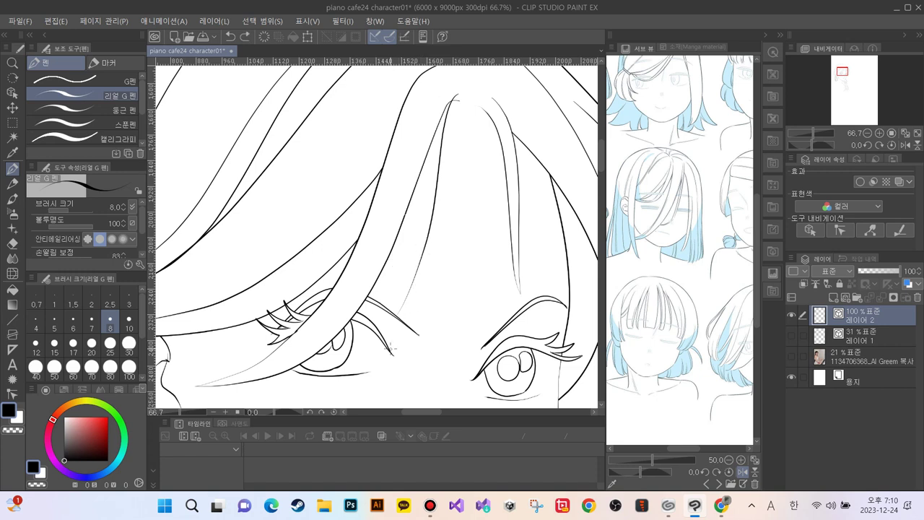
pyautogui.hotkey('ctrl', 'z')
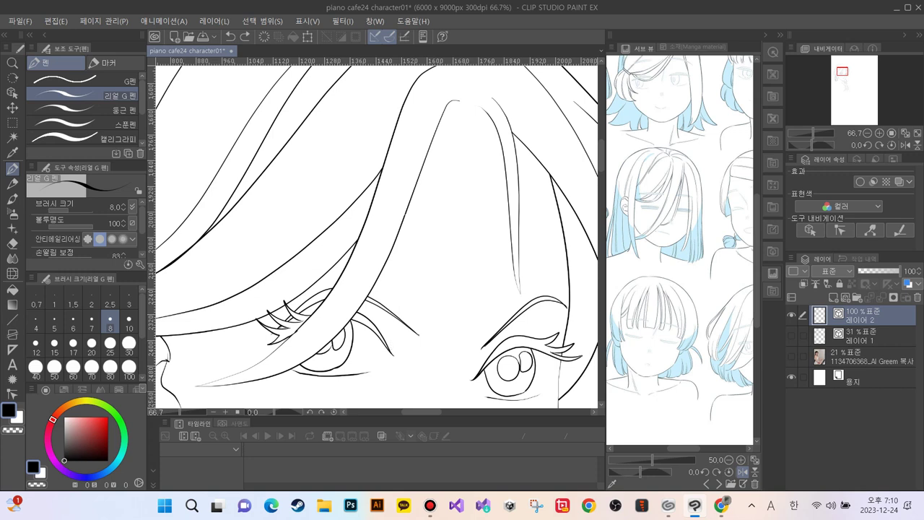
pyautogui.moveTo(464, 95)
pyautogui.mouseDown()
pyautogui.moveTo(442, 102)
pyautogui.moveTo(423, 150)
pyautogui.moveTo(407, 257)
pyautogui.moveTo(375, 345)
pyautogui.mouseUp()
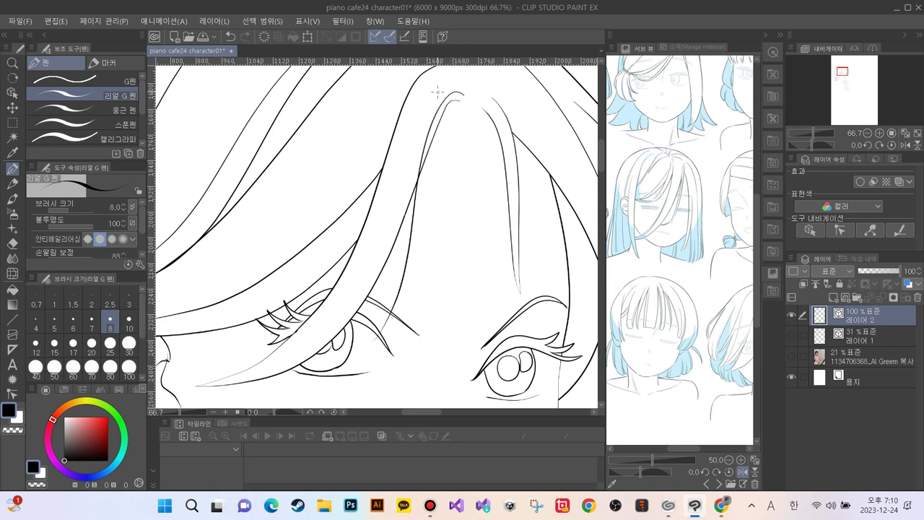
pyautogui.hotkey('ctrl', 'z')
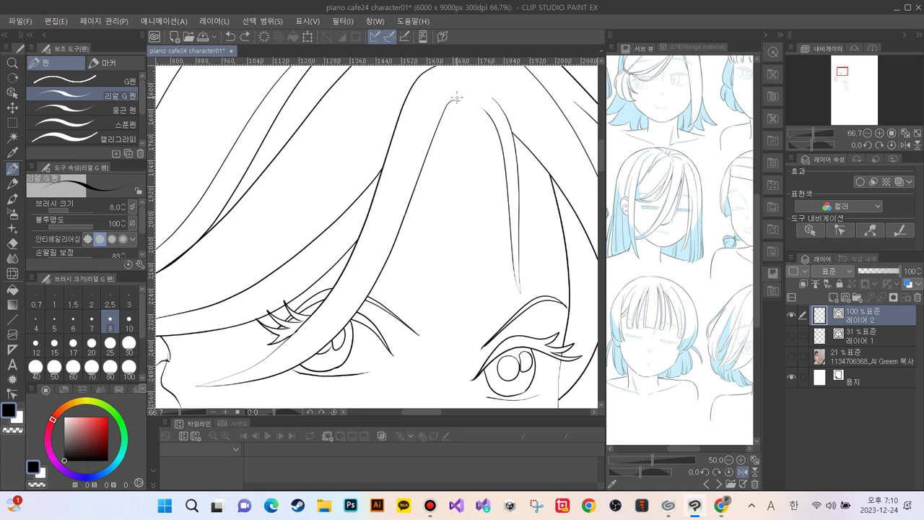
# Step: Draw two lines with the Real G-pen forming a thin bangs strand from the parting to the inner brow, and vector-erase the overlapping line ends
pyautogui.moveTo(457, 93)
pyautogui.mouseDown()
pyautogui.moveTo(416, 279)
pyautogui.moveTo(386, 329)
pyautogui.mouseUp()
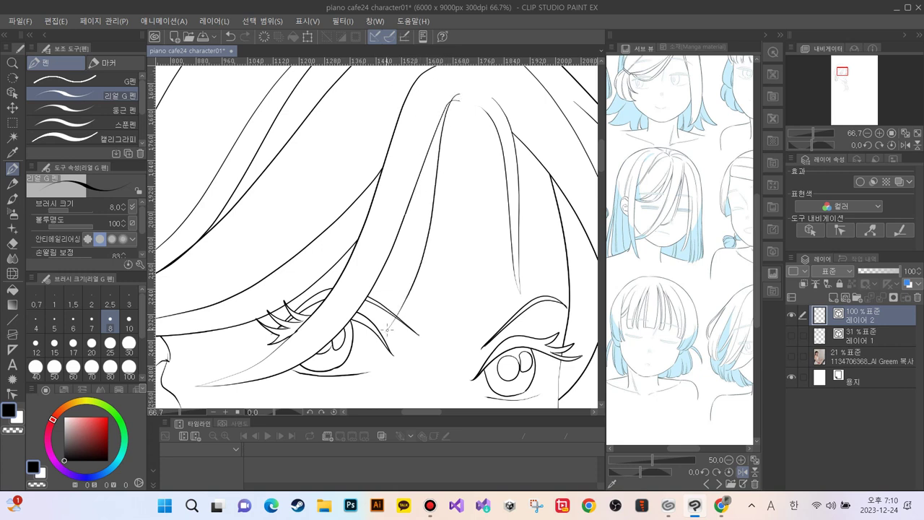
pyautogui.moveTo(457, 94)
pyautogui.mouseDown()
pyautogui.moveTo(416, 261)
pyautogui.moveTo(388, 331)
pyautogui.mouseUp()
pyautogui.press('e')
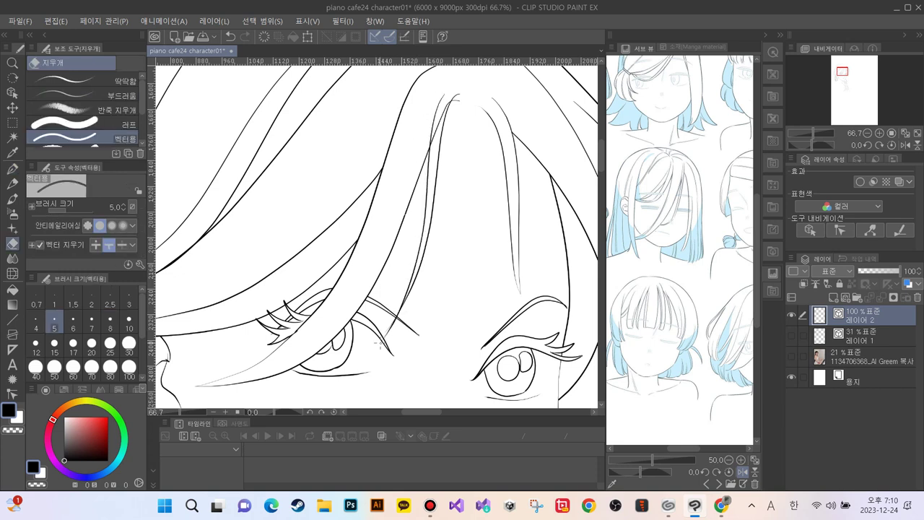
pyautogui.click(442, 105)
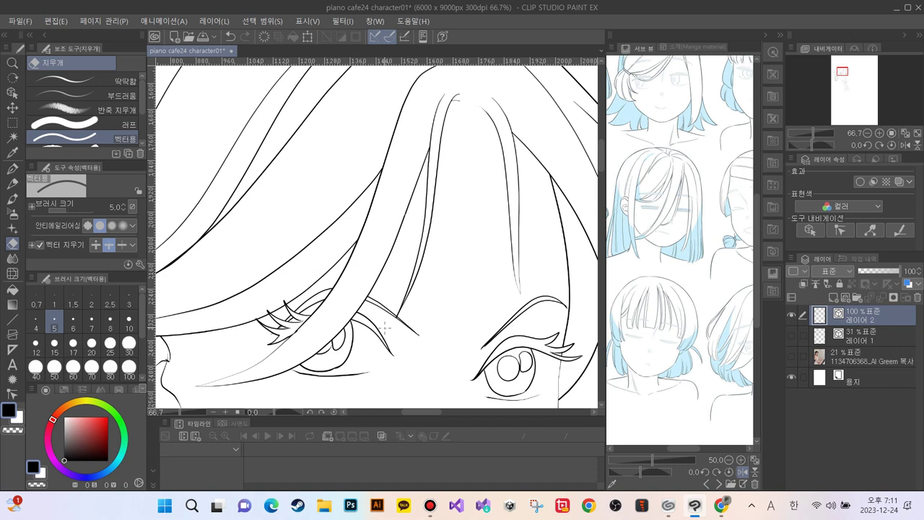
pyautogui.hotkey('ctrl', 'z')
# Step: Flip the canvas view horizontally and examine the balance of the face, eyes and hair from far and near
pyautogui.hotkey('ctrl', '-')
pyautogui.hotkey('ctrl', '-')
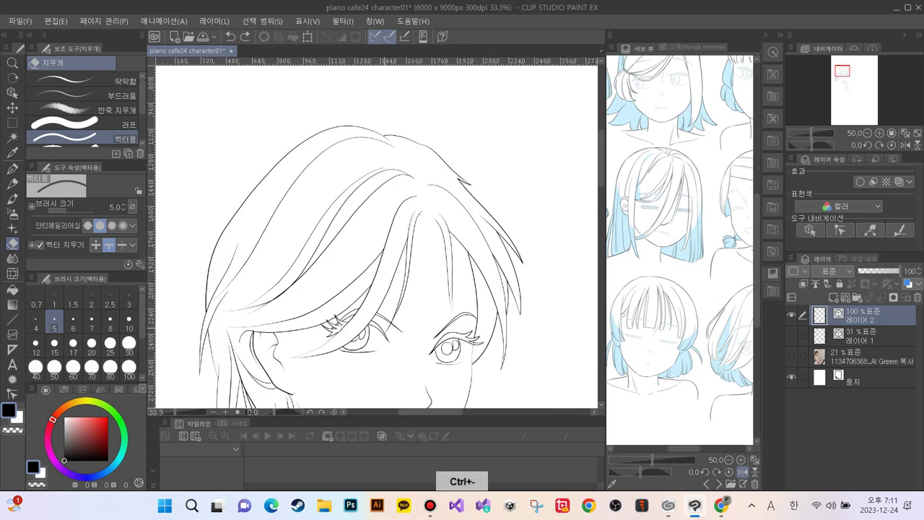
pyautogui.hotkey('ctrl', '-')
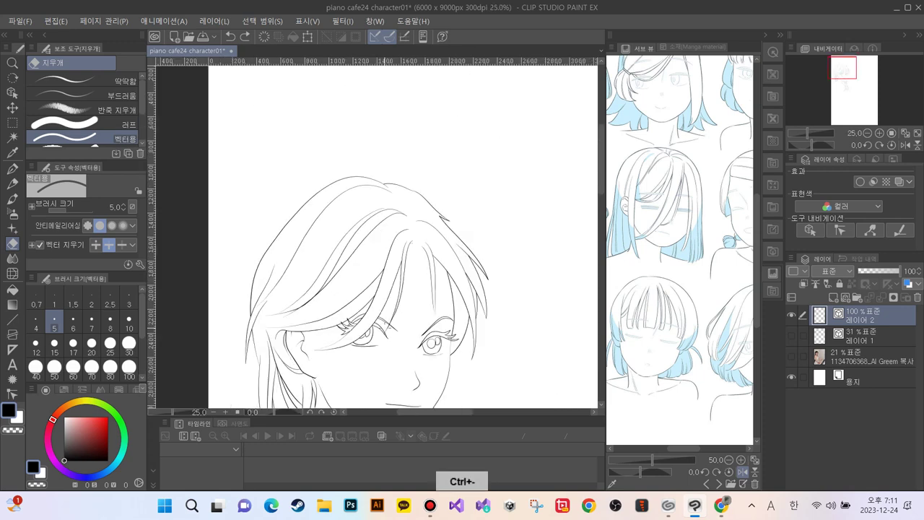
pyautogui.moveTo(384, 327); pyautogui.dragTo(382, 240)
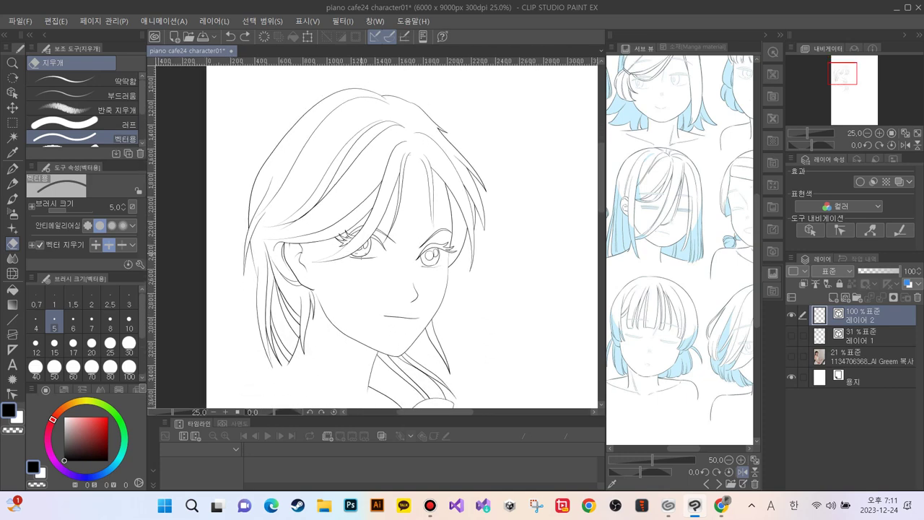
pyautogui.click(905, 145)
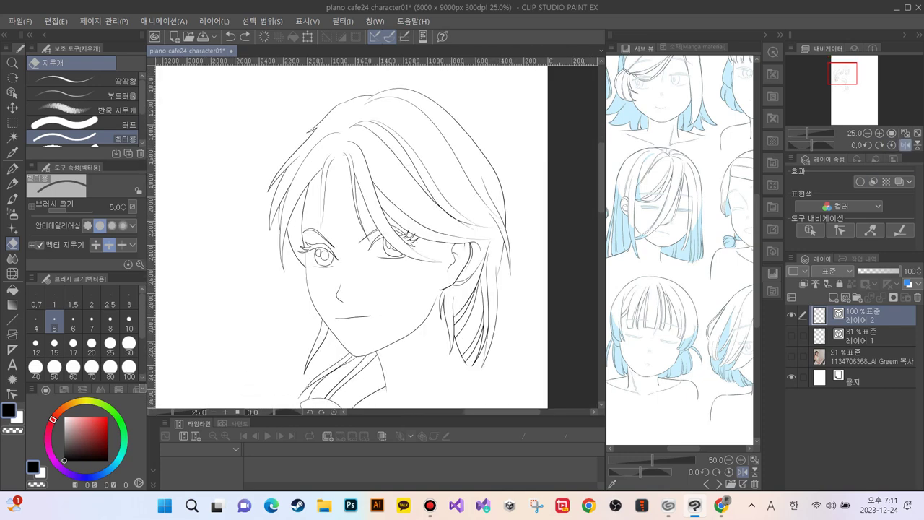
pyautogui.scroll(3, 389, 185)
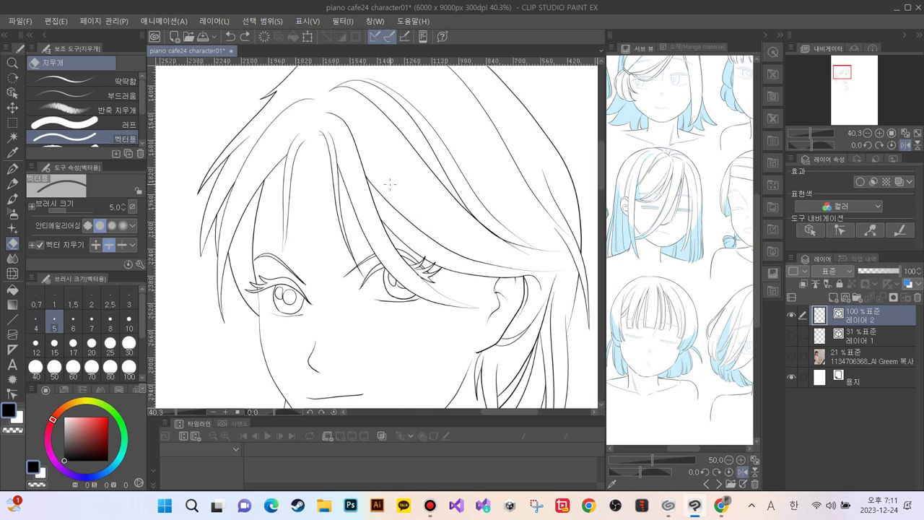
pyautogui.scroll(1, 389, 184)
pyautogui.scroll(1, 389, 185)
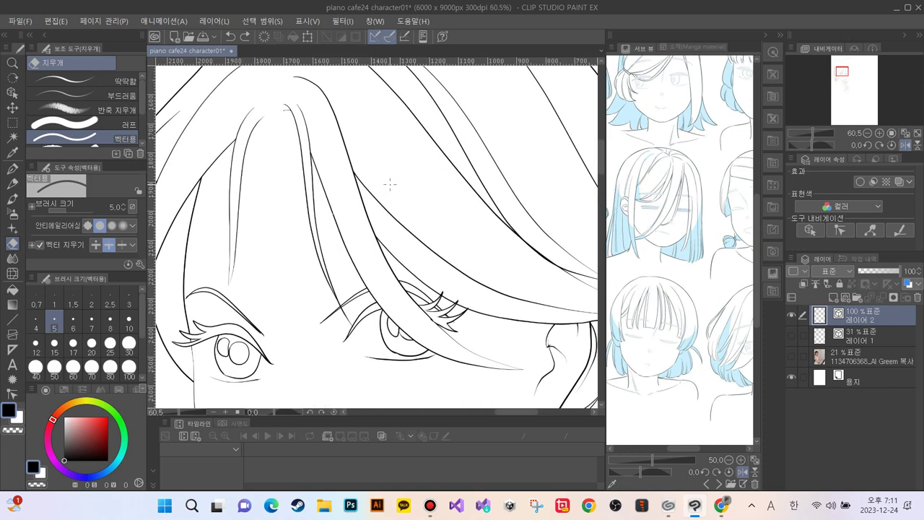
pyautogui.scroll(-5, 389, 185)
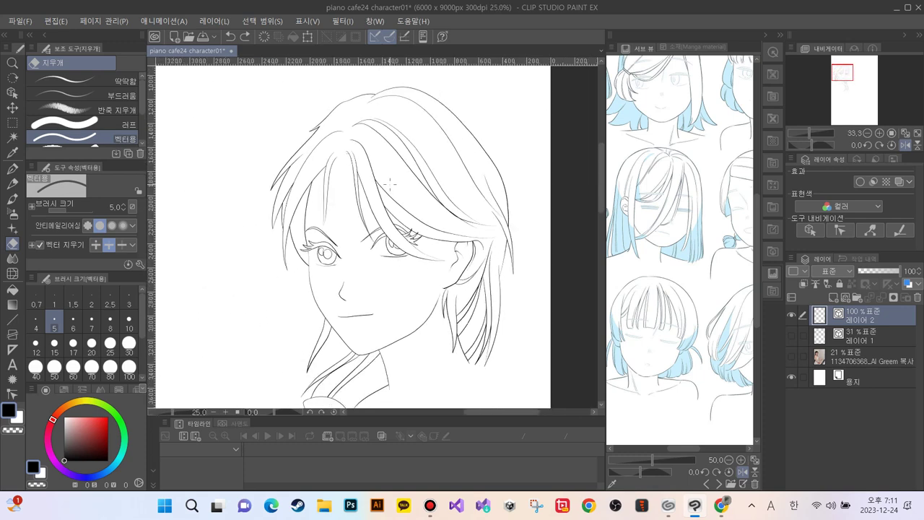
pyautogui.scroll(4, 389, 184)
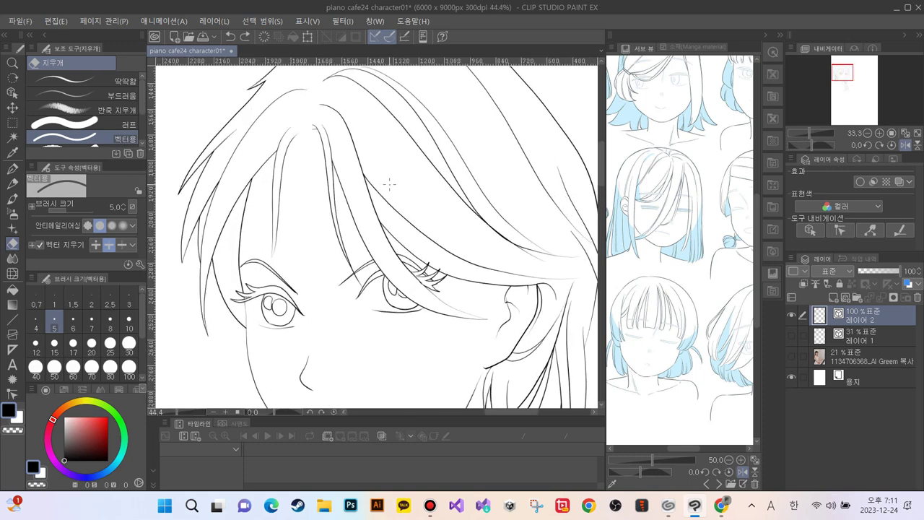
# Step: Adjust the lower eyelid line of the eye partly covered by bangs with the Object tool, tilting it slightly
pyautogui.moveTo(333, 366); pyautogui.dragTo(312, 254)
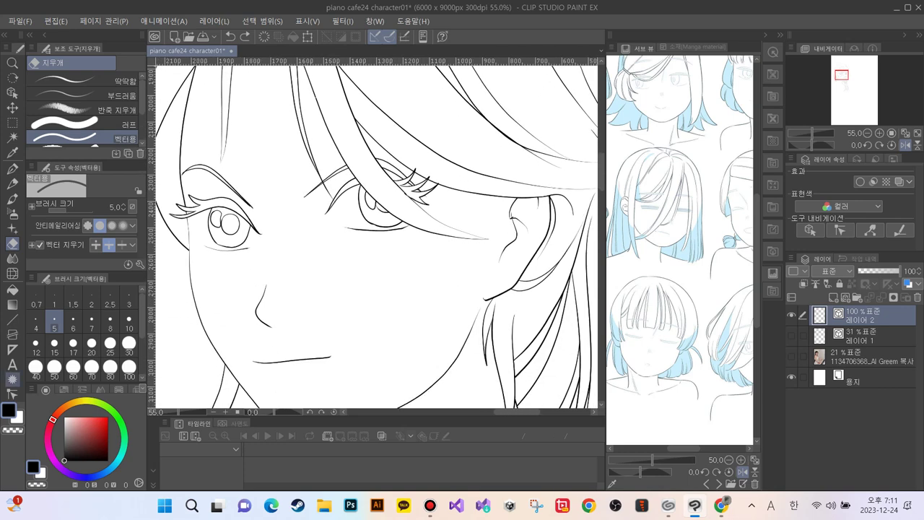
pyautogui.click(13, 394)
pyautogui.press('o')
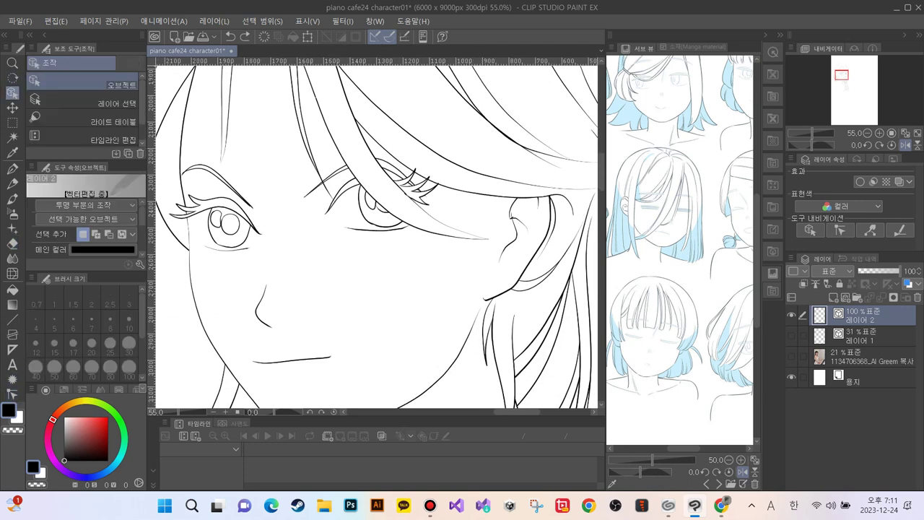
pyautogui.click(345, 228)
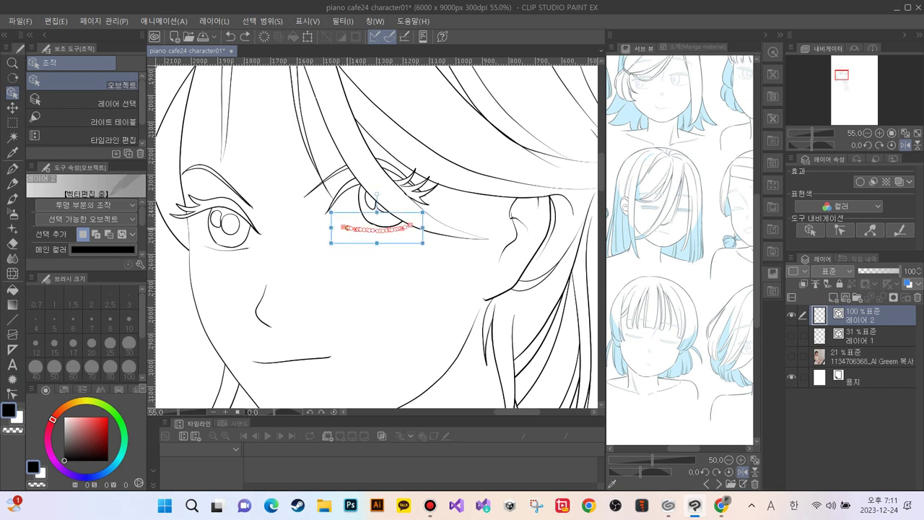
pyautogui.moveTo(330, 213); pyautogui.dragTo(330, 215)
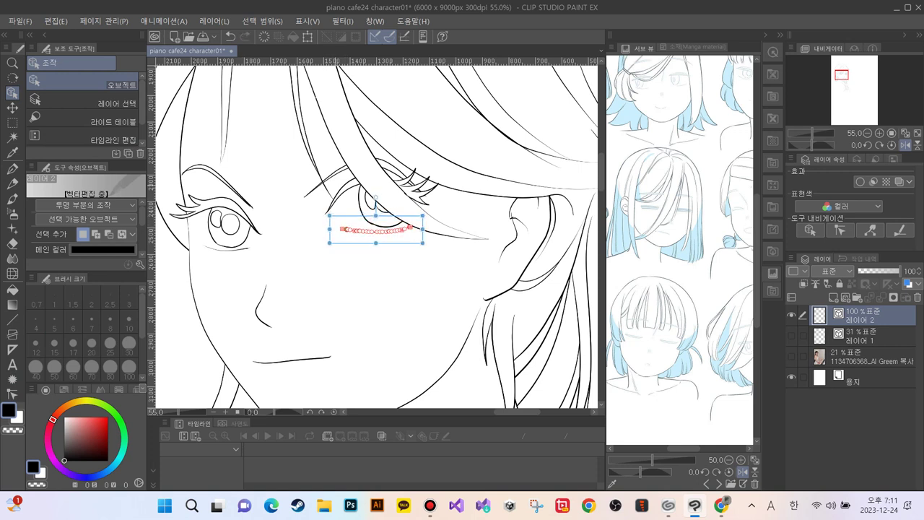
pyautogui.click(318, 209)
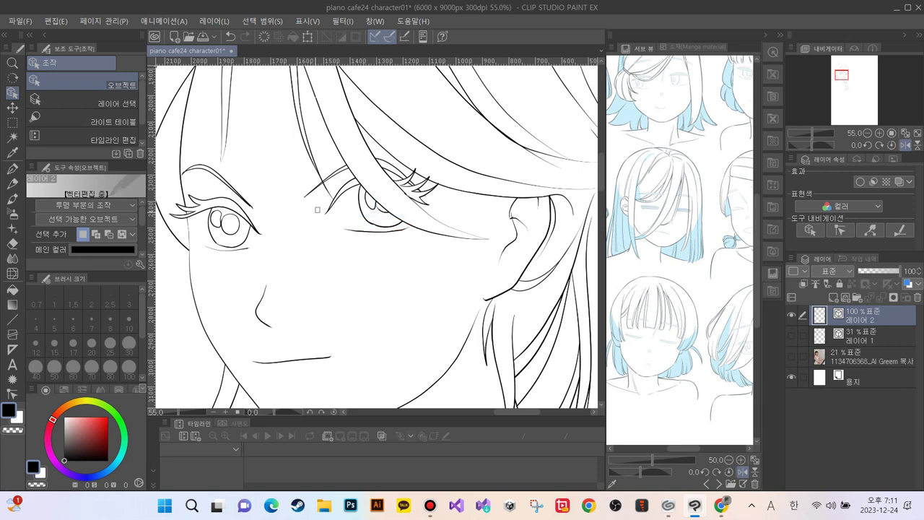
pyautogui.click(346, 229)
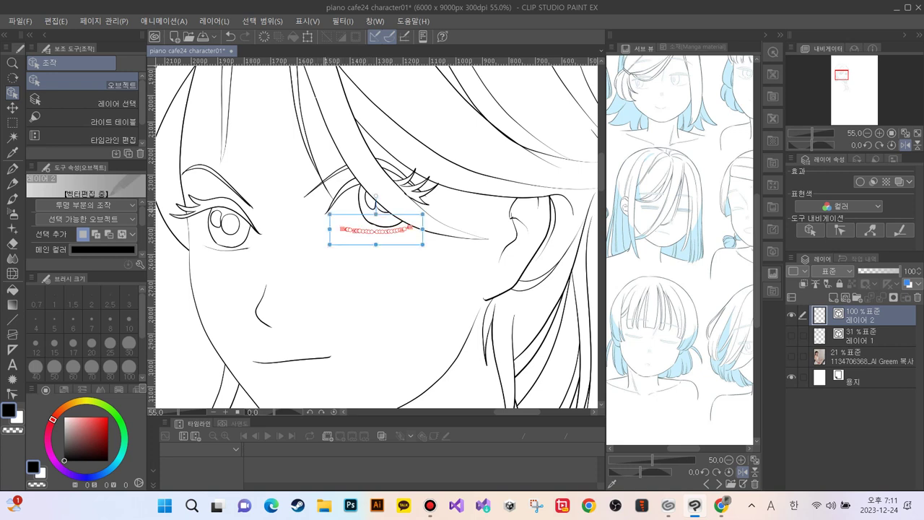
pyautogui.moveTo(321, 207); pyautogui.dragTo(323, 213)
pyautogui.click(307, 264)
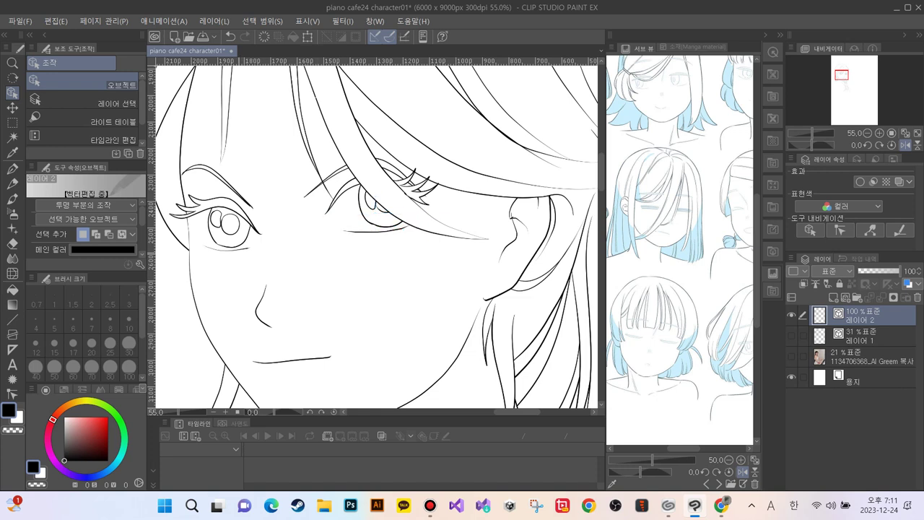
# Step: Rotate the uncovered eye's lower eyelid line slightly counter-clockwise in the flipped view and deselect it
pyautogui.click(225, 249)
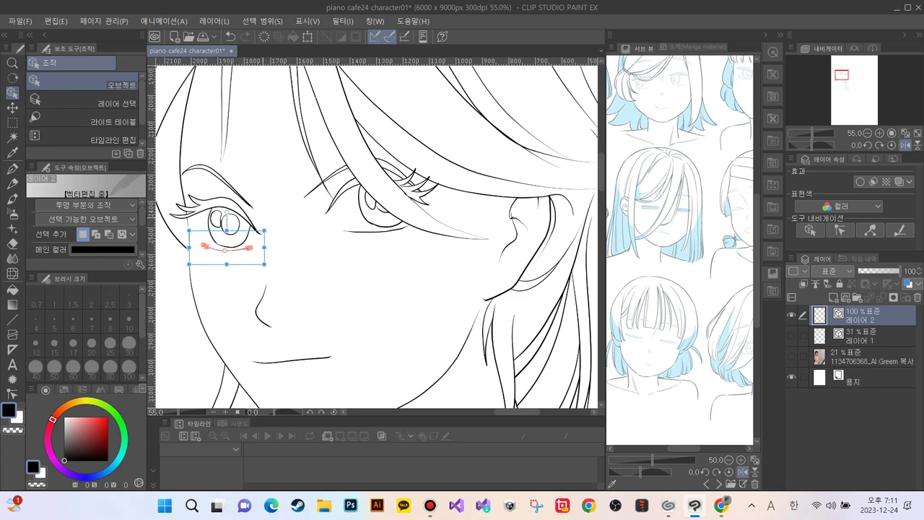
pyautogui.moveTo(263, 221); pyautogui.dragTo(258, 216)
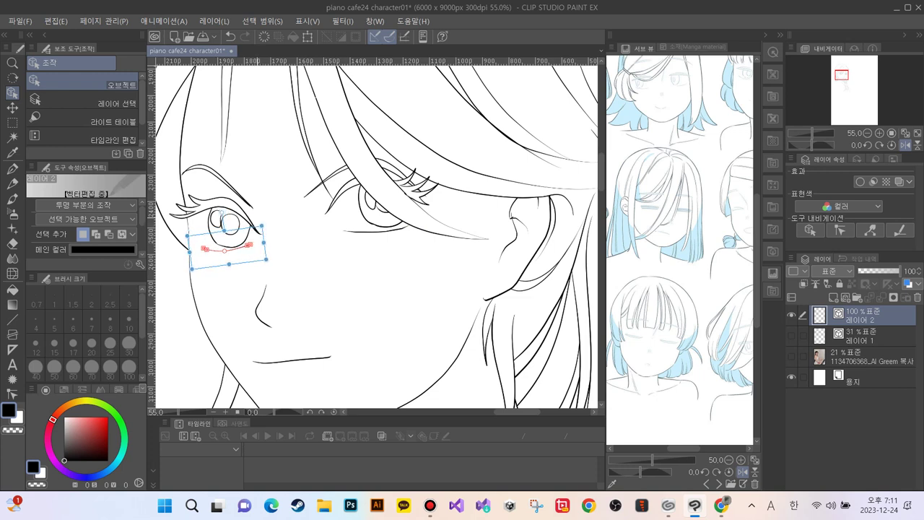
pyautogui.hotkey('ctrl', 'd')
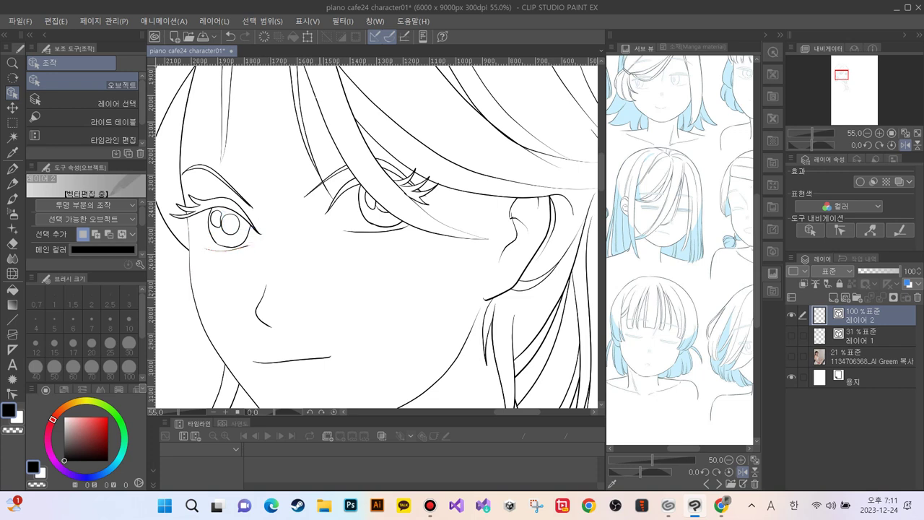
# Step: Reselect the lower eyelid line of the bangs-covered eye, rotate it a little further counter-clockwise in the flipped view, and deselect it
pyautogui.click(353, 232)
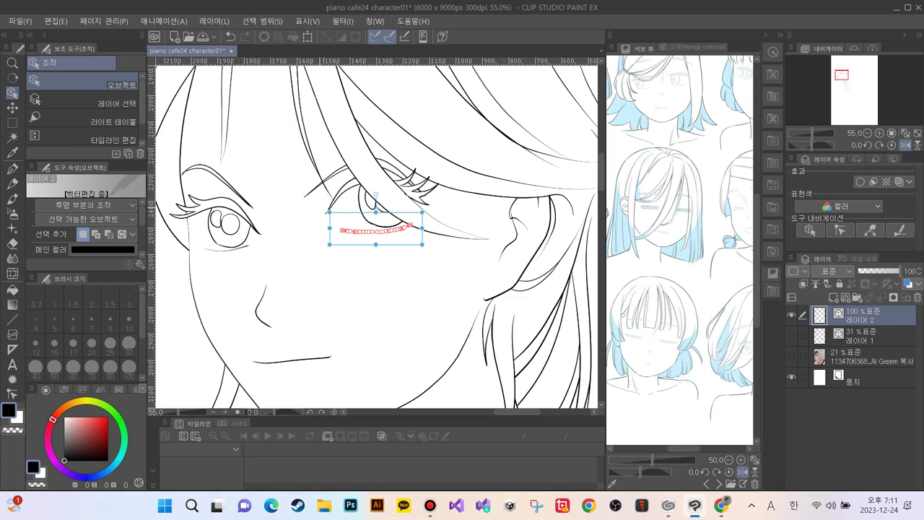
pyautogui.hotkey('ctrl', 'd')
pyautogui.click(354, 232)
pyautogui.press('Delete')
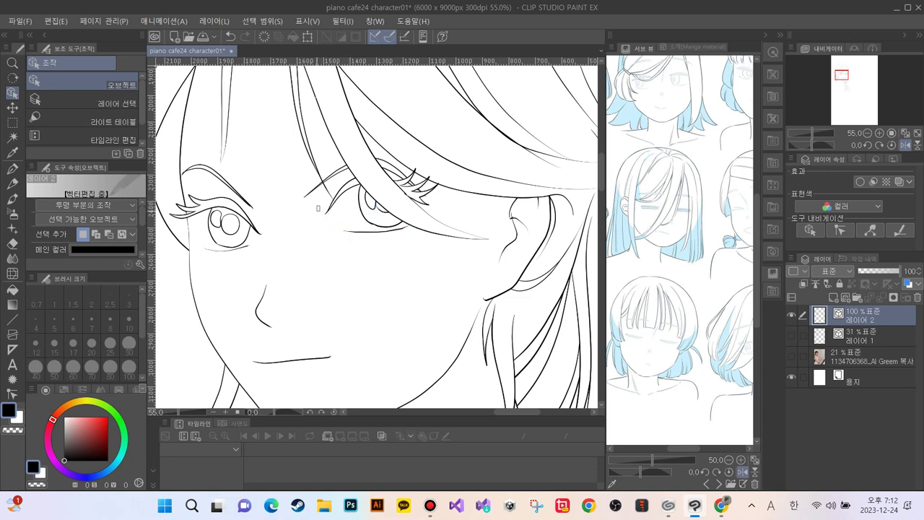
pyautogui.hotkey('ctrl', 'z')
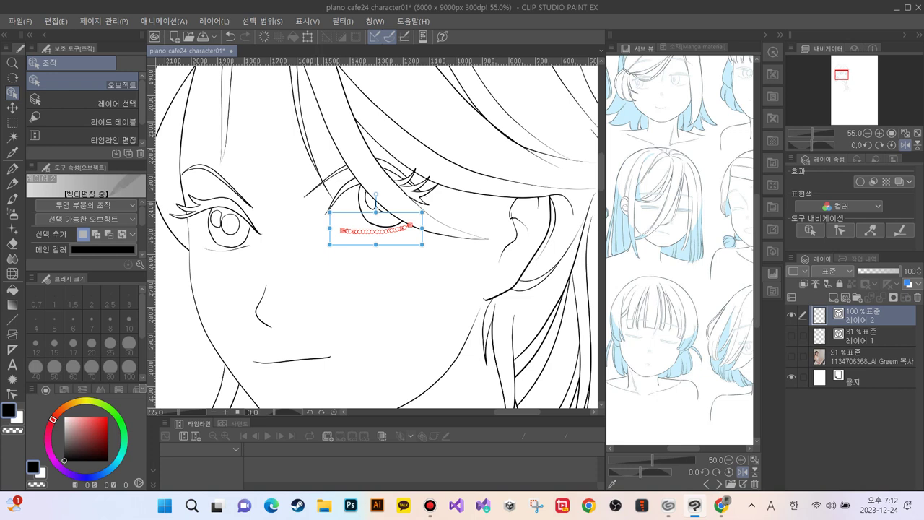
pyautogui.moveTo(320, 204); pyautogui.dragTo(318, 209)
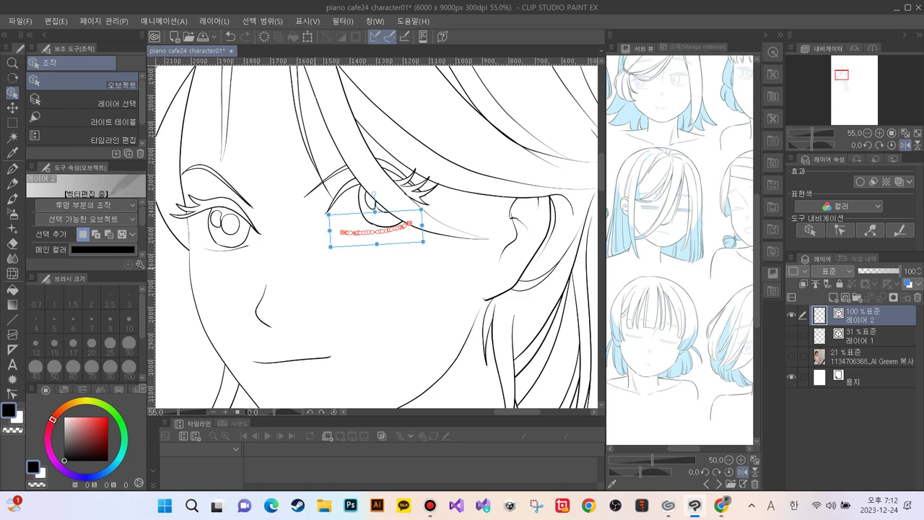
pyautogui.hotkey('ctrl', 'd')
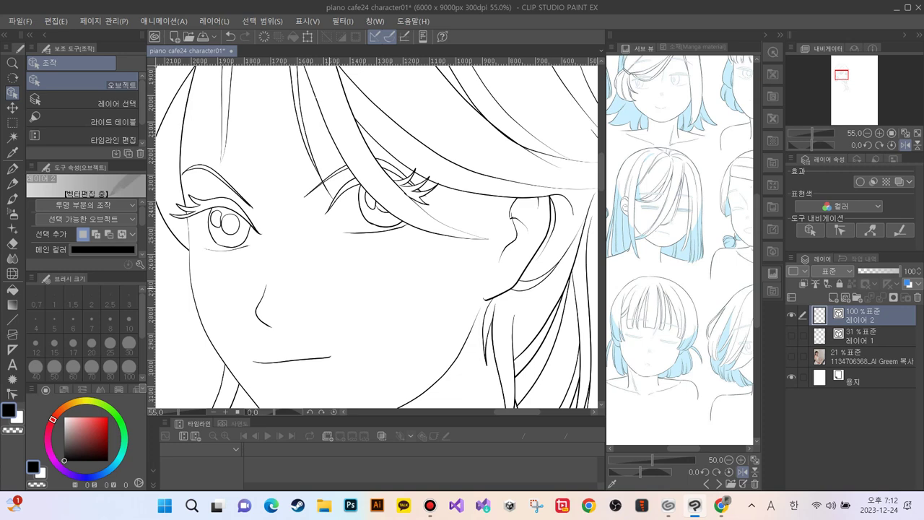
# Step: Clean up the tiny line overshoot on the ear's inner contour with the vector eraser
pyautogui.hotkey('ctrl', '+')
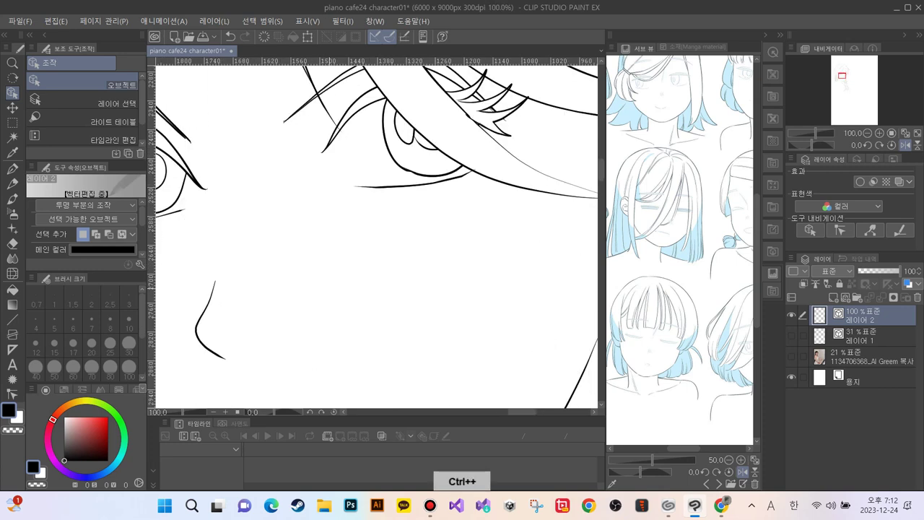
pyautogui.moveTo(550, 239); pyautogui.dragTo(316, 268)
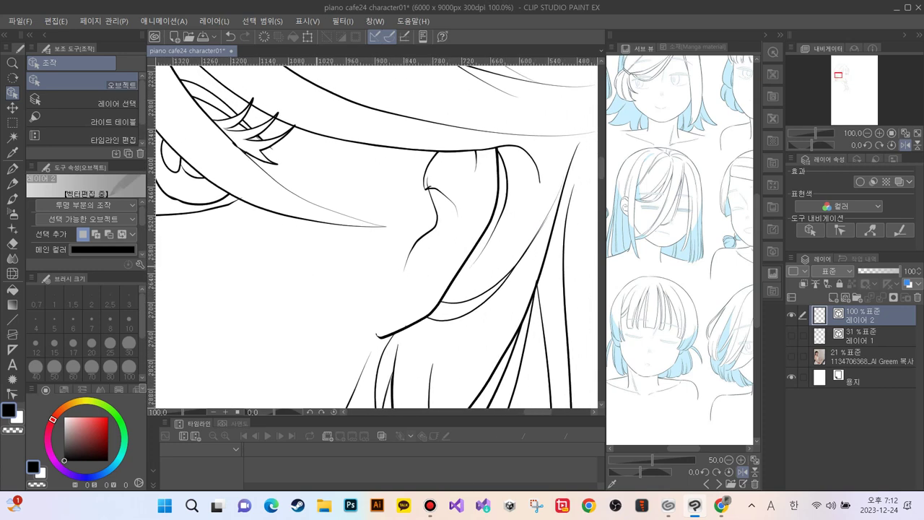
pyautogui.press('e')
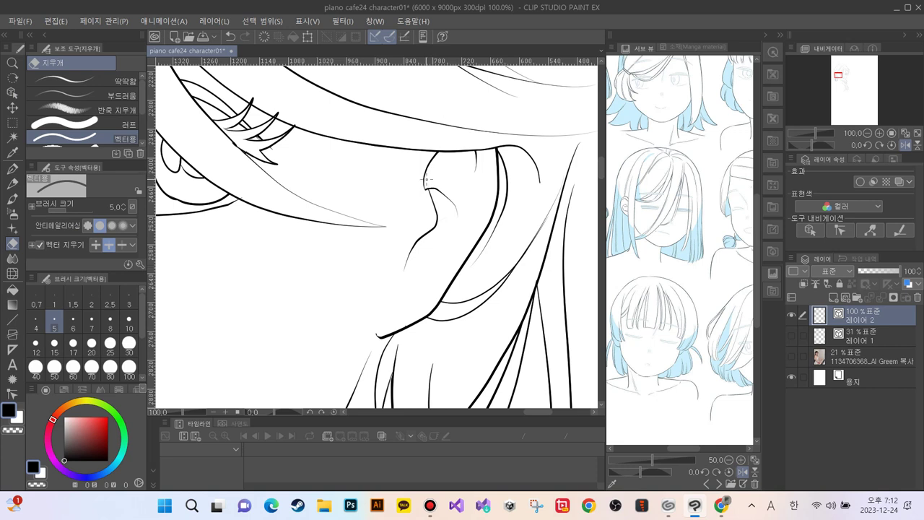
# Step: Examine the face, jaw and hair strands below the chin from near and far
pyautogui.hotkey('ctrl', '-')
pyautogui.hotkey('ctrl', '-')
pyautogui.hotkey('ctrl', '-')
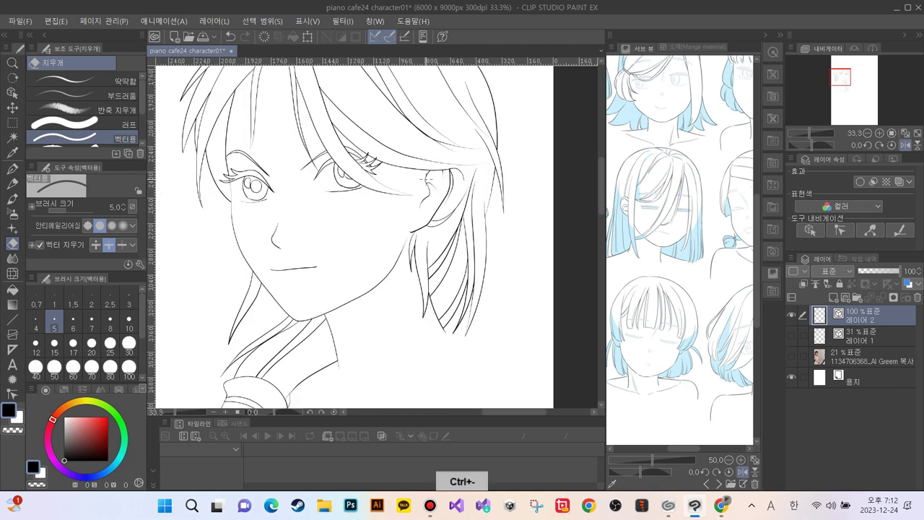
pyautogui.hotkey('ctrl', '+')
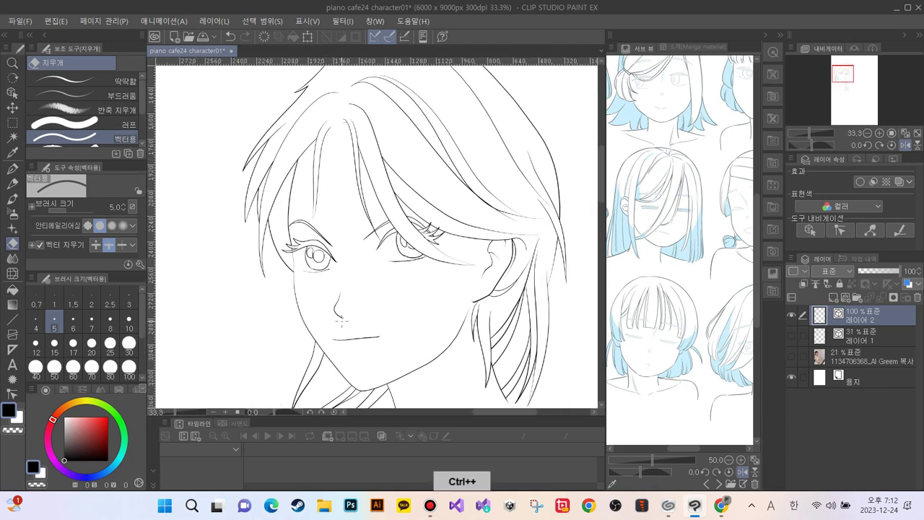
pyautogui.hotkey('ctrl', '+')
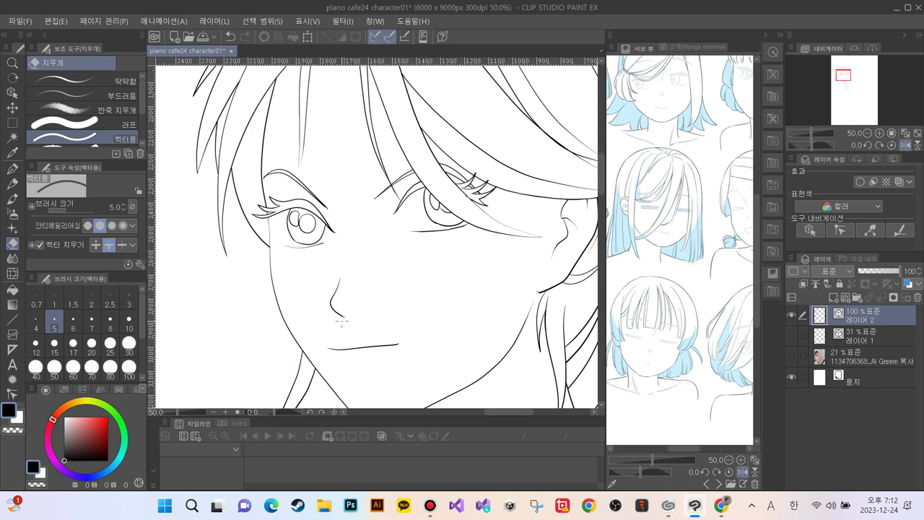
pyautogui.hotkey('ctrl', '-')
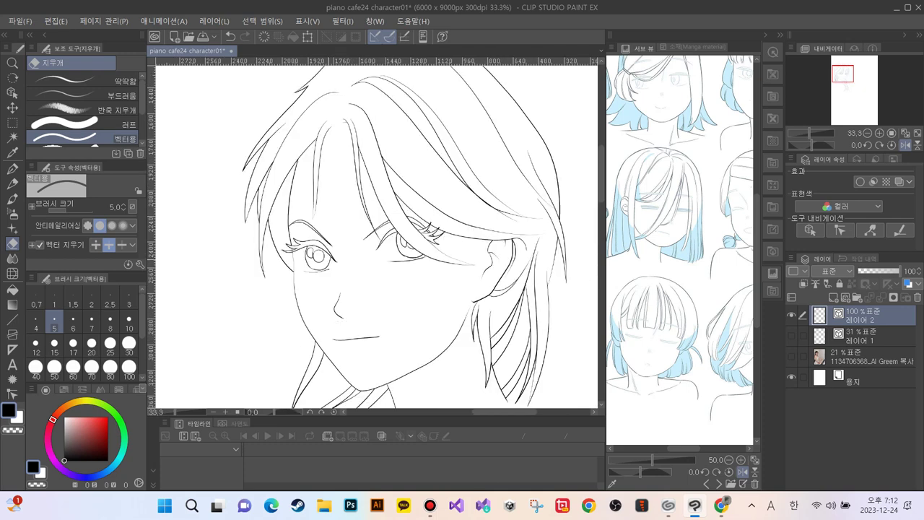
pyautogui.moveTo(366, 289); pyautogui.dragTo(397, 200)
pyautogui.hotkey('ctrl', '+')
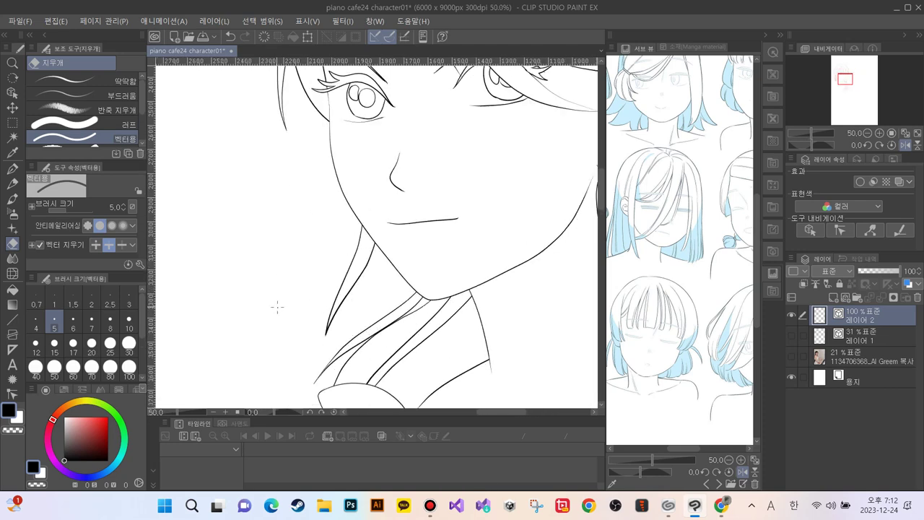
pyautogui.scroll(-2, 308, 306)
pyautogui.hscroll(-1, 308, 306)
pyautogui.hotkey('ctrl', '+')
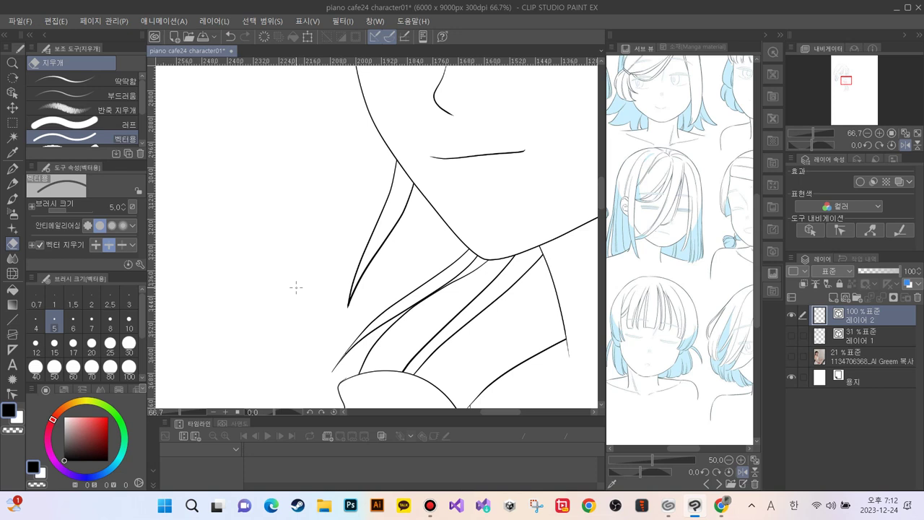
pyautogui.hotkey('ctrl', '-')
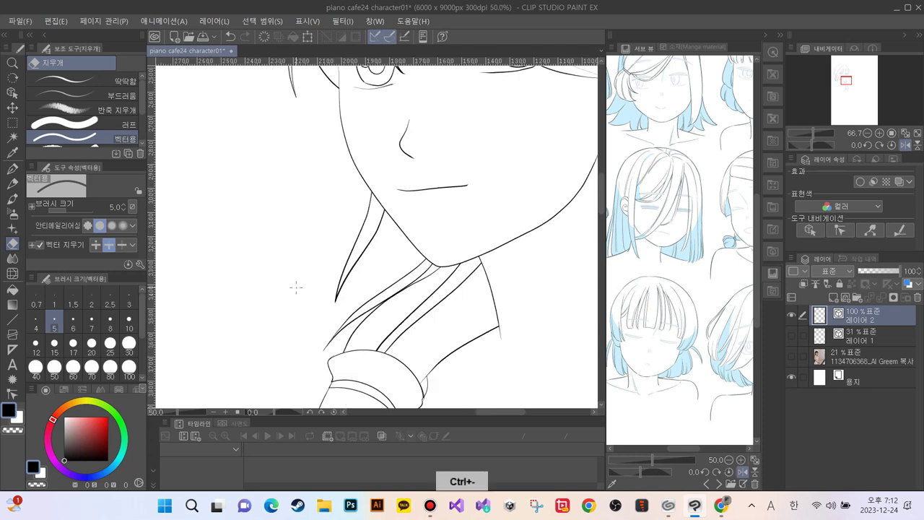
pyautogui.hotkey('ctrl', '-')
pyautogui.hotkey('ctrl', '+')
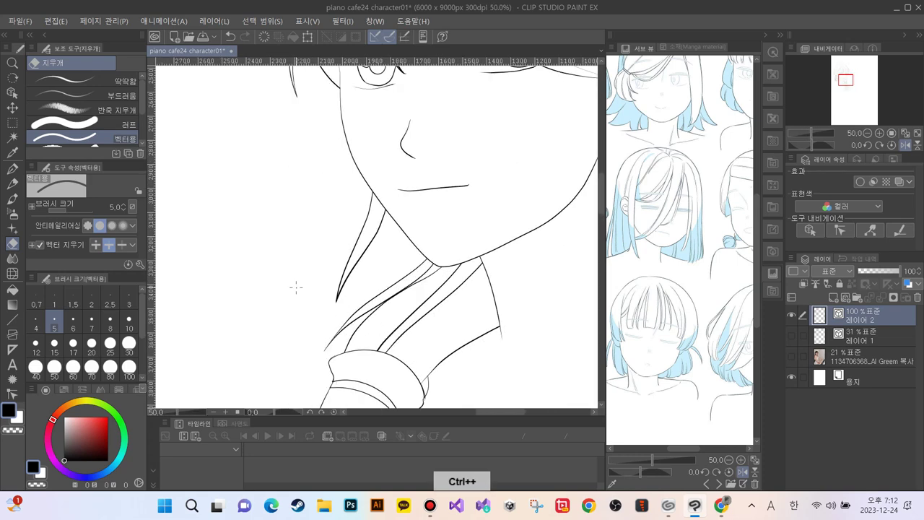
pyautogui.hotkey('ctrl', '+')
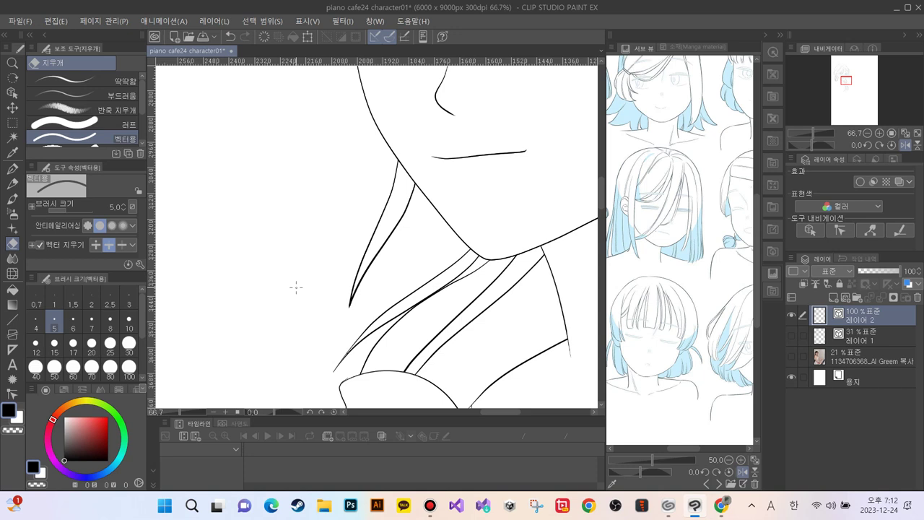
# Step: Draw two long curved hair strand lines with the Real G Pen from the jaw down beside the wrapped hair tie
pyautogui.press('p')
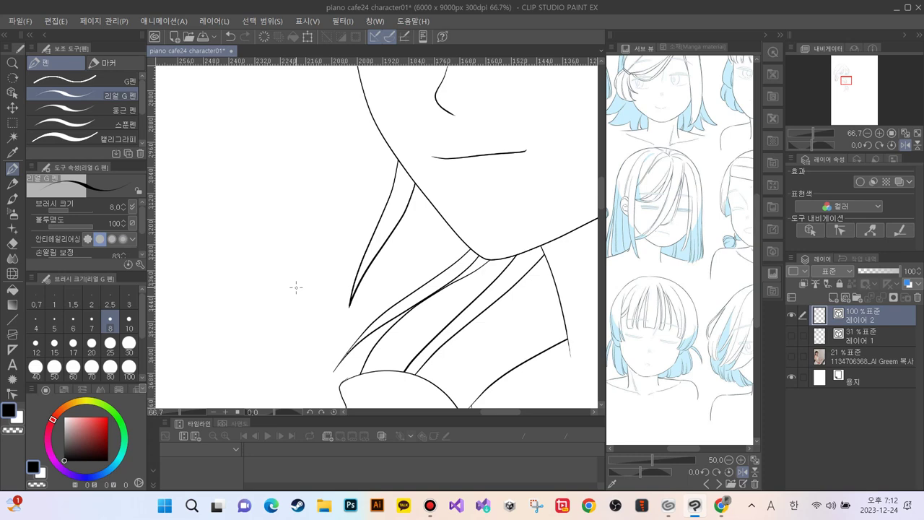
pyautogui.hotkey('ctrl', '-')
pyautogui.hotkey('ctrl', '-')
pyautogui.hotkey('ctrl', '-')
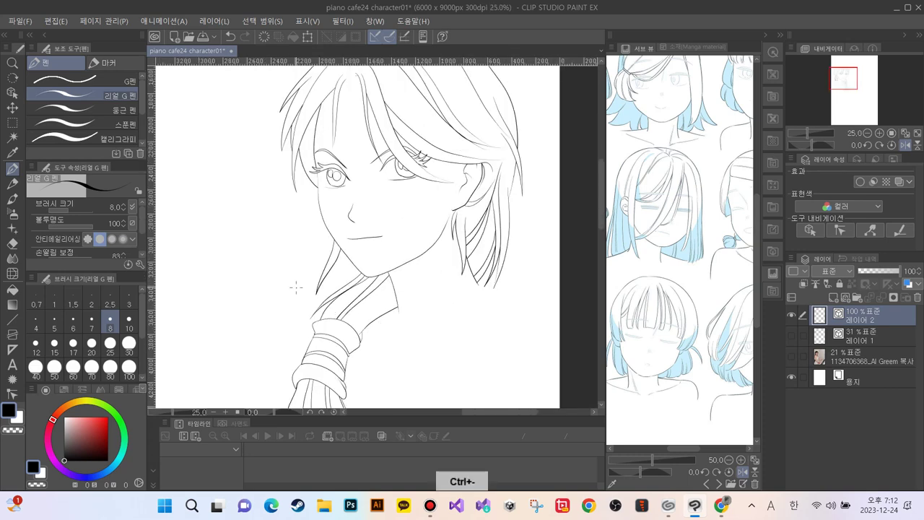
pyautogui.hotkey('ctrl', '+')
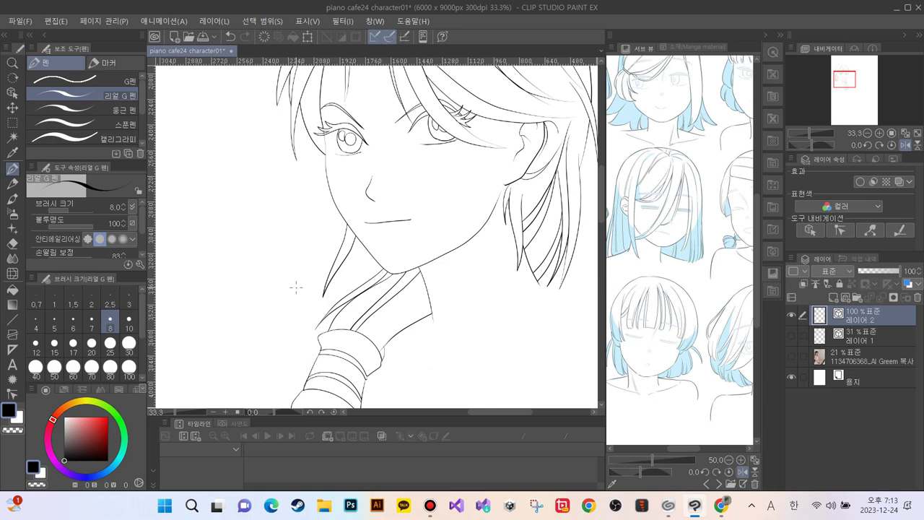
pyautogui.moveTo(372, 239)
pyautogui.mouseDown()
pyautogui.moveTo(352, 278)
pyautogui.moveTo(311, 310)
pyautogui.moveTo(294, 345)
pyautogui.mouseUp()
pyautogui.moveTo(363, 227)
pyautogui.mouseDown()
pyautogui.moveTo(356, 256)
pyautogui.moveTo(297, 339)
pyautogui.moveTo(298, 372)
pyautogui.mouseUp()
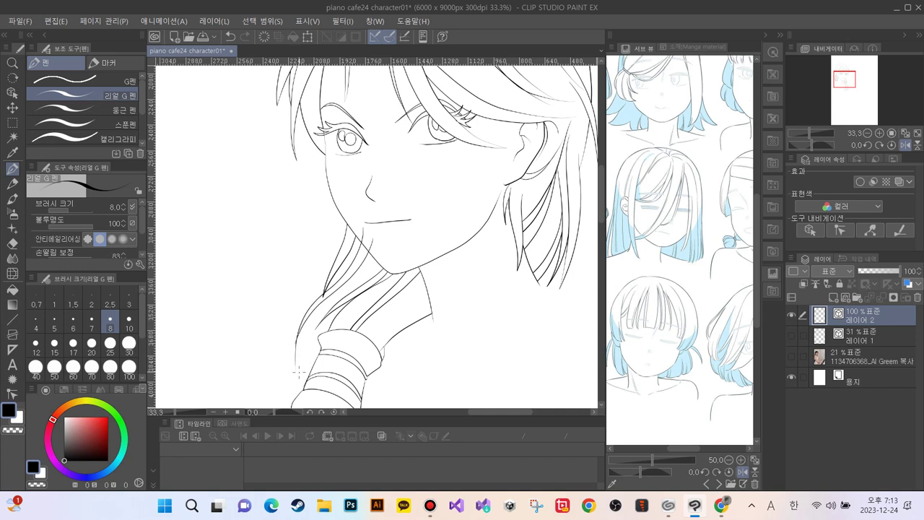
# Step: Erase the old pointed strand beside the jaw and trim the new strand lines' ends at the jawline and lower tip
pyautogui.press('e')
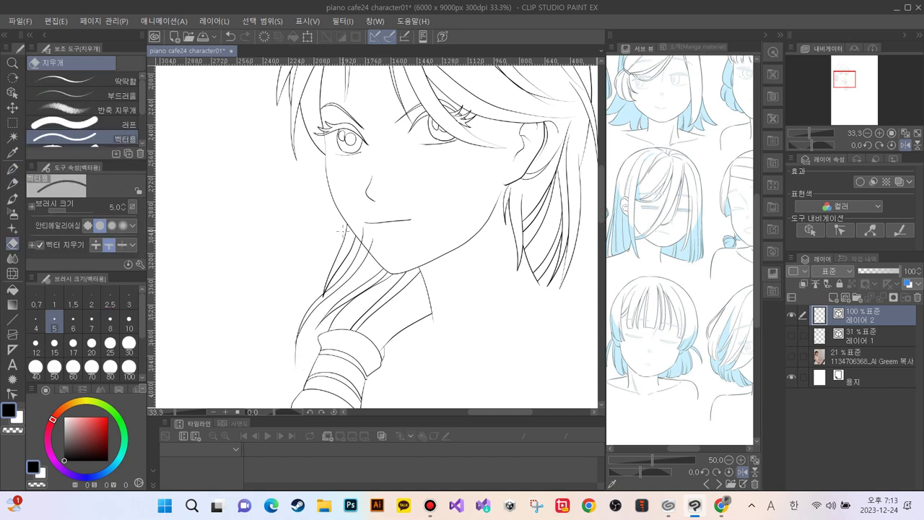
pyautogui.moveTo(353, 244); pyautogui.dragTo(337, 236)
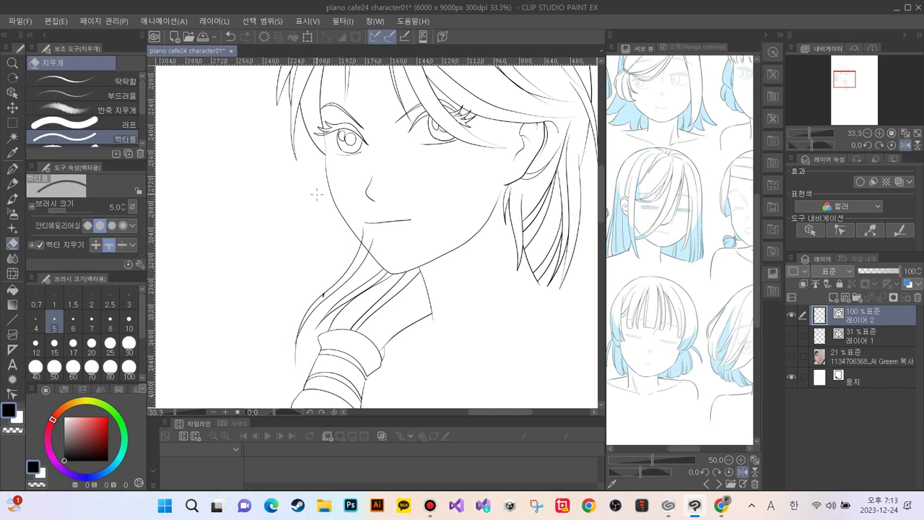
pyautogui.click(323, 296)
pyautogui.moveTo(363, 227); pyautogui.dragTo(372, 240)
pyautogui.click(295, 355)
# Step: Try erasing the thin hair line that crosses the other strands just below the chin, and undo the erasure
pyautogui.click(380, 275)
pyautogui.hotkey('ctrl', 'z')
pyautogui.hotkey('ctrl', '+')
pyautogui.hotkey('ctrl', '+')
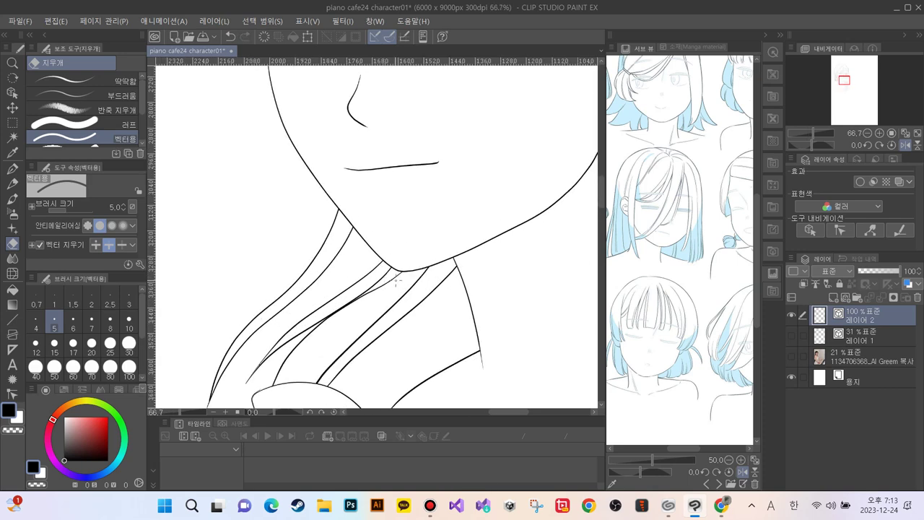
pyautogui.click(393, 280)
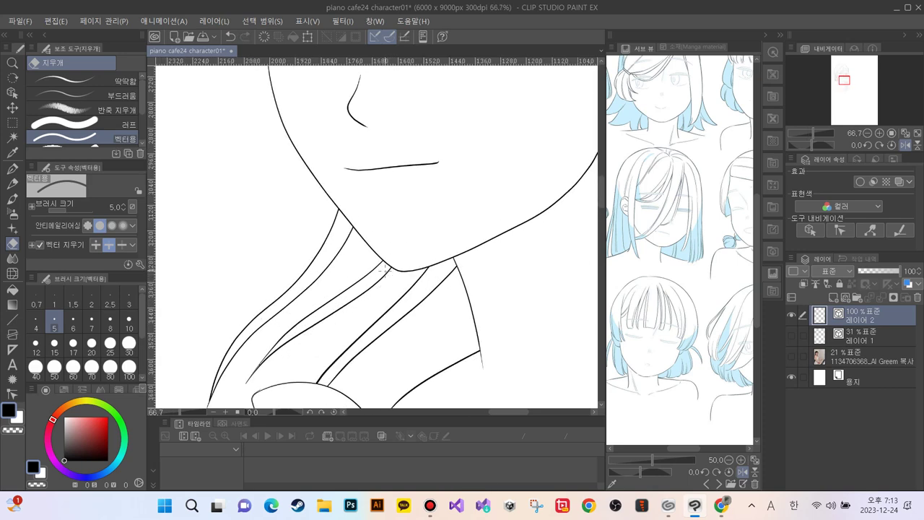
pyautogui.press('p')
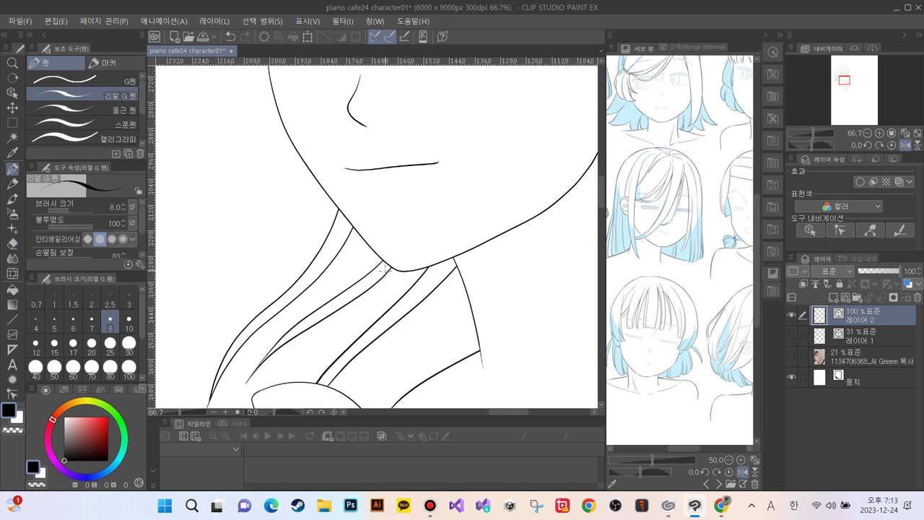
pyautogui.hotkey('ctrl', 'z')
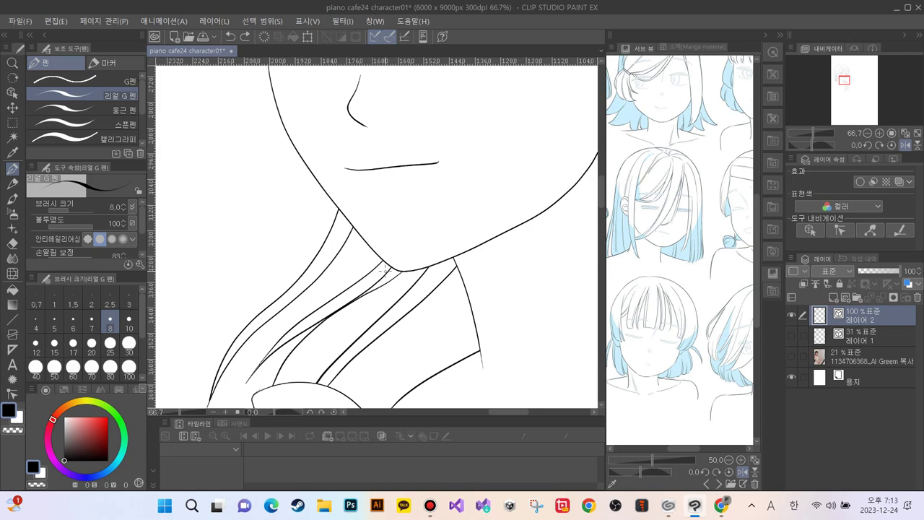
# Step: Examine the new strands below the chin against the whole head at different magnifications
pyautogui.hotkey('ctrl', '-')
pyautogui.hotkey('ctrl', '-')
pyautogui.hotkey('ctrl', '-')
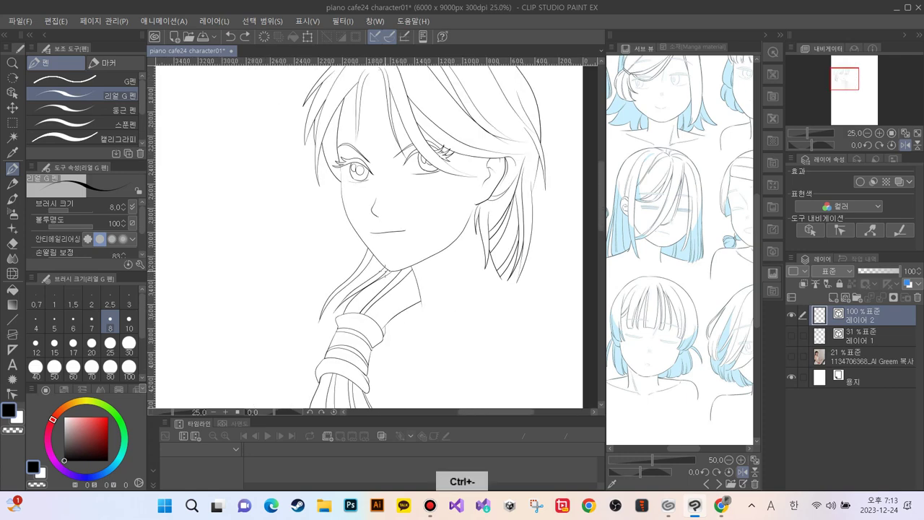
pyautogui.hotkey('ctrl', '-')
pyautogui.hotkey('ctrl', '+')
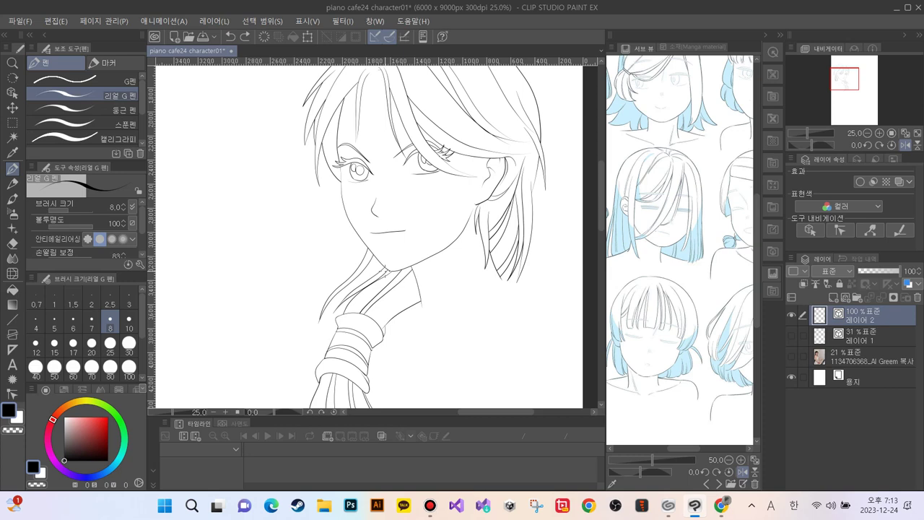
pyautogui.hotkey('ctrl', '-')
pyautogui.hotkey('ctrl', '+')
pyautogui.hotkey('ctrl', '+')
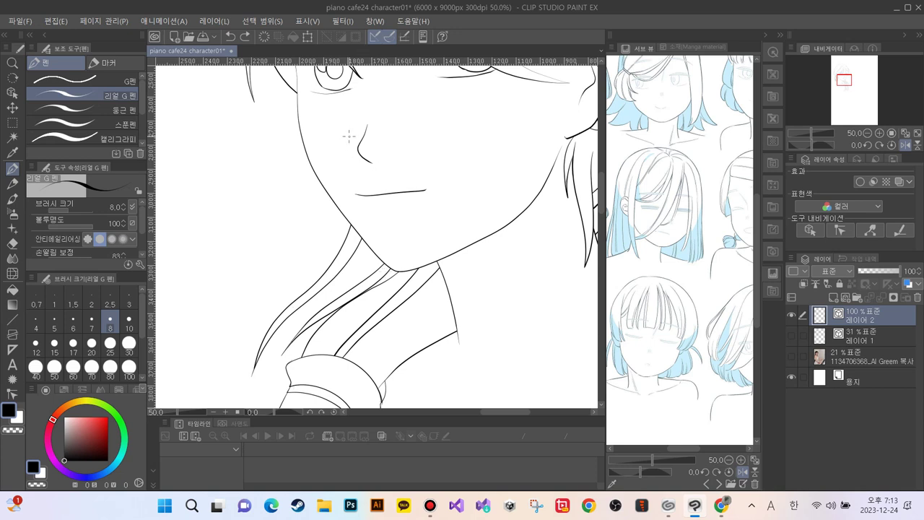
# Step: Redraw the inner line of the loose strand farther along the jaw, erasing the old inner line and the new line's excess ends
pyautogui.moveTo(382, 239)
pyautogui.mouseDown()
pyautogui.moveTo(342, 285)
pyautogui.moveTo(253, 353)
pyautogui.mouseUp()
pyautogui.hotkey('ctrl', 'z')
pyautogui.moveTo(372, 233)
pyautogui.mouseDown()
pyautogui.moveTo(341, 281)
pyautogui.moveTo(289, 315)
pyautogui.moveTo(227, 381)
pyautogui.moveTo(233, 401)
pyautogui.mouseUp()
pyautogui.press('e')
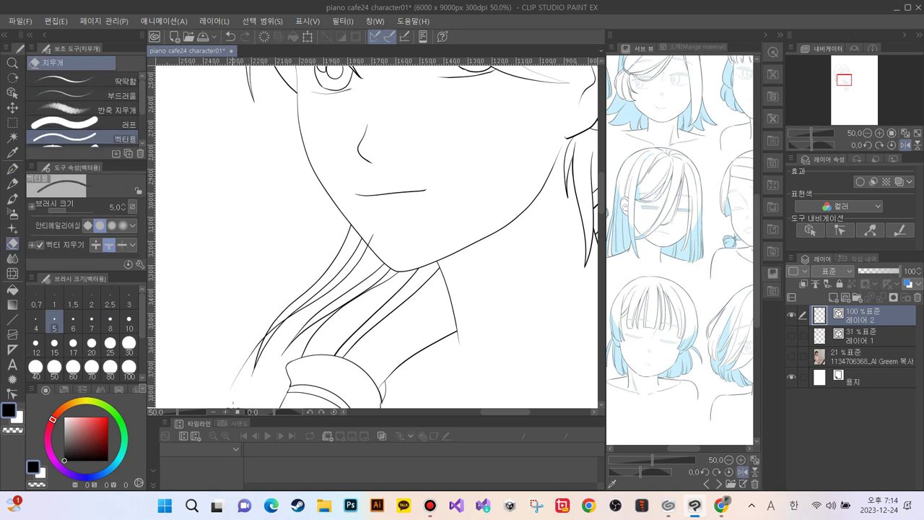
pyautogui.click(353, 250)
pyautogui.click(274, 327)
pyautogui.click(251, 353)
# Step: Smooth the kink in the loose strand's inner line with the Pinch vector line tool and check it against the whole drawing
pyautogui.hotkey('ctrl', '+')
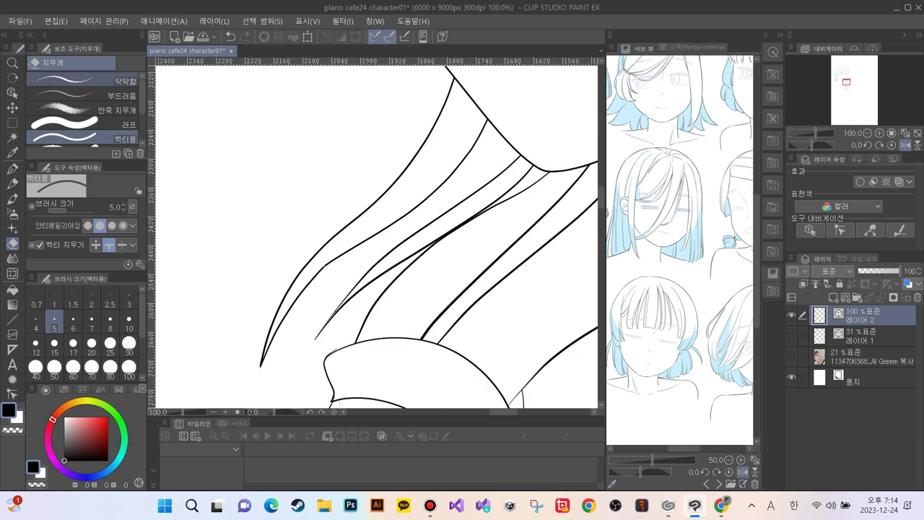
pyautogui.click(12, 394)
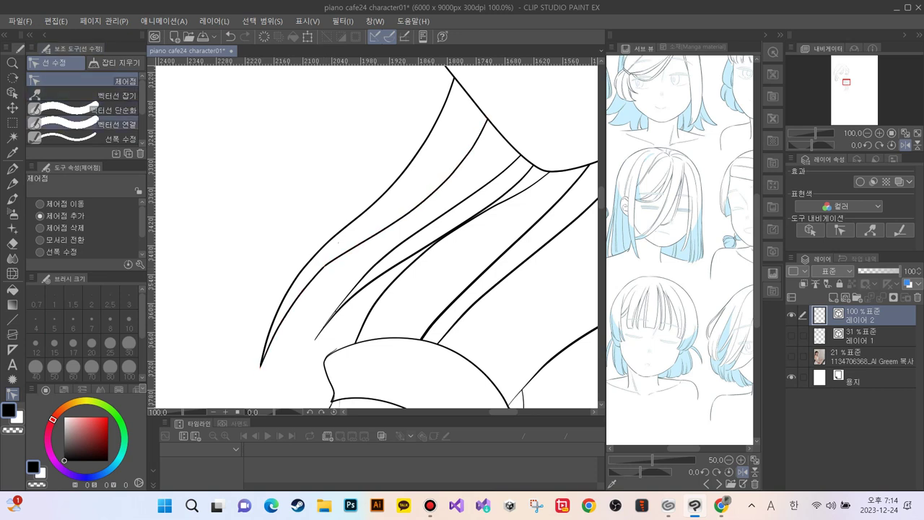
pyautogui.click(72, 94)
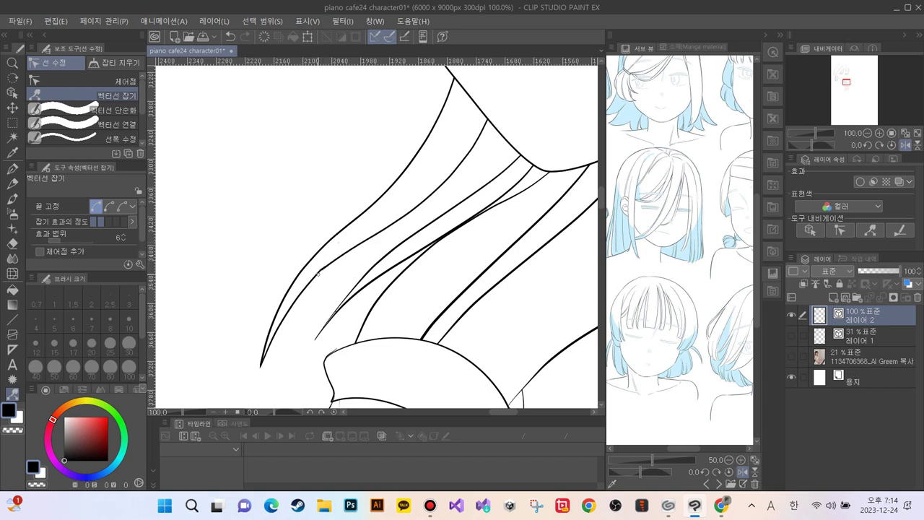
pyautogui.moveTo(319, 275); pyautogui.dragTo(319, 268)
pyautogui.hotkey('ctrl', '-')
pyautogui.hotkey('ctrl', '-')
pyautogui.hotkey('ctrl', '-')
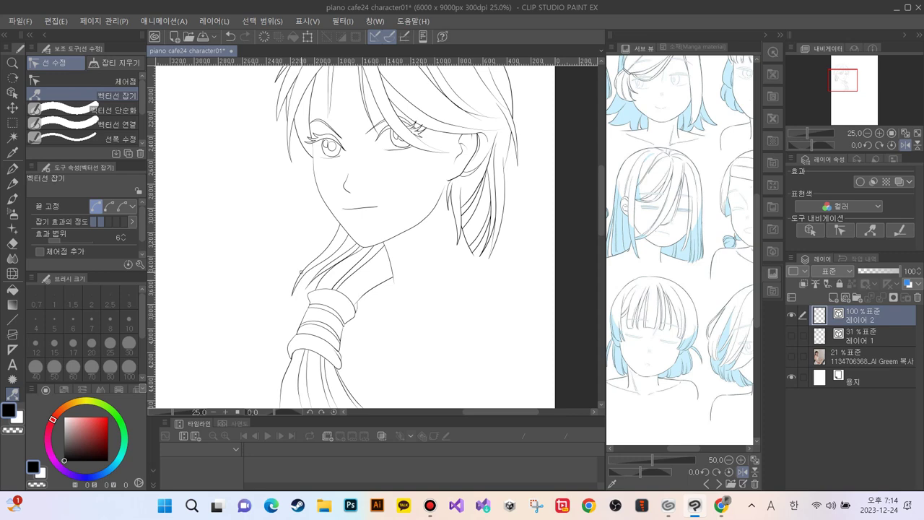
# Step: Set the pinch effect range to 50 and reshape the long outer hair line behind the ear, checking it against the whole head
pyautogui.hotkey('ctrl', '+')
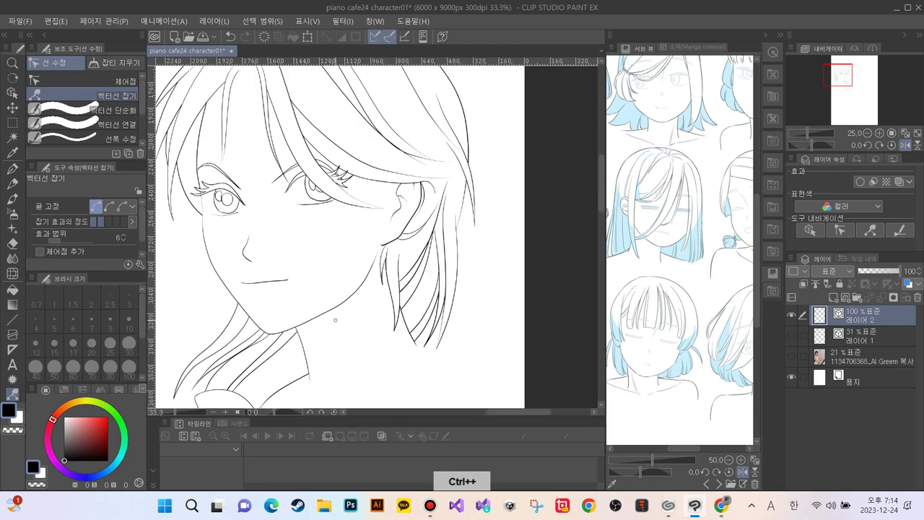
pyautogui.hotkey('ctrl', '+')
pyautogui.moveTo(427, 278); pyautogui.dragTo(366, 296)
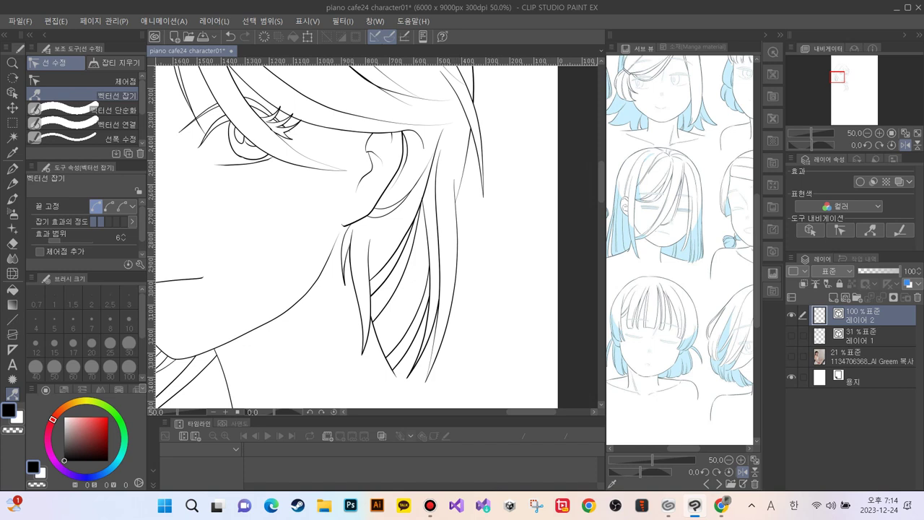
pyautogui.moveTo(377, 237); pyautogui.dragTo(389, 237)
pyautogui.moveTo(457, 237)
pyautogui.mouseDown()
pyautogui.moveTo(466, 245)
pyautogui.moveTo(459, 234)
pyautogui.mouseUp()
pyautogui.moveTo(455, 269)
pyautogui.mouseDown()
pyautogui.moveTo(461, 277)
pyautogui.moveTo(456, 267)
pyautogui.mouseUp()
pyautogui.moveTo(457, 284); pyautogui.dragTo(454, 289)
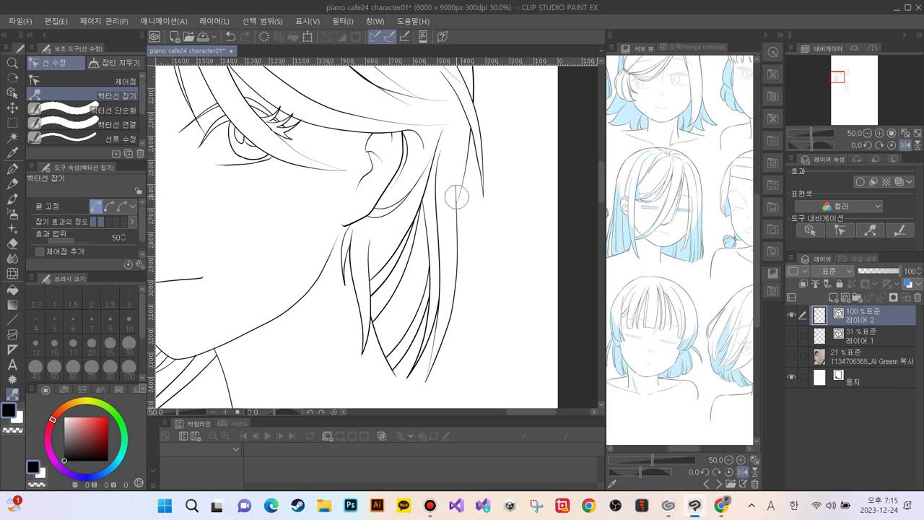
pyautogui.hotkey('ctrl', '-')
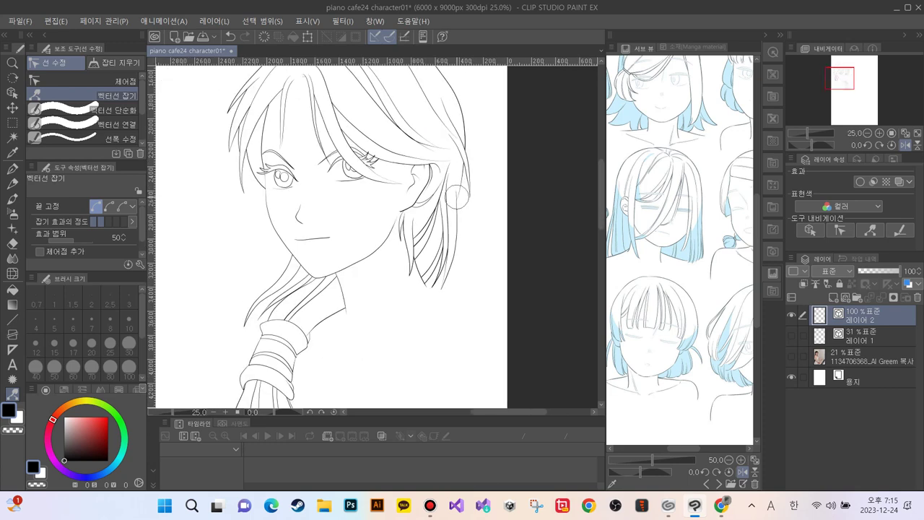
pyautogui.scroll(3, 311, 325)
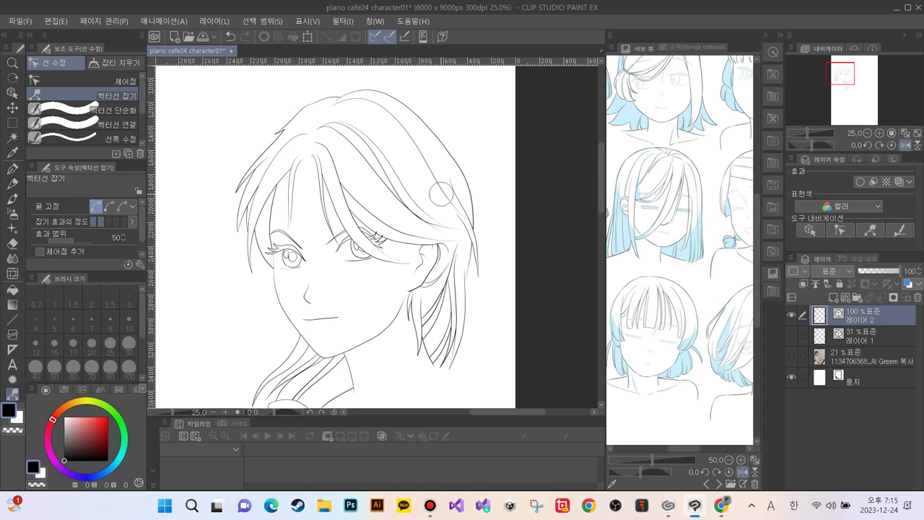
# Step: Cut the long inner hair line above the ear with the hard eraser and remove its lower middle segment with the vector eraser
pyautogui.hotkey('ctrl', '+')
pyautogui.hotkey('ctrl', '+')
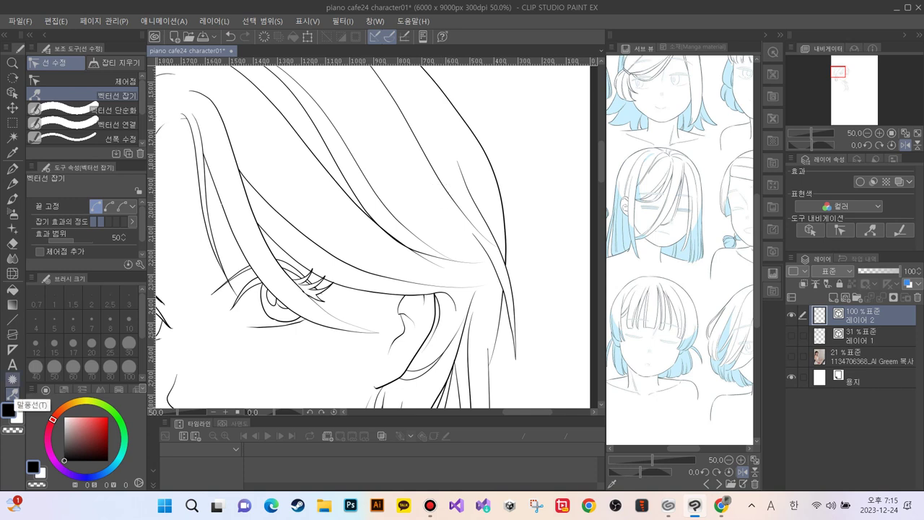
pyautogui.press('e')
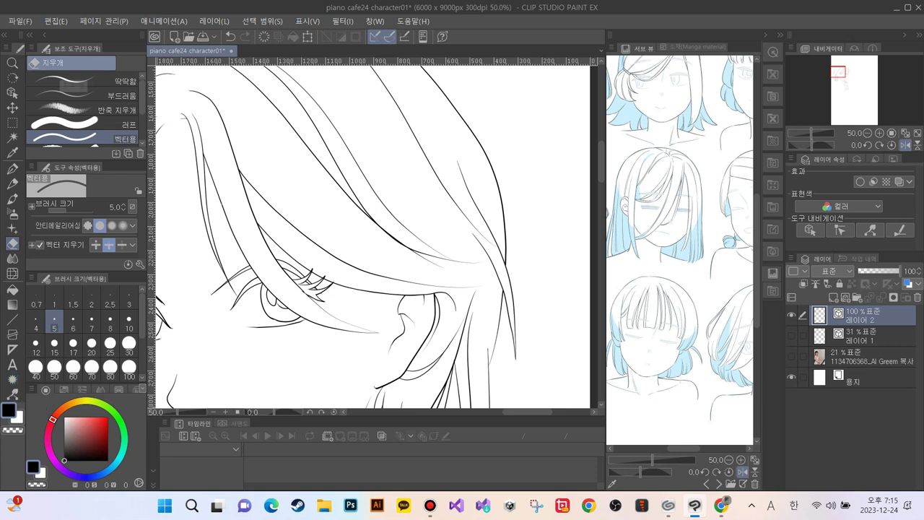
pyautogui.click(85, 81)
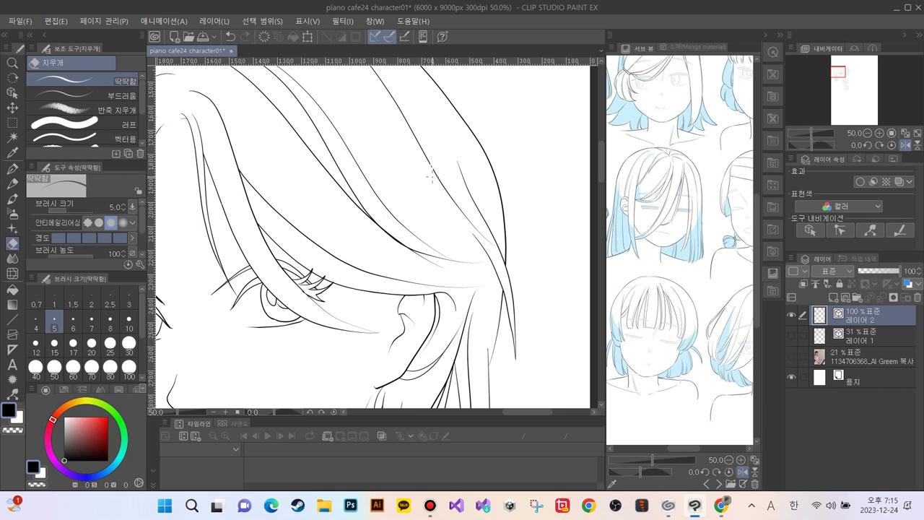
pyautogui.moveTo(431, 161); pyautogui.dragTo(433, 173)
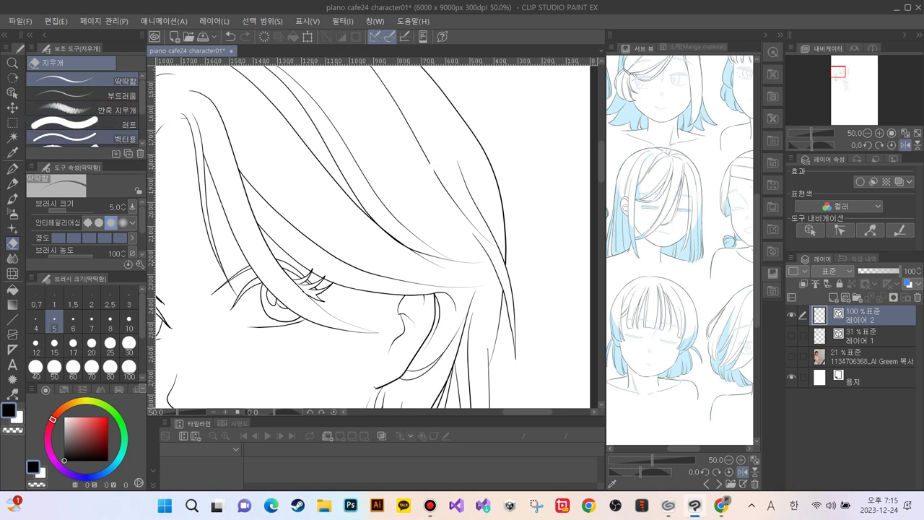
pyautogui.click(73, 137)
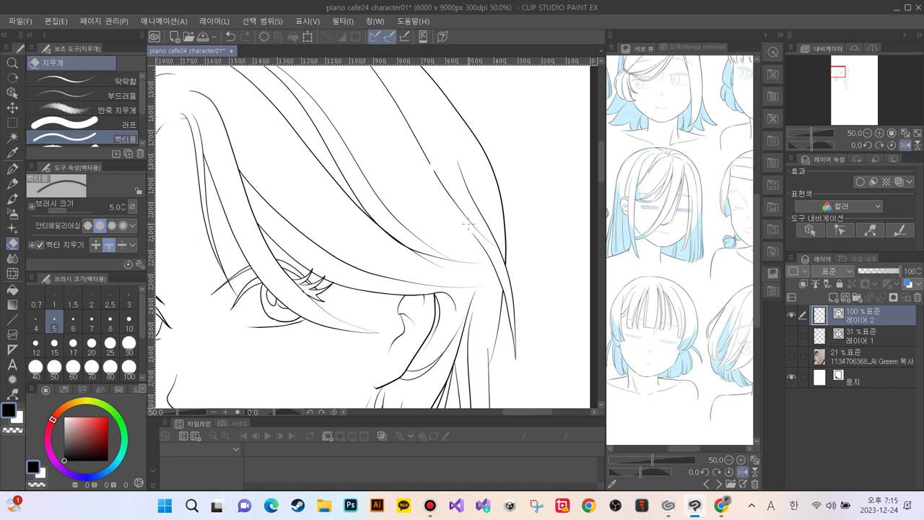
pyautogui.click(446, 191)
# Step: Taper the cut end of the long inner hair line with the line width correction tool set to narrow by 1.0
pyautogui.click(12, 393)
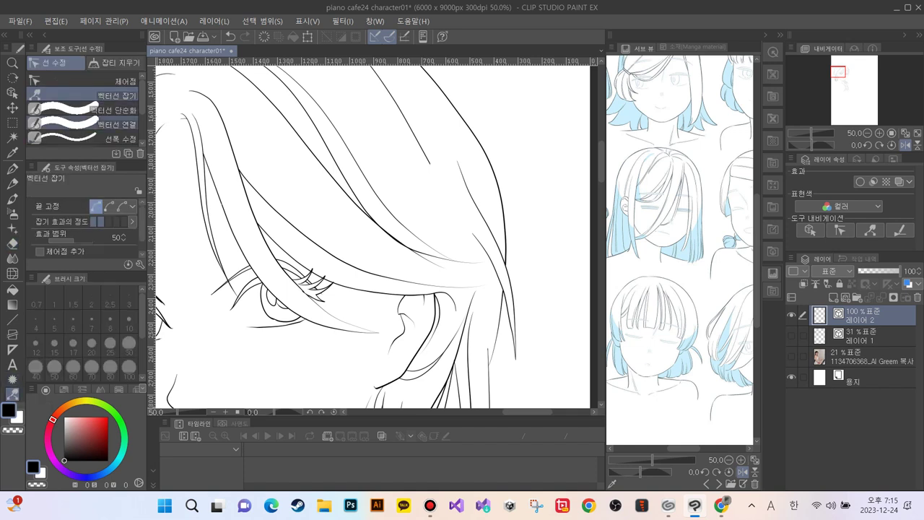
pyautogui.click(72, 137)
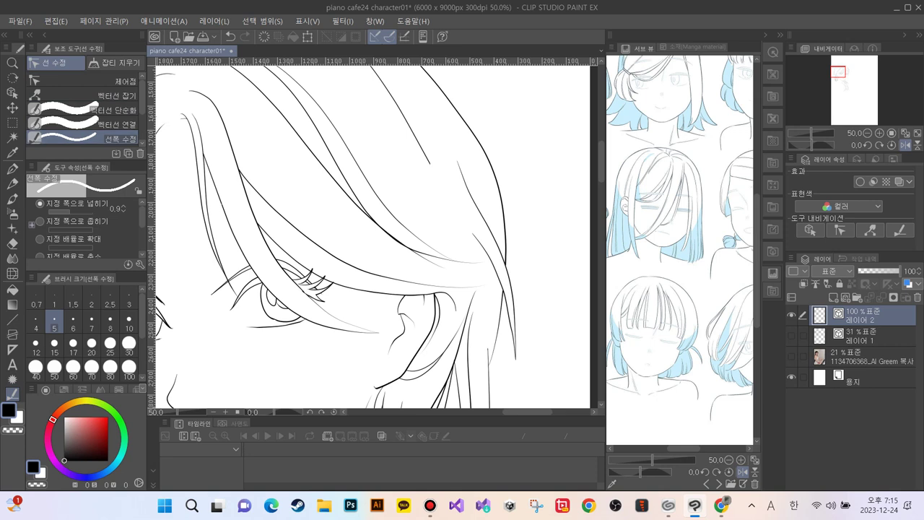
pyautogui.click(41, 221)
pyautogui.moveTo(424, 137); pyautogui.dragTo(420, 171)
pyautogui.hotkey('ctrl', '-')
pyautogui.hotkey('ctrl', '+')
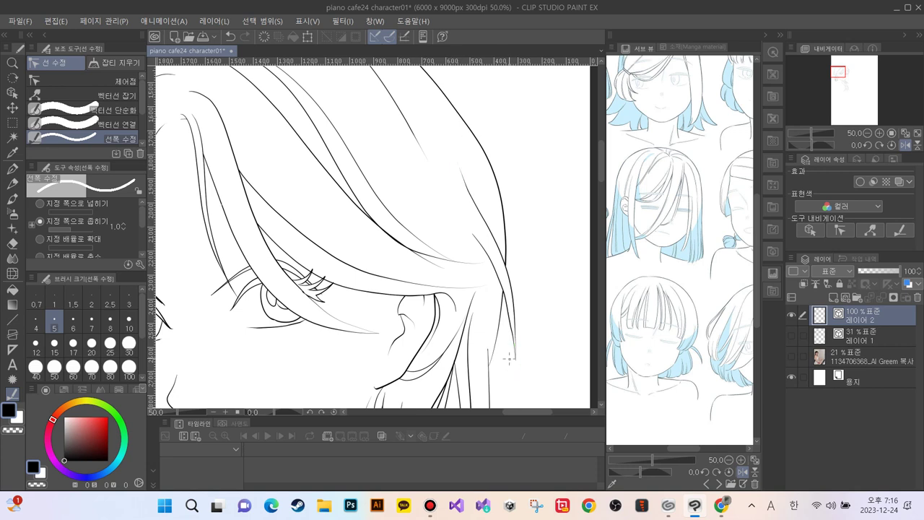
pyautogui.moveTo(508, 317); pyautogui.dragTo(513, 341)
pyautogui.hotkey('ctrl', 'z')
# Step: Examine the line art around the ear, jaw, chin strands, fringe and crown
pyautogui.scroll(-3, 315, 260)
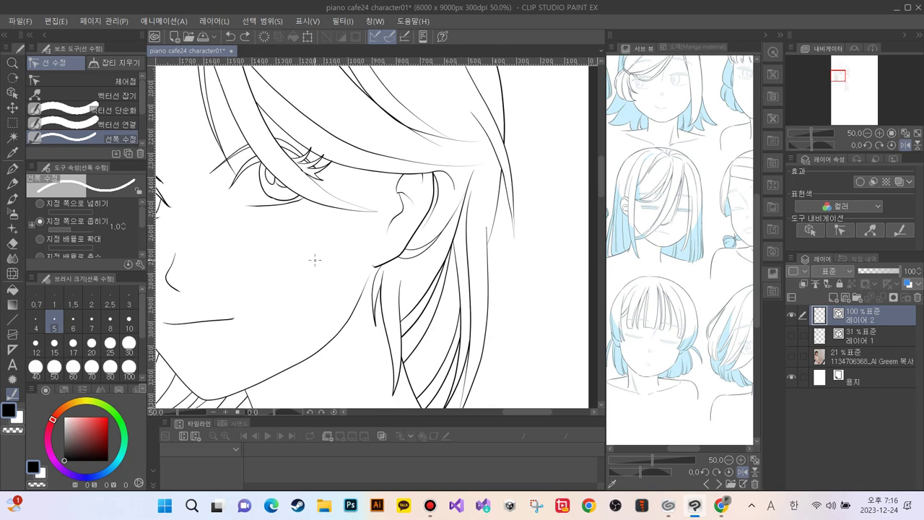
pyautogui.moveTo(350, 325); pyautogui.dragTo(326, 221)
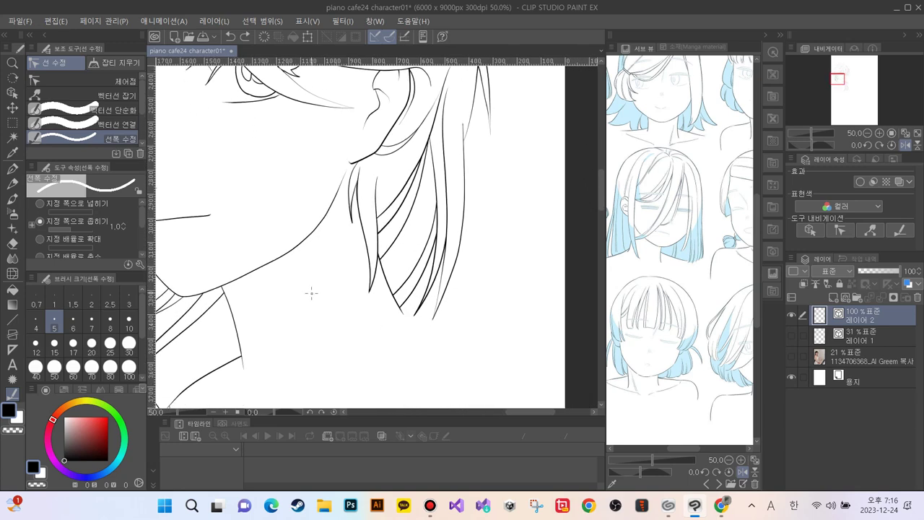
pyautogui.moveTo(313, 293); pyautogui.dragTo(448, 342)
pyautogui.moveTo(234, 306); pyautogui.dragTo(321, 222)
pyautogui.scroll(-1, 376, 232)
pyautogui.scroll(6, 376, 233)
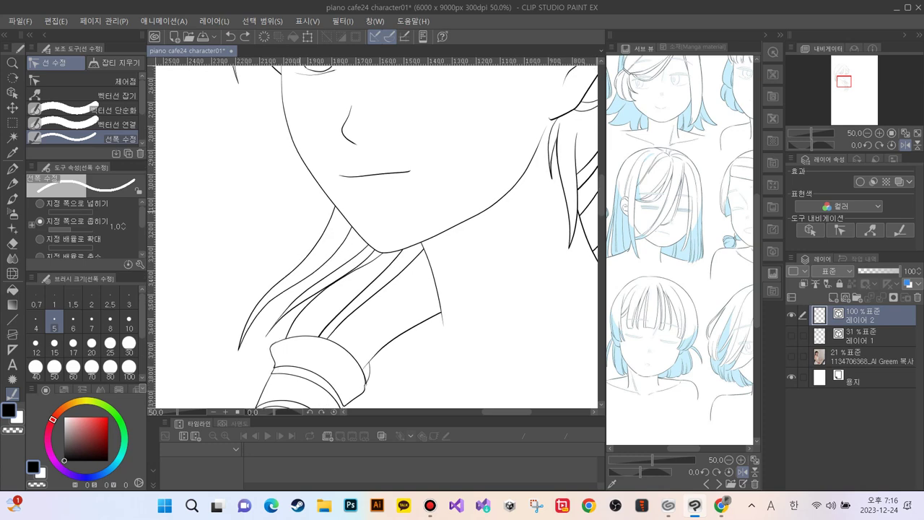
pyautogui.scroll(4, 376, 232)
pyautogui.hscroll(-1, 376, 233)
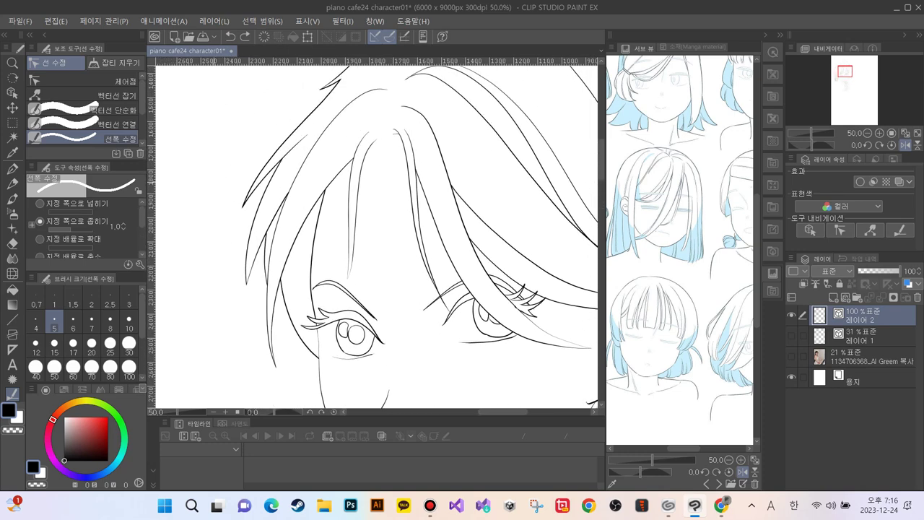
pyautogui.scroll(3, 376, 233)
pyautogui.hscroll(1, 376, 232)
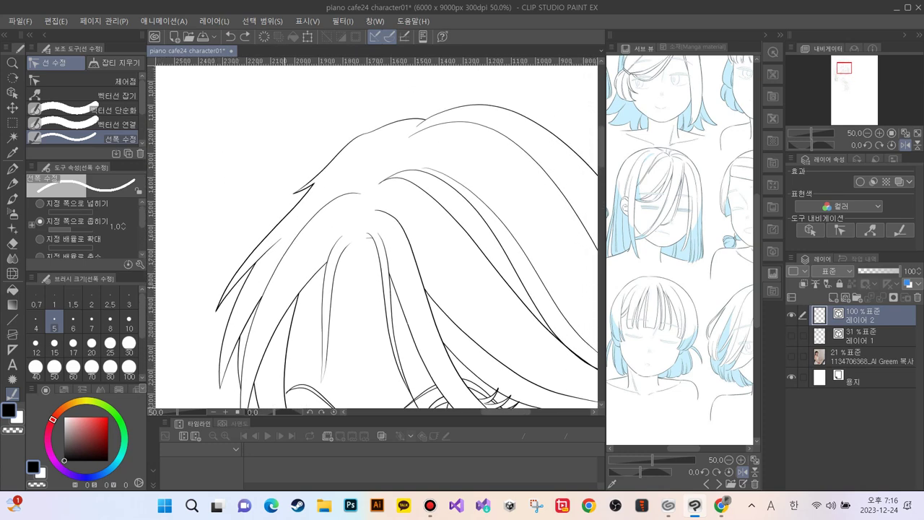
pyautogui.moveTo(384, 238); pyautogui.dragTo(254, 175)
pyautogui.moveTo(379, 174); pyautogui.dragTo(378, 286)
# Step: Draw two short curved strands and one long strand at the crown with the size 8 Real G-pen, erasing the excess line
pyautogui.press('p')
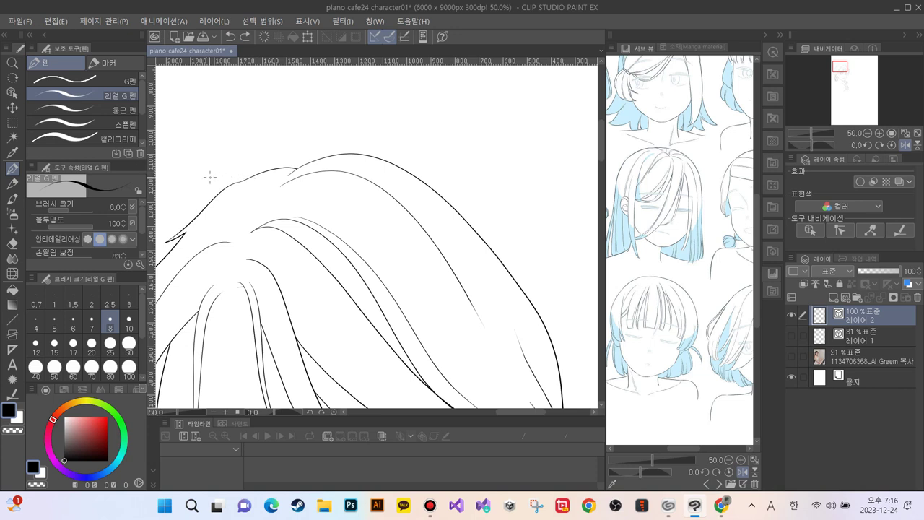
pyautogui.moveTo(271, 189)
pyautogui.mouseDown()
pyautogui.moveTo(224, 202)
pyautogui.moveTo(166, 245)
pyautogui.mouseUp()
pyautogui.moveTo(231, 324); pyautogui.dragTo(337, 291)
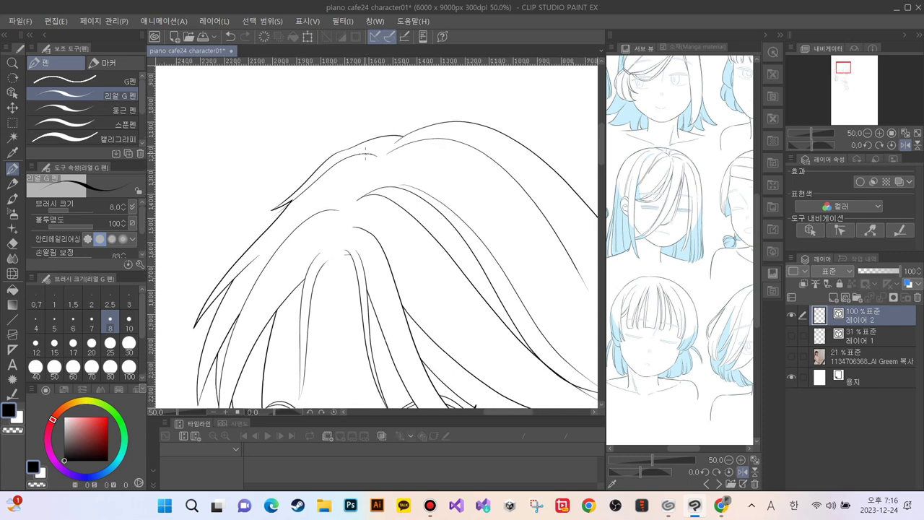
pyautogui.moveTo(375, 164)
pyautogui.mouseDown()
pyautogui.moveTo(364, 158)
pyautogui.moveTo(327, 173)
pyautogui.mouseUp()
pyautogui.press('e')
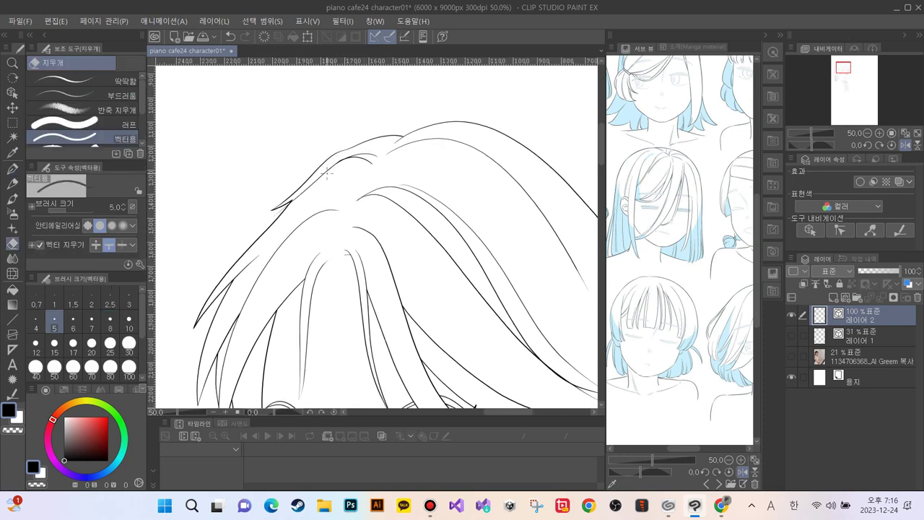
pyautogui.moveTo(302, 194); pyautogui.dragTo(293, 194)
pyautogui.press('p')
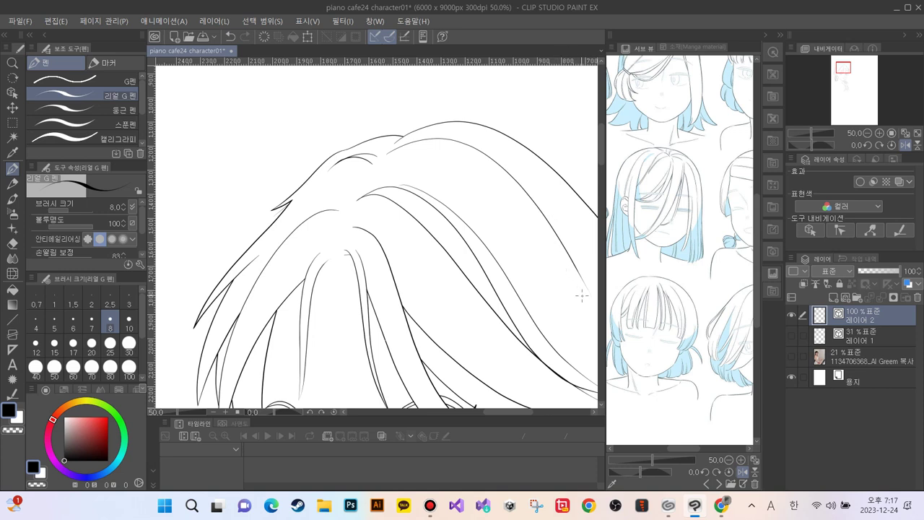
pyautogui.moveTo(581, 298)
pyautogui.mouseDown()
pyautogui.moveTo(521, 204)
pyautogui.moveTo(470, 163)
pyautogui.moveTo(430, 153)
pyautogui.moveTo(380, 165)
pyautogui.mouseUp()
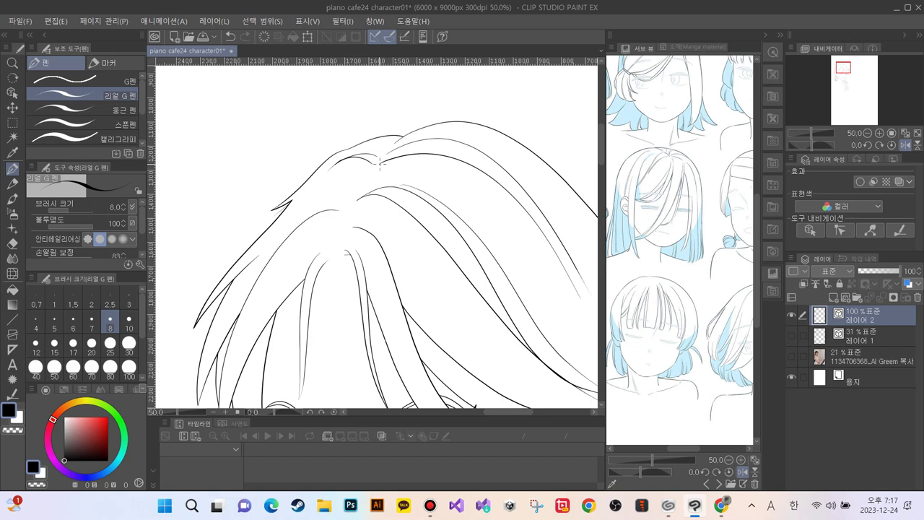
# Step: Try to thin the small spike on the upper hair outline with the line width correction tool
pyautogui.press('y')
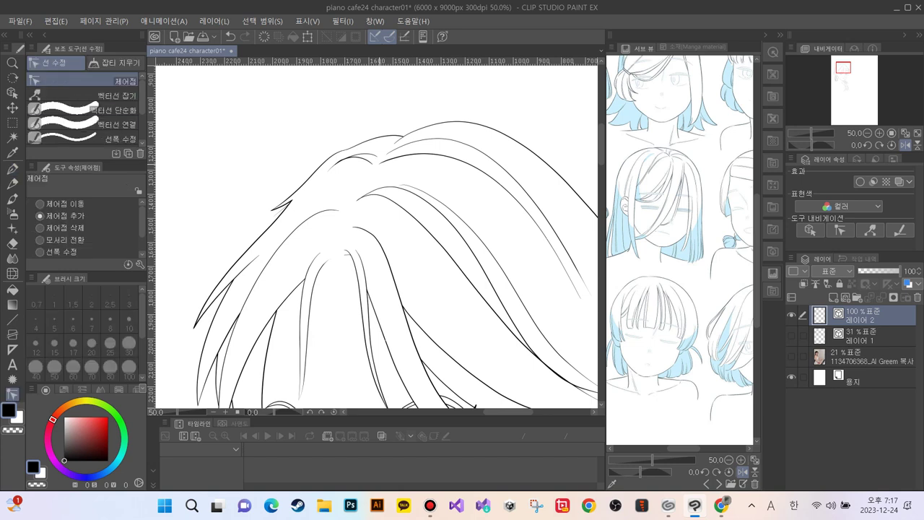
pyautogui.click(108, 138)
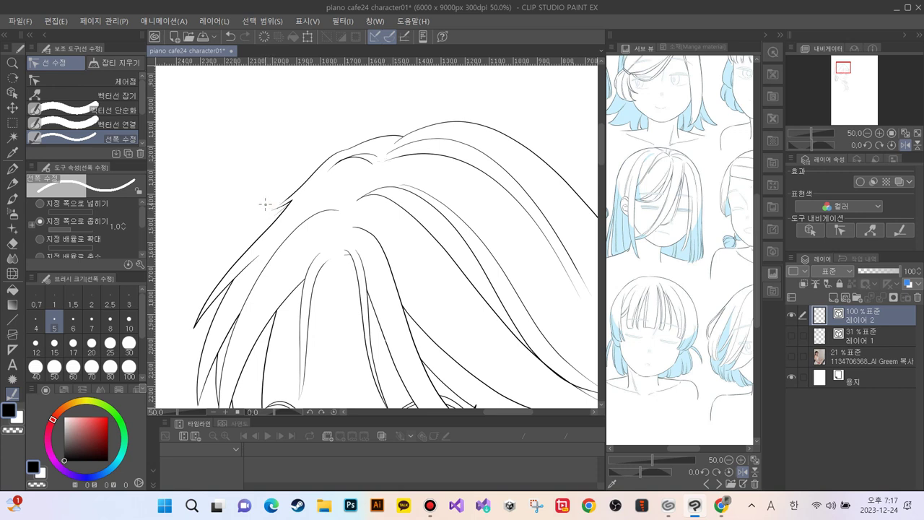
pyautogui.hotkey('ctrl', 'z')
pyautogui.hotkey('ctrl', 'z')
# Step: Erase the stray line end sticking out beneath the small spike on the hair outline with the vector eraser
pyautogui.hotkey('ctrl', '+')
pyautogui.hotkey('ctrl', '+')
pyautogui.hotkey('ctrl', '+')
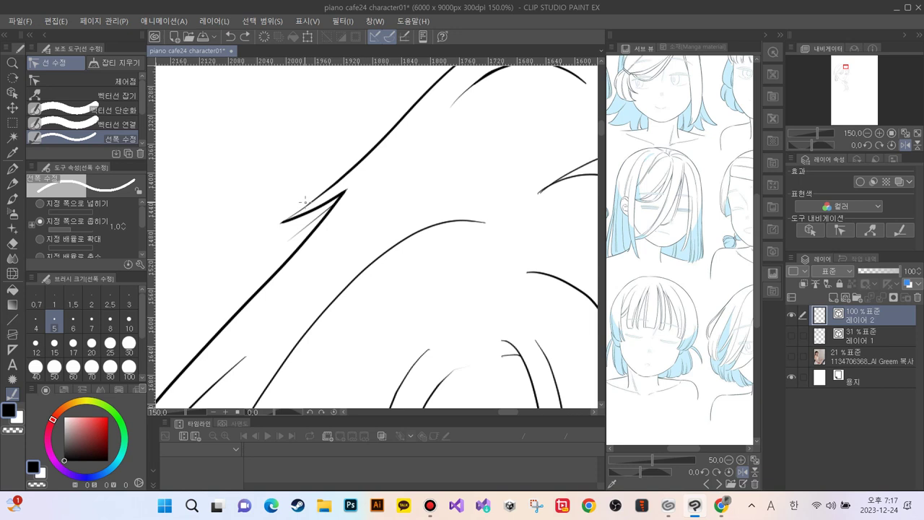
pyautogui.press('e')
pyautogui.moveTo(304, 227); pyautogui.dragTo(293, 227)
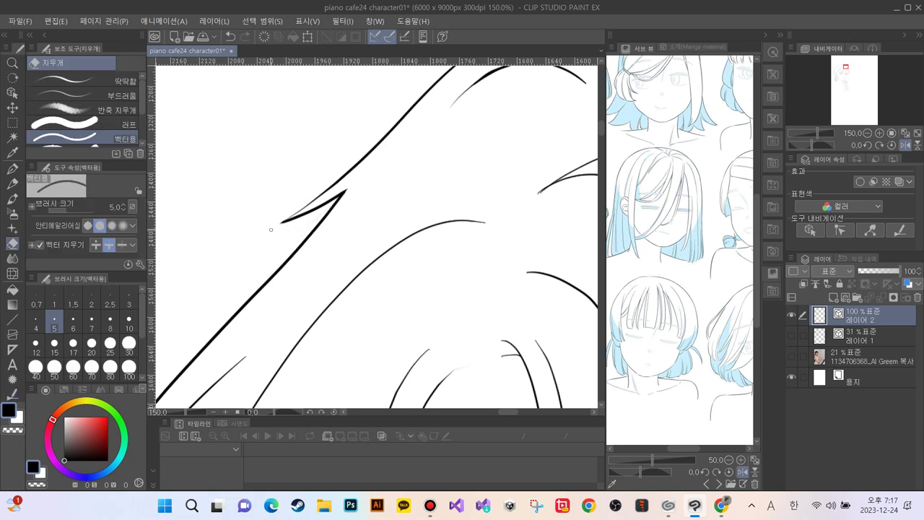
# Step: Thin the small spike's lines toward the tip with line width correction, undoing excess passes and checking the spike against the head
pyautogui.press('y')
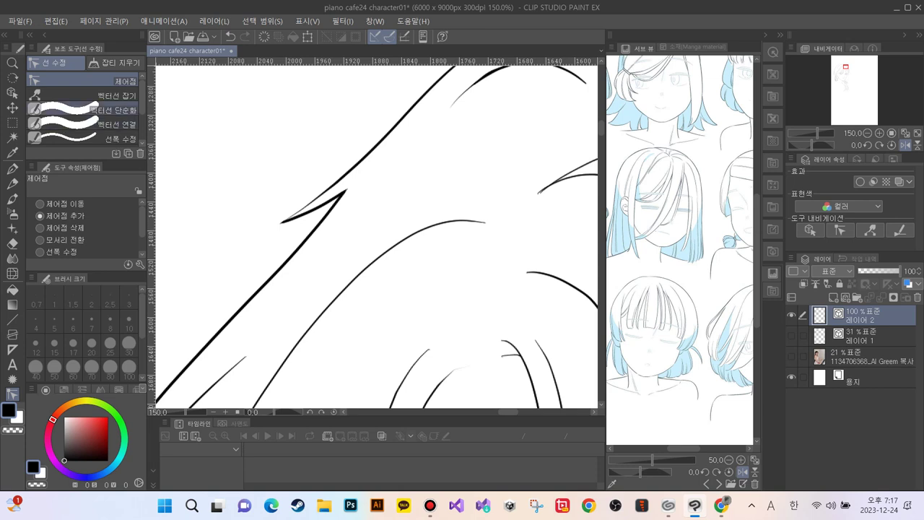
pyautogui.click(108, 137)
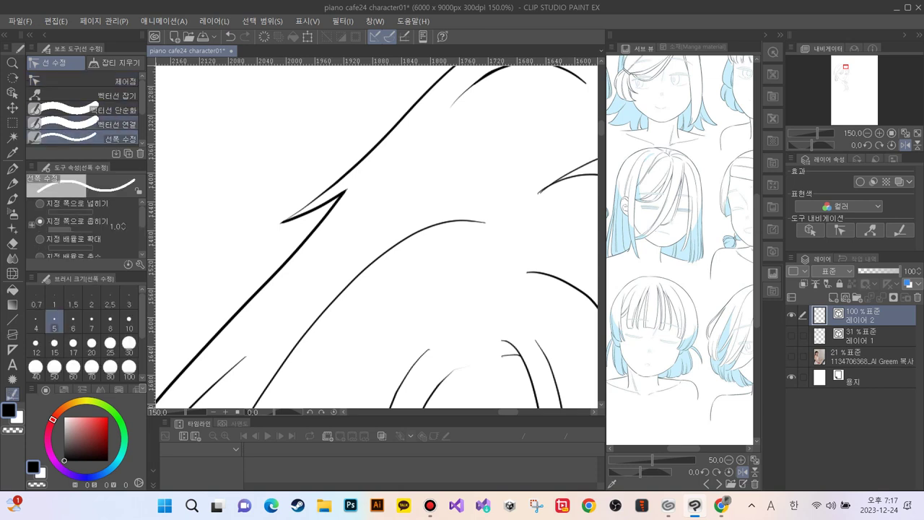
pyautogui.moveTo(333, 203)
pyautogui.mouseDown()
pyautogui.moveTo(281, 220)
pyautogui.moveTo(291, 218)
pyautogui.mouseUp()
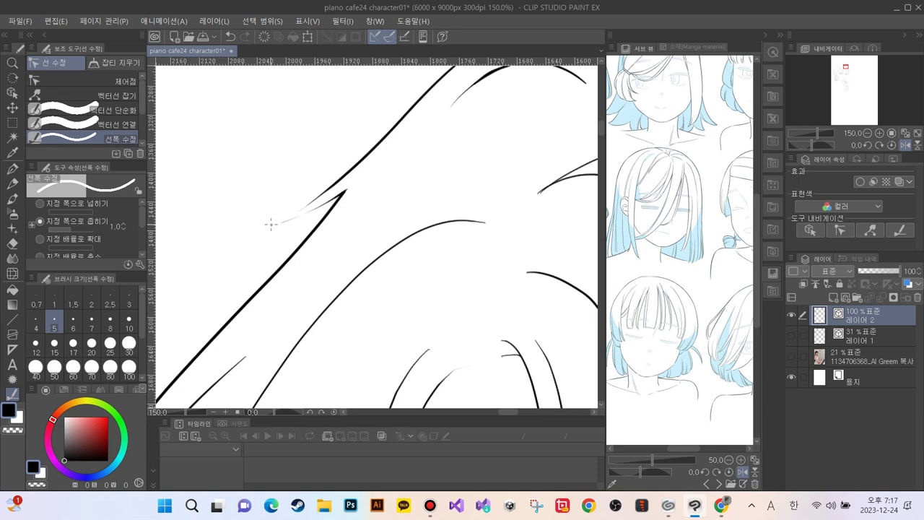
pyautogui.hotkey('ctrl', 'z')
pyautogui.hotkey('ctrl', 'z')
pyautogui.hotkey('ctrl', 'z')
pyautogui.hotkey('ctrl', '-')
pyautogui.hotkey('ctrl', '-')
pyautogui.hotkey('ctrl', '-')
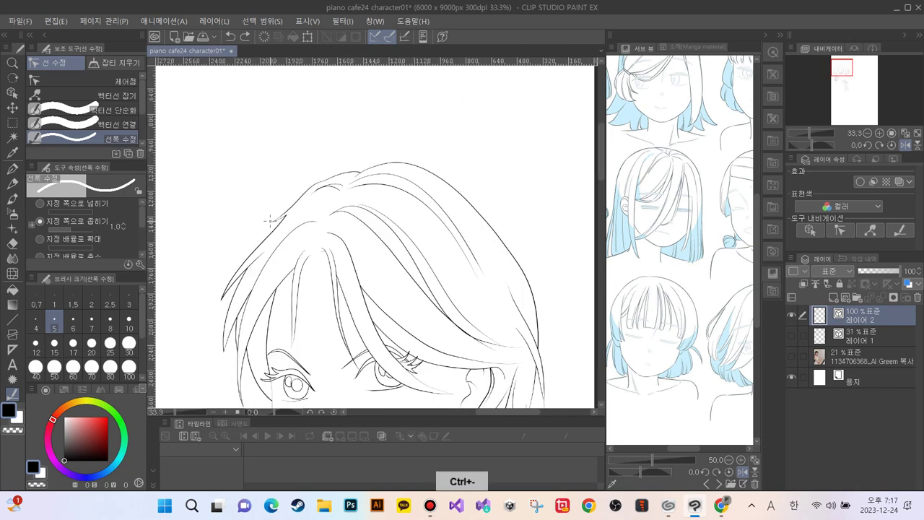
pyautogui.hotkey('ctrl', '+')
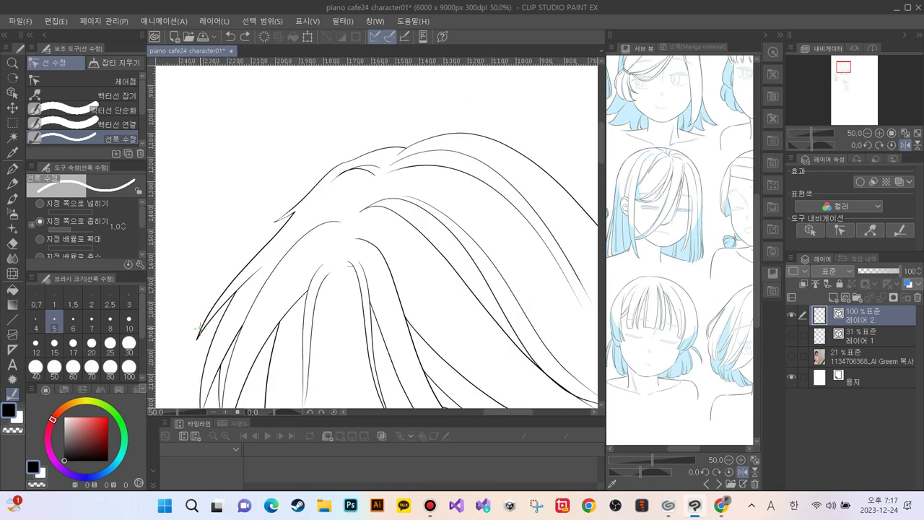
# Step: Thin the tips of the outer fringe strands beside the face with the line width correction tool
pyautogui.moveTo(202, 325); pyautogui.dragTo(195, 342)
pyautogui.scroll(-5, 187, 345)
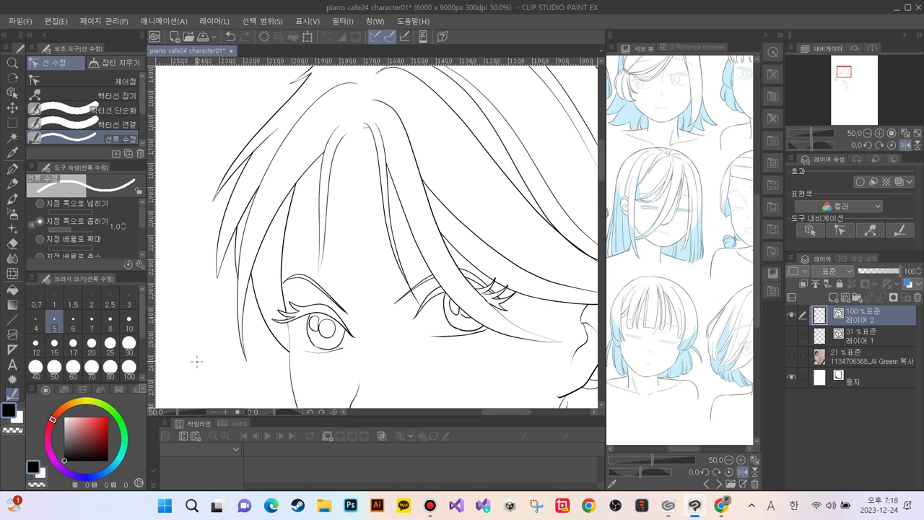
pyautogui.scroll(-3, 200, 310)
pyautogui.moveTo(204, 257)
pyautogui.mouseDown()
pyautogui.moveTo(225, 318)
pyautogui.moveTo(191, 341)
pyautogui.mouseUp()
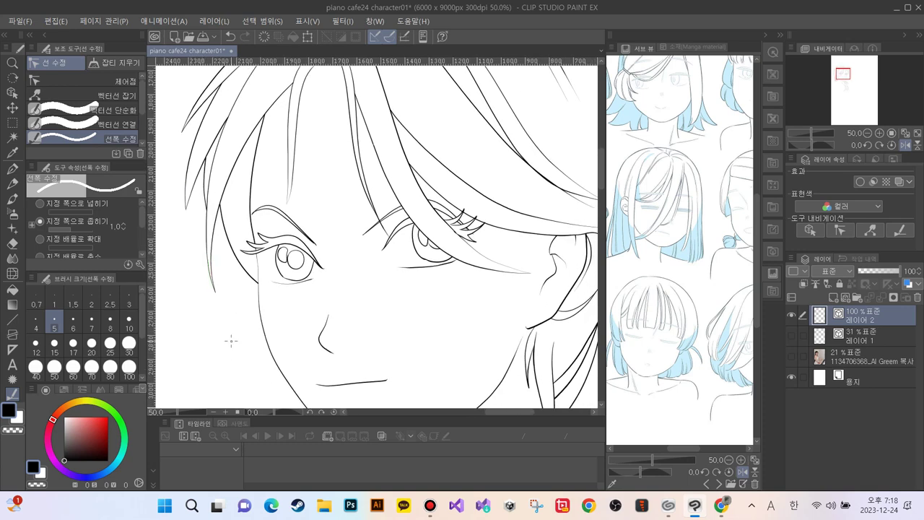
# Step: Set the pinch effect range to 16 and try to reshape the outer strand lines behind the ear
pyautogui.moveTo(397, 305); pyautogui.dragTo(289, 336)
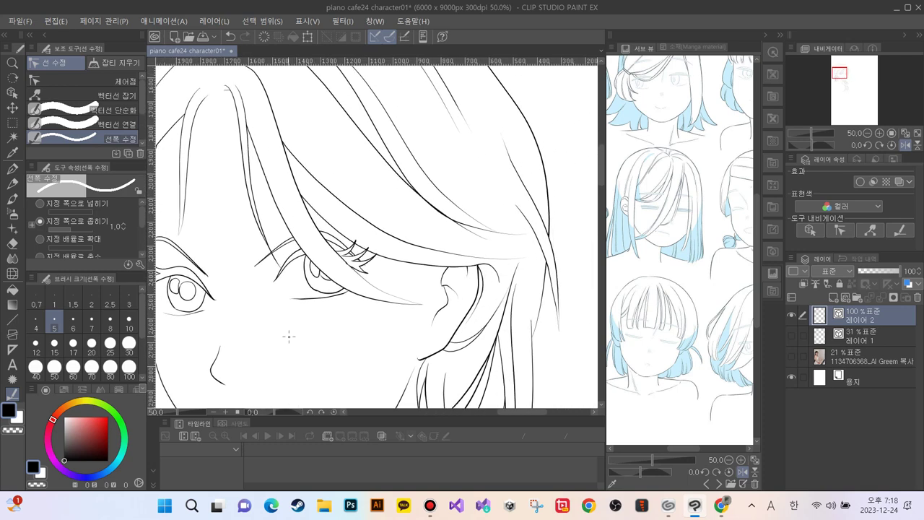
pyautogui.scroll(-4, 376, 231)
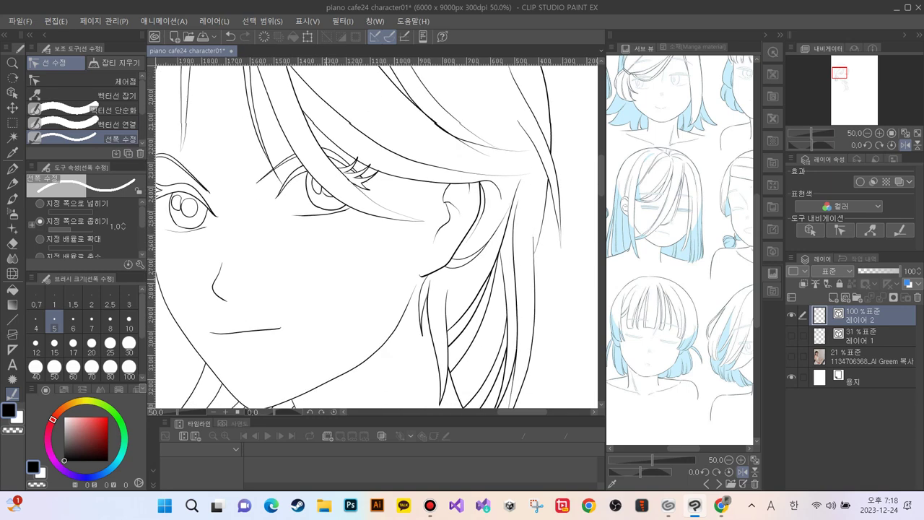
pyautogui.moveTo(375, 231)
pyautogui.mouseDown()
pyautogui.moveTo(390, 271)
pyautogui.moveTo(319, 301)
pyautogui.mouseUp()
pyautogui.moveTo(238, 316); pyautogui.dragTo(213, 322)
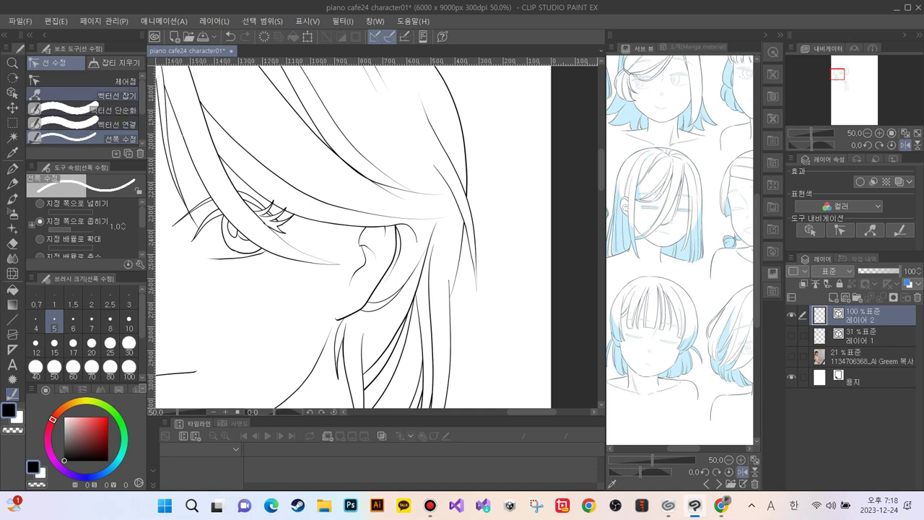
pyautogui.click(108, 95)
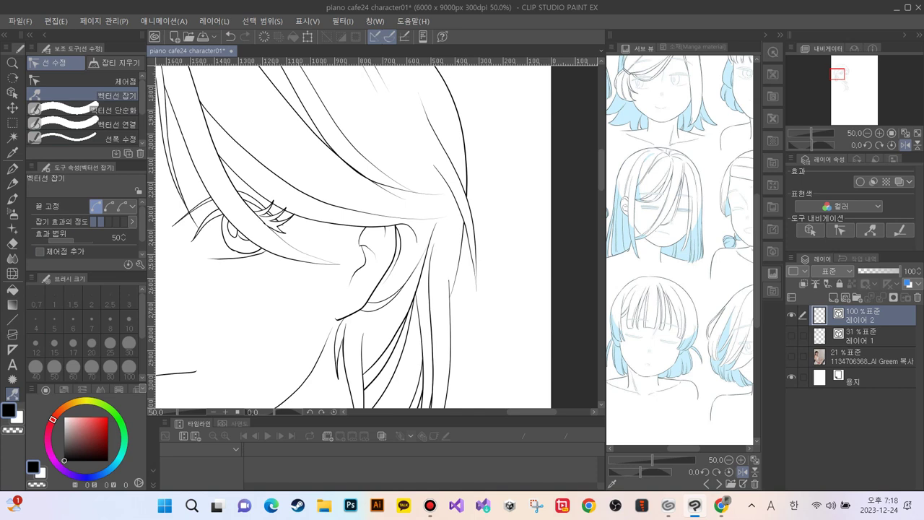
pyautogui.click(72, 236)
pyautogui.click(66, 237)
pyautogui.click(67, 237)
pyautogui.hotkey('ctrl', 'z')
# Step: Adjust the lower curve of the outer hair strand behind the ear by moving its control points
pyautogui.hotkey('ctrl', '+')
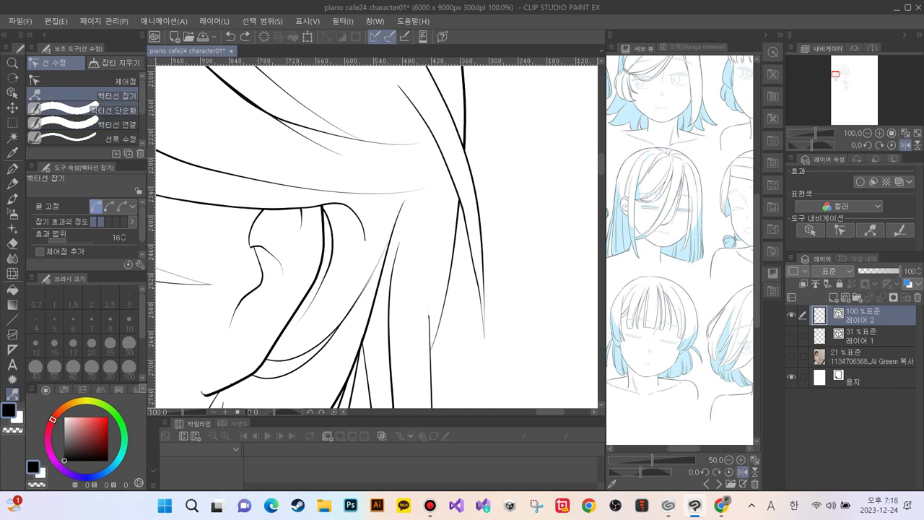
pyautogui.click(108, 81)
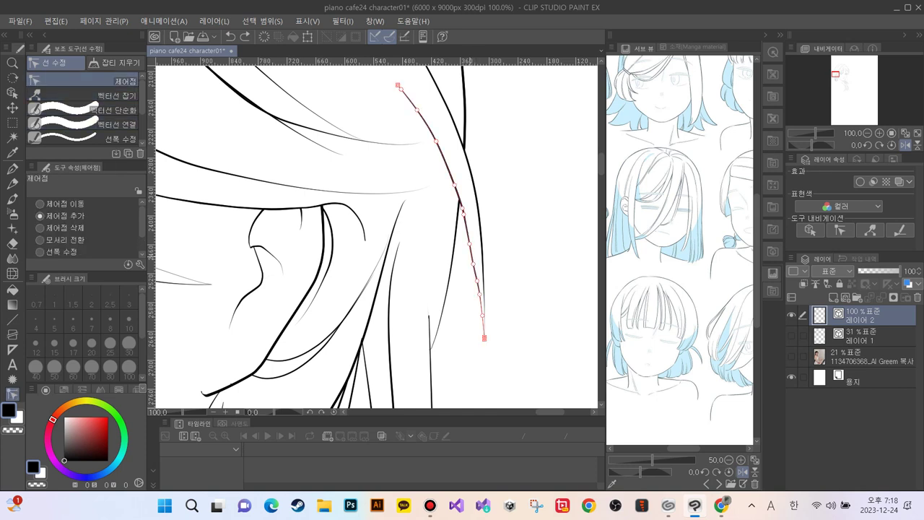
pyautogui.moveTo(472, 264); pyautogui.dragTo(472, 256)
pyautogui.moveTo(469, 243); pyautogui.dragTo(468, 227)
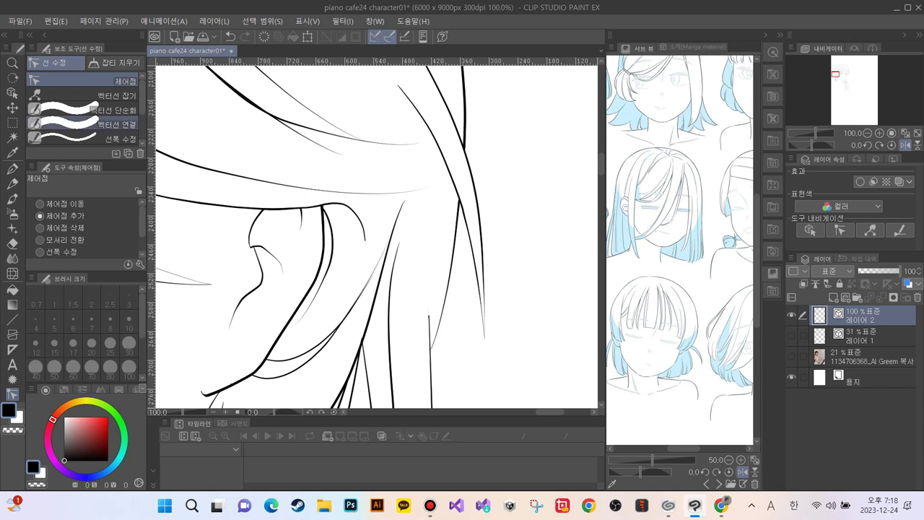
# Step: Thin the upper ends of the vertical strand lines behind the ear with line width correction
pyautogui.click(72, 137)
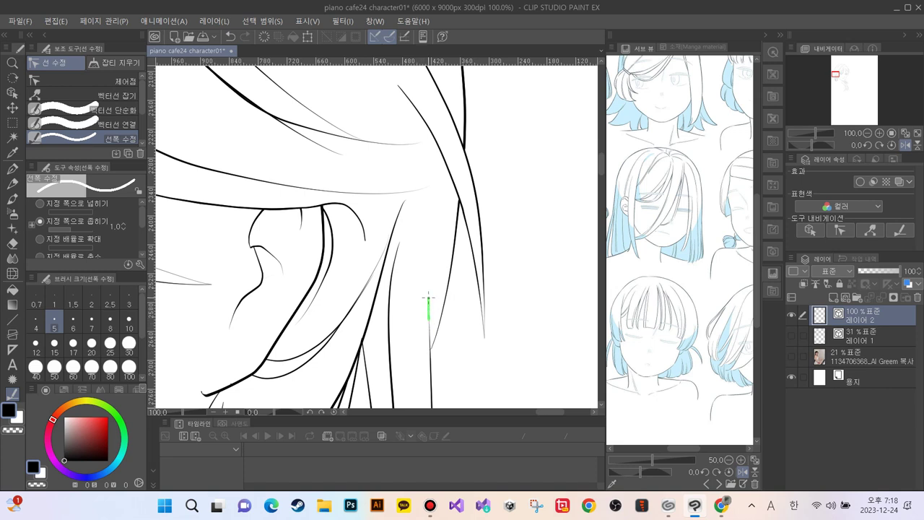
pyautogui.moveTo(399, 248); pyautogui.dragTo(399, 241)
pyautogui.moveTo(398, 205); pyautogui.dragTo(392, 220)
# Step: Erase the short strand end and doubled line beneath the side-swept fringe above the ear with the vector eraser, undoing stray erasures
pyautogui.scroll(4, 382, 188)
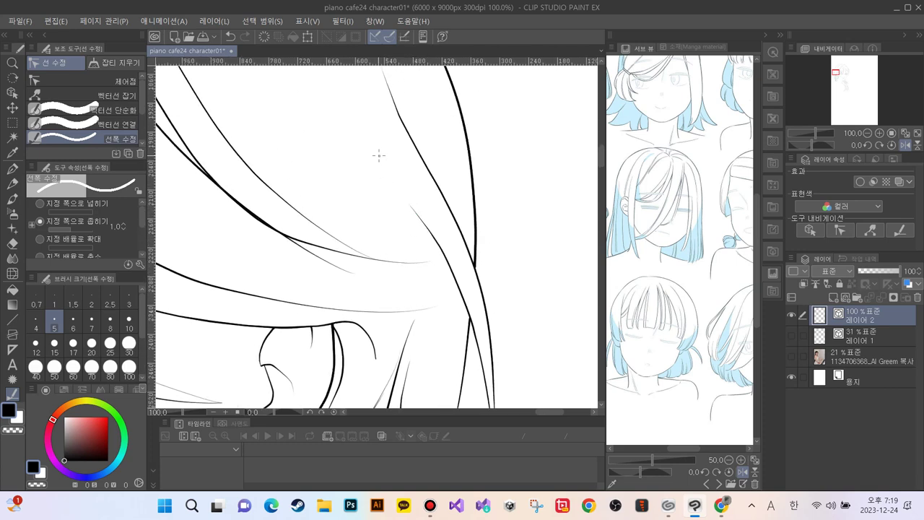
pyautogui.moveTo(366, 166)
pyautogui.mouseDown()
pyautogui.moveTo(396, 350)
pyautogui.moveTo(375, 236)
pyautogui.mouseUp()
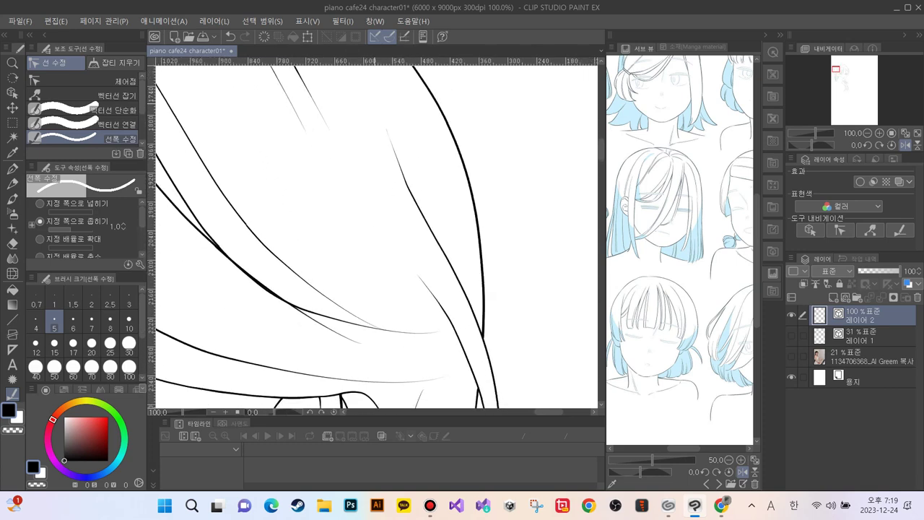
pyautogui.moveTo(378, 362)
pyautogui.mouseDown()
pyautogui.moveTo(445, 322)
pyautogui.moveTo(387, 274)
pyautogui.mouseUp()
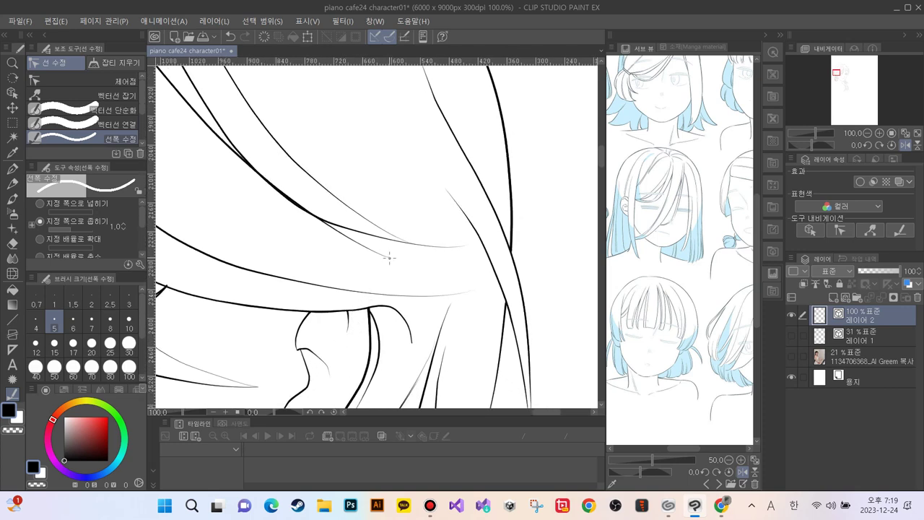
pyautogui.moveTo(390, 258); pyautogui.dragTo(342, 235)
pyautogui.press('e')
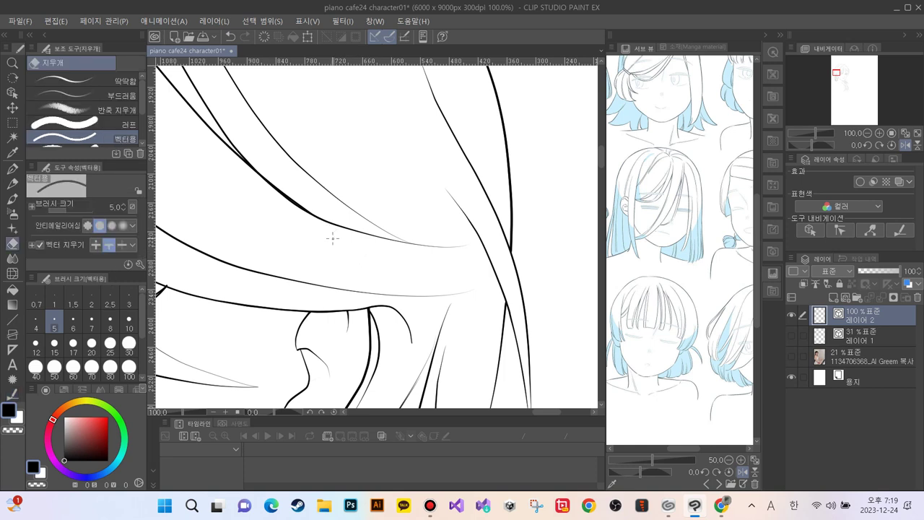
pyautogui.click(304, 212)
pyautogui.hotkey('ctrl', 'z')
pyautogui.moveTo(304, 204); pyautogui.dragTo(284, 189)
pyautogui.click(439, 306)
pyautogui.hotkey('ctrl', 'z')
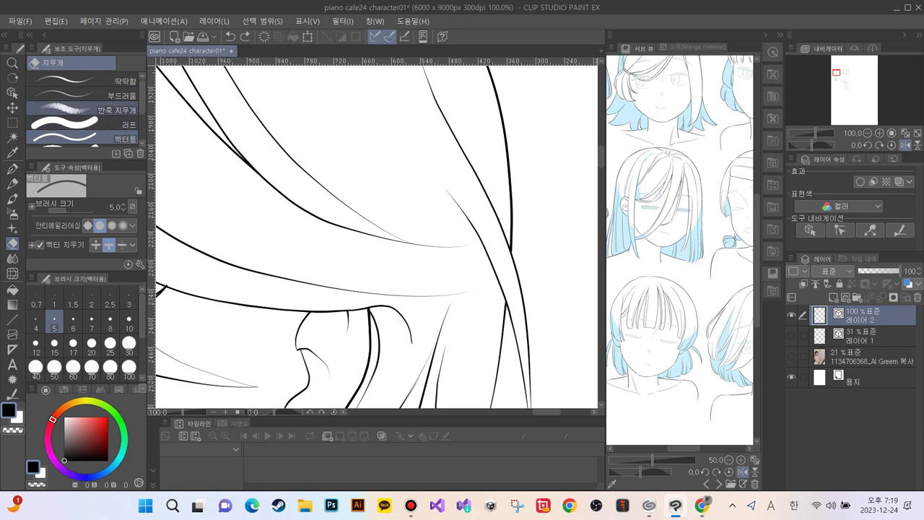
# Step: Taper the ear's outer curve end and the upper ends of the hair strands behind the ear with line width correction
pyautogui.press('y')
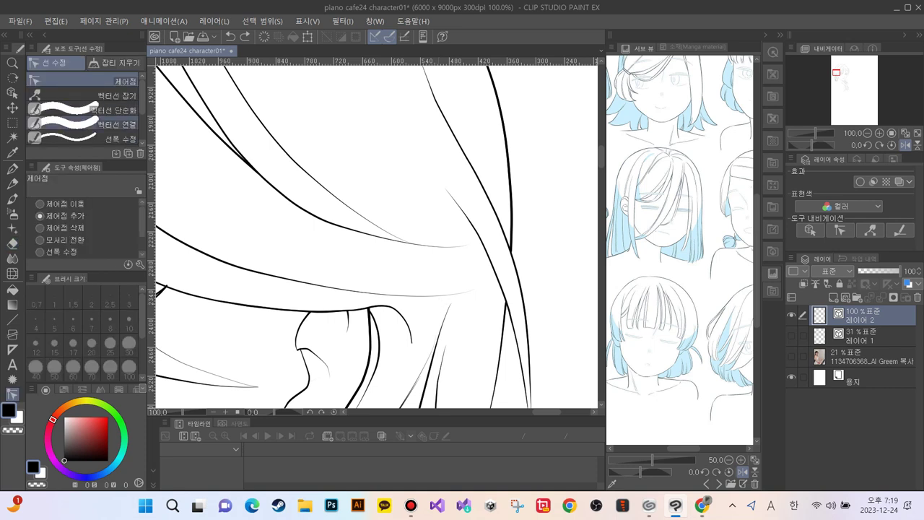
pyautogui.click(86, 138)
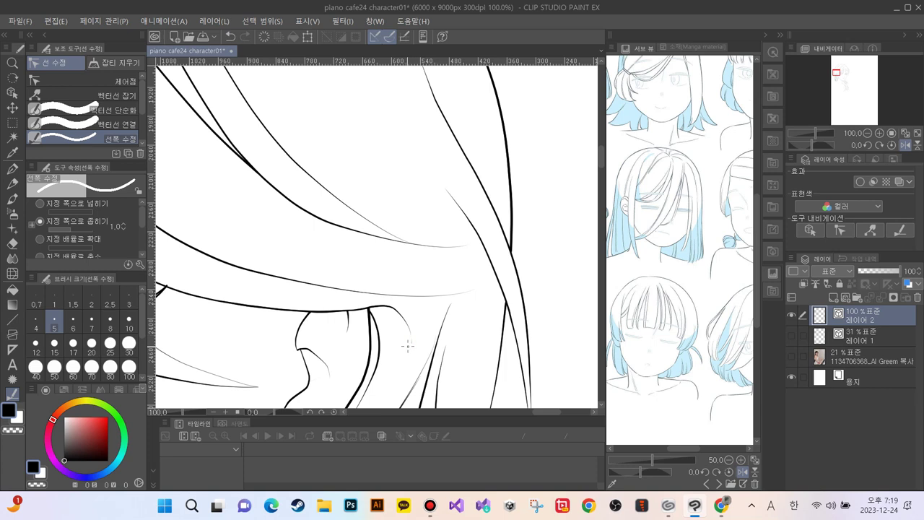
pyautogui.moveTo(452, 304); pyautogui.dragTo(436, 383)
pyautogui.moveTo(318, 345); pyautogui.dragTo(373, 175)
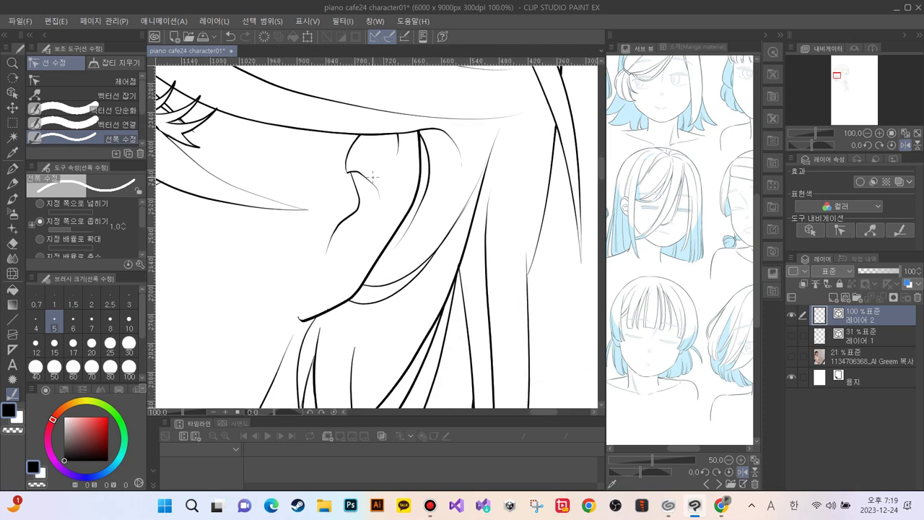
pyautogui.moveTo(528, 240); pyautogui.dragTo(526, 276)
pyautogui.moveTo(456, 255); pyautogui.dragTo(455, 267)
# Step: Thin the ends of the short hair strands below the earlobe, undoing one excess pass
pyautogui.moveTo(298, 311)
pyautogui.mouseDown()
pyautogui.moveTo(298, 324)
pyautogui.moveTo(336, 239)
pyautogui.moveTo(366, 212)
pyautogui.mouseUp()
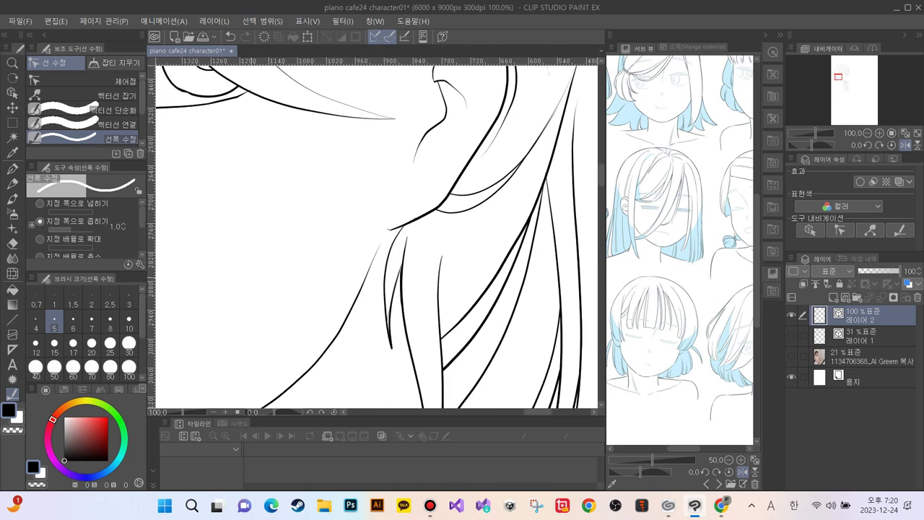
pyautogui.moveTo(387, 311); pyautogui.dragTo(387, 342)
pyautogui.moveTo(390, 309); pyautogui.dragTo(389, 345)
pyautogui.hotkey('ctrl', 'z')
pyautogui.moveTo(402, 249); pyautogui.dragTo(405, 317)
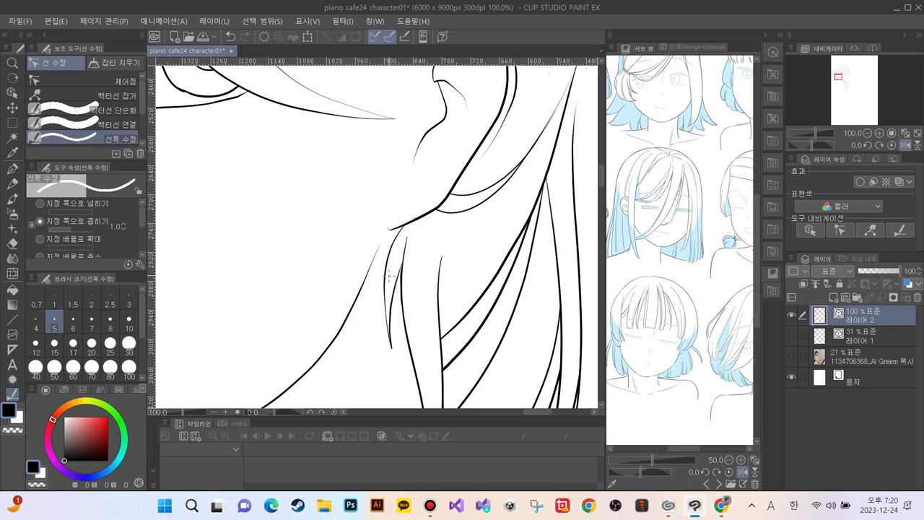
# Step: Thin the outer side of the iris outline on the eye not covered by the fringe
pyautogui.moveTo(379, 271); pyautogui.dragTo(565, 304)
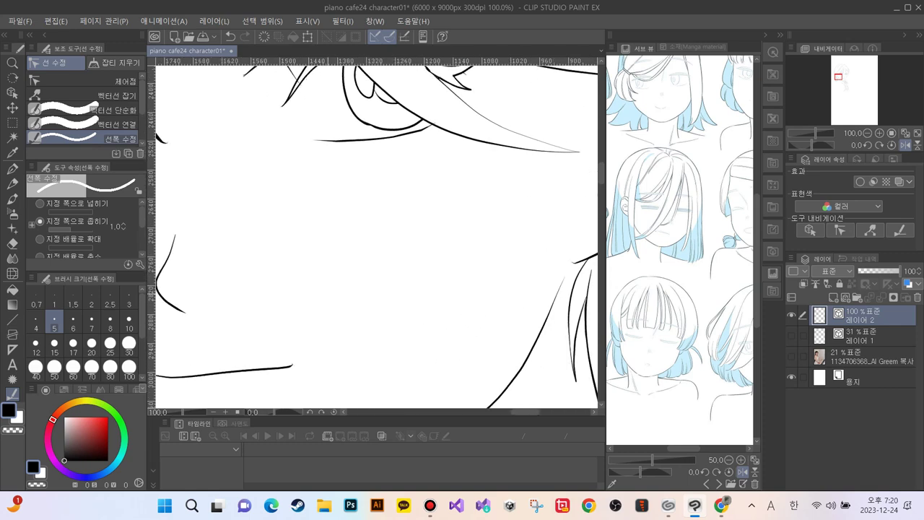
pyautogui.moveTo(328, 245); pyautogui.dragTo(483, 292)
pyautogui.moveTo(501, 196)
pyautogui.mouseDown()
pyautogui.moveTo(404, 248)
pyautogui.moveTo(421, 216)
pyautogui.moveTo(411, 213)
pyautogui.mouseUp()
pyautogui.moveTo(218, 290)
pyautogui.mouseDown()
pyautogui.moveTo(304, 311)
pyautogui.moveTo(374, 318)
pyautogui.mouseUp()
pyautogui.moveTo(290, 270); pyautogui.dragTo(299, 285)
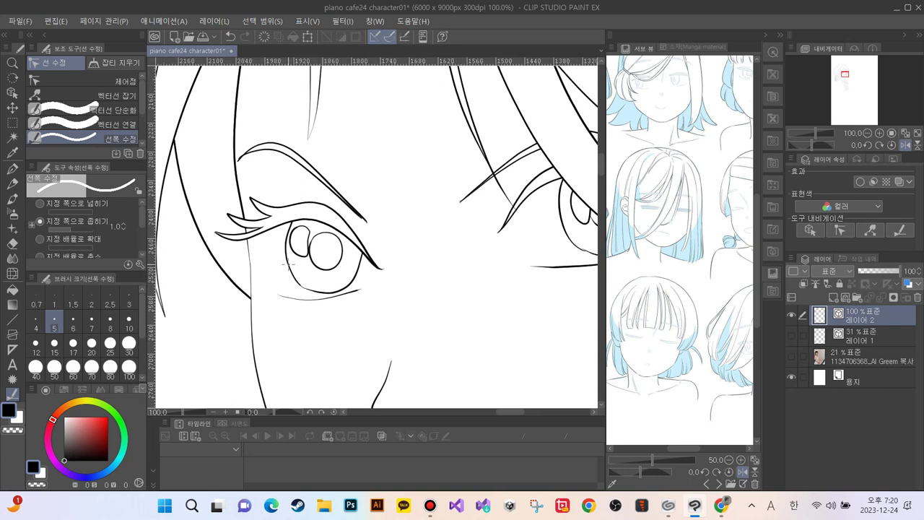
pyautogui.moveTo(287, 231); pyautogui.dragTo(281, 249)
# Step: Taper both ends of the mouth line and of the nose line with line width correction
pyautogui.moveTo(246, 276)
pyautogui.mouseDown()
pyautogui.moveTo(313, 295)
pyautogui.moveTo(293, 234)
pyautogui.moveTo(334, 244)
pyautogui.moveTo(336, 223)
pyautogui.mouseUp()
pyautogui.moveTo(308, 289); pyautogui.dragTo(270, 171)
pyautogui.moveTo(346, 303); pyautogui.dragTo(279, 149)
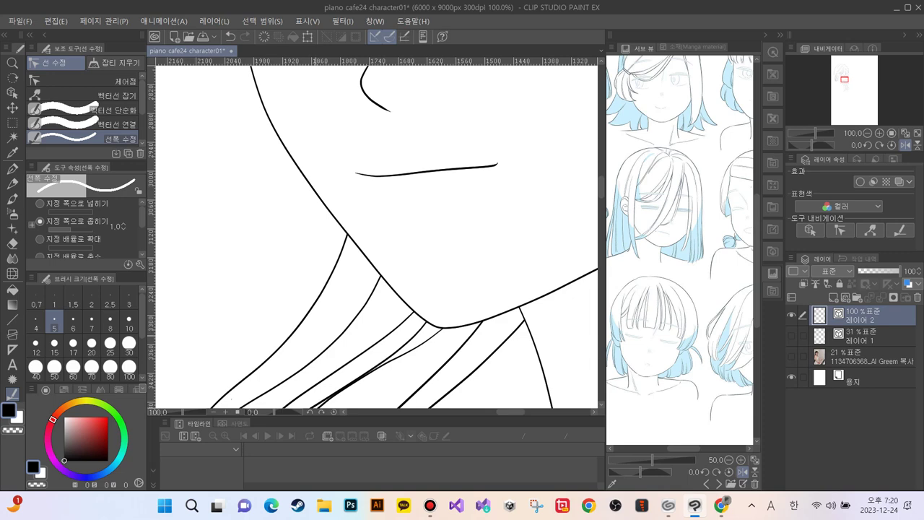
pyautogui.moveTo(309, 289); pyautogui.dragTo(256, 180)
pyautogui.moveTo(380, 100); pyautogui.dragTo(392, 281)
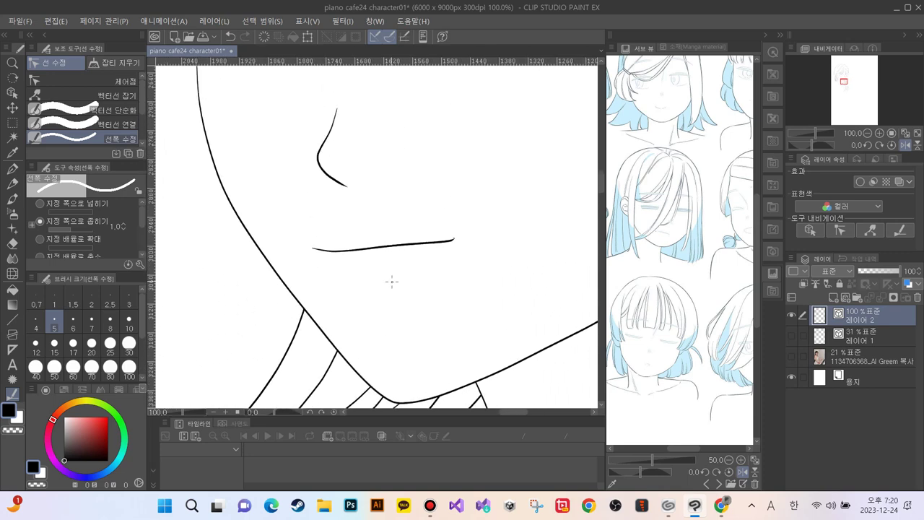
pyautogui.moveTo(456, 237); pyautogui.dragTo(433, 242)
pyautogui.moveTo(456, 238); pyautogui.dragTo(424, 242)
pyautogui.moveTo(311, 246); pyautogui.dragTo(326, 249)
pyautogui.moveTo(335, 121)
pyautogui.mouseDown()
pyautogui.moveTo(334, 102)
pyautogui.moveTo(335, 117)
pyautogui.mouseUp()
pyautogui.moveTo(349, 189); pyautogui.dragTo(328, 176)
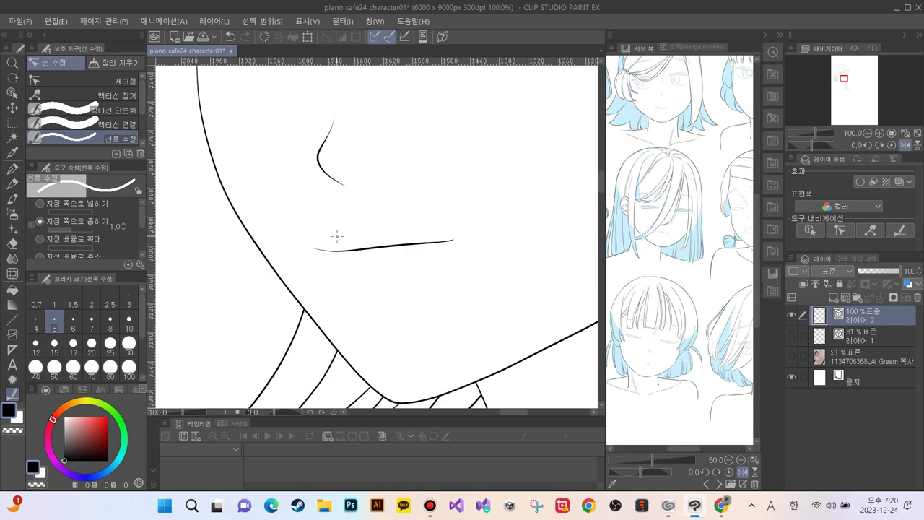
# Step: Try to thin the tips of the loose hair strands above the hair tie, and undo the last passes
pyautogui.moveTo(250, 352); pyautogui.dragTo(249, 153)
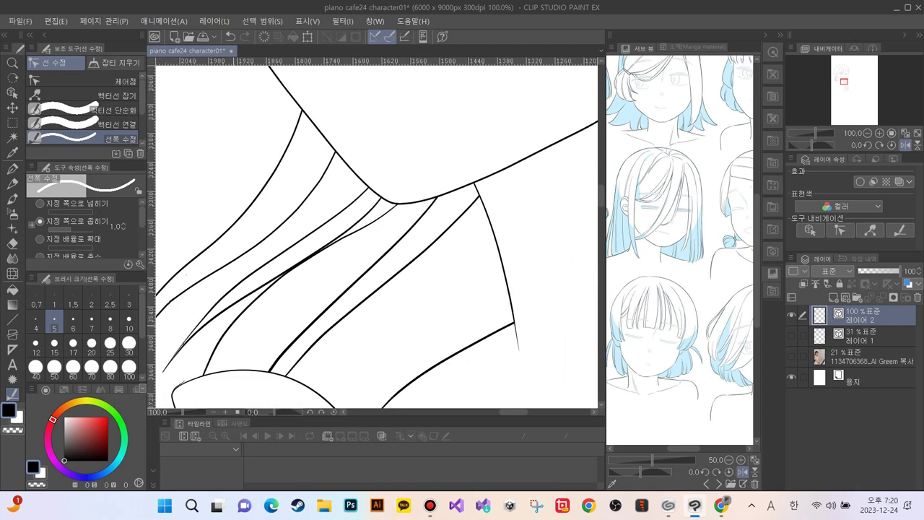
pyautogui.moveTo(343, 260); pyautogui.dragTo(434, 156)
pyautogui.moveTo(200, 275); pyautogui.dragTo(195, 305)
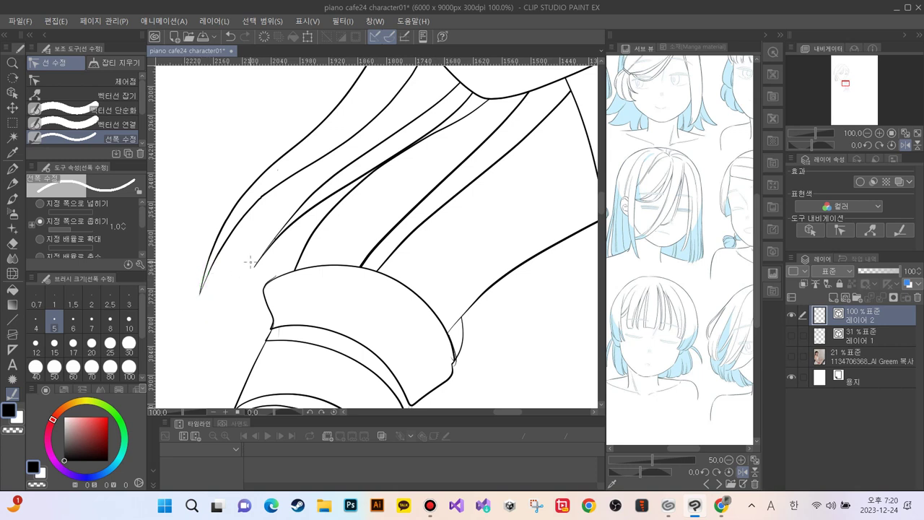
pyautogui.moveTo(249, 262); pyautogui.dragTo(274, 237)
pyautogui.hotkey('ctrl', 'z')
pyautogui.hotkey('ctrl', 'z')
# Step: Examine the line art of the face, fringe and whole head at several magnifications
pyautogui.hotkey('ctrl', '-')
pyautogui.hotkey('ctrl', '-')
pyautogui.hotkey('ctrl', '-')
pyautogui.hotkey('ctrl', '-')
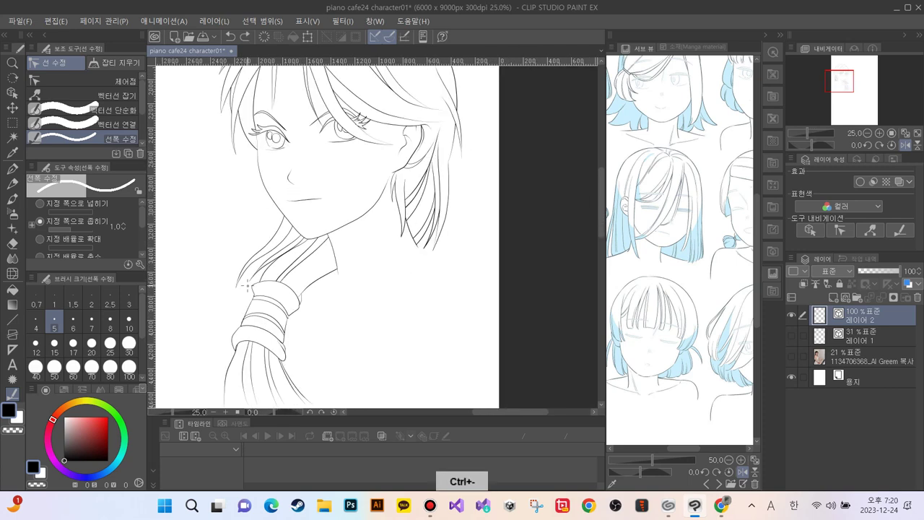
pyautogui.scroll(5, 368, 365)
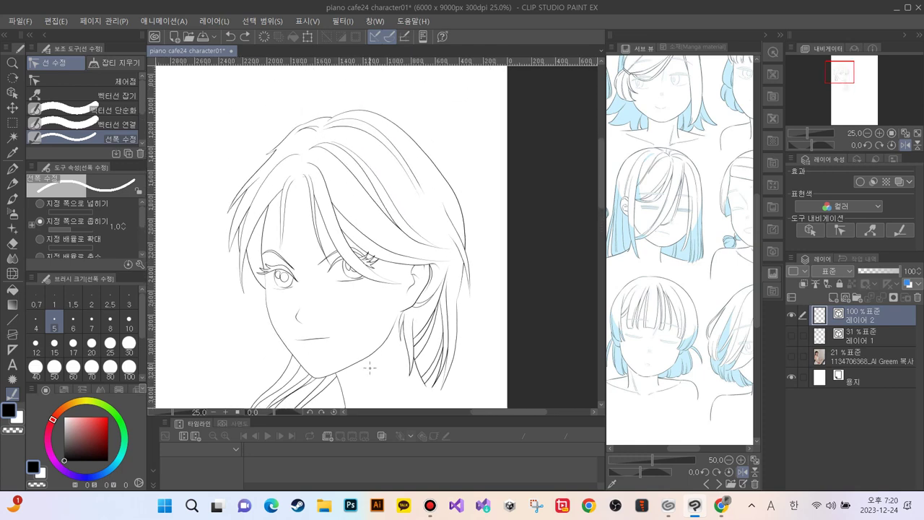
pyautogui.hotkey('ctrl', '+')
pyautogui.hotkey('ctrl', '+')
pyautogui.moveTo(275, 246); pyautogui.dragTo(345, 374)
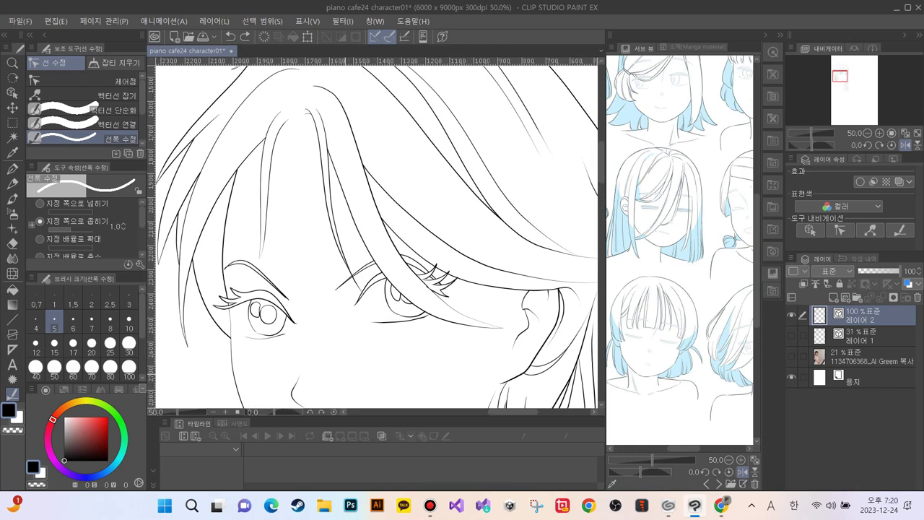
pyautogui.hotkey('ctrl', '+')
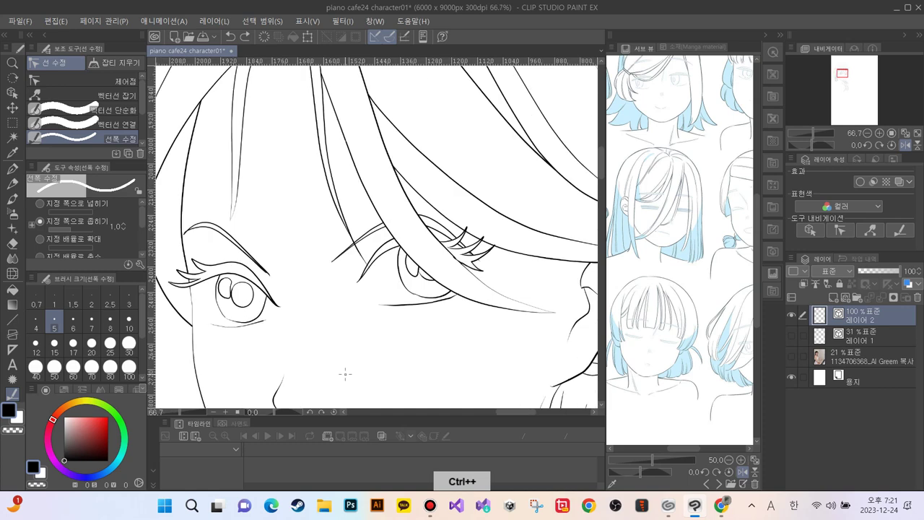
pyautogui.moveTo(297, 130); pyautogui.dragTo(352, 307)
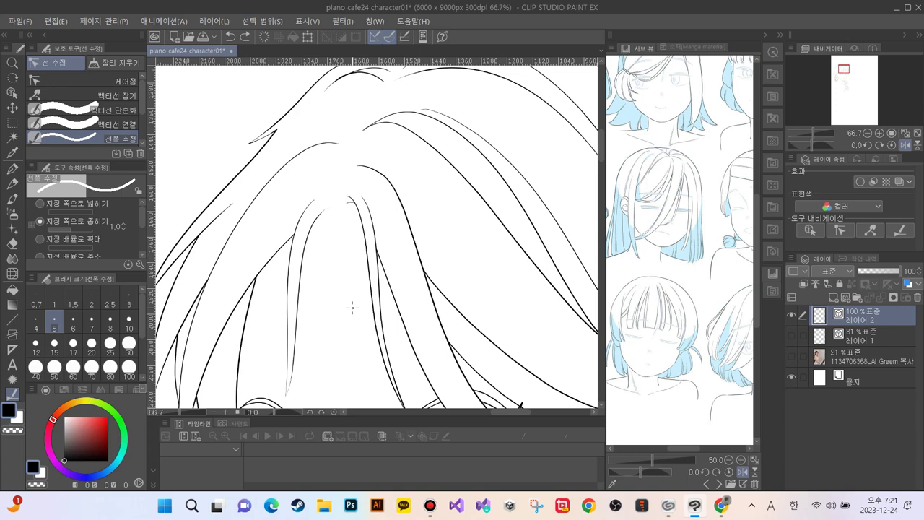
pyautogui.hotkey('ctrl', '-')
pyautogui.hotkey('ctrl', '-')
pyautogui.hotkey('ctrl', '-')
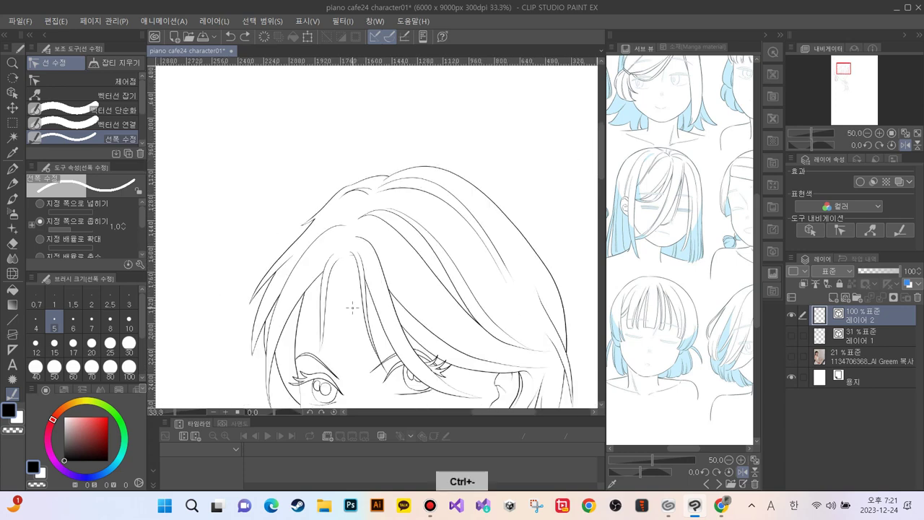
pyautogui.moveTo(352, 307)
pyautogui.mouseDown()
pyautogui.moveTo(338, 209)
pyautogui.moveTo(294, 221)
pyautogui.mouseUp()
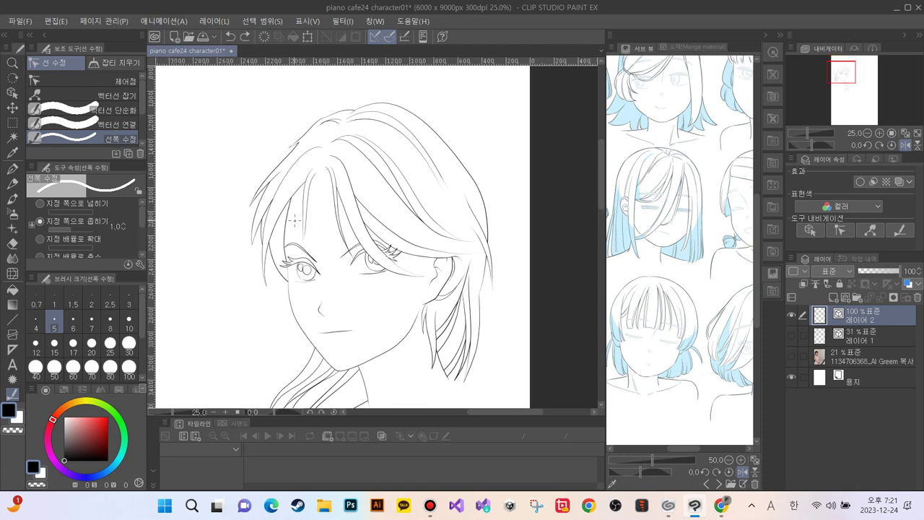
pyautogui.hotkey('ctrl', '+')
pyautogui.moveTo(339, 321); pyautogui.dragTo(285, 228)
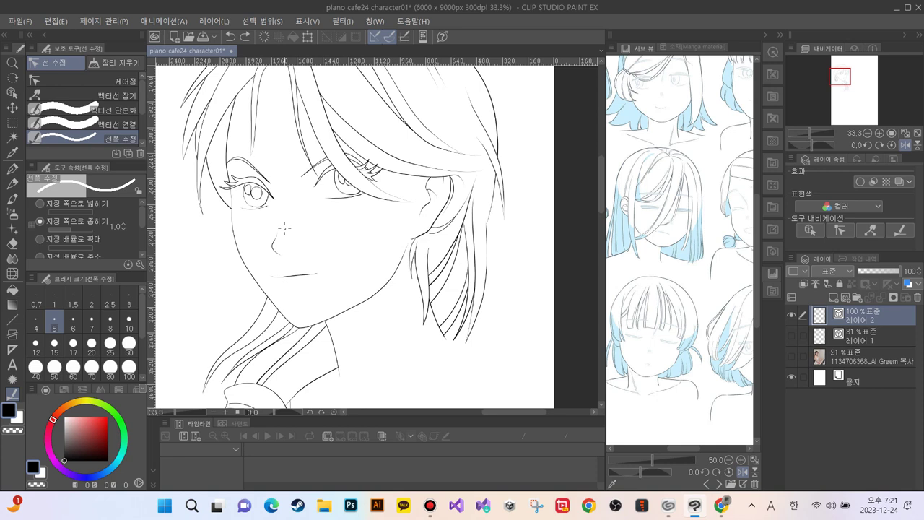
pyautogui.hotkey('ctrl', '-')
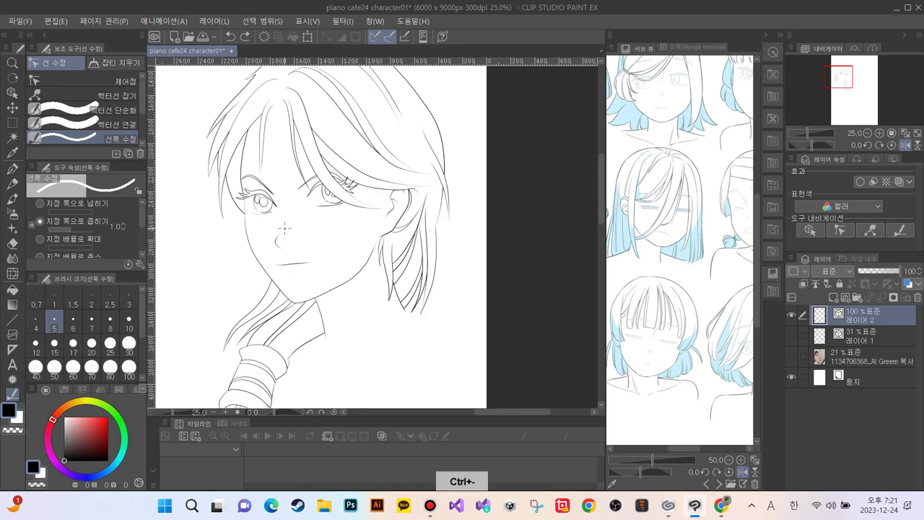
pyautogui.hotkey('ctrl', '-')
pyautogui.hotkey('ctrl', '+')
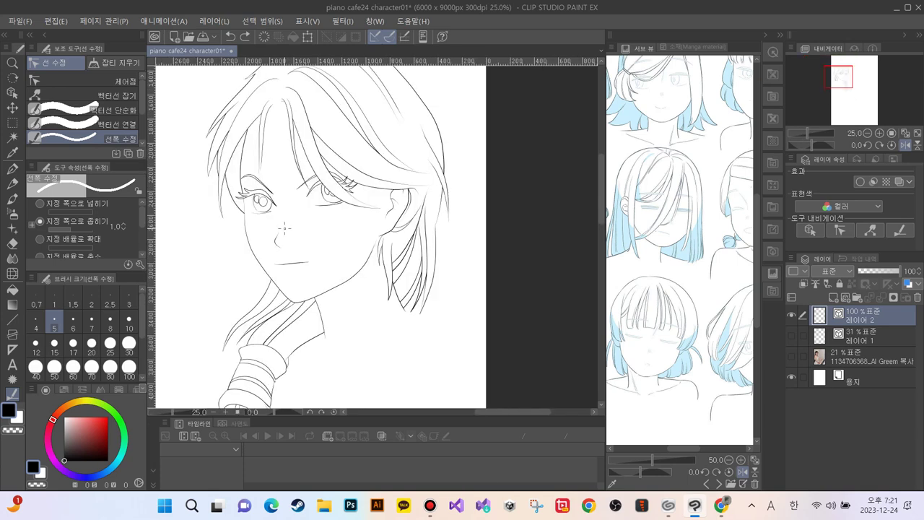
# Step: Erase the drawn eyebrow lines above both eyes with the vector eraser
pyautogui.moveTo(309, 234); pyautogui.dragTo(331, 309)
pyautogui.hotkey('ctrl', '+')
pyautogui.hotkey('ctrl', '+')
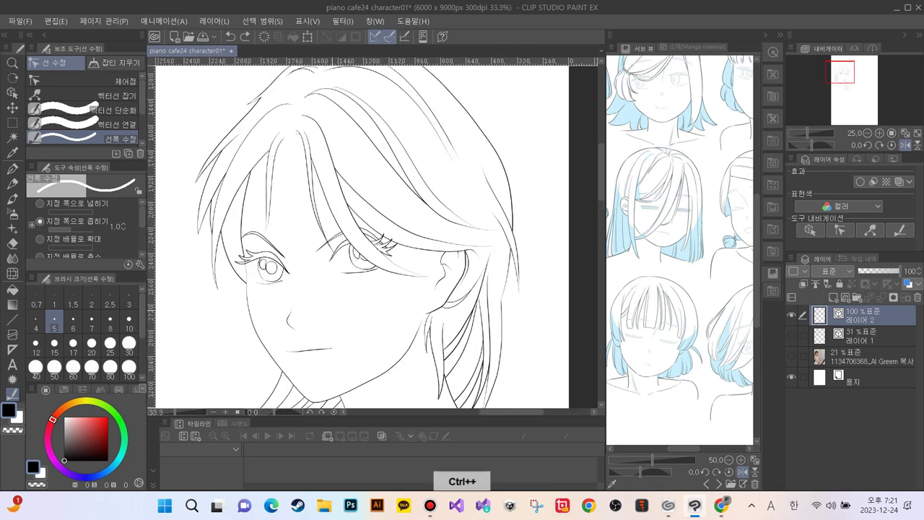
pyautogui.moveTo(332, 310); pyautogui.dragTo(367, 363)
pyautogui.press('e')
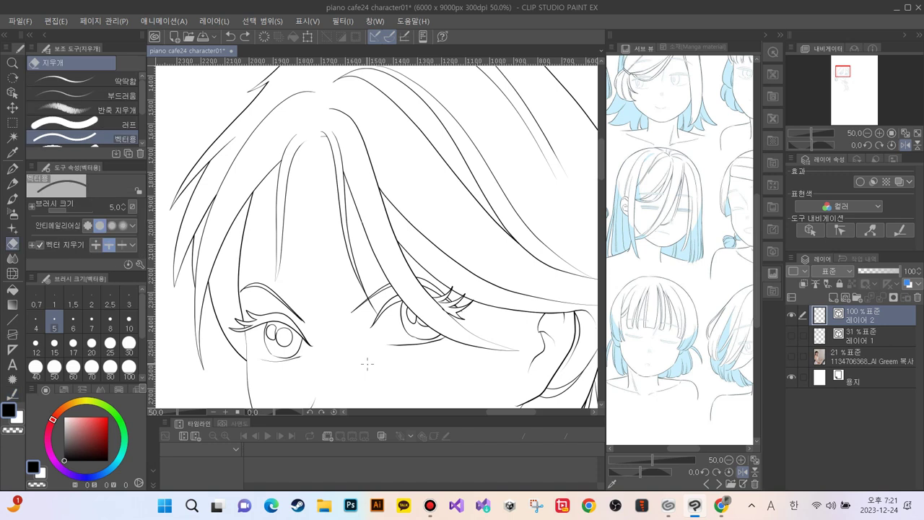
pyautogui.moveTo(280, 289); pyautogui.dragTo(247, 281)
pyautogui.moveTo(290, 307); pyautogui.dragTo(267, 285)
pyautogui.moveTo(376, 281); pyautogui.dragTo(351, 303)
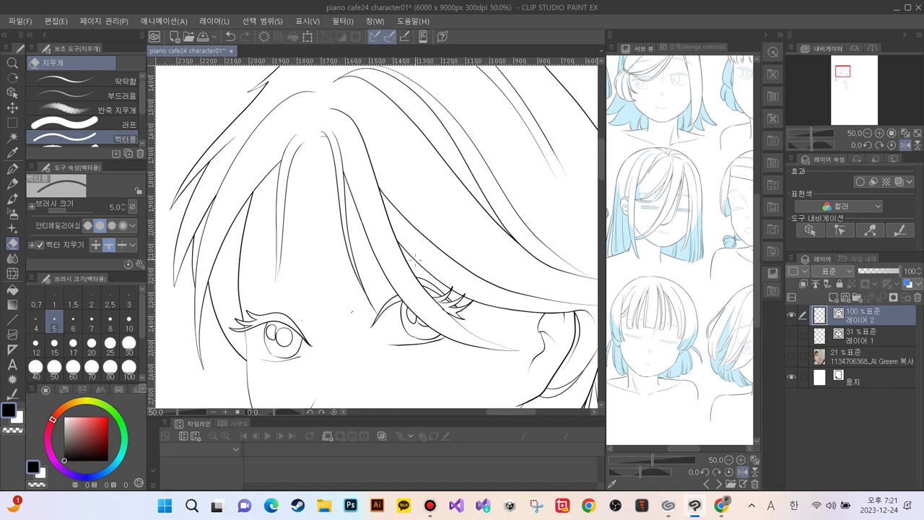
pyautogui.moveTo(438, 278); pyautogui.dragTo(431, 286)
# Step: Erase the leftover eyebrow fragment beside the lashes under the fringe and the stray speck between the eyes
pyautogui.hotkey('ctrl', '+')
pyautogui.hotkey('ctrl', '+')
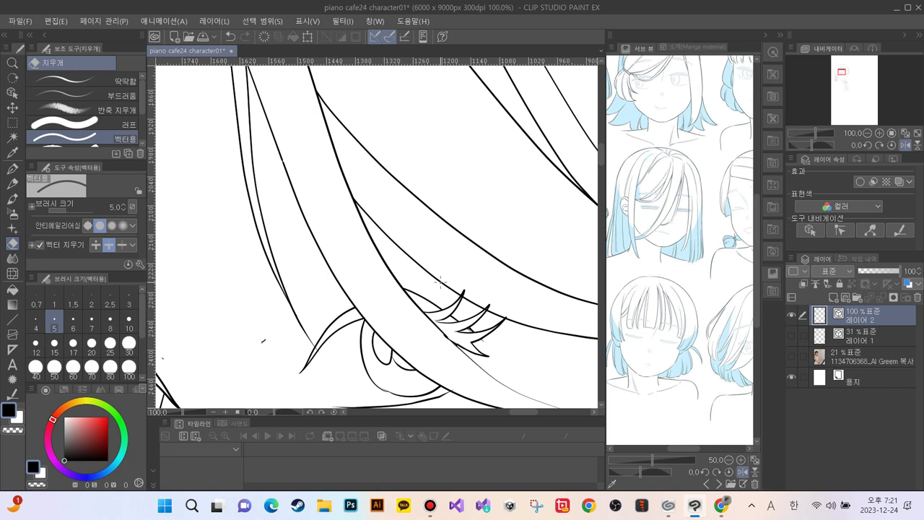
pyautogui.click(430, 303)
pyautogui.rightClick(263, 346)
pyautogui.moveTo(276, 319); pyautogui.dragTo(324, 272)
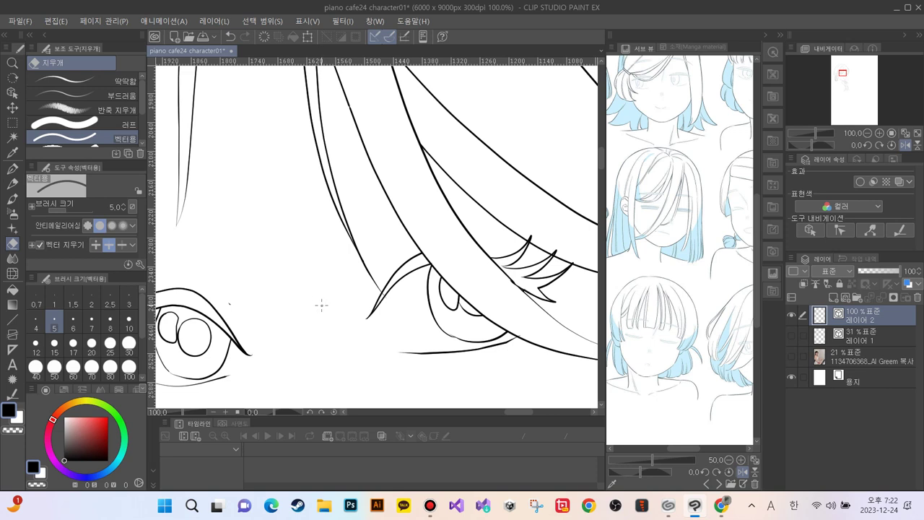
# Step: Set the vector eraser's brush size to 12
pyautogui.press(']')
pyautogui.press(']')
pyautogui.press(']')
pyautogui.press(']')
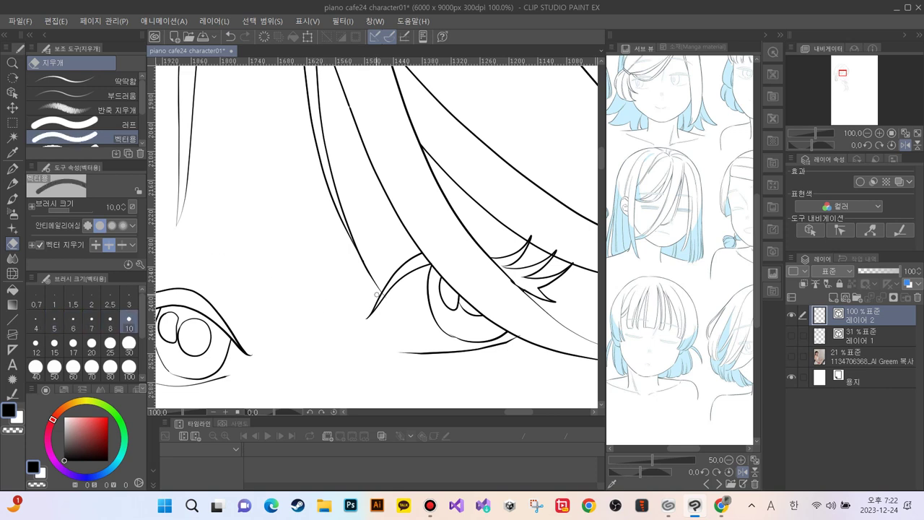
pyautogui.press('[')
pyautogui.press('[')
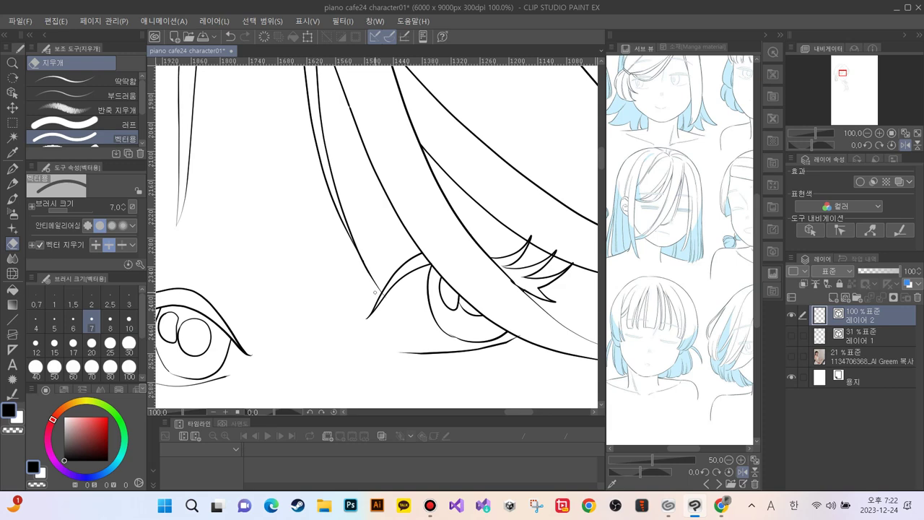
pyautogui.press(']')
pyautogui.press(']')
pyautogui.press(']')
pyautogui.hotkey('ctrl', '-')
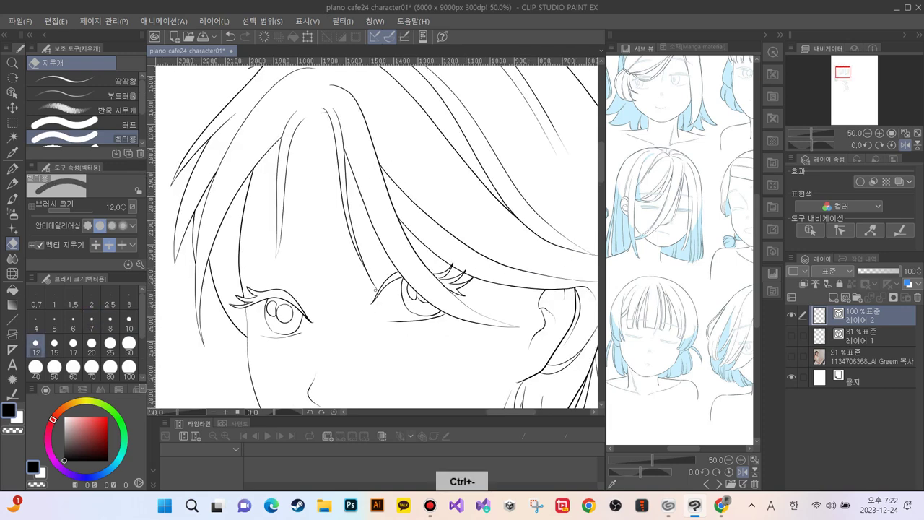
pyautogui.hotkey('ctrl', '+')
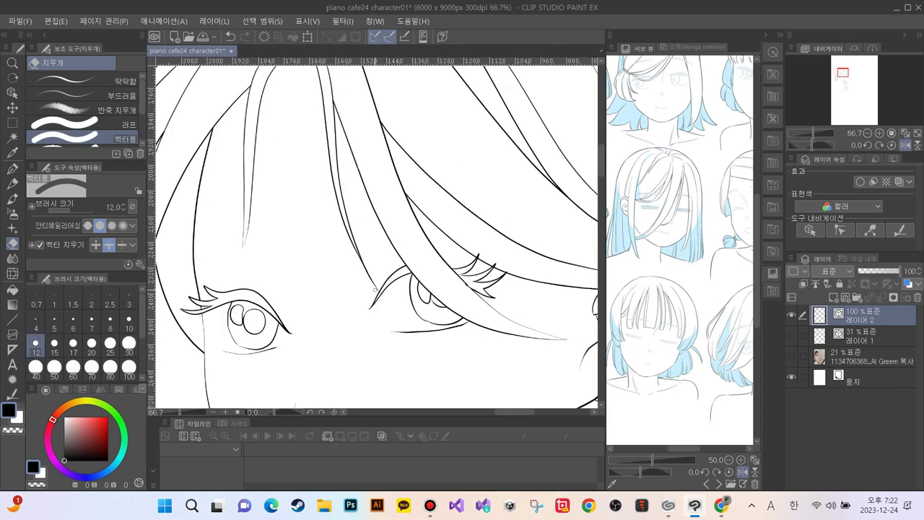
# Step: Draw a new arched eyebrow of two curved strokes above the uncovered eye with the size 8 Real G pen
pyautogui.press('p')
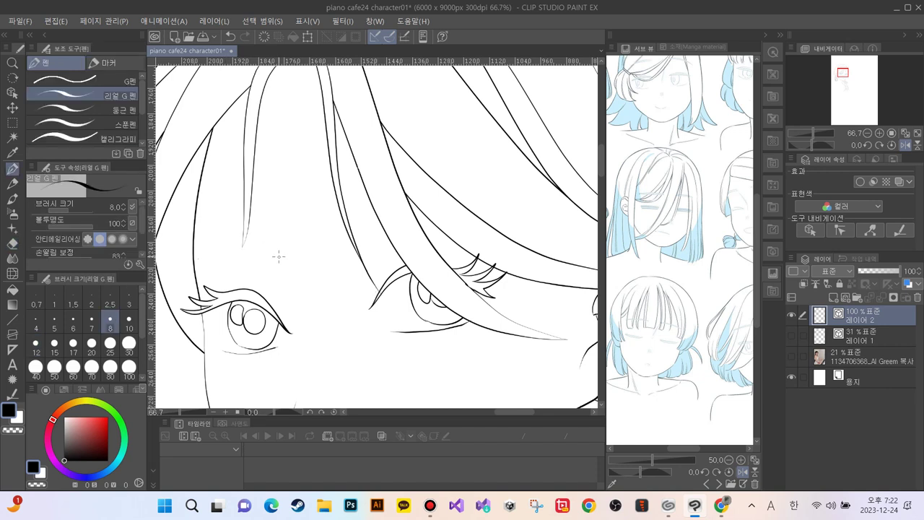
pyautogui.moveTo(290, 266)
pyautogui.mouseDown()
pyautogui.moveTo(243, 260)
pyautogui.moveTo(206, 275)
pyautogui.mouseUp()
pyautogui.hotkey('ctrl', 'z')
pyautogui.moveTo(285, 268)
pyautogui.mouseDown()
pyautogui.moveTo(254, 256)
pyautogui.moveTo(208, 267)
pyautogui.moveTo(198, 283)
pyautogui.mouseUp()
pyautogui.moveTo(282, 266)
pyautogui.mouseDown()
pyautogui.moveTo(228, 251)
pyautogui.moveTo(207, 263)
pyautogui.moveTo(198, 285)
pyautogui.mouseUp()
pyautogui.hotkey('ctrl', 'z')
pyautogui.moveTo(286, 270)
pyautogui.mouseDown()
pyautogui.moveTo(240, 249)
pyautogui.moveTo(206, 261)
pyautogui.moveTo(199, 284)
pyautogui.mouseUp()
pyautogui.hotkey('ctrl', '-')
pyautogui.hotkey('ctrl', '-')
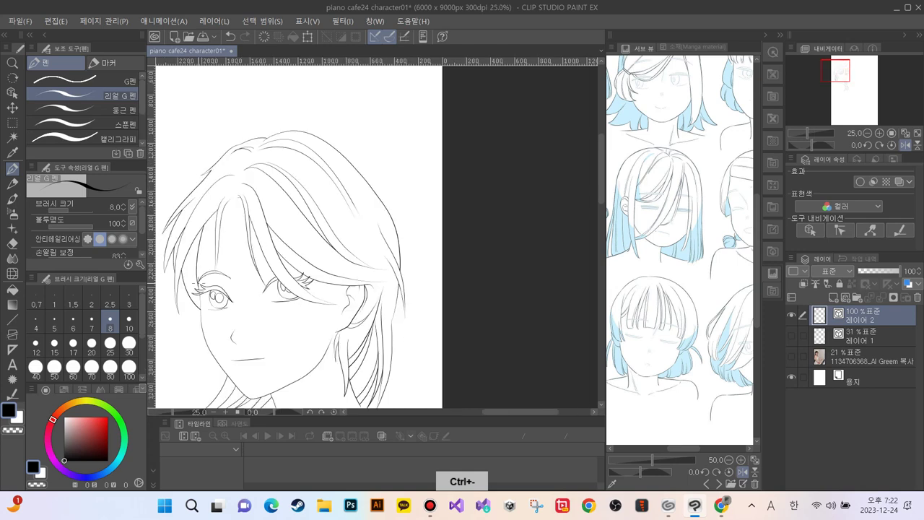
# Step: Draw a matching arched eyebrow of two curved strokes above the eye partly covered by the fringe
pyautogui.hotkey('ctrl', '+')
pyautogui.hotkey('ctrl', '+')
pyautogui.hotkey('ctrl', '+')
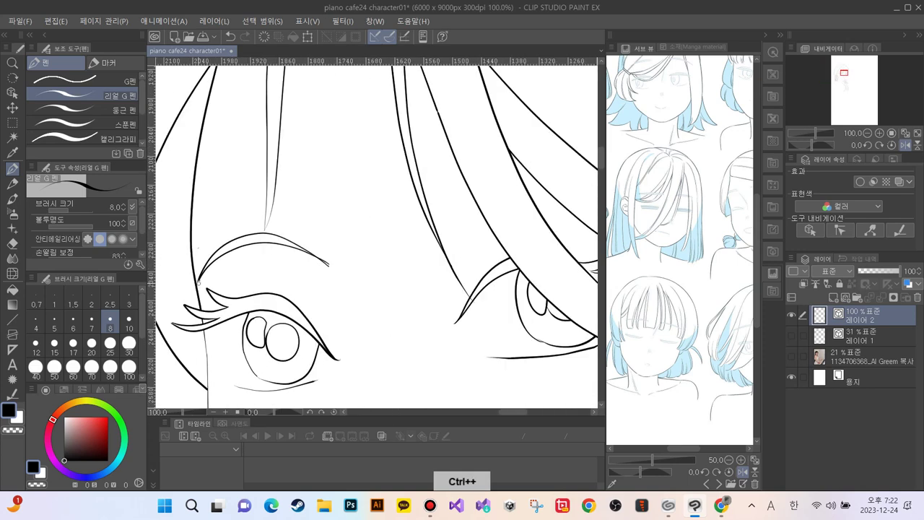
pyautogui.hotkey('ctrl', '-')
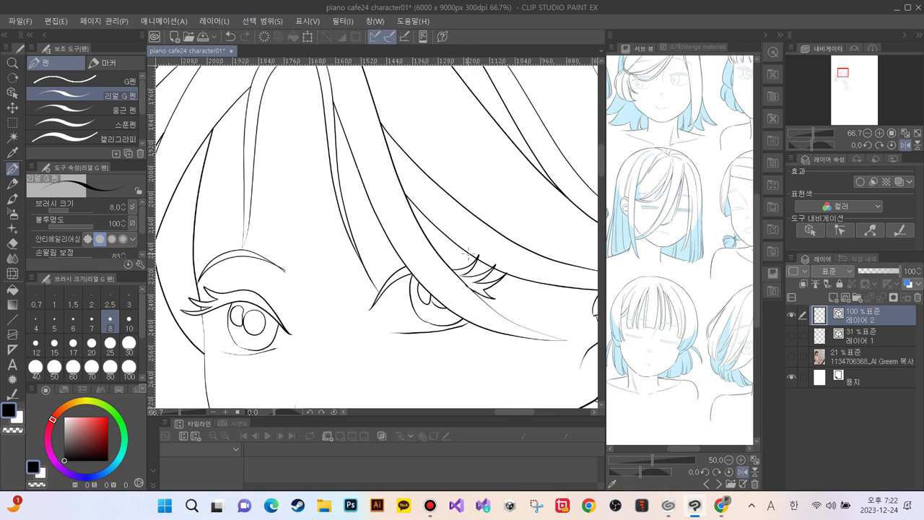
pyautogui.moveTo(473, 255)
pyautogui.mouseDown()
pyautogui.moveTo(406, 239)
pyautogui.moveTo(361, 267)
pyautogui.mouseUp()
pyautogui.moveTo(468, 254)
pyautogui.mouseDown()
pyautogui.moveTo(415, 234)
pyautogui.moveTo(384, 243)
pyautogui.moveTo(355, 275)
pyautogui.mouseUp()
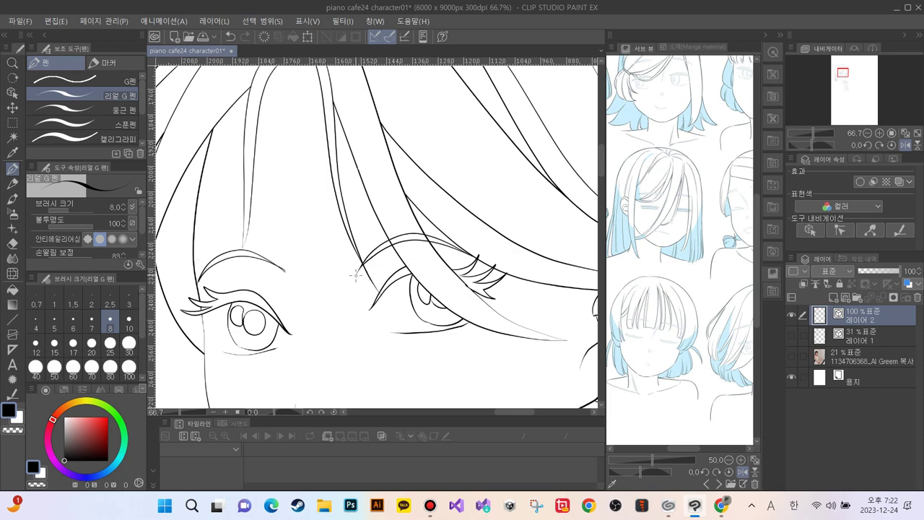
# Step: Erase the overshooting tips of both new eyebrows and the eyebrow section crossing the fringe strand with the vector eraser
pyautogui.hotkey('ctrl', '-')
pyautogui.hotkey('ctrl', '-')
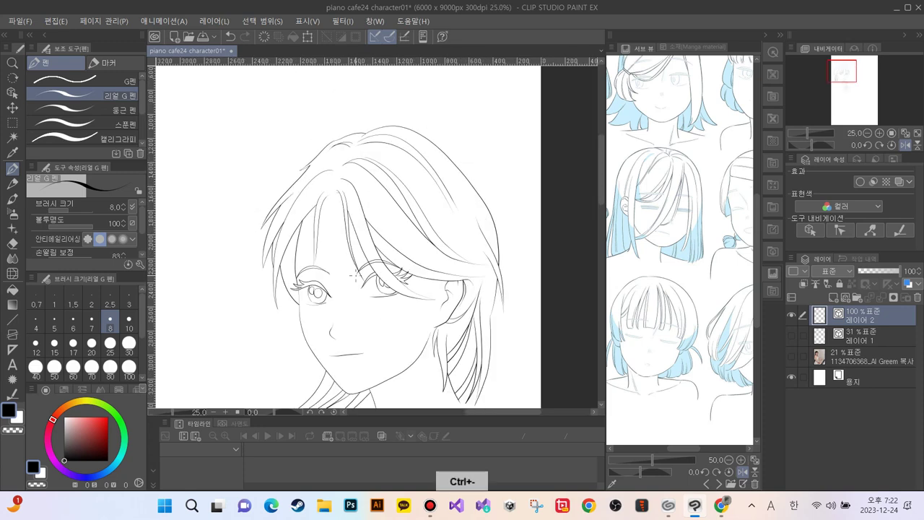
pyautogui.hotkey('ctrl', '+')
pyautogui.hotkey('ctrl', '+')
pyautogui.hotkey('ctrl', '+')
pyautogui.hotkey('ctrl', '-')
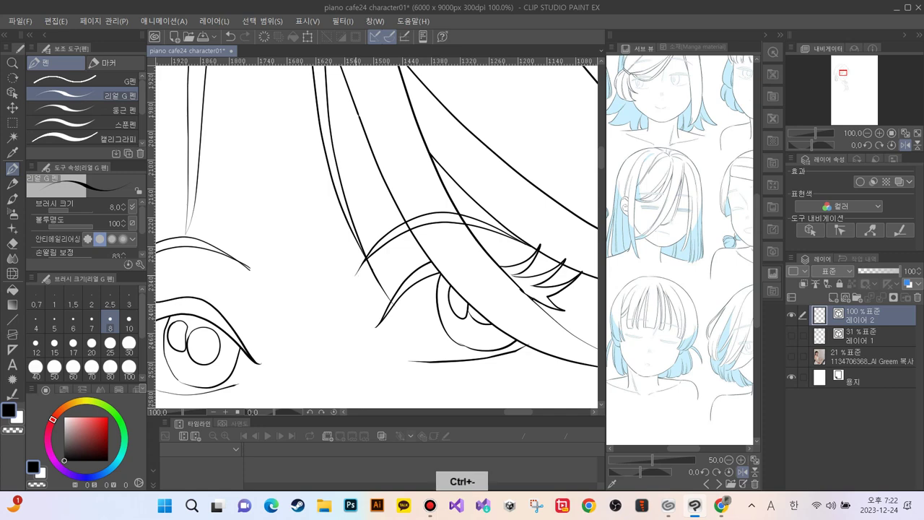
pyautogui.press('e')
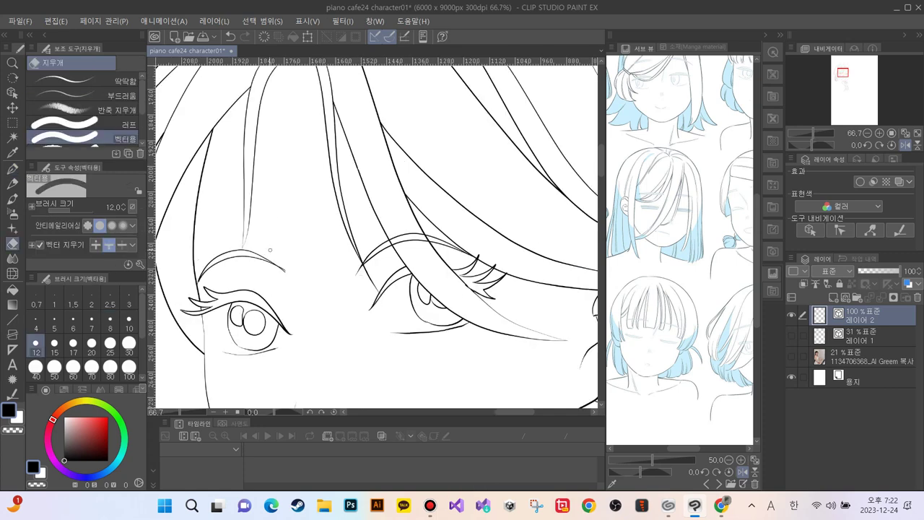
pyautogui.click(282, 270)
pyautogui.click(357, 273)
pyautogui.click(394, 241)
# Step: Examine the new eyebrows against the face and whole head at several magnifications
pyautogui.hotkey('ctrl', '-')
pyautogui.hotkey('ctrl', '-')
pyautogui.hotkey('ctrl', '-')
pyautogui.hotkey('ctrl', '-')
pyautogui.hotkey('ctrl', '-')
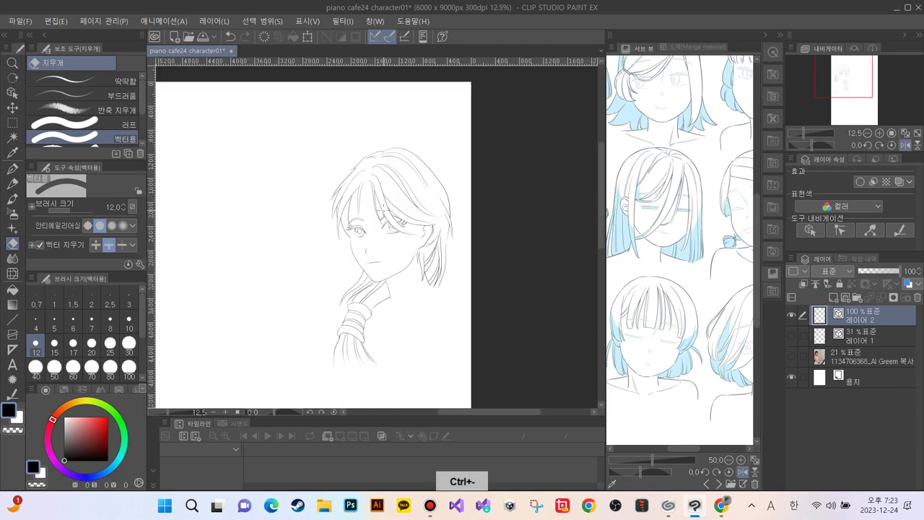
pyautogui.hotkey('ctrl', '+')
pyautogui.hotkey('ctrl', '+')
pyautogui.hotkey('ctrl', '+')
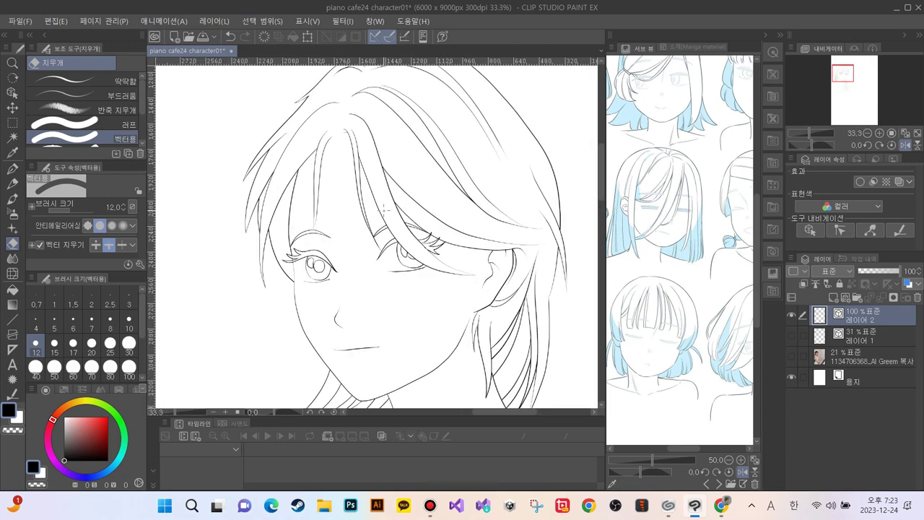
pyautogui.hotkey('ctrl', '+')
pyautogui.hotkey('ctrl', '+')
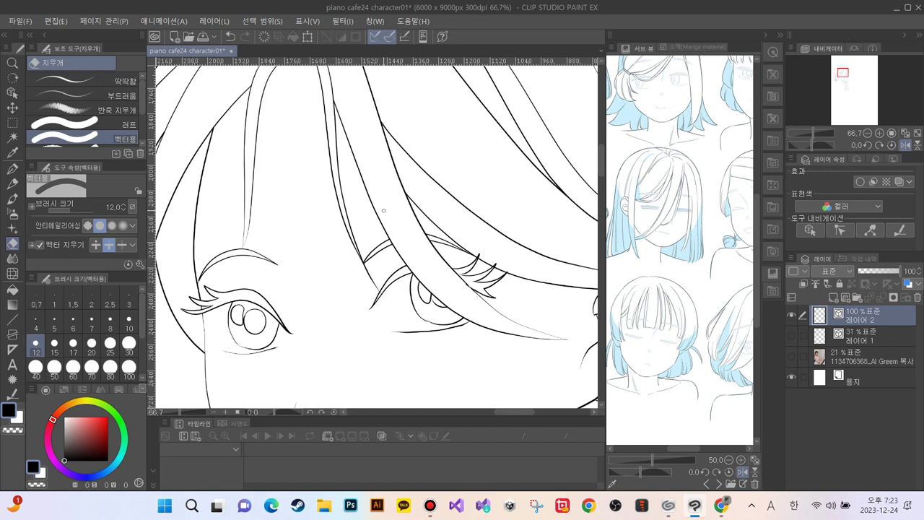
# Step: Try to adjust the outer side of the uncovered eye's iris outline with object selection and the vector pinch tool
pyautogui.press('o')
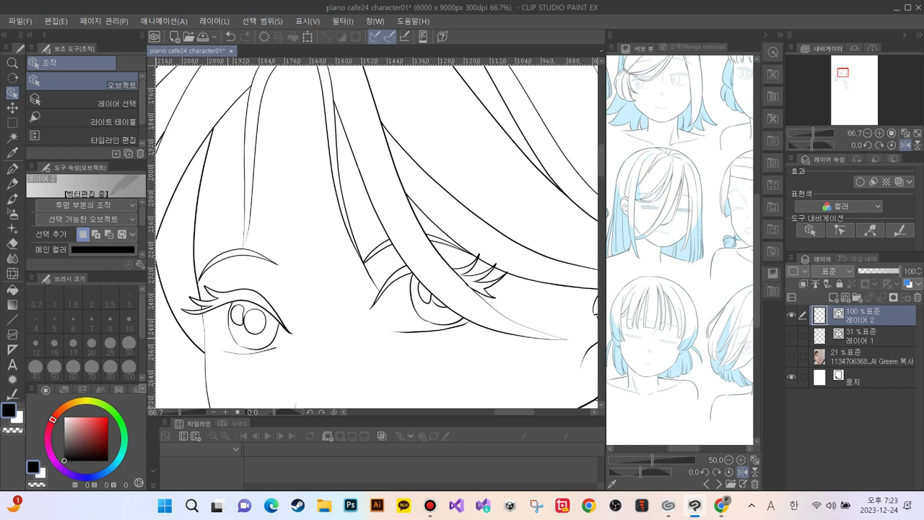
pyautogui.click(230, 335)
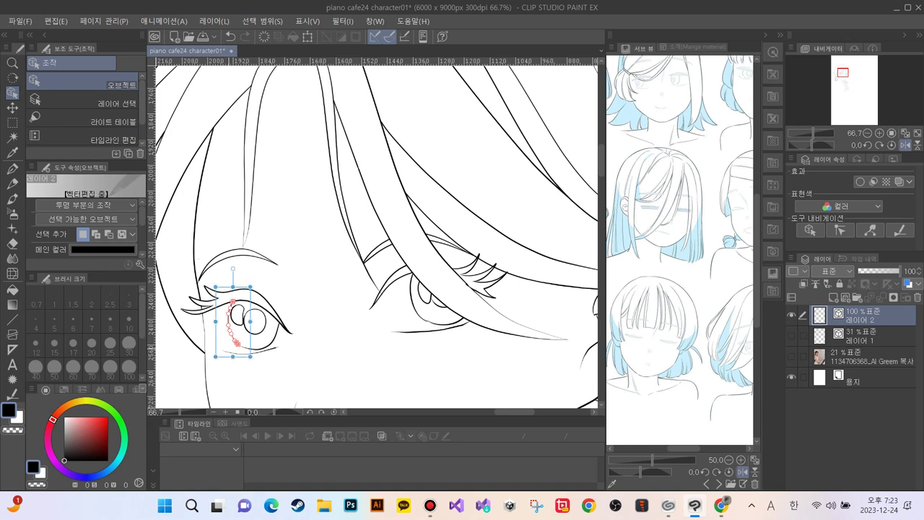
pyautogui.press('Delete')
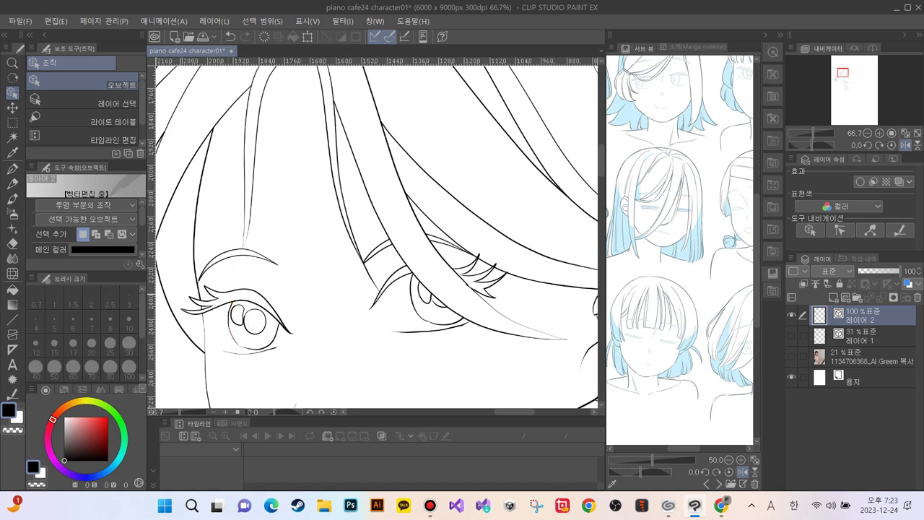
pyautogui.click(12, 394)
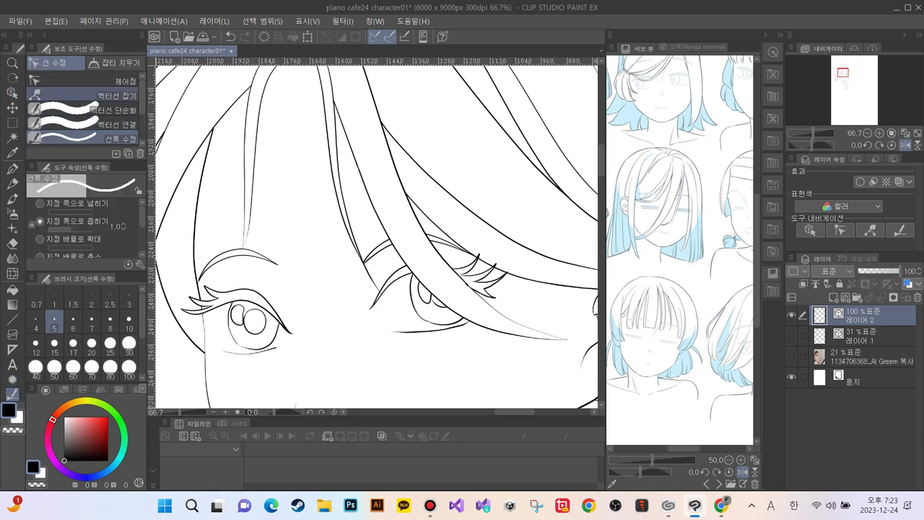
pyautogui.click(87, 95)
pyautogui.hotkey('ctrl', '+')
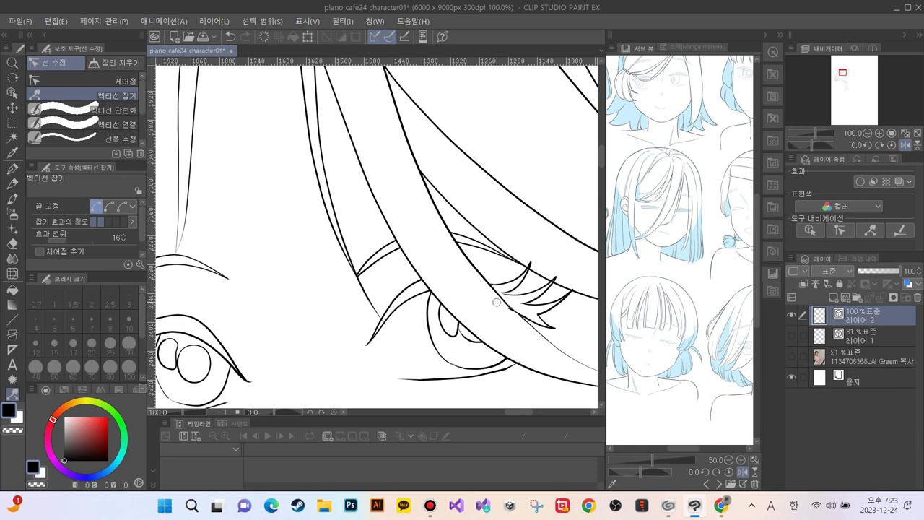
# Step: Try to erase a bit of line where the lashes meet the fringe strand, and undo the erasure
pyautogui.press('e')
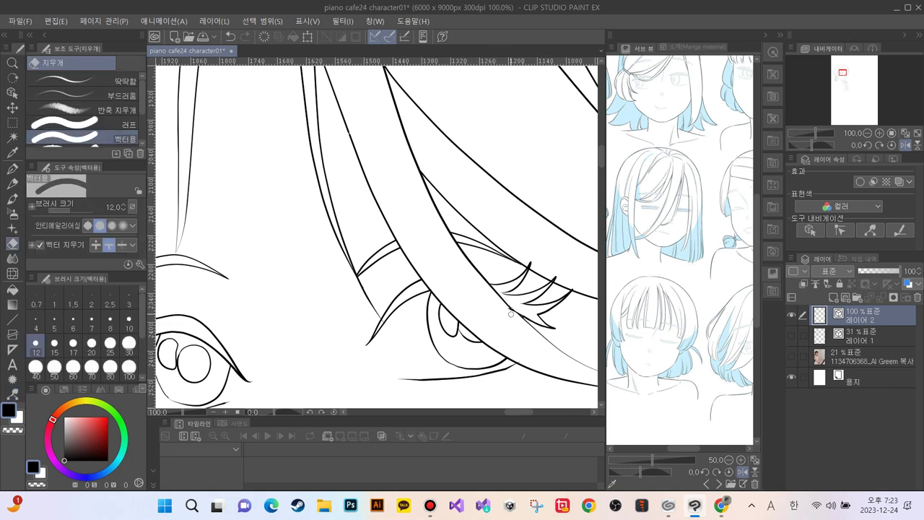
pyautogui.click(508, 309)
pyautogui.hotkey('ctrl', 'z')
# Step: Rotate the outer side of the uncovered eye's iris outline very slightly as a vector object
pyautogui.press('o')
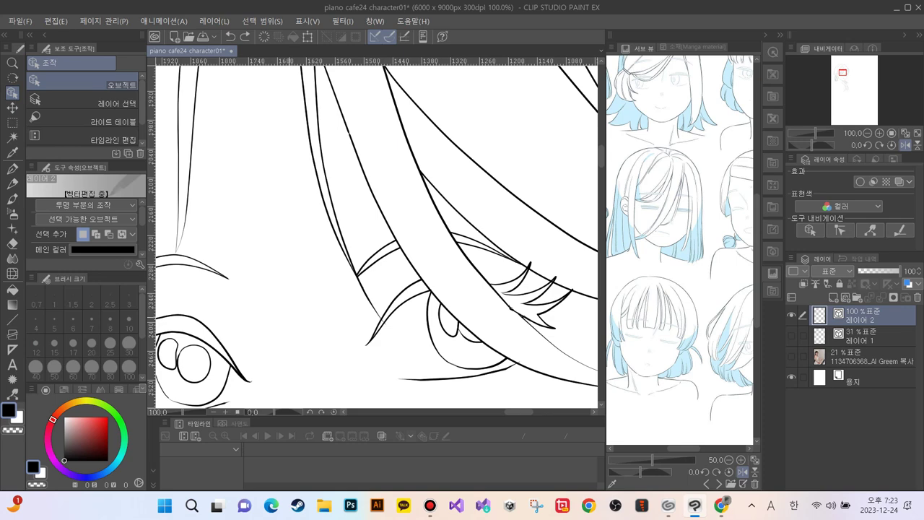
pyautogui.moveTo(290, 242); pyautogui.dragTo(415, 165)
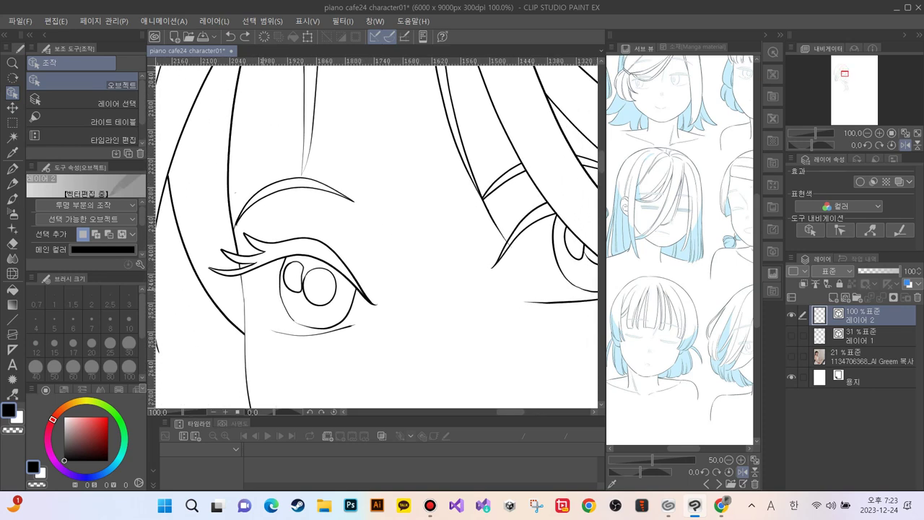
pyautogui.click(292, 319)
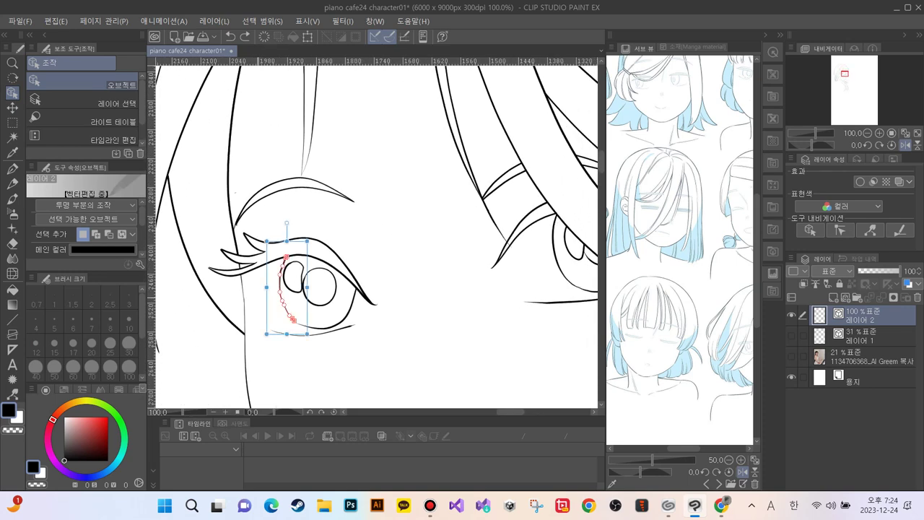
pyautogui.moveTo(286, 223); pyautogui.dragTo(283, 223)
pyautogui.click(257, 217)
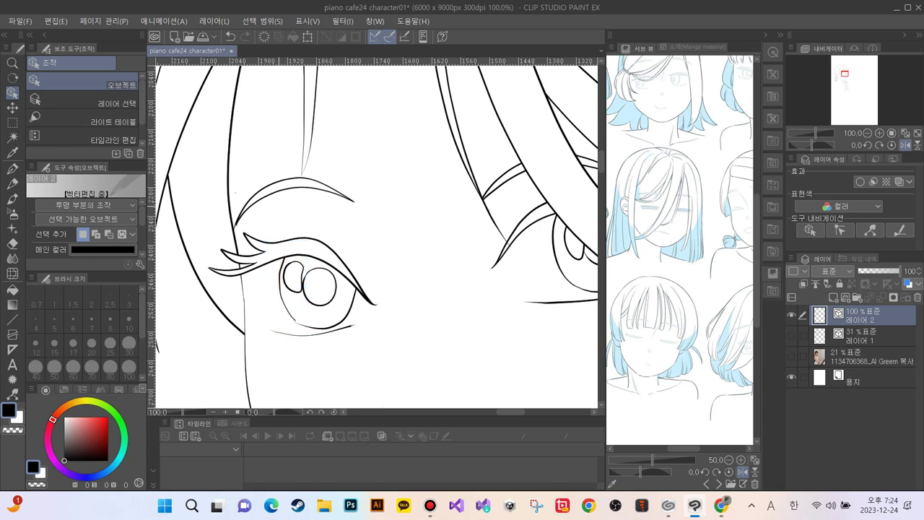
# Step: Join the lower ends of the uncovered eye's iris outline by pinching the vector line and moving its control points
pyautogui.press('y')
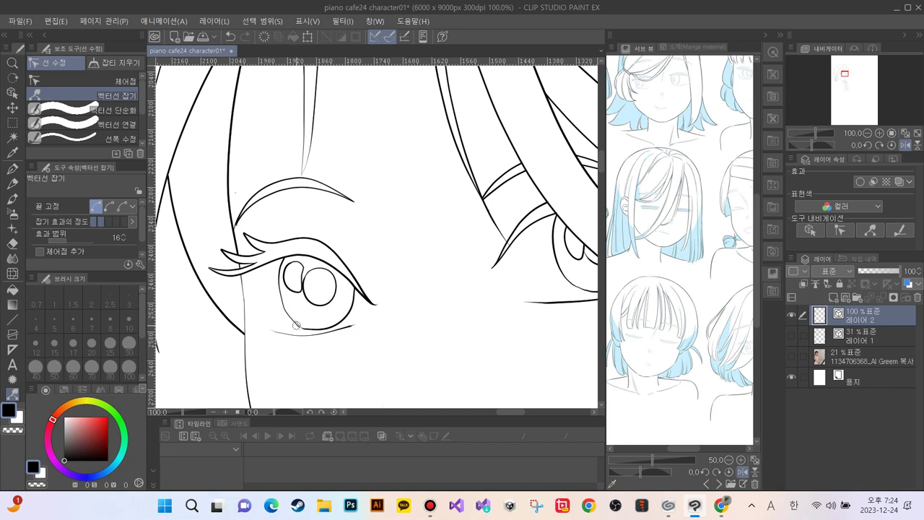
pyautogui.moveTo(300, 328); pyautogui.dragTo(305, 330)
pyautogui.hotkey('ctrl', '+')
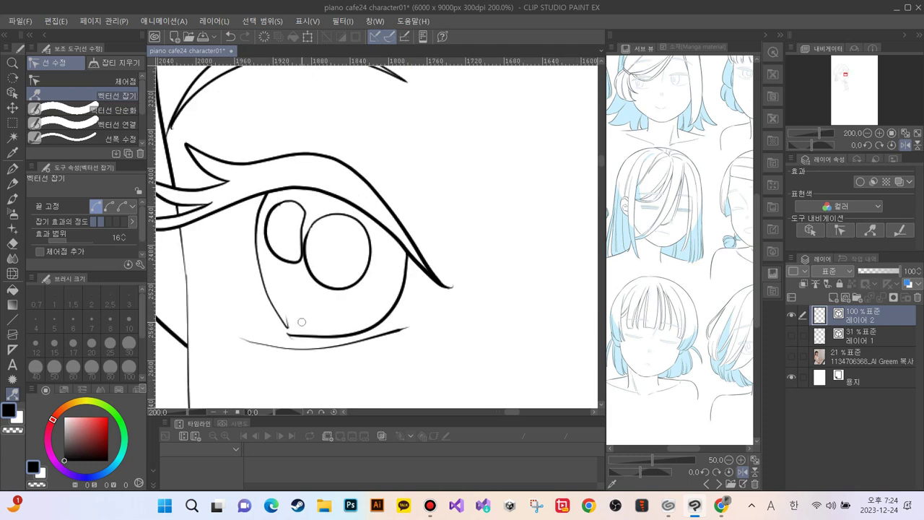
pyautogui.click(119, 81)
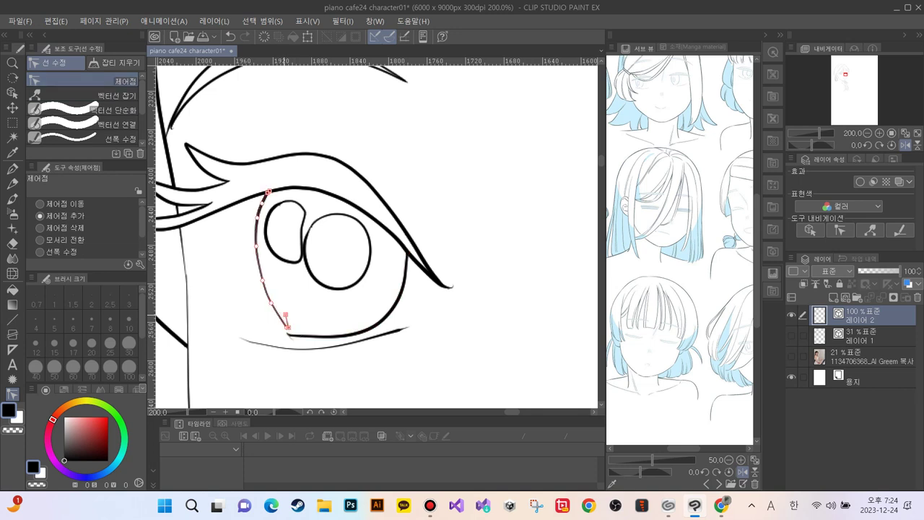
pyautogui.moveTo(297, 343); pyautogui.dragTo(307, 340)
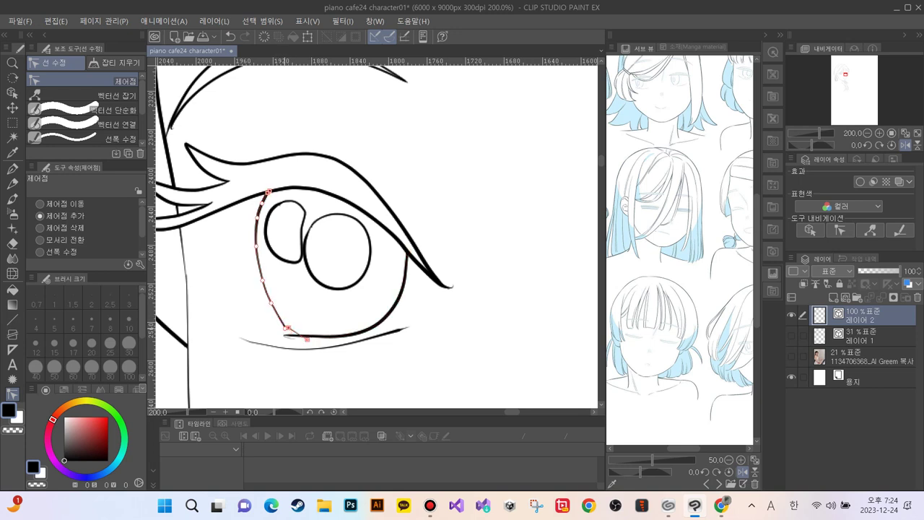
pyautogui.moveTo(286, 328); pyautogui.dragTo(283, 329)
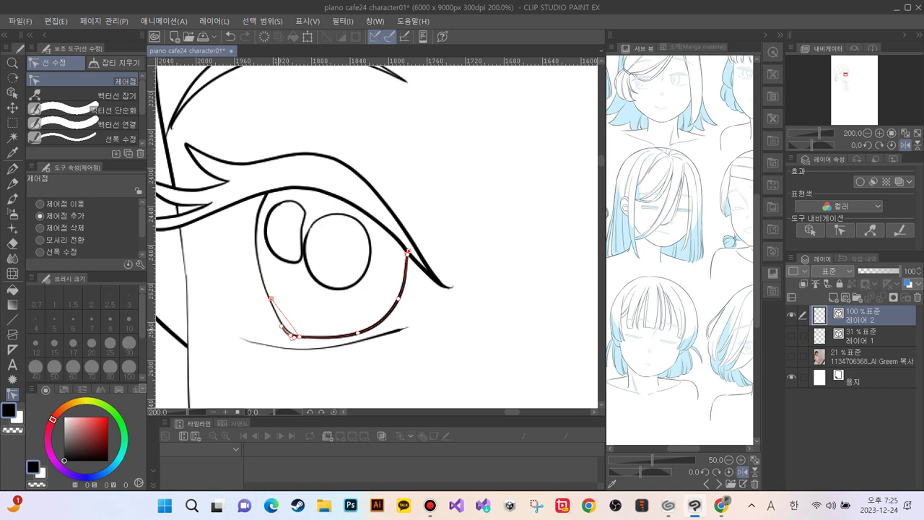
# Step: Erase the overlapping line ends at the lower outer corner of the uncovered eye's iris outline with the vector eraser at size 7
pyautogui.press('e')
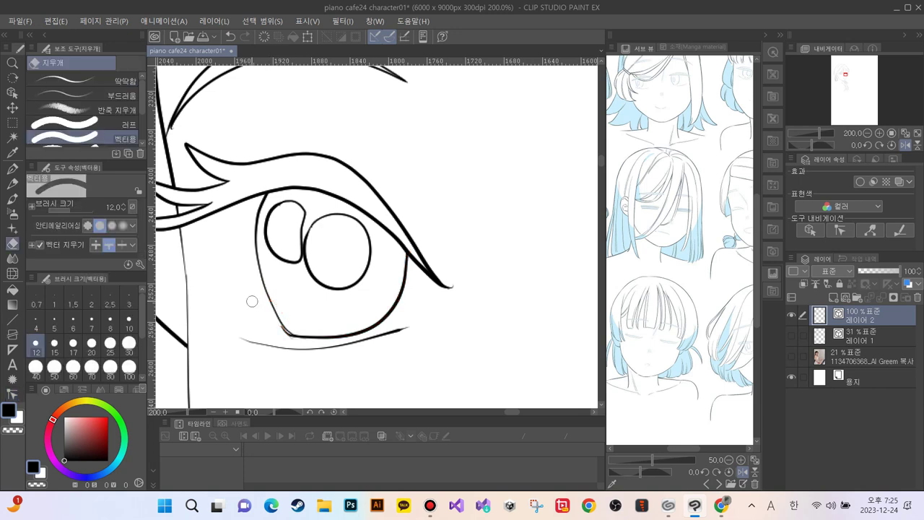
pyautogui.press('[')
pyautogui.press('[')
pyautogui.press('[')
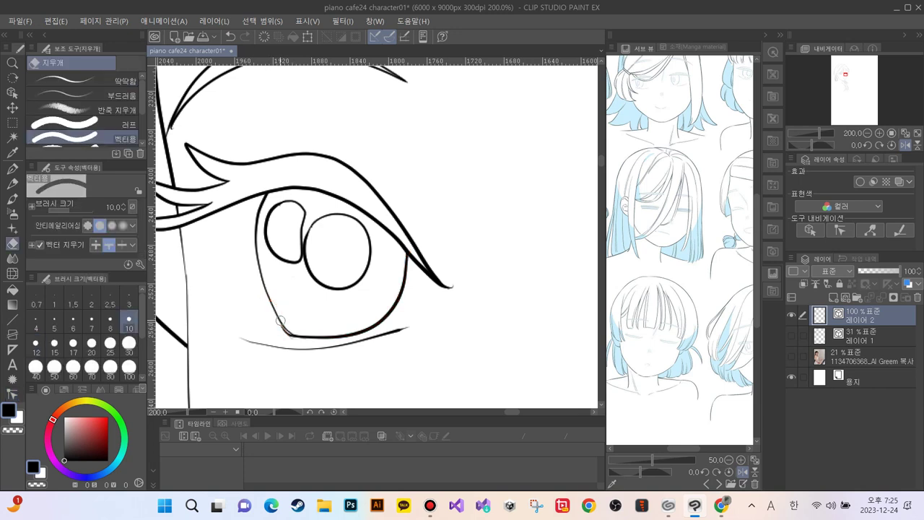
pyautogui.moveTo(283, 331); pyautogui.dragTo(276, 333)
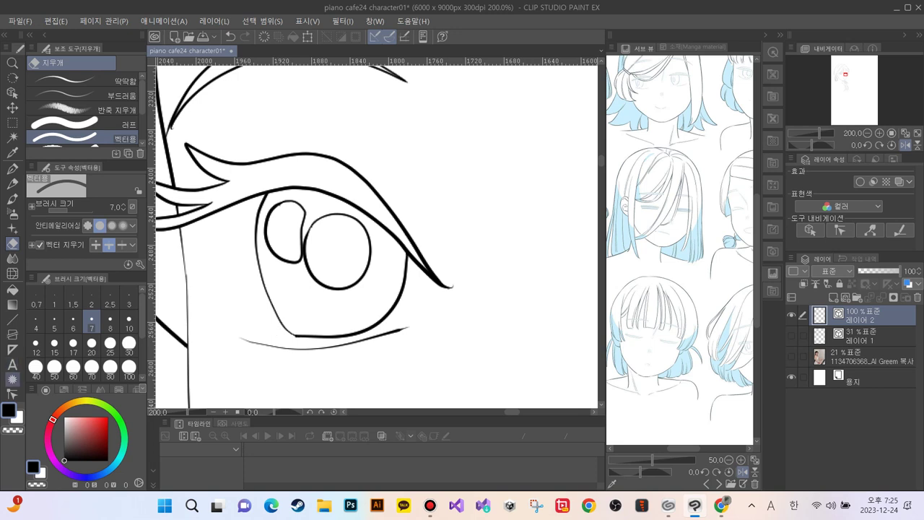
# Step: Pull the lower corner and outer side of the iris outline into shape with vector pinch at effect range 16
pyautogui.click(12, 394)
pyautogui.click(87, 96)
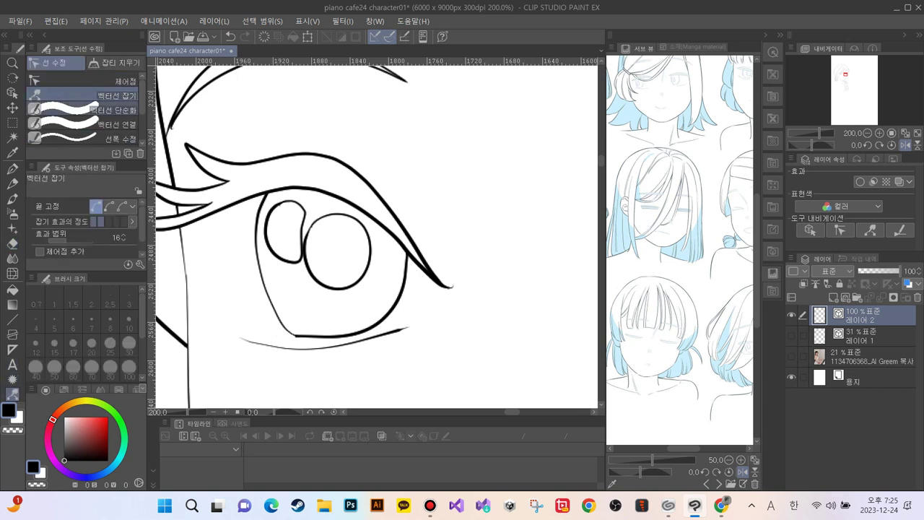
pyautogui.moveTo(292, 335); pyautogui.dragTo(266, 295)
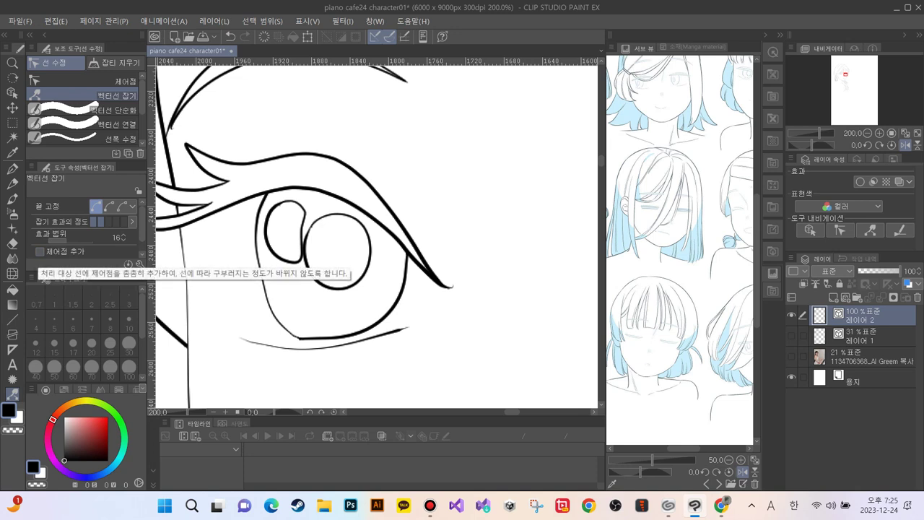
# Step: Widen the pinch effect range to 43 and beyond, and bend the outer side of the iris outline into a rounder curve
pyautogui.moveTo(68, 240); pyautogui.dragTo(72, 240)
pyautogui.moveTo(269, 303)
pyautogui.mouseDown()
pyautogui.moveTo(259, 274)
pyautogui.moveTo(270, 303)
pyautogui.mouseUp()
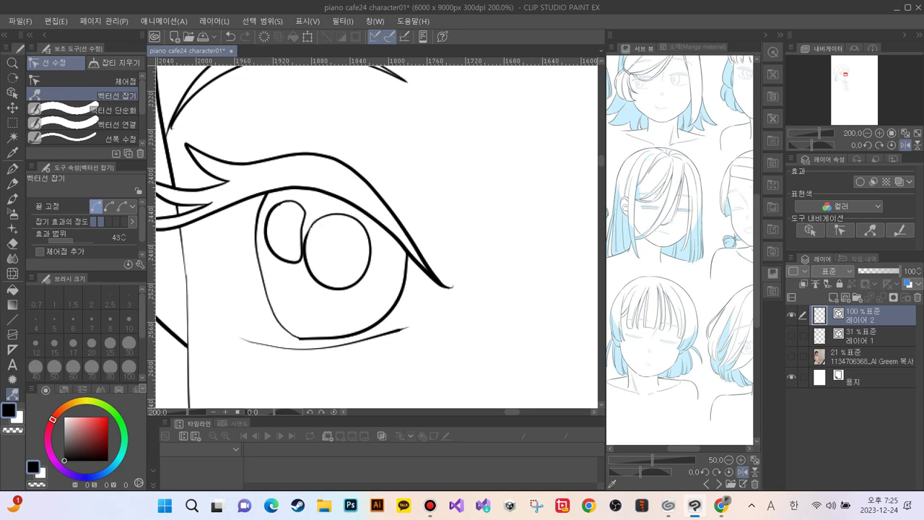
pyautogui.moveTo(74, 241); pyautogui.dragTo(80, 240)
pyautogui.moveTo(258, 282)
pyautogui.mouseDown()
pyautogui.moveTo(250, 298)
pyautogui.moveTo(277, 312)
pyautogui.moveTo(257, 268)
pyautogui.moveTo(264, 300)
pyautogui.mouseUp()
# Step: Set the pinch effect range to 15 and nudge the iris outline's lower corner, inner side and bottom curve
pyautogui.click(67, 239)
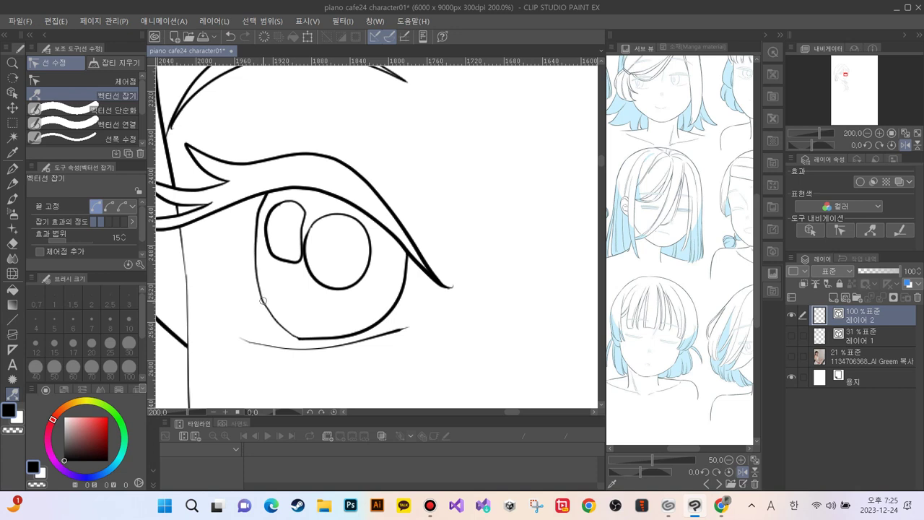
pyautogui.moveTo(288, 336)
pyautogui.mouseDown()
pyautogui.moveTo(316, 341)
pyautogui.moveTo(280, 332)
pyautogui.moveTo(270, 314)
pyautogui.moveTo(286, 337)
pyautogui.mouseUp()
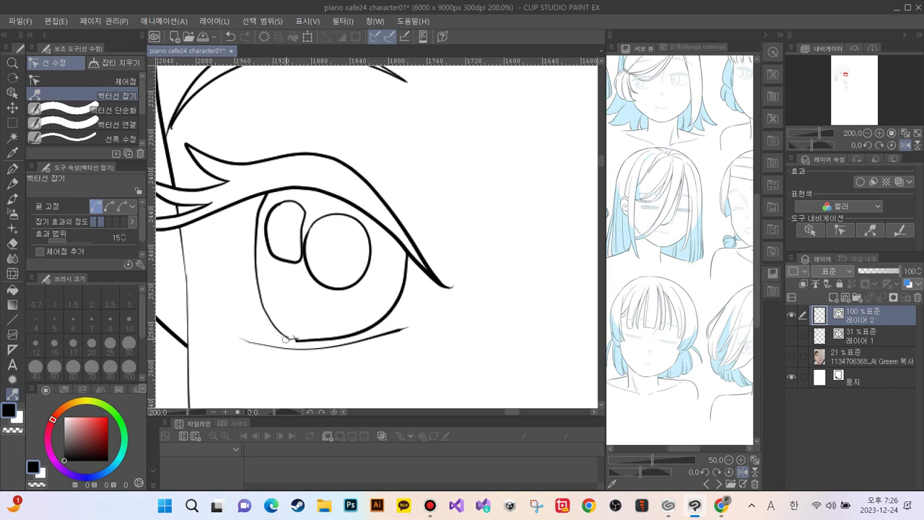
pyautogui.moveTo(404, 268)
pyautogui.mouseDown()
pyautogui.moveTo(407, 279)
pyautogui.moveTo(406, 271)
pyautogui.mouseUp()
pyautogui.moveTo(368, 327); pyautogui.dragTo(367, 329)
# Step: Erase the stray spur at the iris outline's lower corner with the vector eraser at size 4, undoing the erasure that removes the whole outer line
pyautogui.hotkey('ctrl', '-')
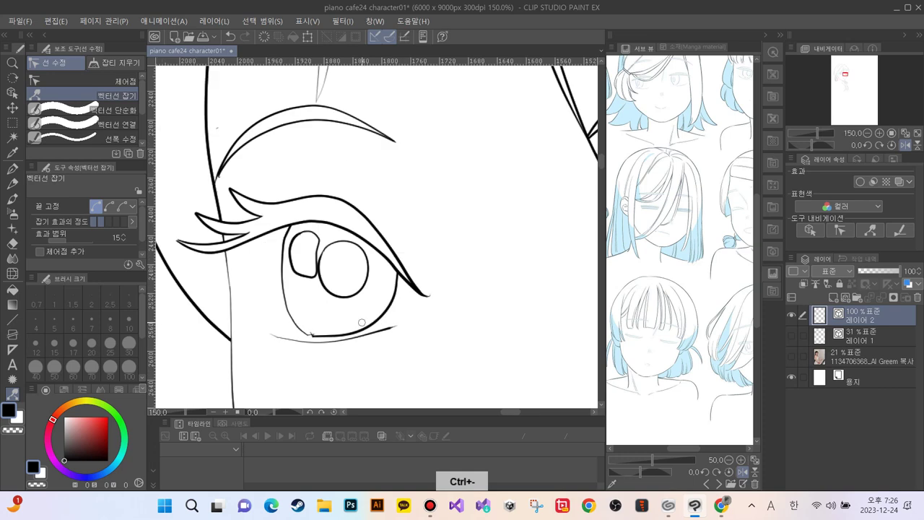
pyautogui.hotkey('ctrl', '+')
pyautogui.hotkey('ctrl', '+')
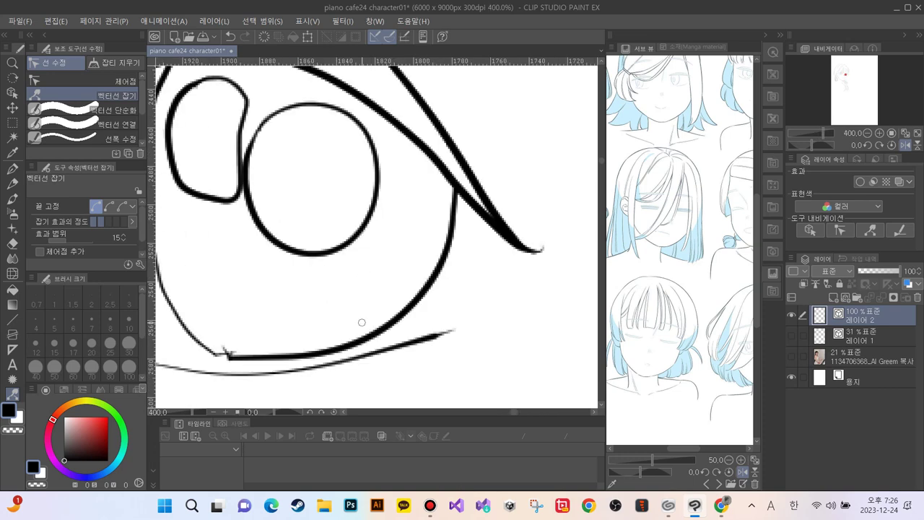
pyautogui.click(123, 81)
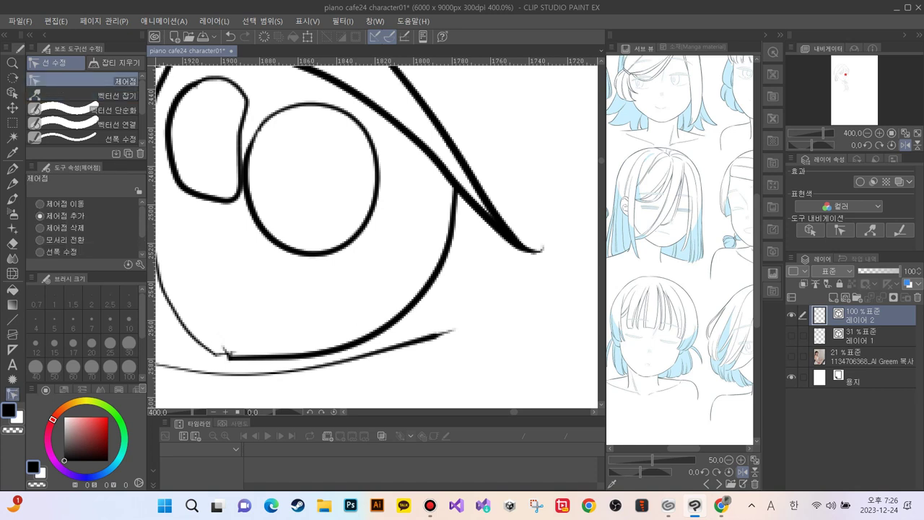
pyautogui.click(227, 353)
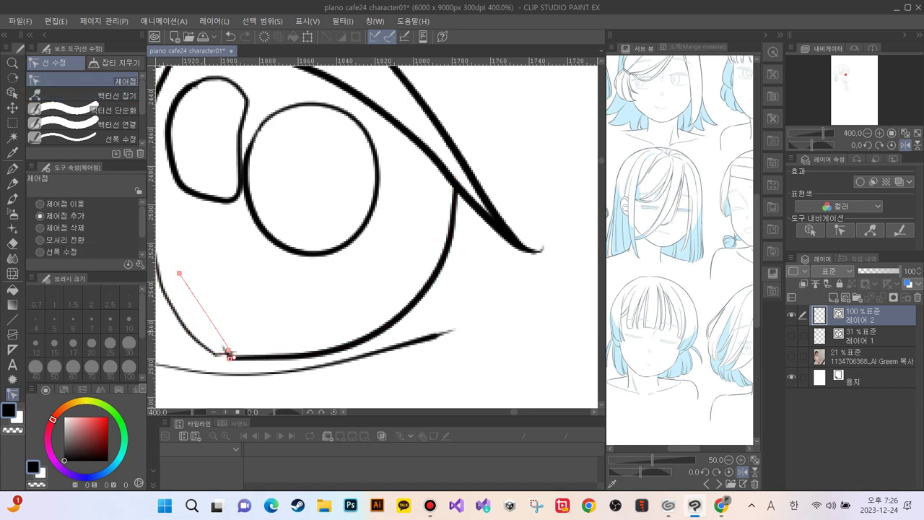
pyautogui.press('e')
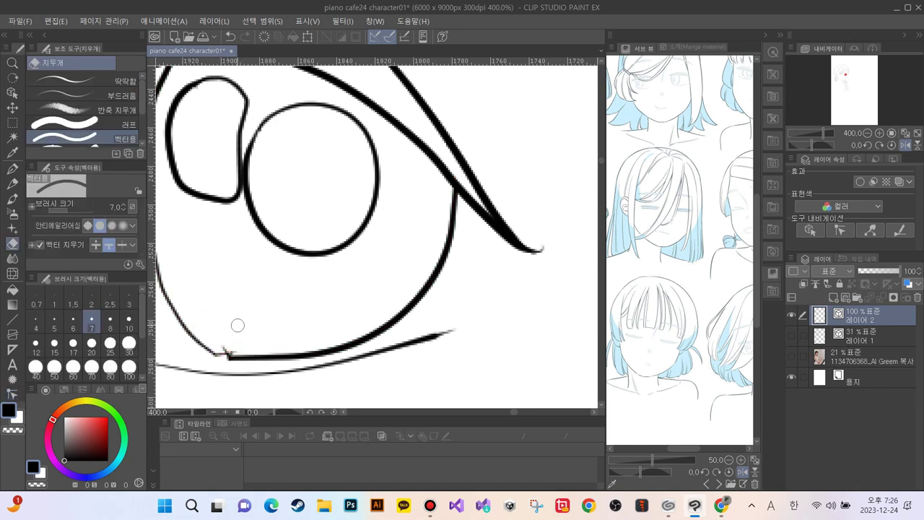
pyautogui.press('[')
pyautogui.press('[')
pyautogui.press('[')
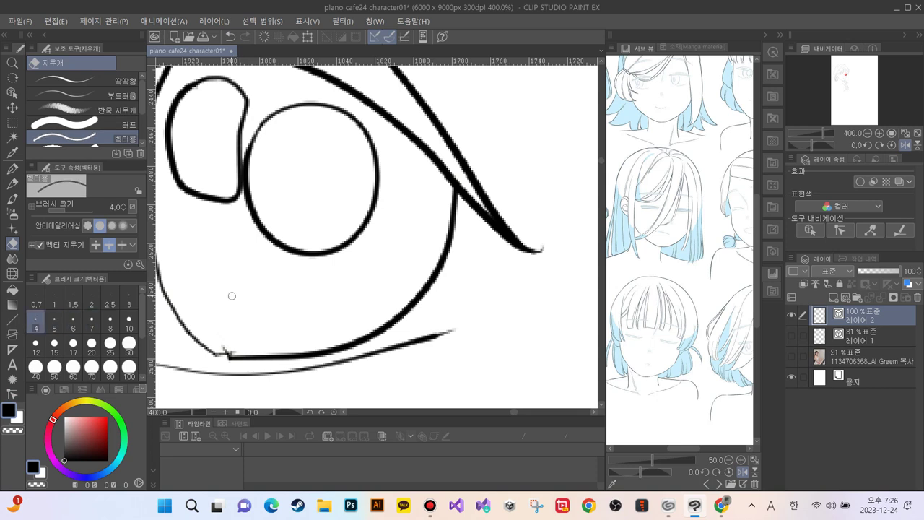
pyautogui.click(223, 347)
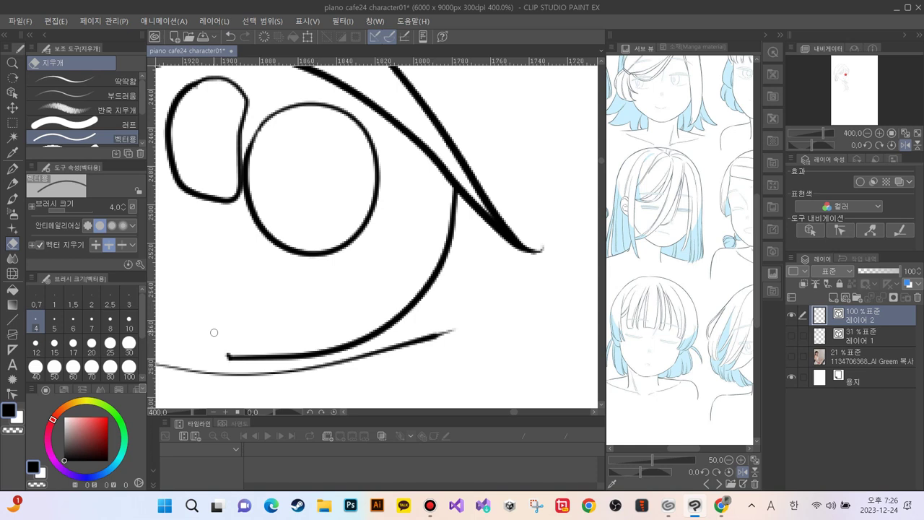
pyautogui.hotkey('ctrl', 'z')
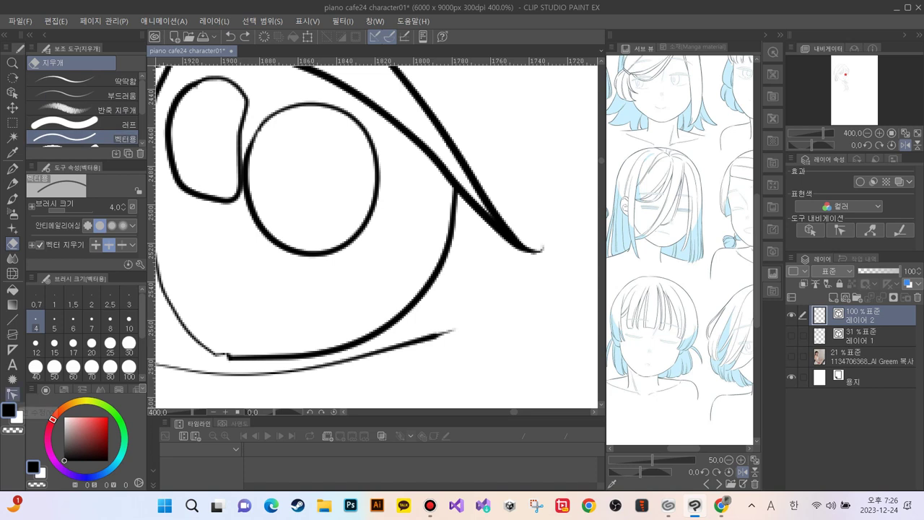
# Step: Move the control points at the lower end of the iris's outer line to meet the bottom curve
pyautogui.click(12, 395)
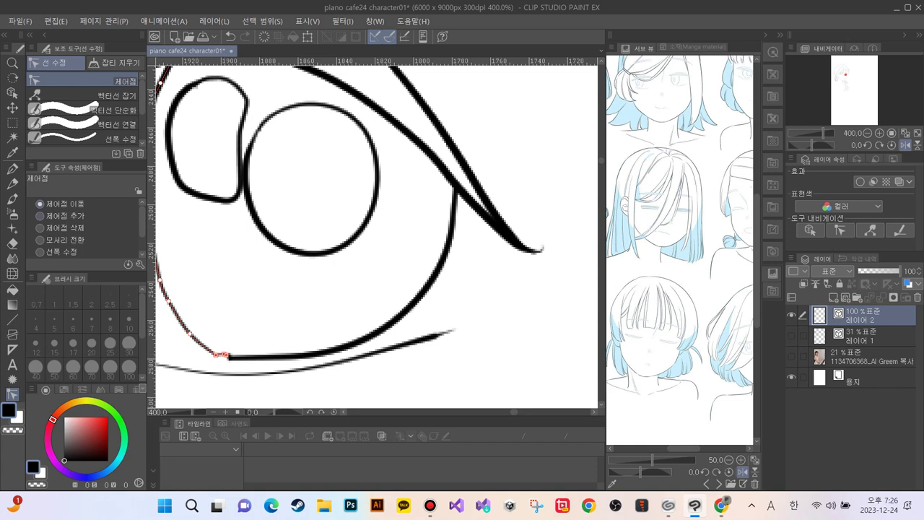
pyautogui.moveTo(227, 355); pyautogui.dragTo(235, 358)
pyautogui.moveTo(215, 354); pyautogui.dragTo(208, 349)
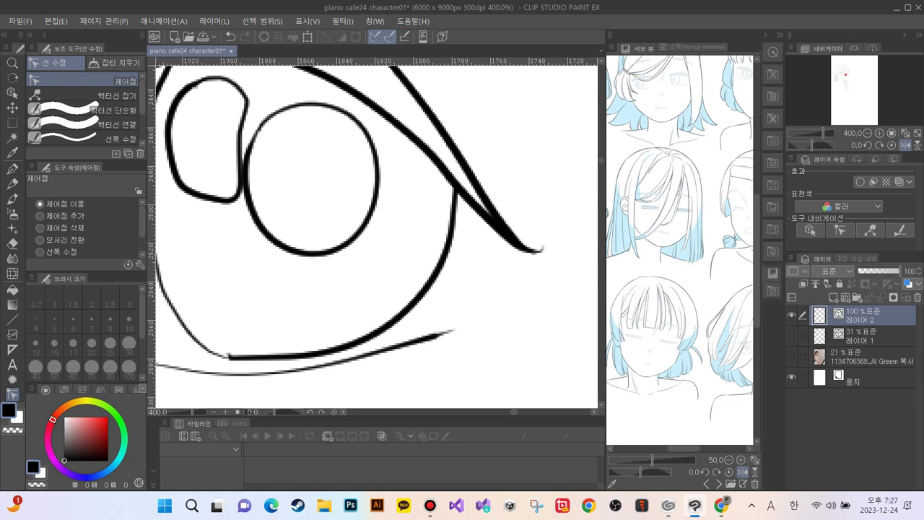
pyautogui.press('e')
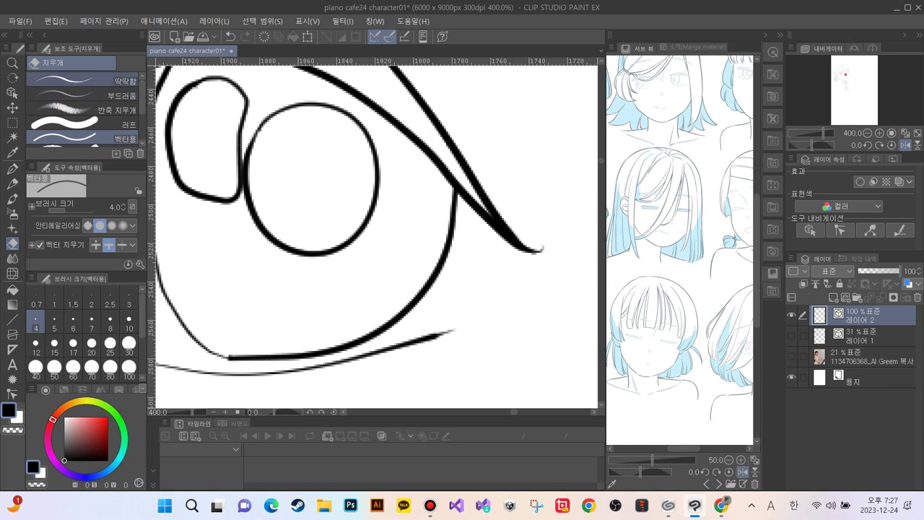
# Step: Even out the iris outline's line width, narrowing the bottom curve and joint by 1.0 and thickening the outer side by 0.9
pyautogui.click(12, 394)
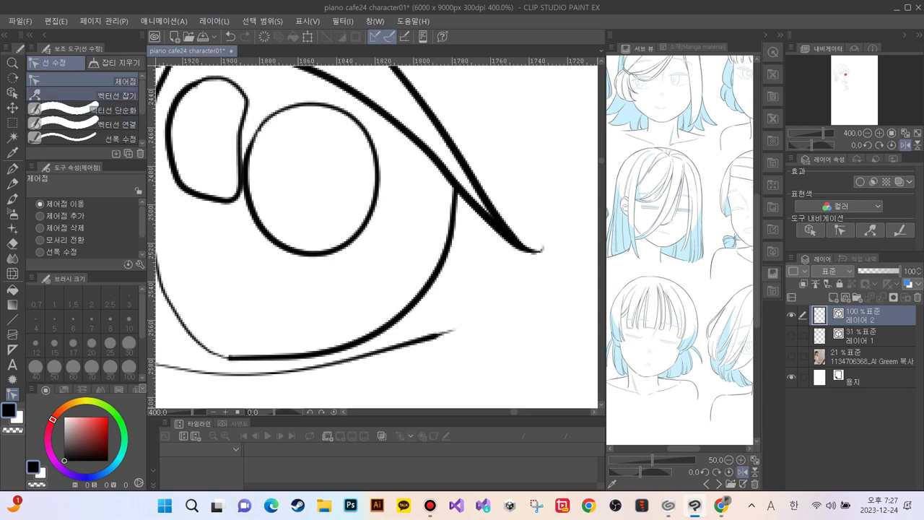
pyautogui.click(72, 137)
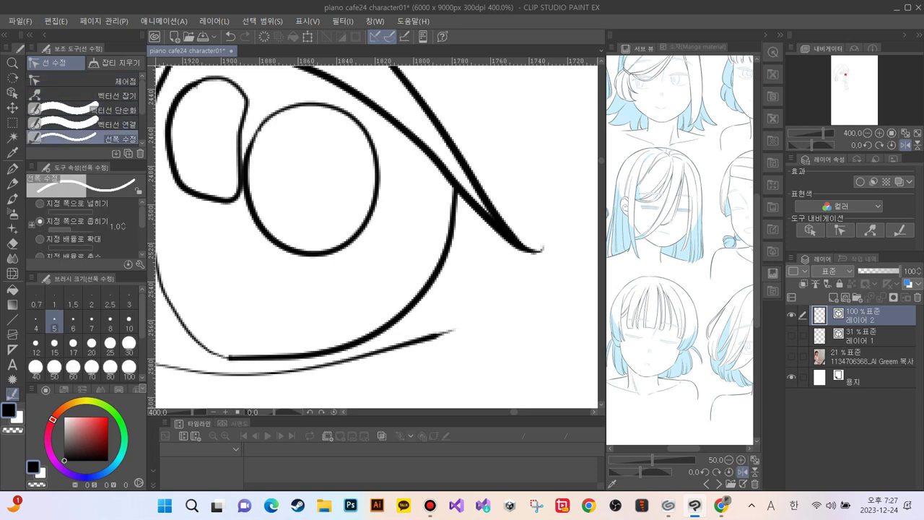
pyautogui.moveTo(288, 357); pyautogui.dragTo(229, 354)
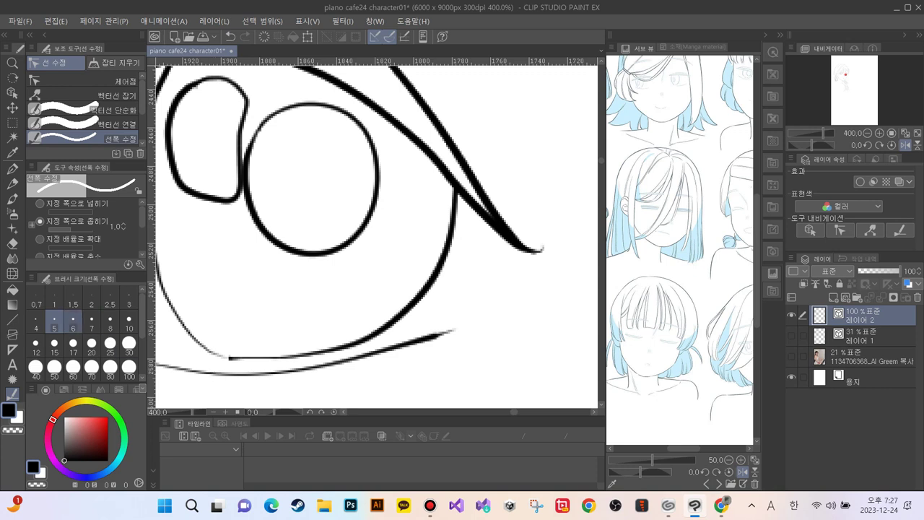
pyautogui.click(41, 203)
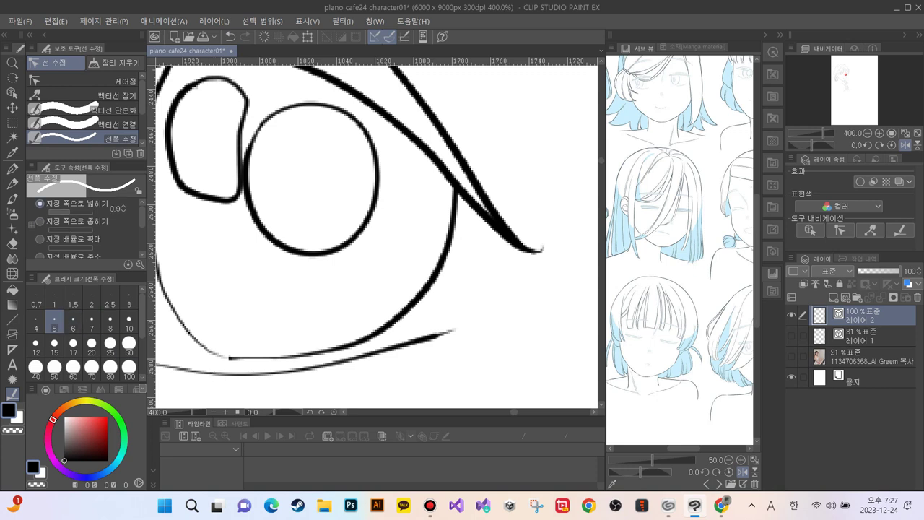
pyautogui.moveTo(199, 344)
pyautogui.mouseDown()
pyautogui.moveTo(272, 361)
pyautogui.moveTo(241, 357)
pyautogui.mouseUp()
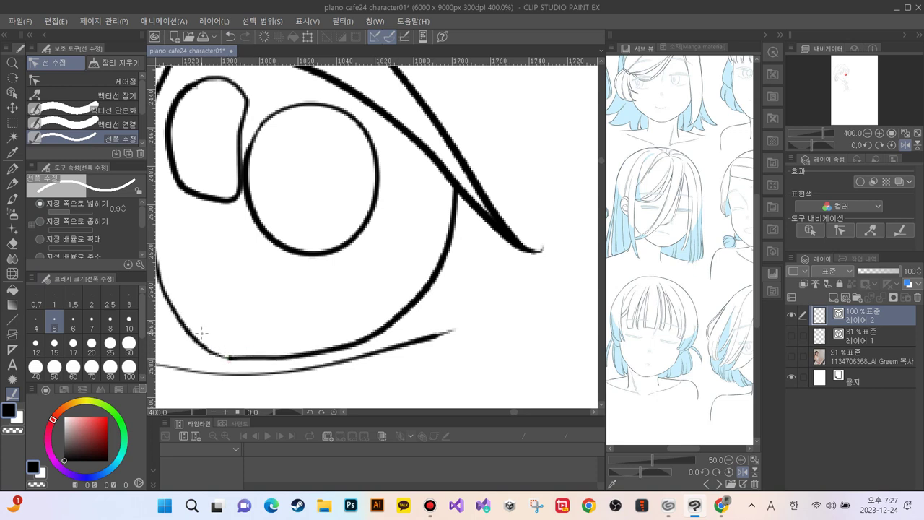
pyautogui.click(40, 221)
pyautogui.moveTo(241, 355); pyautogui.dragTo(223, 355)
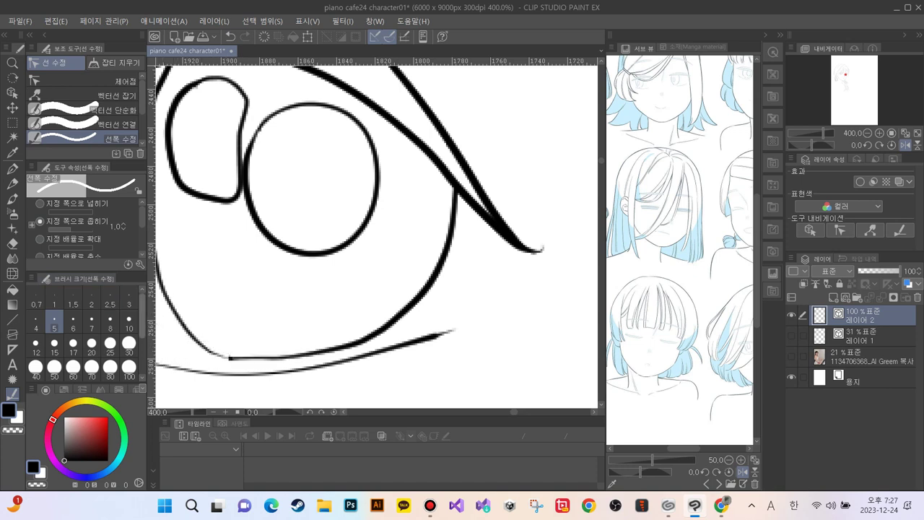
# Step: Move the control points around the lower joint so the iris's outer line and bottom curve overlap cleanly
pyautogui.click(125, 81)
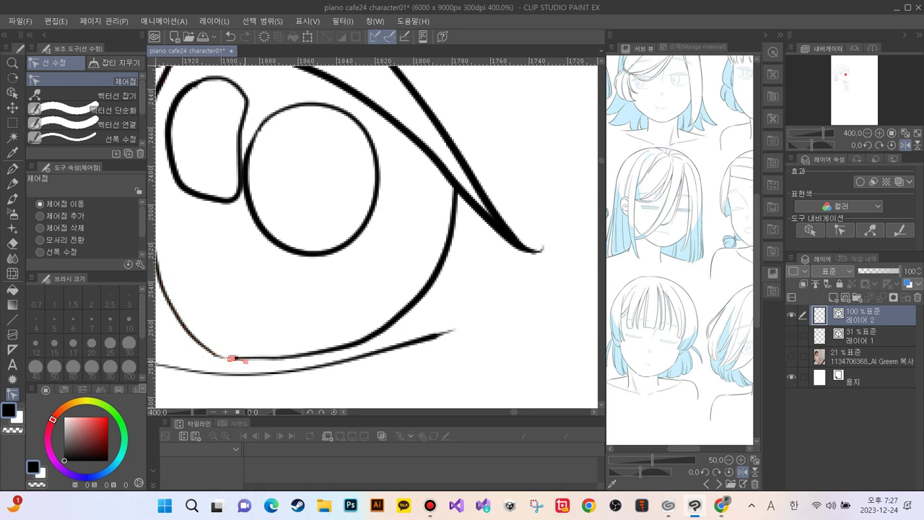
pyautogui.moveTo(257, 358); pyautogui.dragTo(300, 356)
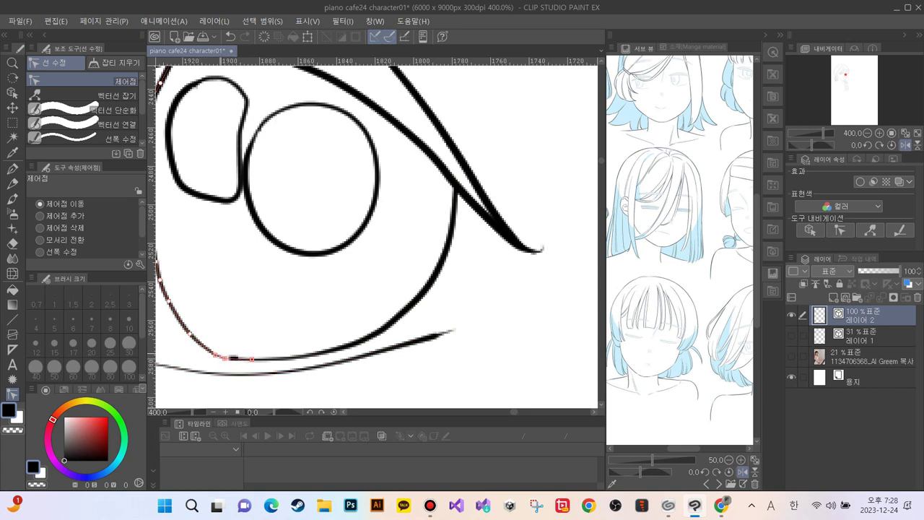
pyautogui.moveTo(224, 358)
pyautogui.mouseDown()
pyautogui.moveTo(239, 358)
pyautogui.moveTo(223, 358)
pyautogui.mouseUp()
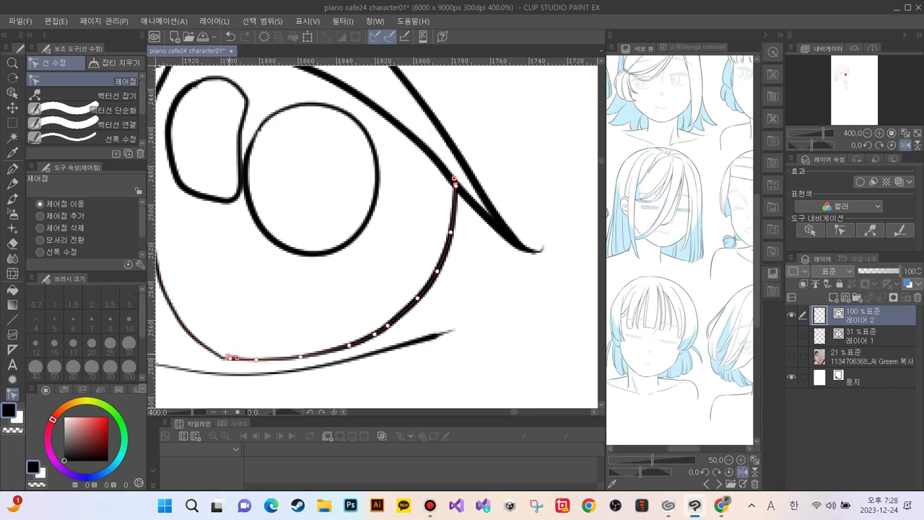
pyautogui.moveTo(228, 356)
pyautogui.mouseDown()
pyautogui.moveTo(199, 362)
pyautogui.moveTo(225, 366)
pyautogui.moveTo(164, 335)
pyautogui.mouseUp()
pyautogui.press('e')
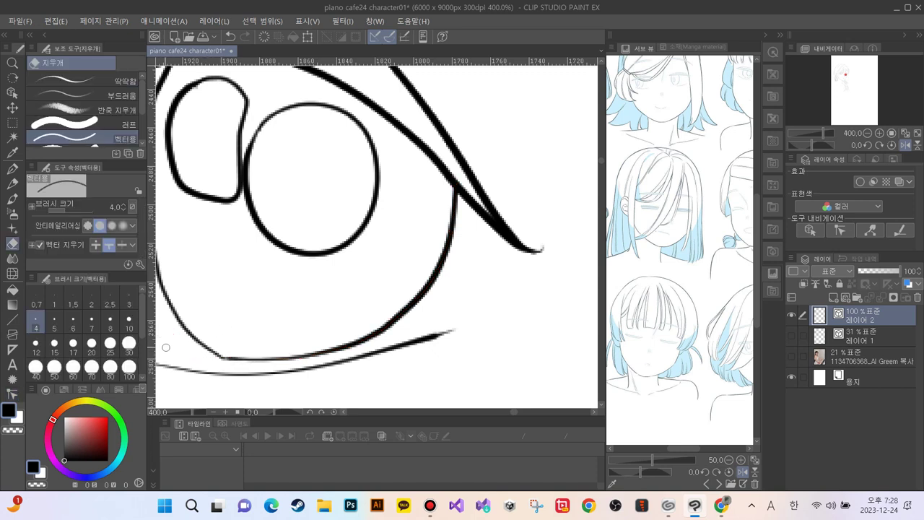
pyautogui.press('y')
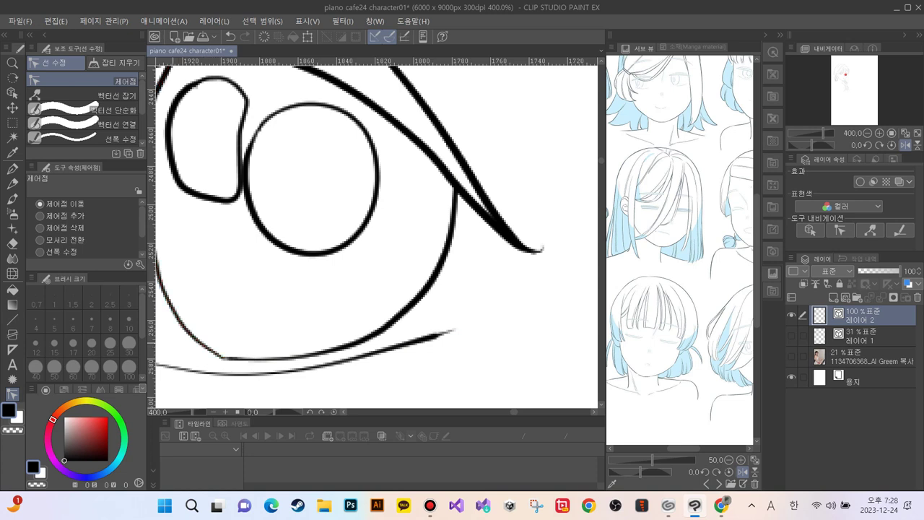
# Step: Round off the iris outline's lower outer corner by repositioning the control points on both lines
pyautogui.moveTo(222, 358); pyautogui.dragTo(197, 344)
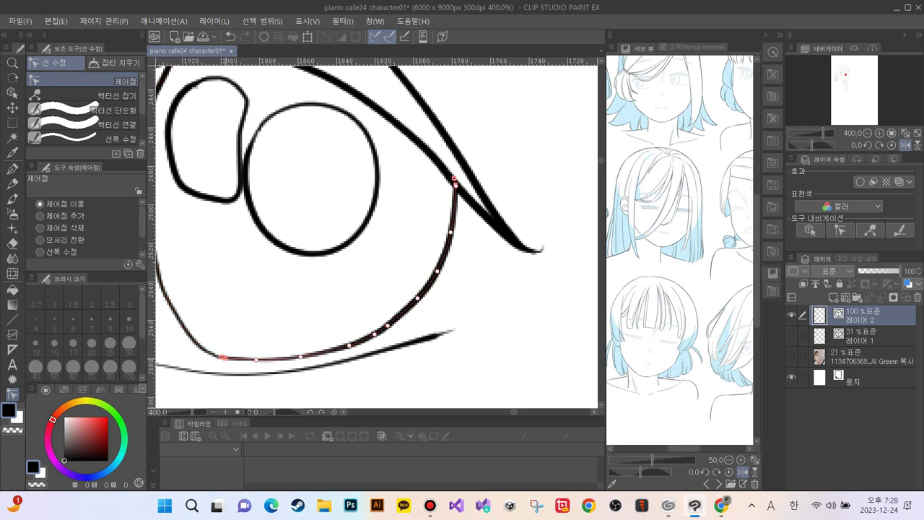
pyautogui.moveTo(218, 356); pyautogui.dragTo(221, 356)
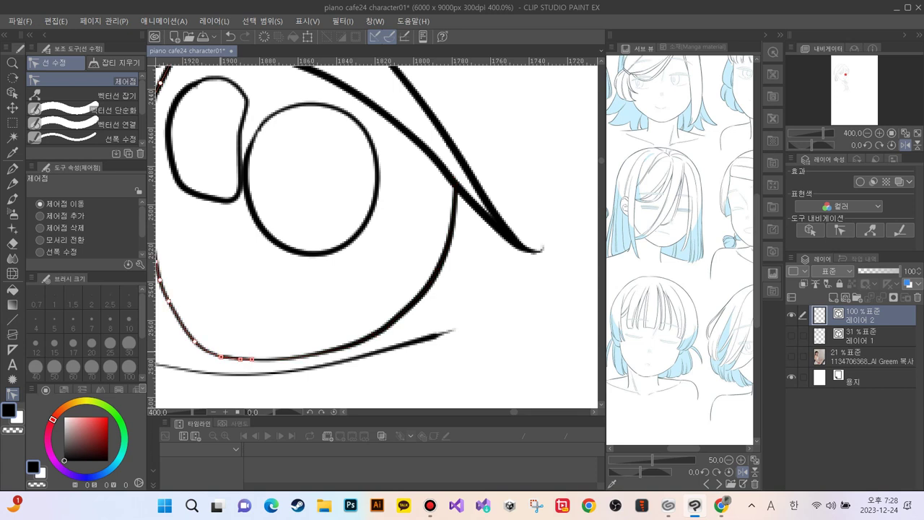
pyautogui.press('e')
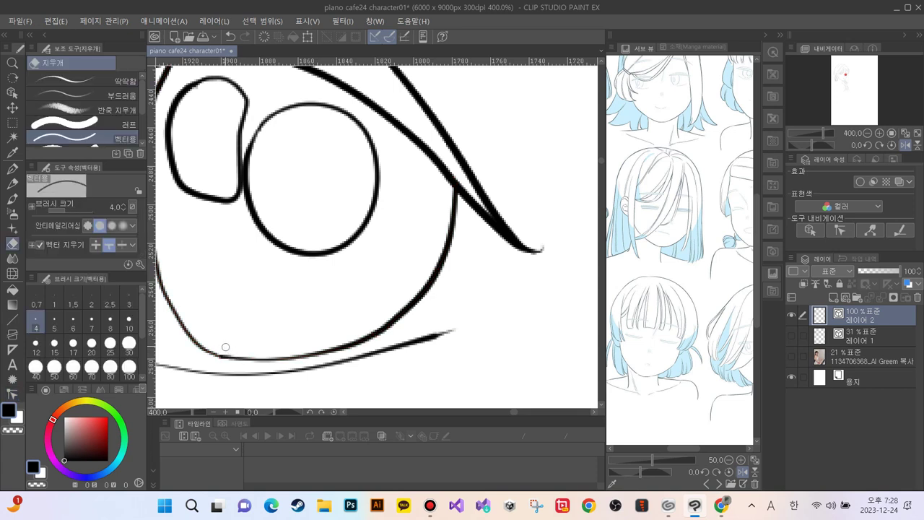
pyautogui.press('y')
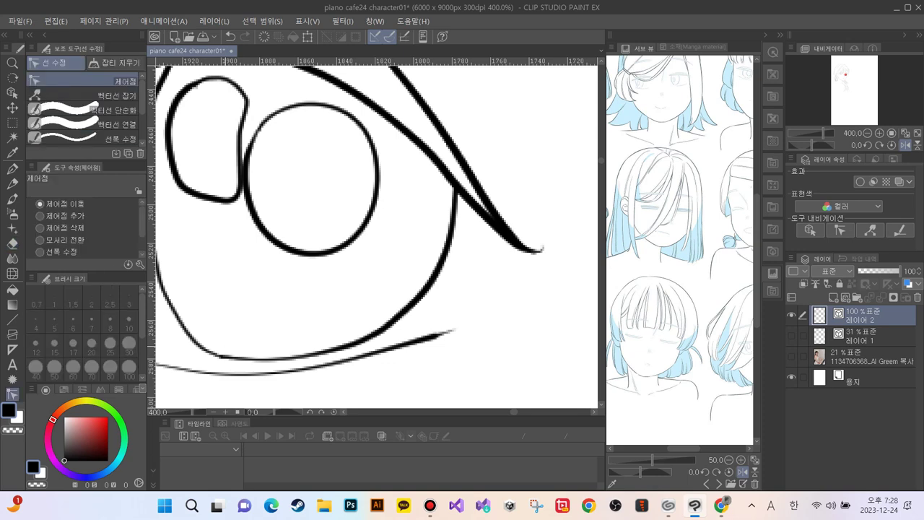
# Step: Check the reshaped iris outline against the rest of the face, and switch to the vector pinch tool
pyautogui.hotkey('ctrl', '-')
pyautogui.hotkey('ctrl', '-')
pyautogui.hotkey('ctrl', '-')
pyautogui.hotkey('ctrl', '-')
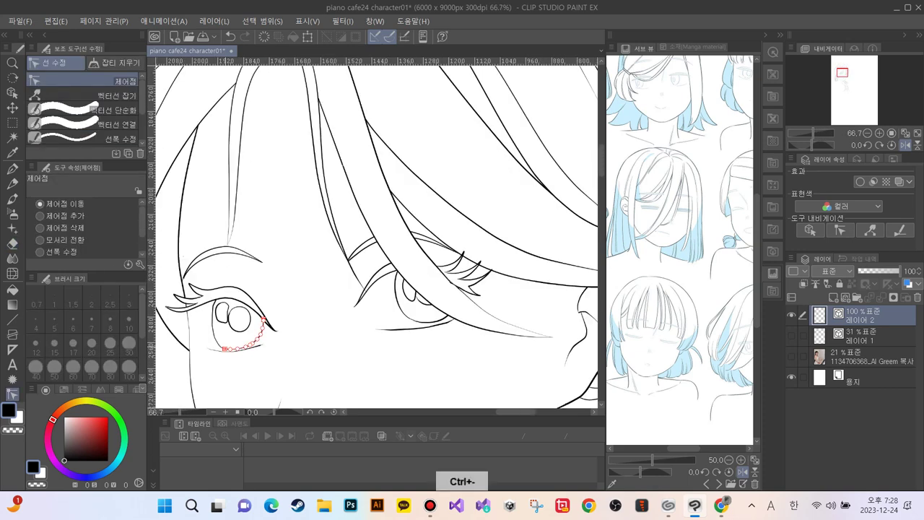
pyautogui.hotkey('ctrl', '+')
pyautogui.hotkey('ctrl', '+')
pyautogui.hotkey('ctrl', '+')
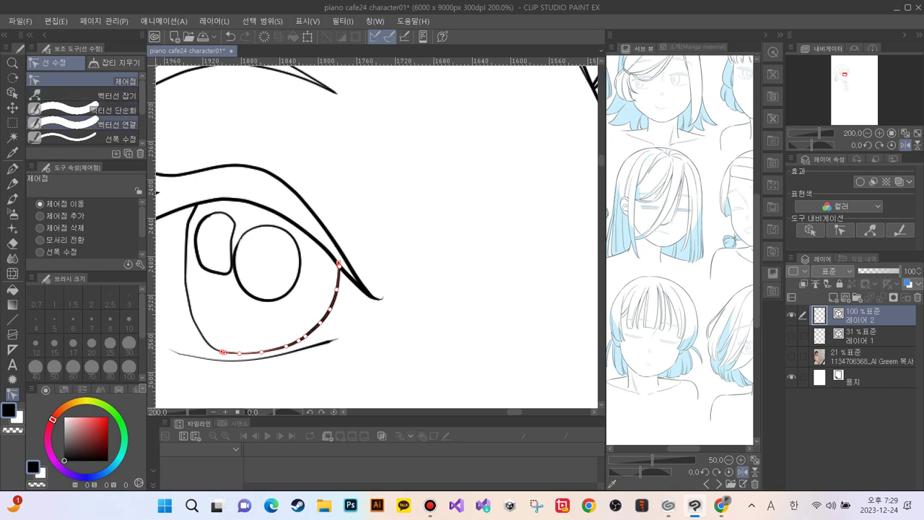
pyautogui.click(108, 95)
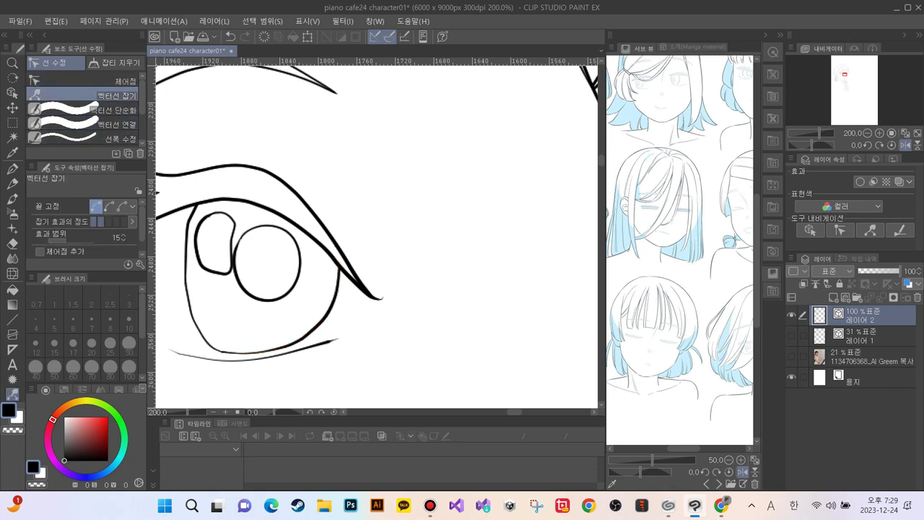
# Step: Round out the left side of the iris outline by moving its vector control points
pyautogui.click(115, 80)
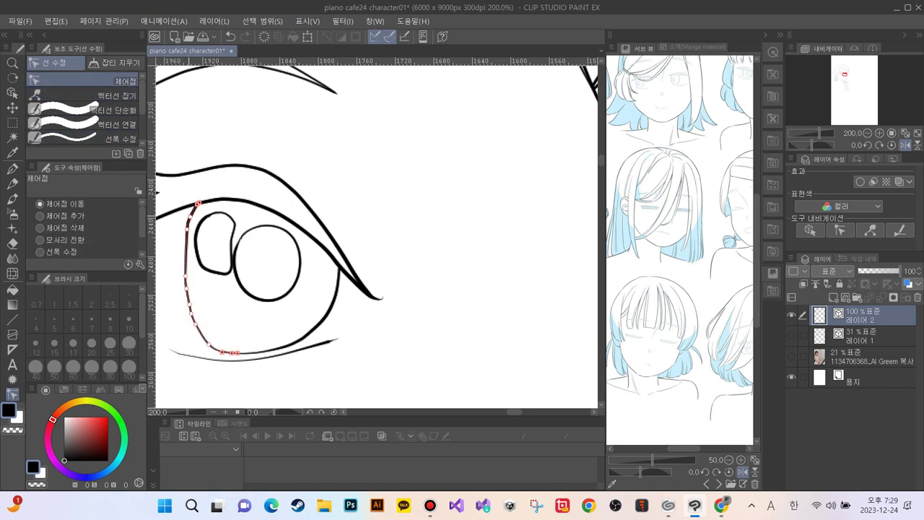
pyautogui.moveTo(187, 229); pyautogui.dragTo(185, 241)
pyautogui.moveTo(185, 276)
pyautogui.mouseDown()
pyautogui.moveTo(188, 218)
pyautogui.moveTo(185, 290)
pyautogui.mouseUp()
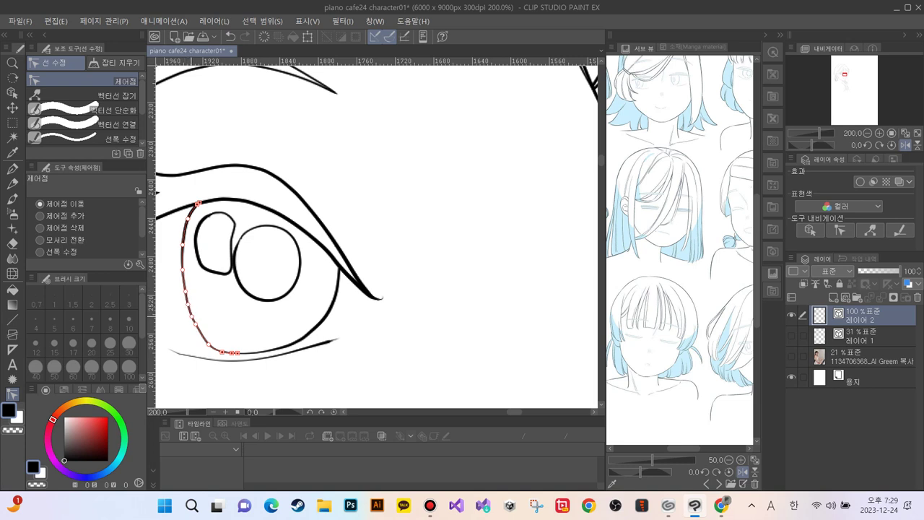
pyautogui.moveTo(195, 324); pyautogui.dragTo(201, 333)
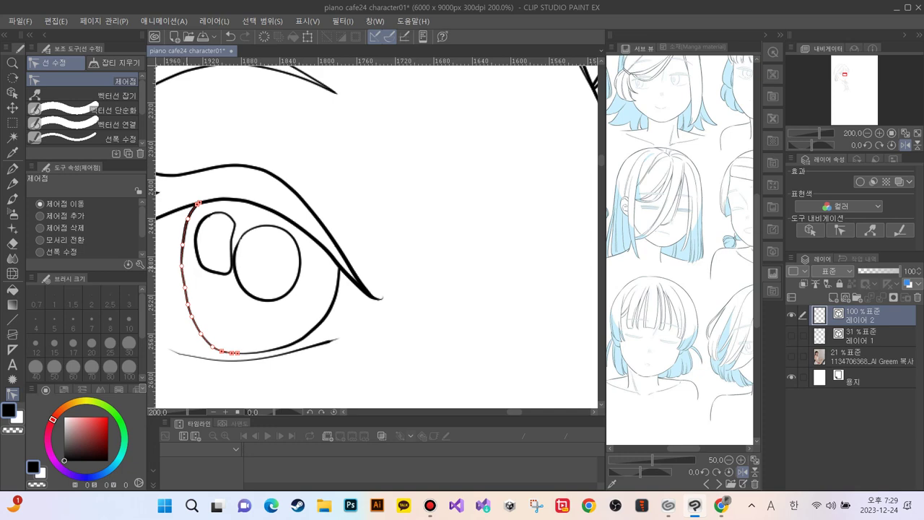
pyautogui.hotkey('ctrl', '-')
pyautogui.hotkey('ctrl', '-')
pyautogui.hotkey('ctrl', '-')
pyautogui.hotkey('ctrl', '-')
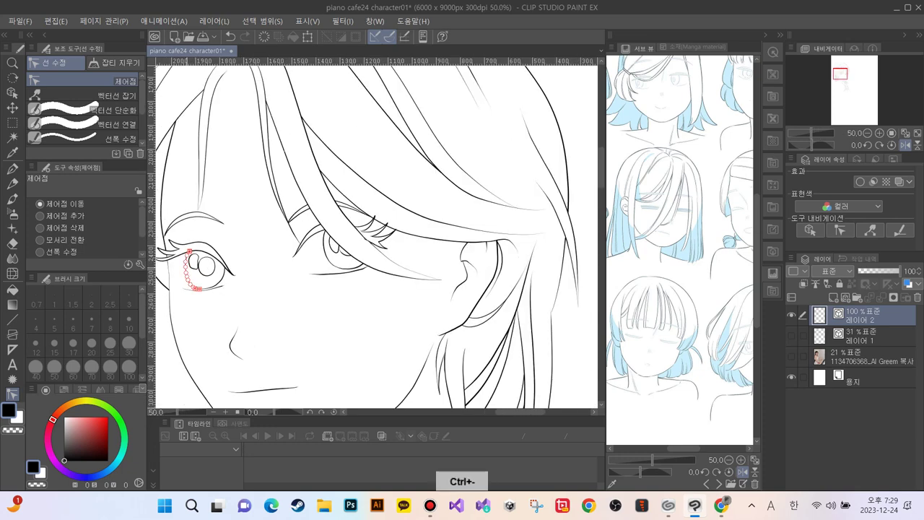
# Step: Smooth the lower-left curve of the iris outline with the vector line pinch tool
pyautogui.press('p')
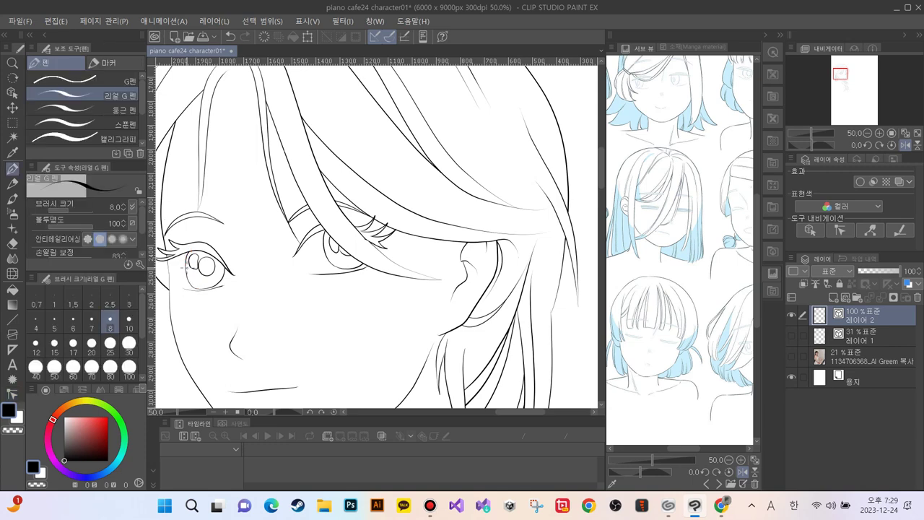
pyautogui.hotkey('ctrl', '+')
pyautogui.hotkey('ctrl', '+')
pyautogui.hotkey('ctrl', '+')
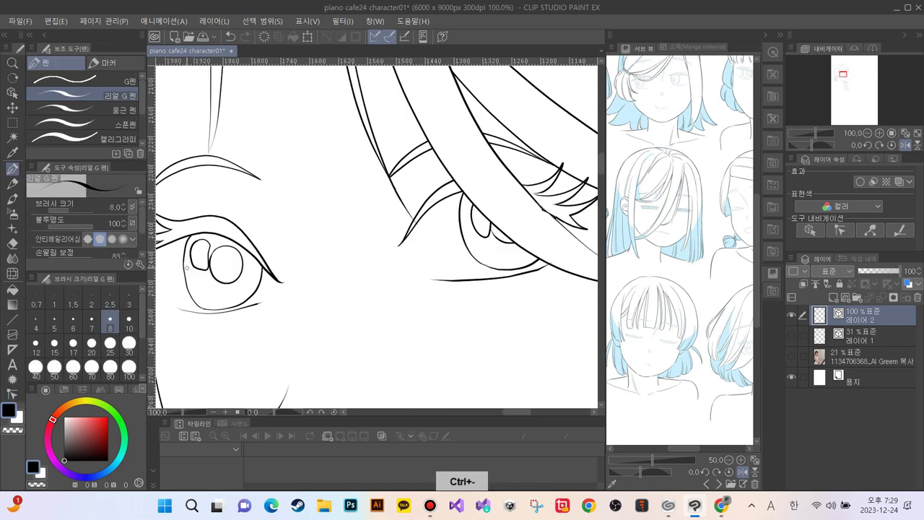
pyautogui.hotkey('ctrl', '+')
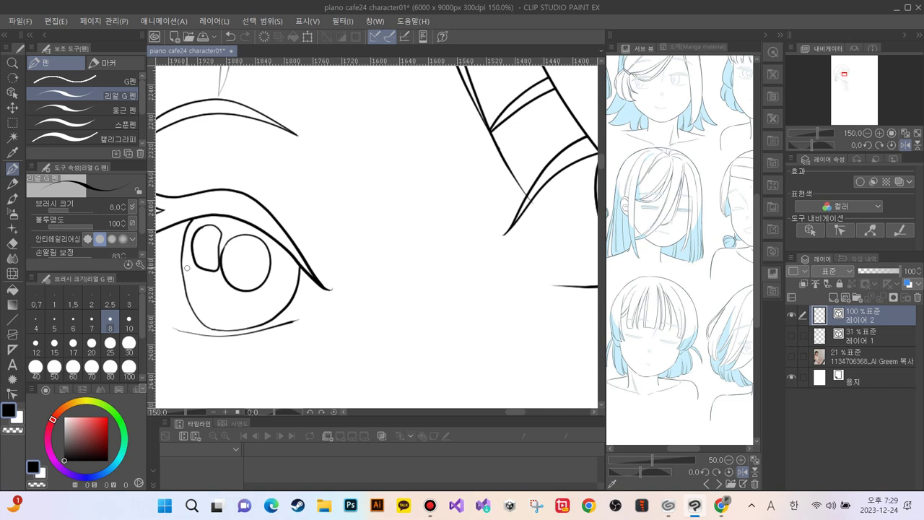
pyautogui.press('y')
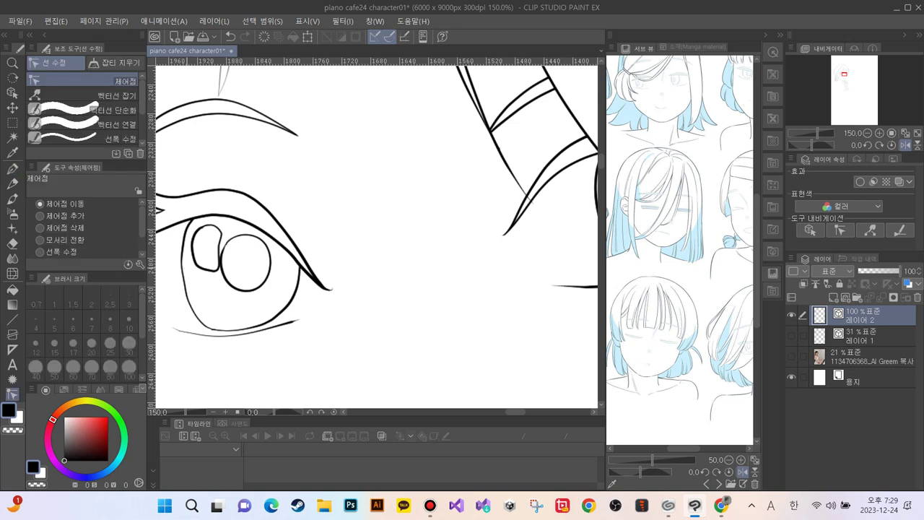
pyautogui.press('y')
pyautogui.press('y')
pyautogui.press('y')
pyautogui.press('y')
pyautogui.press('y')
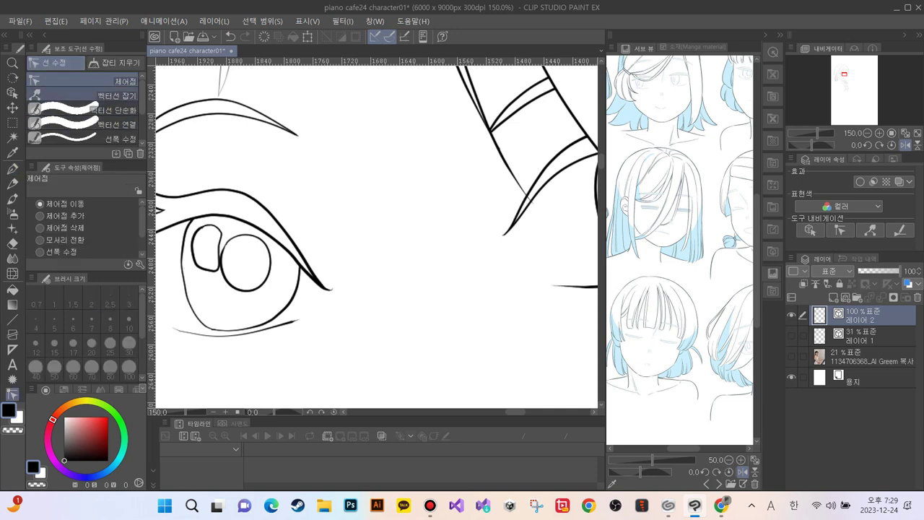
pyautogui.press('y')
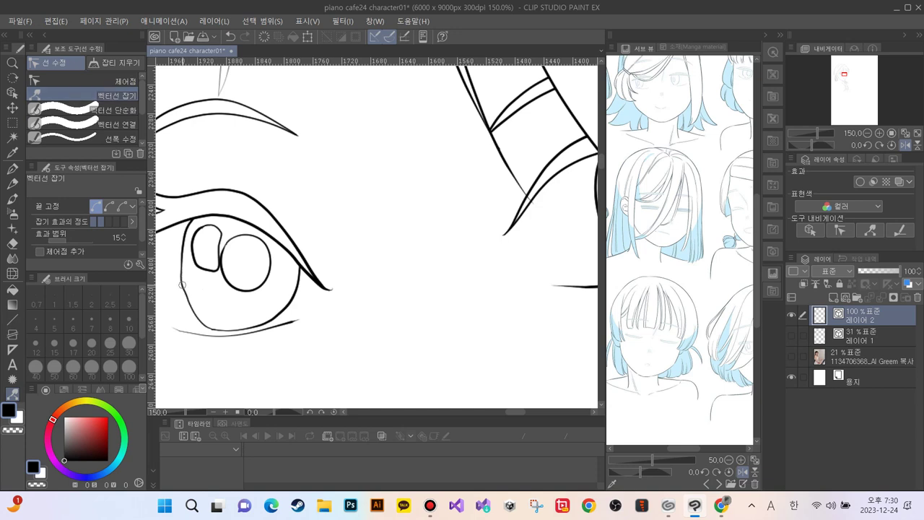
pyautogui.moveTo(181, 285); pyautogui.dragTo(184, 295)
pyautogui.moveTo(206, 329); pyautogui.dragTo(212, 329)
pyautogui.hotkey('ctrl', '-')
pyautogui.hotkey('ctrl', '-')
pyautogui.hotkey('ctrl', '-')
pyautogui.hotkey('ctrl', '-')
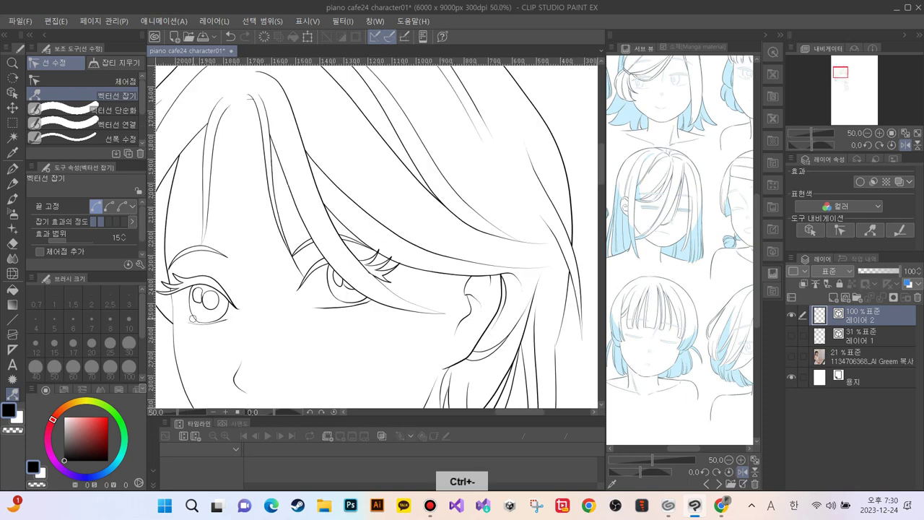
# Step: Refine the bottom of the iris outline, just above the lower lid line, with another small vector pinch
pyautogui.hotkey('ctrl', '+')
pyautogui.hotkey('ctrl', '+')
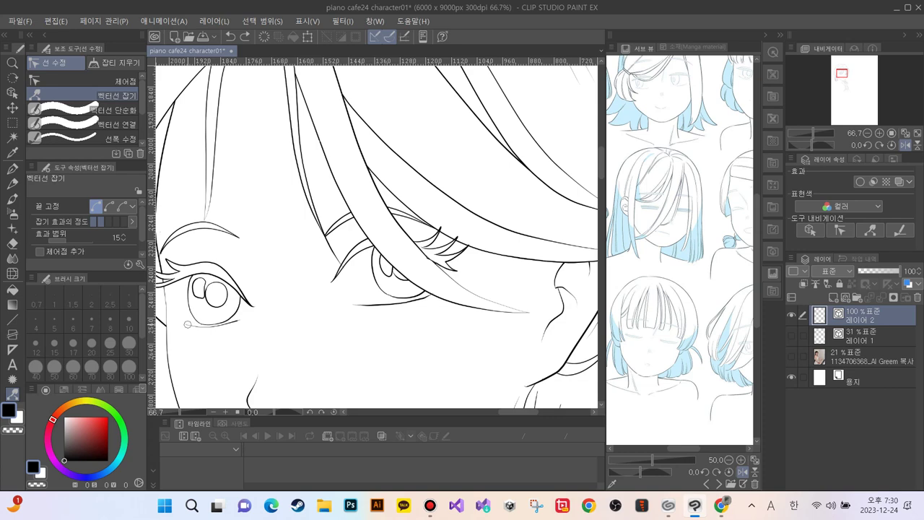
pyautogui.hotkey('ctrl', '+')
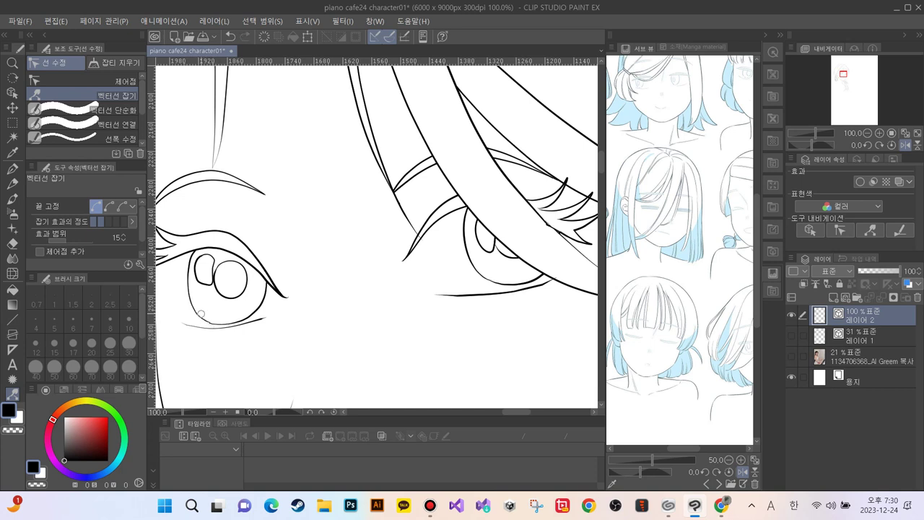
pyautogui.hotkey('ctrl', '+')
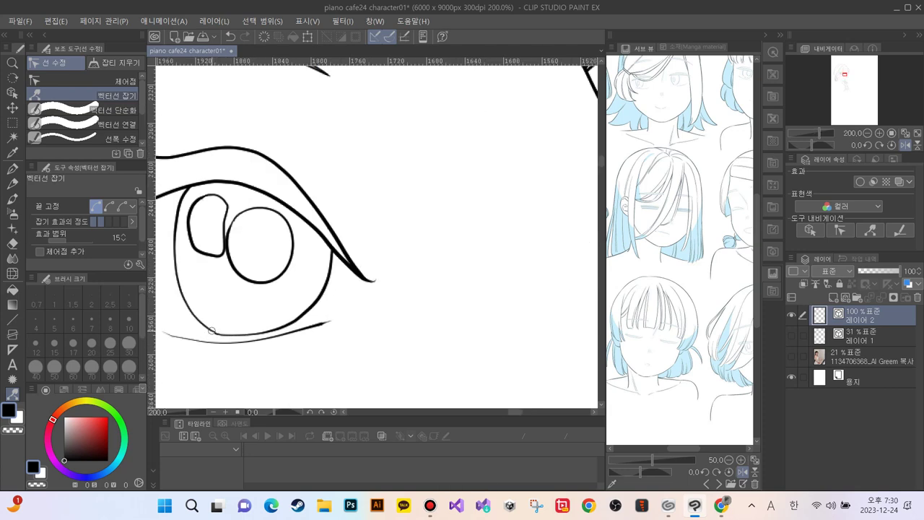
pyautogui.moveTo(213, 333); pyautogui.dragTo(215, 331)
pyautogui.hotkey('ctrl', '-')
pyautogui.hotkey('ctrl', '-')
pyautogui.hotkey('ctrl', '-')
pyautogui.hotkey('ctrl', '-')
pyautogui.hotkey('ctrl', '-')
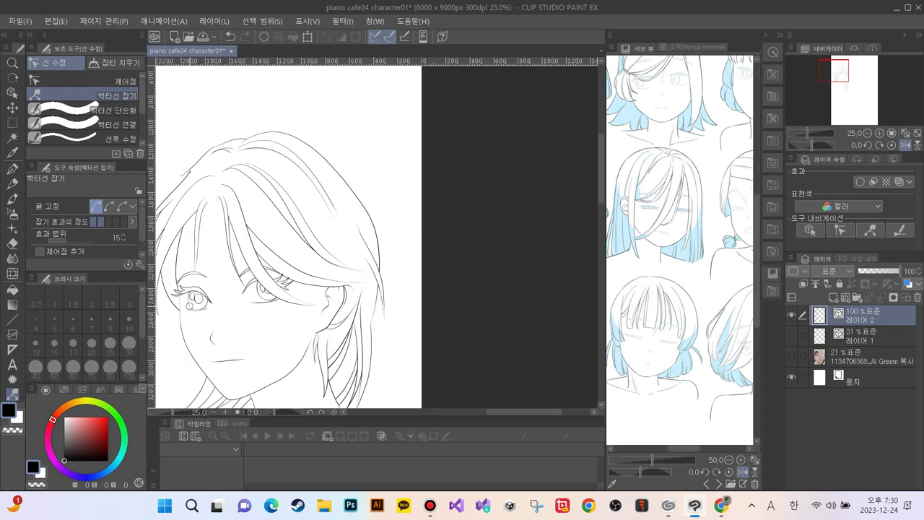
# Step: Flip the canvas view horizontally and draw a fuller outer hair contour down the back of the head with the Real G-Pen, size 8
pyautogui.moveTo(232, 358); pyautogui.dragTo(284, 290)
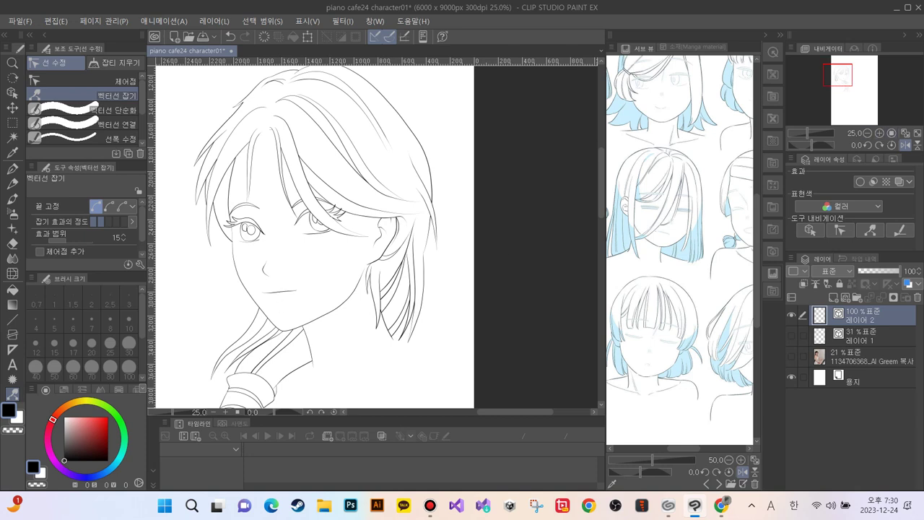
pyautogui.click(905, 145)
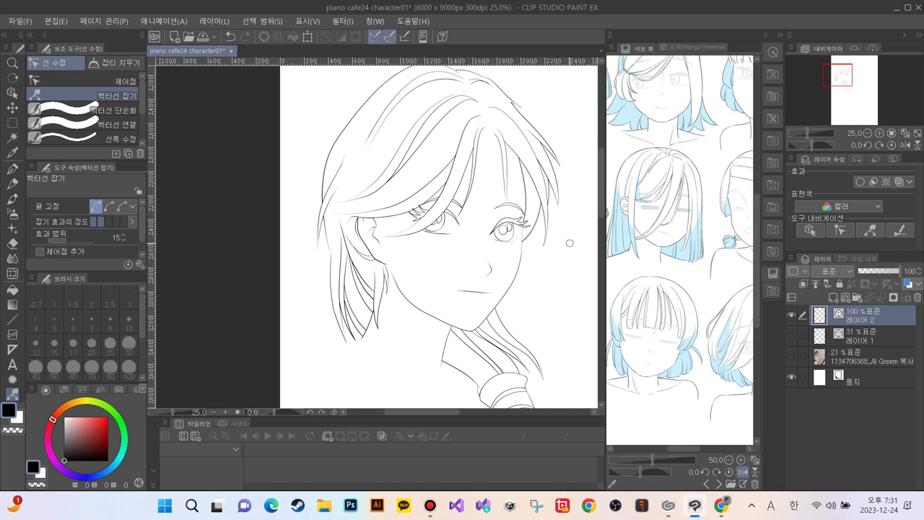
pyautogui.scroll(1, 569, 243)
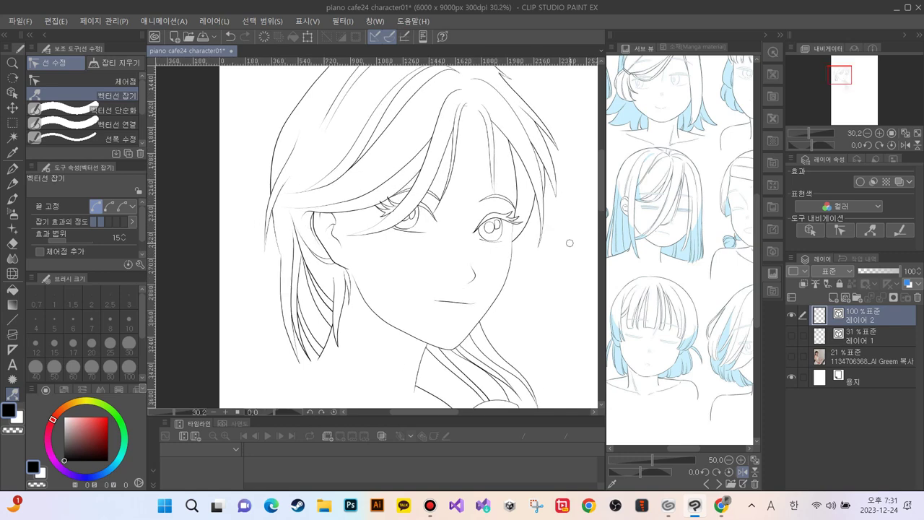
pyautogui.press('p')
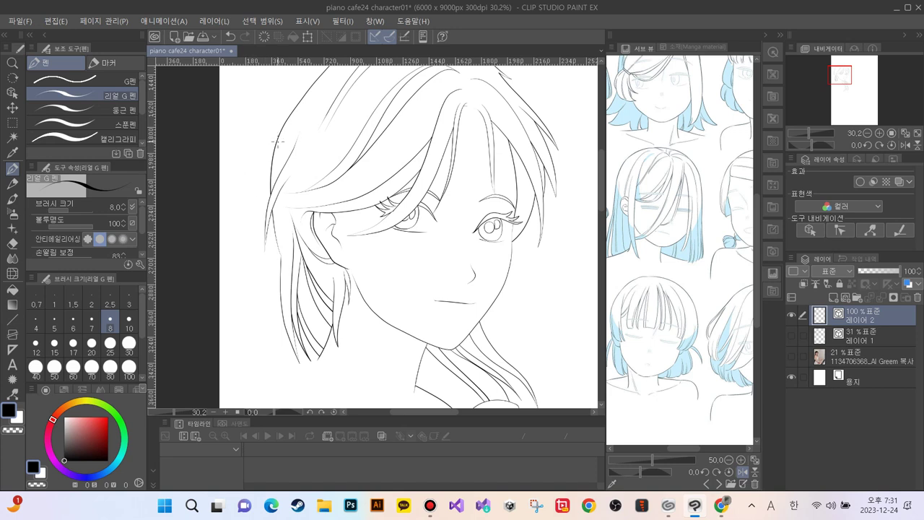
pyautogui.moveTo(281, 136)
pyautogui.mouseDown()
pyautogui.moveTo(263, 182)
pyautogui.moveTo(258, 248)
pyautogui.moveTo(288, 335)
pyautogui.mouseUp()
# Step: Remove the overlapping segments of the old hair lines along the new back-of-head contour with the vector eraser
pyautogui.press('e')
pyautogui.moveTo(275, 231); pyautogui.dragTo(272, 242)
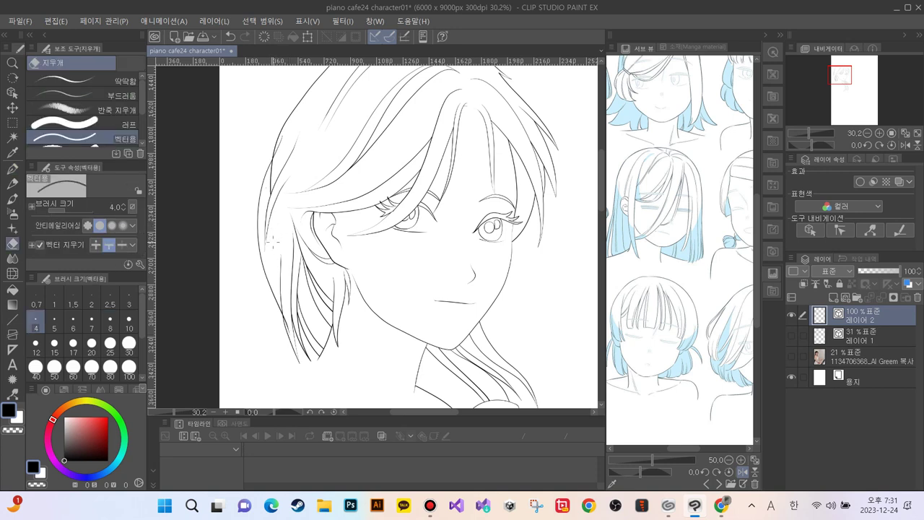
pyautogui.click(271, 164)
pyautogui.click(280, 316)
# Step: Thin the inner strand and the upper outline of the back hair using line width correction set to narrow by 1.0
pyautogui.hotkey('ctrl', '+')
pyautogui.hotkey('ctrl', '+')
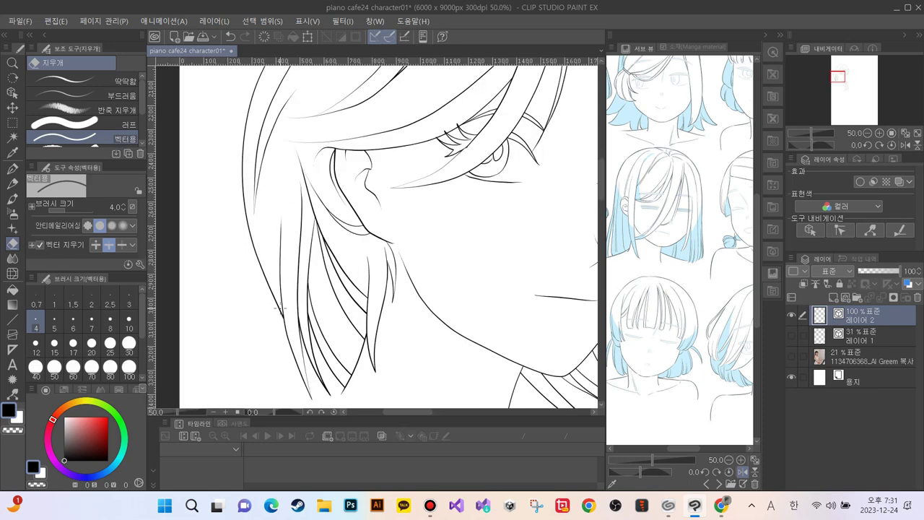
pyautogui.click(12, 394)
pyautogui.click(86, 138)
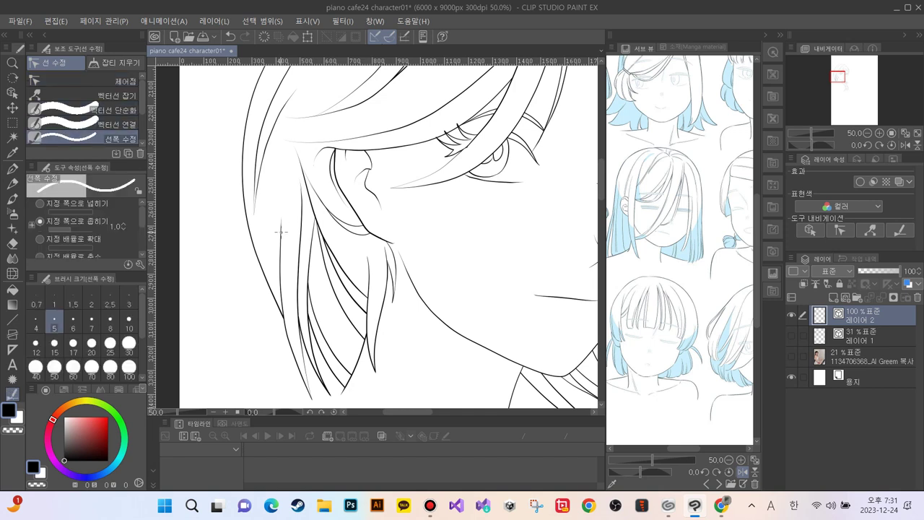
pyautogui.moveTo(281, 233)
pyautogui.mouseDown()
pyautogui.moveTo(281, 182)
pyautogui.moveTo(264, 258)
pyautogui.moveTo(268, 316)
pyautogui.mouseUp()
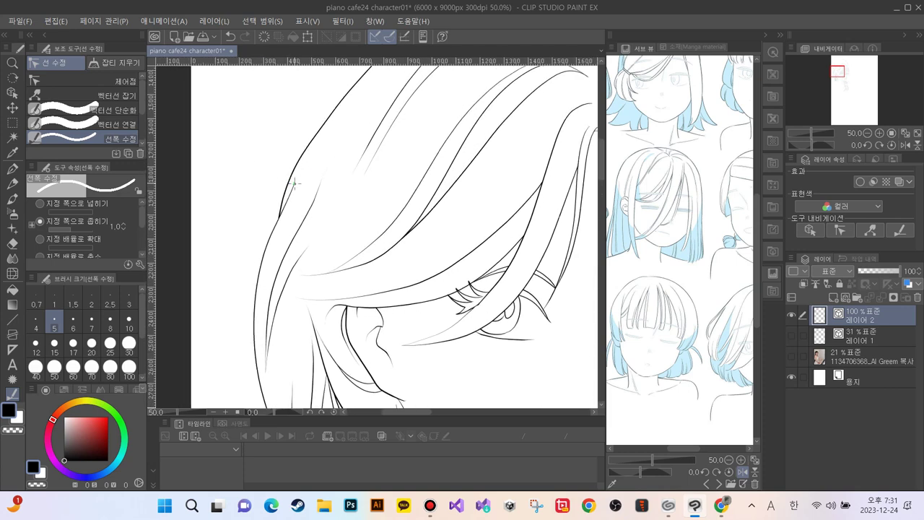
pyautogui.moveTo(291, 189); pyautogui.dragTo(303, 167)
pyautogui.hotkey('ctrl', '-')
pyautogui.hotkey('ctrl', '-')
pyautogui.hotkey('ctrl', '-')
pyautogui.hotkey('ctrl', '-')
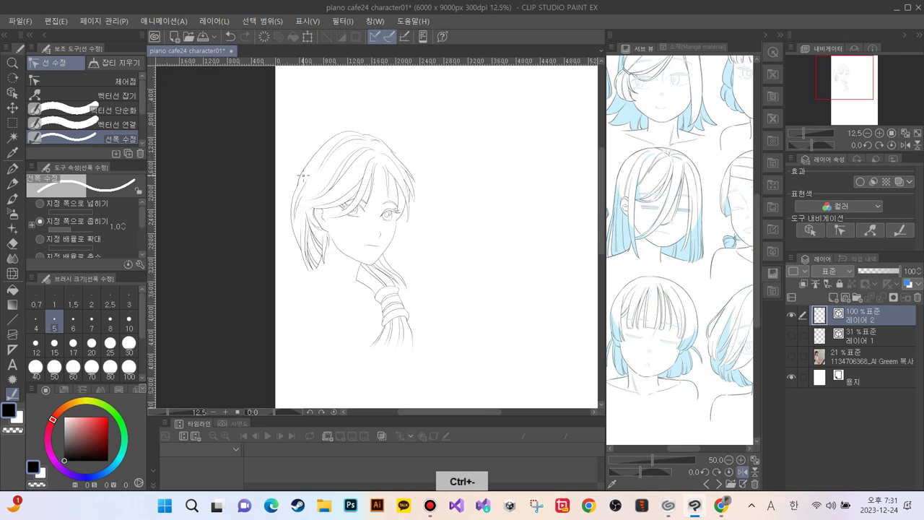
# Step: Examine the face and hair proportions in both mirrored and normal views at several magnifications
pyautogui.hotkey('ctrl', '+')
pyautogui.hotkey('ctrl', '+')
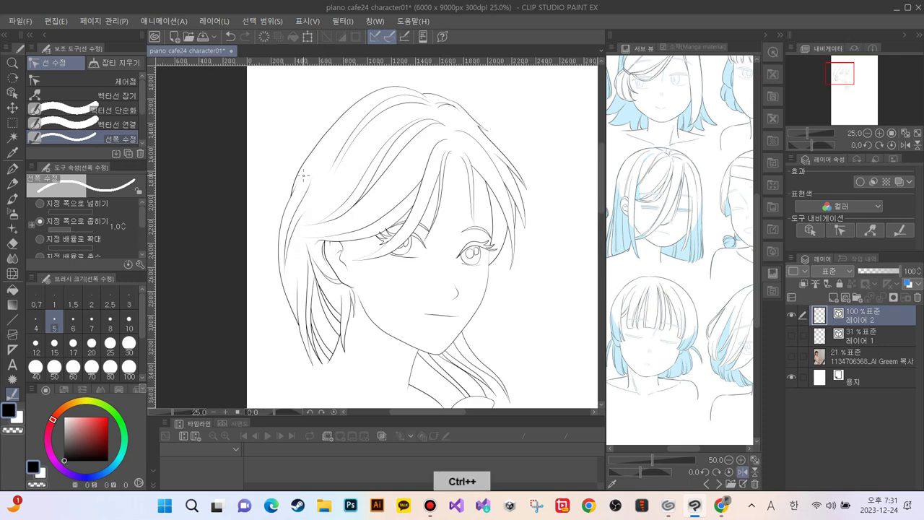
pyautogui.click(906, 145)
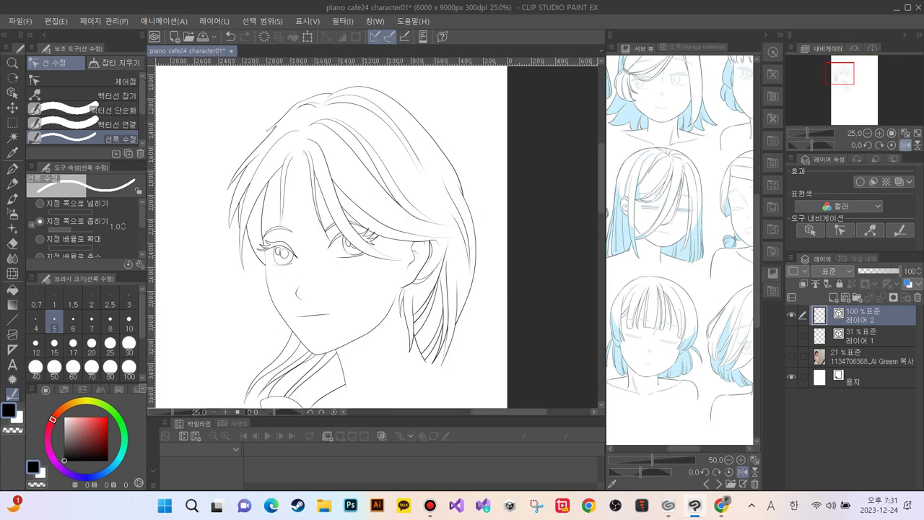
pyautogui.scroll(-2, 437, 208)
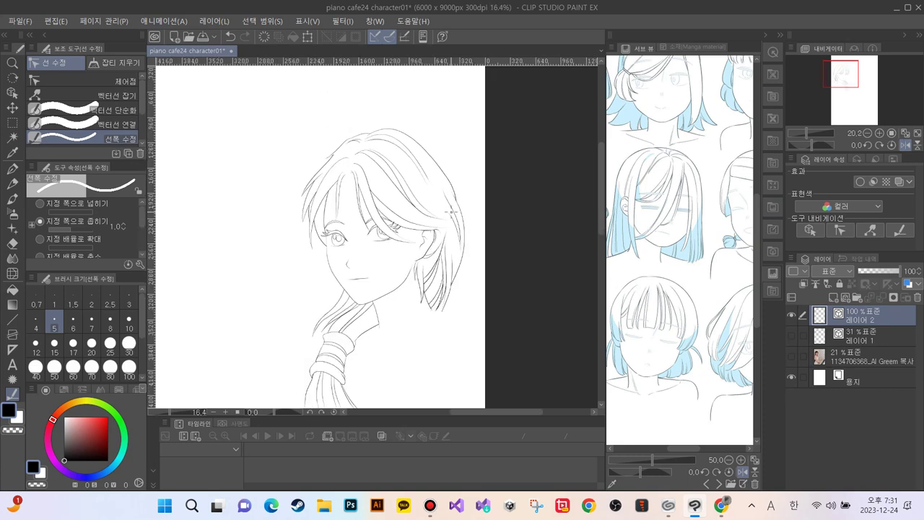
pyautogui.scroll(1, 465, 211)
pyautogui.scroll(3, 465, 211)
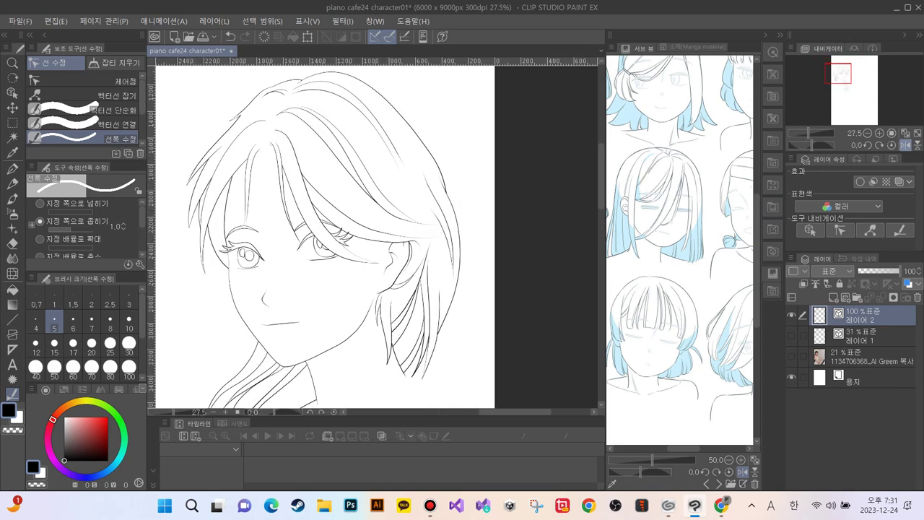
pyautogui.click(906, 144)
pyautogui.scroll(-3, 534, 242)
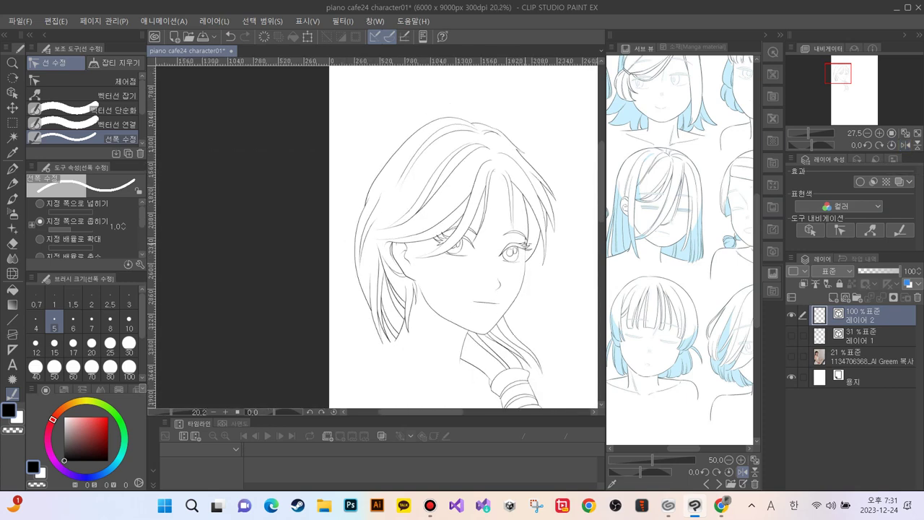
pyautogui.scroll(2, 535, 242)
pyautogui.scroll(2, 534, 241)
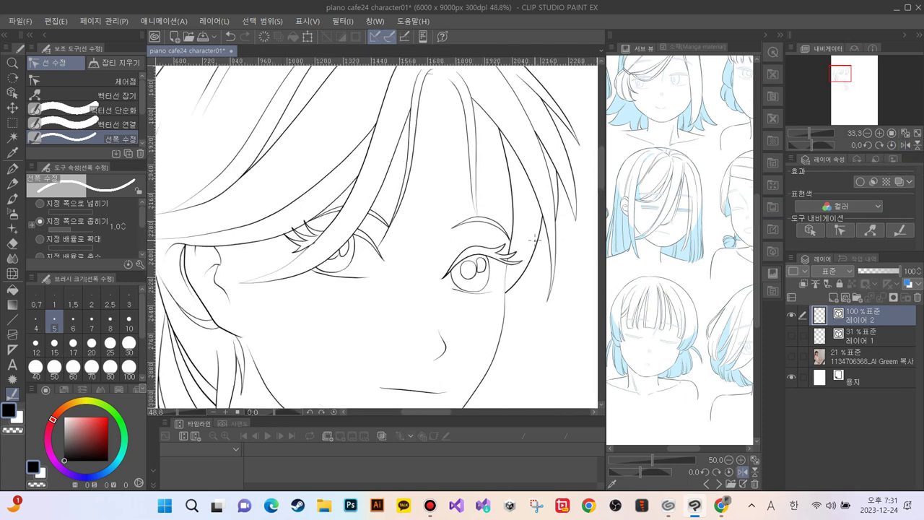
pyautogui.scroll(-2, 534, 240)
pyautogui.scroll(4, 534, 237)
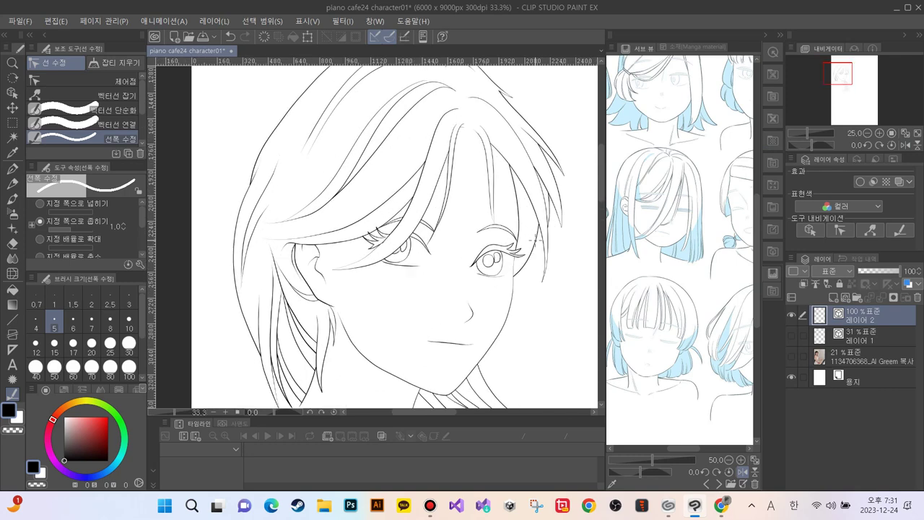
pyautogui.scroll(3, 536, 238)
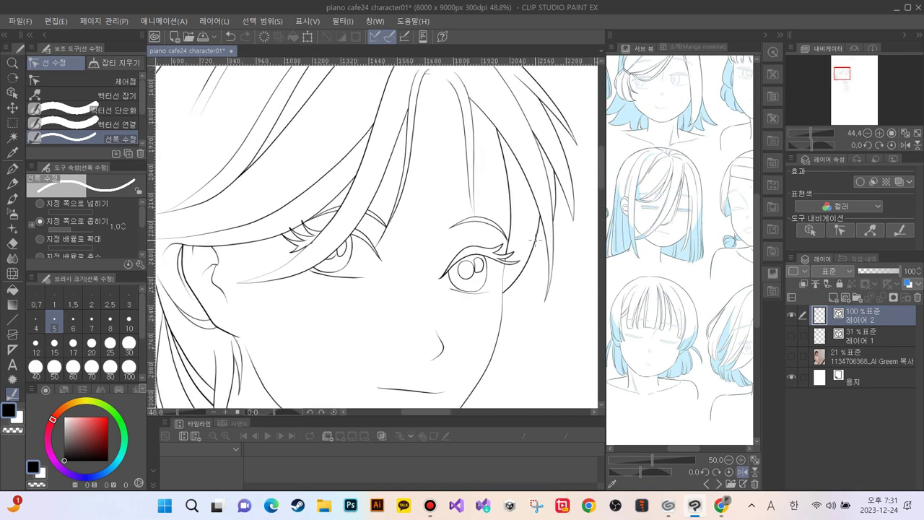
pyautogui.scroll(-3, 537, 238)
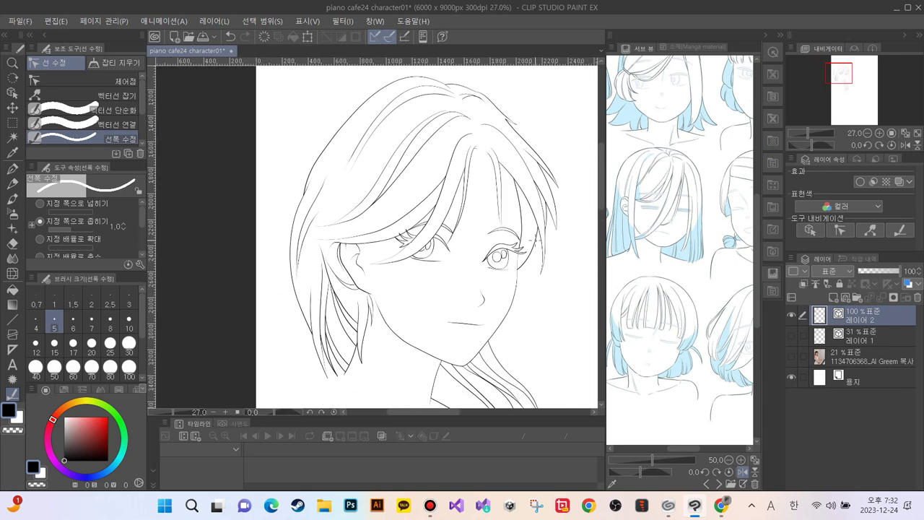
pyautogui.scroll(4, 536, 239)
pyautogui.scroll(2, 535, 241)
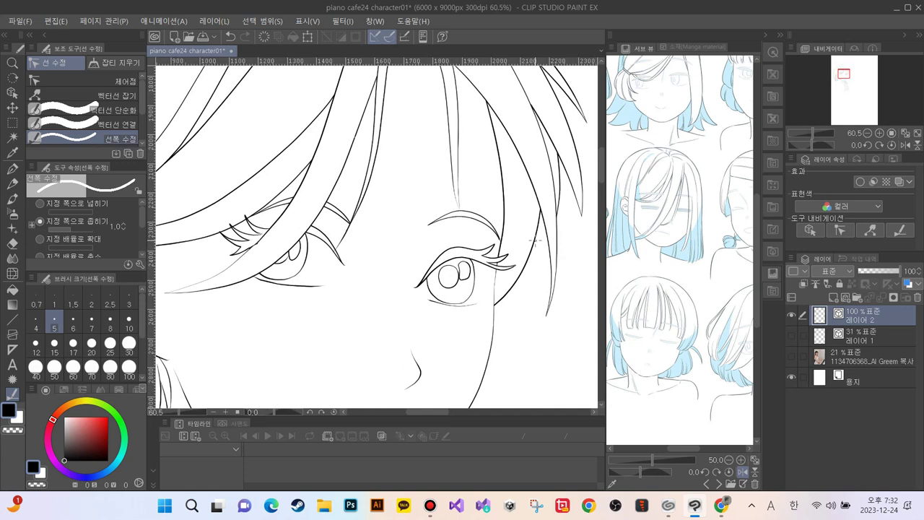
pyautogui.scroll(-4, 535, 241)
pyautogui.scroll(1, 535, 239)
pyautogui.scroll(-1, 535, 239)
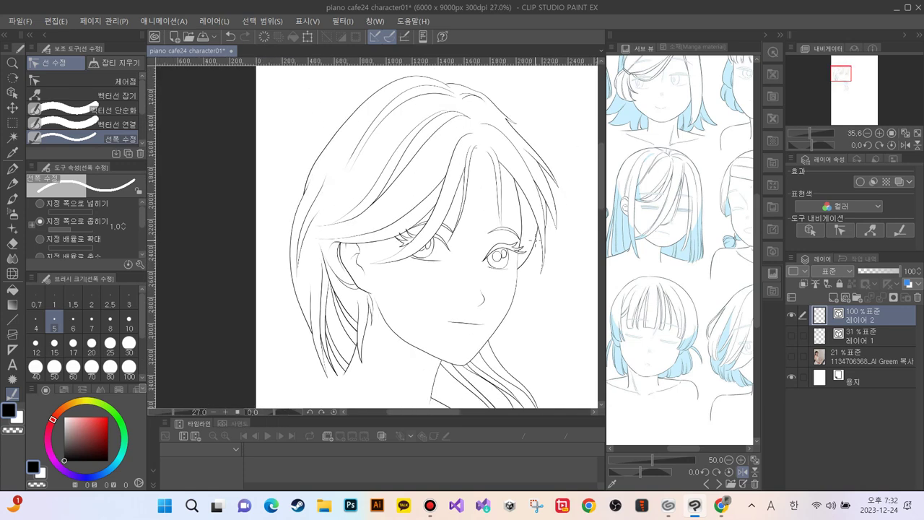
# Step: Check the face, eyes and hair line art at close-up and distant magnifications
pyautogui.scroll(3, 535, 239)
pyautogui.scroll(-4, 542, 241)
pyautogui.scroll(1, 550, 244)
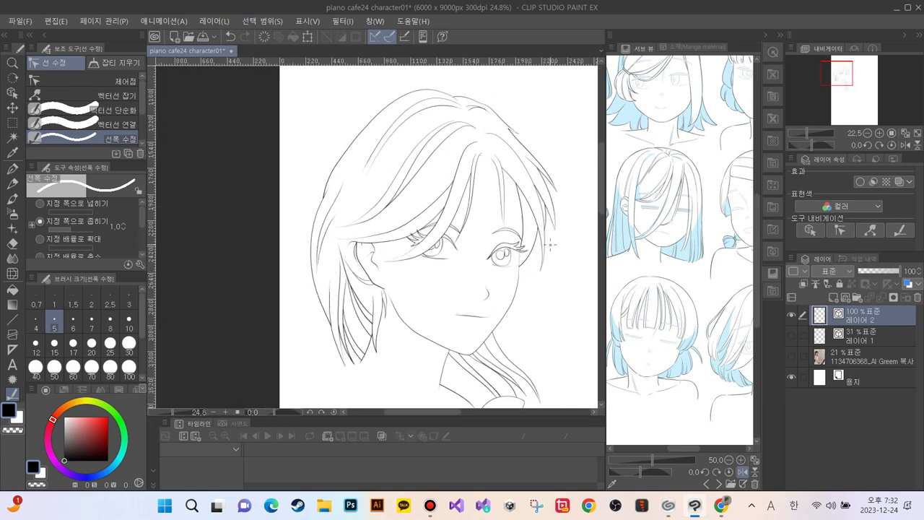
pyautogui.scroll(5, 550, 244)
pyautogui.scroll(1, 550, 244)
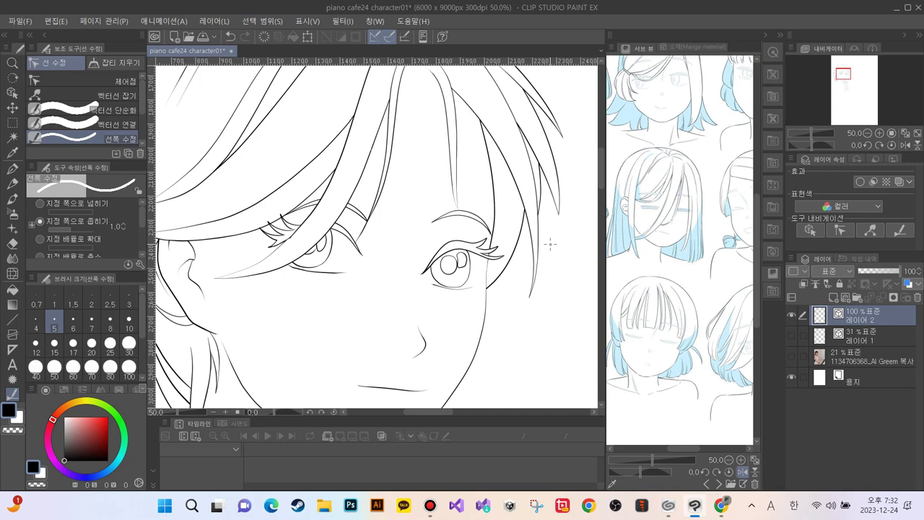
pyautogui.scroll(-6, 550, 244)
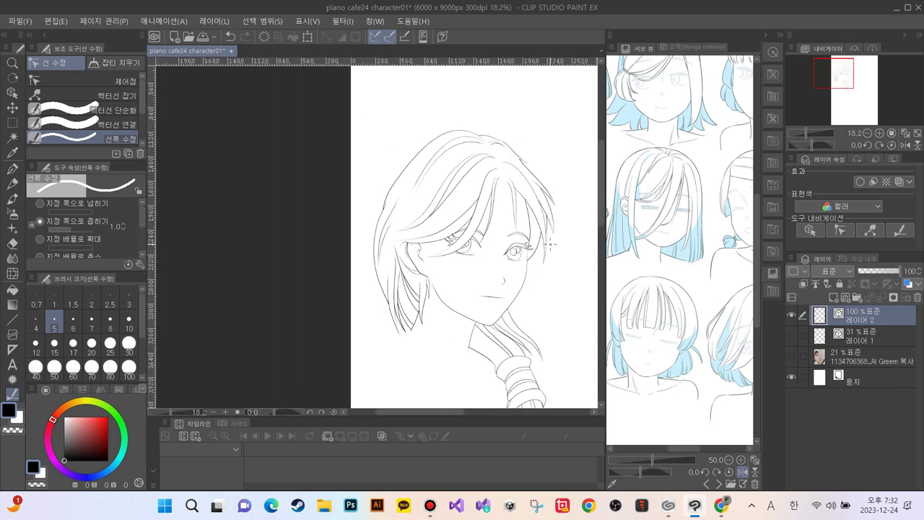
pyautogui.scroll(4, 550, 244)
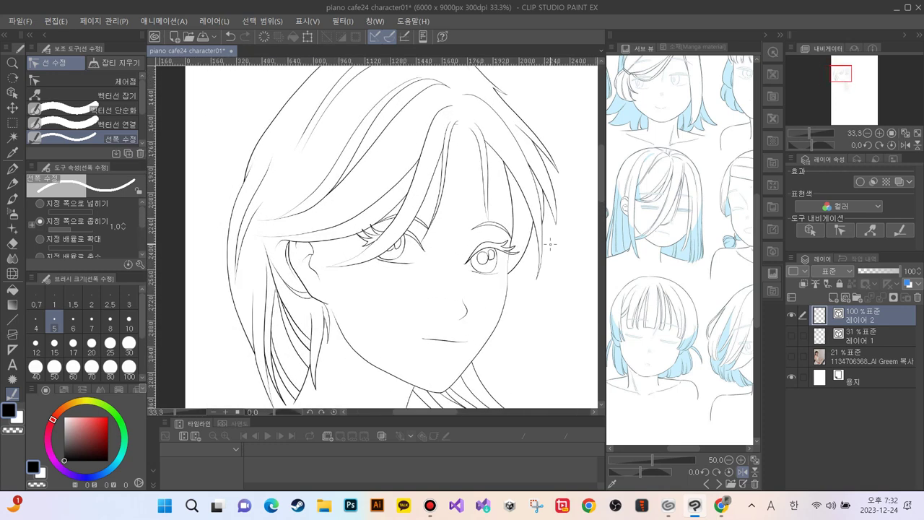
pyautogui.scroll(5, 550, 244)
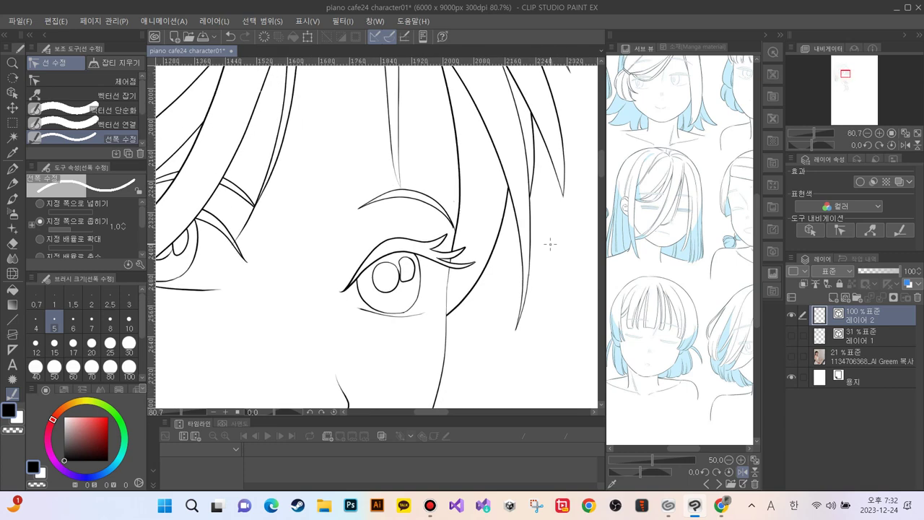
pyautogui.scroll(-7, 550, 244)
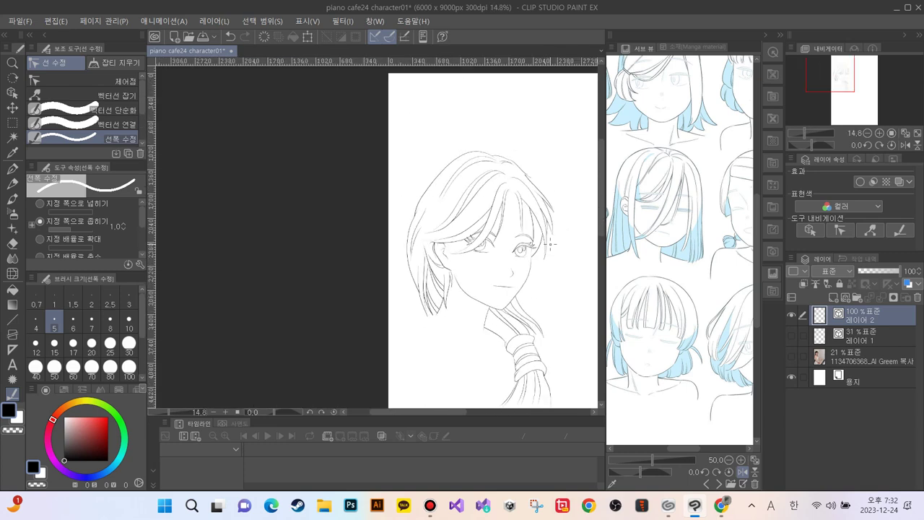
pyautogui.scroll(3, 550, 244)
pyautogui.scroll(-4, 550, 244)
pyautogui.scroll(2, 550, 244)
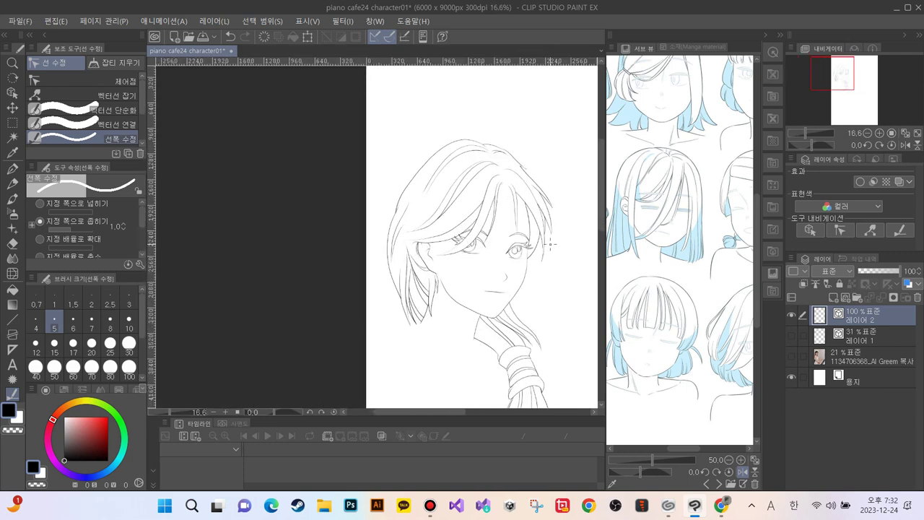
pyautogui.scroll(1, 550, 244)
pyautogui.scroll(-1, 550, 244)
pyautogui.scroll(1, 550, 244)
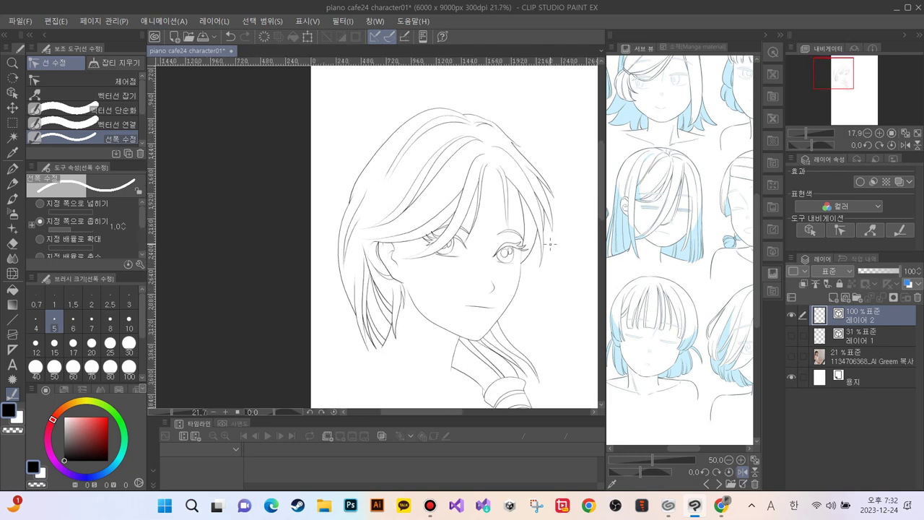
pyautogui.scroll(1, 550, 244)
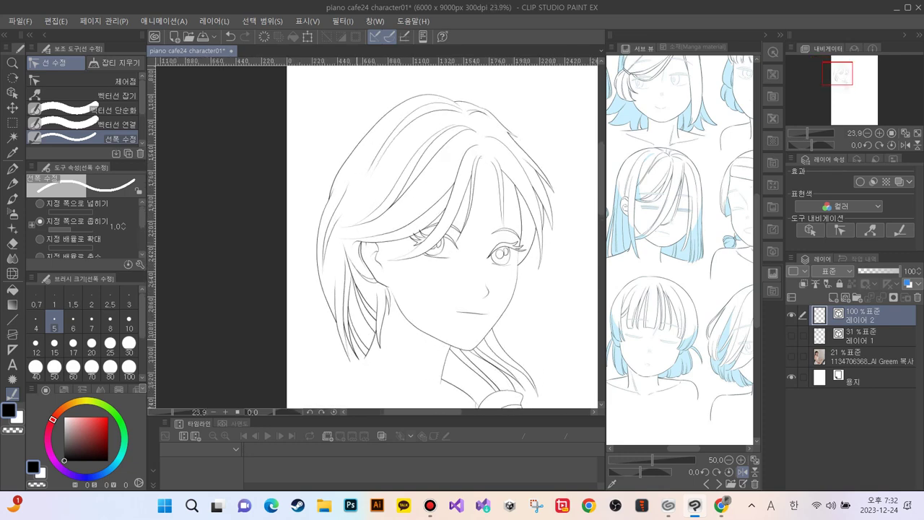
pyautogui.moveTo(362, 338); pyautogui.dragTo(346, 307)
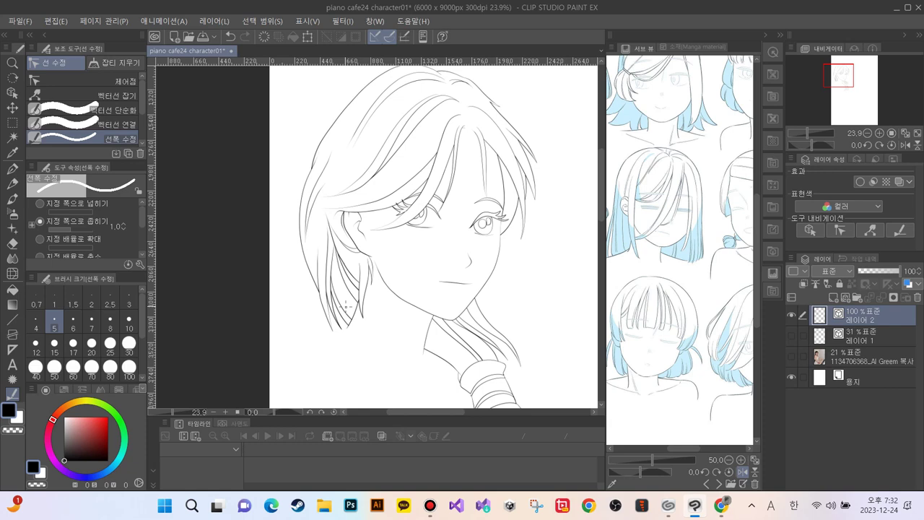
pyautogui.hotkey('ctrl', '-')
pyautogui.hotkey('ctrl', '+')
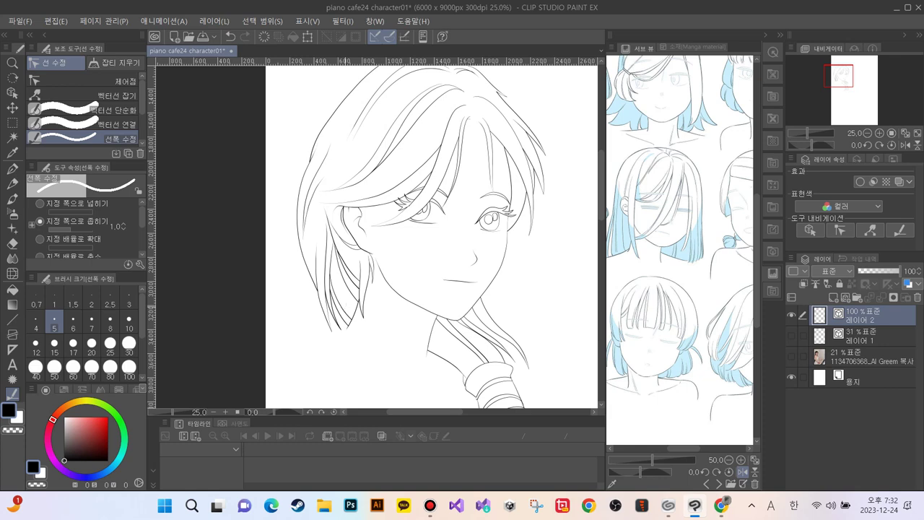
pyautogui.moveTo(345, 338); pyautogui.dragTo(310, 249)
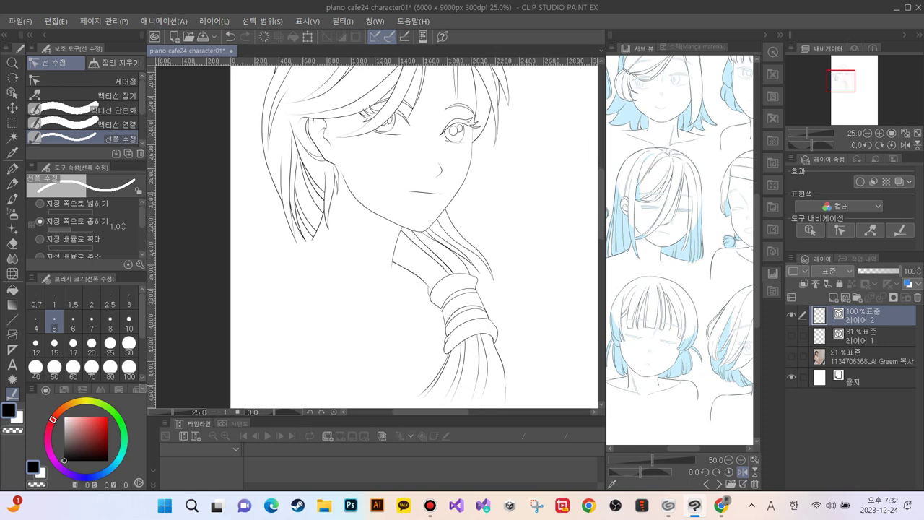
# Step: Compare the head, braid and neck line art with the reference photo by showing and hiding the photo layer
pyautogui.click(791, 355)
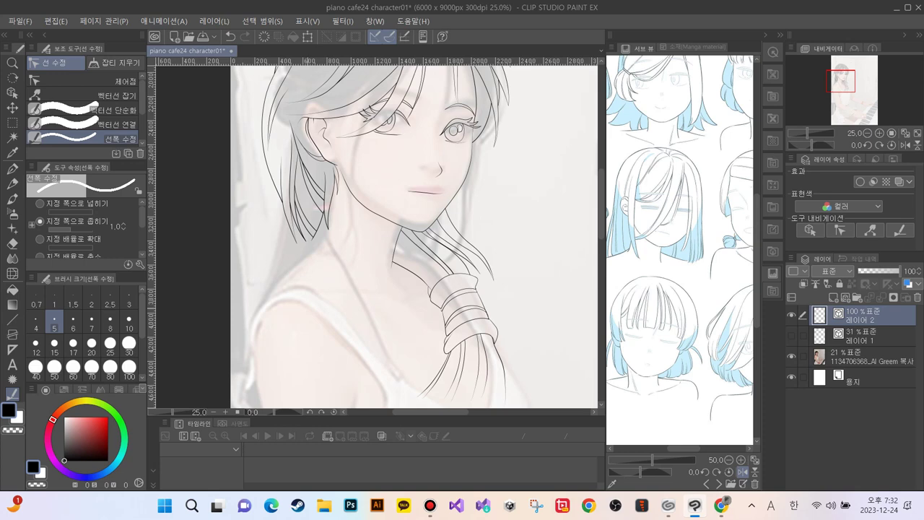
pyautogui.moveTo(308, 288); pyautogui.dragTo(340, 274)
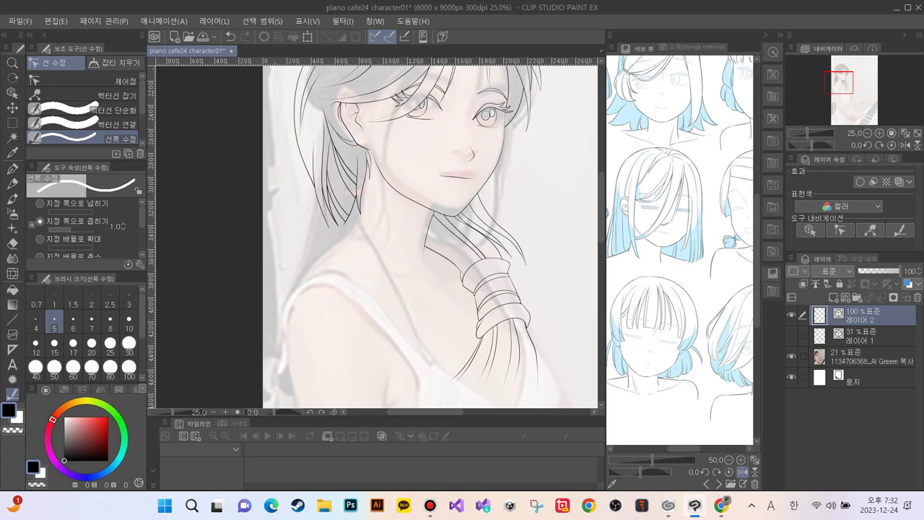
pyautogui.click(791, 355)
pyautogui.moveTo(341, 310); pyautogui.dragTo(332, 359)
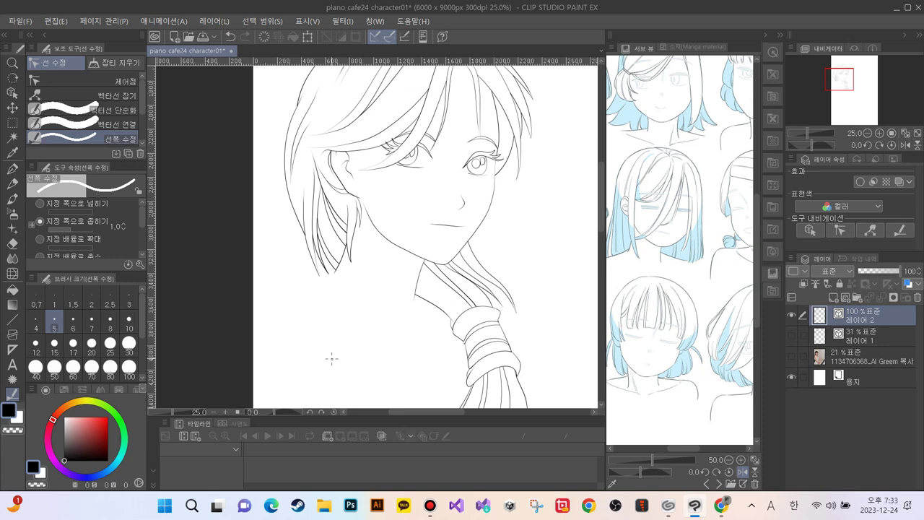
pyautogui.moveTo(329, 319); pyautogui.dragTo(298, 196)
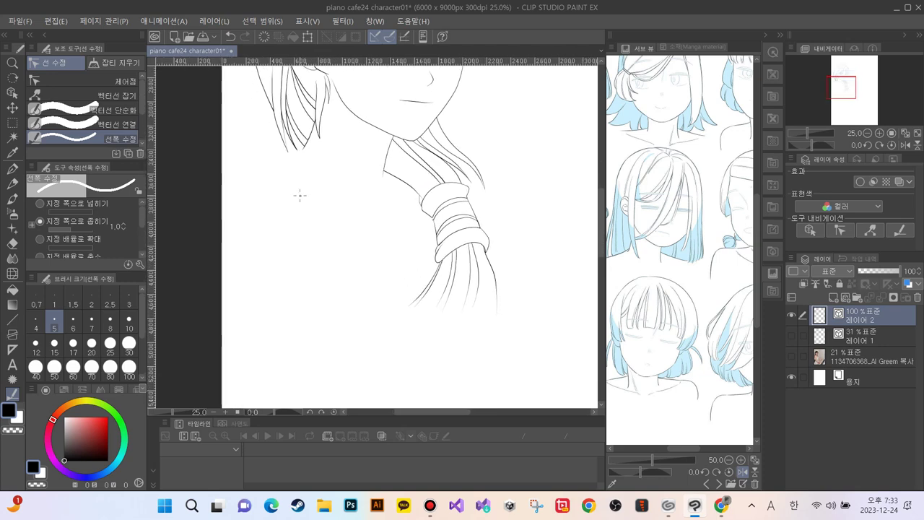
# Step: Show the reference photo and sketch the near shoulder, upper arm, elbow circle and forearm with the Real G-Pen, size 8
pyautogui.hotkey('ctrl', '-')
pyautogui.moveTo(276, 262); pyautogui.dragTo(296, 270)
pyautogui.click(791, 357)
pyautogui.press('p')
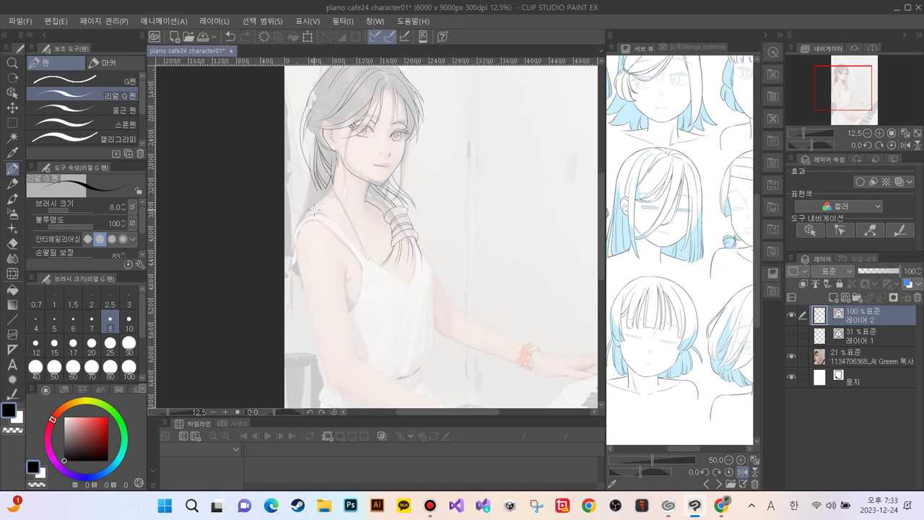
pyautogui.moveTo(310, 211)
pyautogui.mouseDown()
pyautogui.moveTo(297, 227)
pyautogui.moveTo(298, 276)
pyautogui.moveTo(319, 354)
pyautogui.mouseUp()
pyautogui.moveTo(297, 227)
pyautogui.mouseDown()
pyautogui.moveTo(326, 226)
pyautogui.moveTo(341, 247)
pyautogui.moveTo(361, 362)
pyautogui.moveTo(306, 235)
pyautogui.mouseUp()
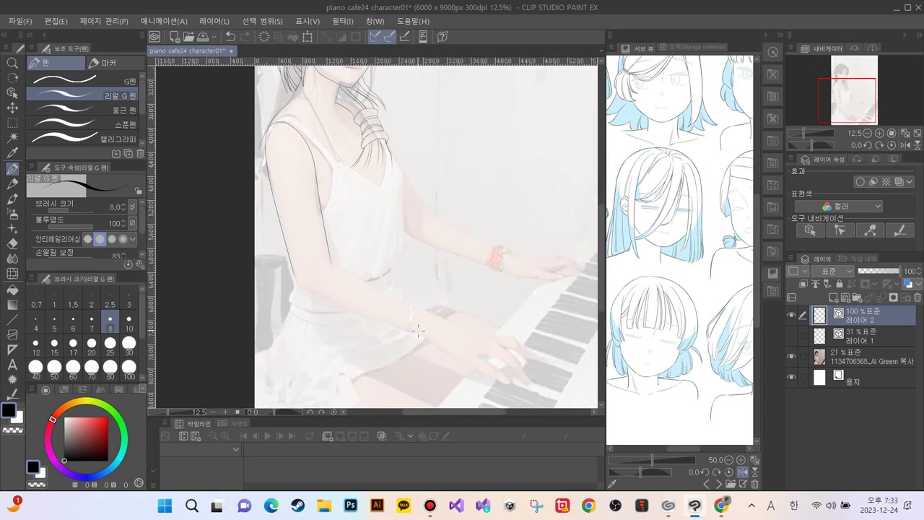
pyautogui.moveTo(446, 323)
pyautogui.mouseDown()
pyautogui.moveTo(322, 266)
pyautogui.moveTo(304, 270)
pyautogui.moveTo(297, 286)
pyautogui.moveTo(310, 307)
pyautogui.moveTo(435, 345)
pyautogui.moveTo(448, 325)
pyautogui.mouseUp()
pyautogui.moveTo(332, 265)
pyautogui.mouseDown()
pyautogui.moveTo(332, 279)
pyautogui.moveTo(302, 294)
pyautogui.mouseUp()
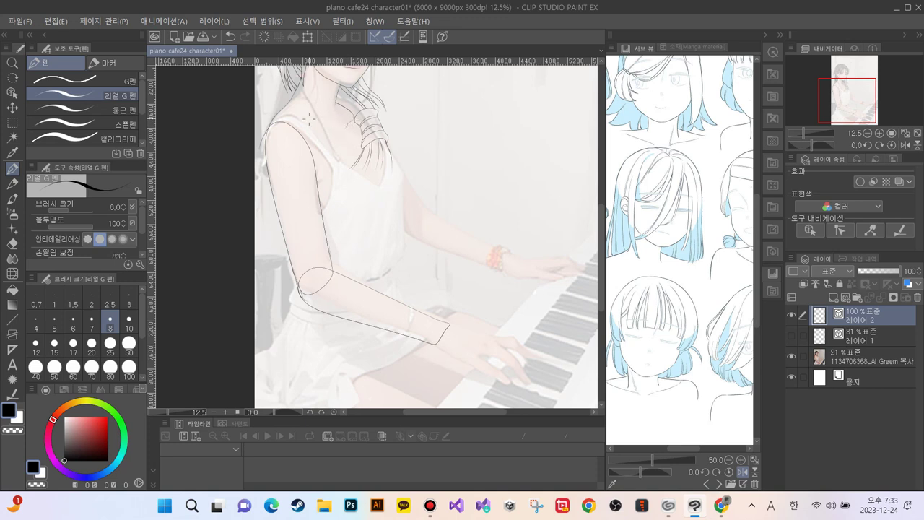
# Step: Draw the collarbone line and add flowing hair strands below the ponytail's tie
pyautogui.moveTo(341, 123); pyautogui.dragTo(317, 126)
pyautogui.moveTo(394, 152)
pyautogui.mouseDown()
pyautogui.moveTo(389, 180)
pyautogui.moveTo(401, 196)
pyautogui.moveTo(380, 201)
pyautogui.moveTo(381, 191)
pyautogui.moveTo(379, 207)
pyautogui.moveTo(373, 185)
pyautogui.moveTo(368, 213)
pyautogui.mouseUp()
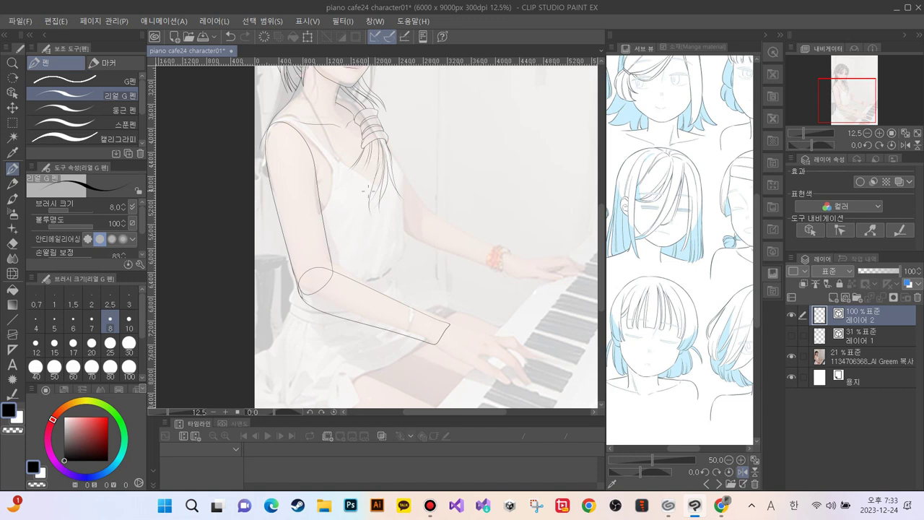
pyautogui.moveTo(366, 162); pyautogui.dragTo(364, 206)
pyautogui.moveTo(354, 163); pyautogui.dragTo(345, 205)
pyautogui.moveTo(371, 155); pyautogui.dragTo(349, 220)
pyautogui.moveTo(362, 173); pyautogui.dragTo(358, 221)
pyautogui.moveTo(369, 188); pyautogui.dragTo(362, 228)
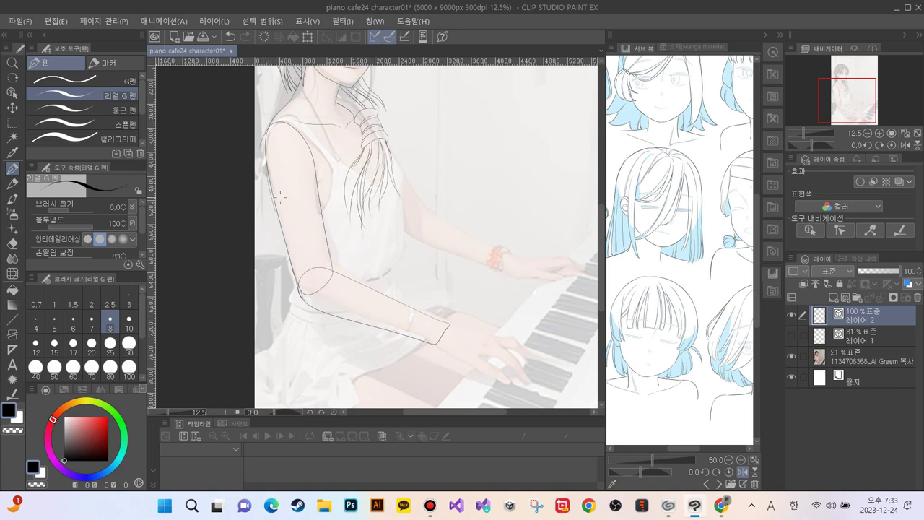
# Step: Sketch the back line behind the near upper arm and the curved contours of the chest
pyautogui.moveTo(282, 201); pyautogui.dragTo(292, 244)
pyautogui.moveTo(277, 189); pyautogui.dragTo(298, 281)
pyautogui.moveTo(387, 144)
pyautogui.mouseDown()
pyautogui.moveTo(411, 190)
pyautogui.moveTo(388, 222)
pyautogui.mouseUp()
pyautogui.moveTo(390, 150)
pyautogui.mouseDown()
pyautogui.moveTo(409, 207)
pyautogui.moveTo(380, 216)
pyautogui.mouseUp()
pyautogui.moveTo(368, 215)
pyautogui.mouseDown()
pyautogui.moveTo(352, 226)
pyautogui.moveTo(323, 221)
pyautogui.mouseUp()
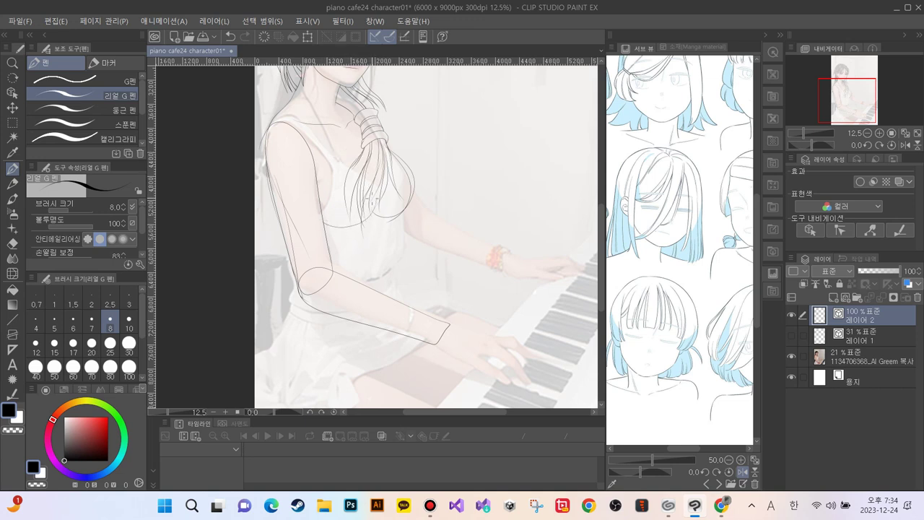
# Step: Sketch the front of the waist, the far arm down to the wrist and the palm shapes of both hands
pyautogui.moveTo(372, 176); pyautogui.dragTo(353, 214)
pyautogui.moveTo(399, 219); pyautogui.dragTo(396, 266)
pyautogui.moveTo(413, 190)
pyautogui.mouseDown()
pyautogui.moveTo(410, 232)
pyautogui.moveTo(425, 208)
pyautogui.moveTo(412, 233)
pyautogui.moveTo(489, 262)
pyautogui.mouseUp()
pyautogui.moveTo(423, 204)
pyautogui.mouseDown()
pyautogui.moveTo(515, 253)
pyautogui.moveTo(480, 260)
pyautogui.moveTo(516, 278)
pyautogui.moveTo(524, 255)
pyautogui.moveTo(560, 254)
pyautogui.moveTo(558, 277)
pyautogui.moveTo(512, 272)
pyautogui.mouseUp()
pyautogui.moveTo(443, 318)
pyautogui.mouseDown()
pyautogui.moveTo(354, 257)
pyautogui.moveTo(403, 273)
pyautogui.moveTo(394, 289)
pyautogui.moveTo(351, 296)
pyautogui.moveTo(356, 265)
pyautogui.mouseUp()
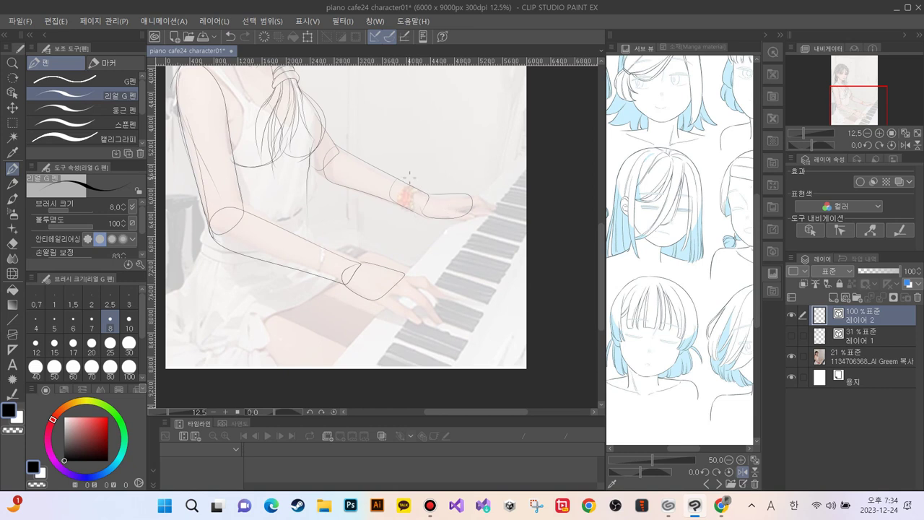
# Step: Sketch the fingers of both hands over the piano keys, following the reference photo
pyautogui.moveTo(463, 208)
pyautogui.mouseDown()
pyautogui.moveTo(480, 230)
pyautogui.moveTo(449, 224)
pyautogui.moveTo(444, 190)
pyautogui.moveTo(464, 226)
pyautogui.moveTo(447, 198)
pyautogui.moveTo(463, 214)
pyautogui.moveTo(487, 207)
pyautogui.moveTo(463, 212)
pyautogui.moveTo(479, 199)
pyautogui.moveTo(464, 197)
pyautogui.moveTo(482, 199)
pyautogui.moveTo(465, 197)
pyautogui.moveTo(501, 205)
pyautogui.mouseUp()
pyautogui.moveTo(384, 290)
pyautogui.mouseDown()
pyautogui.moveTo(399, 314)
pyautogui.moveTo(370, 295)
pyautogui.moveTo(406, 306)
pyautogui.moveTo(418, 325)
pyautogui.mouseUp()
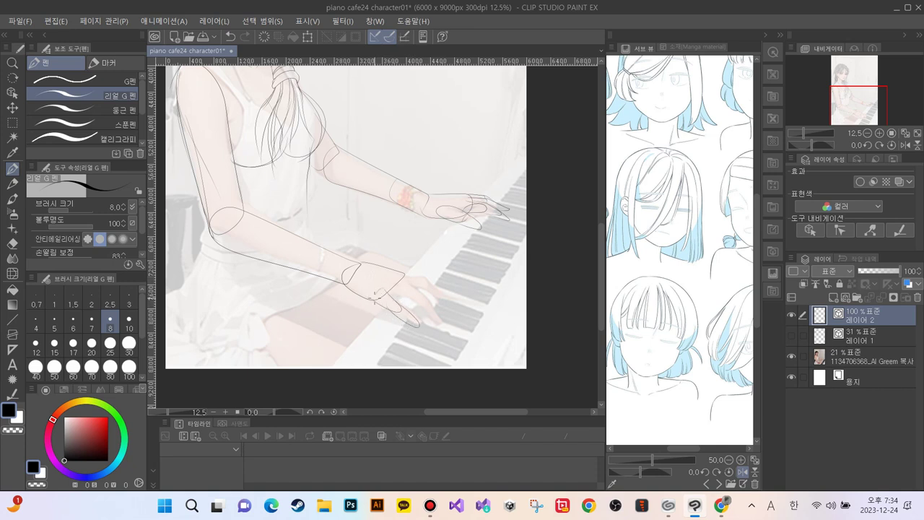
pyautogui.moveTo(391, 281)
pyautogui.mouseDown()
pyautogui.moveTo(411, 295)
pyautogui.moveTo(391, 287)
pyautogui.moveTo(409, 283)
pyautogui.moveTo(431, 306)
pyautogui.moveTo(405, 300)
pyautogui.moveTo(433, 318)
pyautogui.mouseUp()
pyautogui.moveTo(395, 276)
pyautogui.mouseDown()
pyautogui.moveTo(441, 311)
pyautogui.moveTo(394, 270)
pyautogui.moveTo(437, 297)
pyautogui.mouseUp()
# Step: Sketch the waistline, the hip contour behind the elbow and the upper thigh line below the forearm
pyautogui.moveTo(300, 213); pyautogui.dragTo(280, 221)
pyautogui.moveTo(305, 194)
pyautogui.mouseDown()
pyautogui.moveTo(301, 218)
pyautogui.moveTo(287, 225)
pyautogui.moveTo(211, 221)
pyautogui.moveTo(213, 231)
pyautogui.mouseUp()
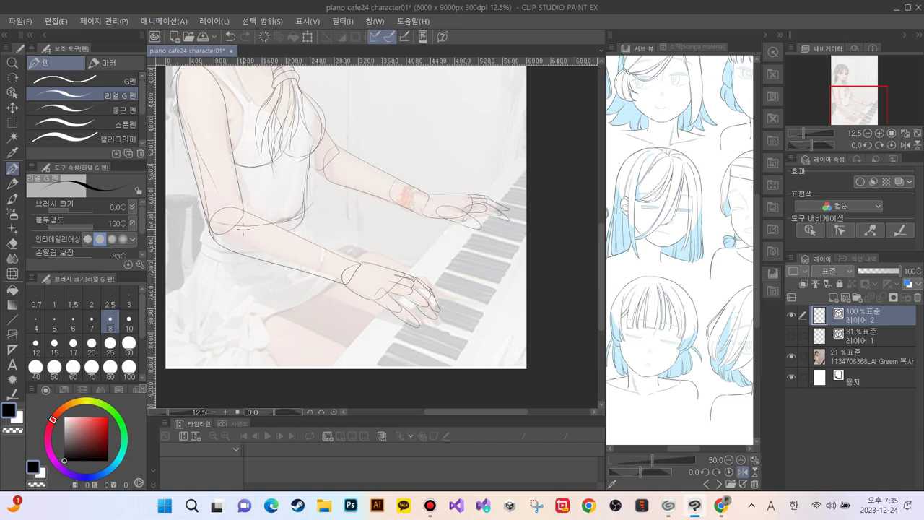
pyautogui.moveTo(302, 218); pyautogui.dragTo(333, 248)
pyautogui.moveTo(251, 235); pyautogui.dragTo(311, 198)
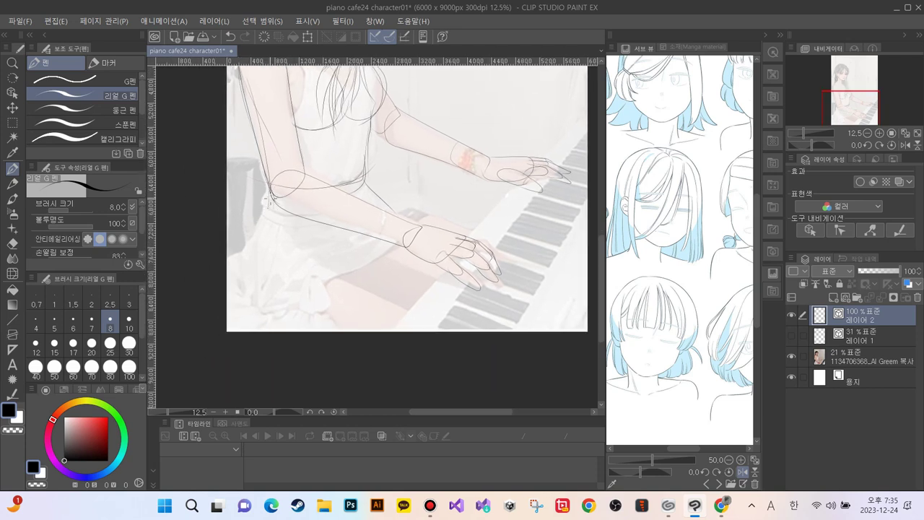
pyautogui.moveTo(268, 193)
pyautogui.mouseDown()
pyautogui.moveTo(252, 256)
pyautogui.moveTo(279, 320)
pyautogui.mouseUp()
pyautogui.moveTo(365, 186); pyautogui.dragTo(430, 225)
pyautogui.moveTo(322, 215); pyautogui.dragTo(308, 152)
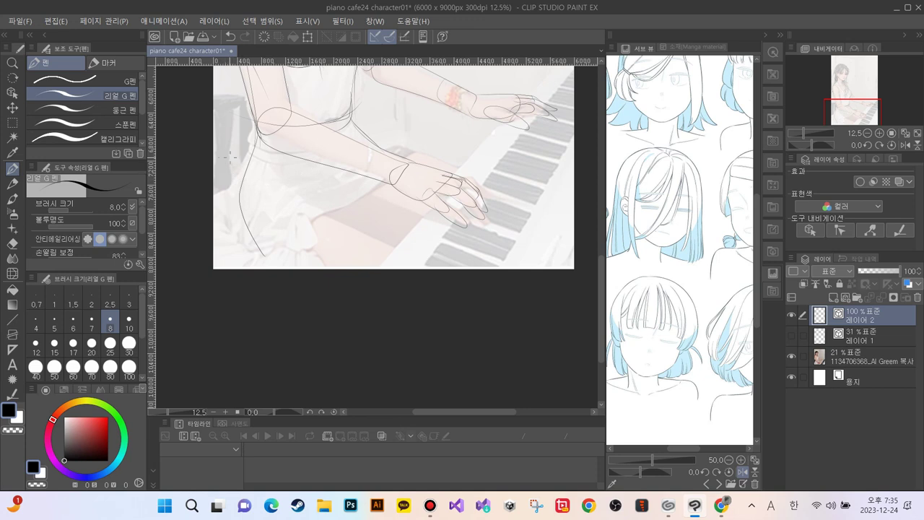
# Step: Sketch the rounded hip form and the thigh contours of the seated figure
pyautogui.moveTo(241, 166)
pyautogui.mouseDown()
pyautogui.moveTo(253, 234)
pyautogui.moveTo(305, 257)
pyautogui.moveTo(347, 215)
pyautogui.moveTo(338, 175)
pyautogui.mouseUp()
pyautogui.moveTo(383, 211)
pyautogui.mouseDown()
pyautogui.moveTo(312, 180)
pyautogui.moveTo(263, 211)
pyautogui.moveTo(340, 281)
pyautogui.mouseUp()
pyautogui.moveTo(253, 237); pyautogui.dragTo(309, 276)
pyautogui.moveTo(360, 203)
pyautogui.mouseDown()
pyautogui.moveTo(317, 243)
pyautogui.moveTo(342, 332)
pyautogui.mouseUp()
pyautogui.moveTo(298, 189)
pyautogui.mouseDown()
pyautogui.moveTo(299, 216)
pyautogui.moveTo(391, 338)
pyautogui.mouseUp()
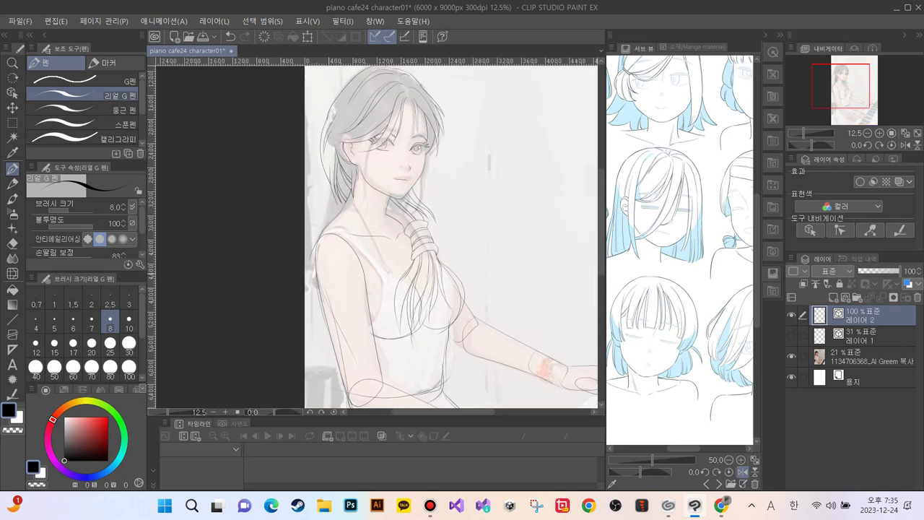
# Step: Hide the reference photo and examine the proportions of the upper-body sketch and ponytail at several magnifications
pyautogui.moveTo(329, 272); pyautogui.dragTo(263, 182)
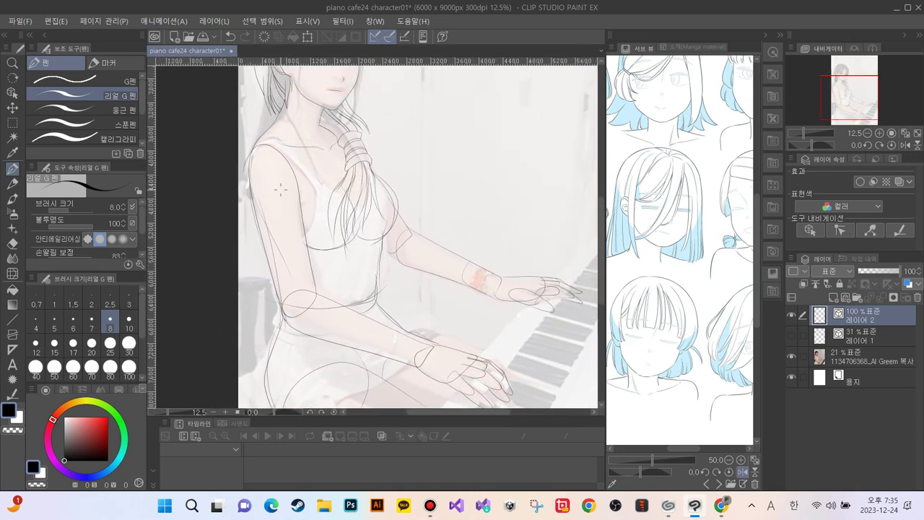
pyautogui.click(792, 356)
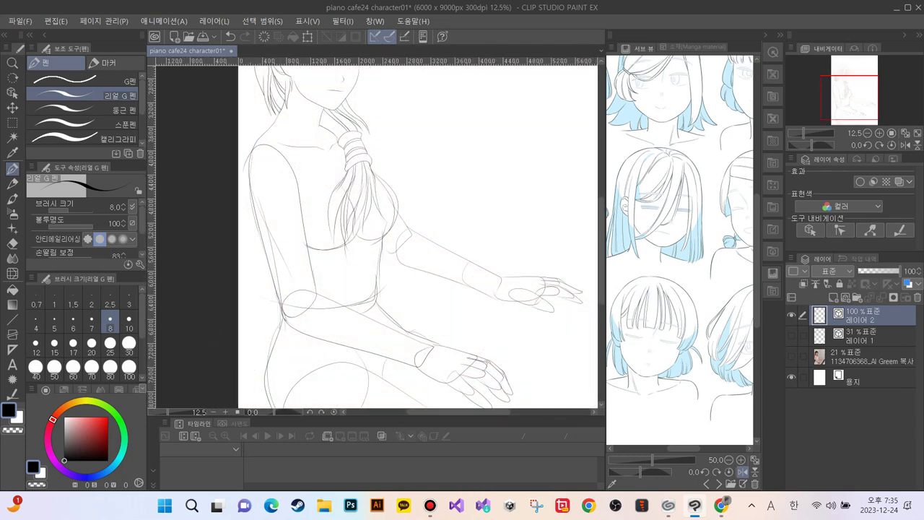
pyautogui.scroll(3, 376, 231)
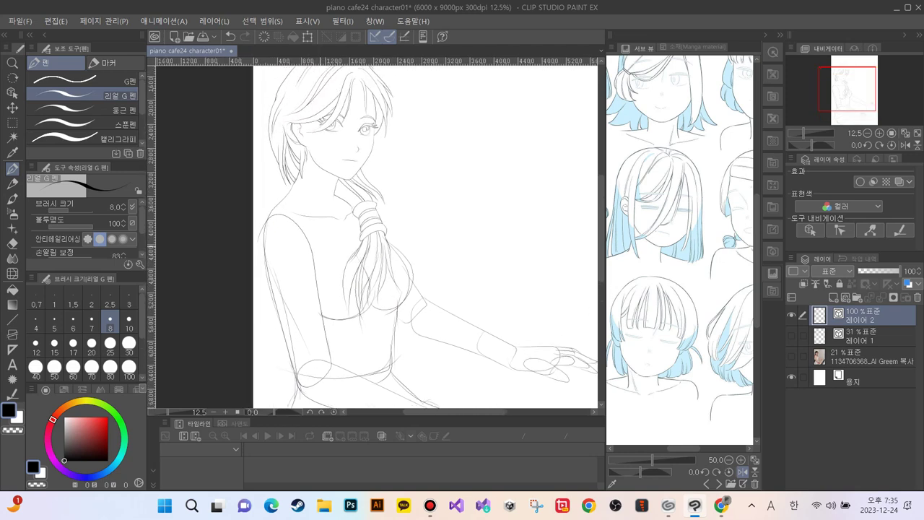
pyautogui.moveTo(320, 247); pyautogui.dragTo(307, 285)
pyautogui.scroll(-5, 308, 286)
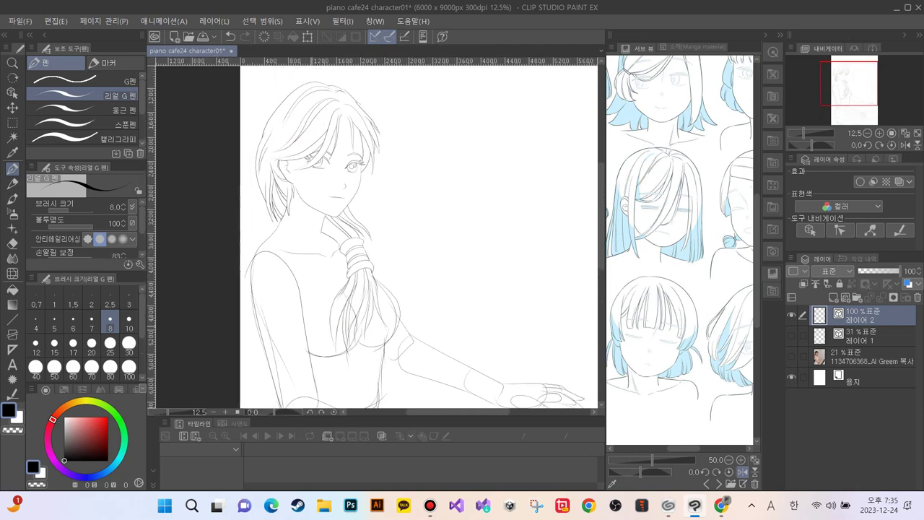
pyautogui.hotkey('ctrl', '+')
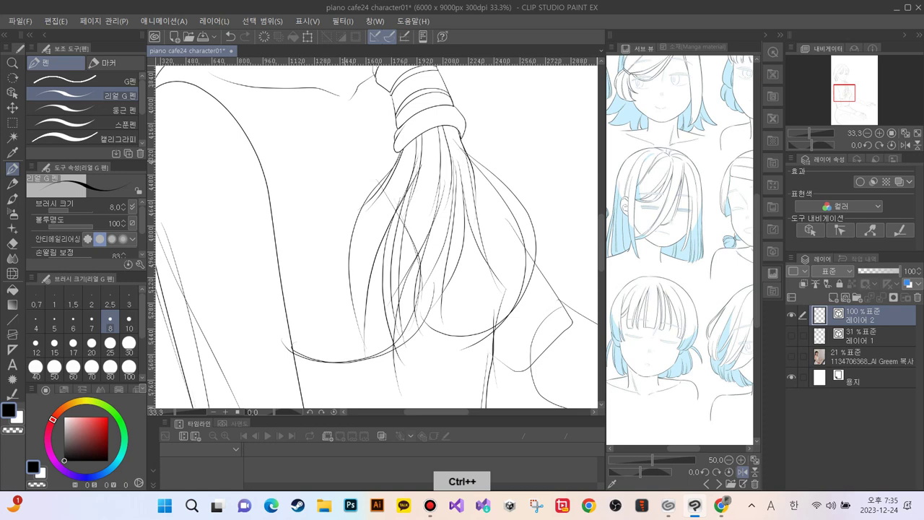
pyautogui.scroll(4, 246, 112)
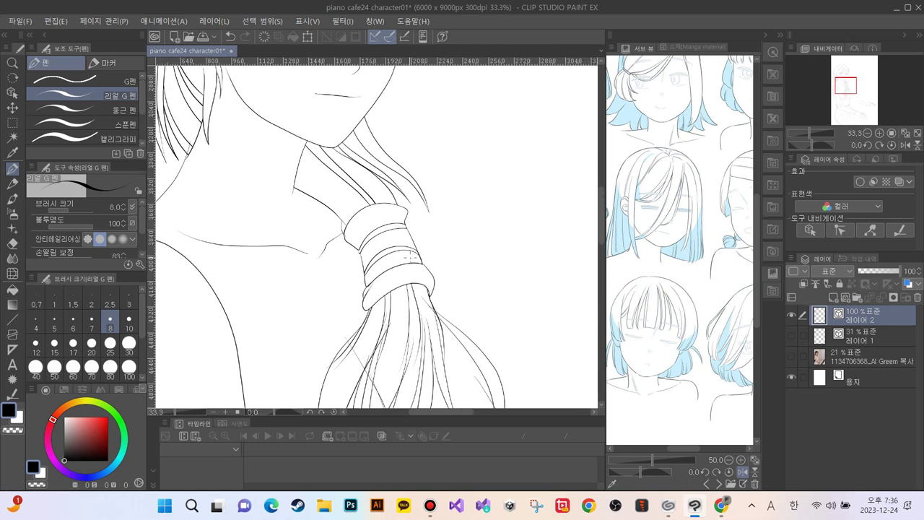
pyautogui.moveTo(408, 255)
pyautogui.mouseDown()
pyautogui.moveTo(441, 275)
pyautogui.moveTo(482, 374)
pyautogui.mouseUp()
pyautogui.hotkey('ctrl', '-')
pyautogui.hotkey('ctrl', '-')
pyautogui.hotkey('ctrl', '+')
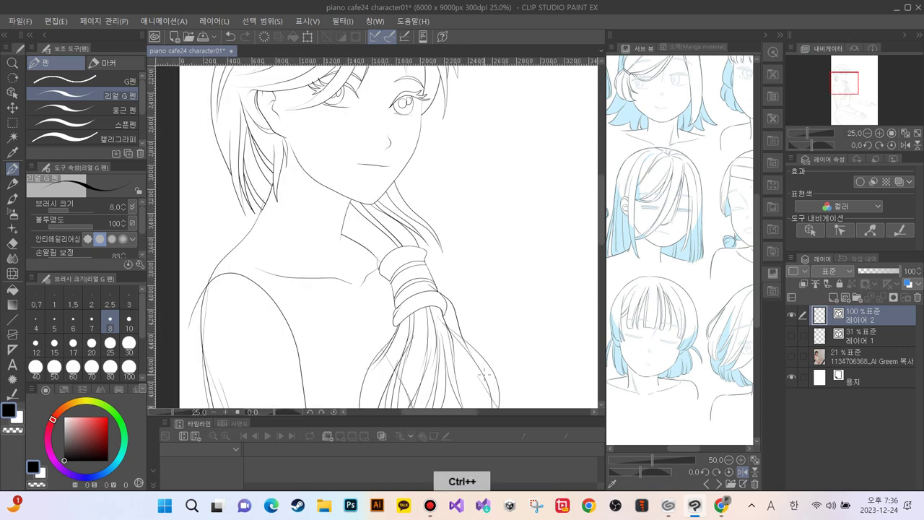
pyautogui.scroll(-3, 324, 223)
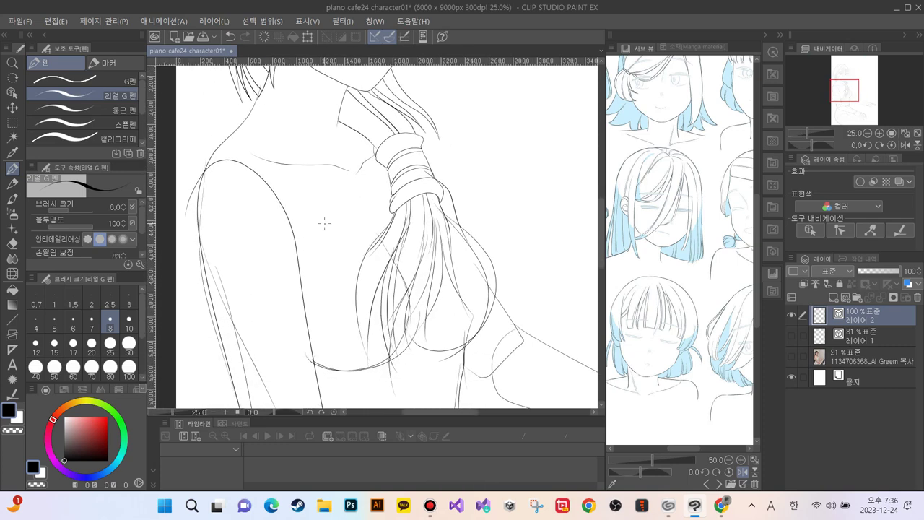
pyautogui.scroll(2, 324, 223)
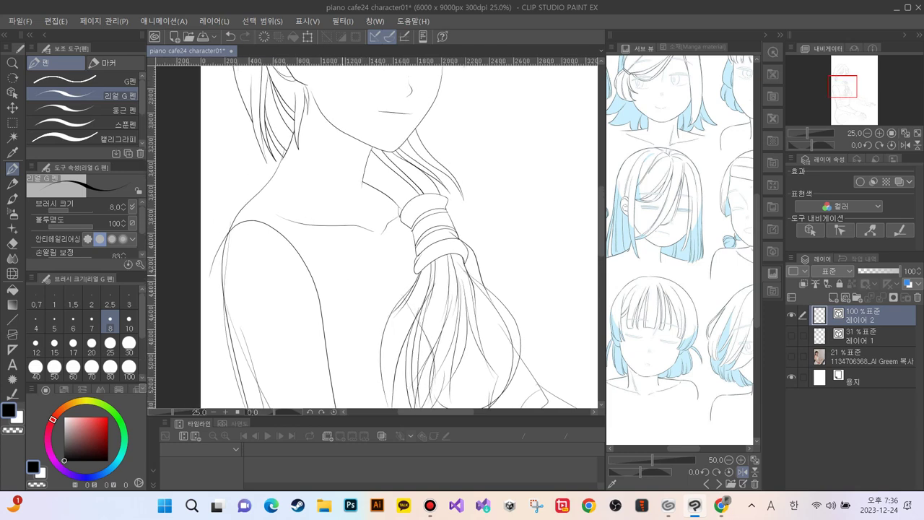
pyautogui.hotkey('ctrl', 'z')
pyautogui.moveTo(488, 306)
pyautogui.mouseDown()
pyautogui.moveTo(470, 244)
pyautogui.moveTo(420, 211)
pyautogui.mouseUp()
pyautogui.hotkey('ctrl', 'z')
pyautogui.moveTo(306, 335); pyautogui.dragTo(313, 225)
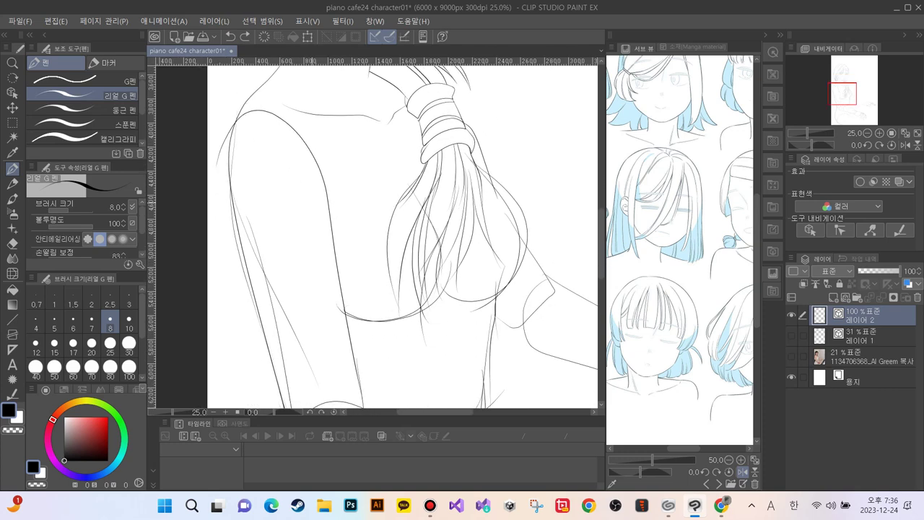
# Step: Sketch the contour from the neck over the near shoulder and along the outer edge of the upper arm
pyautogui.scroll(4, 282, 130)
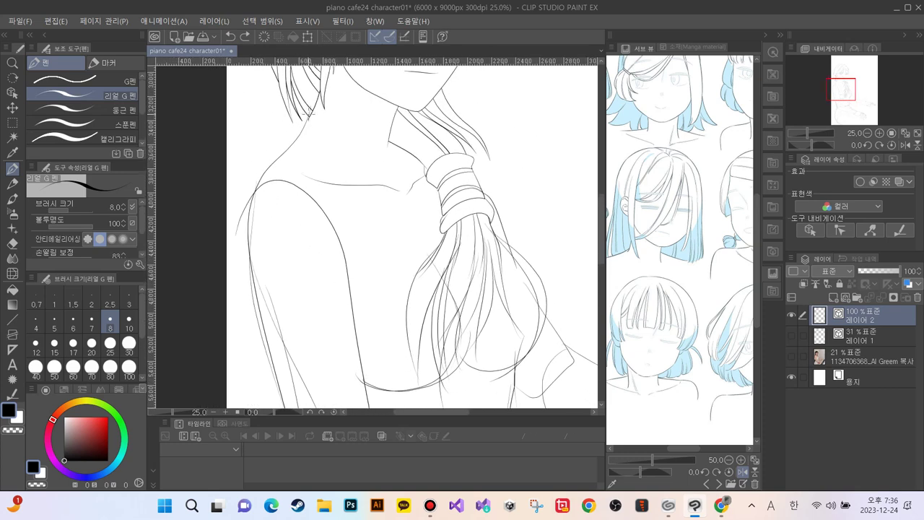
pyautogui.moveTo(307, 117)
pyautogui.mouseDown()
pyautogui.moveTo(240, 207)
pyautogui.moveTo(244, 292)
pyautogui.moveTo(273, 383)
pyautogui.mouseUp()
pyautogui.moveTo(273, 346); pyautogui.dragTo(268, 269)
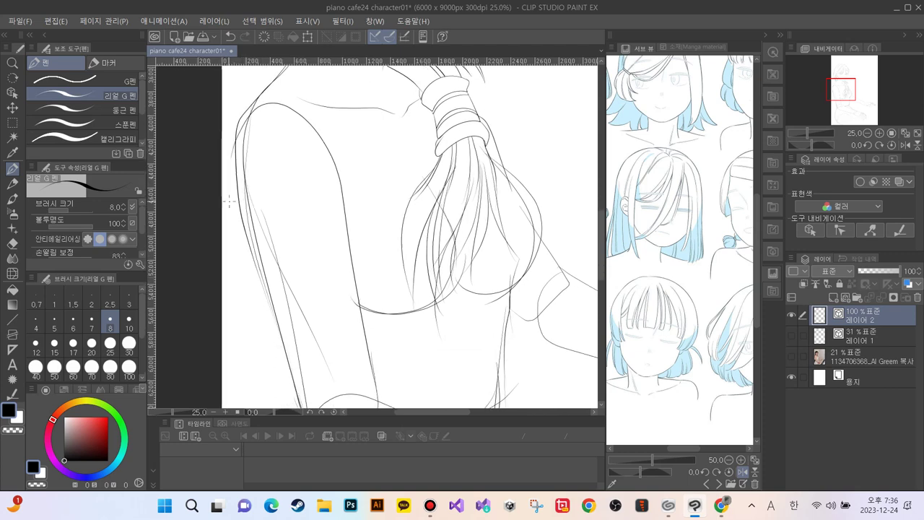
pyautogui.moveTo(241, 116)
pyautogui.mouseDown()
pyautogui.moveTo(235, 158)
pyautogui.moveTo(258, 272)
pyautogui.mouseUp()
pyautogui.moveTo(238, 185); pyautogui.dragTo(288, 369)
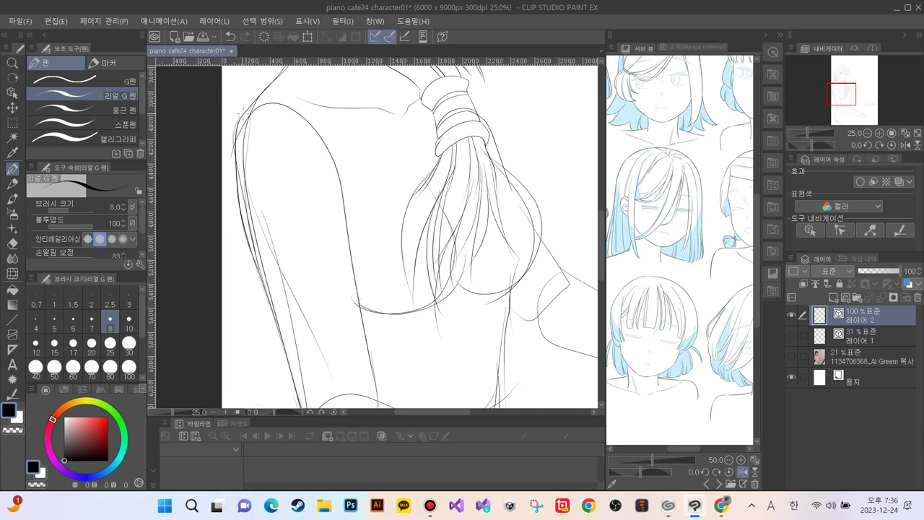
pyautogui.moveTo(237, 117); pyautogui.dragTo(285, 103)
# Step: Add strokes to the ponytail strands and reinforce the chest contours on both sides of them
pyautogui.moveTo(438, 182)
pyautogui.mouseDown()
pyautogui.moveTo(456, 239)
pyautogui.moveTo(455, 273)
pyautogui.mouseUp()
pyautogui.moveTo(464, 191)
pyautogui.mouseDown()
pyautogui.moveTo(453, 262)
pyautogui.moveTo(383, 308)
pyautogui.mouseUp()
pyautogui.moveTo(497, 155)
pyautogui.mouseDown()
pyautogui.moveTo(539, 225)
pyautogui.moveTo(519, 289)
pyautogui.moveTo(485, 305)
pyautogui.mouseUp()
pyautogui.moveTo(543, 241)
pyautogui.mouseDown()
pyautogui.moveTo(513, 289)
pyautogui.moveTo(490, 296)
pyautogui.mouseUp()
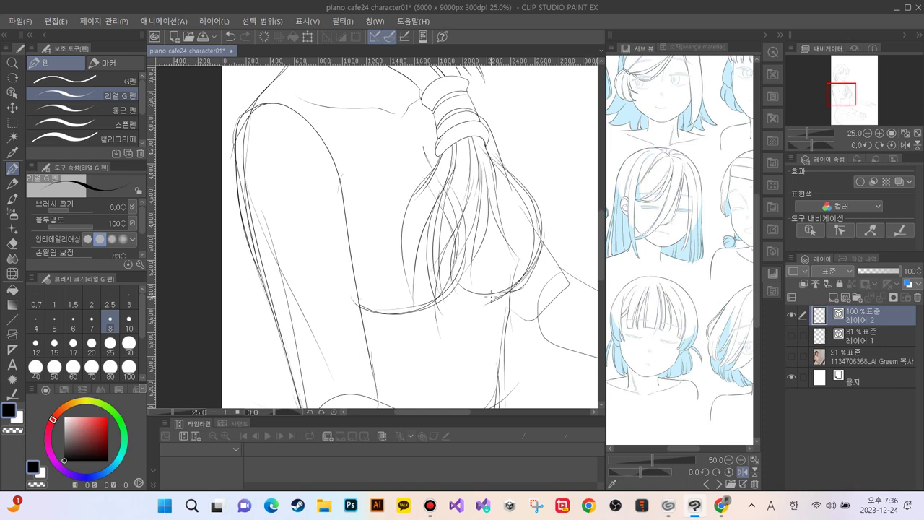
# Step: Mirror the canvas view horizontally and examine the figure's proportions at several magnifications
pyautogui.hotkey('ctrl', '-')
pyautogui.hotkey('ctrl', '-')
pyautogui.hotkey('ctrl', '+')
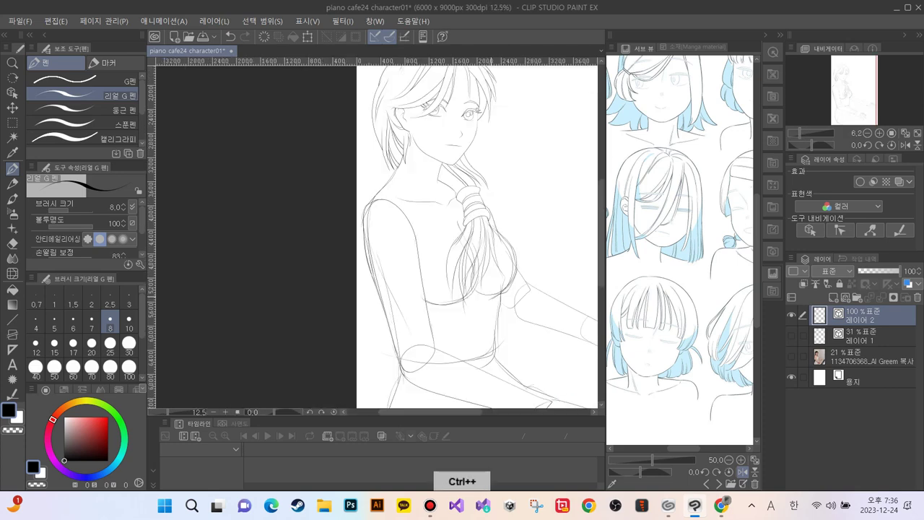
pyautogui.moveTo(395, 206); pyautogui.dragTo(327, 248)
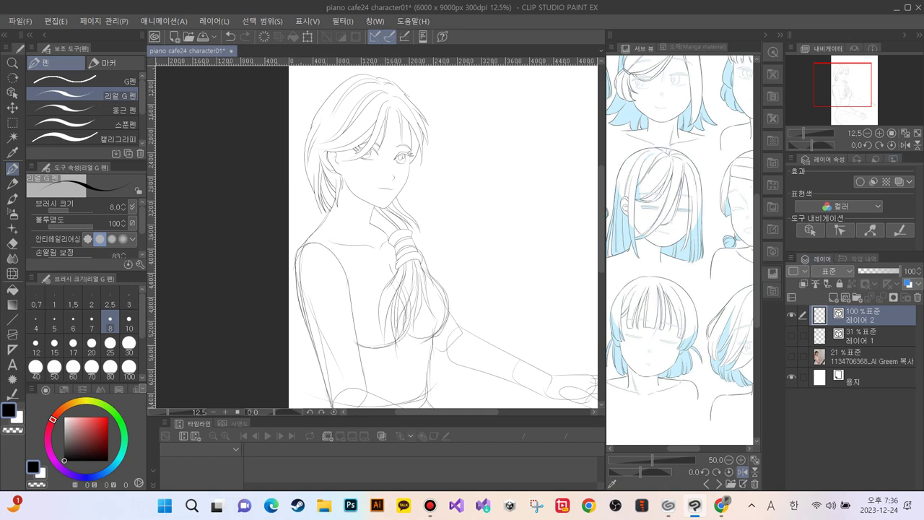
pyautogui.click(906, 145)
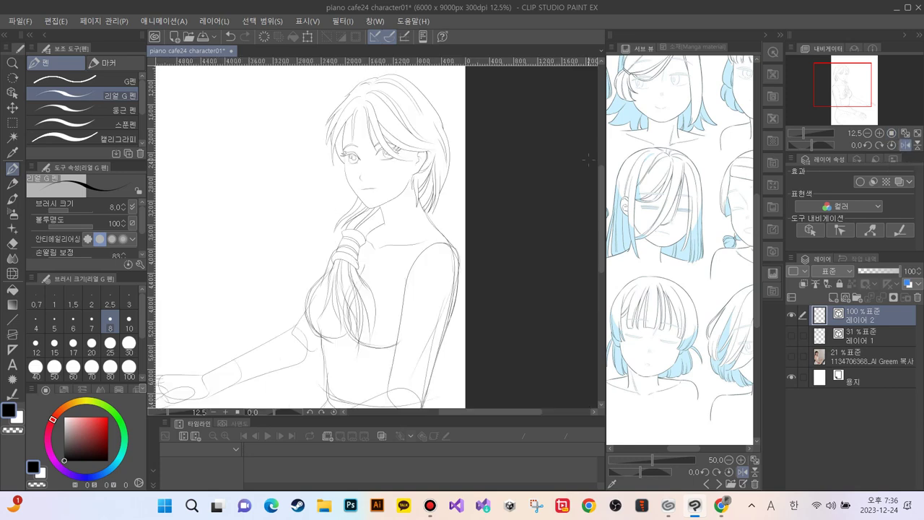
pyautogui.scroll(-2, 447, 208)
pyautogui.scroll(3, 448, 208)
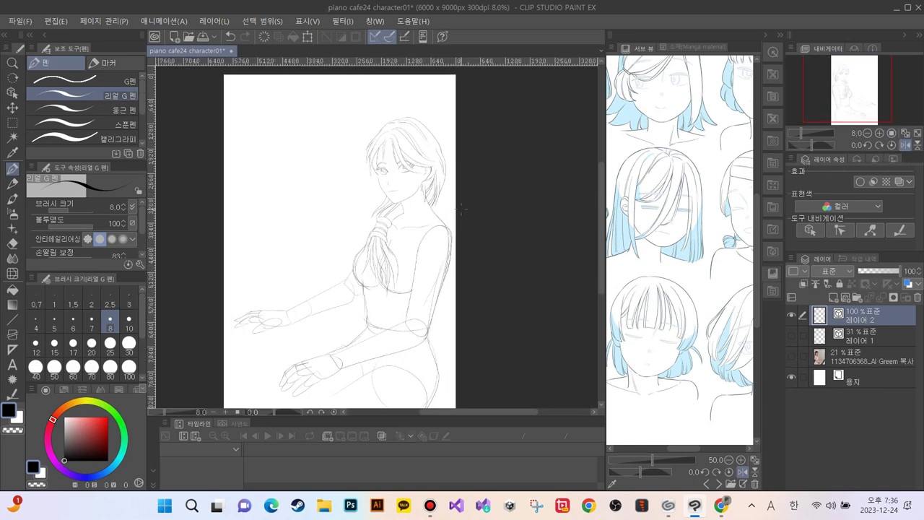
pyautogui.scroll(4, 461, 208)
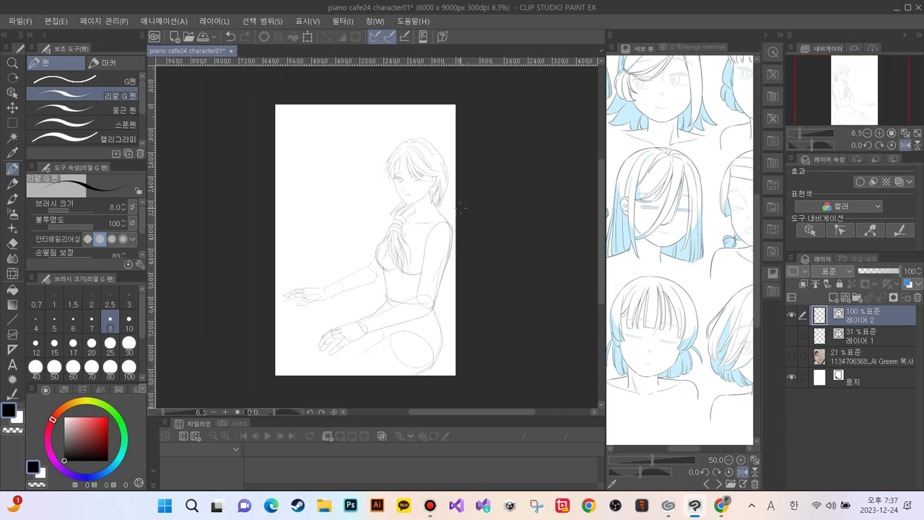
pyautogui.scroll(2, 461, 207)
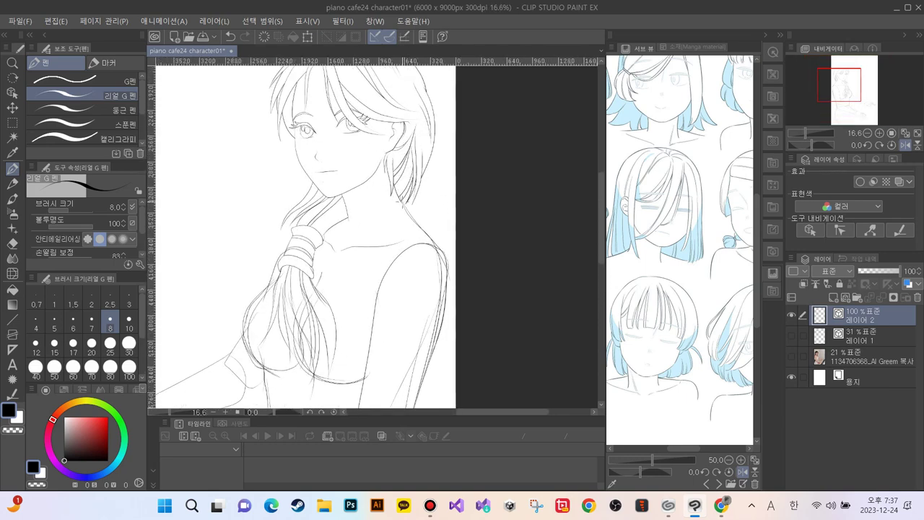
# Step: Sketch overlapping contour strokes along the near shoulder and outer upper arm, and add the neck muscle lines down to the collarbone
pyautogui.moveTo(424, 236)
pyautogui.mouseDown()
pyautogui.moveTo(450, 262)
pyautogui.moveTo(449, 296)
pyautogui.moveTo(453, 264)
pyautogui.moveTo(453, 287)
pyautogui.moveTo(435, 276)
pyautogui.moveTo(440, 246)
pyautogui.moveTo(453, 276)
pyautogui.moveTo(443, 328)
pyautogui.mouseUp()
pyautogui.moveTo(449, 270)
pyautogui.mouseDown()
pyautogui.moveTo(440, 348)
pyautogui.moveTo(446, 329)
pyautogui.moveTo(429, 380)
pyautogui.mouseUp()
pyautogui.moveTo(452, 299); pyautogui.dragTo(419, 402)
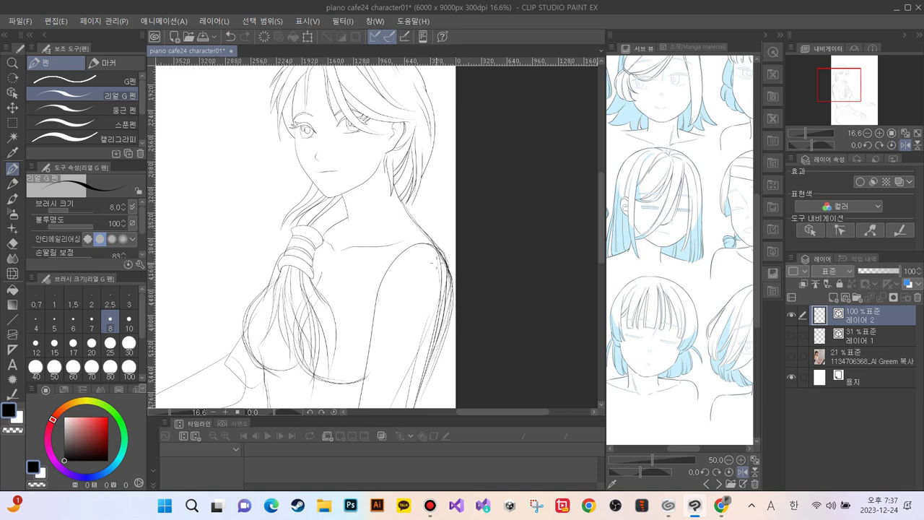
pyautogui.moveTo(440, 221)
pyautogui.mouseDown()
pyautogui.moveTo(451, 259)
pyautogui.moveTo(450, 370)
pyautogui.mouseUp()
pyautogui.moveTo(374, 187); pyautogui.dragTo(350, 239)
pyautogui.moveTo(344, 196); pyautogui.dragTo(344, 238)
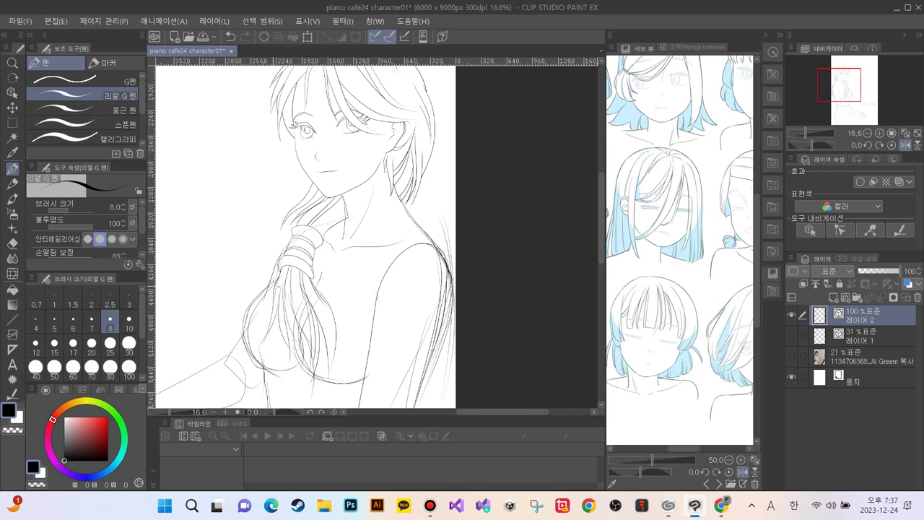
# Step: Reinforce the front waist contour from below the chest down to the lap above the near forearm
pyautogui.moveTo(254, 299); pyautogui.dragTo(282, 190)
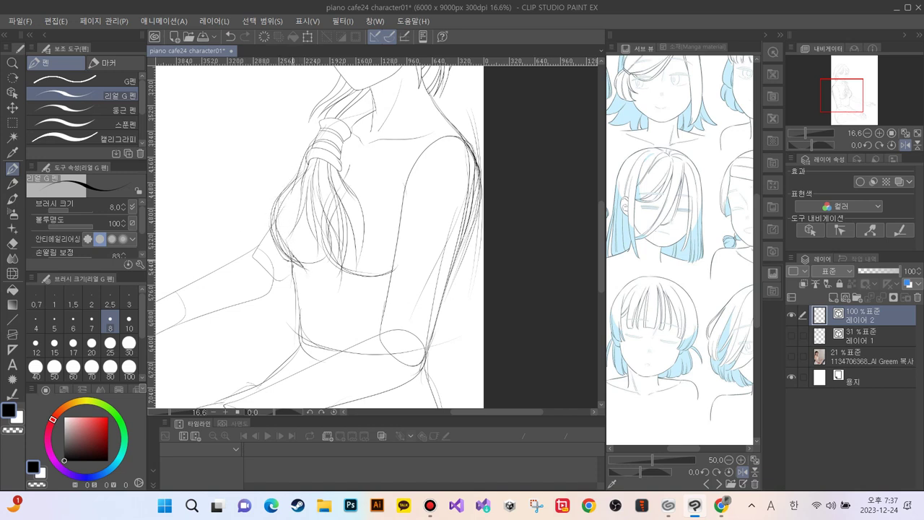
pyautogui.moveTo(296, 263); pyautogui.dragTo(301, 345)
pyautogui.moveTo(301, 306)
pyautogui.mouseDown()
pyautogui.moveTo(296, 360)
pyautogui.moveTo(283, 374)
pyautogui.mouseUp()
pyautogui.moveTo(298, 338)
pyautogui.mouseDown()
pyautogui.moveTo(278, 381)
pyautogui.moveTo(264, 384)
pyautogui.mouseUp()
# Step: Reinforce the lower-back and hip contour running down from behind the near elbow
pyautogui.moveTo(193, 346); pyautogui.dragTo(237, 242)
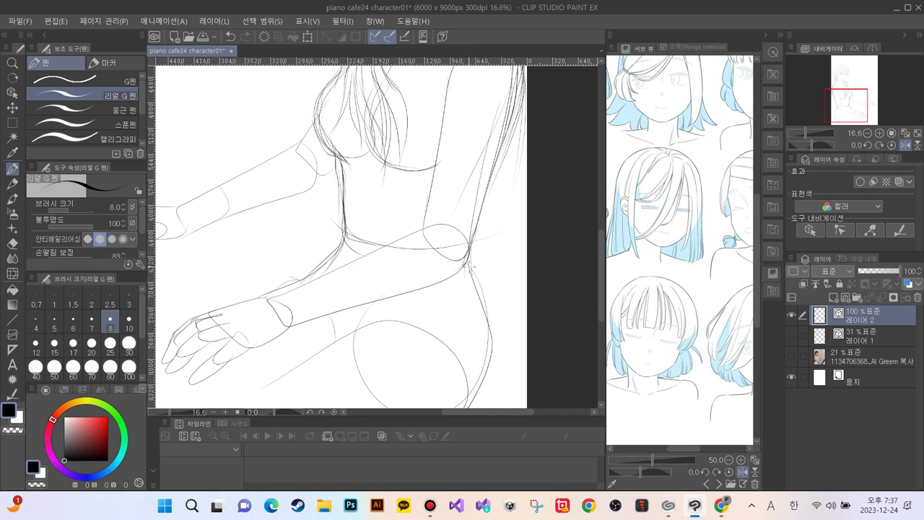
pyautogui.moveTo(469, 254)
pyautogui.mouseDown()
pyautogui.moveTo(473, 294)
pyautogui.moveTo(471, 264)
pyautogui.mouseUp()
pyautogui.moveTo(472, 262); pyautogui.dragTo(479, 296)
pyautogui.moveTo(482, 299); pyautogui.dragTo(491, 336)
pyautogui.moveTo(468, 263)
pyautogui.mouseDown()
pyautogui.moveTo(494, 335)
pyautogui.moveTo(490, 373)
pyautogui.moveTo(489, 300)
pyautogui.moveTo(479, 385)
pyautogui.mouseUp()
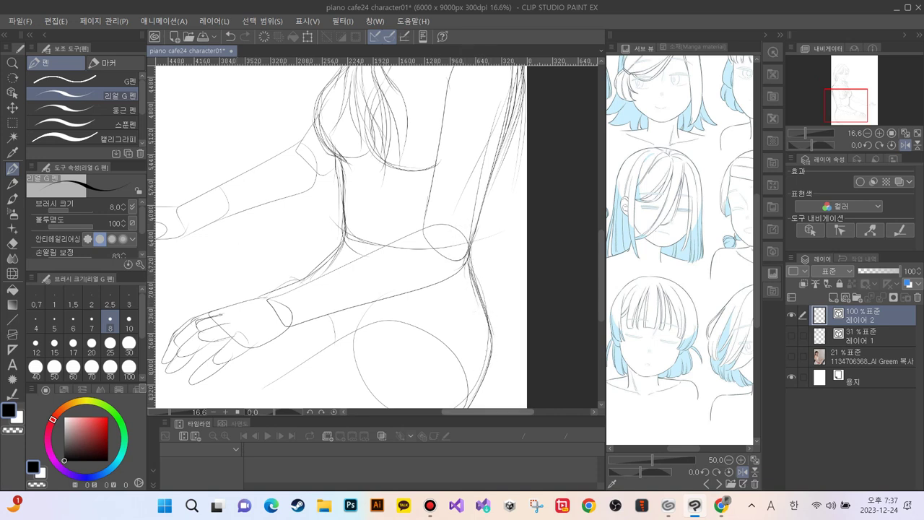
# Step: Review the mirrored figure's overall proportions and add a short curve at the far arm's elbow joint
pyautogui.hotkey('ctrl', '-')
pyautogui.hotkey('ctrl', '-')
pyautogui.hotkey('ctrl', '-')
pyautogui.hotkey('ctrl', '-')
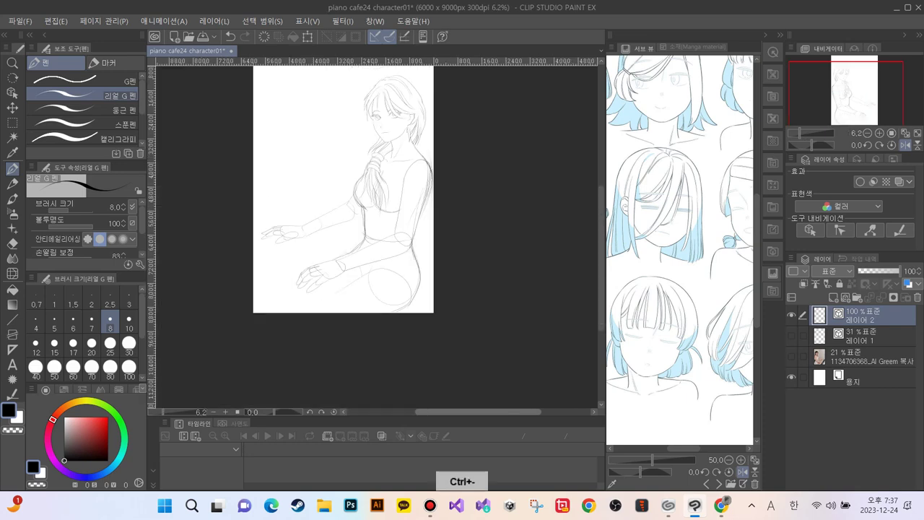
pyautogui.moveTo(335, 181); pyautogui.dragTo(338, 284)
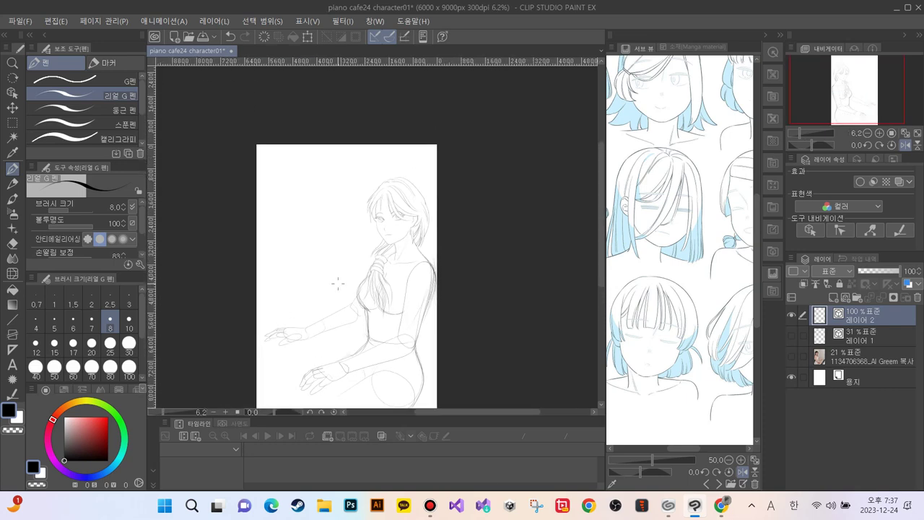
pyautogui.hotkey('ctrl', '+')
pyautogui.hotkey('ctrl', '+')
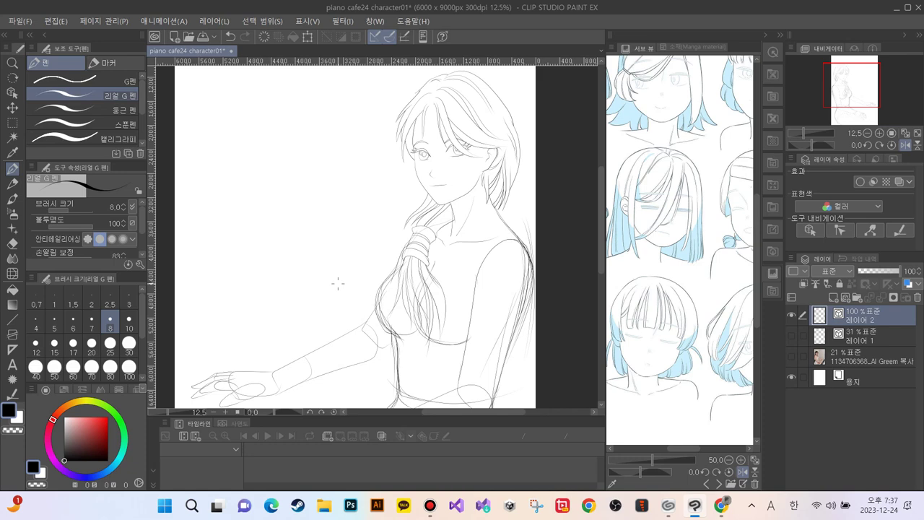
pyautogui.hotkey('ctrl', '-')
pyautogui.hotkey('ctrl', '-')
pyautogui.hotkey('ctrl', '-')
pyautogui.hotkey('ctrl', '+')
pyautogui.hotkey('ctrl', '+')
pyautogui.hotkey('ctrl', '+')
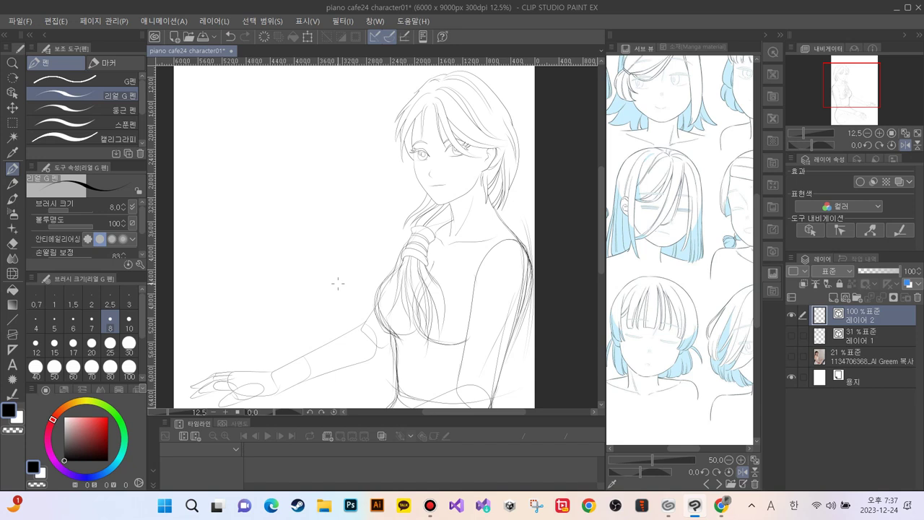
pyautogui.moveTo(374, 333); pyautogui.dragTo(379, 357)
# Step: Delete the hidden 31% opacity layer 레이어 1 and make the sketch layer 레이어 2 active again
pyautogui.click(867, 336)
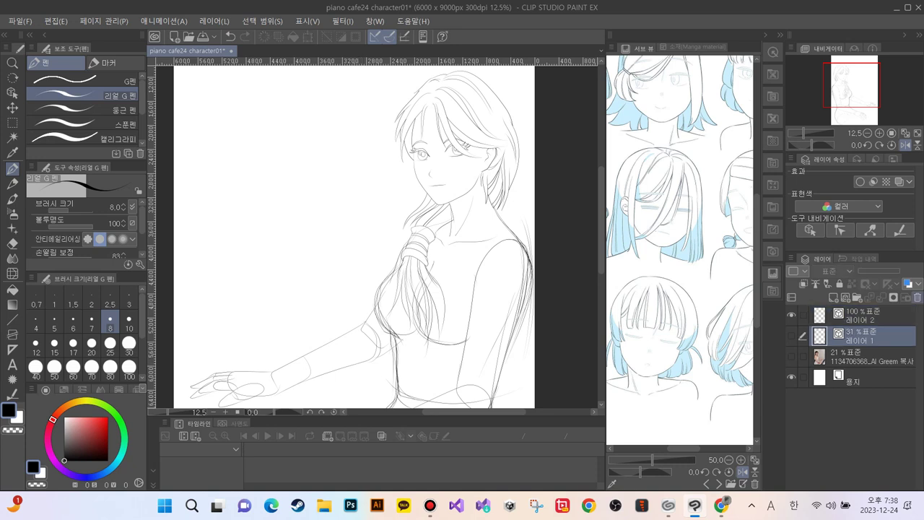
pyautogui.click(918, 298)
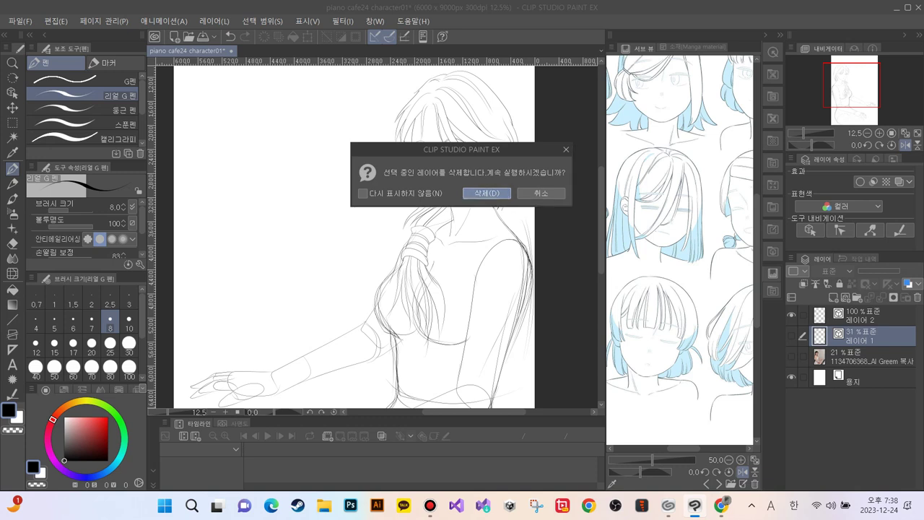
pyautogui.click(486, 193)
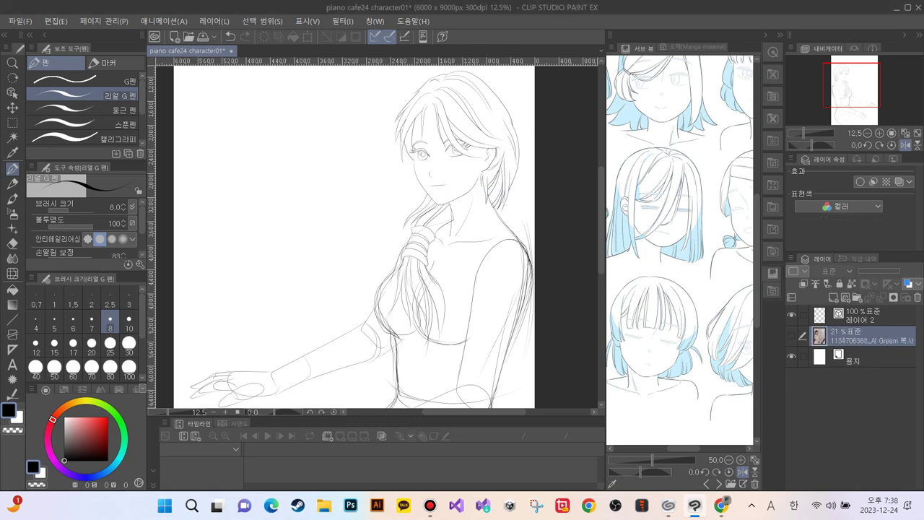
pyautogui.click(866, 316)
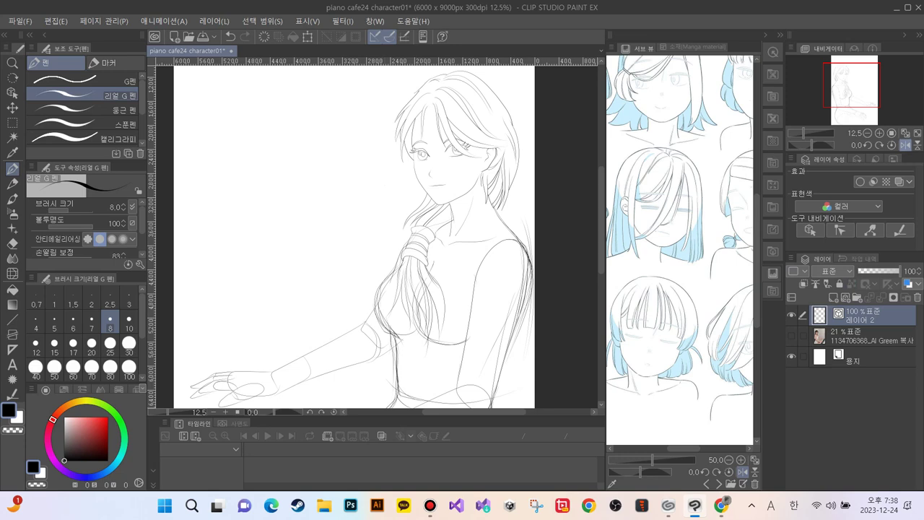
# Step: Turn off the mirrored canvas view and examine the face and hair line work up close
pyautogui.click(906, 144)
pyautogui.scroll(-2, 384, 207)
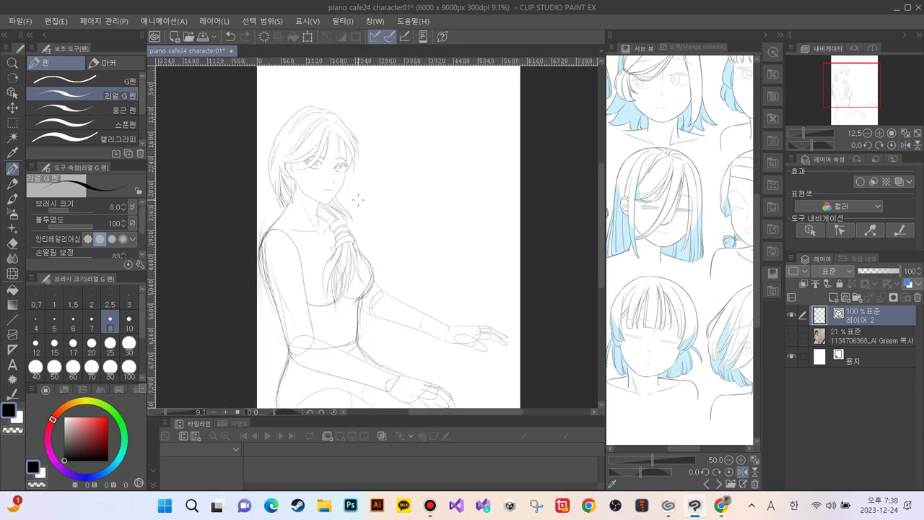
pyautogui.scroll(4, 353, 194)
pyautogui.scroll(1, 338, 177)
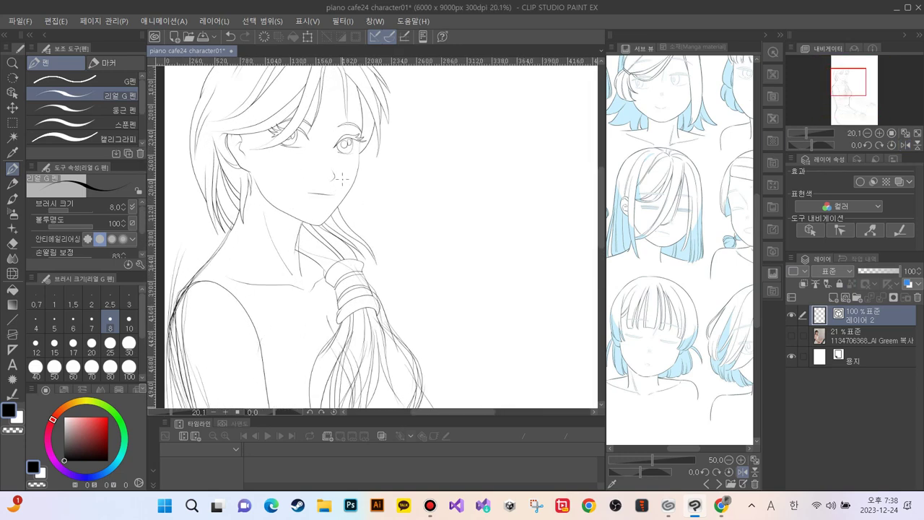
pyautogui.moveTo(305, 211)
pyautogui.mouseDown()
pyautogui.moveTo(365, 331)
pyautogui.moveTo(382, 340)
pyautogui.moveTo(366, 259)
pyautogui.moveTo(368, 276)
pyautogui.mouseUp()
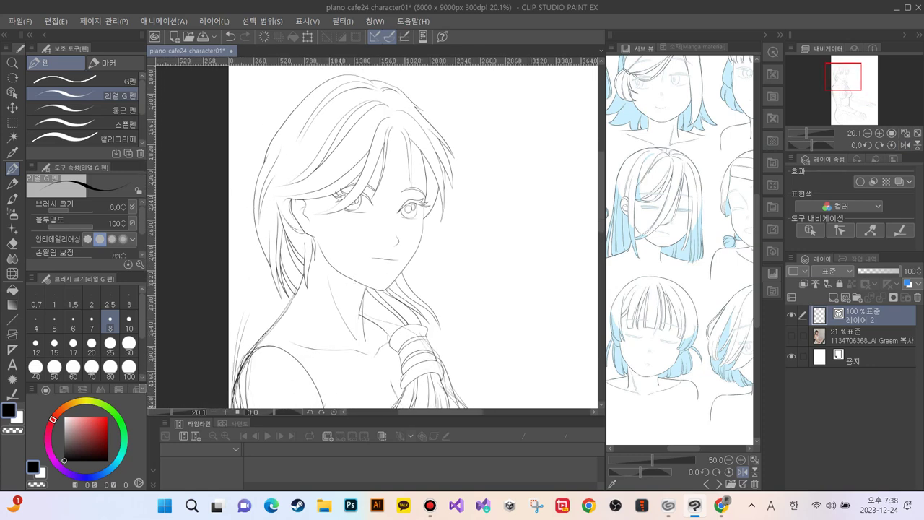
pyautogui.scroll(1, 393, 161)
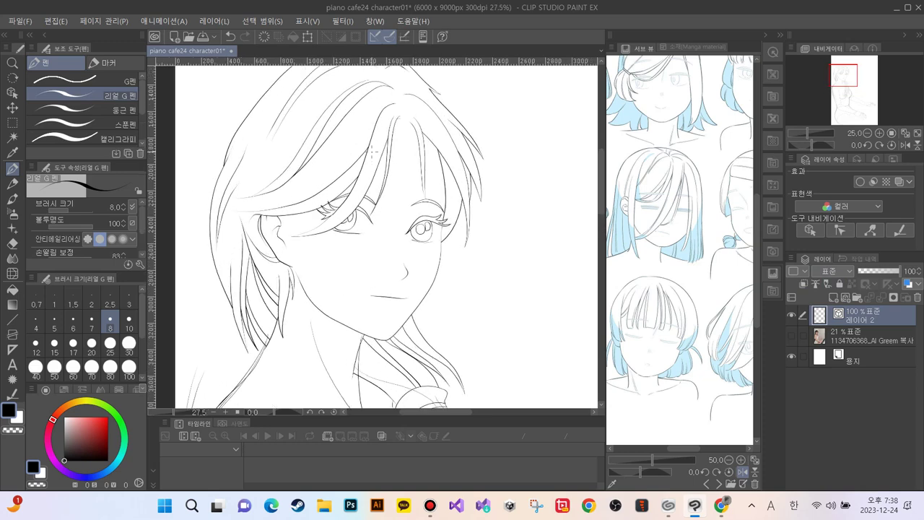
pyautogui.moveTo(318, 197)
pyautogui.mouseDown()
pyautogui.moveTo(353, 286)
pyautogui.moveTo(331, 227)
pyautogui.mouseUp()
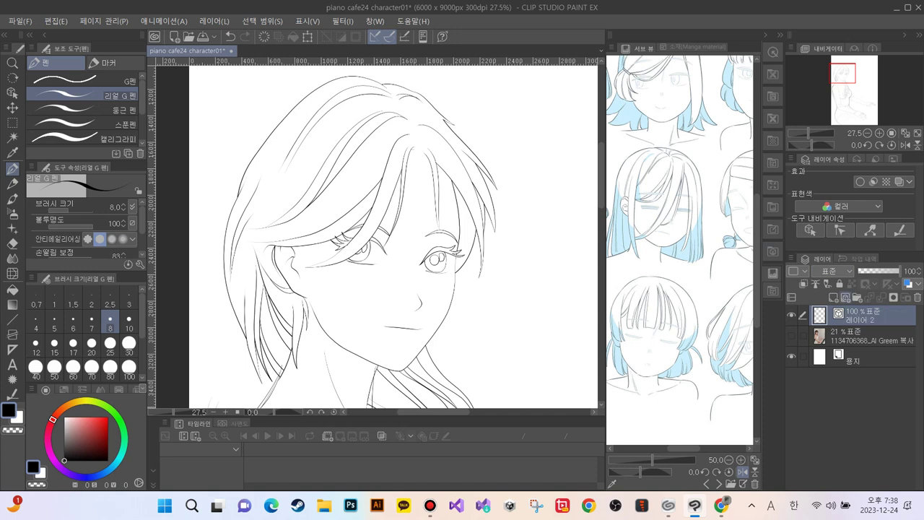
# Step: Add a new vector layer above the sketch layer 레이어 2, and lower the sketch layer's opacity to 33%
pyautogui.click(845, 297)
pyautogui.moveTo(870, 316); pyautogui.dragTo(870, 343)
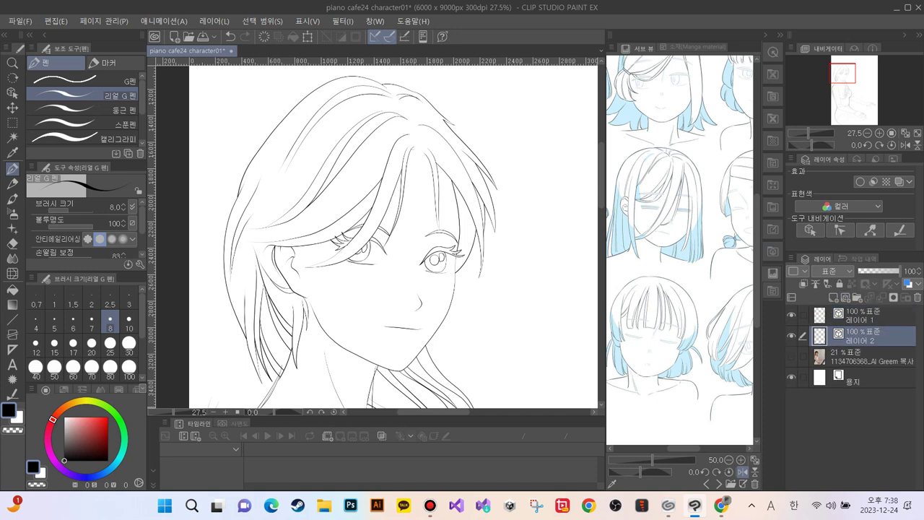
pyautogui.moveTo(899, 271); pyautogui.dragTo(878, 271)
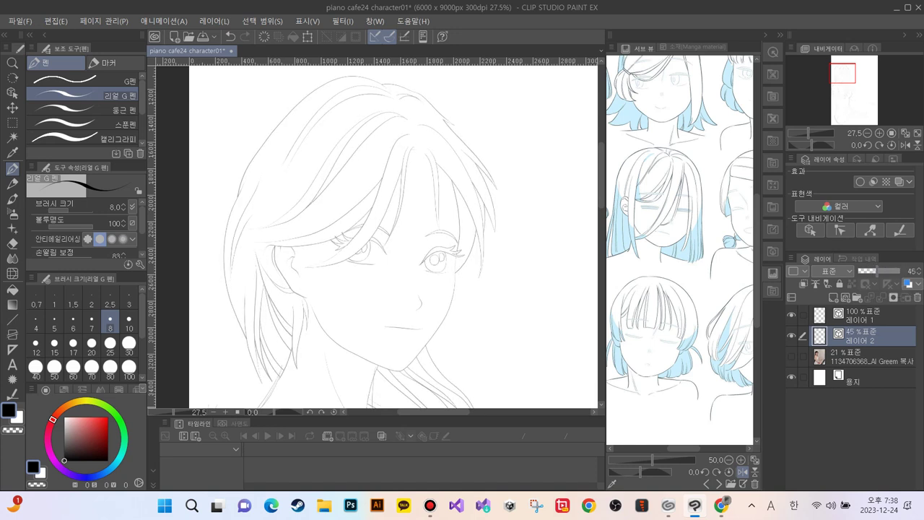
pyautogui.moveTo(879, 270)
pyautogui.mouseDown()
pyautogui.moveTo(889, 270)
pyautogui.moveTo(872, 270)
pyautogui.mouseUp()
pyautogui.scroll(-5, 381, 284)
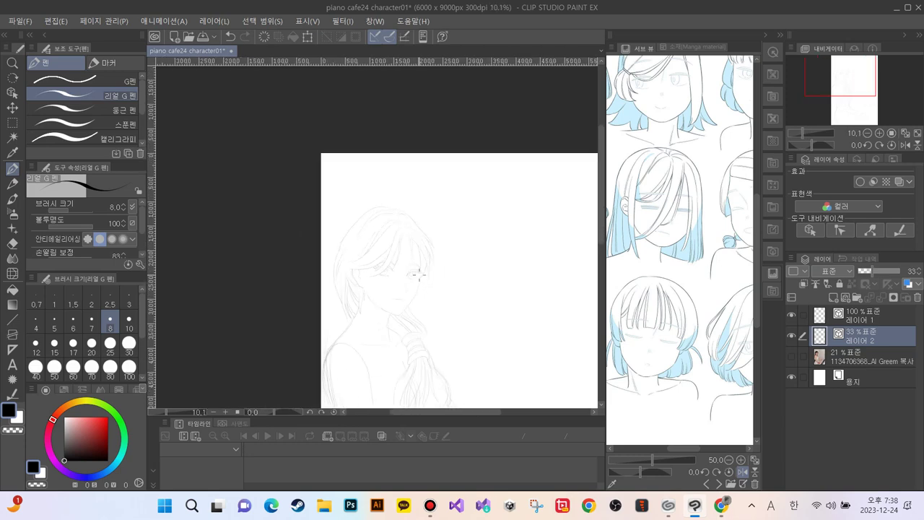
pyautogui.moveTo(340, 318); pyautogui.dragTo(310, 148)
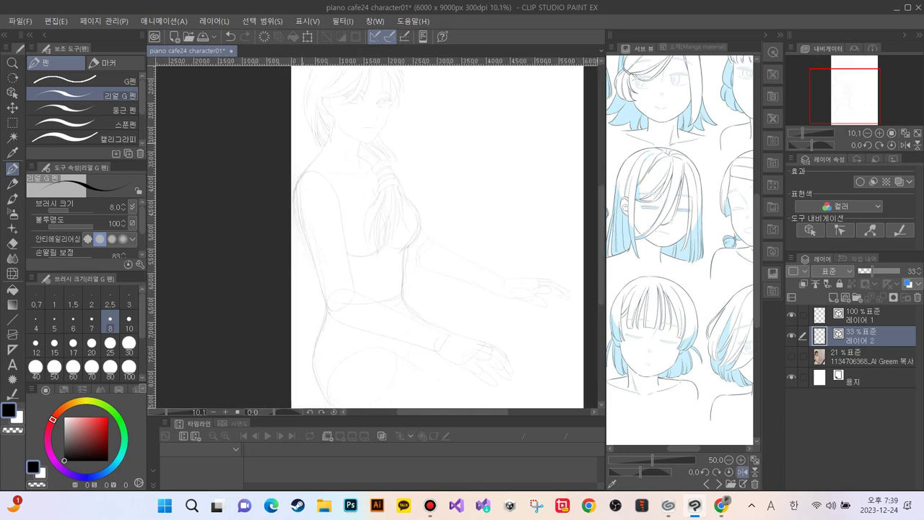
# Step: Set the real G-pen's brush size to 10 and make the empty vector layer 레이어 1 active for inking the head
pyautogui.moveTo(333, 289); pyautogui.dragTo(343, 384)
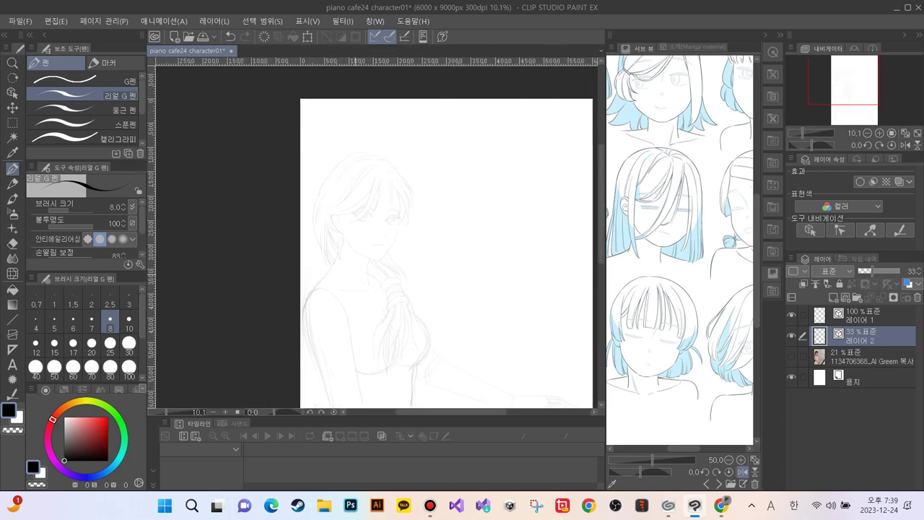
pyautogui.moveTo(349, 215); pyautogui.dragTo(314, 288)
pyautogui.hotkey('ctrl', '+')
pyautogui.hotkey('ctrl', '+')
pyautogui.hotkey('ctrl', '+')
pyautogui.hotkey('ctrl', '+')
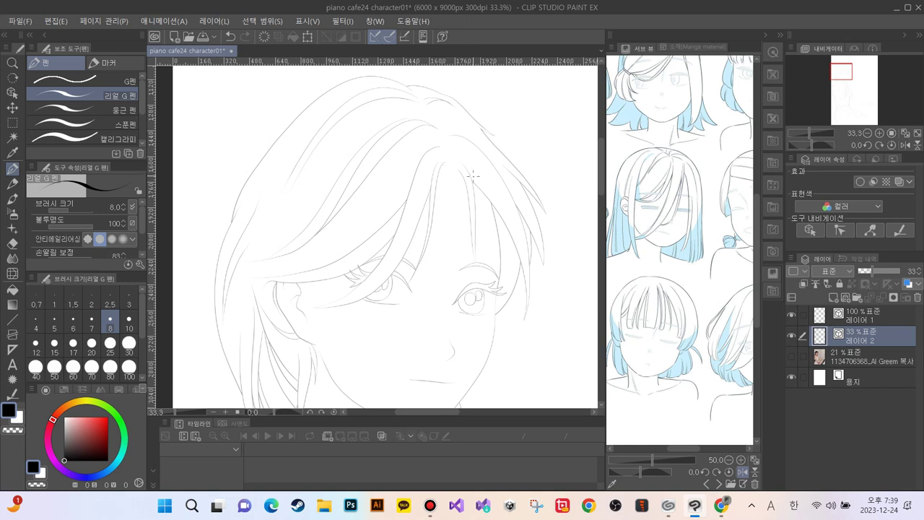
pyautogui.moveTo(468, 174)
pyautogui.mouseDown()
pyautogui.moveTo(492, 219)
pyautogui.moveTo(508, 293)
pyautogui.moveTo(505, 336)
pyautogui.mouseUp()
pyautogui.hotkey('ctrl', 'z')
pyautogui.click(128, 318)
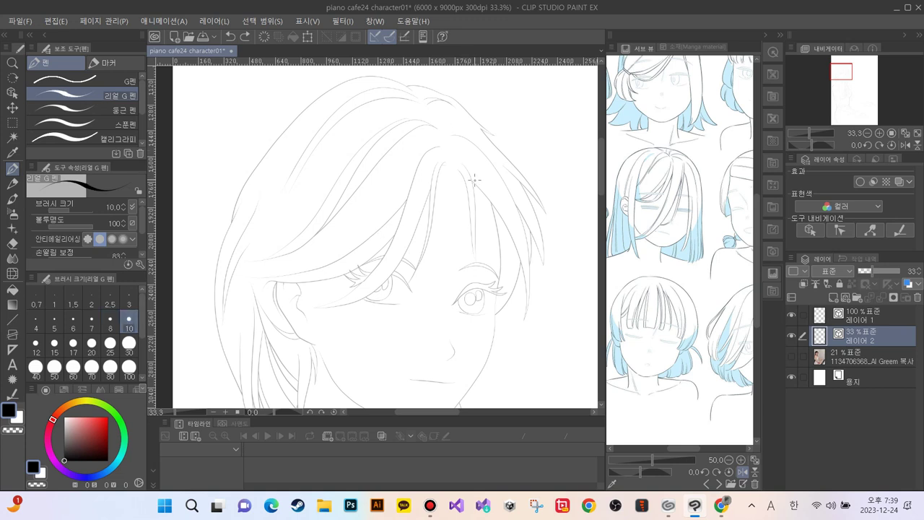
pyautogui.moveTo(474, 179)
pyautogui.mouseDown()
pyautogui.moveTo(508, 290)
pyautogui.moveTo(514, 376)
pyautogui.mouseUp()
pyautogui.hotkey('ctrl', 'z')
pyautogui.click(863, 317)
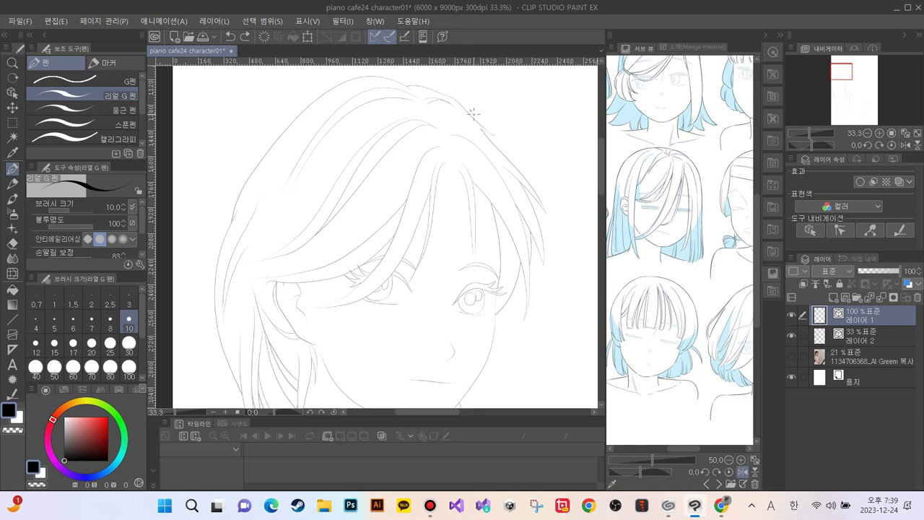
# Step: Ink the hair outline on the far side of the face, from the crown down to a flicked-out tip
pyautogui.moveTo(471, 111)
pyautogui.mouseDown()
pyautogui.moveTo(526, 202)
pyautogui.moveTo(558, 354)
pyautogui.mouseUp()
pyautogui.moveTo(527, 266); pyautogui.dragTo(560, 356)
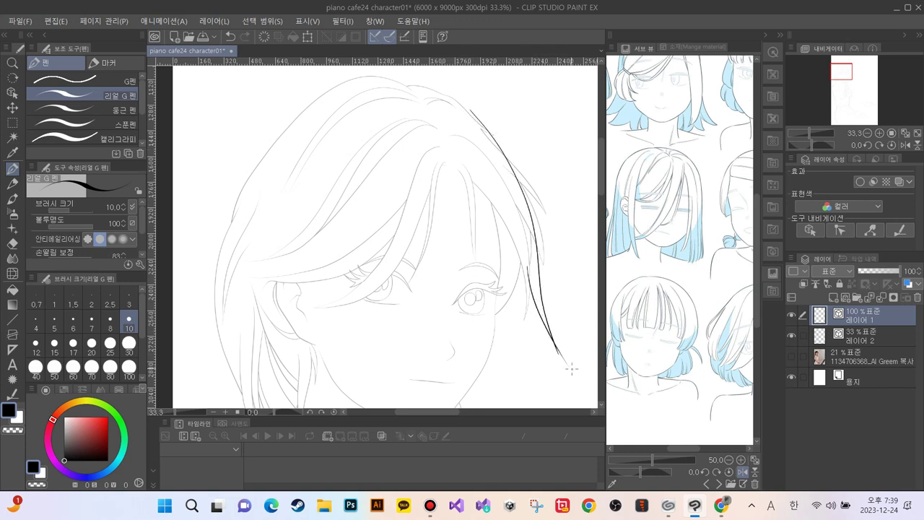
pyautogui.moveTo(524, 249)
pyautogui.mouseDown()
pyautogui.moveTo(518, 330)
pyautogui.moveTo(483, 366)
pyautogui.mouseUp()
pyautogui.moveTo(511, 155)
pyautogui.mouseDown()
pyautogui.moveTo(468, 106)
pyautogui.moveTo(416, 79)
pyautogui.moveTo(388, 82)
pyautogui.mouseUp()
pyautogui.hotkey('ctrl', 'z')
pyautogui.scroll(3, 392, 265)
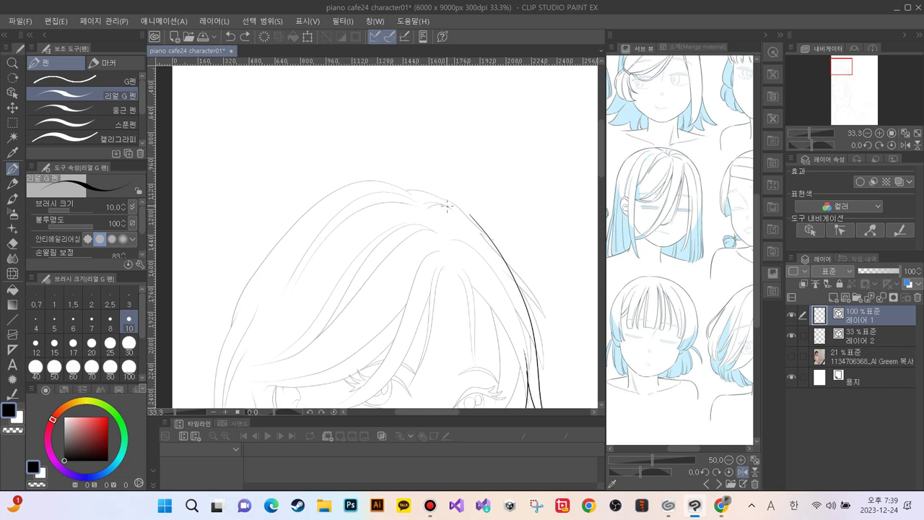
pyautogui.moveTo(473, 218)
pyautogui.mouseDown()
pyautogui.moveTo(426, 192)
pyautogui.moveTo(381, 184)
pyautogui.mouseUp()
pyautogui.hotkey('ctrl', '-')
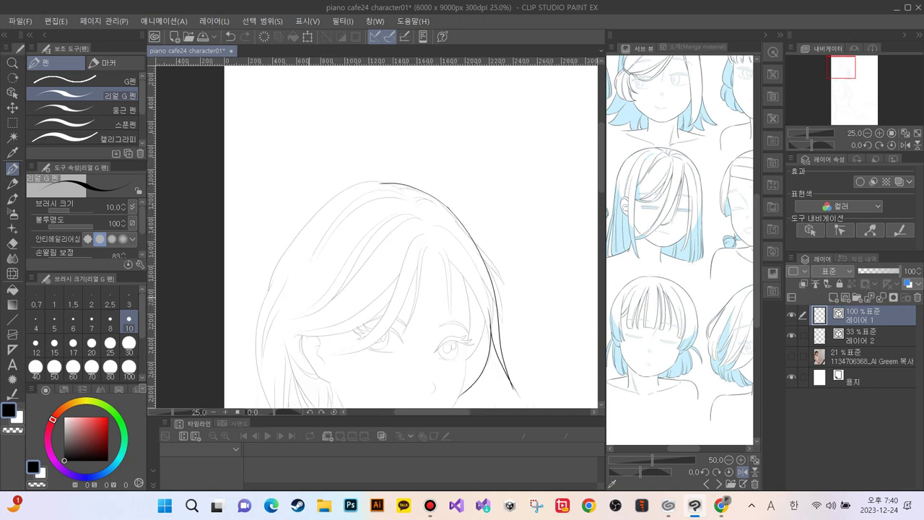
# Step: Ink short strands around the parting and two long strands sweeping from the crown toward the ear side
pyautogui.moveTo(305, 293); pyautogui.dragTo(339, 244)
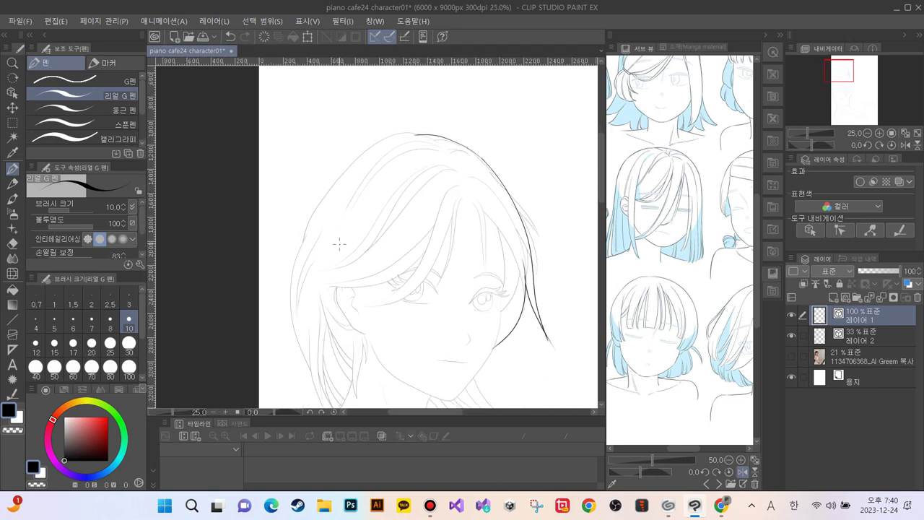
pyautogui.moveTo(459, 160)
pyautogui.mouseDown()
pyautogui.moveTo(494, 185)
pyautogui.moveTo(522, 252)
pyautogui.mouseUp()
pyautogui.hotkey('ctrl', 'z')
pyautogui.moveTo(467, 165)
pyautogui.mouseDown()
pyautogui.moveTo(490, 182)
pyautogui.moveTo(507, 209)
pyautogui.mouseUp()
pyautogui.moveTo(474, 161)
pyautogui.mouseDown()
pyautogui.moveTo(511, 210)
pyautogui.moveTo(525, 249)
pyautogui.mouseUp()
pyautogui.hotkey('ctrl', 'z')
pyautogui.moveTo(521, 249); pyautogui.dragTo(438, 137)
pyautogui.moveTo(433, 136)
pyautogui.mouseDown()
pyautogui.moveTo(406, 152)
pyautogui.moveTo(324, 231)
pyautogui.mouseUp()
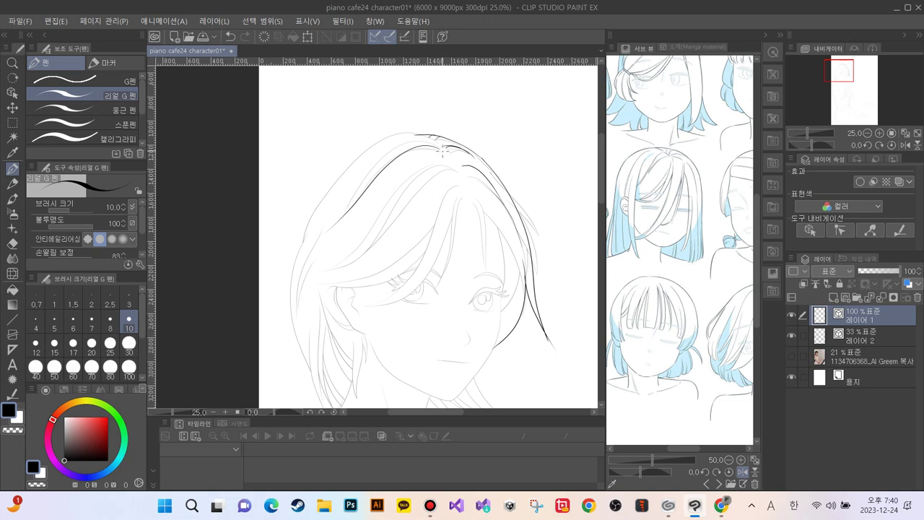
pyautogui.moveTo(440, 148)
pyautogui.mouseDown()
pyautogui.moveTo(388, 151)
pyautogui.moveTo(337, 221)
pyautogui.moveTo(300, 244)
pyautogui.mouseUp()
# Step: Ink the outer hair contour from the crown around the back of the head, slightly outside the sketch, down to neck level
pyautogui.moveTo(428, 134)
pyautogui.mouseDown()
pyautogui.moveTo(357, 143)
pyautogui.moveTo(292, 233)
pyautogui.moveTo(277, 262)
pyautogui.moveTo(272, 309)
pyautogui.moveTo(289, 351)
pyautogui.mouseUp()
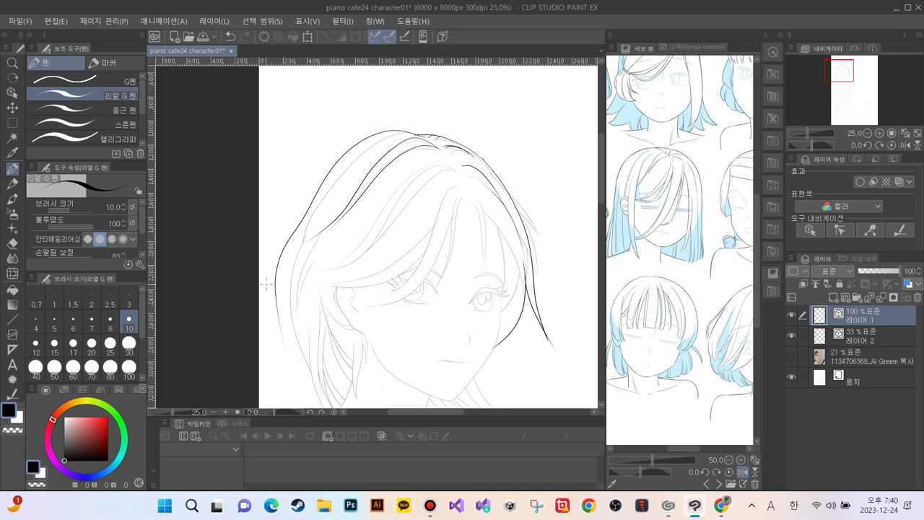
pyautogui.hotkey('ctrl', 'z')
pyautogui.moveTo(418, 133)
pyautogui.mouseDown()
pyautogui.moveTo(336, 158)
pyautogui.moveTo(282, 250)
pyautogui.moveTo(276, 278)
pyautogui.moveTo(310, 385)
pyautogui.mouseUp()
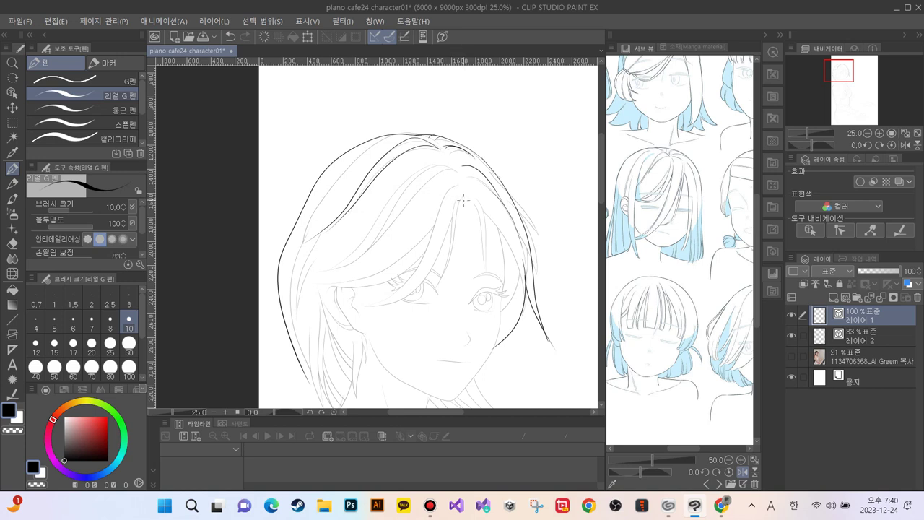
# Step: Ink the side-swept bangs over the near eye and the strands curling around the ear
pyautogui.moveTo(462, 199)
pyautogui.mouseDown()
pyautogui.moveTo(437, 289)
pyautogui.moveTo(445, 229)
pyautogui.moveTo(433, 298)
pyautogui.mouseUp()
pyautogui.moveTo(453, 215)
pyautogui.mouseDown()
pyautogui.moveTo(417, 284)
pyautogui.moveTo(374, 312)
pyautogui.mouseUp()
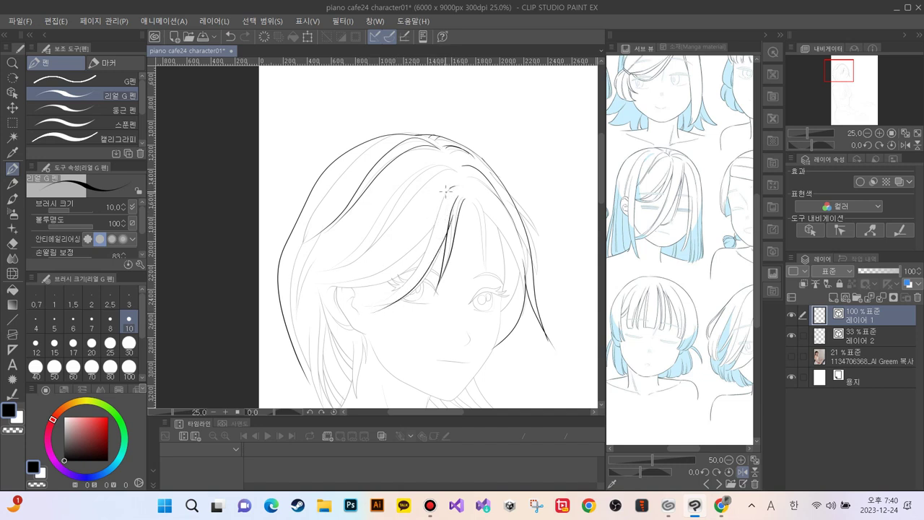
pyautogui.moveTo(446, 189)
pyautogui.mouseDown()
pyautogui.moveTo(409, 272)
pyautogui.moveTo(369, 314)
pyautogui.mouseUp()
pyautogui.moveTo(430, 250)
pyautogui.mouseDown()
pyautogui.moveTo(381, 292)
pyautogui.moveTo(359, 294)
pyautogui.mouseUp()
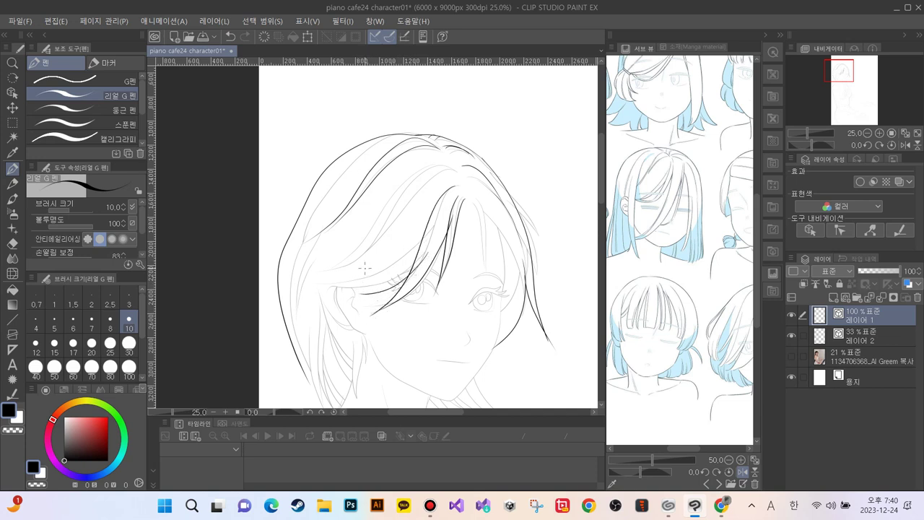
pyautogui.moveTo(411, 230)
pyautogui.mouseDown()
pyautogui.moveTo(359, 295)
pyautogui.moveTo(372, 282)
pyautogui.moveTo(322, 293)
pyautogui.moveTo(319, 327)
pyautogui.moveTo(333, 351)
pyautogui.mouseUp()
pyautogui.moveTo(333, 287)
pyautogui.mouseDown()
pyautogui.moveTo(335, 331)
pyautogui.moveTo(354, 356)
pyautogui.mouseUp()
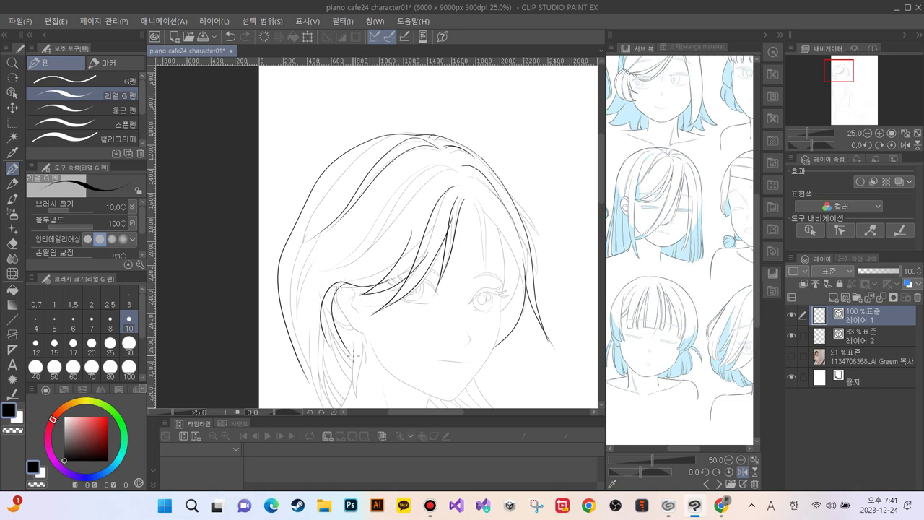
# Step: Ink long inner strands from the parting down the ear side to the lower back tips of the hair
pyautogui.moveTo(453, 165)
pyautogui.mouseDown()
pyautogui.moveTo(428, 168)
pyautogui.moveTo(367, 232)
pyautogui.moveTo(301, 271)
pyautogui.moveTo(296, 324)
pyautogui.mouseUp()
pyautogui.moveTo(306, 355); pyautogui.dragTo(311, 367)
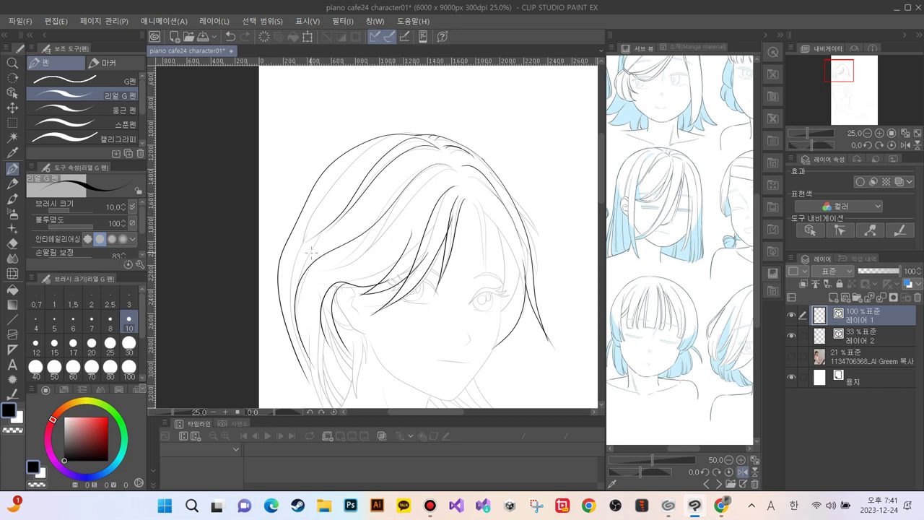
pyautogui.moveTo(408, 176)
pyautogui.mouseDown()
pyautogui.moveTo(286, 293)
pyautogui.moveTo(308, 397)
pyautogui.moveTo(276, 326)
pyautogui.mouseUp()
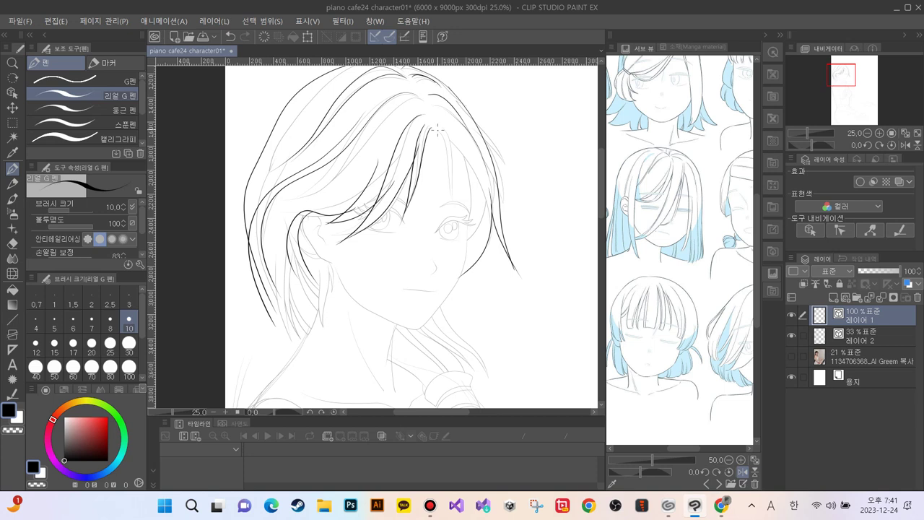
# Step: Ink the bang strands falling from the parting to beside the far eye
pyautogui.moveTo(438, 130); pyautogui.dragTo(478, 221)
pyautogui.moveTo(440, 129)
pyautogui.mouseDown()
pyautogui.moveTo(466, 167)
pyautogui.moveTo(478, 225)
pyautogui.mouseUp()
pyautogui.moveTo(449, 143)
pyautogui.mouseDown()
pyautogui.moveTo(470, 181)
pyautogui.moveTo(482, 233)
pyautogui.mouseUp()
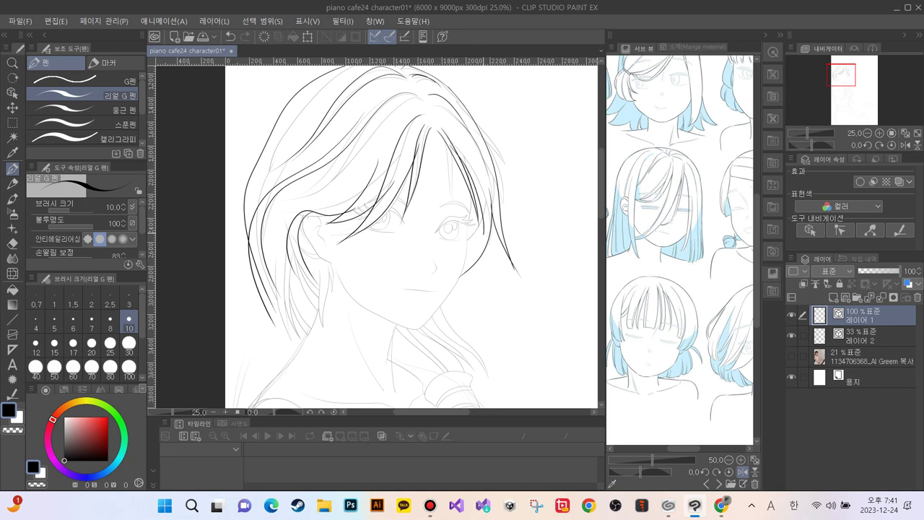
pyautogui.hotkey('ctrl', 'z')
pyautogui.moveTo(453, 148)
pyautogui.mouseDown()
pyautogui.moveTo(475, 196)
pyautogui.moveTo(478, 248)
pyautogui.moveTo(466, 264)
pyautogui.mouseUp()
pyautogui.hotkey('ctrl', 'z')
# Step: Add a short strand beside the far eye and erase the inward-curving strand next to the cheek with the vector eraser
pyautogui.hotkey('ctrl', '+')
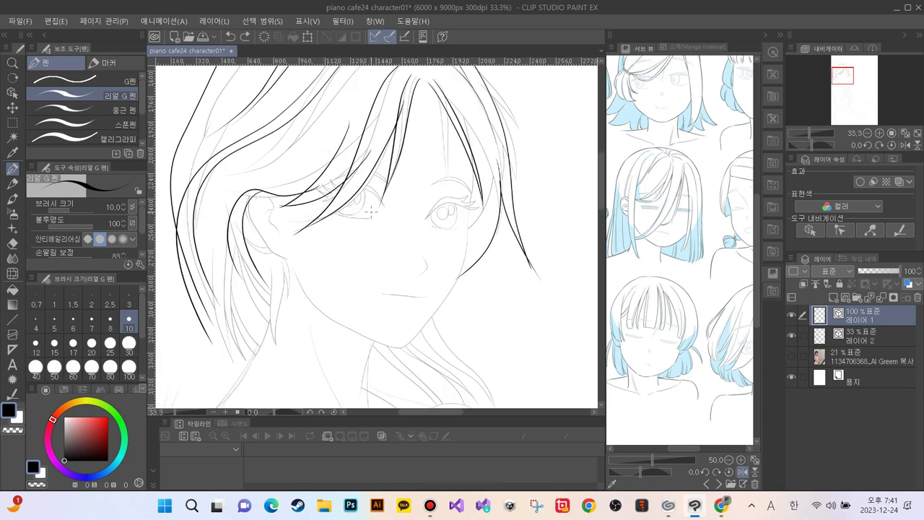
pyautogui.moveTo(371, 212); pyautogui.dragTo(378, 231)
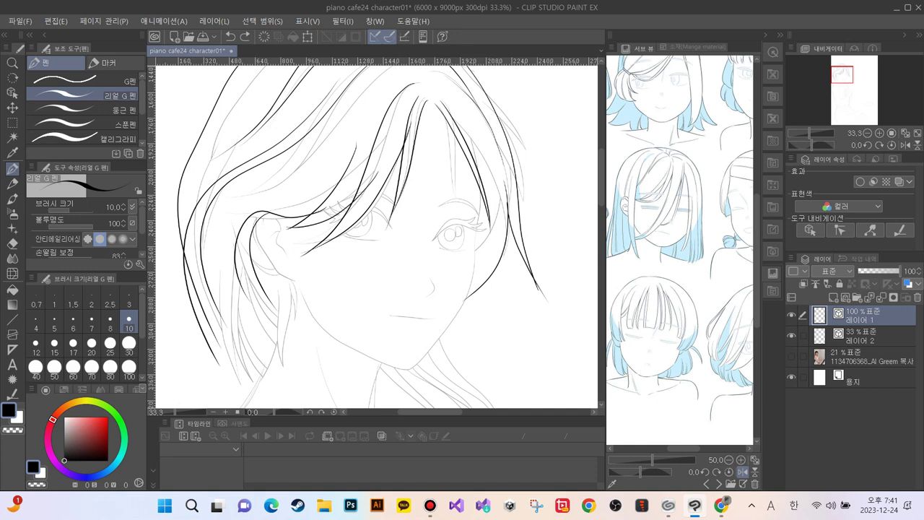
pyautogui.moveTo(485, 139); pyautogui.dragTo(501, 216)
pyautogui.press('e')
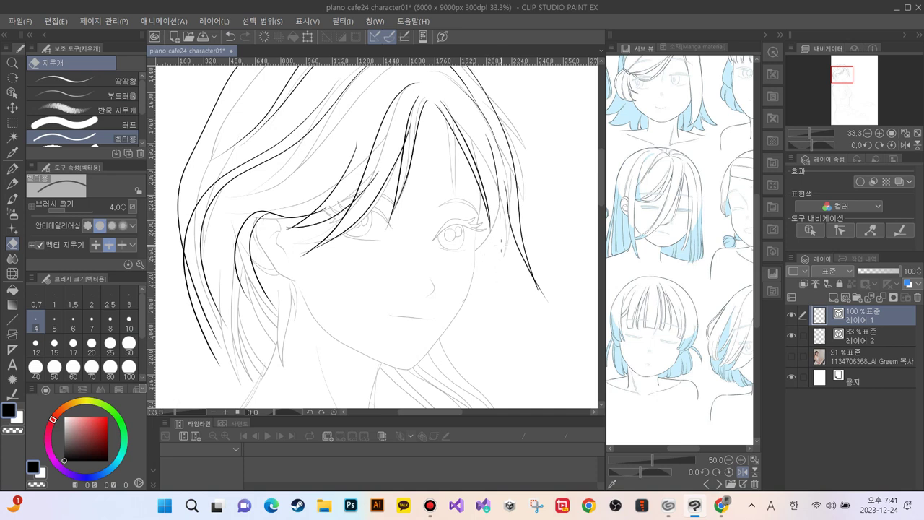
pyautogui.press('p')
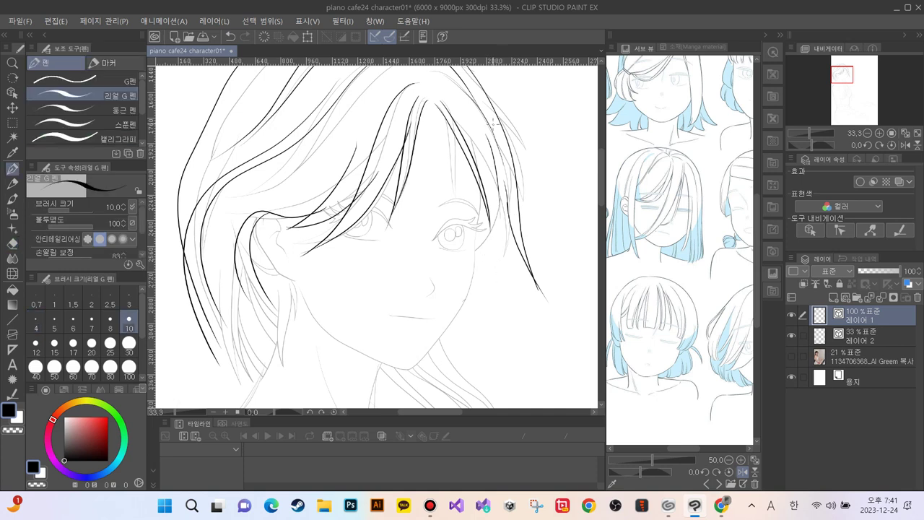
# Step: Ink the long straight outer edge of the side lock beside the far cheek, ending in a pointed tip near the raised hand
pyautogui.moveTo(511, 198); pyautogui.dragTo(513, 333)
pyautogui.moveTo(505, 254); pyautogui.dragTo(518, 368)
pyautogui.moveTo(503, 242); pyautogui.dragTo(505, 377)
pyautogui.hotkey('ctrl', '-')
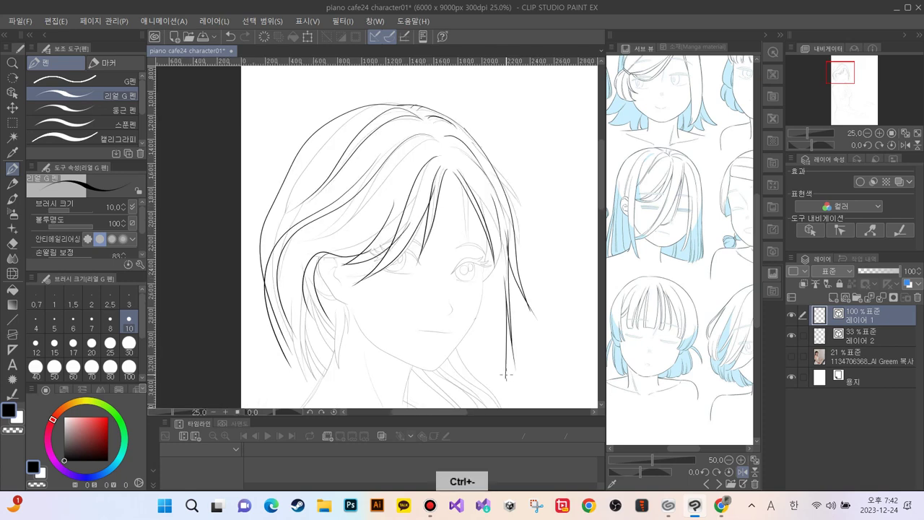
pyautogui.moveTo(412, 342); pyautogui.dragTo(401, 254)
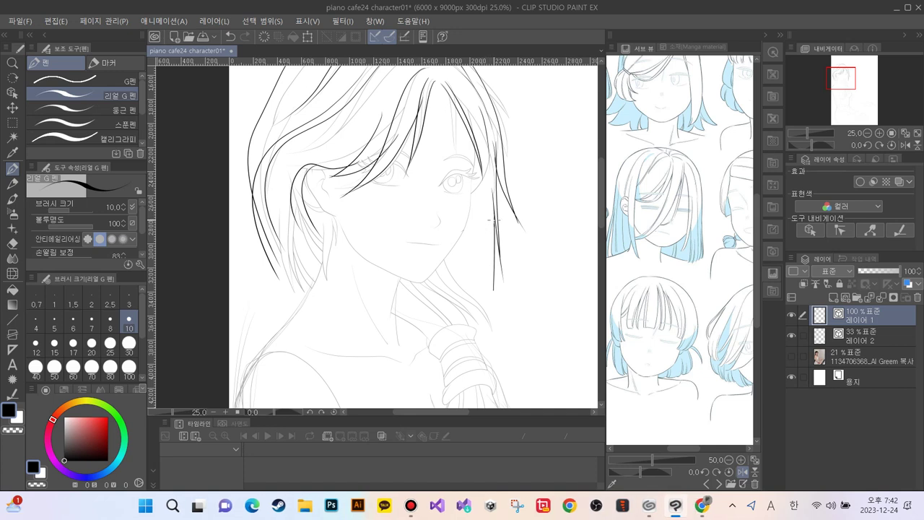
pyautogui.hotkey('ctrl', 'z')
pyautogui.moveTo(495, 228); pyautogui.dragTo(515, 323)
pyautogui.hotkey('ctrl', 'z')
pyautogui.moveTo(494, 217); pyautogui.dragTo(495, 330)
pyautogui.moveTo(481, 201); pyautogui.dragTo(492, 351)
pyautogui.hotkey('ctrl', 'z')
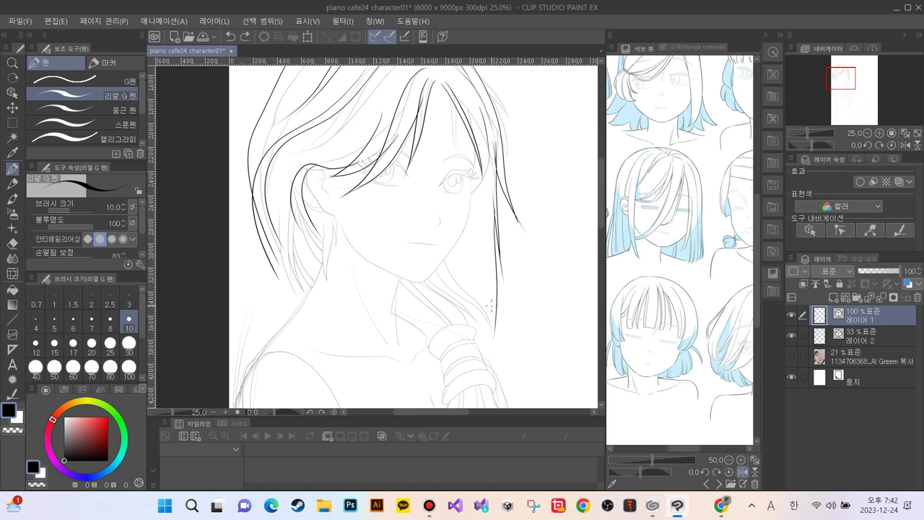
pyautogui.moveTo(491, 292); pyautogui.dragTo(491, 341)
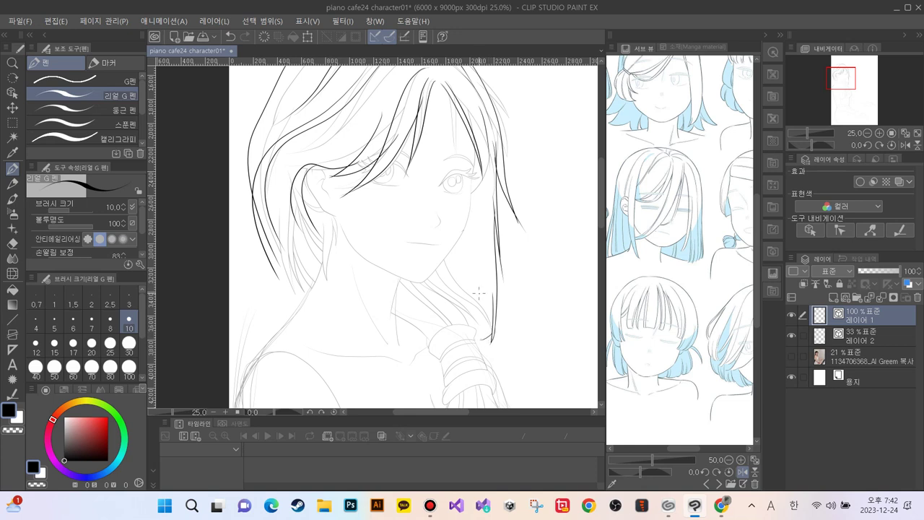
# Step: Ink the inner strands and the blunt lower edge of the long side lock beside the far cheek
pyautogui.moveTo(481, 216); pyautogui.dragTo(478, 339)
pyautogui.moveTo(477, 189)
pyautogui.mouseDown()
pyautogui.moveTo(458, 333)
pyautogui.moveTo(473, 337)
pyautogui.mouseUp()
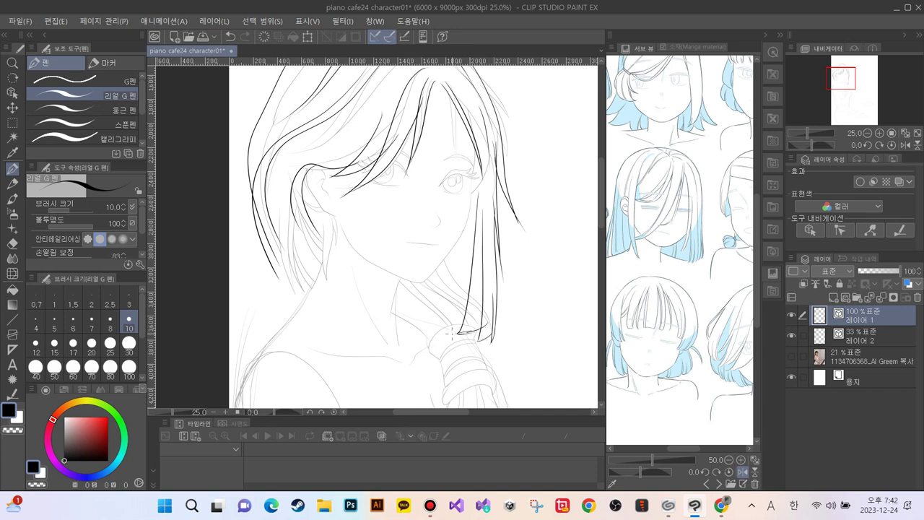
pyautogui.hotkey('ctrl', 'z')
pyautogui.hotkey('ctrl', 'z')
pyautogui.hotkey('ctrl', 'z')
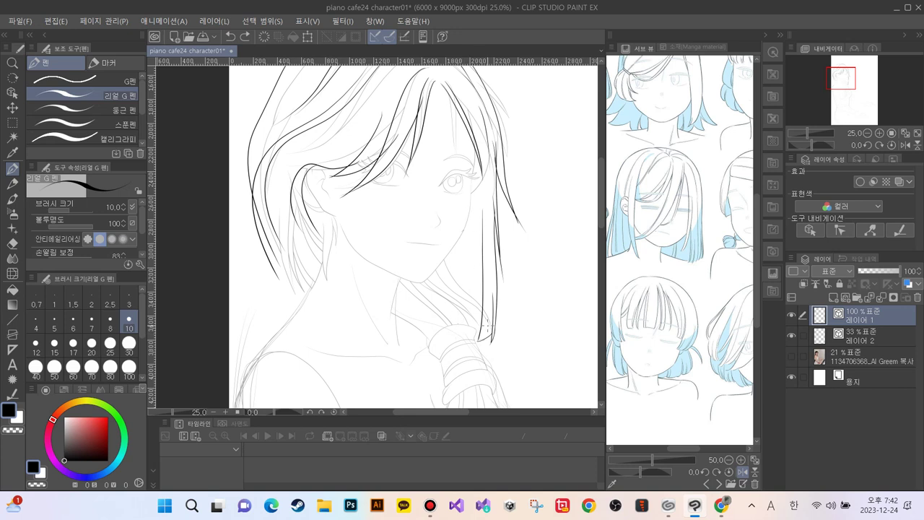
pyautogui.moveTo(485, 327)
pyautogui.mouseDown()
pyautogui.moveTo(456, 331)
pyautogui.moveTo(477, 197)
pyautogui.mouseUp()
pyautogui.moveTo(476, 244); pyautogui.dragTo(473, 314)
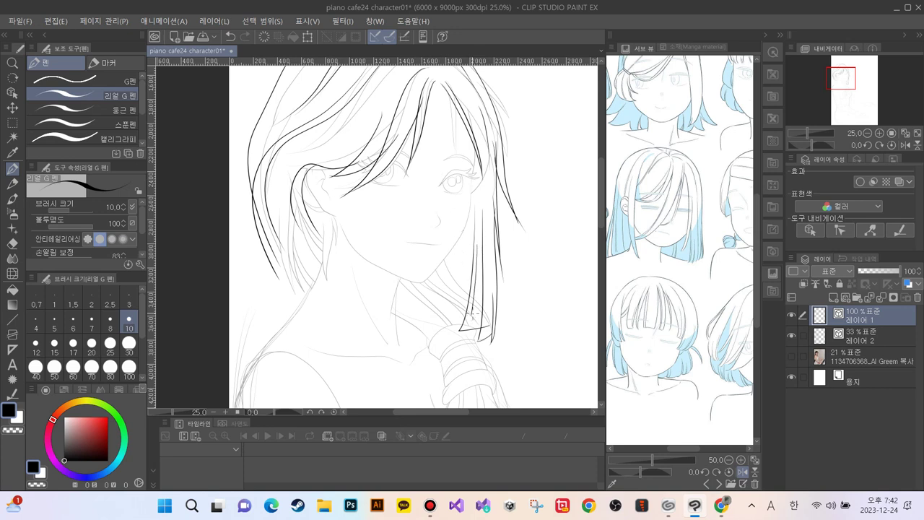
pyautogui.hotkey('ctrl', 'z')
pyautogui.moveTo(474, 270); pyautogui.dragTo(473, 272)
# Step: Ink the face contour from the far temple down the cheek and around the chin to the near lower jaw
pyautogui.moveTo(473, 160)
pyautogui.mouseDown()
pyautogui.moveTo(465, 228)
pyautogui.moveTo(426, 282)
pyautogui.moveTo(369, 262)
pyautogui.moveTo(342, 231)
pyautogui.mouseUp()
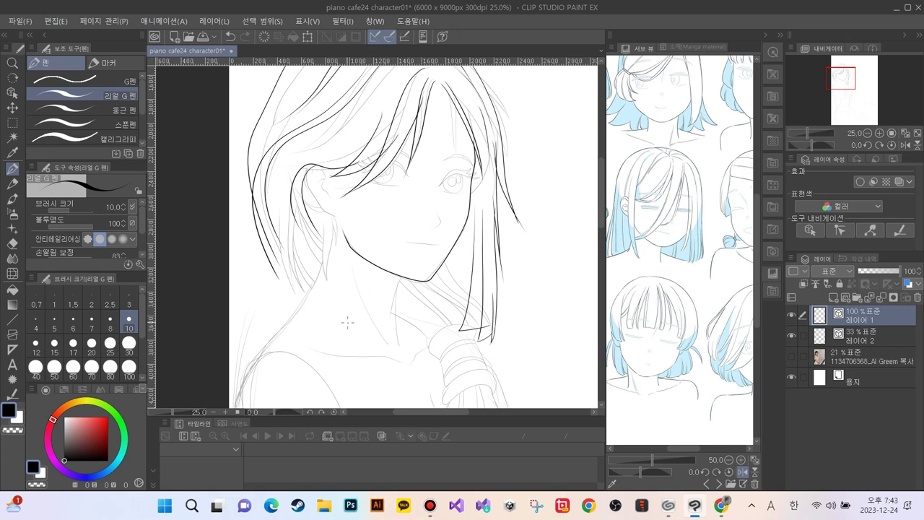
pyautogui.hotkey('ctrl', 'z')
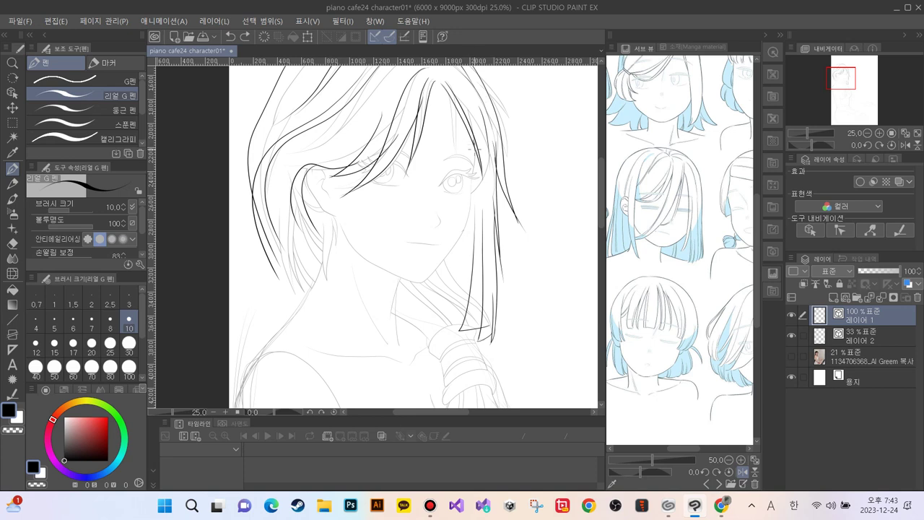
pyautogui.moveTo(475, 147)
pyautogui.mouseDown()
pyautogui.moveTo(463, 231)
pyautogui.moveTo(410, 290)
pyautogui.moveTo(348, 254)
pyautogui.moveTo(330, 216)
pyautogui.mouseUp()
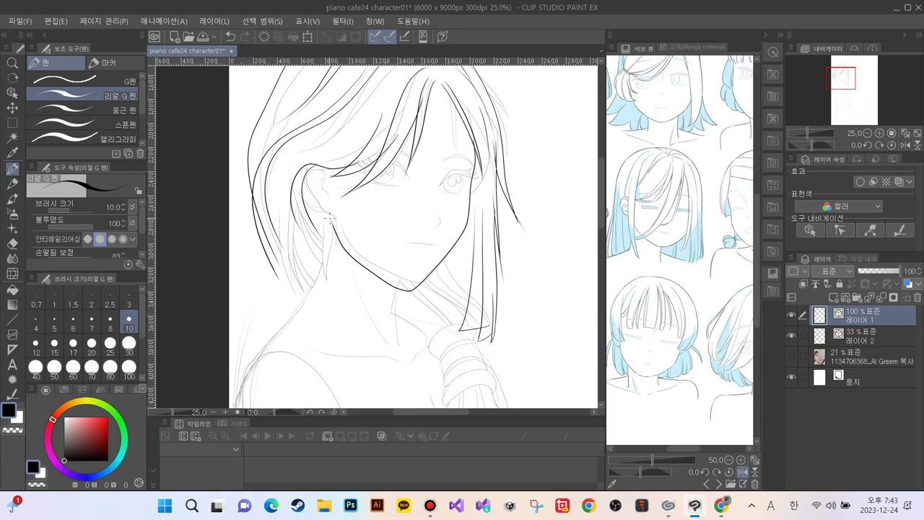
pyautogui.hotkey('ctrl', 'z')
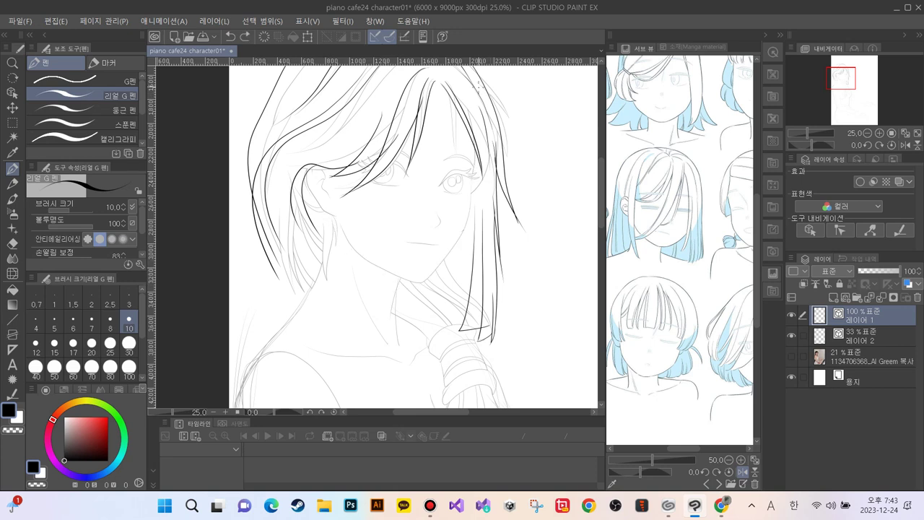
pyautogui.moveTo(473, 152)
pyautogui.mouseDown()
pyautogui.moveTo(467, 226)
pyautogui.moveTo(423, 278)
pyautogui.moveTo(408, 283)
pyautogui.moveTo(353, 254)
pyautogui.moveTo(335, 216)
pyautogui.mouseUp()
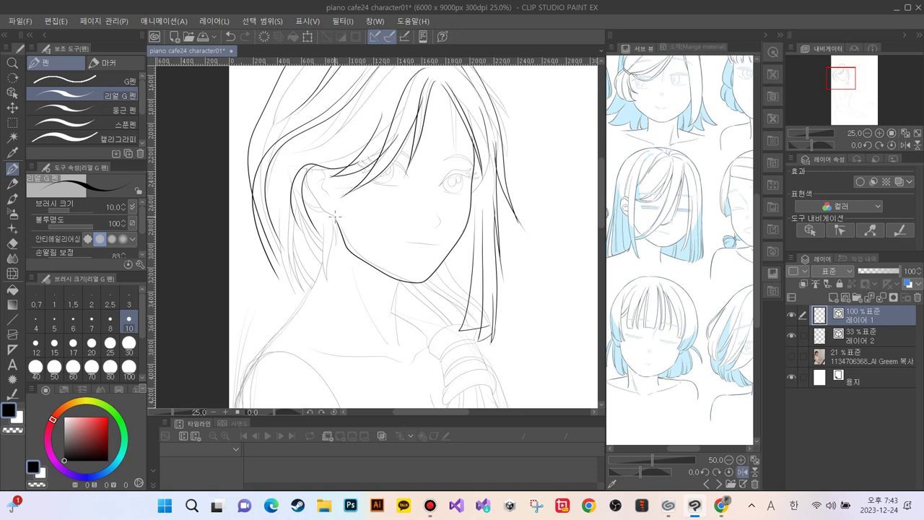
pyautogui.hotkey('ctrl', 'z')
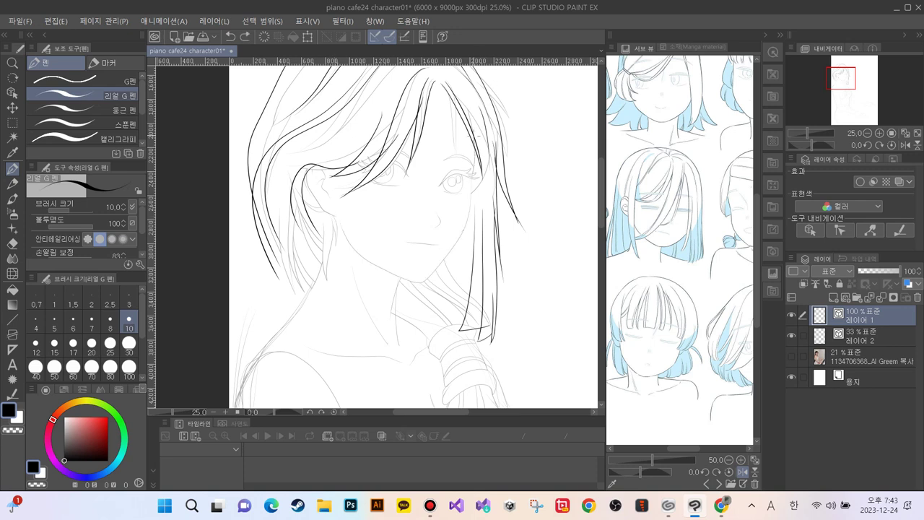
pyautogui.moveTo(477, 135)
pyautogui.mouseDown()
pyautogui.moveTo(459, 247)
pyautogui.moveTo(430, 280)
pyautogui.moveTo(413, 286)
pyautogui.moveTo(368, 261)
pyautogui.mouseUp()
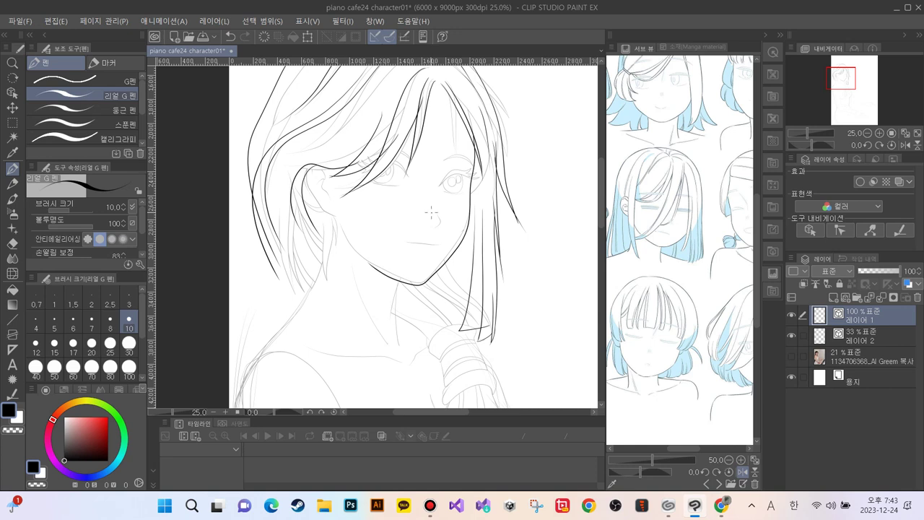
# Step: Ink the nose profile and the gently smiling mouth line over the sketch
pyautogui.moveTo(433, 208)
pyautogui.mouseDown()
pyautogui.moveTo(438, 224)
pyautogui.moveTo(423, 244)
pyautogui.moveTo(399, 242)
pyautogui.mouseUp()
pyautogui.moveTo(304, 168); pyautogui.dragTo(309, 188)
pyautogui.hotkey('ctrl', 'z')
pyautogui.moveTo(304, 163)
pyautogui.mouseDown()
pyautogui.moveTo(315, 202)
pyautogui.moveTo(335, 215)
pyautogui.mouseUp()
pyautogui.hotkey('ctrl', 'z')
pyautogui.moveTo(306, 172)
pyautogui.mouseDown()
pyautogui.moveTo(311, 196)
pyautogui.moveTo(341, 222)
pyautogui.mouseUp()
pyautogui.hotkey('ctrl', 'z')
pyautogui.moveTo(305, 167)
pyautogui.mouseDown()
pyautogui.moveTo(306, 192)
pyautogui.moveTo(325, 216)
pyautogui.moveTo(341, 212)
pyautogui.mouseUp()
pyautogui.hotkey('ctrl', 'z')
pyautogui.moveTo(307, 169)
pyautogui.mouseDown()
pyautogui.moveTo(306, 191)
pyautogui.moveTo(339, 221)
pyautogui.mouseUp()
pyautogui.hotkey('ctrl', 'z')
pyautogui.moveTo(303, 166)
pyautogui.mouseDown()
pyautogui.moveTo(315, 199)
pyautogui.moveTo(339, 218)
pyautogui.mouseUp()
pyautogui.hotkey('ctrl', 'z')
# Step: Ink the near ear's outer contour from the hairline down to the lobe, plus its curved inner fold
pyautogui.hotkey('ctrl', '+')
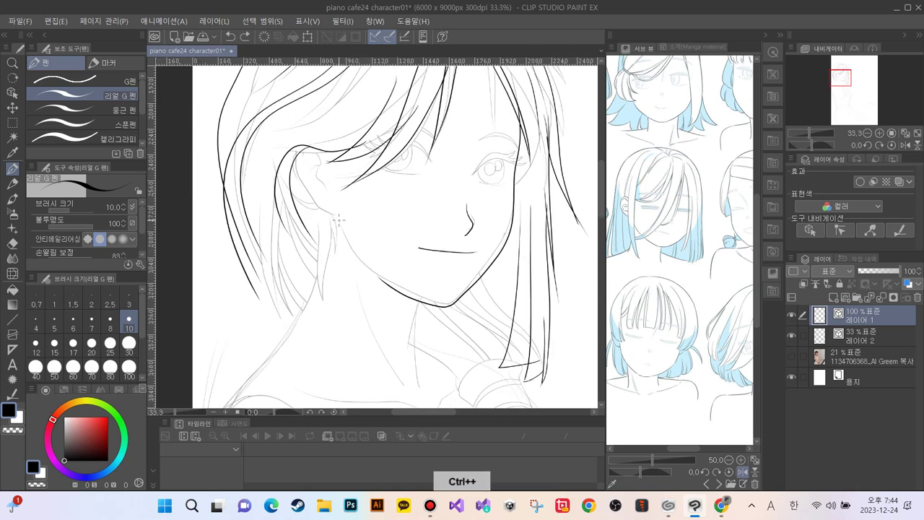
pyautogui.moveTo(294, 151)
pyautogui.mouseDown()
pyautogui.moveTo(301, 185)
pyautogui.moveTo(338, 215)
pyautogui.mouseUp()
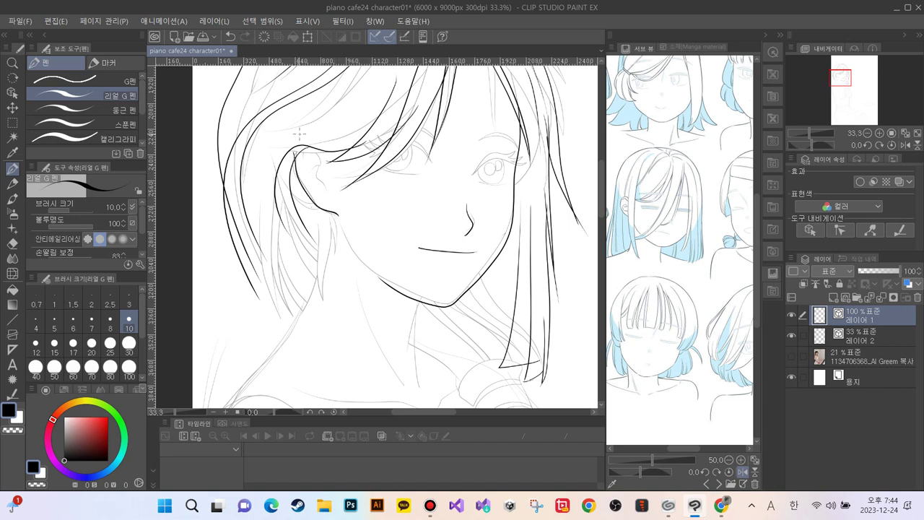
pyautogui.moveTo(325, 164)
pyautogui.mouseDown()
pyautogui.moveTo(304, 156)
pyautogui.moveTo(326, 165)
pyautogui.moveTo(313, 158)
pyautogui.moveTo(328, 187)
pyautogui.mouseUp()
pyautogui.moveTo(523, 161)
pyautogui.mouseDown()
pyautogui.moveTo(488, 157)
pyautogui.moveTo(471, 168)
pyautogui.moveTo(526, 147)
pyautogui.moveTo(511, 156)
pyautogui.moveTo(531, 149)
pyautogui.moveTo(538, 157)
pyautogui.mouseUp()
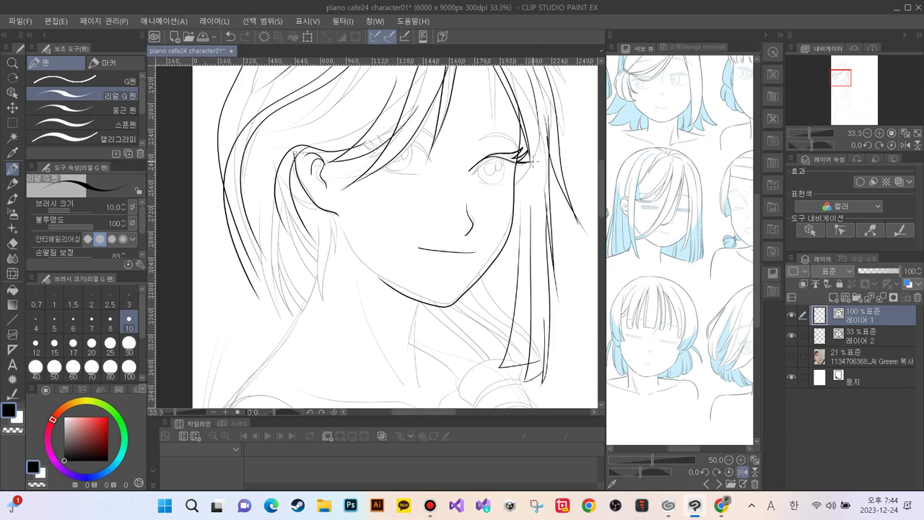
pyautogui.hotkey('ctrl', 'z')
pyautogui.hotkey('ctrl', 'z')
pyautogui.hotkey('ctrl', 'z')
pyautogui.hotkey('ctrl', 'z')
pyautogui.hotkey('ctrl', 'z')
pyautogui.hotkey('ctrl', 'z')
pyautogui.hotkey('ctrl', 'z')
pyautogui.hotkey('ctrl', '+')
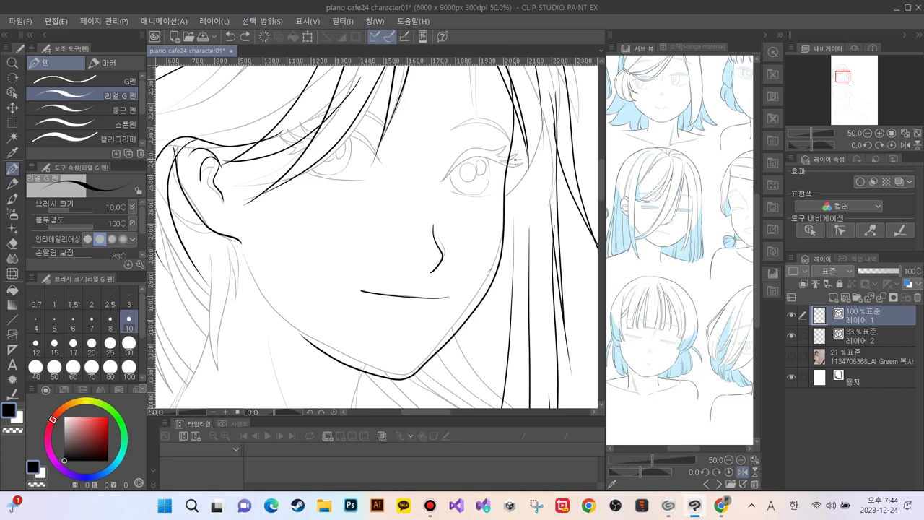
pyautogui.moveTo(524, 164)
pyautogui.mouseDown()
pyautogui.moveTo(473, 156)
pyautogui.moveTo(447, 182)
pyautogui.mouseUp()
pyautogui.moveTo(525, 163)
pyautogui.mouseDown()
pyautogui.moveTo(504, 156)
pyautogui.moveTo(517, 150)
pyautogui.moveTo(493, 152)
pyautogui.moveTo(506, 140)
pyautogui.moveTo(448, 179)
pyautogui.mouseUp()
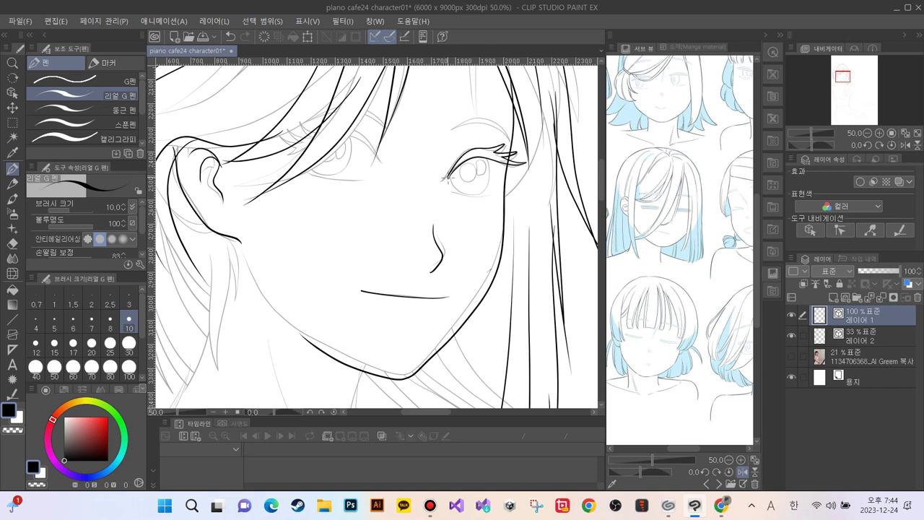
pyautogui.hotkey('ctrl', 'z')
pyautogui.hotkey('ctrl', 'z')
pyautogui.hotkey('ctrl', 'z')
pyautogui.hotkey('ctrl', 'z')
pyautogui.hotkey('ctrl', 'z')
pyautogui.hotkey('ctrl', 'z')
pyautogui.hotkey('ctrl', 'z')
pyautogui.hotkey('ctrl', 'z')
pyautogui.hotkey('ctrl', 'z')
pyautogui.hotkey('ctrl', 'z')
# Step: Ink the far eye's upper lash line with pointed outer lashes and the eyelid crease arching above it
pyautogui.moveTo(522, 166); pyautogui.dragTo(512, 159)
pyautogui.moveTo(515, 162); pyautogui.dragTo(504, 154)
pyautogui.hotkey('ctrl', '+')
pyautogui.hotkey('ctrl', '+')
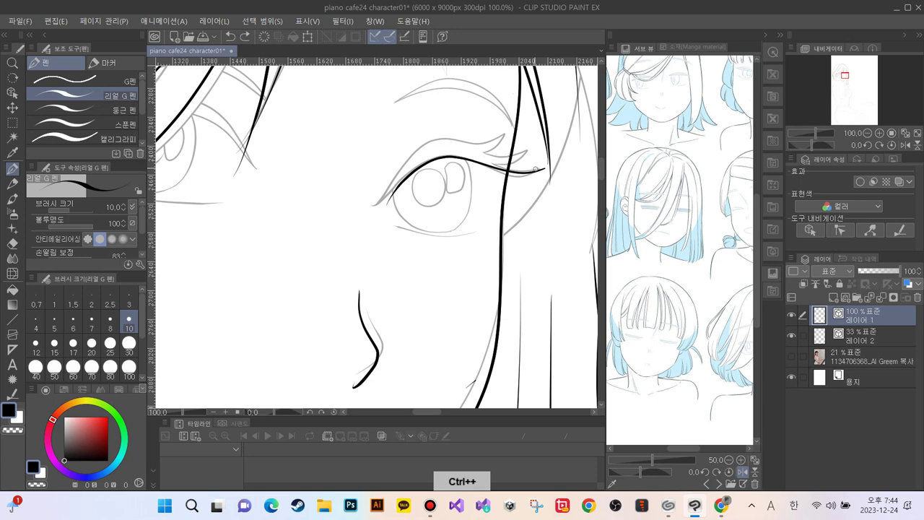
pyautogui.moveTo(545, 169); pyautogui.dragTo(508, 157)
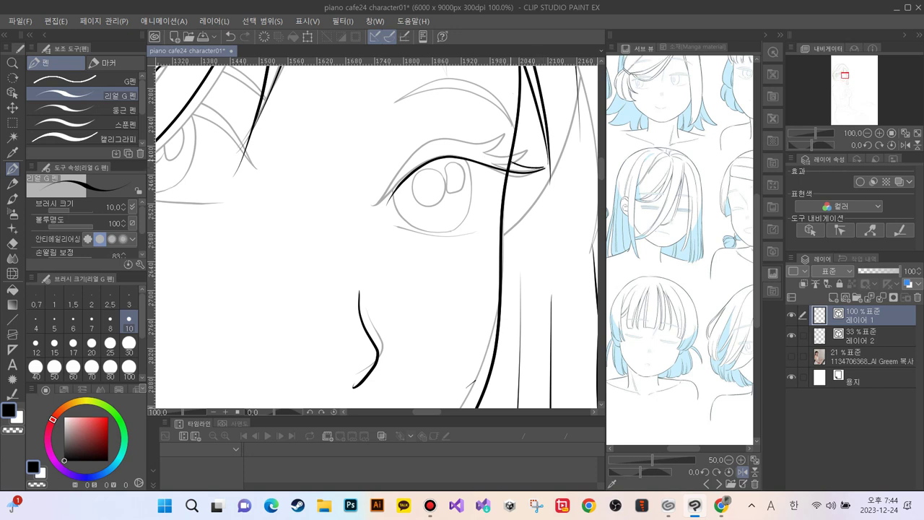
pyautogui.hotkey('ctrl', 'z')
pyautogui.moveTo(541, 168); pyautogui.dragTo(513, 160)
pyautogui.hotkey('ctrl', 'z')
pyautogui.moveTo(547, 171)
pyautogui.mouseDown()
pyautogui.moveTo(514, 154)
pyautogui.moveTo(507, 161)
pyautogui.moveTo(536, 149)
pyautogui.moveTo(511, 148)
pyautogui.moveTo(513, 135)
pyautogui.moveTo(524, 138)
pyautogui.moveTo(455, 141)
pyautogui.moveTo(417, 158)
pyautogui.moveTo(378, 214)
pyautogui.mouseUp()
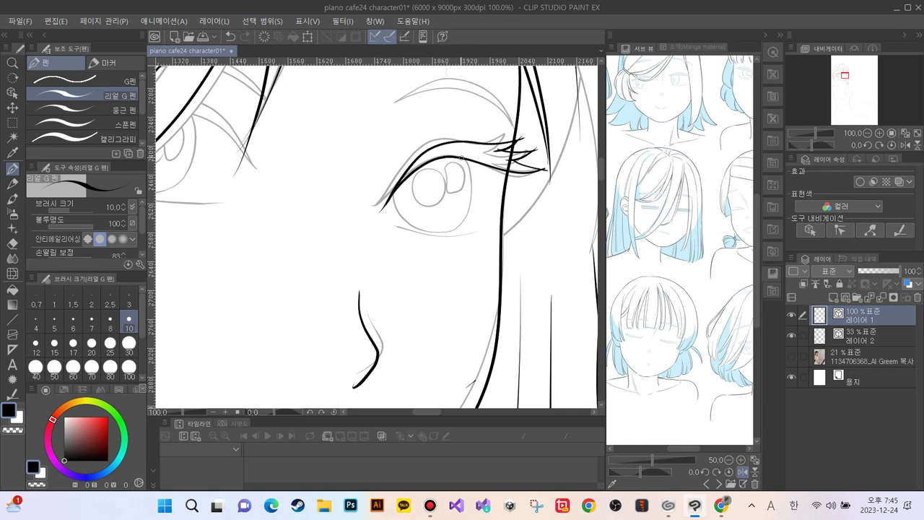
# Step: Ink the far eye's round iris, pupil and highlight, and close the eye with a lower lid line
pyautogui.moveTo(460, 154)
pyautogui.mouseDown()
pyautogui.moveTo(477, 194)
pyautogui.moveTo(451, 230)
pyautogui.moveTo(398, 214)
pyautogui.moveTo(390, 194)
pyautogui.moveTo(399, 170)
pyautogui.mouseUp()
pyautogui.hotkey('ctrl', 'z')
pyautogui.moveTo(475, 174)
pyautogui.mouseDown()
pyautogui.moveTo(467, 219)
pyautogui.moveTo(444, 234)
pyautogui.moveTo(401, 220)
pyautogui.moveTo(400, 179)
pyautogui.mouseUp()
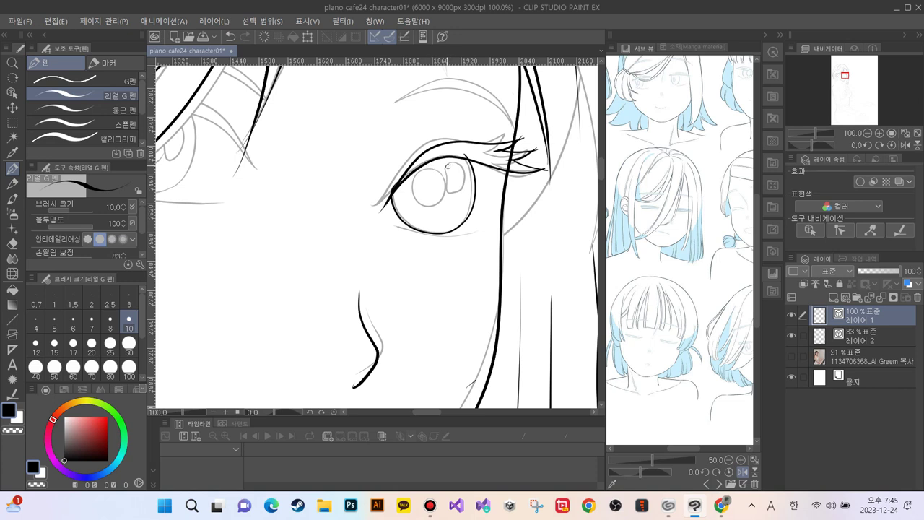
pyautogui.moveTo(446, 164)
pyautogui.mouseDown()
pyautogui.moveTo(470, 180)
pyautogui.moveTo(462, 203)
pyautogui.moveTo(449, 198)
pyautogui.moveTo(451, 163)
pyautogui.moveTo(451, 193)
pyautogui.moveTo(434, 209)
pyautogui.moveTo(418, 202)
pyautogui.moveTo(433, 172)
pyautogui.mouseUp()
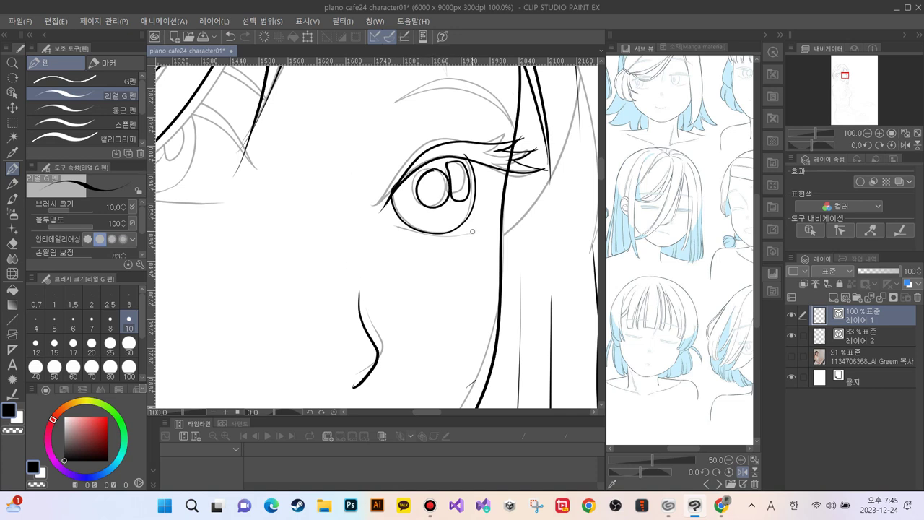
pyautogui.moveTo(483, 226)
pyautogui.mouseDown()
pyautogui.moveTo(423, 242)
pyautogui.moveTo(396, 230)
pyautogui.mouseUp()
# Step: Ink the near eye's curved upper lash line and its cluster of outer lashes beneath the bangs
pyautogui.hotkey('ctrl', '-')
pyautogui.hotkey('ctrl', '-')
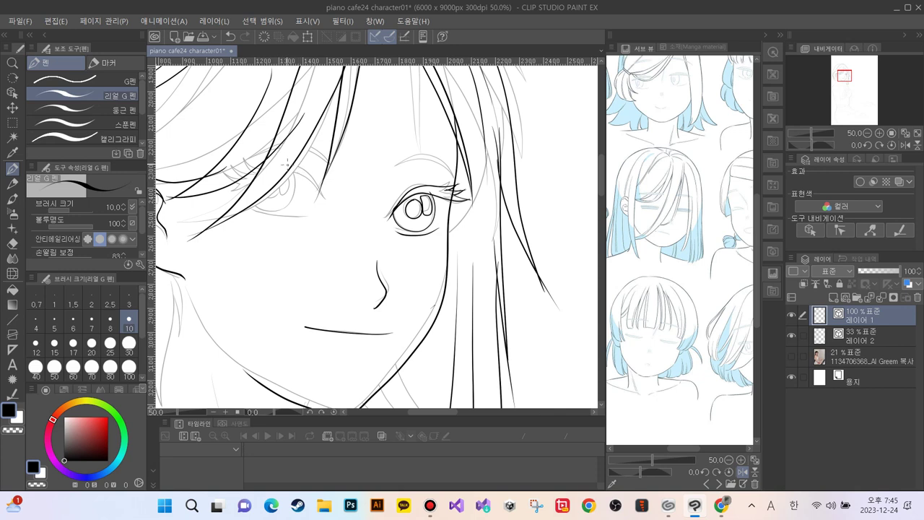
pyautogui.moveTo(326, 198)
pyautogui.mouseDown()
pyautogui.moveTo(274, 174)
pyautogui.moveTo(224, 189)
pyautogui.mouseUp()
pyautogui.moveTo(325, 197)
pyautogui.mouseDown()
pyautogui.moveTo(282, 164)
pyautogui.moveTo(218, 153)
pyautogui.mouseUp()
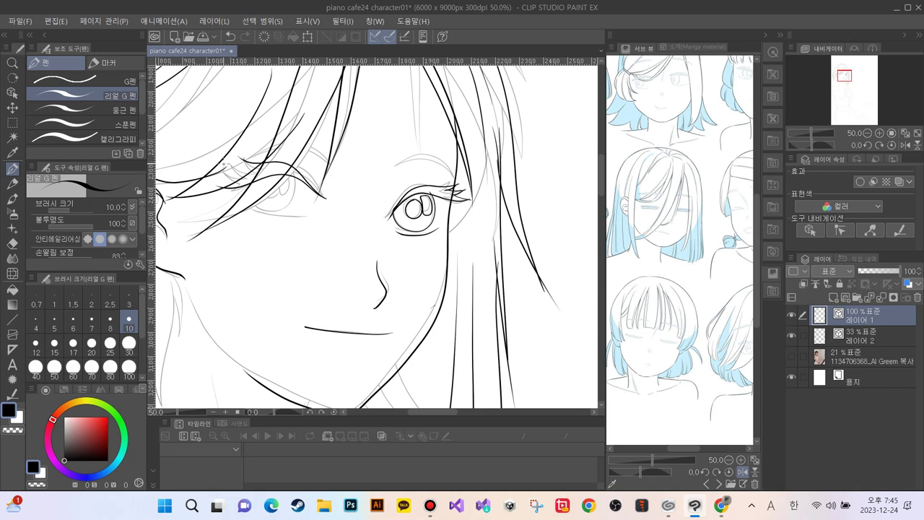
pyautogui.hotkey('ctrl', 'z')
pyautogui.moveTo(318, 197)
pyautogui.mouseDown()
pyautogui.moveTo(295, 174)
pyautogui.moveTo(237, 160)
pyautogui.mouseUp()
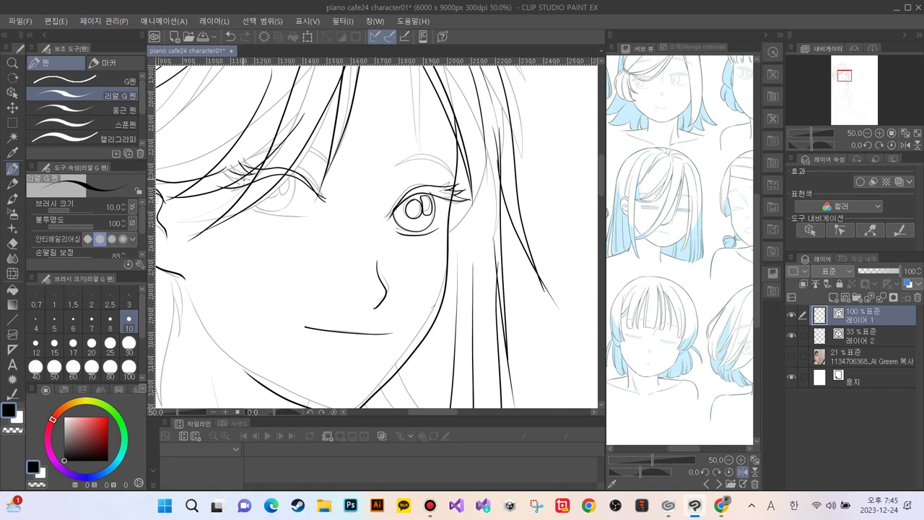
pyautogui.moveTo(228, 174)
pyautogui.mouseDown()
pyautogui.moveTo(220, 163)
pyautogui.moveTo(218, 180)
pyautogui.mouseUp()
# Step: Ink the near eye's iris, pupil and highlight, and add the short lower lid line
pyautogui.moveTo(290, 174)
pyautogui.mouseDown()
pyautogui.moveTo(296, 189)
pyautogui.moveTo(284, 211)
pyautogui.moveTo(257, 213)
pyautogui.moveTo(242, 200)
pyautogui.moveTo(254, 173)
pyautogui.mouseUp()
pyautogui.hotkey('ctrl', 'z')
pyautogui.moveTo(296, 181)
pyautogui.mouseDown()
pyautogui.moveTo(278, 211)
pyautogui.moveTo(257, 211)
pyautogui.moveTo(249, 191)
pyautogui.mouseUp()
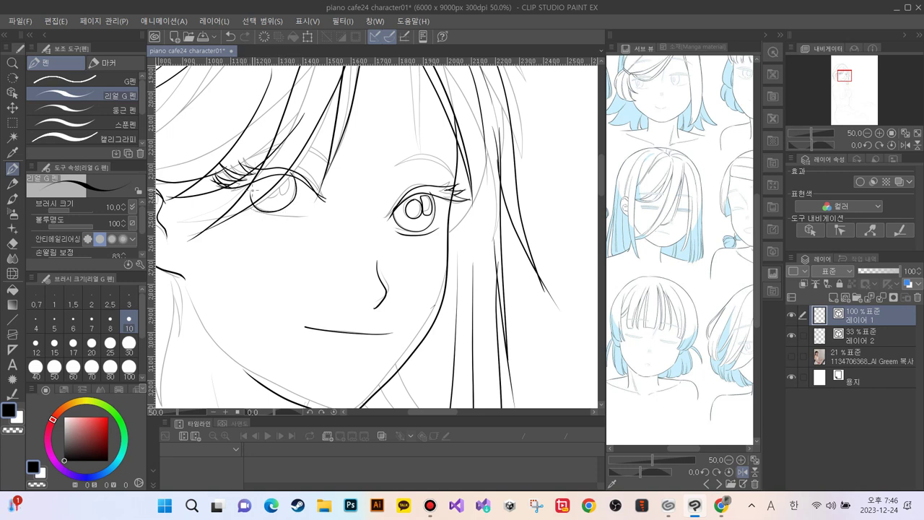
pyautogui.hotkey('ctrl', 'z')
pyautogui.moveTo(295, 180)
pyautogui.mouseDown()
pyautogui.moveTo(290, 203)
pyautogui.moveTo(271, 217)
pyautogui.moveTo(249, 209)
pyautogui.moveTo(252, 186)
pyautogui.moveTo(291, 173)
pyautogui.moveTo(287, 201)
pyautogui.moveTo(283, 177)
pyautogui.moveTo(258, 202)
pyautogui.mouseUp()
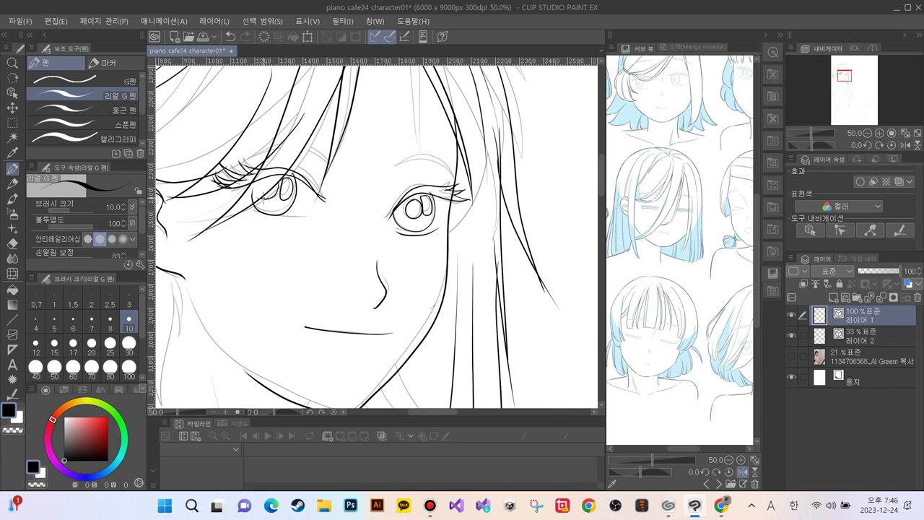
pyautogui.moveTo(309, 215); pyautogui.dragTo(250, 216)
# Step: Ink arched eyebrows over both eyes and the eyelid crease above the near eye
pyautogui.moveTo(454, 173)
pyautogui.mouseDown()
pyautogui.moveTo(419, 154)
pyautogui.moveTo(389, 166)
pyautogui.moveTo(336, 159)
pyautogui.moveTo(303, 141)
pyautogui.moveTo(252, 160)
pyautogui.mouseUp()
pyautogui.moveTo(459, 175)
pyautogui.mouseDown()
pyautogui.moveTo(437, 156)
pyautogui.moveTo(402, 153)
pyautogui.moveTo(390, 165)
pyautogui.mouseUp()
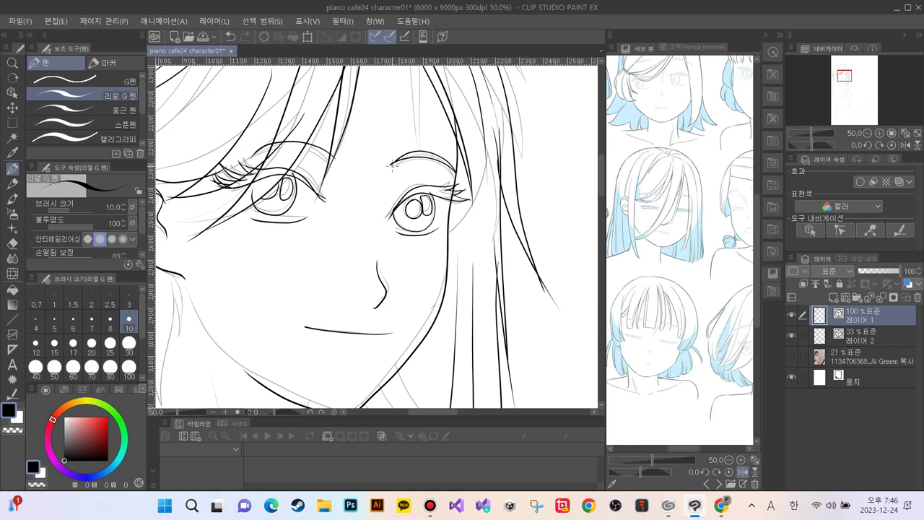
pyautogui.moveTo(332, 156)
pyautogui.mouseDown()
pyautogui.moveTo(298, 135)
pyautogui.moveTo(249, 153)
pyautogui.mouseUp()
# Step: Examine the inked face at several zoom levels, and with the sketch layer 레이어 2 briefly hidden
pyautogui.hotkey('ctrl', '-')
pyautogui.hotkey('ctrl', '-')
pyautogui.hotkey('ctrl', '-')
pyautogui.hotkey('ctrl', '-')
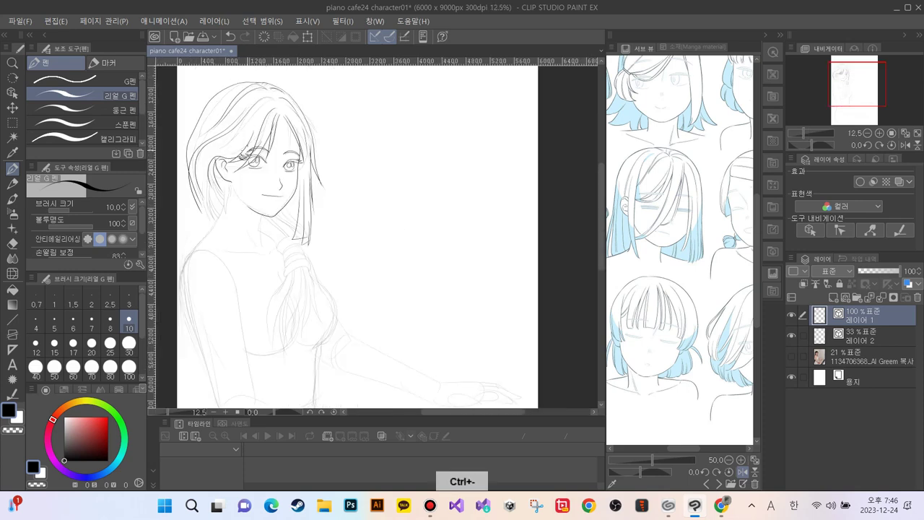
pyautogui.hotkey('ctrl', '+')
pyautogui.hotkey('ctrl', '+')
pyautogui.hotkey('ctrl', '+')
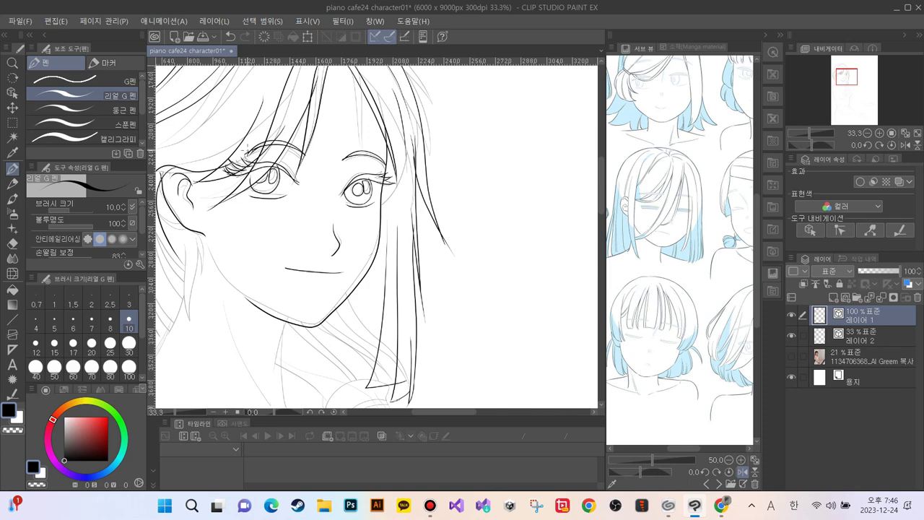
pyautogui.hotkey('ctrl', '+')
pyautogui.hotkey('ctrl', '-')
pyautogui.hotkey('ctrl', '-')
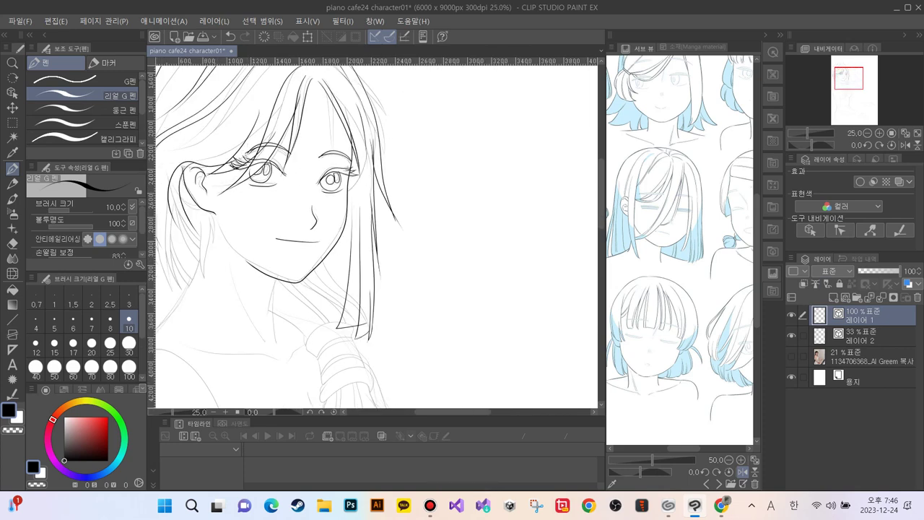
pyautogui.click(791, 336)
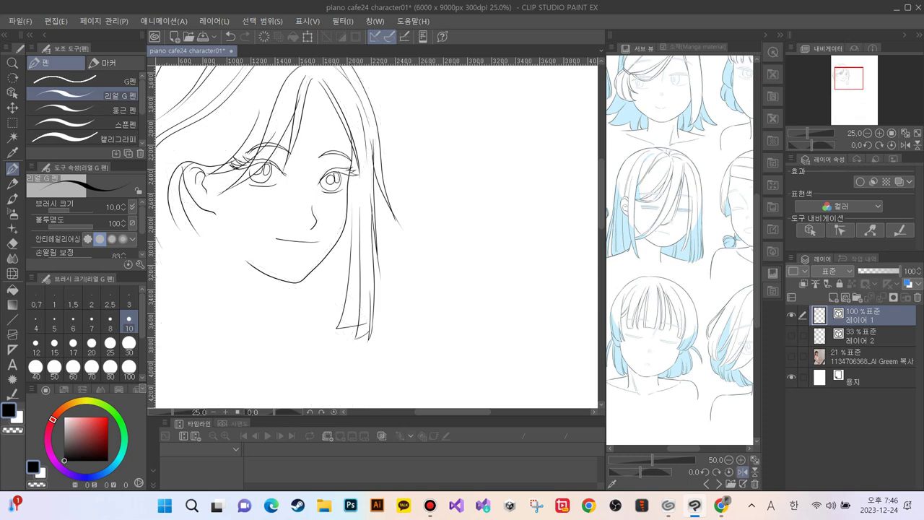
pyautogui.click(791, 336)
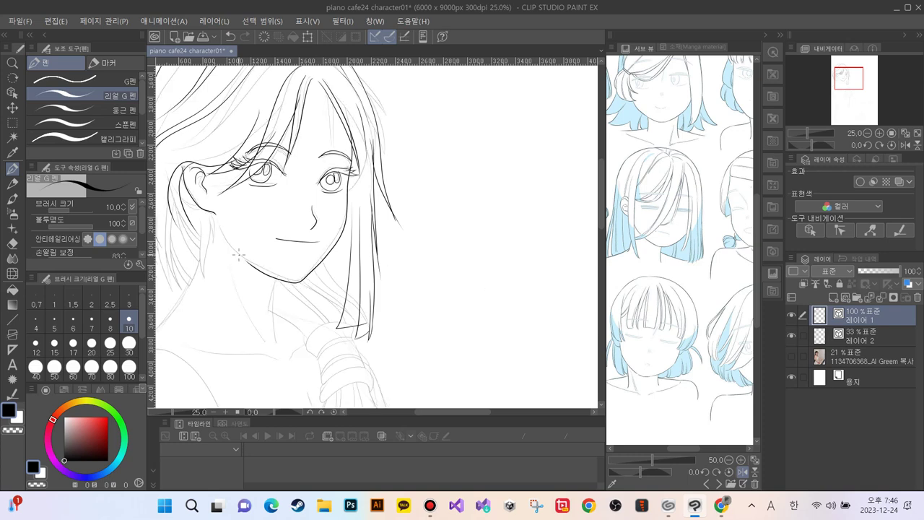
# Step: Ink the hair strands falling behind and below the near ear toward the neck
pyautogui.moveTo(228, 334); pyautogui.dragTo(341, 348)
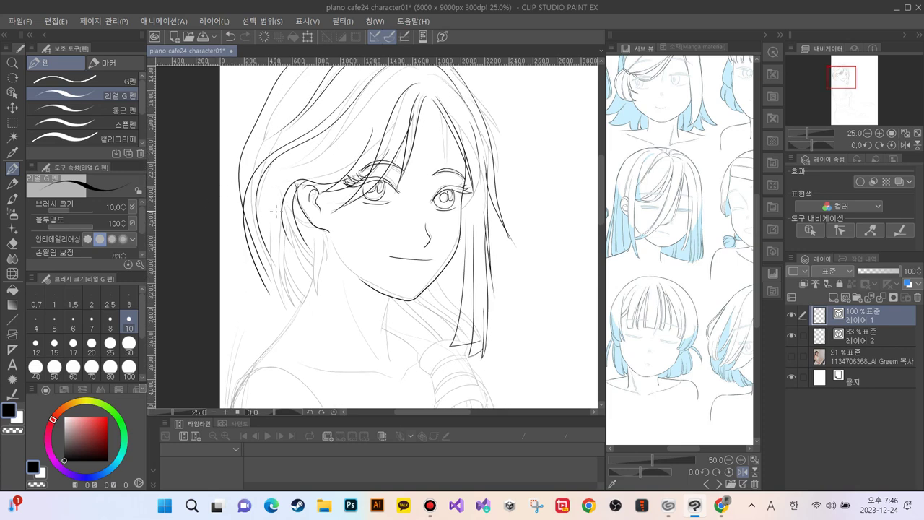
pyautogui.moveTo(278, 185); pyautogui.dragTo(289, 323)
pyautogui.hotkey('ctrl', 'z')
pyautogui.moveTo(284, 209); pyautogui.dragTo(290, 322)
pyautogui.moveTo(305, 198); pyautogui.dragTo(310, 302)
pyautogui.moveTo(316, 215); pyautogui.dragTo(311, 289)
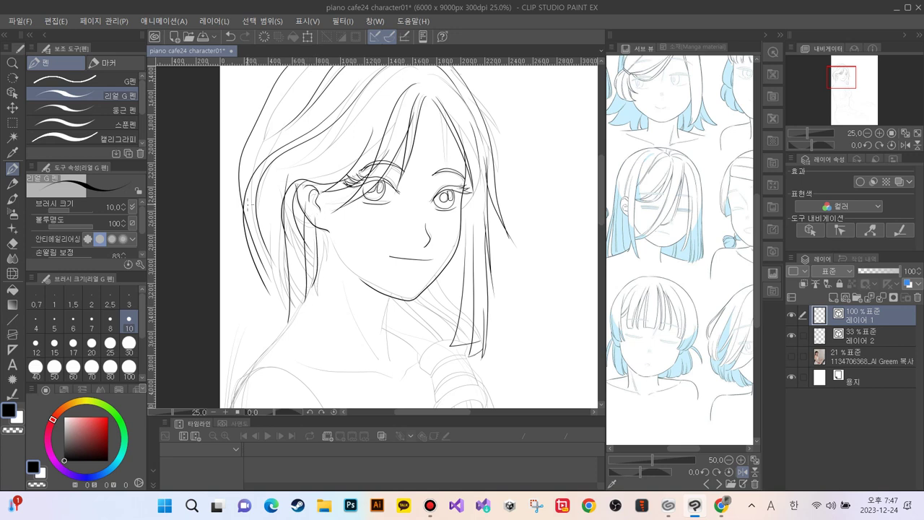
# Step: Ink the long outer strands of the back hair on the near side, tapering down to the shoulder
pyautogui.moveTo(245, 193)
pyautogui.mouseDown()
pyautogui.moveTo(240, 237)
pyautogui.moveTo(262, 327)
pyautogui.moveTo(260, 358)
pyautogui.mouseUp()
pyautogui.moveTo(239, 161)
pyautogui.mouseDown()
pyautogui.moveTo(246, 259)
pyautogui.moveTo(233, 304)
pyautogui.mouseUp()
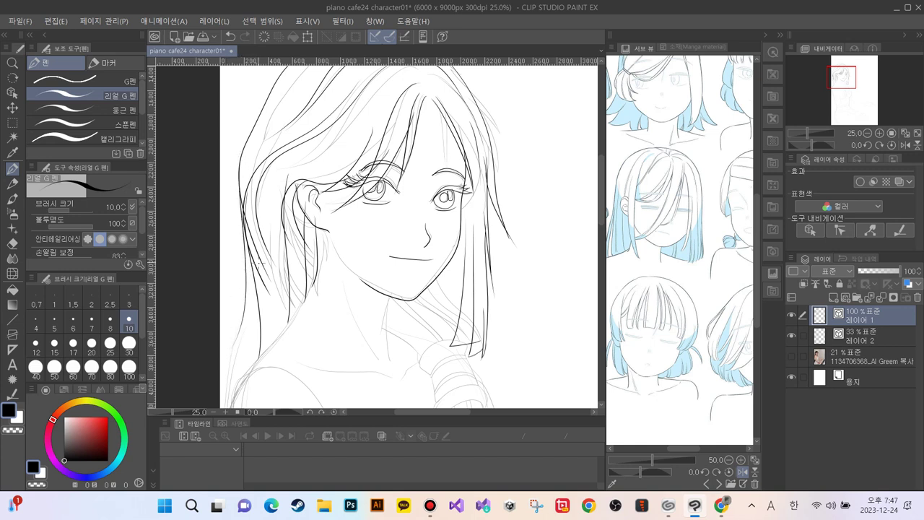
pyautogui.moveTo(258, 264)
pyautogui.mouseDown()
pyautogui.moveTo(250, 310)
pyautogui.moveTo(228, 347)
pyautogui.mouseUp()
pyautogui.moveTo(273, 267); pyautogui.dragTo(267, 349)
pyautogui.moveTo(270, 197)
pyautogui.mouseDown()
pyautogui.moveTo(277, 318)
pyautogui.moveTo(266, 349)
pyautogui.mouseUp()
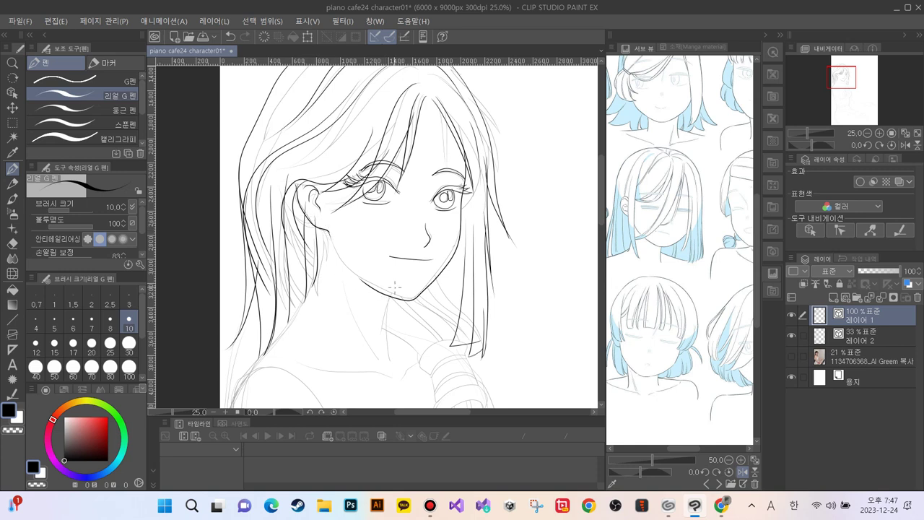
# Step: Ink the front neck line below the chin and the short wisps of hair hanging beneath the near ear
pyautogui.moveTo(394, 287); pyautogui.dragTo(382, 323)
pyautogui.moveTo(326, 230); pyautogui.dragTo(328, 282)
pyautogui.moveTo(320, 232)
pyautogui.mouseDown()
pyautogui.moveTo(329, 259)
pyautogui.moveTo(327, 281)
pyautogui.mouseUp()
pyautogui.moveTo(320, 232); pyautogui.dragTo(313, 271)
pyautogui.moveTo(317, 238); pyautogui.dragTo(296, 317)
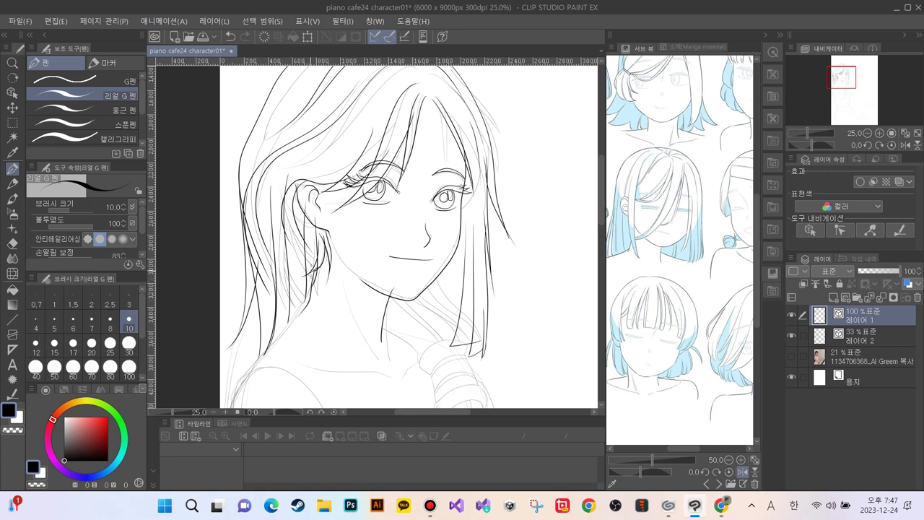
pyautogui.hotkey('ctrl', 'z')
pyautogui.moveTo(308, 285); pyautogui.dragTo(316, 328)
pyautogui.hotkey('ctrl', 'z')
# Step: Ink the back neck line from below the near ear, curving out over the near shoulder into the upper arm
pyautogui.moveTo(320, 241)
pyautogui.mouseDown()
pyautogui.moveTo(301, 309)
pyautogui.moveTo(220, 404)
pyautogui.mouseUp()
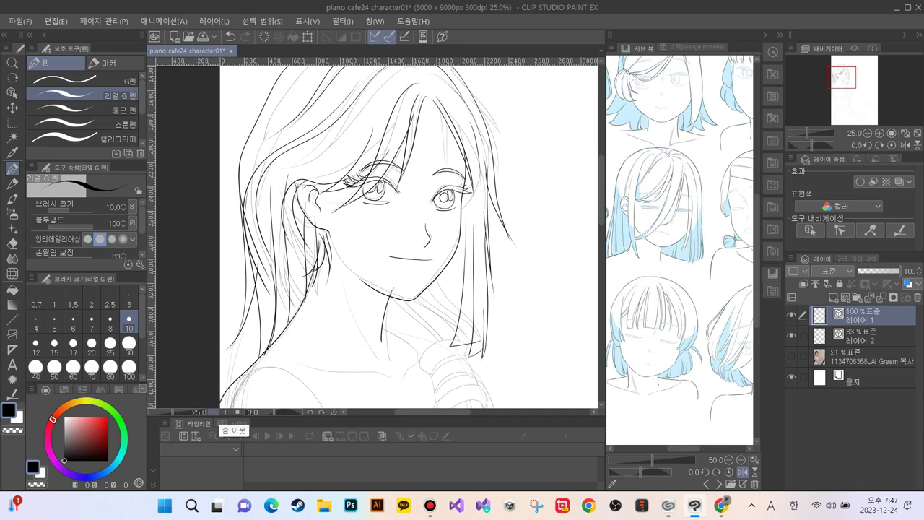
pyautogui.hotkey('ctrl', '-')
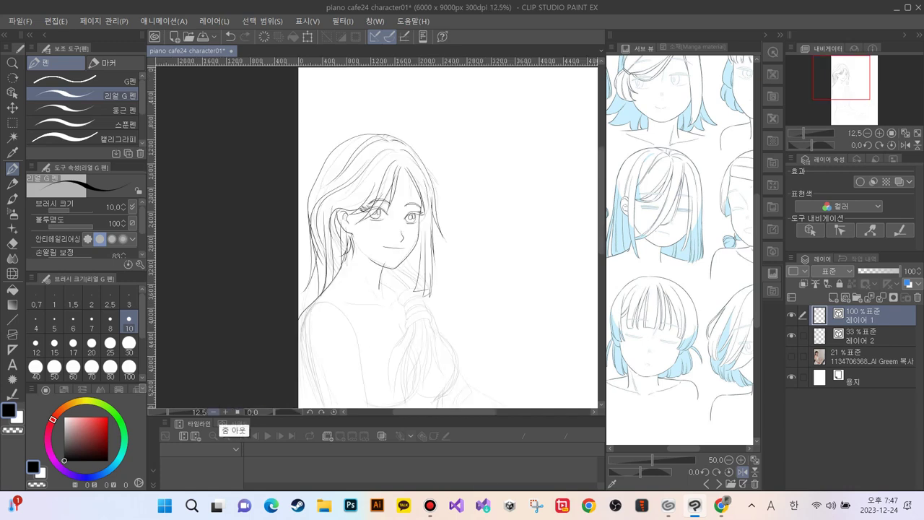
pyautogui.hotkey('ctrl', '+')
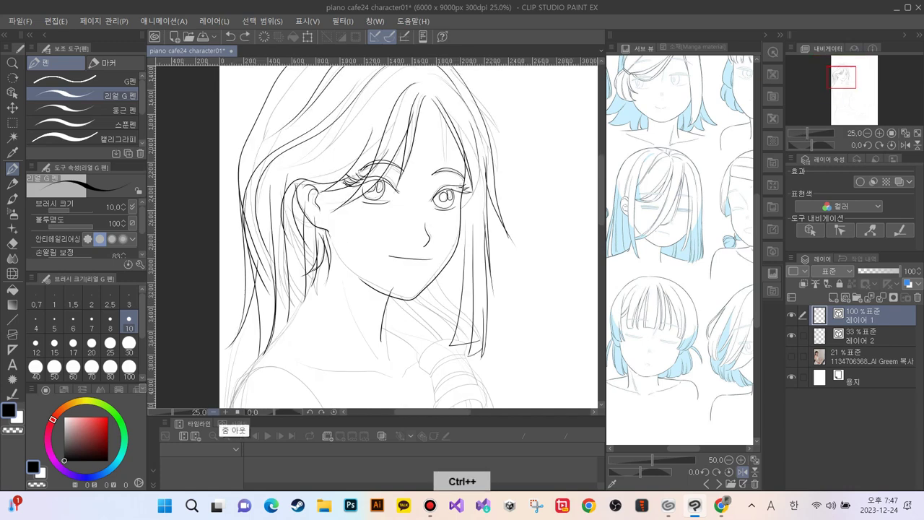
pyautogui.moveTo(309, 263); pyautogui.dragTo(335, 193)
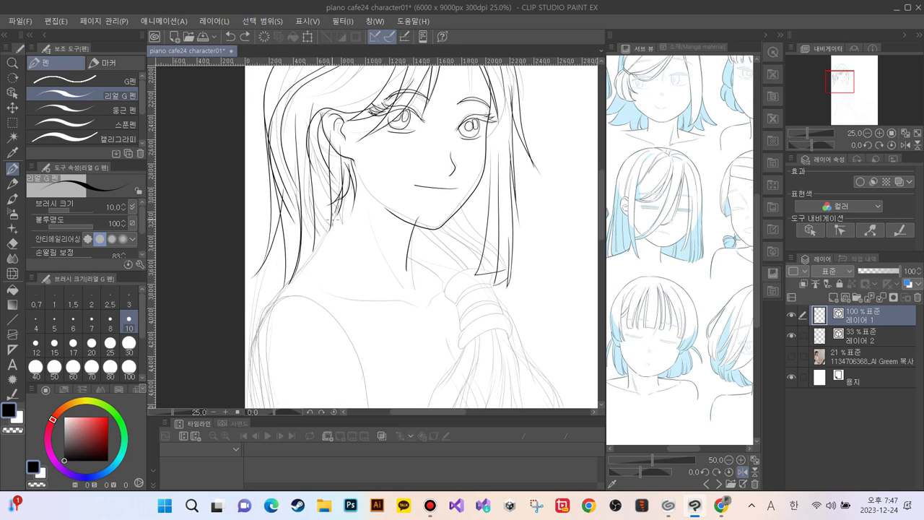
pyautogui.moveTo(325, 243)
pyautogui.mouseDown()
pyautogui.moveTo(257, 319)
pyautogui.moveTo(247, 361)
pyautogui.moveTo(254, 406)
pyautogui.mouseUp()
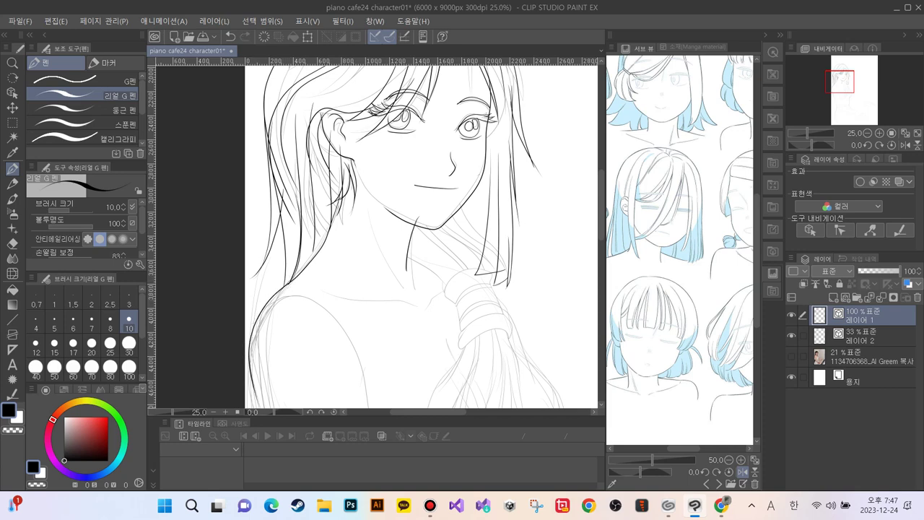
pyautogui.hotkey('ctrl', '-')
pyautogui.hotkey('ctrl', '+')
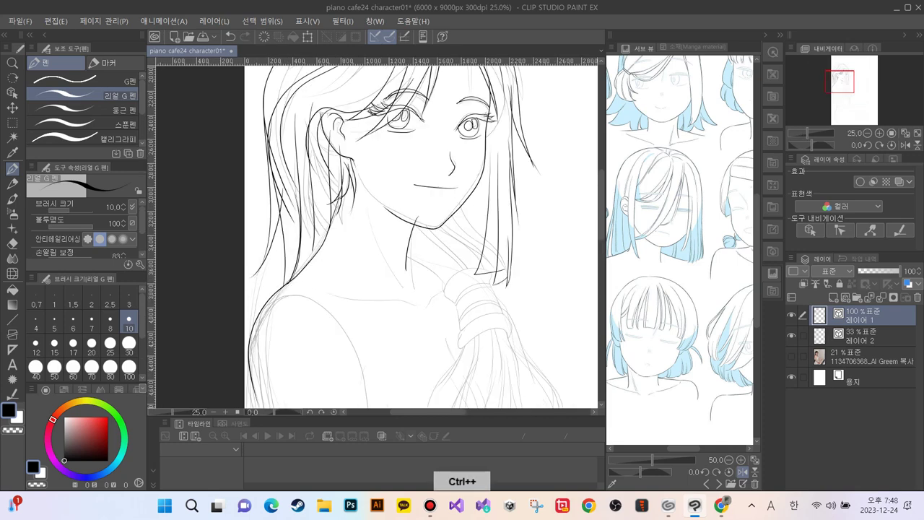
# Step: Ink the slanting neck tendon and the collarbone lines at the base of the throat
pyautogui.moveTo(378, 241)
pyautogui.mouseDown()
pyautogui.moveTo(405, 309)
pyautogui.moveTo(415, 309)
pyautogui.moveTo(347, 296)
pyautogui.mouseUp()
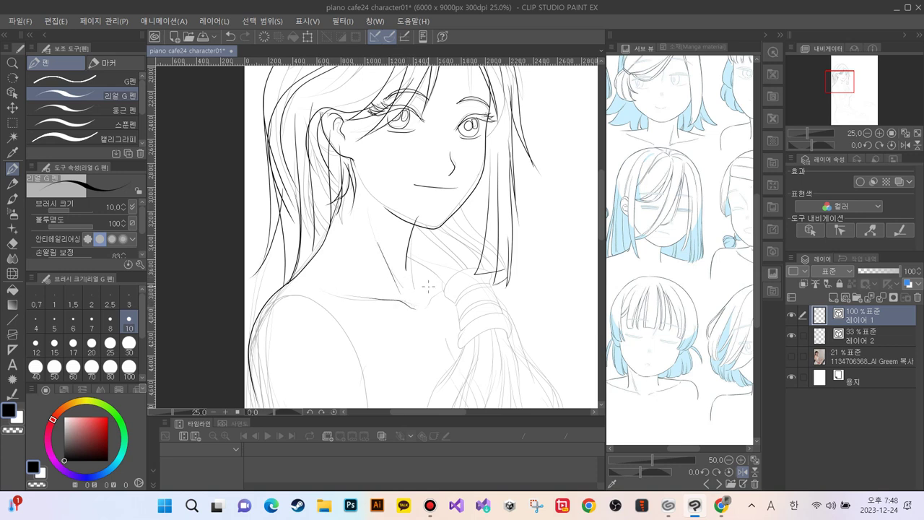
pyautogui.moveTo(440, 293); pyautogui.dragTo(423, 303)
# Step: Ink the blunt lower edge and the downward strands of the hair behind the neck, beneath the far jaw
pyautogui.moveTo(454, 171)
pyautogui.mouseDown()
pyautogui.moveTo(483, 222)
pyautogui.moveTo(493, 176)
pyautogui.moveTo(489, 230)
pyautogui.moveTo(431, 272)
pyautogui.mouseUp()
pyautogui.moveTo(463, 189); pyautogui.dragTo(454, 266)
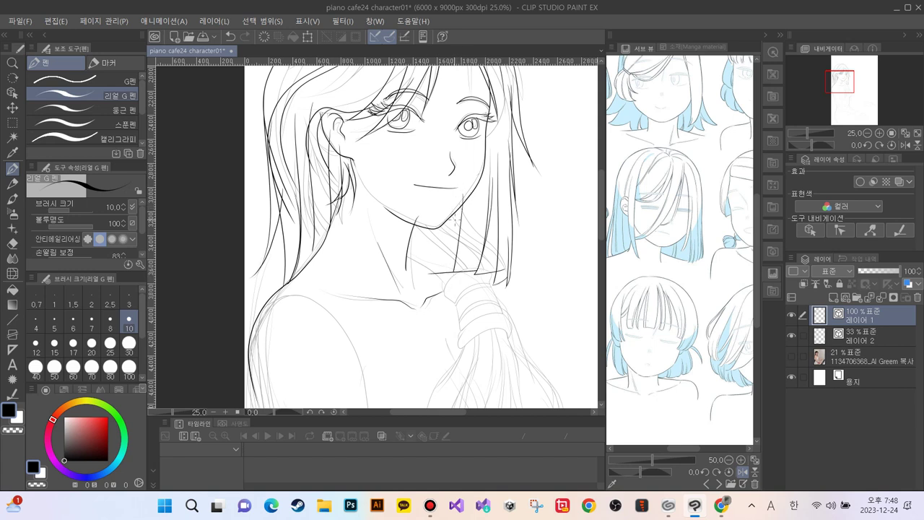
pyautogui.moveTo(456, 206)
pyautogui.mouseDown()
pyautogui.moveTo(455, 276)
pyautogui.moveTo(439, 257)
pyautogui.moveTo(412, 254)
pyautogui.mouseUp()
pyautogui.moveTo(422, 212); pyautogui.dragTo(414, 262)
pyautogui.moveTo(426, 204)
pyautogui.mouseDown()
pyautogui.moveTo(420, 277)
pyautogui.moveTo(404, 249)
pyautogui.mouseUp()
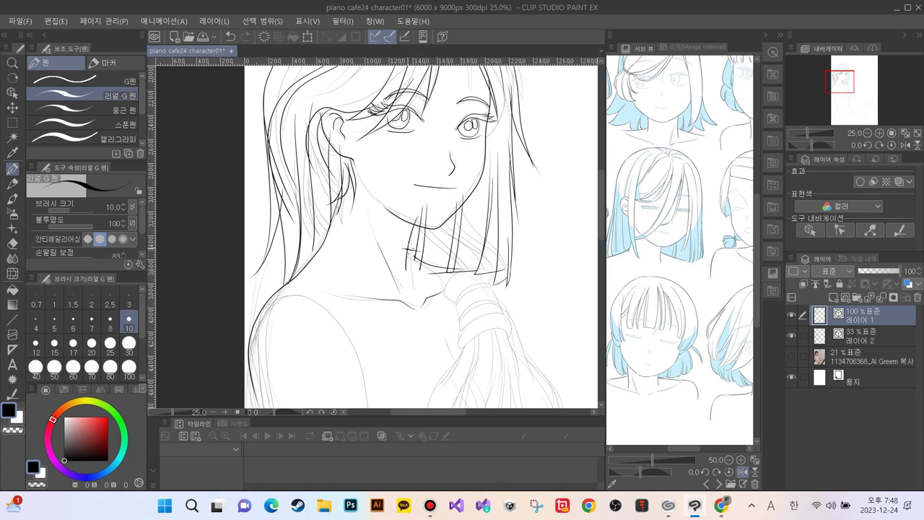
pyautogui.moveTo(319, 196); pyautogui.dragTo(313, 285)
pyautogui.moveTo(316, 239)
pyautogui.mouseDown()
pyautogui.moveTo(321, 261)
pyautogui.moveTo(271, 261)
pyautogui.mouseUp()
pyautogui.hotkey('ctrl', 'z')
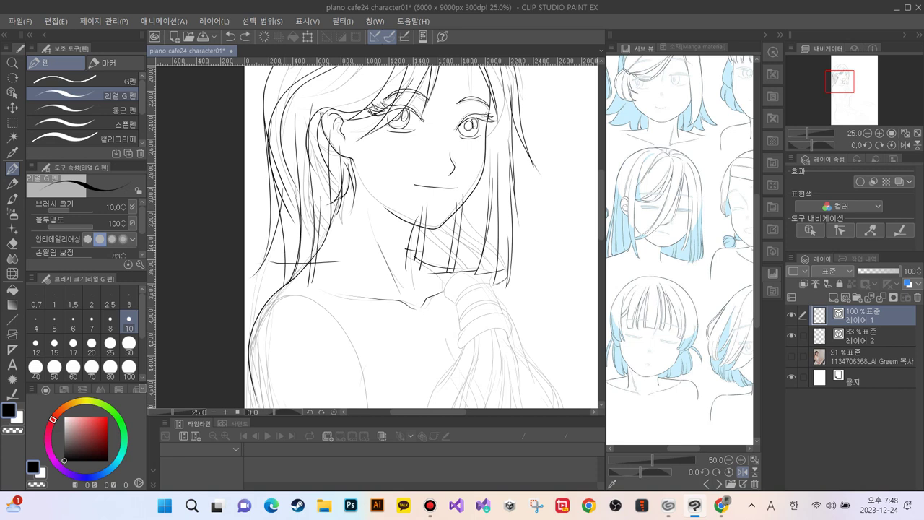
pyautogui.hotkey('ctrl', 'z')
pyautogui.hotkey('ctrl', 'z')
# Step: Ink the jagged lower tips of the long hair hanging behind the near shoulder
pyautogui.moveTo(280, 220); pyautogui.dragTo(273, 294)
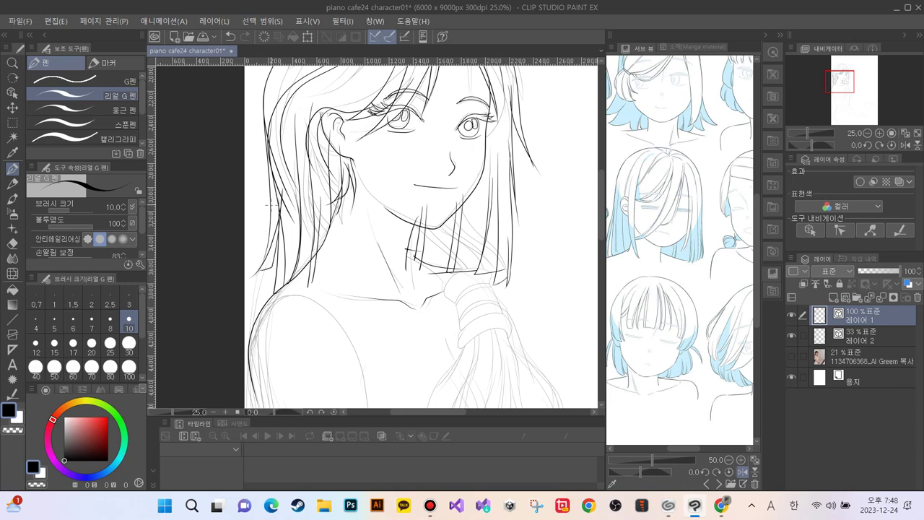
pyautogui.moveTo(267, 244); pyautogui.dragTo(255, 290)
pyautogui.moveTo(275, 240); pyautogui.dragTo(271, 275)
pyautogui.hotkey('ctrl', '-')
pyautogui.hotkey('ctrl', '+')
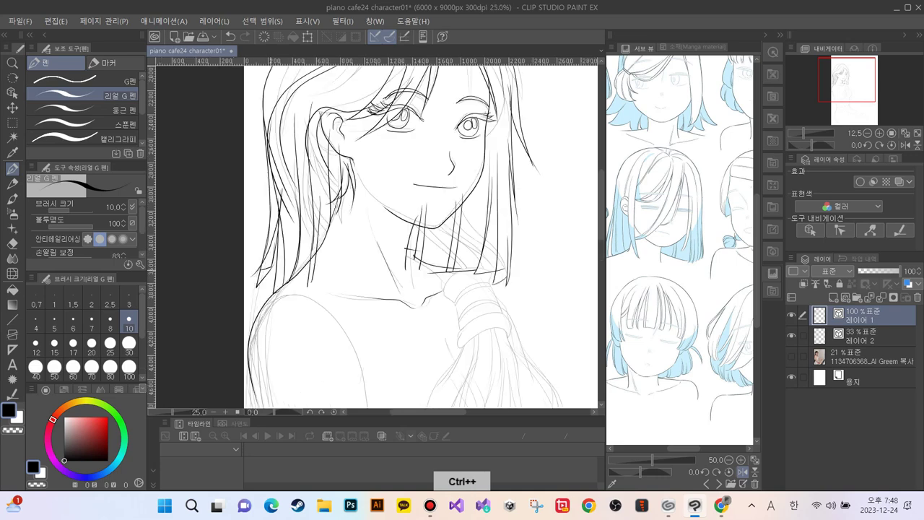
pyautogui.hotkey('ctrl', '-')
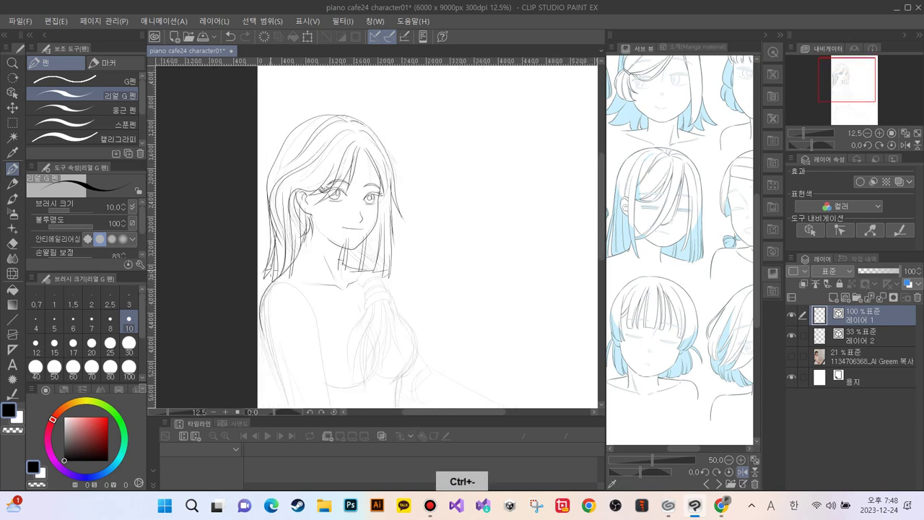
pyautogui.hotkey('ctrl', '+')
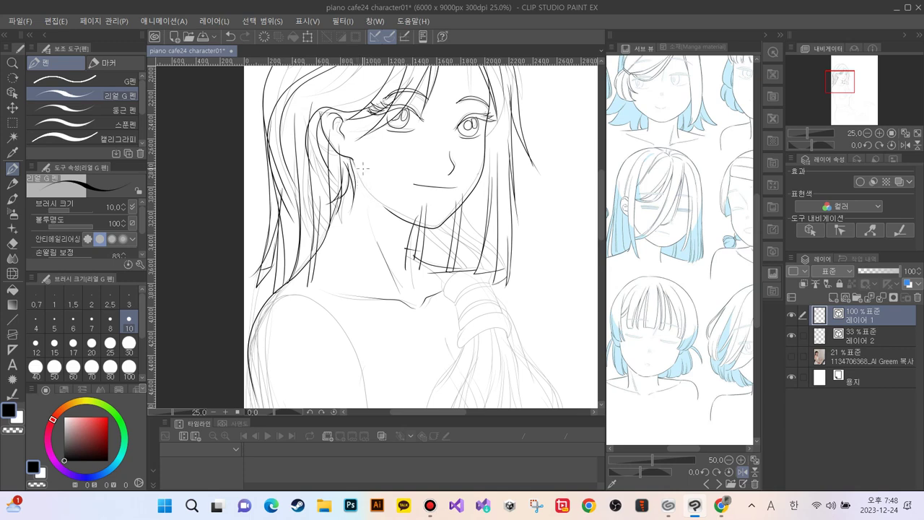
pyautogui.moveTo(368, 179); pyautogui.dragTo(341, 110)
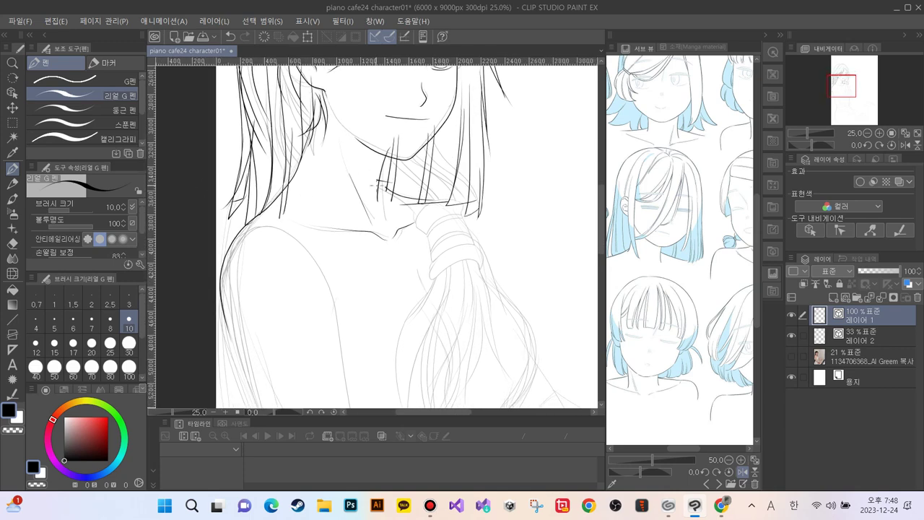
pyautogui.moveTo(379, 187)
pyautogui.mouseDown()
pyautogui.moveTo(435, 208)
pyautogui.moveTo(476, 244)
pyautogui.moveTo(503, 299)
pyautogui.mouseUp()
pyautogui.hotkey('ctrl', '-')
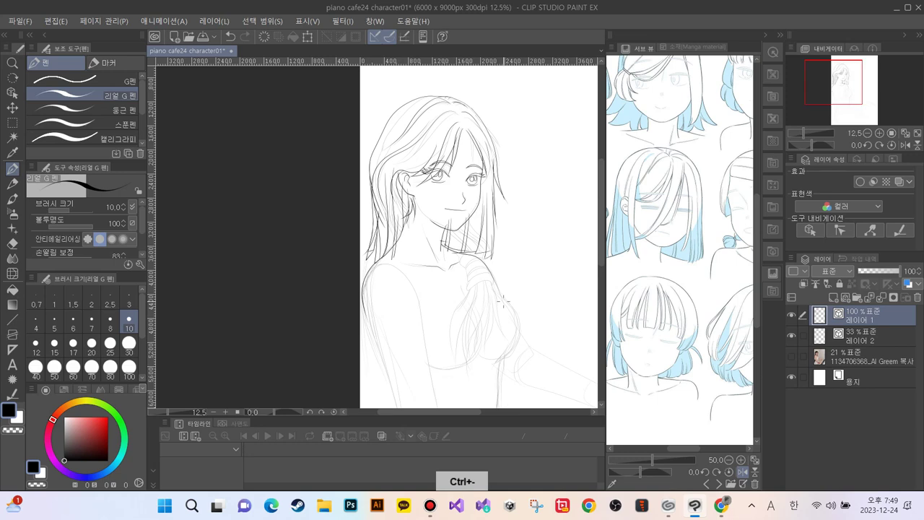
pyautogui.moveTo(503, 301); pyautogui.dragTo(437, 243)
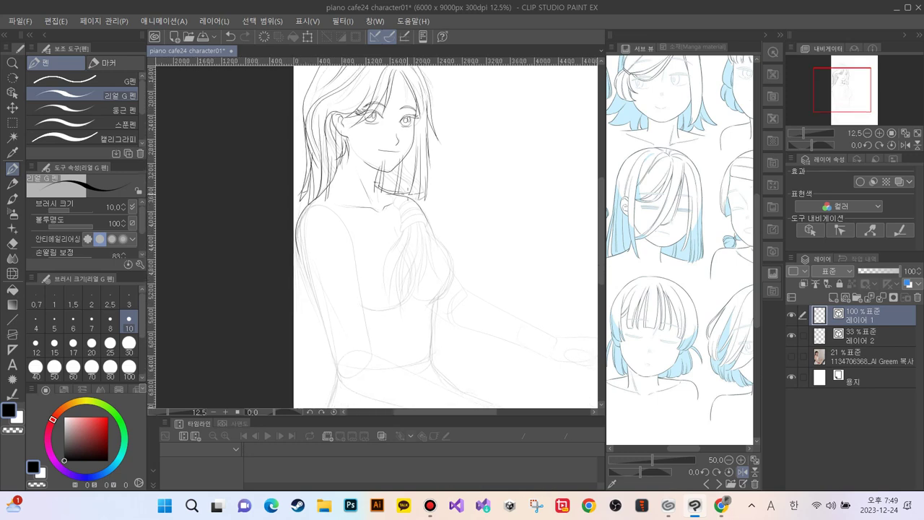
pyautogui.hotkey('ctrl', '+')
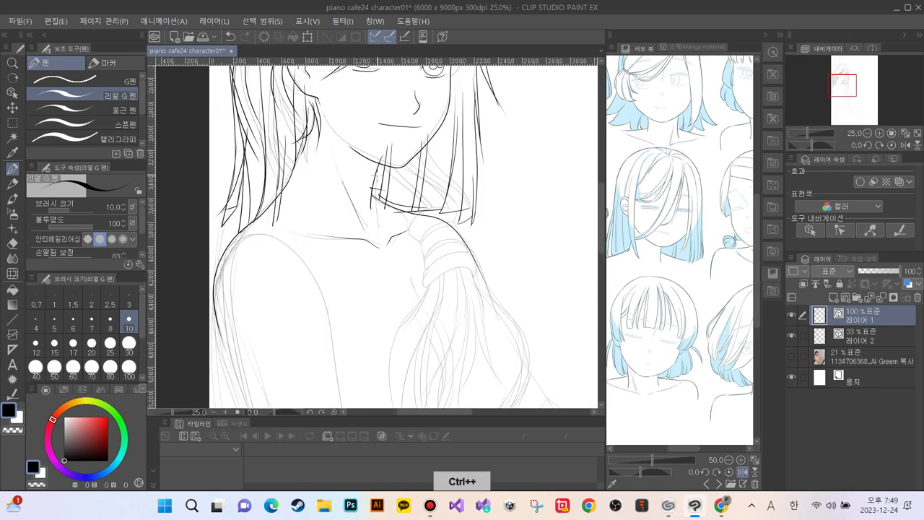
pyautogui.hotkey('ctrl', 'z')
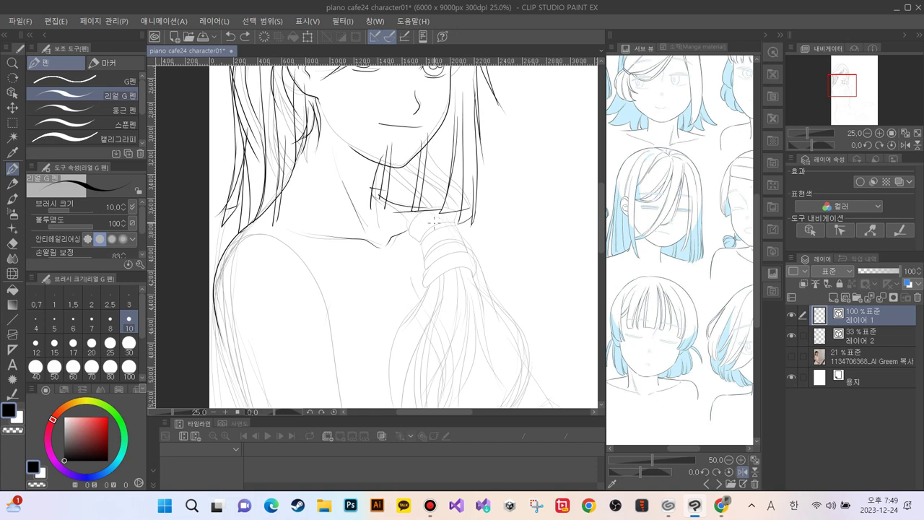
# Step: Ink the far collarbone and darken the notch at the base of the throat
pyautogui.moveTo(433, 228)
pyautogui.mouseDown()
pyautogui.moveTo(396, 232)
pyautogui.moveTo(378, 247)
pyautogui.mouseUp()
pyautogui.hotkey('ctrl', 'z')
pyautogui.moveTo(419, 229); pyautogui.dragTo(379, 248)
pyautogui.moveTo(388, 215); pyautogui.dragTo(389, 249)
pyautogui.hotkey('ctrl', 'z')
pyautogui.moveTo(395, 237); pyautogui.dragTo(380, 244)
# Step: Ink the far shoulder line from the neck into the upper arm and reinforce the near shoulder's outer edge
pyautogui.moveTo(371, 190)
pyautogui.mouseDown()
pyautogui.moveTo(421, 214)
pyautogui.moveTo(469, 282)
pyautogui.mouseUp()
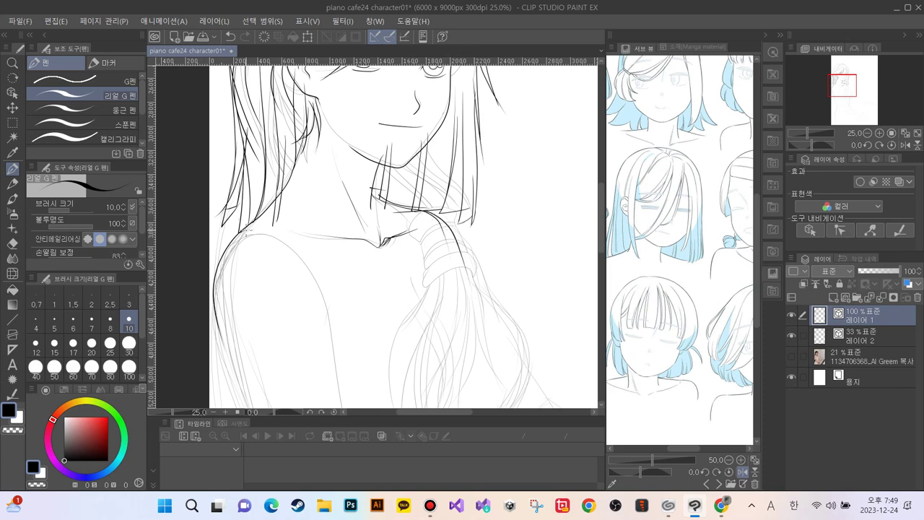
pyautogui.scroll(-5, 284, 219)
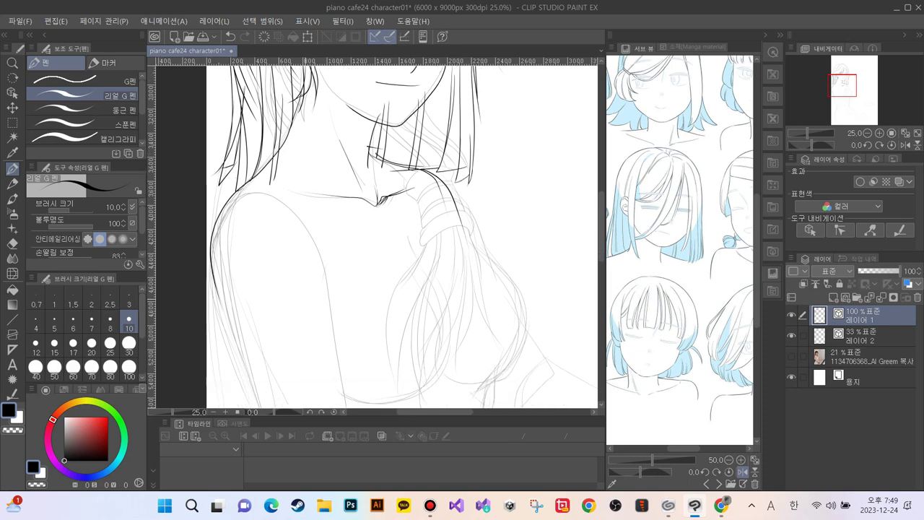
pyautogui.hotkey('ctrl', '-')
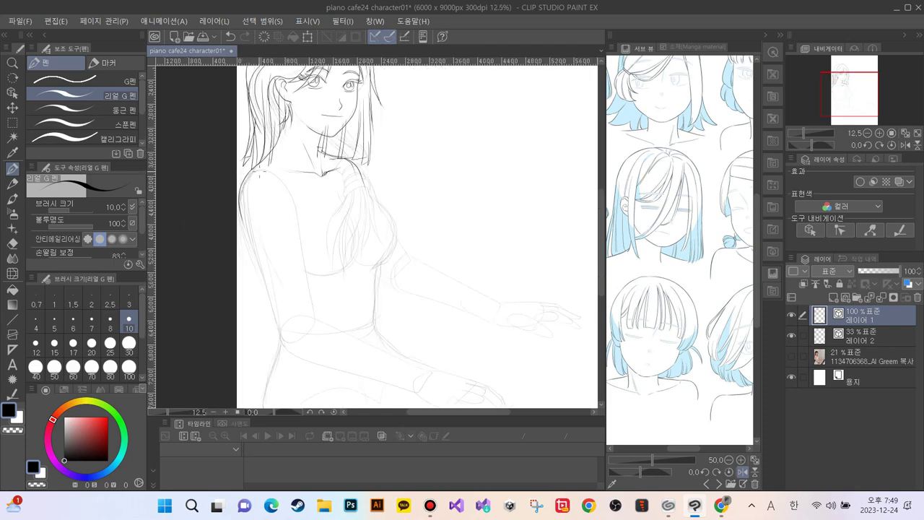
pyautogui.moveTo(239, 175); pyautogui.dragTo(249, 216)
# Step: Ink the chest contour with the outward curve on the far side and the rounded lower curve on the near side
pyautogui.moveTo(358, 184)
pyautogui.mouseDown()
pyautogui.moveTo(392, 235)
pyautogui.moveTo(365, 275)
pyautogui.mouseUp()
pyautogui.hotkey('ctrl', 'z')
pyautogui.moveTo(363, 189)
pyautogui.mouseDown()
pyautogui.moveTo(387, 221)
pyautogui.moveTo(363, 262)
pyautogui.mouseUp()
pyautogui.hotkey('ctrl', 'z')
pyautogui.moveTo(361, 186)
pyautogui.mouseDown()
pyautogui.moveTo(393, 218)
pyautogui.moveTo(391, 236)
pyautogui.moveTo(356, 262)
pyautogui.mouseUp()
pyautogui.moveTo(344, 224)
pyautogui.mouseDown()
pyautogui.moveTo(329, 267)
pyautogui.moveTo(303, 271)
pyautogui.moveTo(301, 257)
pyautogui.mouseUp()
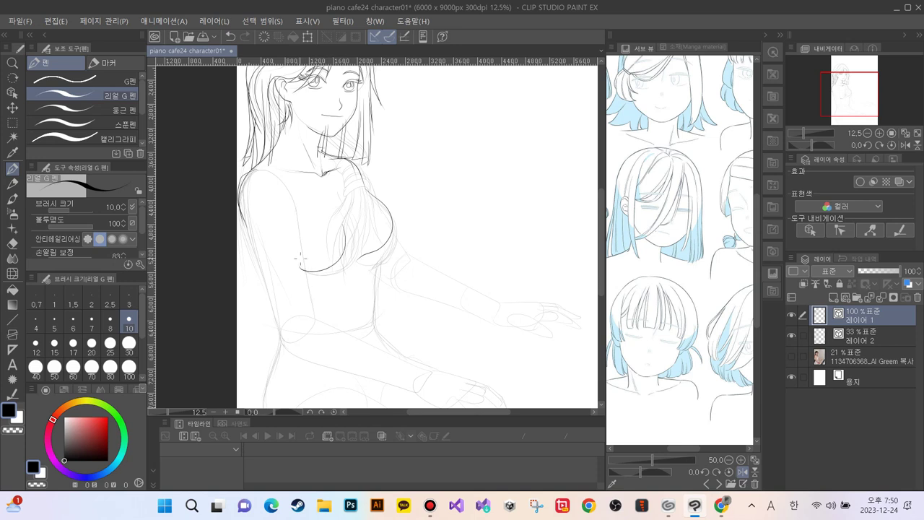
pyautogui.hotkey('ctrl', 'z')
pyautogui.moveTo(346, 247)
pyautogui.mouseDown()
pyautogui.moveTo(329, 272)
pyautogui.moveTo(302, 265)
pyautogui.mouseUp()
# Step: Ink the near upper arm's outer and inner edges down to the elbow and join the armpit to the chest curve
pyautogui.moveTo(239, 180); pyautogui.dragTo(278, 339)
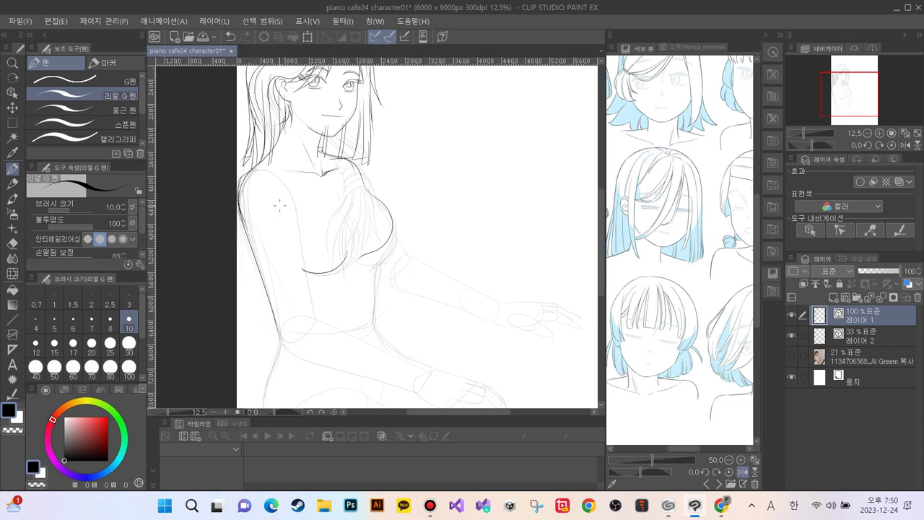
pyautogui.moveTo(285, 239); pyautogui.dragTo(302, 270)
pyautogui.moveTo(280, 198)
pyautogui.mouseDown()
pyautogui.moveTo(276, 215)
pyautogui.moveTo(281, 204)
pyautogui.mouseUp()
pyautogui.hotkey('ctrl', 'z')
pyautogui.hotkey('ctrl', 'y')
pyautogui.moveTo(345, 158); pyautogui.dragTo(372, 194)
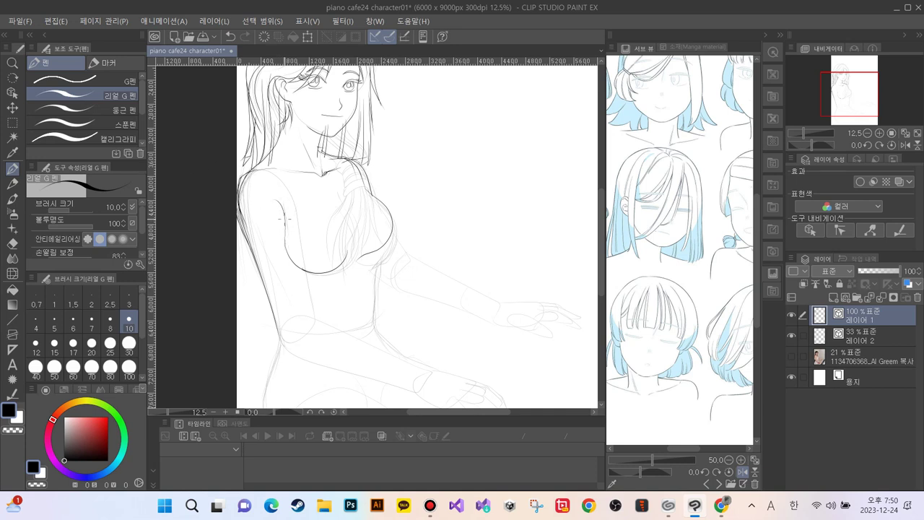
pyautogui.moveTo(286, 220); pyautogui.dragTo(293, 265)
pyautogui.moveTo(283, 217); pyautogui.dragTo(315, 324)
pyautogui.moveTo(259, 272); pyautogui.dragTo(281, 350)
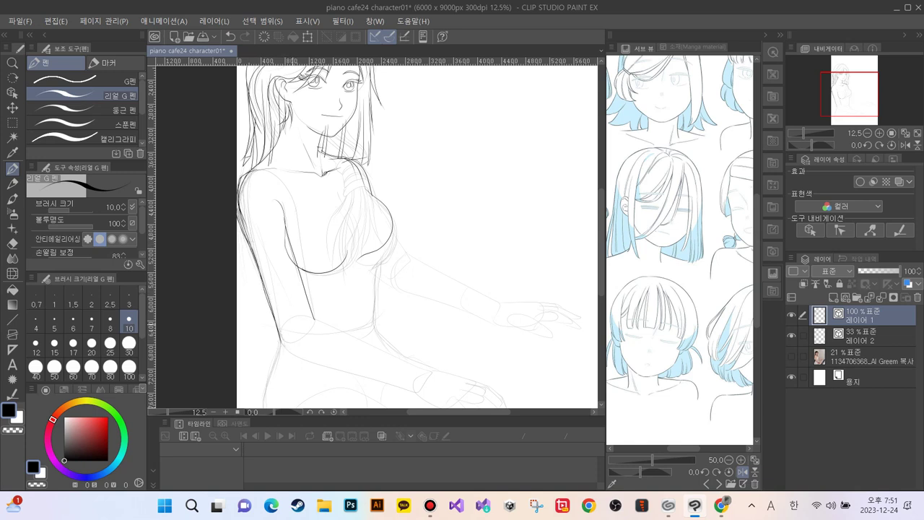
# Step: Ink the upper and lower edges of the near forearm from the elbow to the wrist
pyautogui.moveTo(348, 348); pyautogui.dragTo(321, 275)
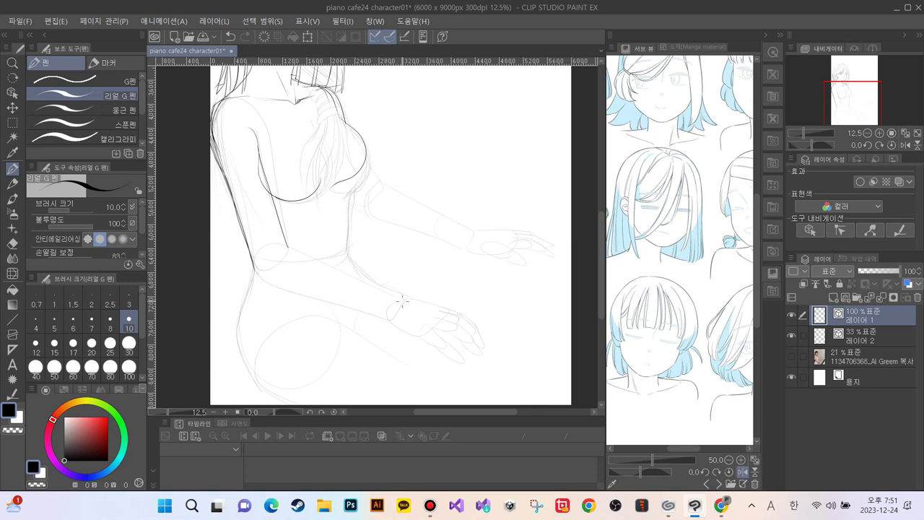
pyautogui.moveTo(401, 298)
pyautogui.mouseDown()
pyautogui.moveTo(283, 250)
pyautogui.moveTo(292, 256)
pyautogui.moveTo(257, 279)
pyautogui.moveTo(390, 324)
pyautogui.mouseUp()
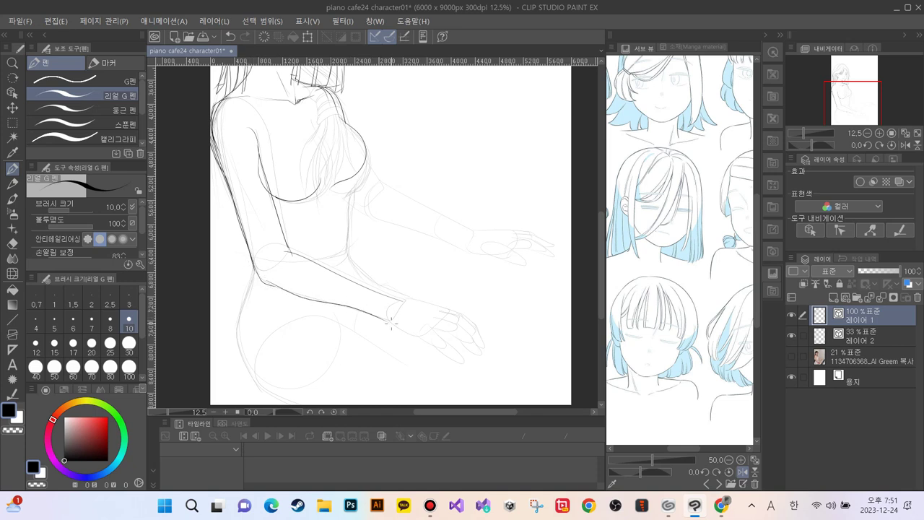
pyautogui.hotkey('ctrl', 'z')
pyautogui.moveTo(389, 322); pyautogui.dragTo(262, 284)
# Step: Ink the front waist line down to the near forearm and the curved back of the hip below the near elbow
pyautogui.moveTo(283, 124); pyautogui.dragTo(247, 164)
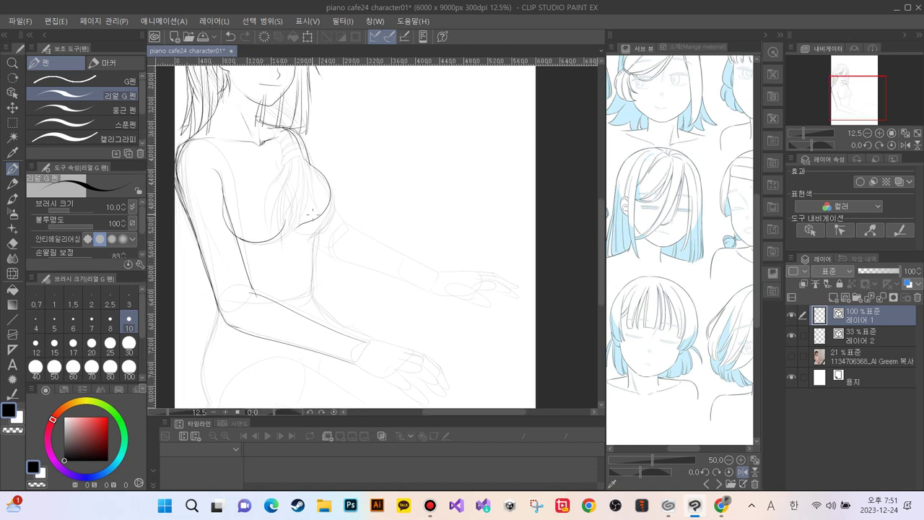
pyautogui.moveTo(313, 227); pyautogui.dragTo(318, 305)
pyautogui.moveTo(310, 292); pyautogui.dragTo(345, 327)
pyautogui.moveTo(216, 298)
pyautogui.mouseDown()
pyautogui.moveTo(202, 357)
pyautogui.moveTo(203, 387)
pyautogui.moveTo(218, 399)
pyautogui.mouseUp()
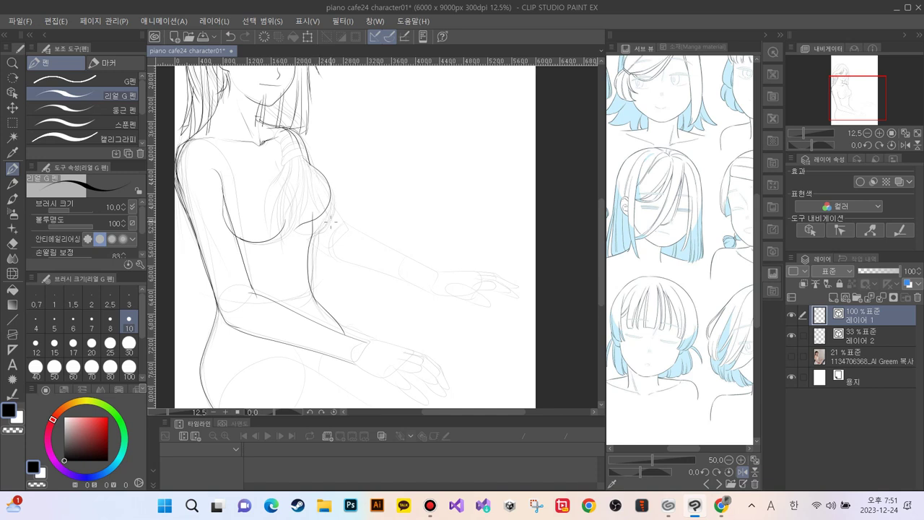
# Step: Ink the far arm from the chest through the bent elbow along both forearm edges to the wrist
pyautogui.moveTo(327, 213)
pyautogui.mouseDown()
pyautogui.moveTo(352, 249)
pyautogui.moveTo(328, 270)
pyautogui.mouseUp()
pyautogui.moveTo(327, 205); pyautogui.dragTo(350, 249)
pyautogui.moveTo(303, 220); pyautogui.dragTo(328, 270)
pyautogui.moveTo(341, 232)
pyautogui.mouseDown()
pyautogui.moveTo(348, 255)
pyautogui.moveTo(334, 257)
pyautogui.moveTo(351, 247)
pyautogui.moveTo(445, 278)
pyautogui.mouseUp()
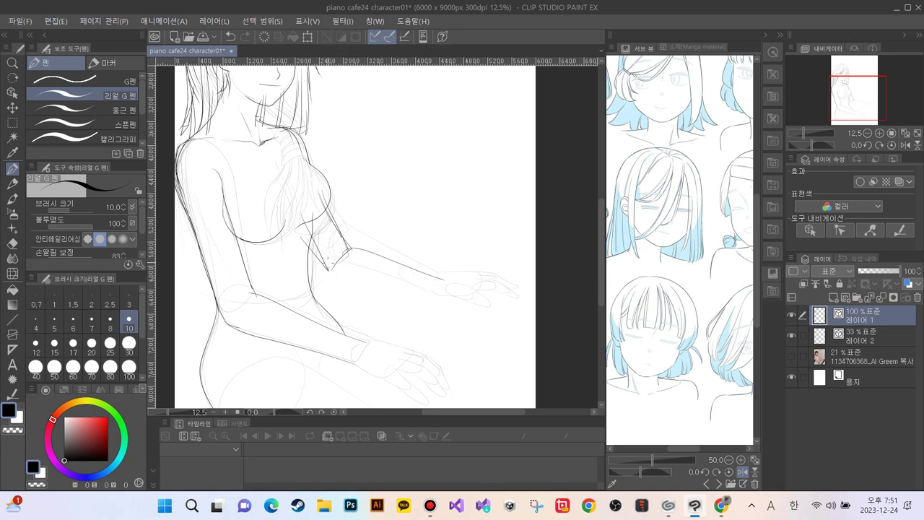
pyautogui.moveTo(320, 257)
pyautogui.mouseDown()
pyautogui.moveTo(351, 283)
pyautogui.moveTo(443, 301)
pyautogui.mouseUp()
pyautogui.moveTo(354, 283); pyautogui.dragTo(331, 273)
pyautogui.moveTo(442, 279)
pyautogui.mouseDown()
pyautogui.moveTo(444, 298)
pyautogui.moveTo(417, 308)
pyautogui.moveTo(403, 330)
pyautogui.moveTo(413, 318)
pyautogui.moveTo(344, 238)
pyautogui.mouseUp()
# Step: Ink the edges of the near hand beyond its wrist and outline the far hand with its thumb
pyautogui.hotkey('ctrl', '-')
pyautogui.hotkey('ctrl', '+')
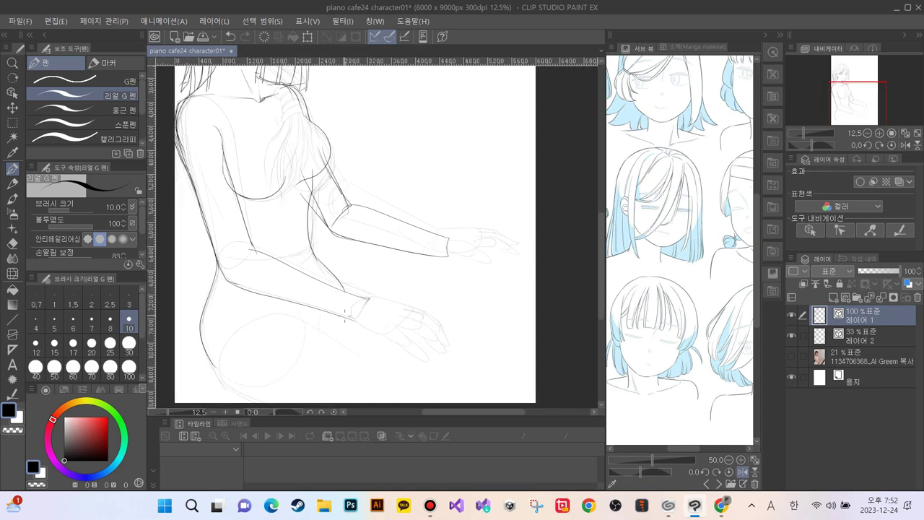
pyautogui.moveTo(348, 317); pyautogui.dragTo(386, 337)
pyautogui.moveTo(368, 296); pyautogui.dragTo(407, 307)
pyautogui.moveTo(443, 255); pyautogui.dragTo(469, 261)
pyautogui.moveTo(488, 261)
pyautogui.mouseDown()
pyautogui.moveTo(491, 272)
pyautogui.moveTo(466, 264)
pyautogui.moveTo(491, 243)
pyautogui.moveTo(431, 234)
pyautogui.mouseUp()
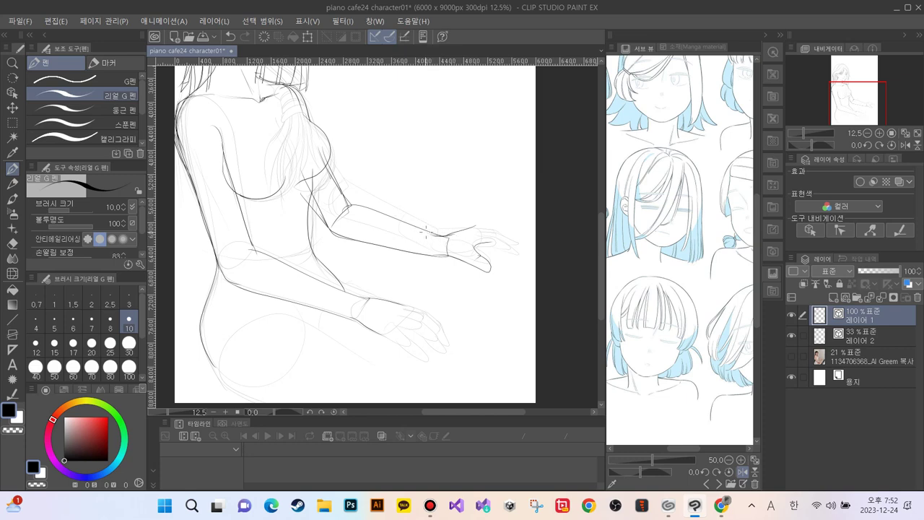
pyautogui.moveTo(297, 208); pyautogui.dragTo(302, 294)
# Step: Draw long straight piano edge lines crossing behind the arms and below the near hand, plus the lines under the hip
pyautogui.hotkey('ctrl', '-')
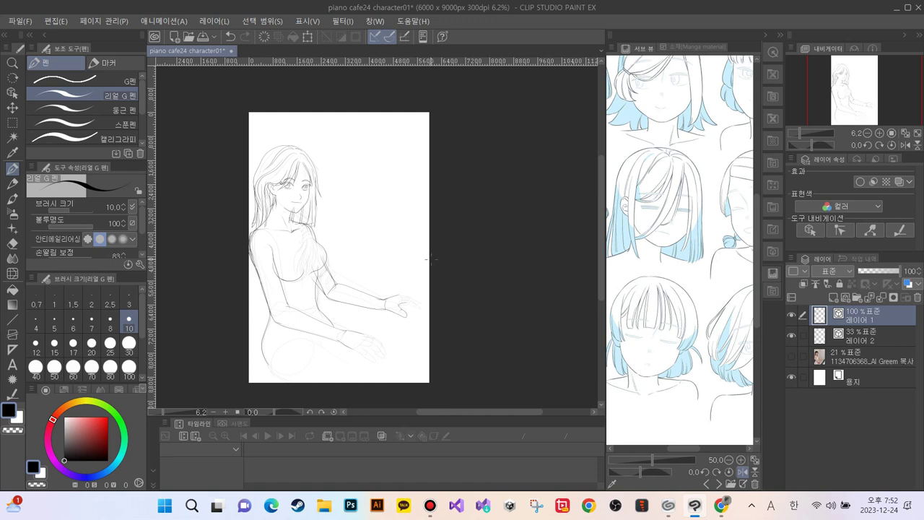
pyautogui.moveTo(402, 275); pyautogui.dragTo(278, 353)
pyautogui.hotkey('ctrl', 'z')
pyautogui.moveTo(432, 270); pyautogui.dragTo(291, 325)
pyautogui.moveTo(435, 363)
pyautogui.mouseDown()
pyautogui.moveTo(249, 334)
pyautogui.moveTo(266, 377)
pyautogui.mouseUp()
pyautogui.moveTo(270, 336)
pyautogui.mouseDown()
pyautogui.moveTo(276, 376)
pyautogui.moveTo(264, 372)
pyautogui.moveTo(264, 339)
pyautogui.moveTo(268, 353)
pyautogui.moveTo(251, 373)
pyautogui.mouseUp()
pyautogui.hotkey('ctrl', '+')
pyautogui.hotkey('ctrl', '-')
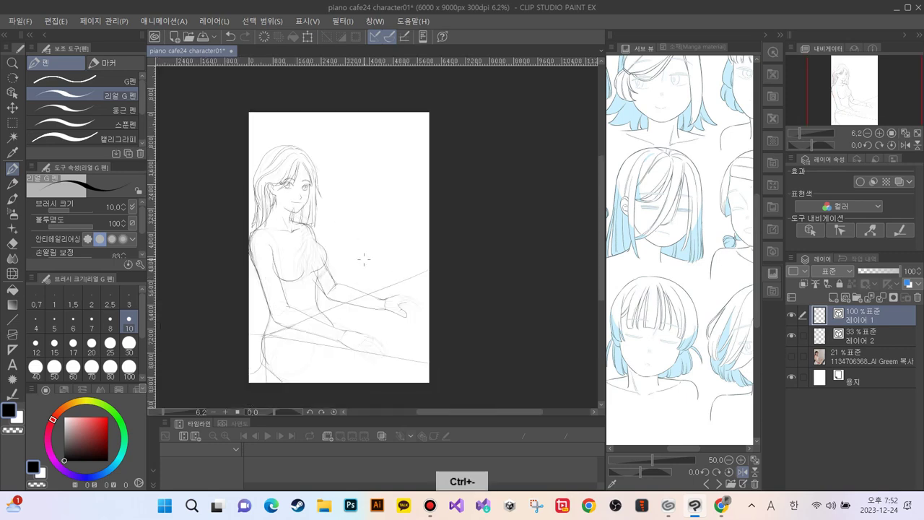
pyautogui.hotkey('ctrl', '+')
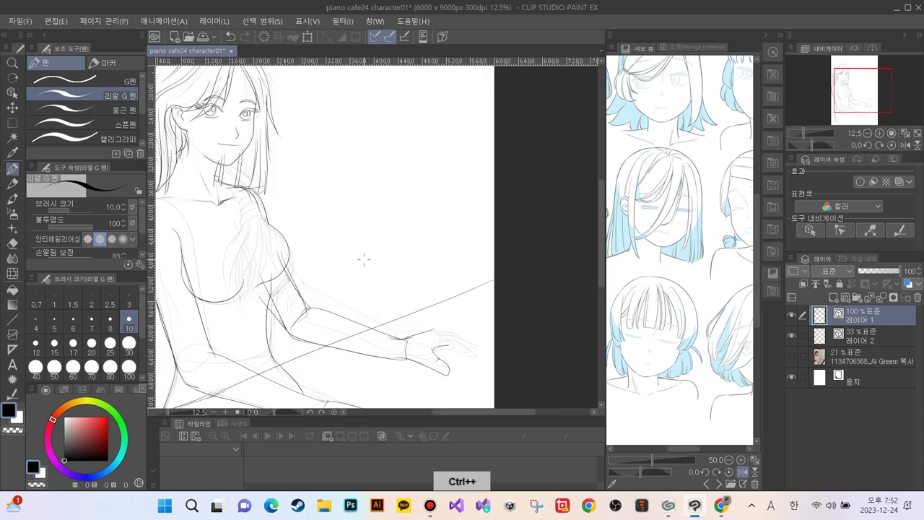
pyautogui.hotkey('ctrl', '-')
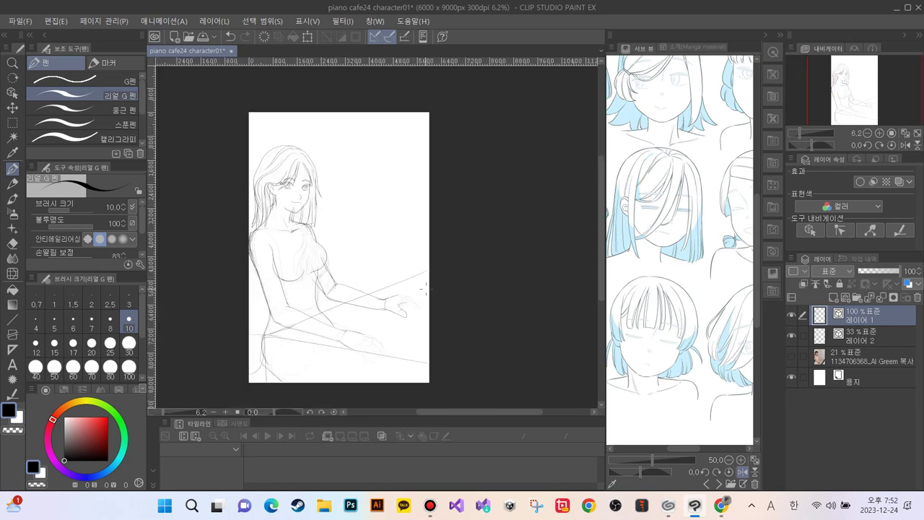
# Step: Sketch a vase with round-petalled flowers standing on the piano beyond the far hand
pyautogui.moveTo(424, 284); pyautogui.dragTo(401, 279)
pyautogui.moveTo(422, 235); pyautogui.dragTo(405, 235)
pyautogui.moveTo(404, 235)
pyautogui.mouseDown()
pyautogui.moveTo(410, 263)
pyautogui.moveTo(405, 233)
pyautogui.mouseUp()
pyautogui.moveTo(402, 200)
pyautogui.mouseDown()
pyautogui.moveTo(398, 215)
pyautogui.moveTo(418, 210)
pyautogui.moveTo(411, 223)
pyautogui.mouseUp()
pyautogui.moveTo(404, 182)
pyautogui.mouseDown()
pyautogui.moveTo(389, 203)
pyautogui.moveTo(397, 226)
pyautogui.mouseUp()
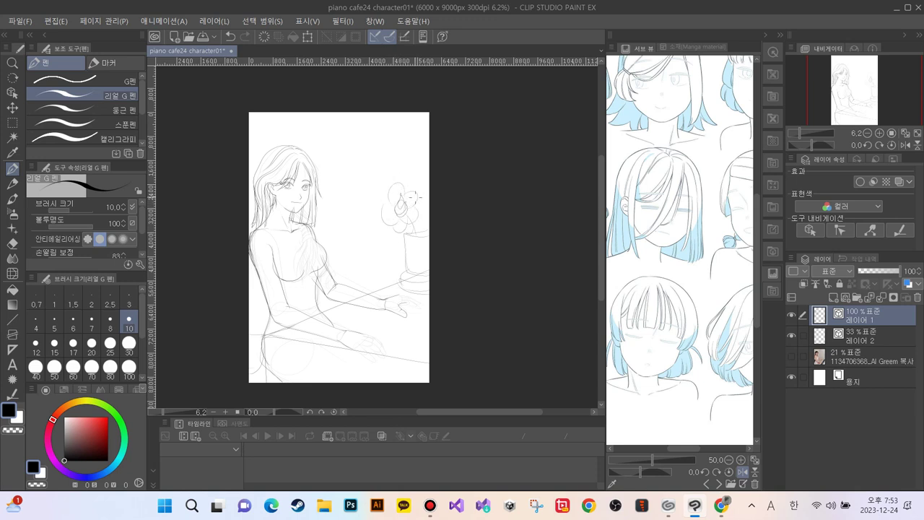
pyautogui.moveTo(416, 186)
pyautogui.mouseDown()
pyautogui.moveTo(421, 208)
pyautogui.moveTo(410, 182)
pyautogui.mouseUp()
pyautogui.moveTo(424, 221)
pyautogui.mouseDown()
pyautogui.moveTo(426, 231)
pyautogui.moveTo(416, 229)
pyautogui.mouseUp()
# Step: Draw the keyboard edge beneath the hands and the slanting piano edges behind the far forearm
pyautogui.moveTo(372, 301)
pyautogui.mouseDown()
pyautogui.moveTo(322, 327)
pyautogui.moveTo(409, 334)
pyautogui.mouseUp()
pyautogui.moveTo(320, 328); pyautogui.dragTo(353, 333)
pyautogui.moveTo(353, 288)
pyautogui.mouseDown()
pyautogui.moveTo(344, 307)
pyautogui.moveTo(402, 258)
pyautogui.mouseUp()
pyautogui.moveTo(355, 286); pyautogui.dragTo(400, 267)
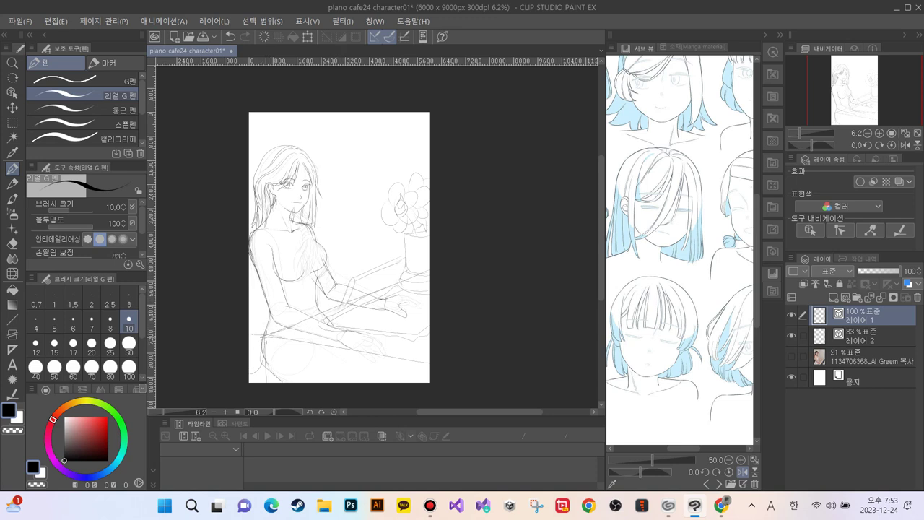
# Step: Draw the piano's lower front edges below the near hand and rework the lines under the hip
pyautogui.moveTo(264, 351); pyautogui.dragTo(246, 374)
pyautogui.moveTo(425, 376); pyautogui.dragTo(269, 344)
pyautogui.moveTo(367, 379); pyautogui.dragTo(265, 358)
pyautogui.moveTo(331, 380)
pyautogui.mouseDown()
pyautogui.moveTo(286, 371)
pyautogui.moveTo(277, 394)
pyautogui.mouseUp()
pyautogui.moveTo(268, 325); pyautogui.dragTo(259, 371)
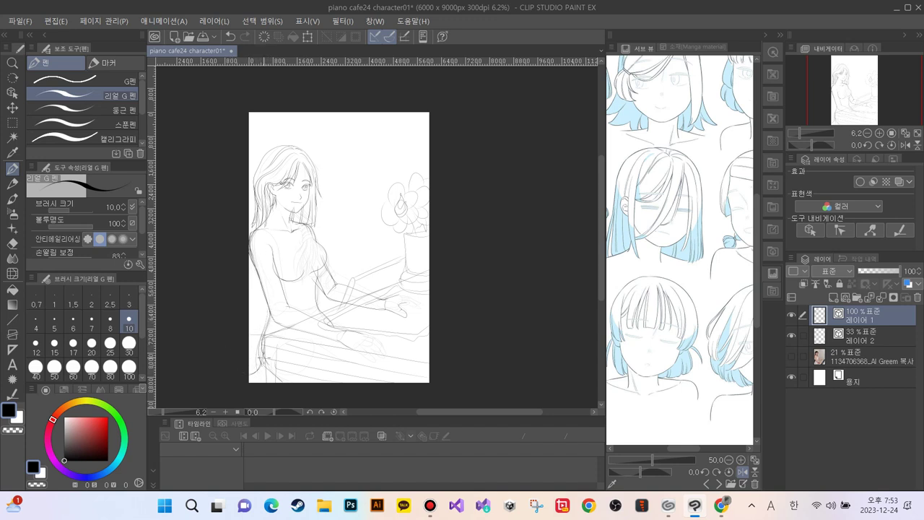
# Step: Make the faded sketch layer 레이어 2 active and hide the line art layer 레이어 1
pyautogui.hotkey('ctrl', '+')
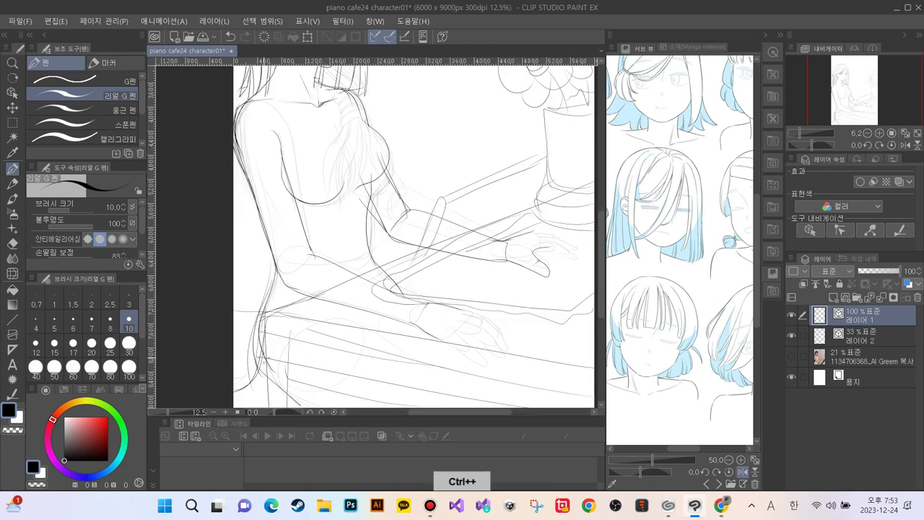
pyautogui.moveTo(294, 186); pyautogui.dragTo(303, 313)
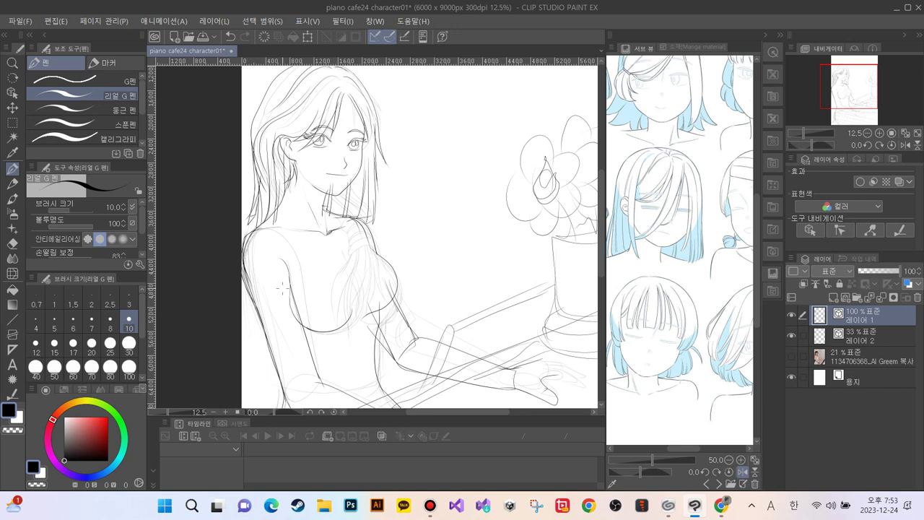
pyautogui.click(869, 336)
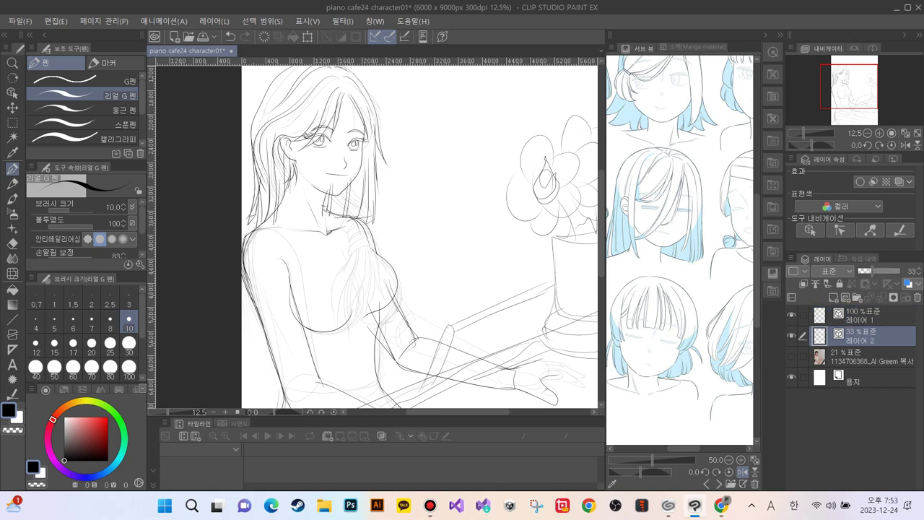
pyautogui.click(791, 314)
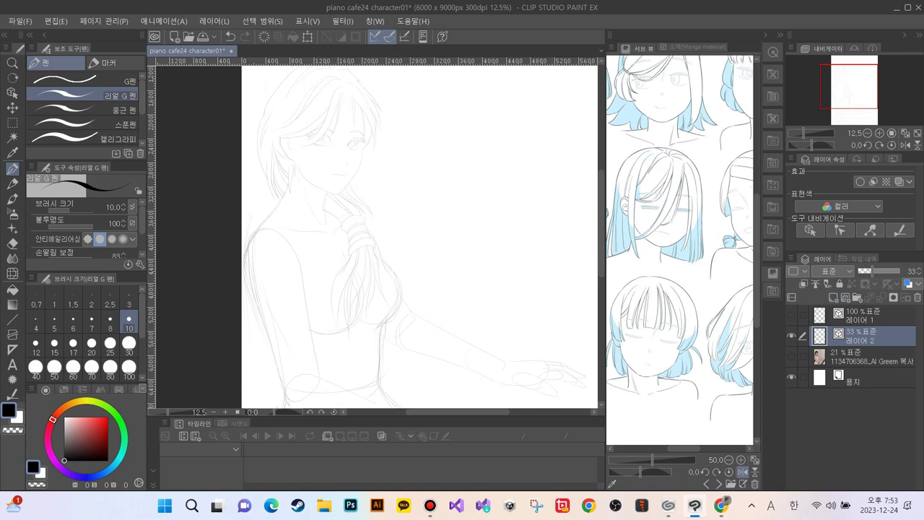
# Step: Restore the sketch layer 레이어 2 to 100% opacity and rough in the piano's slanting edges across the hip and the line behind it
pyautogui.moveTo(872, 271); pyautogui.dragTo(901, 272)
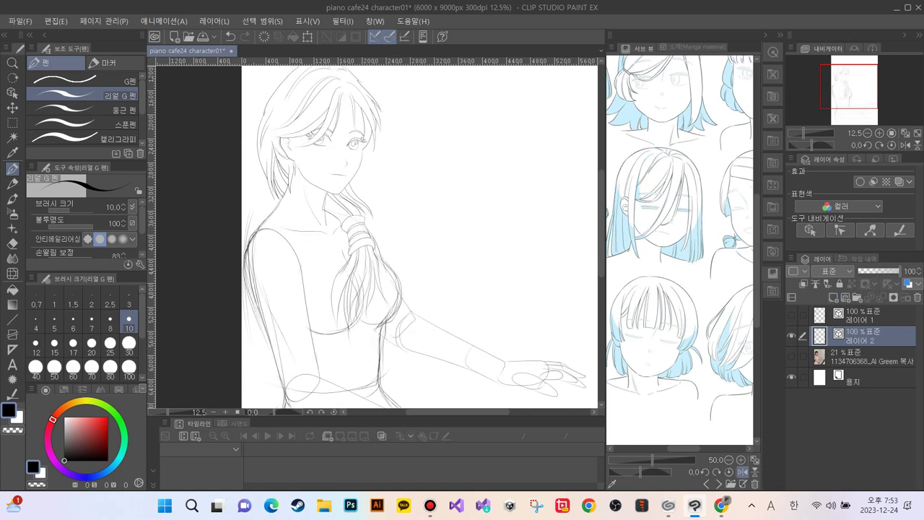
pyautogui.scroll(-2, 422, 256)
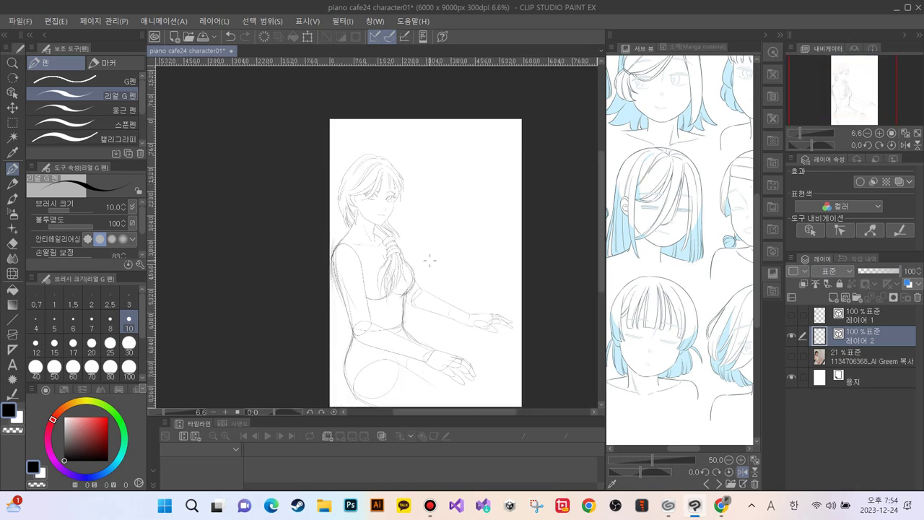
pyautogui.scroll(-1, 429, 260)
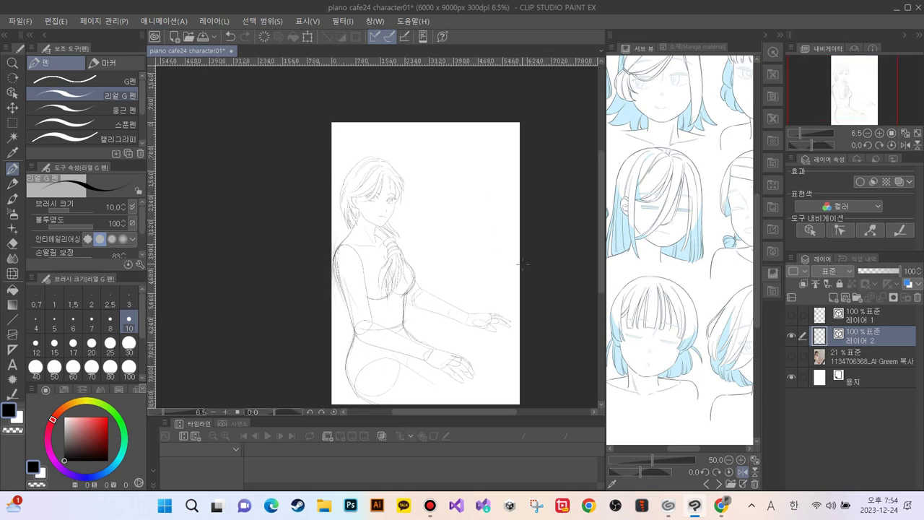
pyautogui.moveTo(523, 265); pyautogui.dragTo(374, 354)
pyautogui.moveTo(514, 285); pyautogui.dragTo(366, 352)
pyautogui.moveTo(514, 379); pyautogui.dragTo(366, 348)
pyautogui.moveTo(414, 330)
pyautogui.mouseDown()
pyautogui.moveTo(368, 348)
pyautogui.moveTo(370, 372)
pyautogui.moveTo(330, 396)
pyautogui.mouseUp()
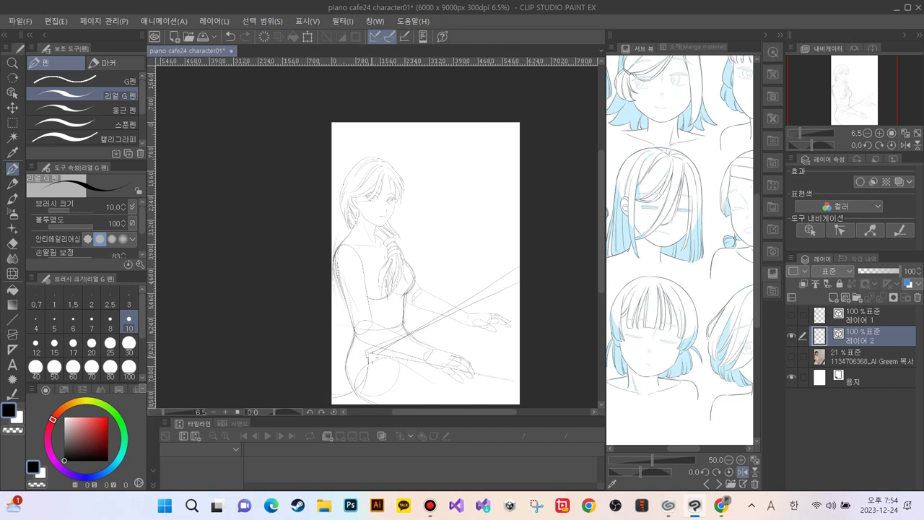
# Step: Sketch a vase with large round-petalled flowers standing on the piano beside the far hand
pyautogui.moveTo(513, 289)
pyautogui.mouseDown()
pyautogui.moveTo(481, 297)
pyautogui.moveTo(515, 312)
pyautogui.moveTo(510, 322)
pyautogui.mouseUp()
pyautogui.moveTo(487, 264); pyautogui.dragTo(491, 311)
pyautogui.moveTo(511, 250)
pyautogui.mouseDown()
pyautogui.moveTo(487, 236)
pyautogui.moveTo(500, 217)
pyautogui.moveTo(493, 239)
pyautogui.moveTo(484, 227)
pyautogui.moveTo(488, 207)
pyautogui.moveTo(496, 216)
pyautogui.moveTo(484, 236)
pyautogui.moveTo(495, 197)
pyautogui.moveTo(508, 230)
pyautogui.moveTo(499, 233)
pyautogui.moveTo(520, 268)
pyautogui.mouseUp()
# Step: Draw the keyboard edges around both hands and the piano's lower front edge beneath the near hand
pyautogui.moveTo(512, 356); pyautogui.dragTo(431, 338)
pyautogui.moveTo(482, 311); pyautogui.dragTo(424, 344)
pyautogui.moveTo(458, 316); pyautogui.dragTo(424, 342)
pyautogui.moveTo(430, 305)
pyautogui.mouseDown()
pyautogui.moveTo(417, 326)
pyautogui.moveTo(484, 283)
pyautogui.mouseUp()
pyautogui.moveTo(430, 312); pyautogui.dragTo(420, 316)
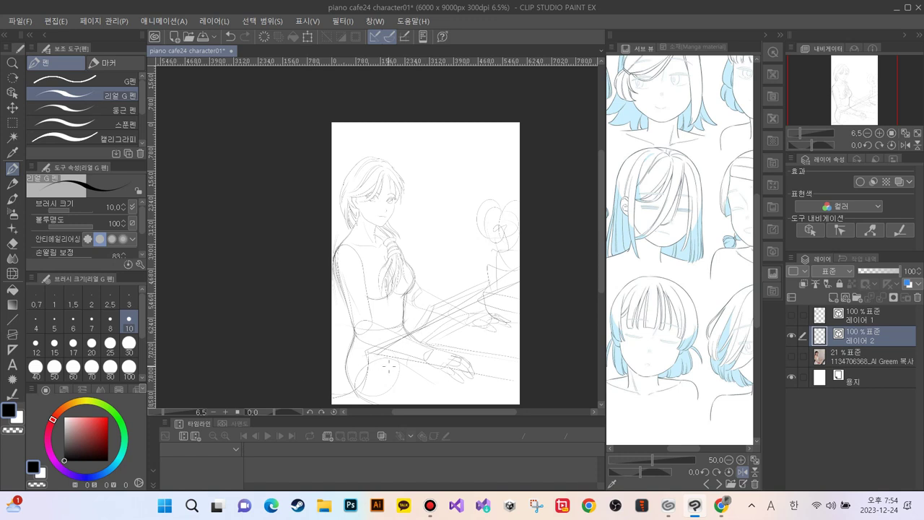
pyautogui.moveTo(493, 402); pyautogui.dragTo(393, 379)
pyautogui.moveTo(484, 411); pyautogui.dragTo(433, 411)
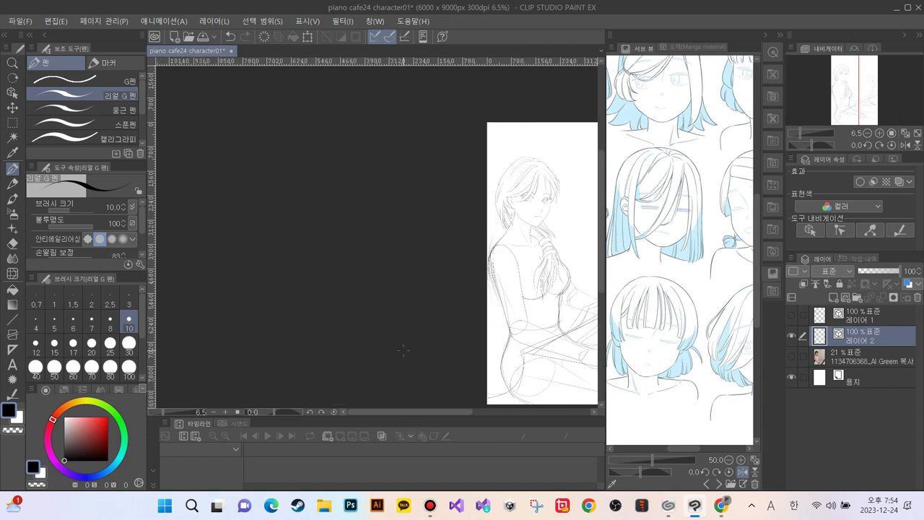
pyautogui.hscroll(4, 300, 289)
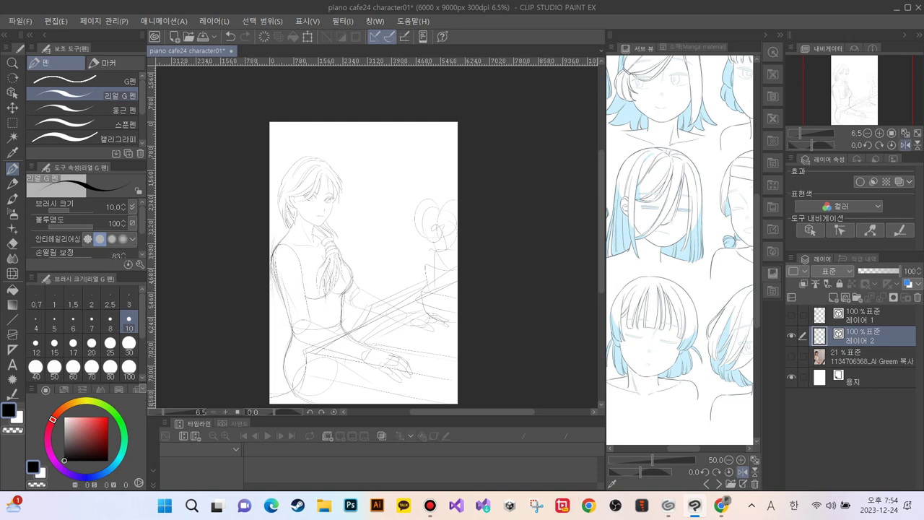
# Step: Mirror the canvas view to check the sketch's proportions and composition, and return it to normal
pyautogui.click(905, 145)
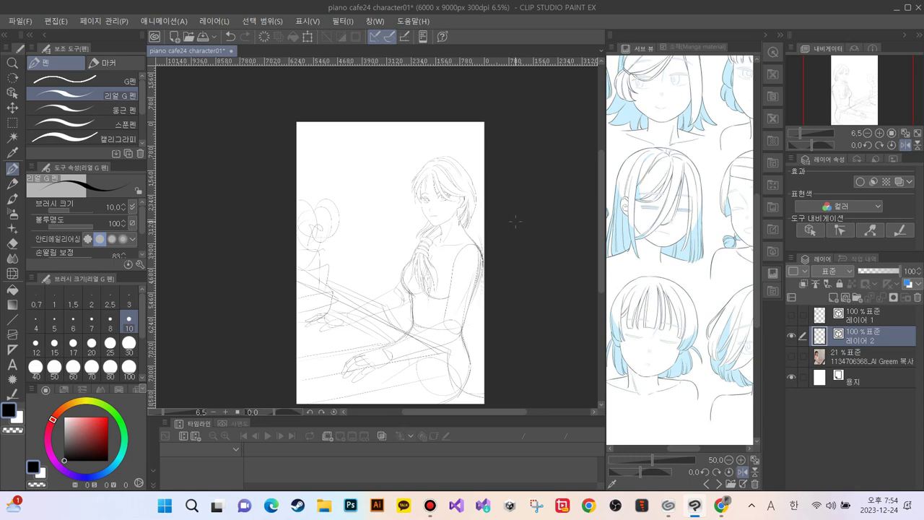
pyautogui.scroll(6, 469, 203)
pyautogui.scroll(-6, 469, 204)
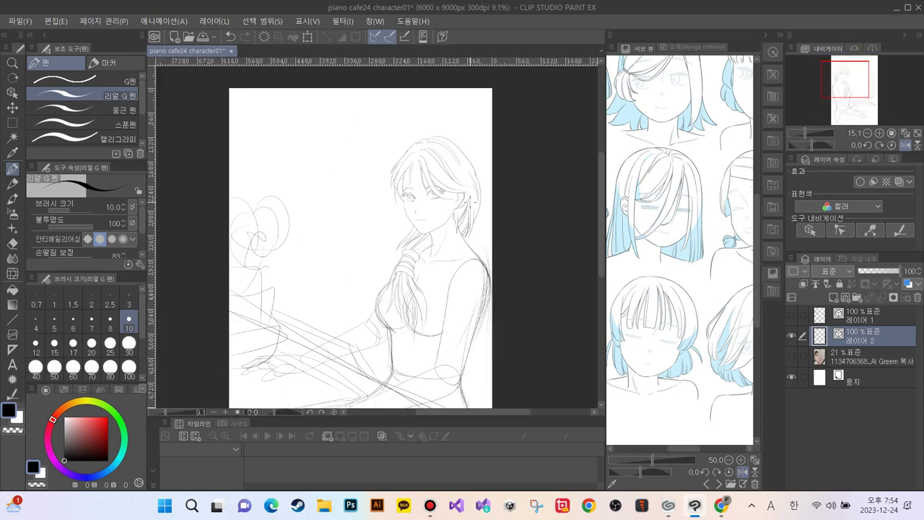
pyautogui.scroll(2, 470, 203)
pyautogui.scroll(-1, 469, 203)
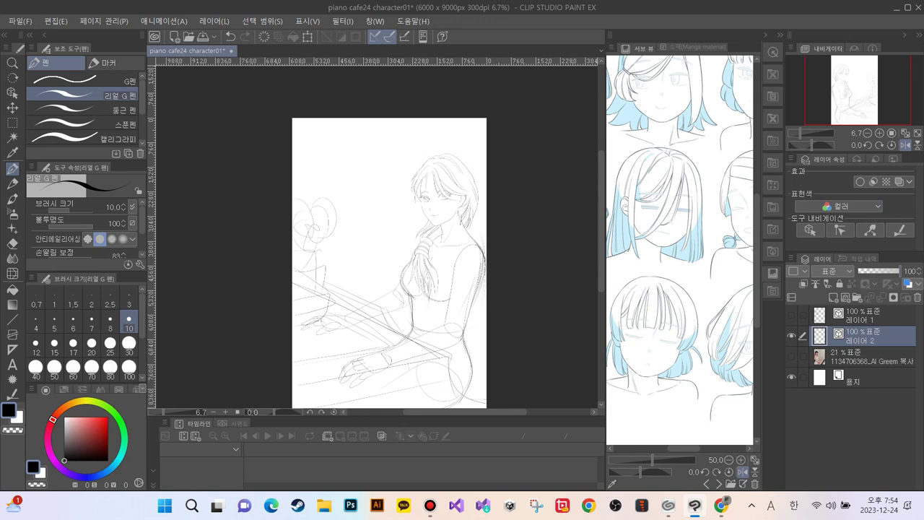
pyautogui.click(905, 145)
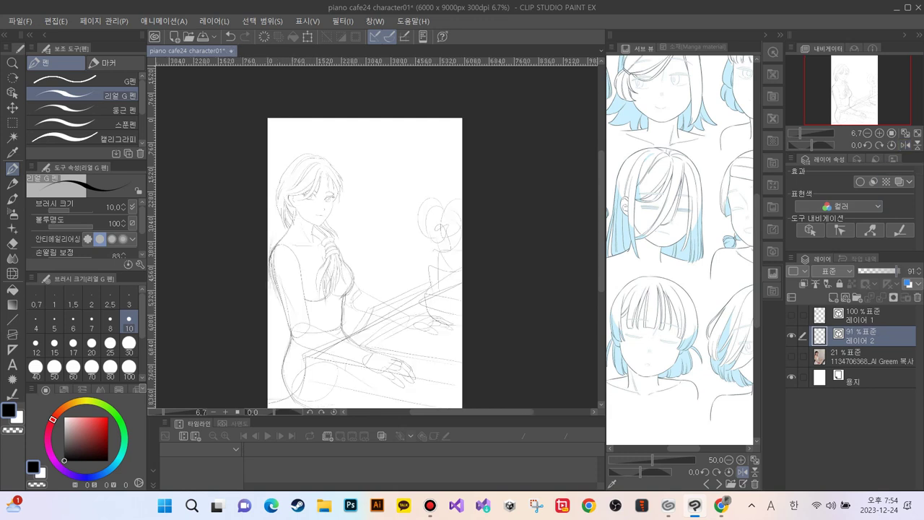
# Step: Hide the sketch layer 레이어 2 and make the line art layer 레이어 1 visible and active
pyautogui.moveTo(896, 270)
pyautogui.mouseDown()
pyautogui.moveTo(862, 271)
pyautogui.moveTo(898, 271)
pyautogui.mouseUp()
pyautogui.click(791, 336)
pyautogui.click(869, 316)
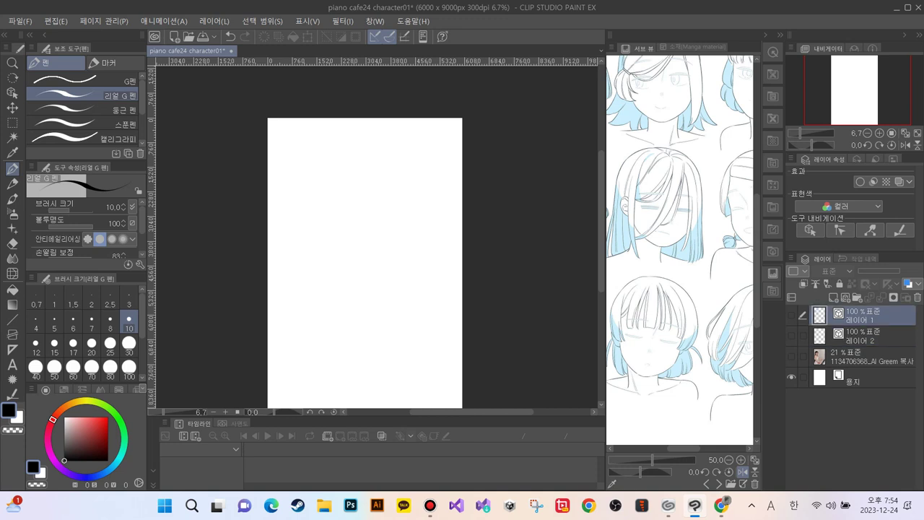
pyautogui.click(791, 315)
pyautogui.click(791, 314)
pyautogui.click(791, 315)
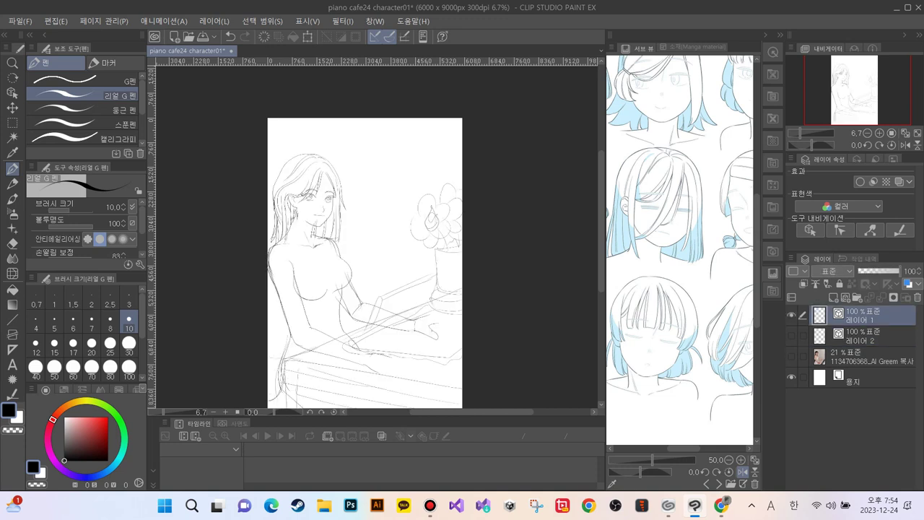
pyautogui.click(792, 314)
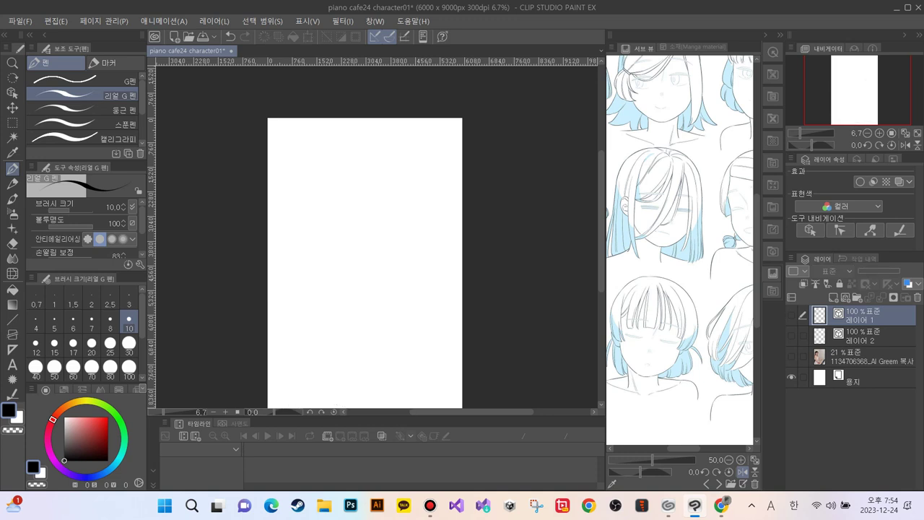
pyautogui.click(791, 335)
pyautogui.click(791, 336)
pyautogui.click(791, 315)
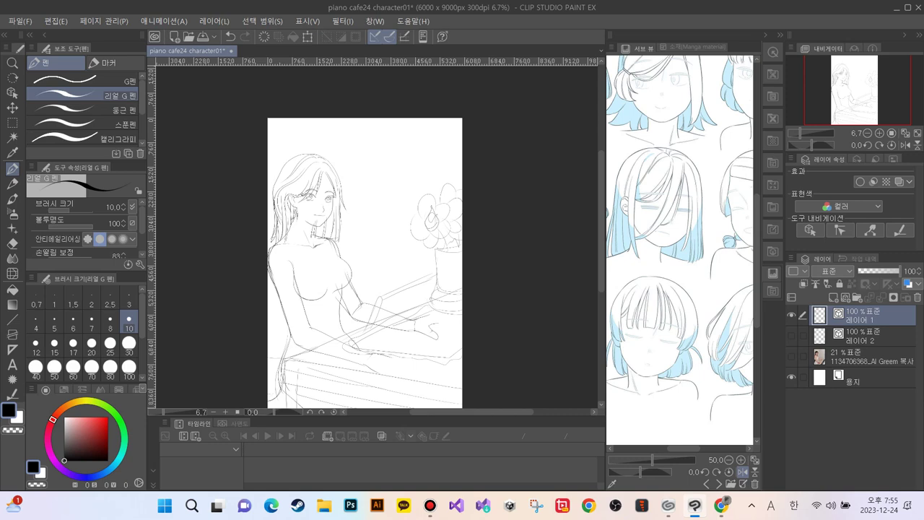
# Step: Erase the hair lines crossing the chin and the brow and lash lines overlapping the bangs with the vector eraser
pyautogui.scroll(3, 289, 203)
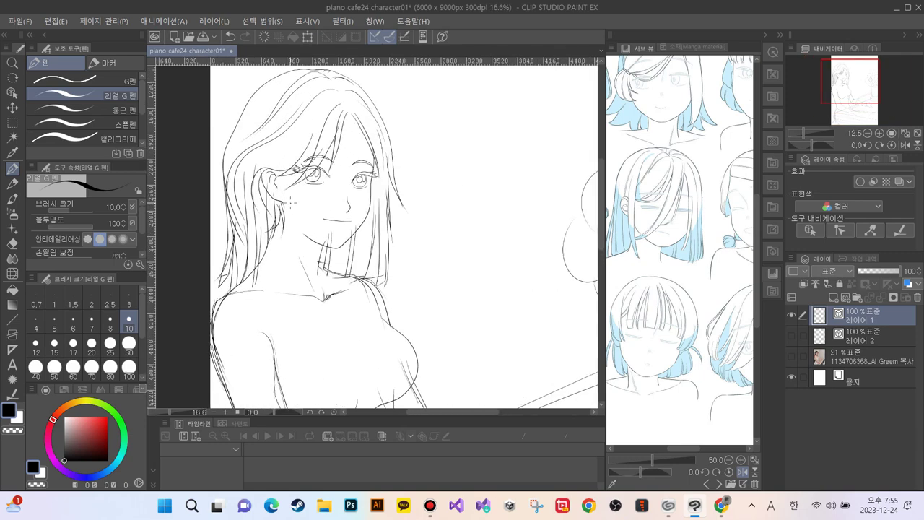
pyautogui.scroll(2, 291, 203)
pyautogui.scroll(1, 293, 201)
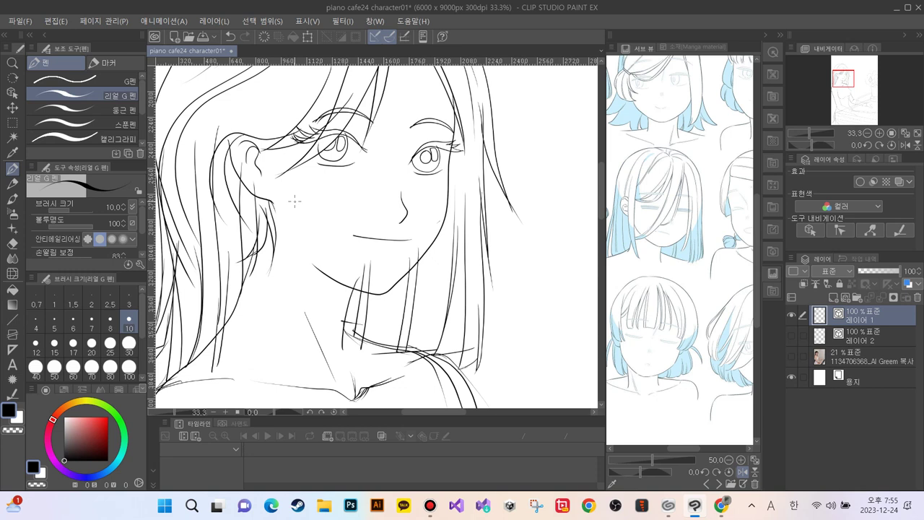
pyautogui.press('e')
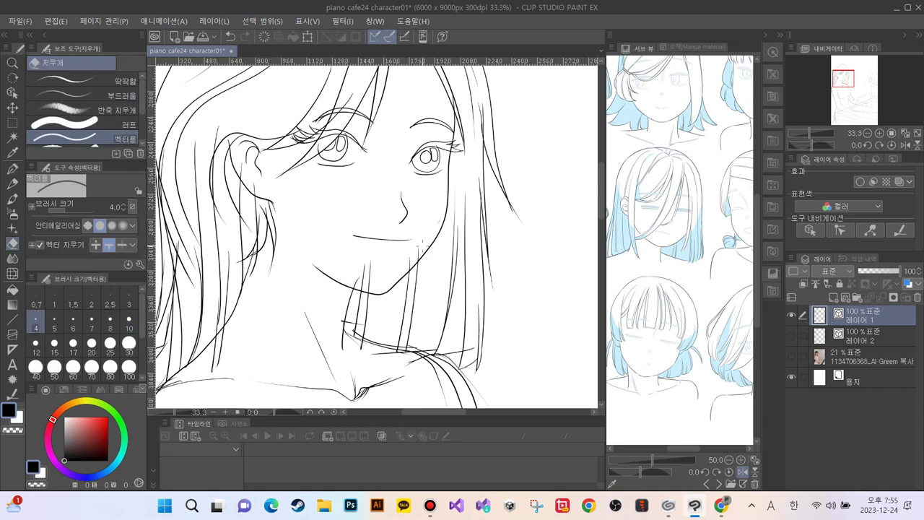
pyautogui.moveTo(422, 245)
pyautogui.mouseDown()
pyautogui.moveTo(400, 259)
pyautogui.moveTo(412, 258)
pyautogui.moveTo(374, 247)
pyautogui.moveTo(361, 274)
pyautogui.mouseUp()
pyautogui.moveTo(338, 124); pyautogui.dragTo(332, 137)
pyautogui.moveTo(353, 106)
pyautogui.mouseDown()
pyautogui.moveTo(290, 133)
pyautogui.moveTo(307, 135)
pyautogui.moveTo(293, 144)
pyautogui.mouseUp()
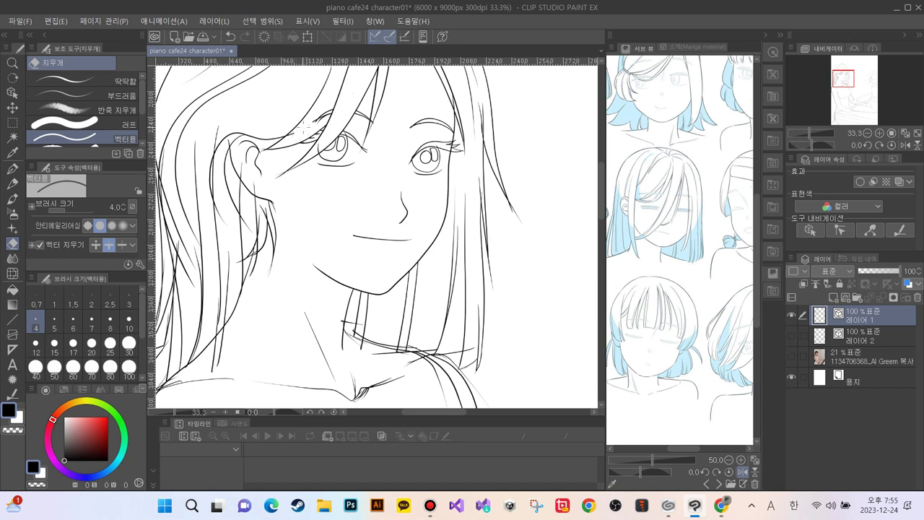
pyautogui.moveTo(298, 131); pyautogui.dragTo(287, 138)
pyautogui.moveTo(329, 110); pyautogui.dragTo(319, 121)
pyautogui.moveTo(319, 116); pyautogui.dragTo(315, 122)
# Step: Trim the overshooting hair strand ends beside the far cheek with the vector eraser at size 10
pyautogui.press(']')
pyautogui.press(']')
pyautogui.press(']')
pyautogui.press(']')
pyautogui.press(']')
pyautogui.press(']')
pyautogui.press(']')
pyautogui.press(']')
pyautogui.press(']')
pyautogui.press(']')
pyautogui.press(']')
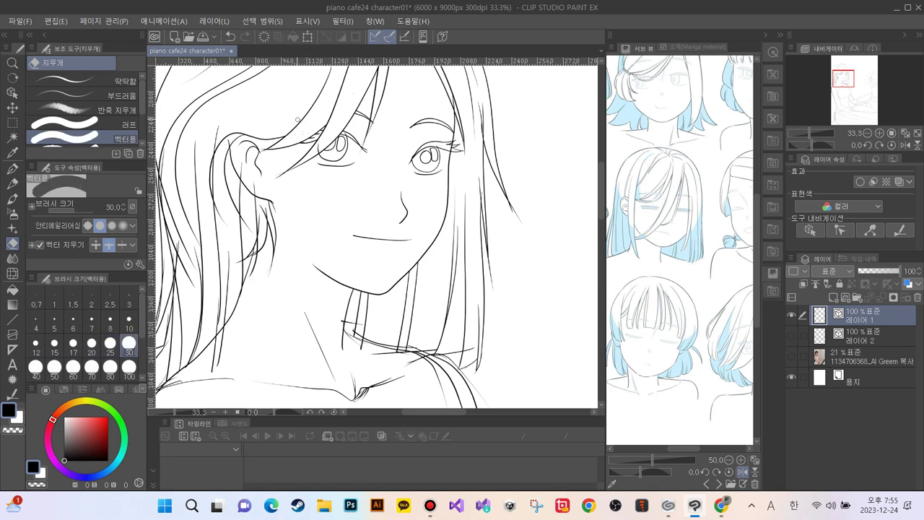
pyautogui.press('[')
pyautogui.press('[')
pyautogui.press('[')
pyautogui.press('[')
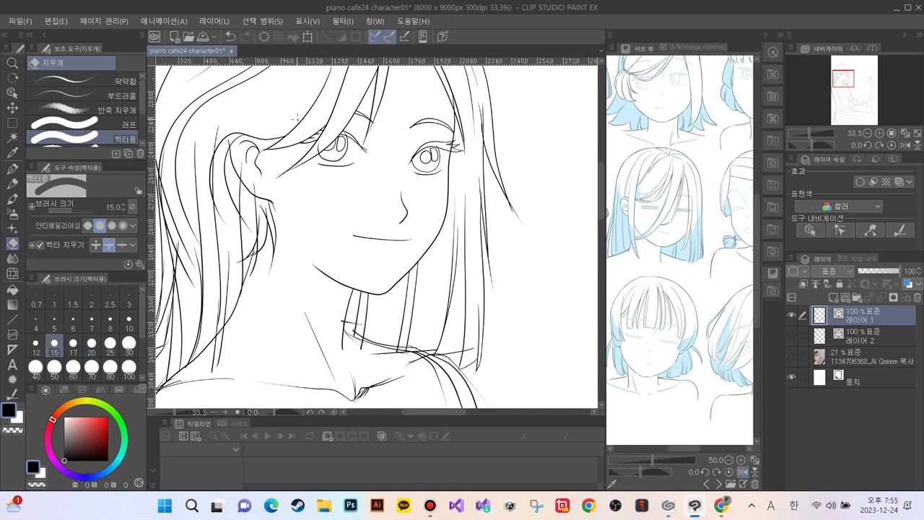
pyautogui.press(']')
pyautogui.press(']')
pyautogui.press(']')
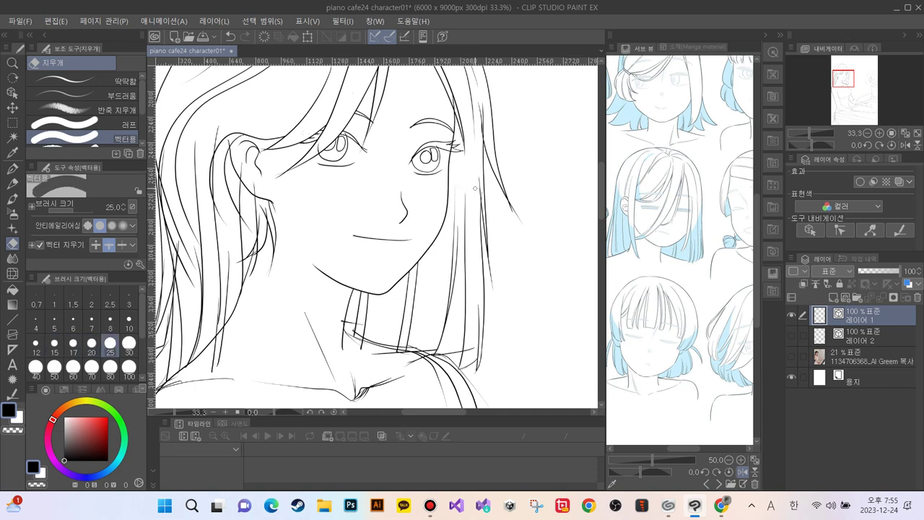
pyautogui.hotkey('ctrl', '+')
pyautogui.hotkey('ctrl', '+')
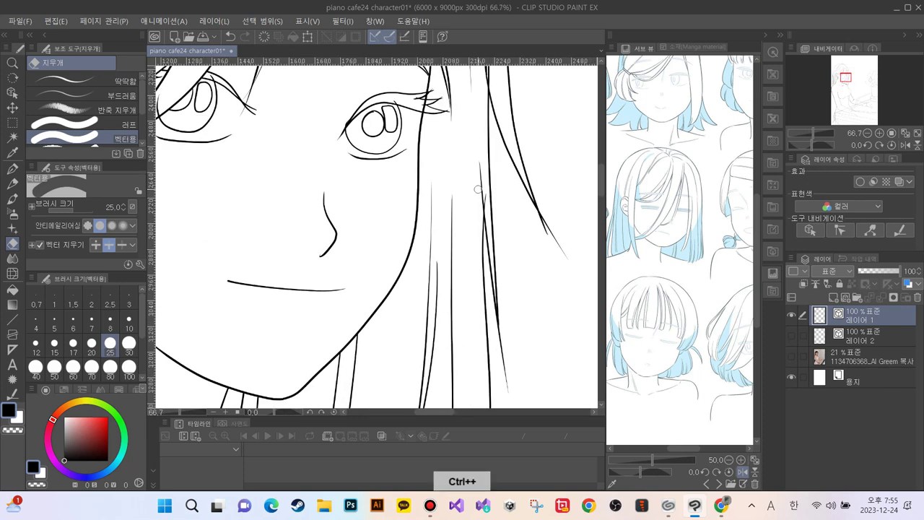
pyautogui.press('[')
pyautogui.press('[')
pyautogui.press('[')
pyautogui.press('[')
pyautogui.press('[')
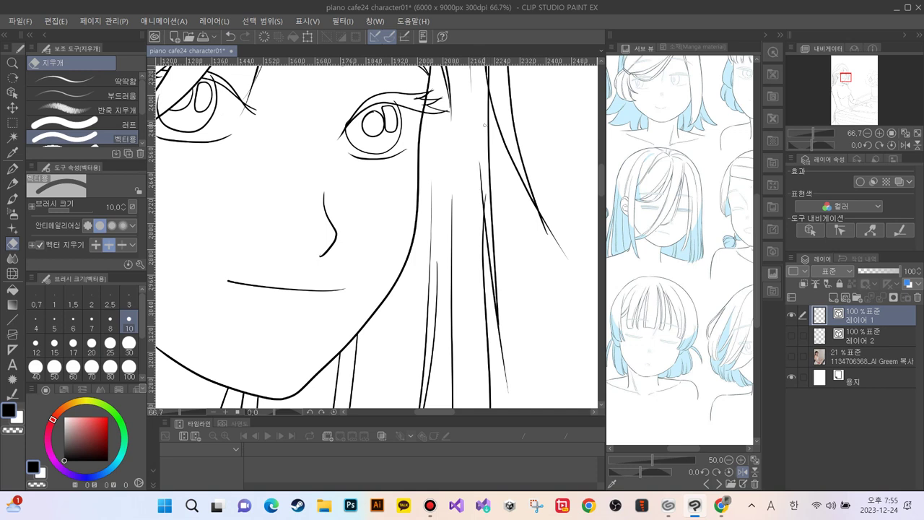
pyautogui.click(483, 191)
pyautogui.hotkey('ctrl', 'z')
pyautogui.click(486, 194)
pyautogui.click(557, 244)
pyautogui.moveTo(547, 232); pyautogui.dragTo(542, 218)
# Step: Try to erase the thin lower tail of the hair strand beside the far cheek
pyautogui.click(508, 386)
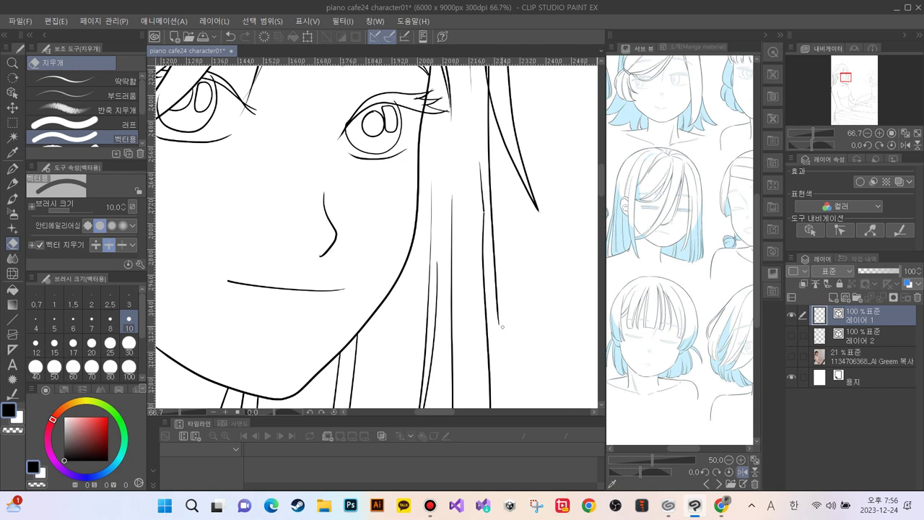
pyautogui.hotkey('ctrl', 'z')
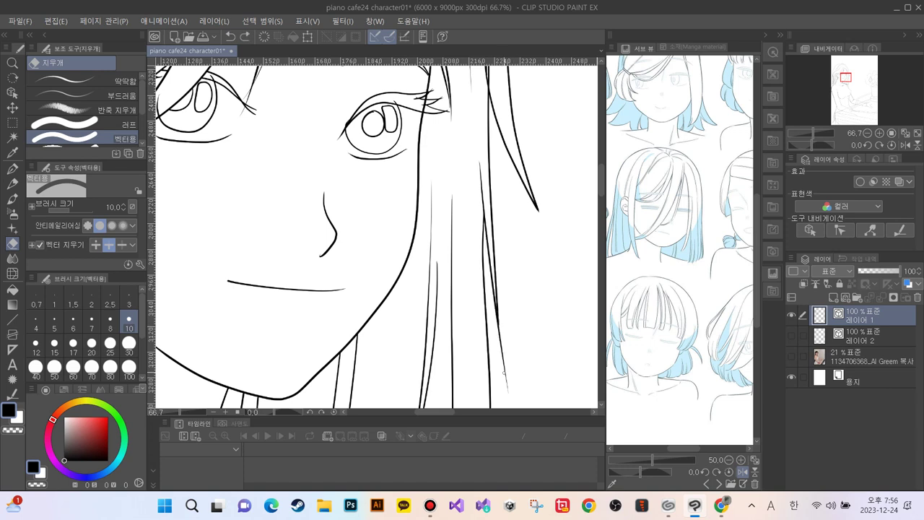
pyautogui.hotkey('ctrl', 'y')
pyautogui.hotkey('ctrl', 'z')
# Step: Narrow the strand tips beside the far cheek with line width correction set to narrow by 1.0, thinning away the lower tail
pyautogui.press('y')
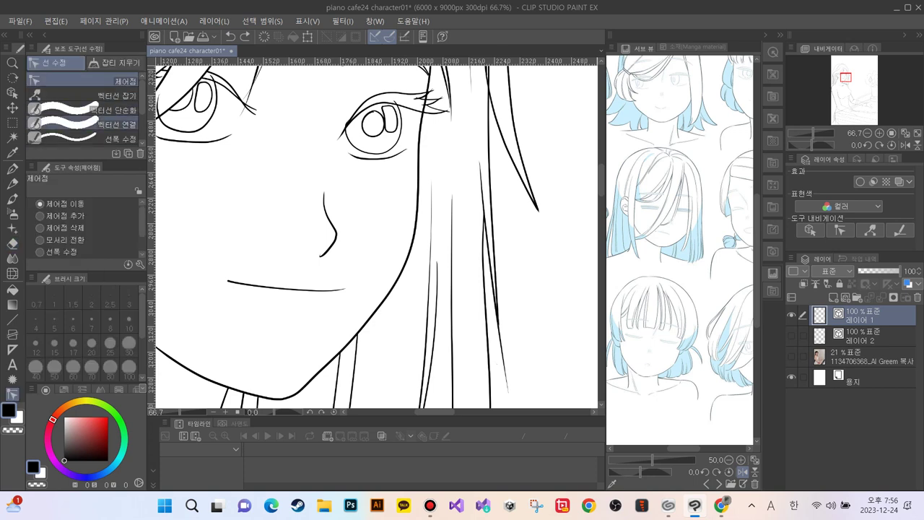
pyautogui.click(116, 138)
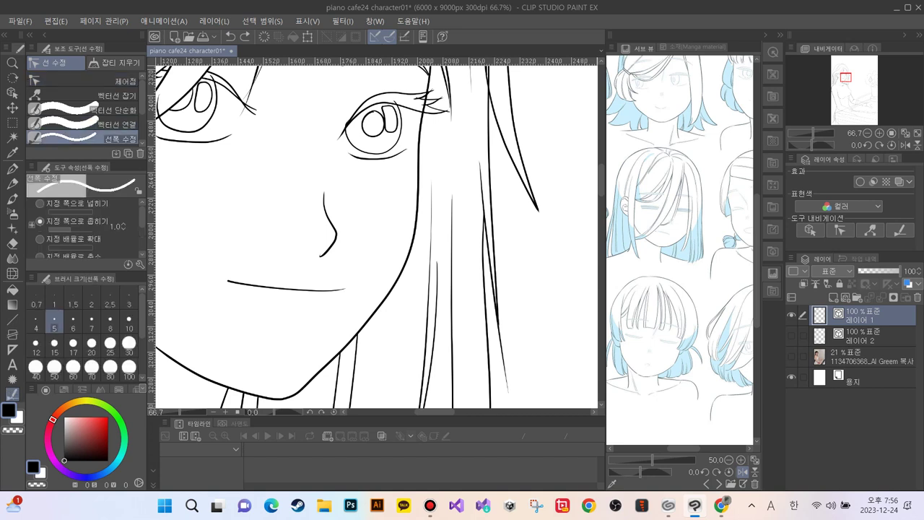
pyautogui.moveTo(506, 364); pyautogui.dragTo(510, 387)
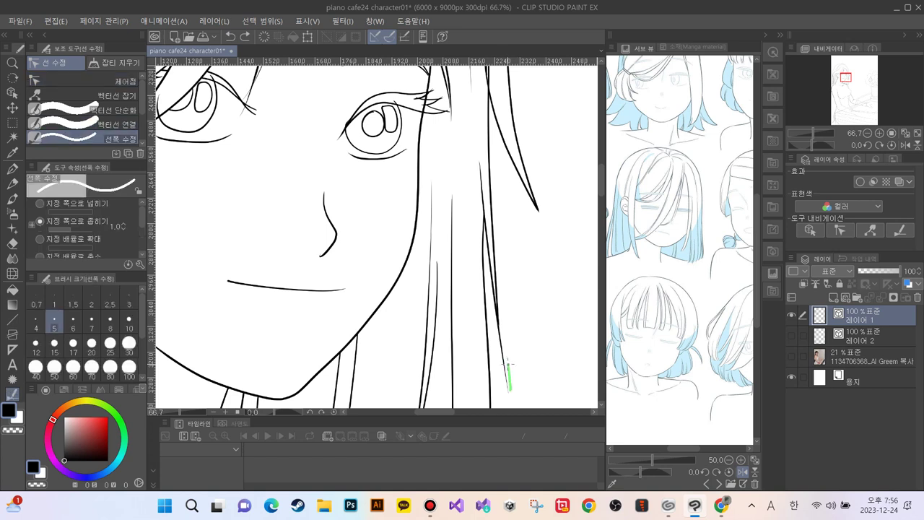
pyautogui.moveTo(499, 340)
pyautogui.mouseDown()
pyautogui.moveTo(507, 391)
pyautogui.moveTo(499, 339)
pyautogui.mouseUp()
pyautogui.moveTo(508, 389)
pyautogui.mouseDown()
pyautogui.moveTo(496, 292)
pyautogui.moveTo(498, 339)
pyautogui.mouseUp()
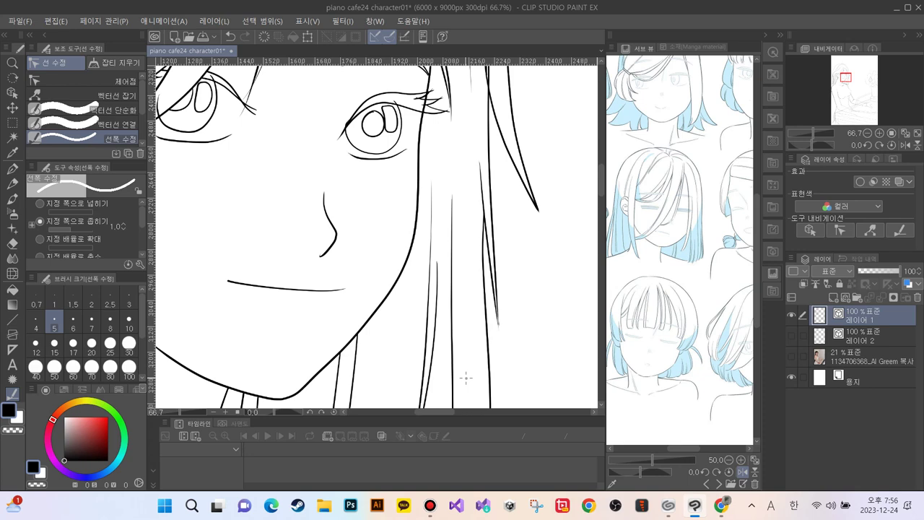
pyautogui.moveTo(538, 211)
pyautogui.mouseDown()
pyautogui.moveTo(526, 169)
pyautogui.moveTo(533, 196)
pyautogui.moveTo(528, 185)
pyautogui.mouseUp()
# Step: Erase the overlapping strand line in the bangs over the forehead with the vector eraser and mirror the canvas view
pyautogui.hotkey('ctrl', '-')
pyautogui.hotkey('ctrl', '-')
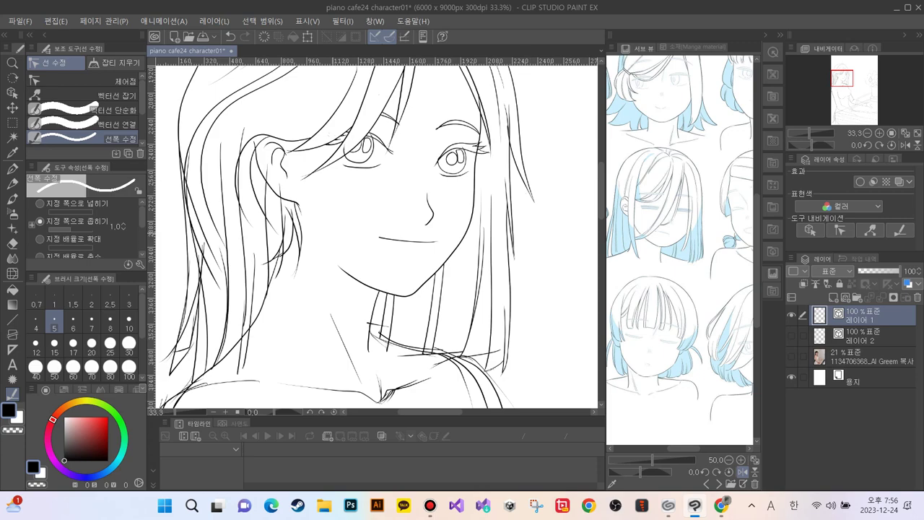
pyautogui.moveTo(531, 193); pyautogui.dragTo(532, 342)
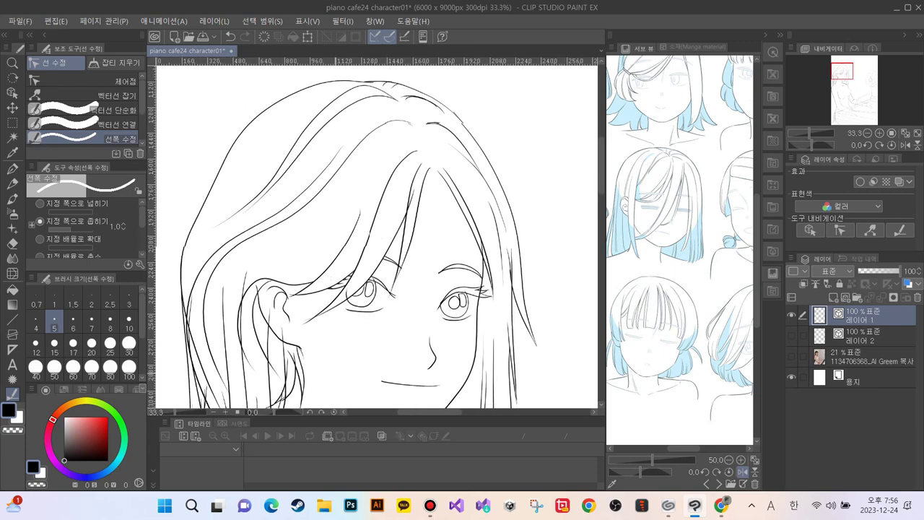
pyautogui.hotkey('ctrl', '-')
pyautogui.moveTo(300, 332); pyautogui.dragTo(294, 217)
pyautogui.press('e')
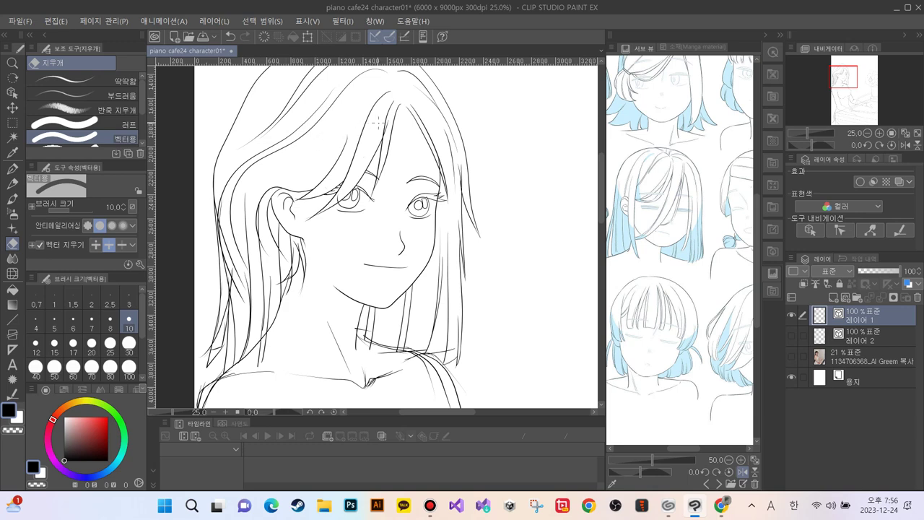
pyautogui.moveTo(377, 125); pyautogui.dragTo(388, 127)
pyautogui.click(905, 144)
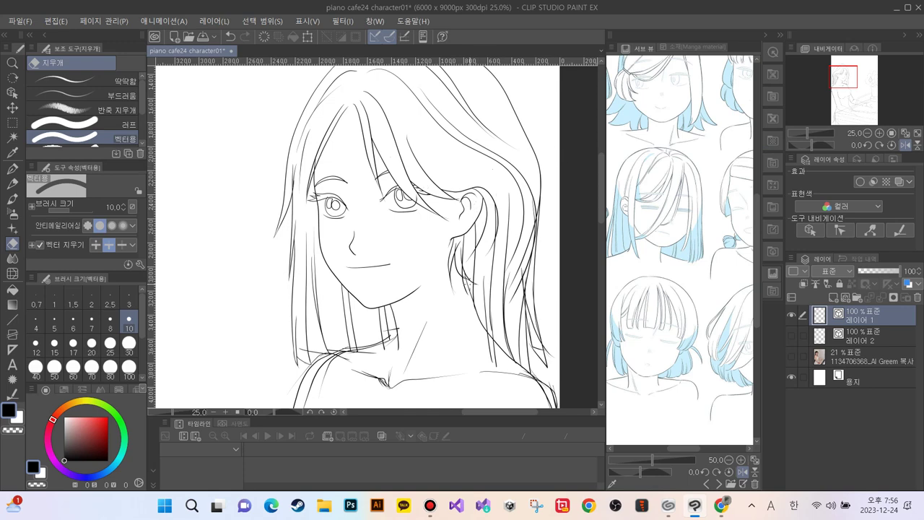
pyautogui.scroll(-2, 464, 246)
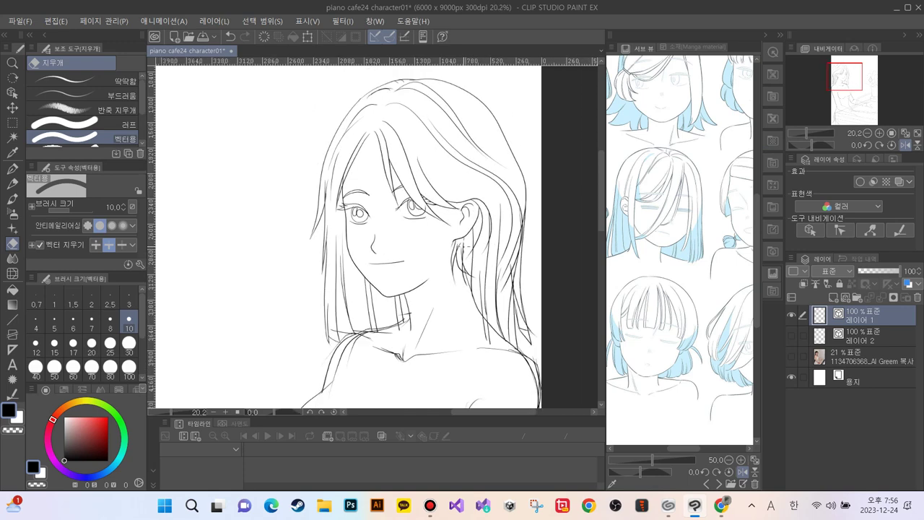
# Step: Examine the loose-haired character's face and hair at several magnifications, flipping the canvas view horizontally to check the drawing from both sides
pyautogui.scroll(1, 465, 238)
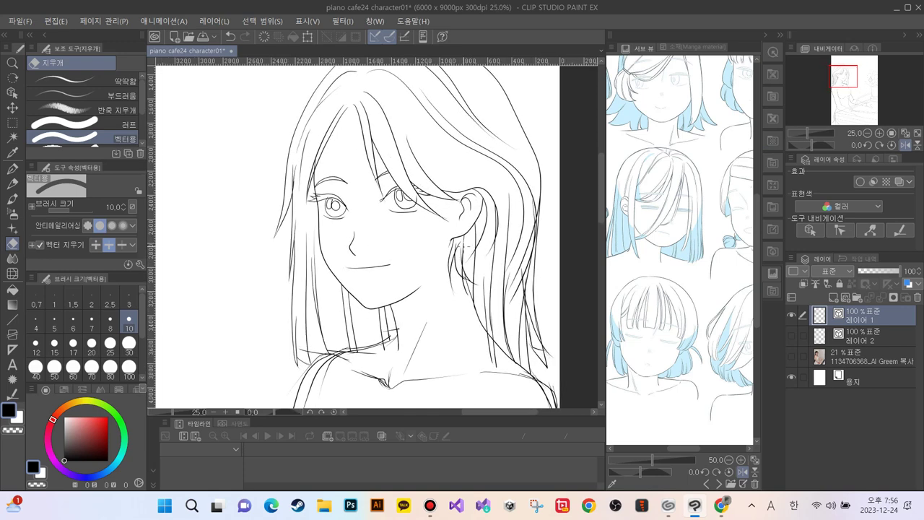
pyautogui.scroll(-4, 462, 242)
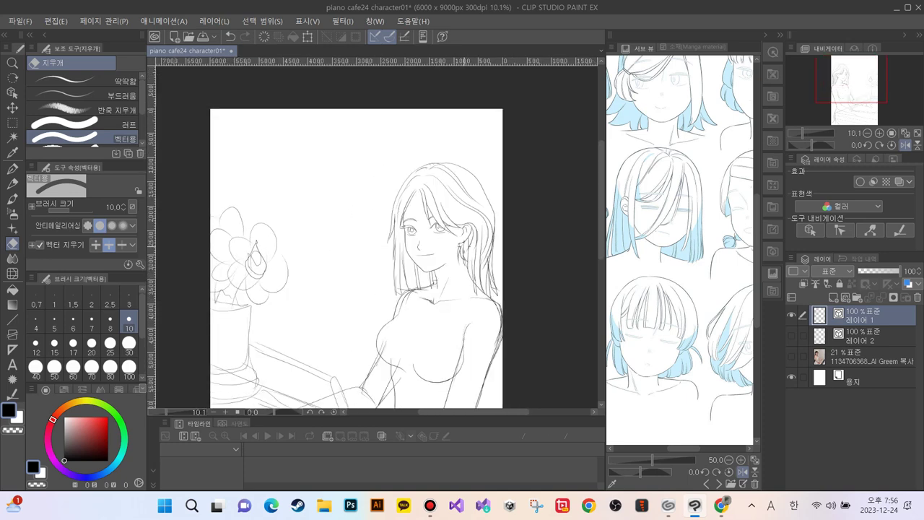
pyautogui.scroll(4, 459, 246)
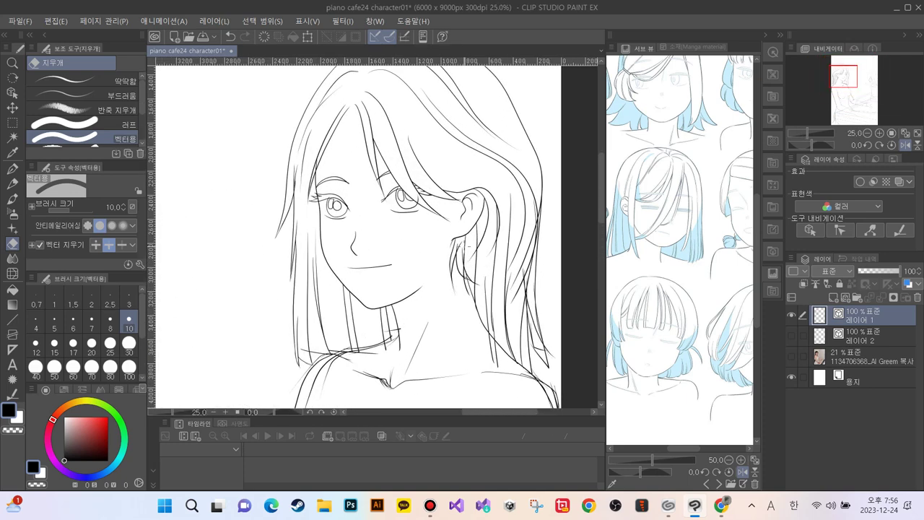
pyautogui.scroll(1, 460, 246)
pyautogui.scroll(-2, 469, 247)
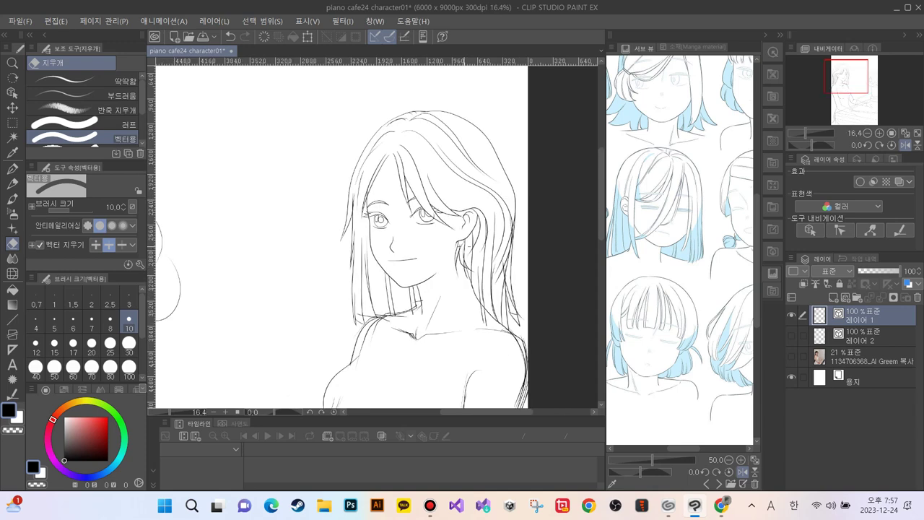
pyautogui.scroll(2, 469, 247)
pyautogui.scroll(1, 469, 246)
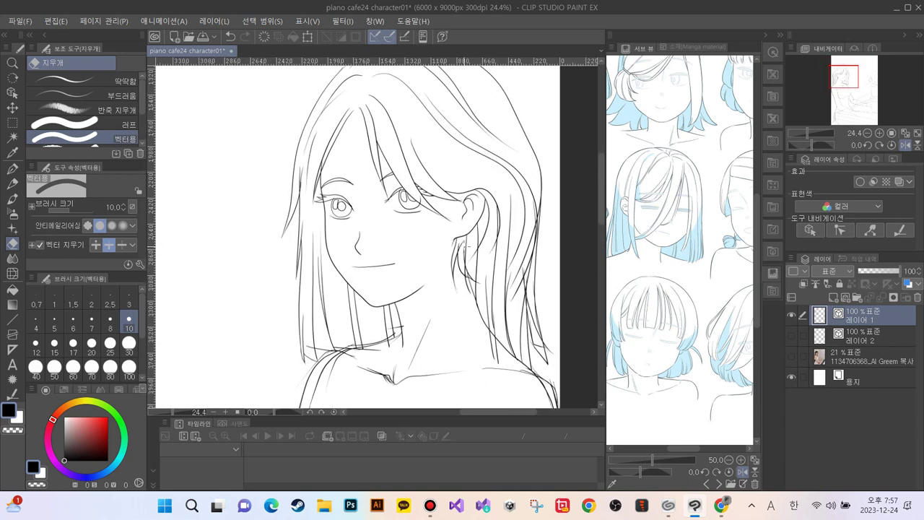
pyautogui.scroll(-1, 468, 246)
pyautogui.click(905, 145)
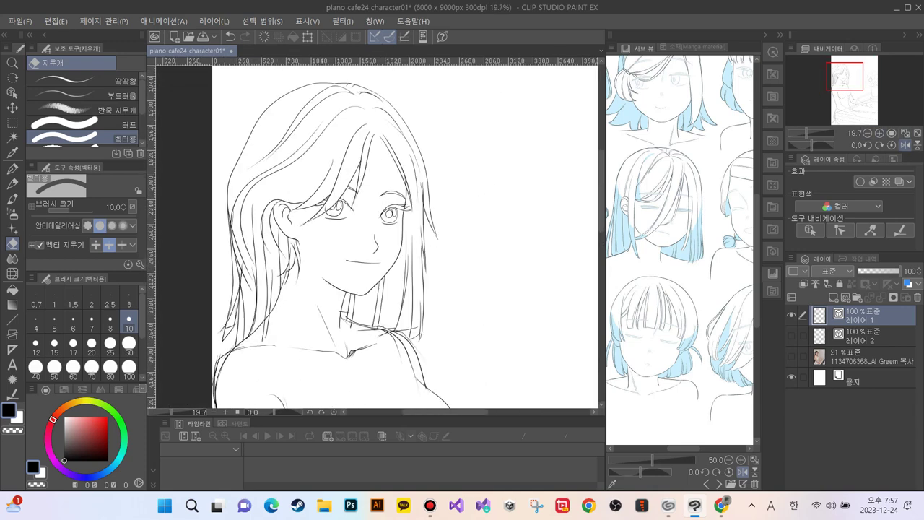
pyautogui.scroll(-3, 393, 264)
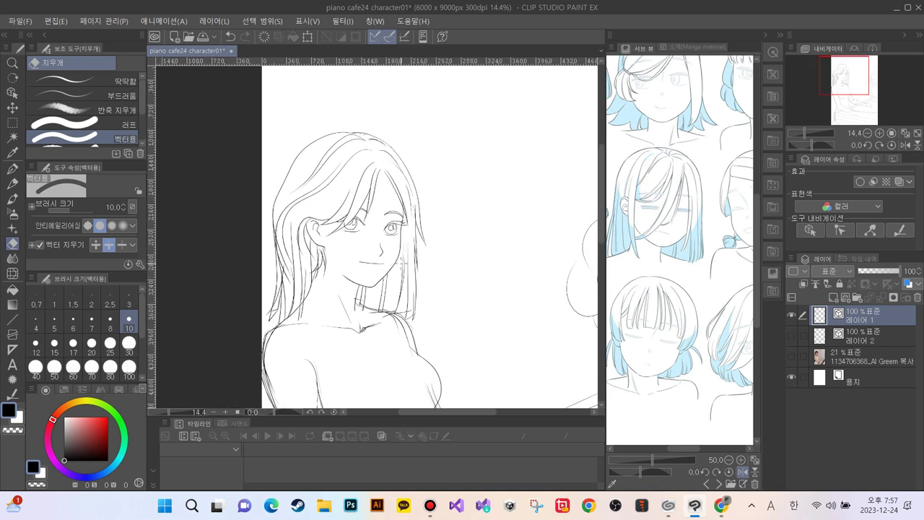
pyautogui.scroll(2, 402, 264)
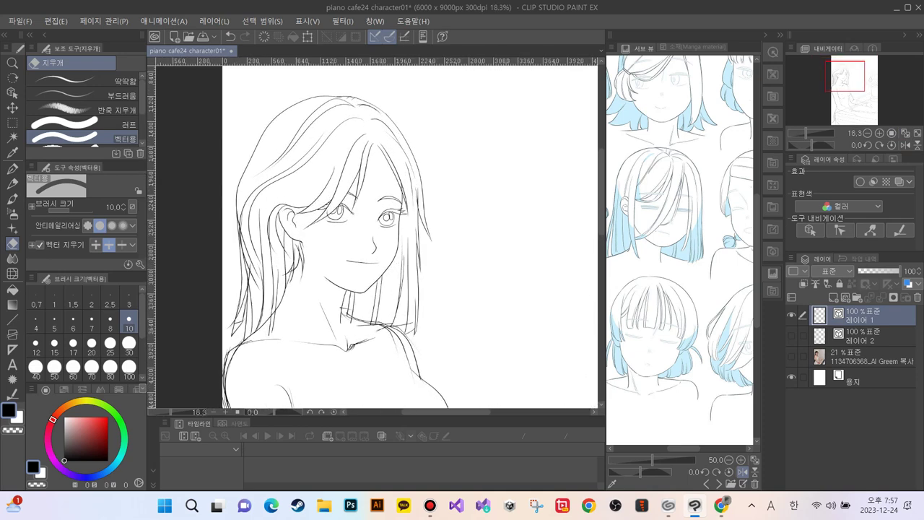
# Step: Show only the line art on layer 레이어 2 and inspect the tied-hair character with the canvas view flipped horizontally
pyautogui.click(791, 315)
pyautogui.click(791, 336)
pyautogui.scroll(-3, 438, 210)
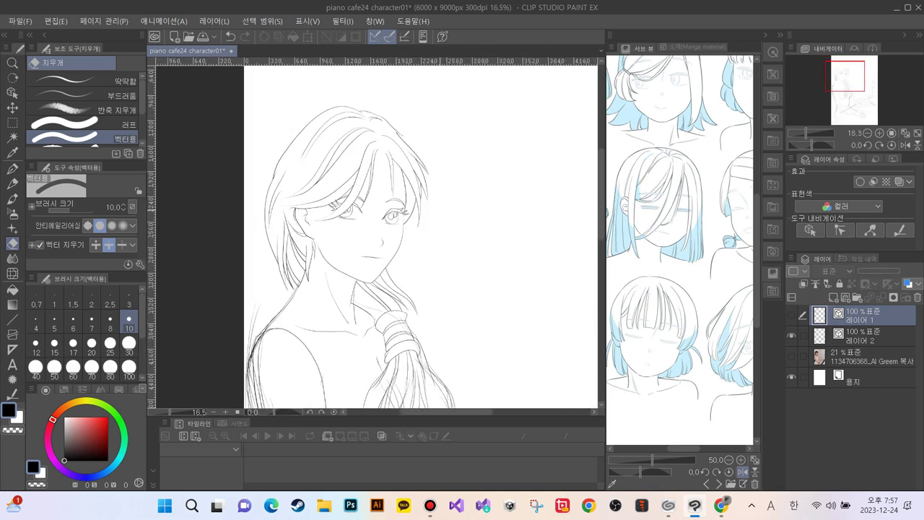
pyautogui.scroll(1, 461, 211)
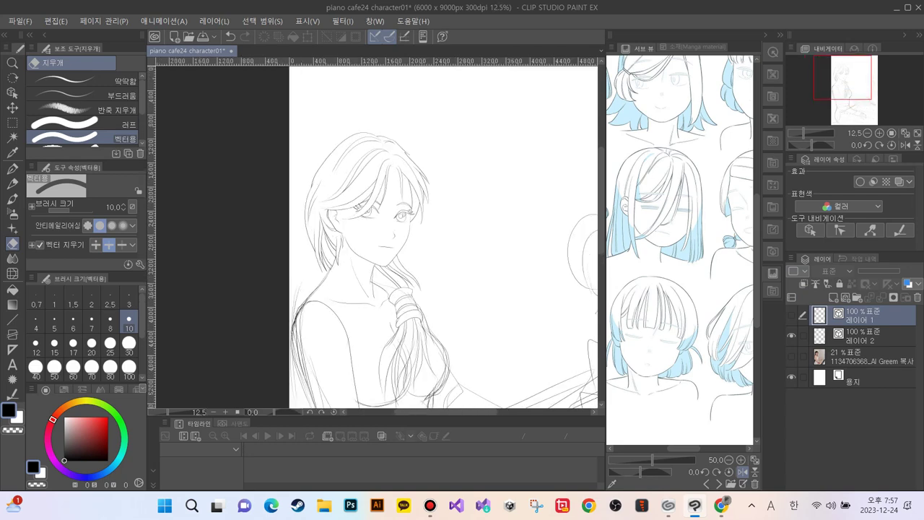
pyautogui.click(870, 336)
pyautogui.click(905, 145)
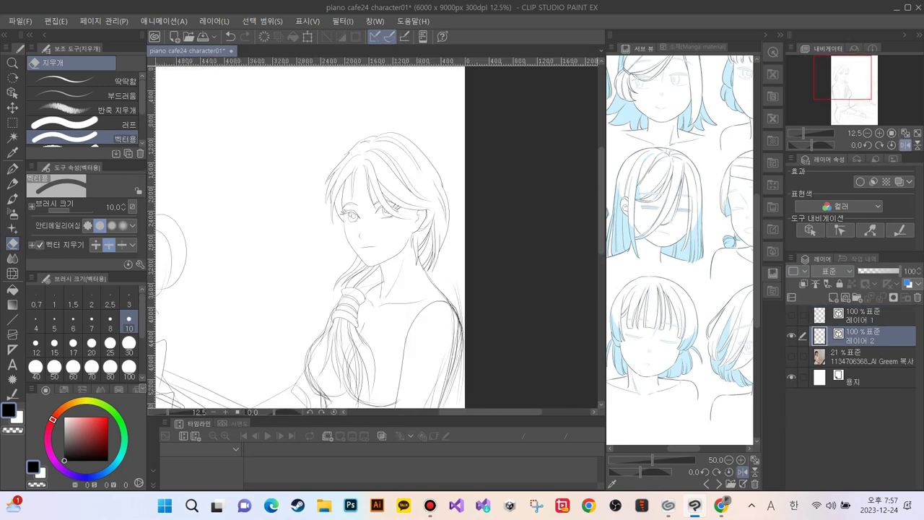
pyautogui.scroll(-3, 420, 263)
pyautogui.scroll(5, 408, 234)
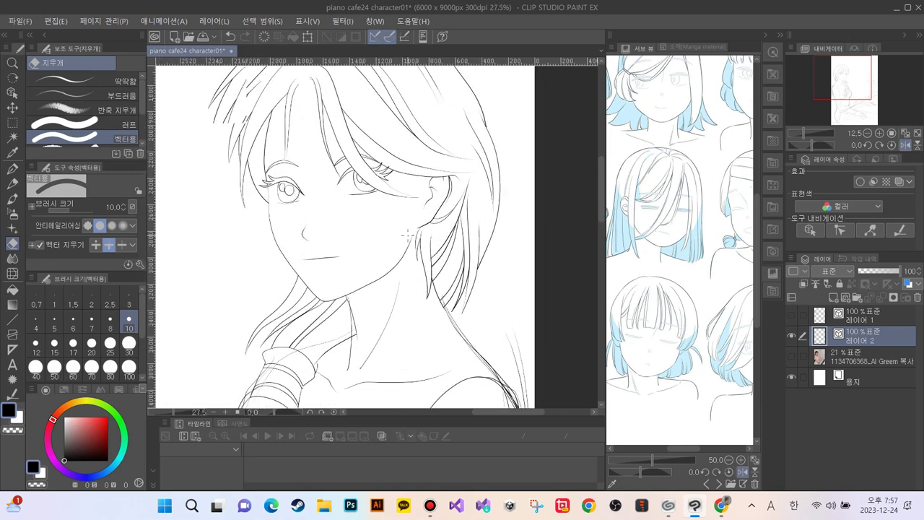
pyautogui.scroll(-3, 408, 234)
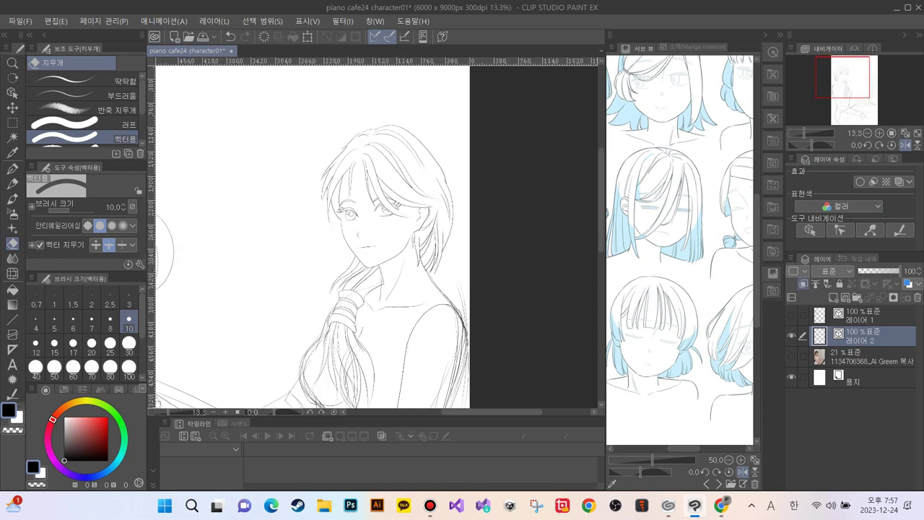
# Step: Switch back to showing only layer 레이어 1 and inspect the loose-haired character in both canvas flip directions
pyautogui.click(791, 335)
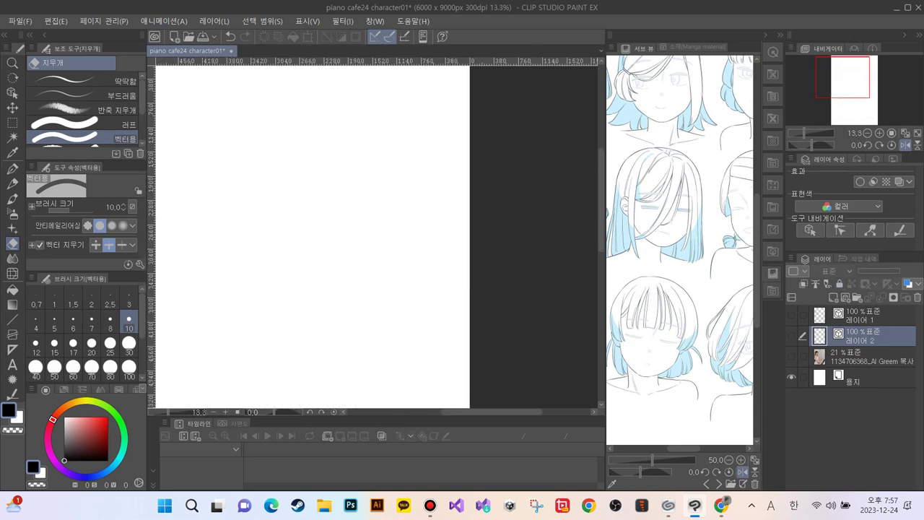
pyautogui.click(791, 315)
pyautogui.click(870, 315)
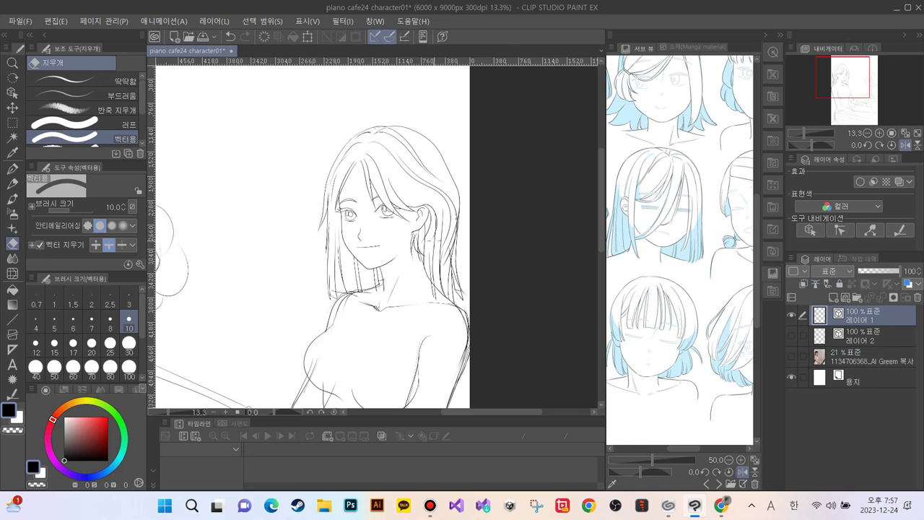
pyautogui.scroll(4, 447, 218)
pyautogui.scroll(-3, 447, 218)
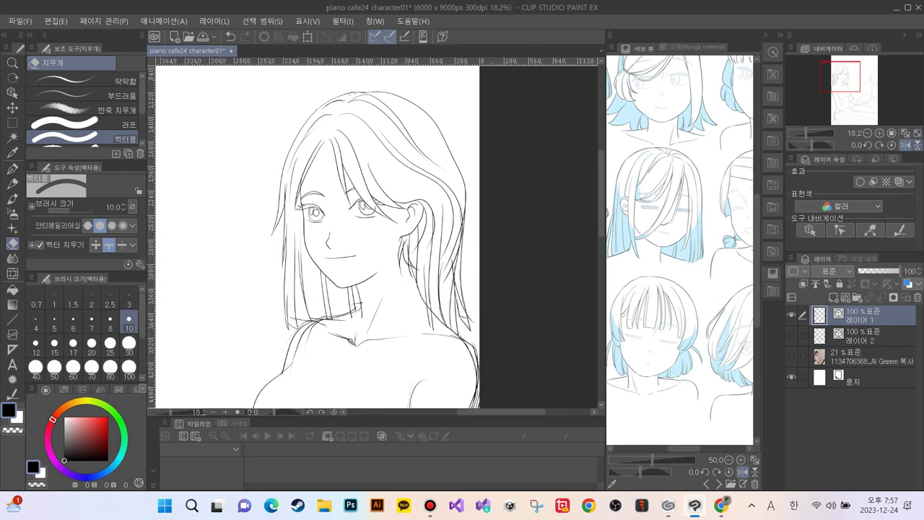
pyautogui.click(906, 145)
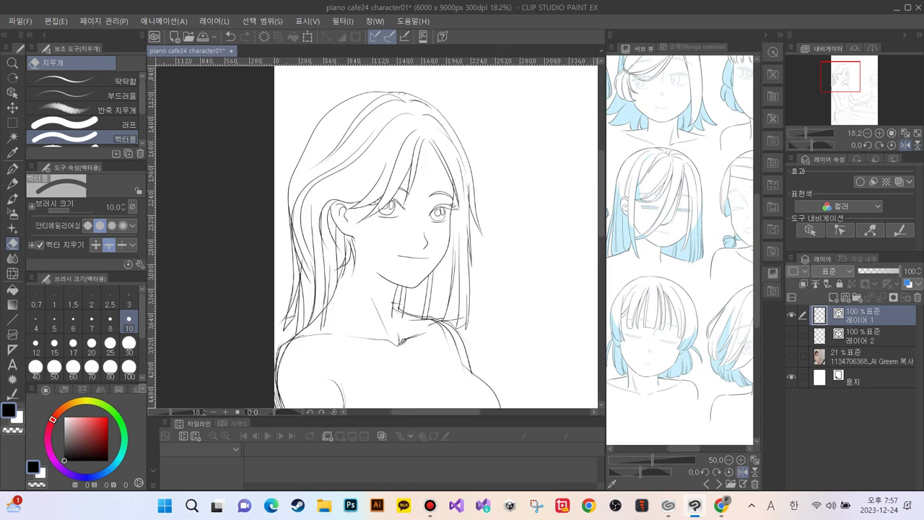
# Step: Check the contents of layer 레이어 2 and rename that layer 캐릭터01
pyautogui.scroll(1, 481, 265)
pyautogui.click(862, 336)
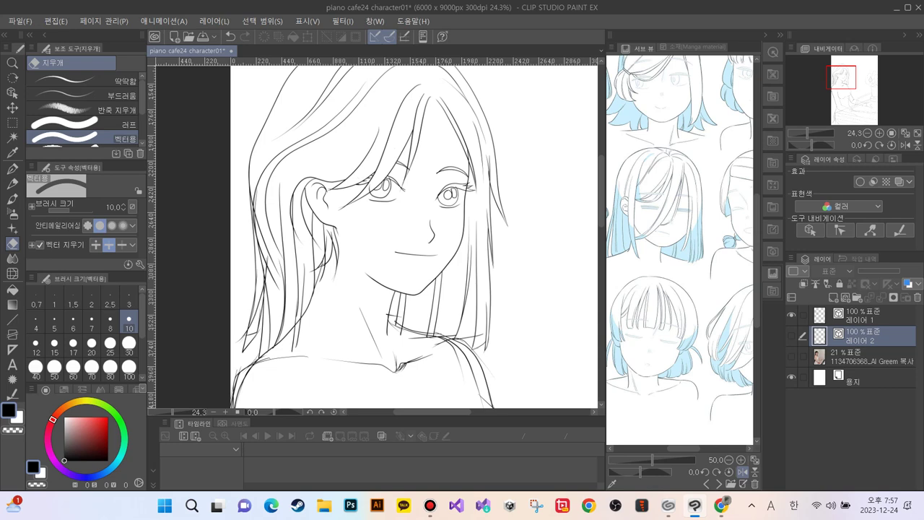
pyautogui.click(791, 336)
pyautogui.click(791, 335)
pyautogui.doubleClick(862, 339)
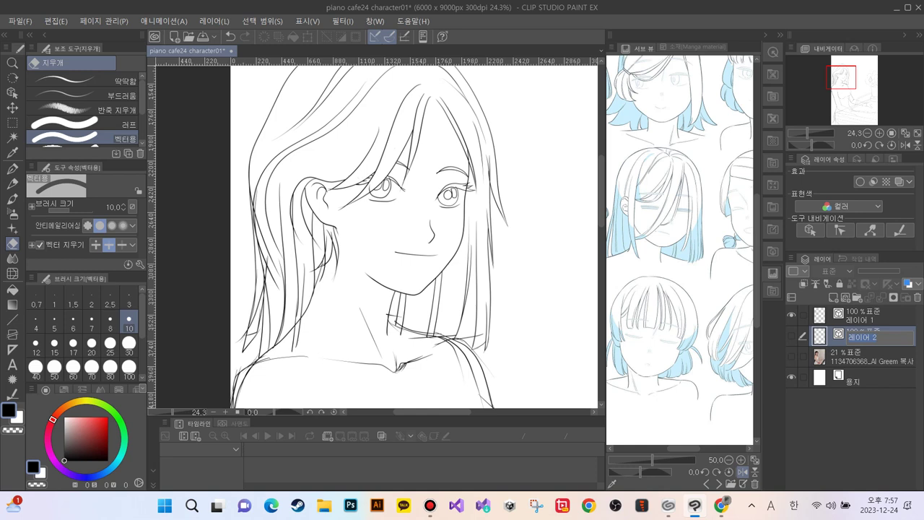
pyautogui.write('zl')
pyautogui.press('BackSpace')
pyautogui.press('Hangul')
pyautogui.write('캐릭ㅌ')
pyautogui.press('BackSpace')
pyautogui.press('BackSpace')
pyautogui.press('BackSpace')
pyautogui.write('캐리ㄱ터ㅇ')
pyautogui.press('Return')
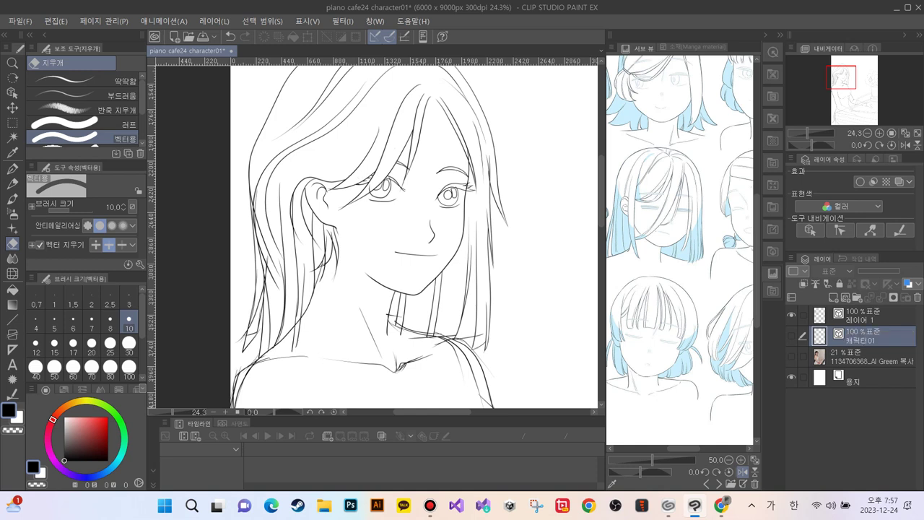
# Step: Rename layer 레이어 1, which holds the loose-haired character, as 캐릭터02
pyautogui.click(792, 336)
pyautogui.click(792, 335)
pyautogui.click(867, 315)
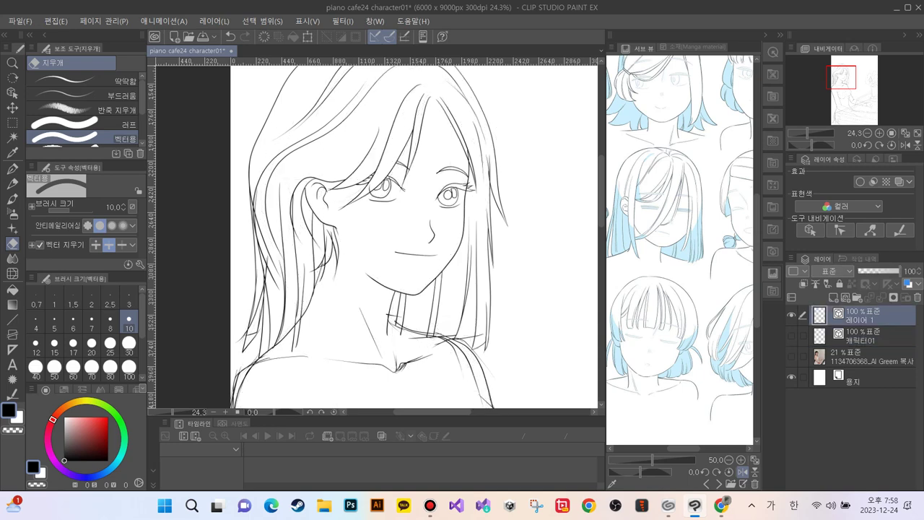
pyautogui.doubleClick(862, 316)
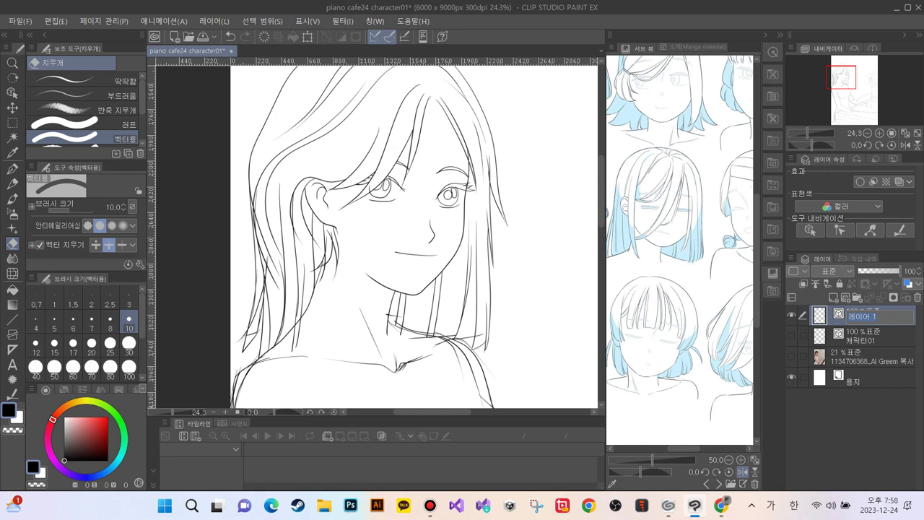
pyautogui.write('캐릭터02')
pyautogui.press('Return')
# Step: Compare the 캐릭터01 and 캐릭터02 drawings by showing each layer alone in turn, ending with only 캐릭터02 shown
pyautogui.click(792, 316)
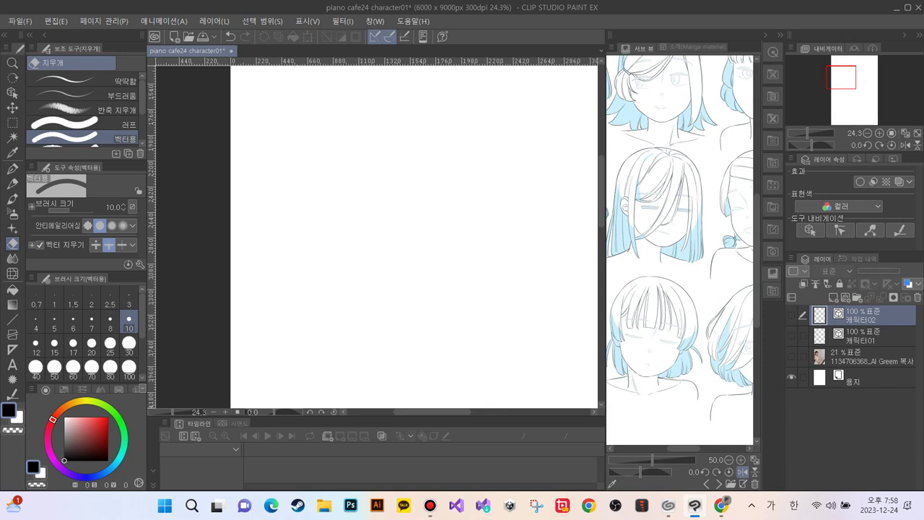
pyautogui.click(791, 335)
pyautogui.click(791, 335)
pyautogui.click(791, 315)
pyautogui.scroll(-2, 478, 232)
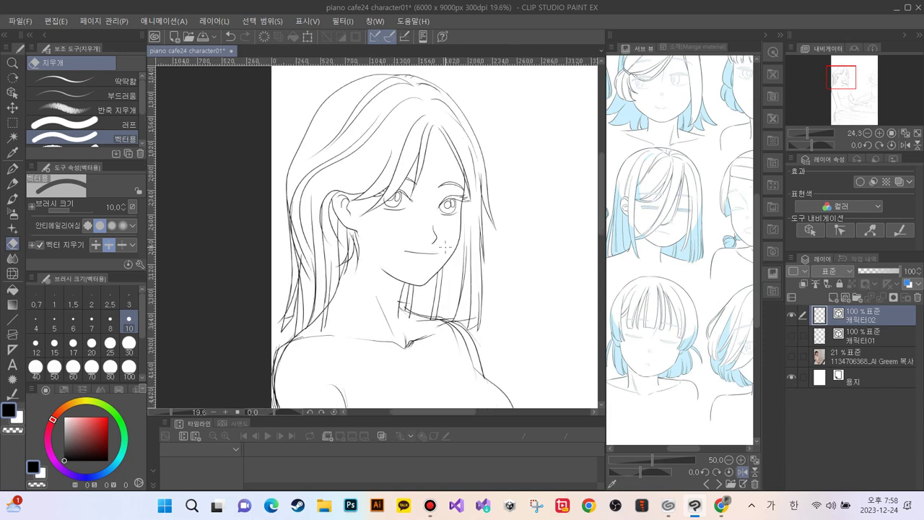
pyautogui.click(791, 315)
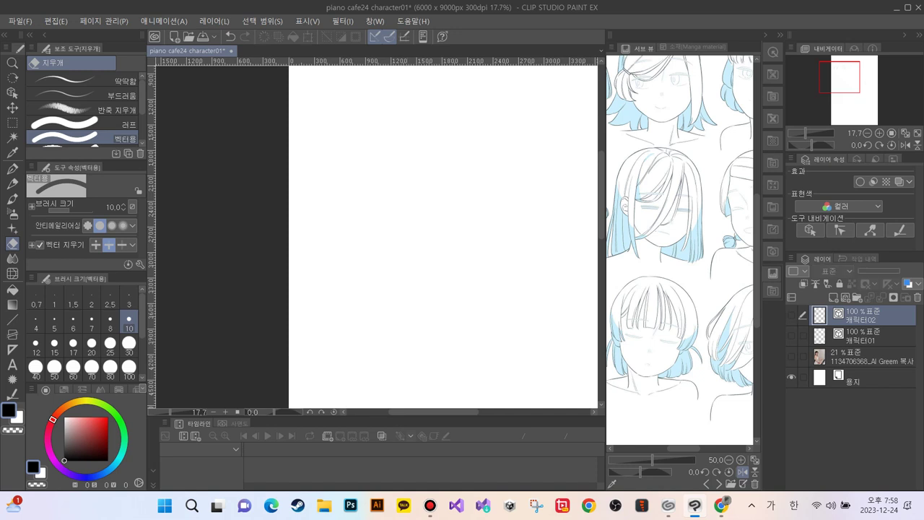
pyautogui.click(791, 335)
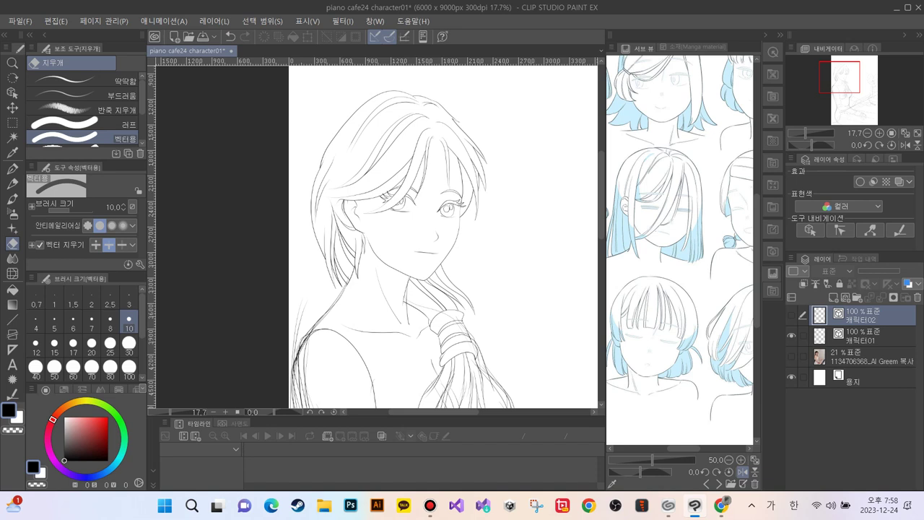
pyautogui.click(791, 335)
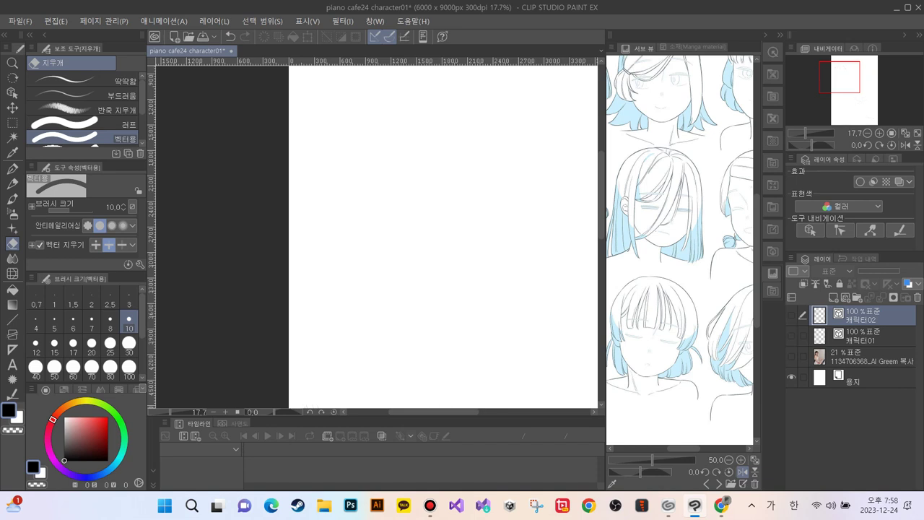
pyautogui.click(791, 315)
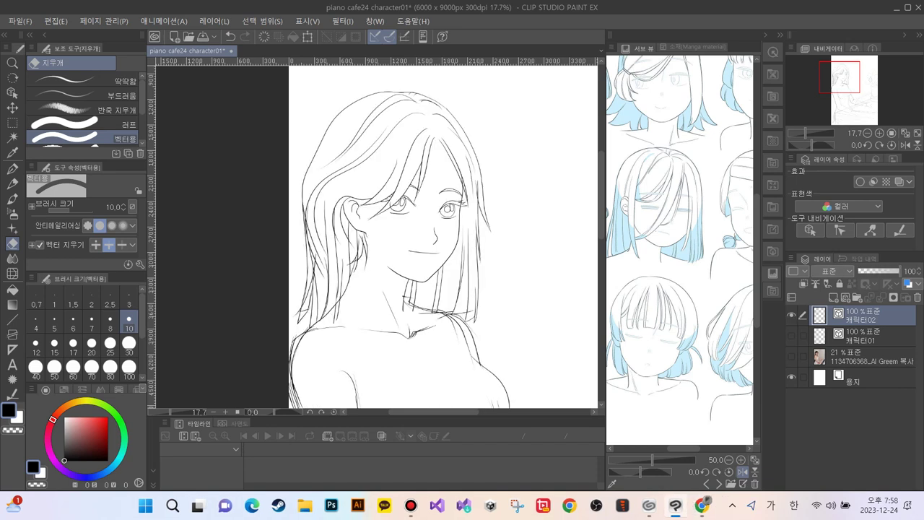
# Step: Save the piano cafe24 character01 file
pyautogui.click(20, 21)
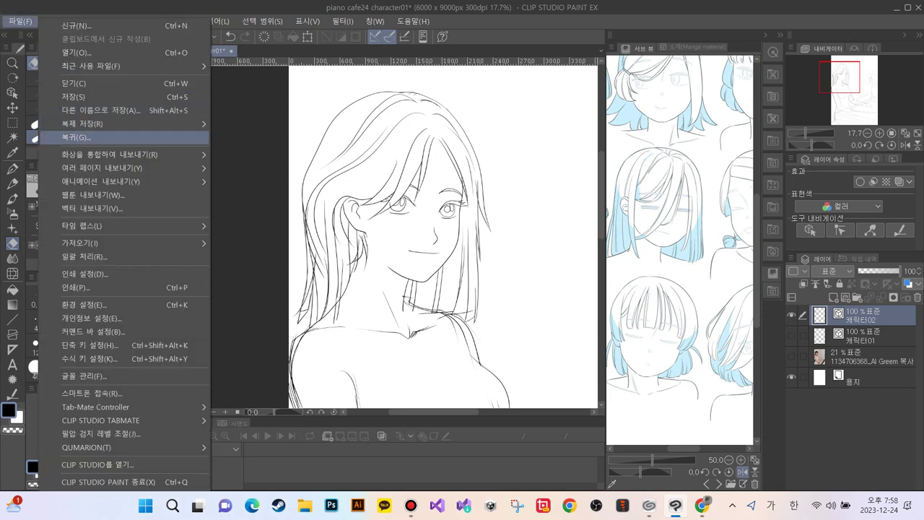
pyautogui.click(79, 97)
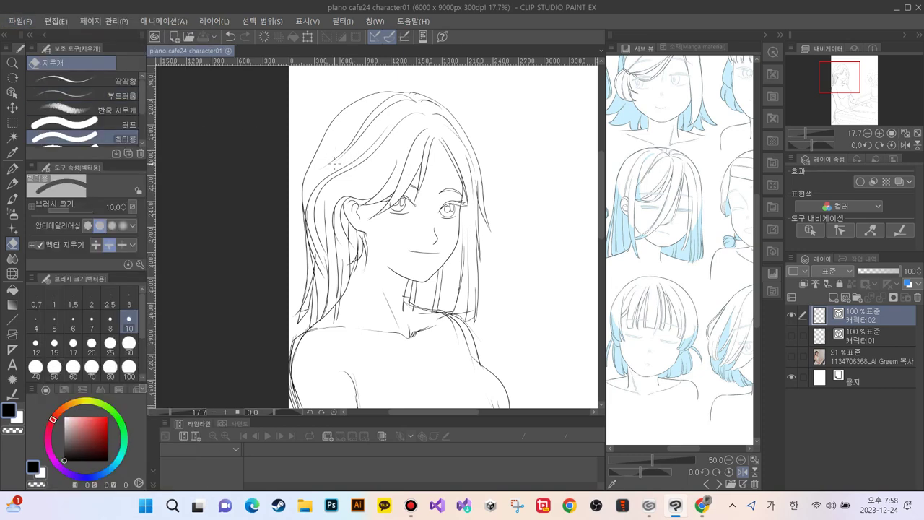